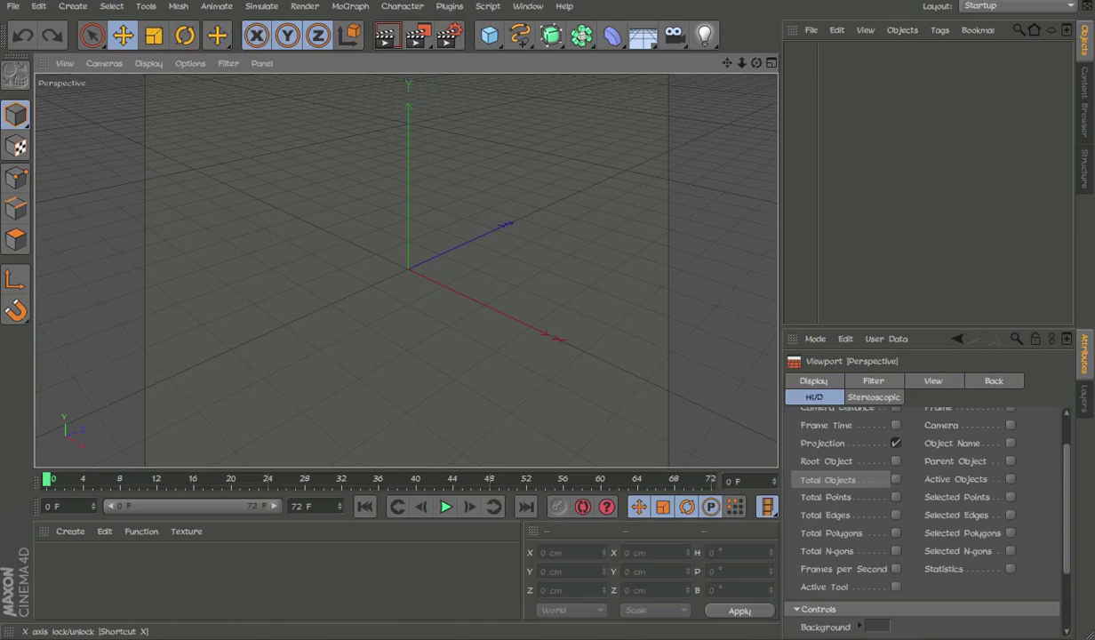
pyautogui.click(663, 0)
pyautogui.click(683, 21)
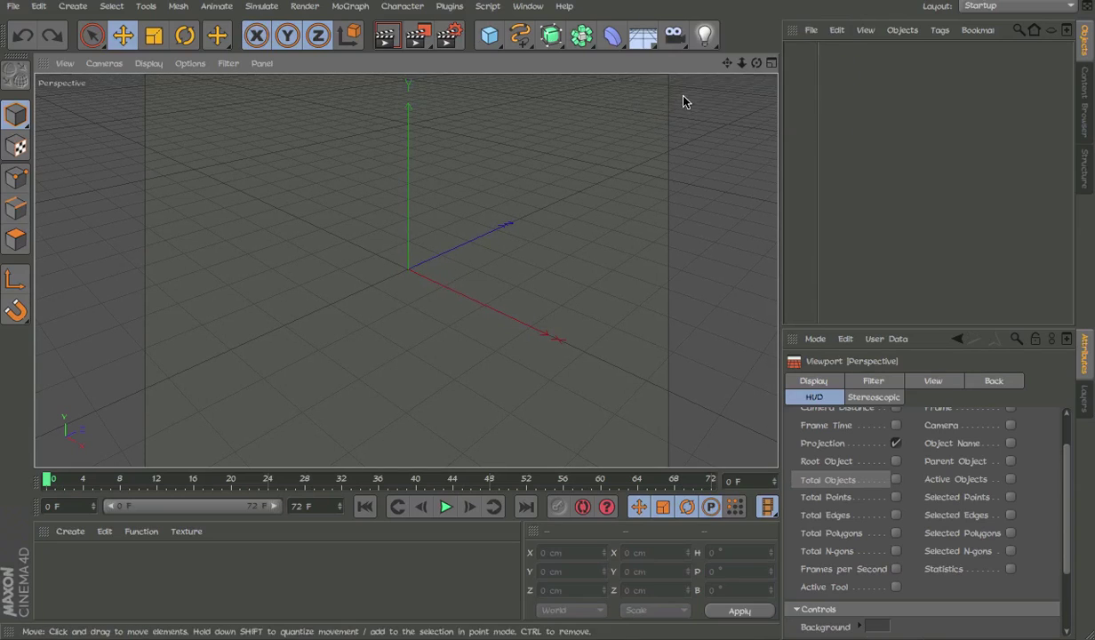
pyautogui.click(663, 0)
pyautogui.click(683, 21)
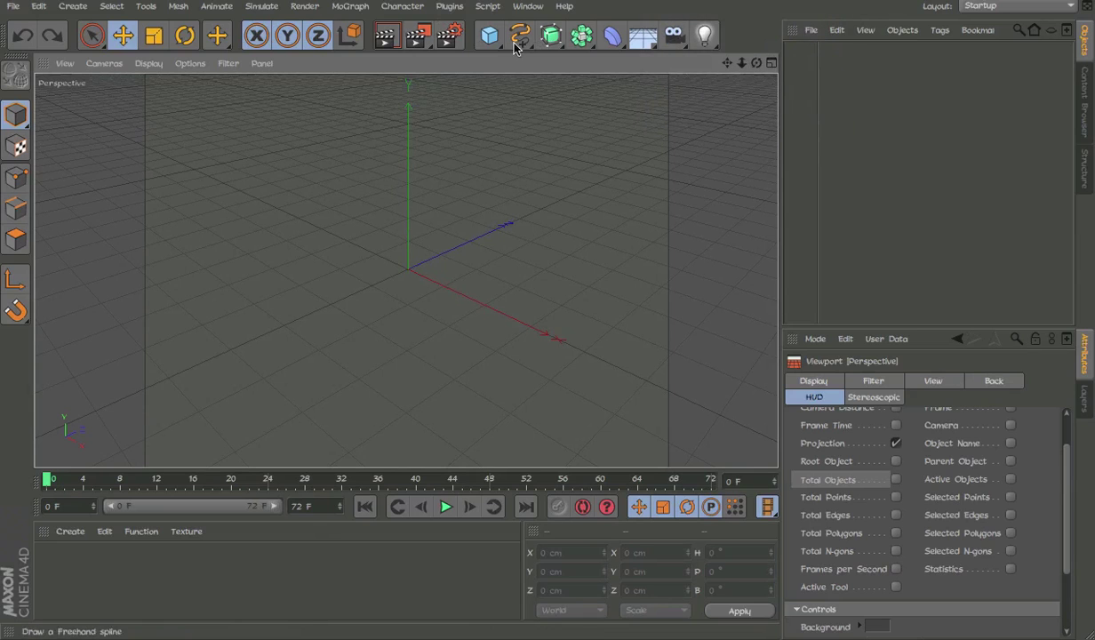
# Add a cube primitive at the world origin.
pyautogui.moveTo(502, 41); pyautogui.dragTo(604, 59)
pyautogui.keyDown('alt'); pyautogui.moveTo(469, 242); pyautogui.dragTo(495, 168); pyautogui.keyUp('alt')
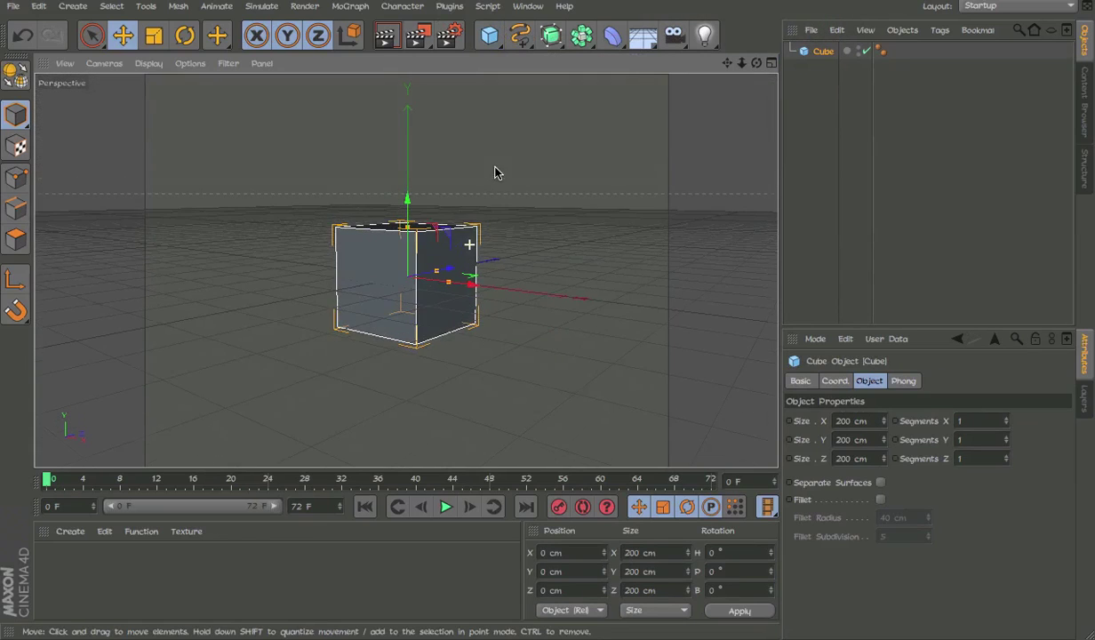
pyautogui.keyDown('alt'); pyautogui.moveTo(457, 227); pyautogui.dragTo(474, 229, button='middle'); pyautogui.keyUp('alt')
# Set the cube's size to 100 cm in X, Y and Z and deselect it.
pyautogui.click(867, 428)
pyautogui.write('1')
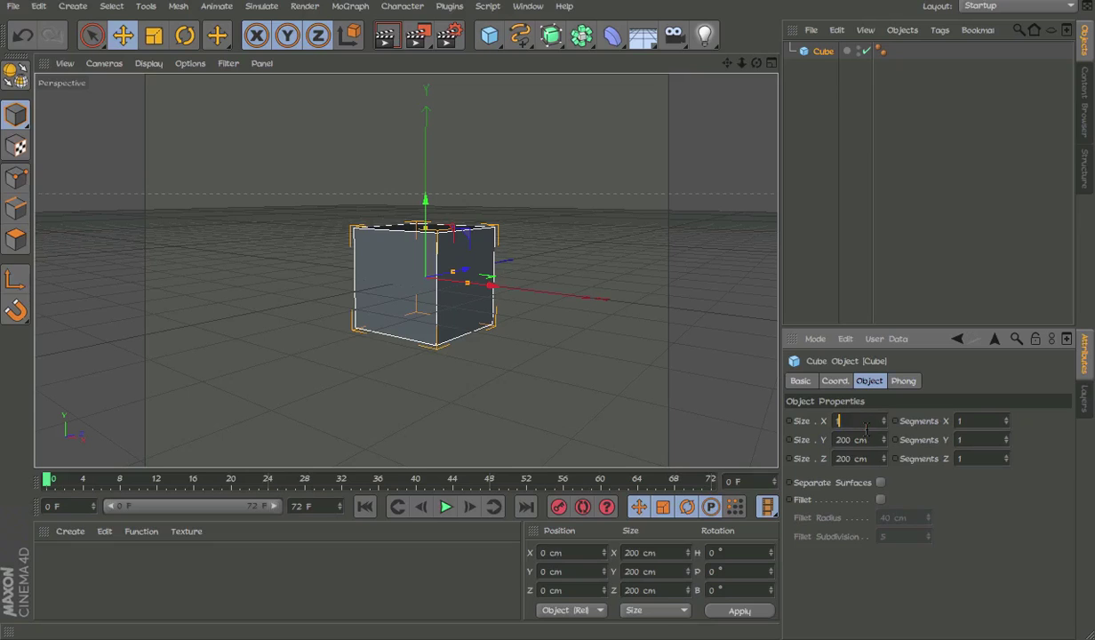
pyautogui.write('00')
pyautogui.press('Tab')
pyautogui.write('100')
pyautogui.press('Tab')
pyautogui.write('100')
pyautogui.press('Return')
pyautogui.click(872, 79)
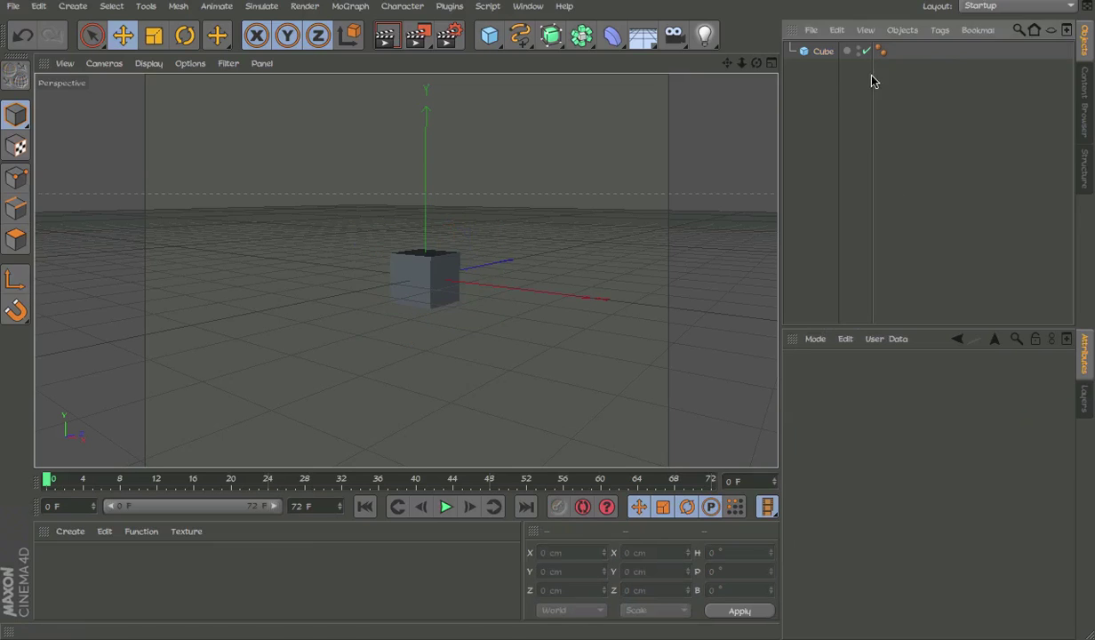
# Enable movement quantizing in the Move tool's snap settings with an increment of 100 cm.
pyautogui.keyDown('alt'); pyautogui.moveTo(668, 99); pyautogui.dragTo(586, 162); pyautogui.keyUp('alt')
pyautogui.click(586, 162)
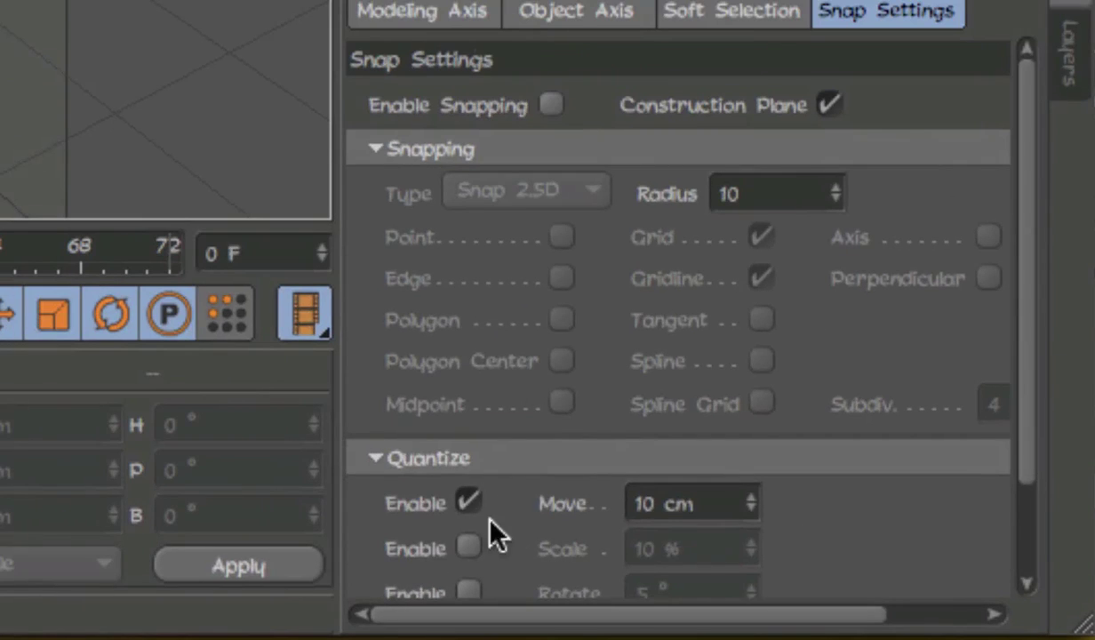
pyautogui.click(354, 478)
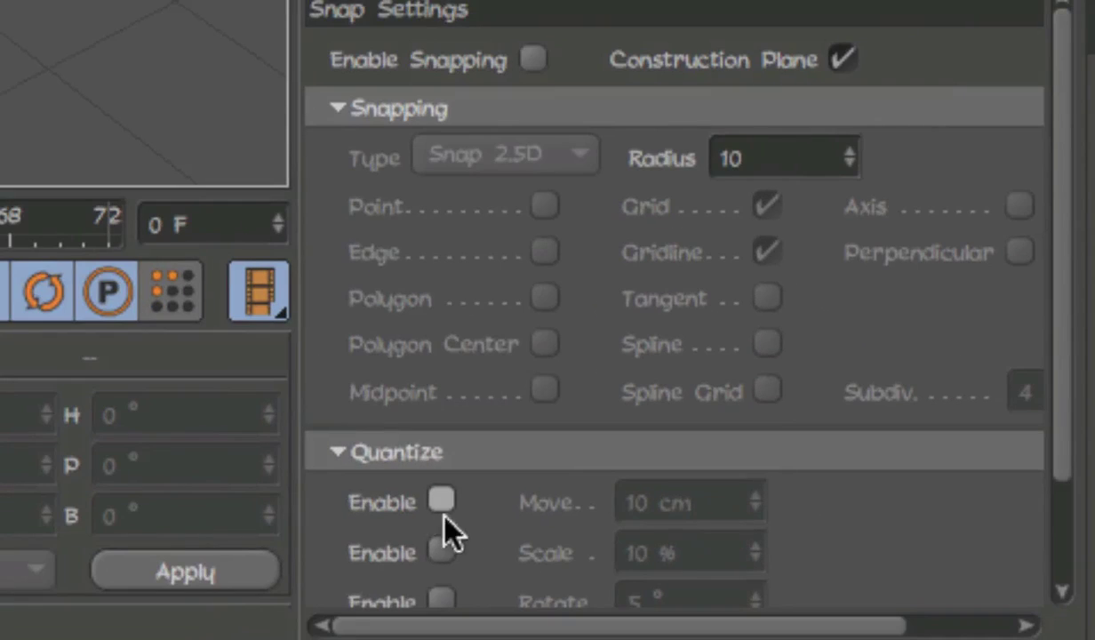
pyautogui.click(468, 502)
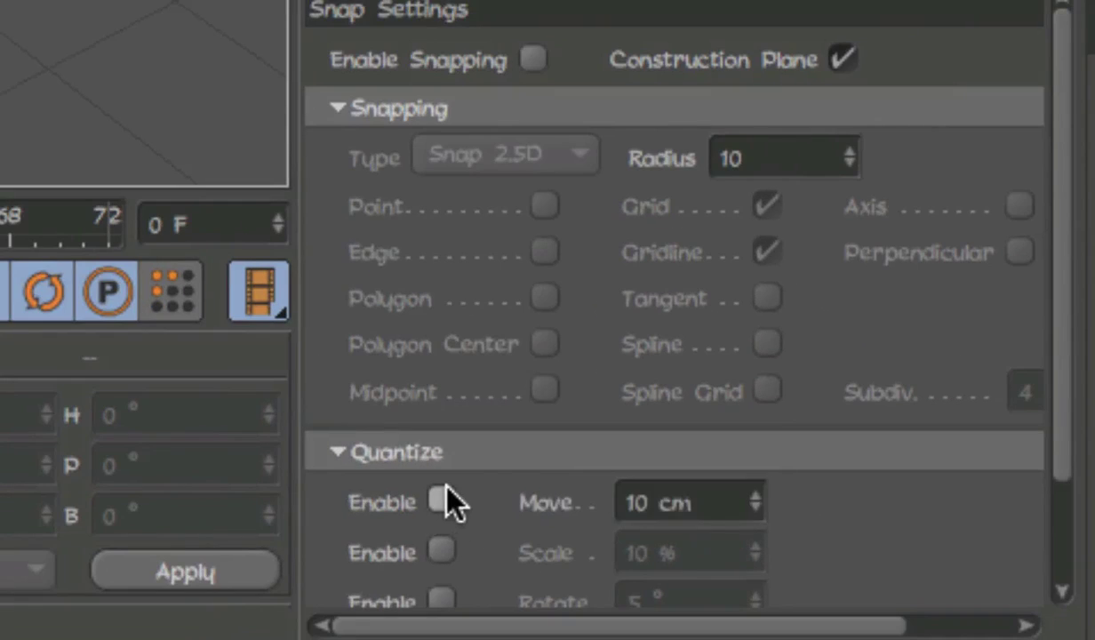
pyautogui.click(468, 503)
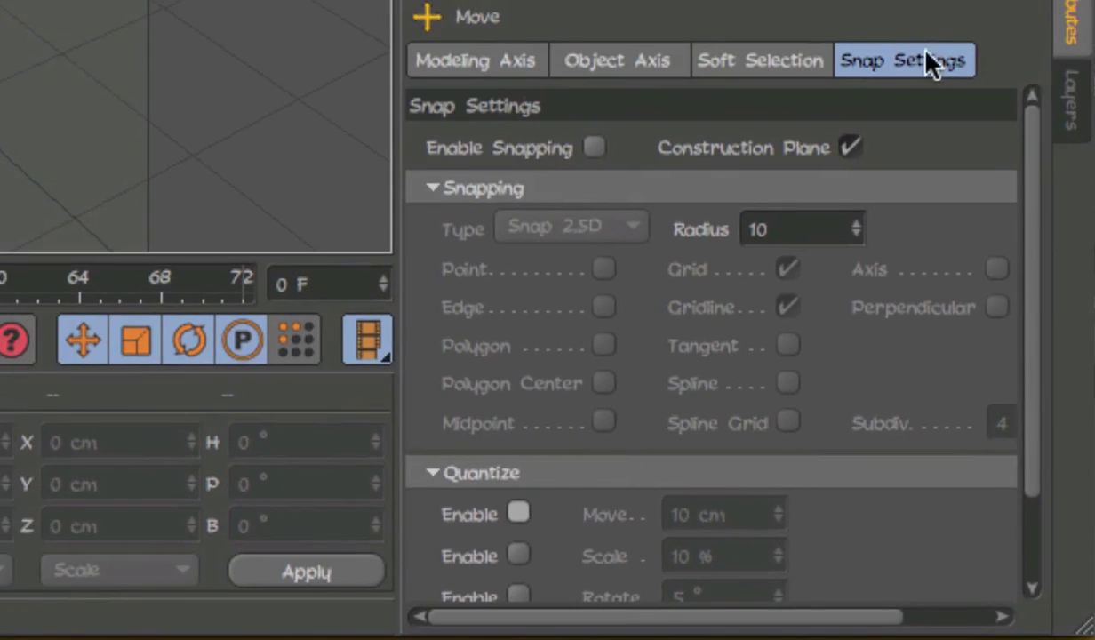
pyautogui.moveTo(635, 59); pyautogui.dragTo(913, 52)
pyautogui.click(944, 58)
pyautogui.click(518, 514)
pyautogui.click(739, 515)
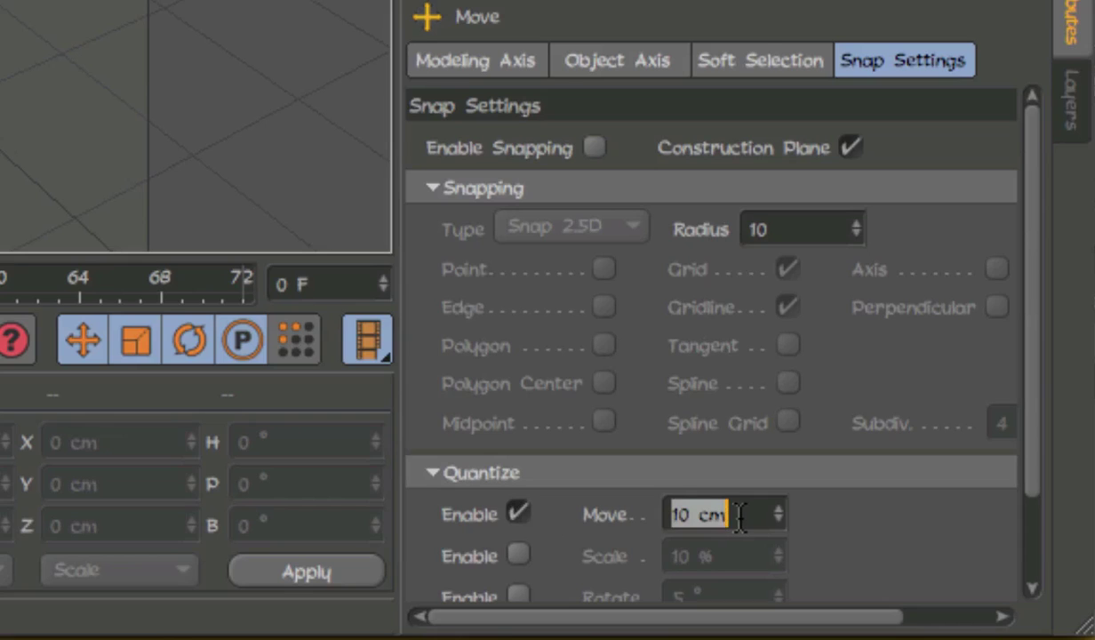
pyautogui.click(777, 508)
pyautogui.click(738, 515)
pyautogui.write('10')
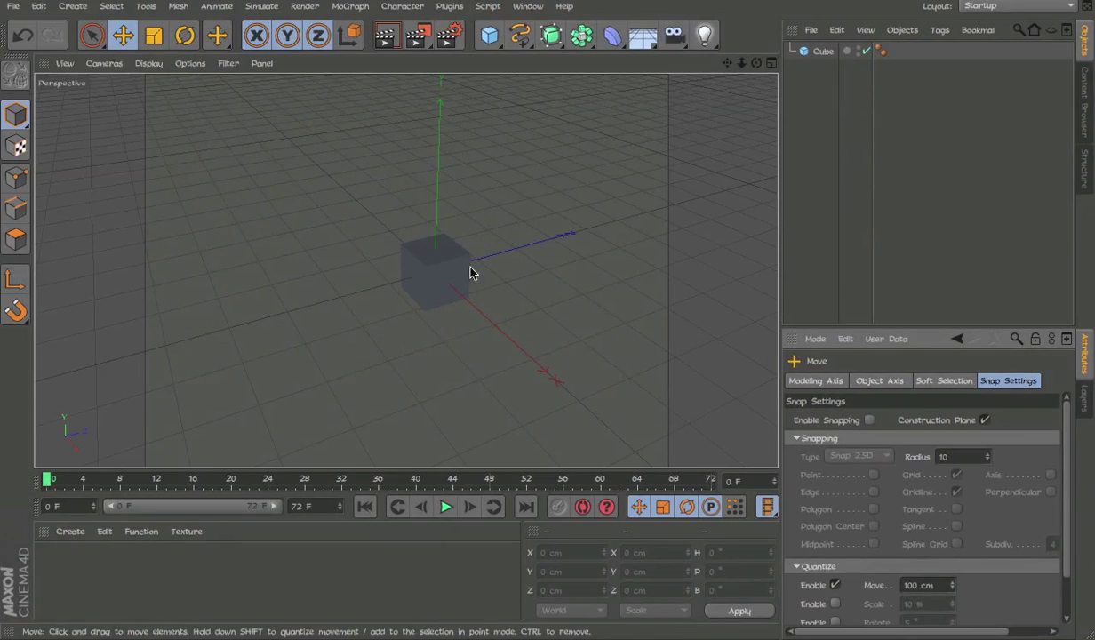
# Try the quantized movement by shifting the cube along its Z axis, and undo the move.
pyautogui.click(471, 273)
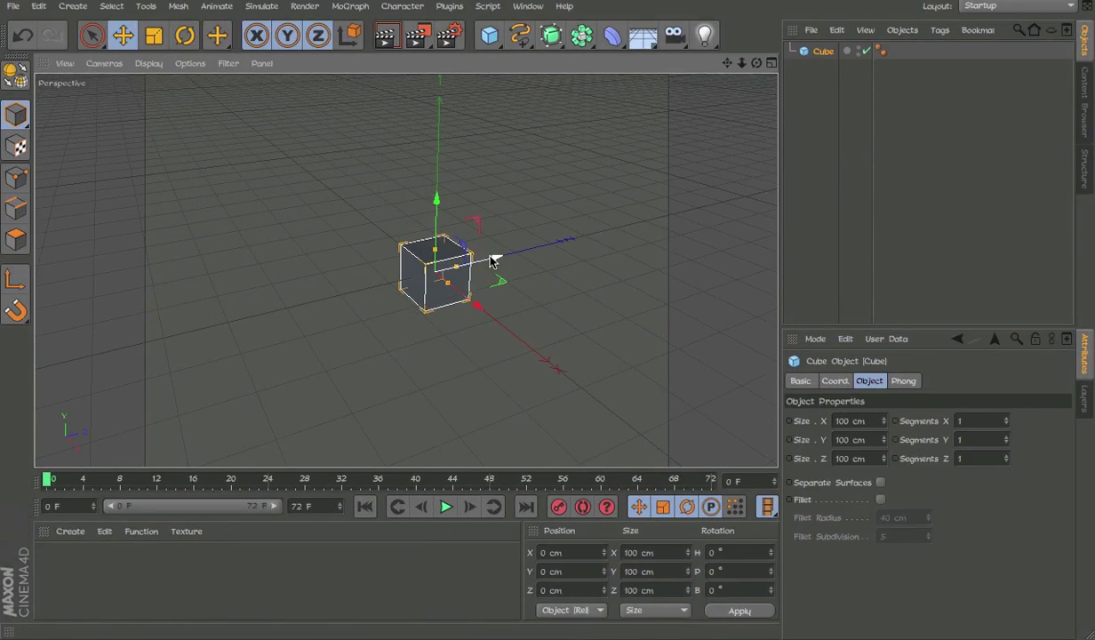
pyautogui.moveTo(488, 260); pyautogui.dragTo(355, 299)
pyautogui.hotkey('ctrl', 'z')
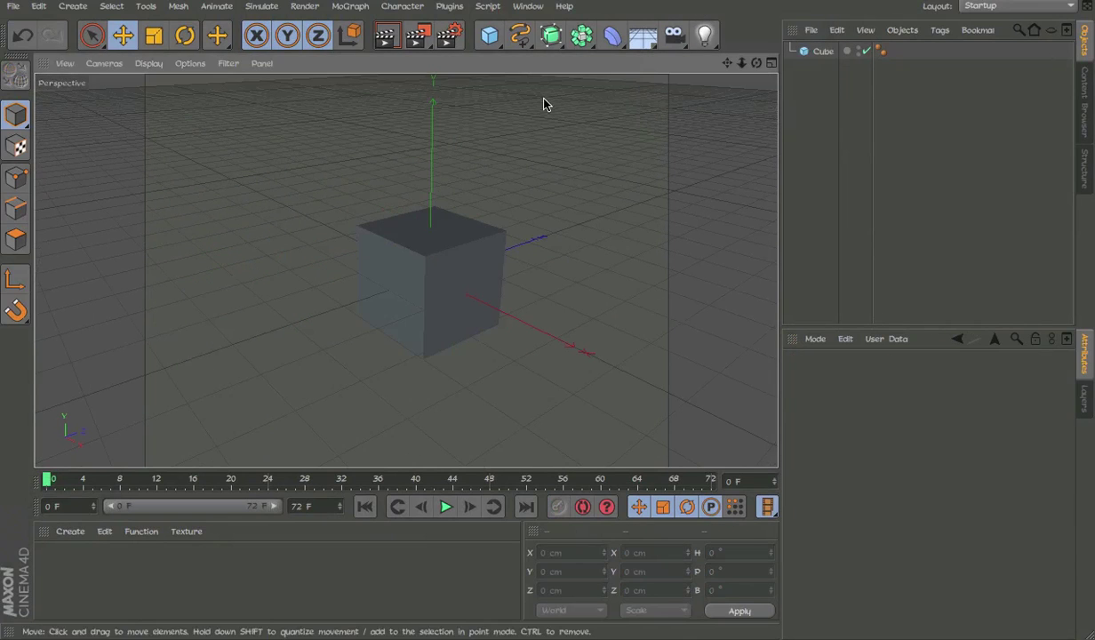
# Raise the cube along the Y axis to a height of 300 cm with the Move tool.
pyautogui.keyDown('alt'); pyautogui.moveTo(463, 240); pyautogui.dragTo(456, 141); pyautogui.keyUp('alt')
pyautogui.click(463, 273)
pyautogui.press('e')
pyautogui.press('super+z')
pyautogui.moveTo(447, 203); pyautogui.dragTo(447, 90)
pyautogui.keyDown('alt'); pyautogui.moveTo(458, 224); pyautogui.dragTo(413, 281, button='middle'); pyautogui.keyUp('alt')
pyautogui.keyDown('alt'); pyautogui.moveTo(449, 258); pyautogui.dragTo(496, 242); pyautogui.keyUp('alt')
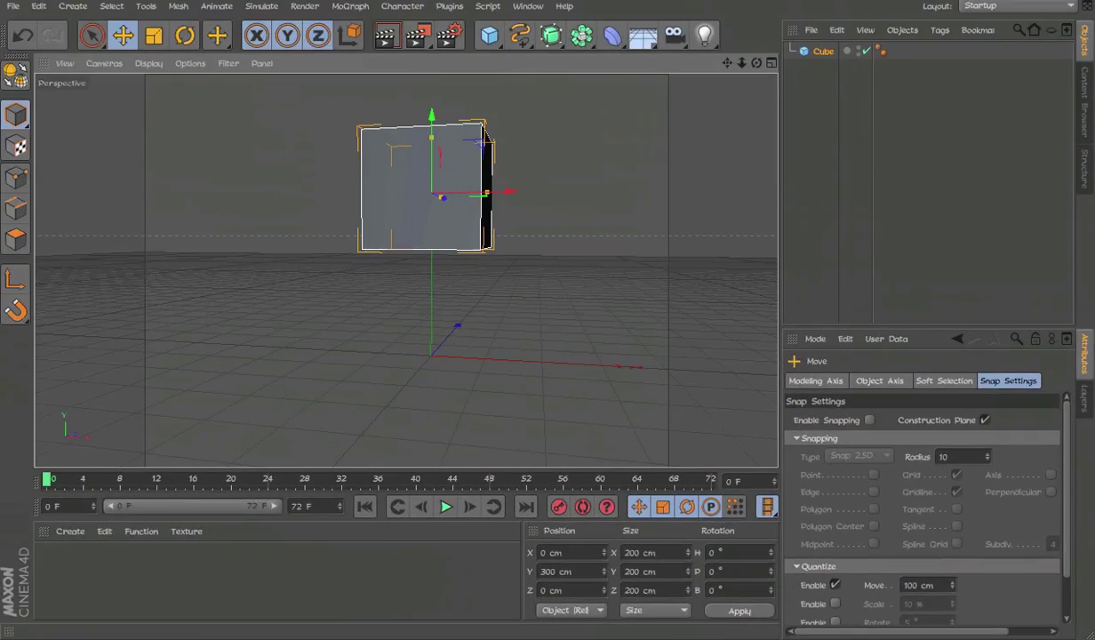
# Place a joint at the centre of the cube's bottom edge with the Joint Tool in the Front view, and return to the Perspective view.
pyautogui.click(401, 6)
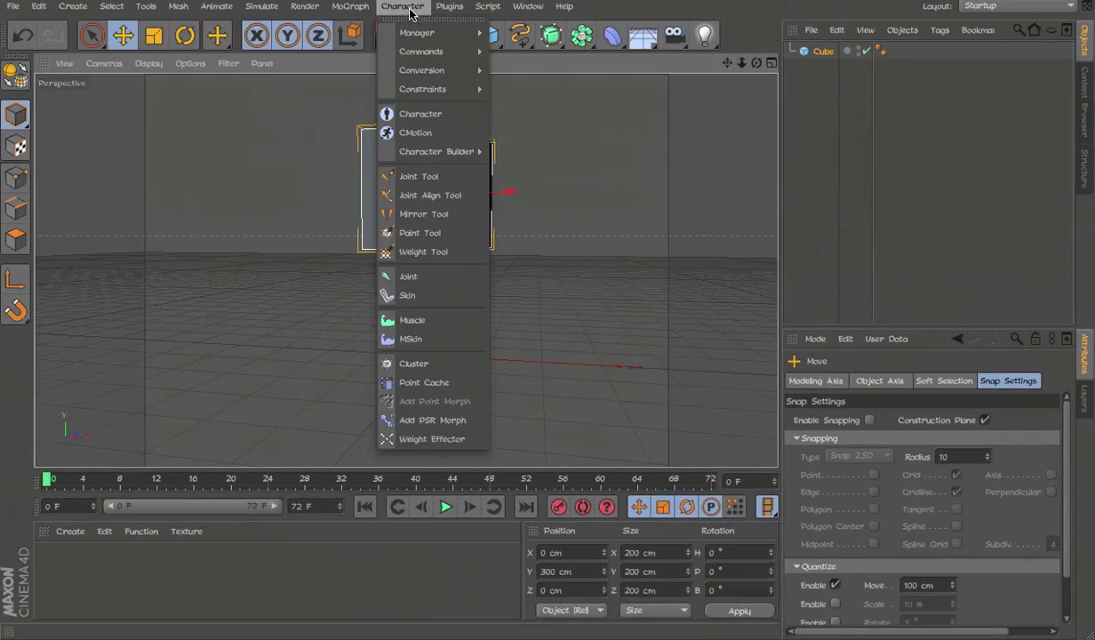
pyautogui.click(432, 176)
pyautogui.press('F4')
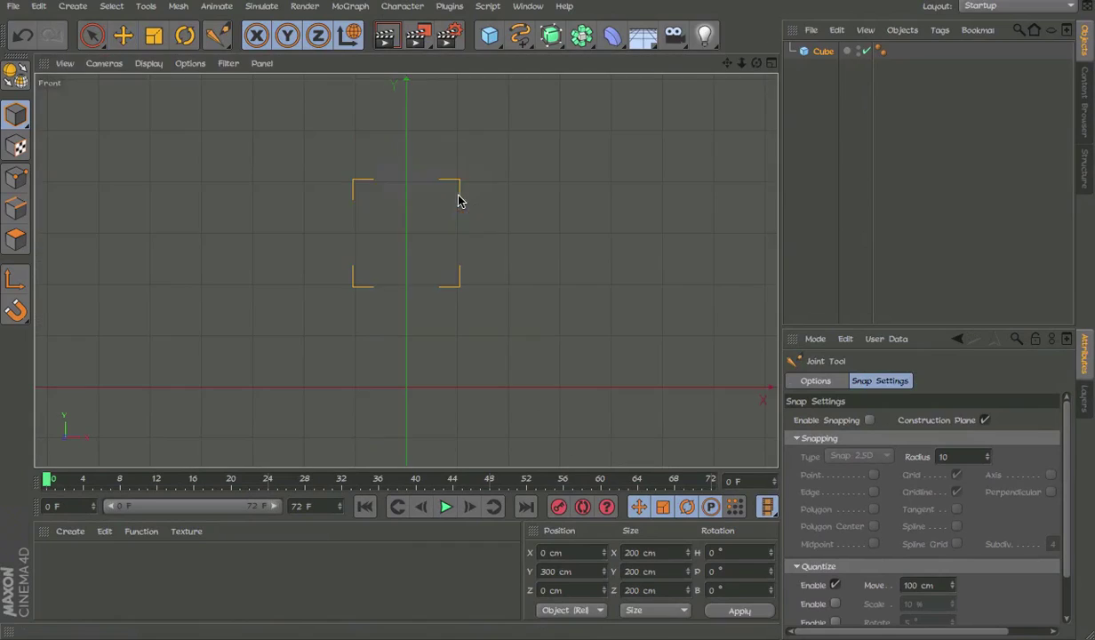
pyautogui.scroll(3, 399, 301)
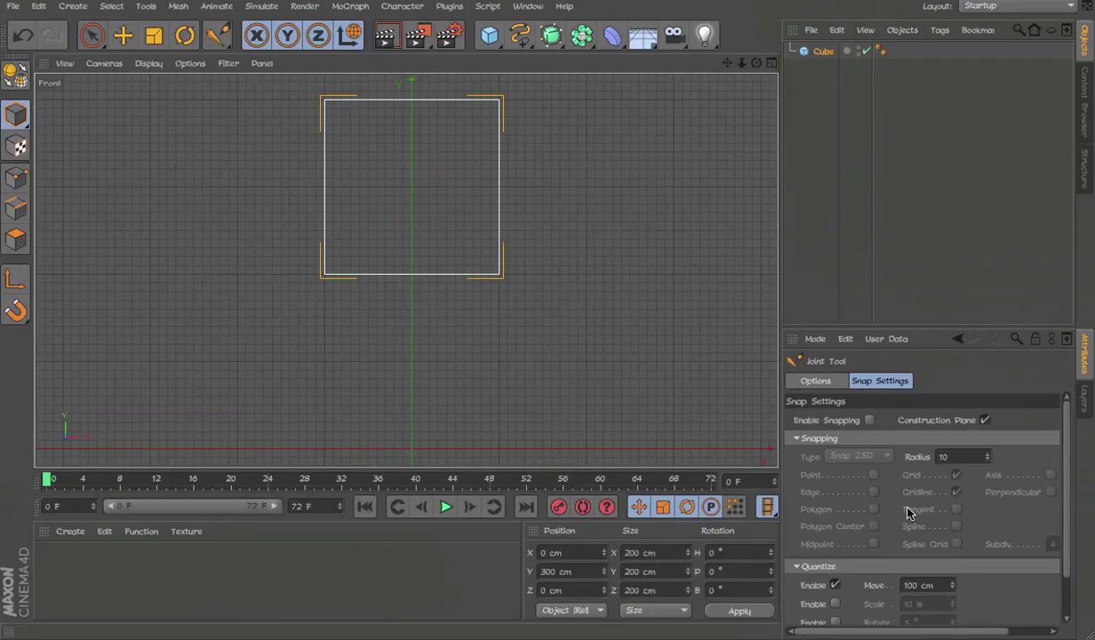
pyautogui.keyDown('ctrl'); pyautogui.click(412, 275); pyautogui.keyUp('ctrl')
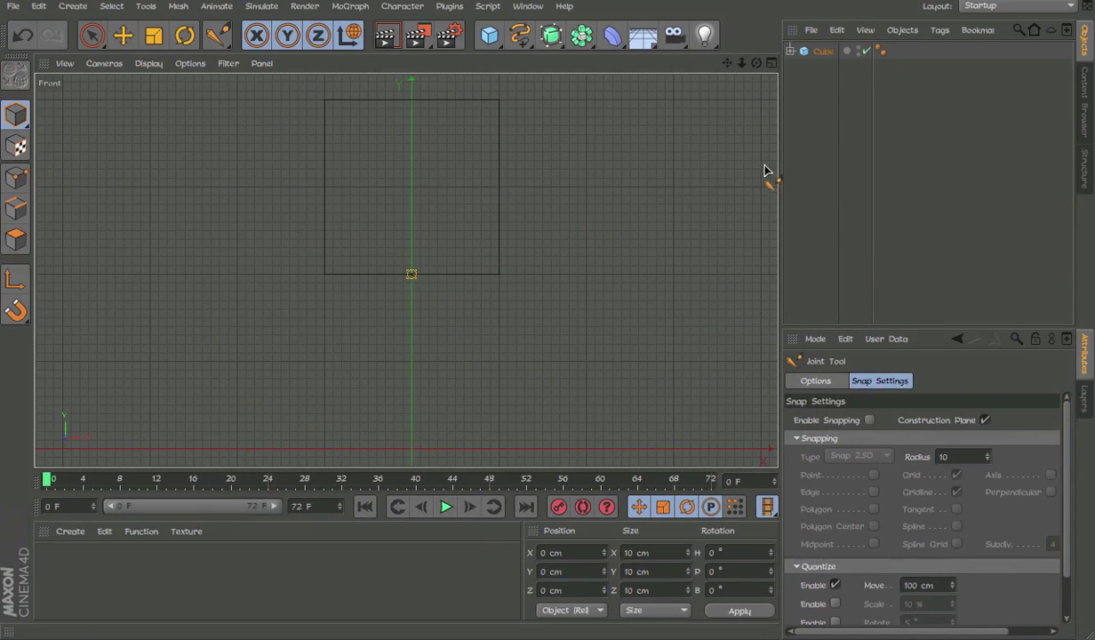
pyautogui.scroll(-3, 409, 227)
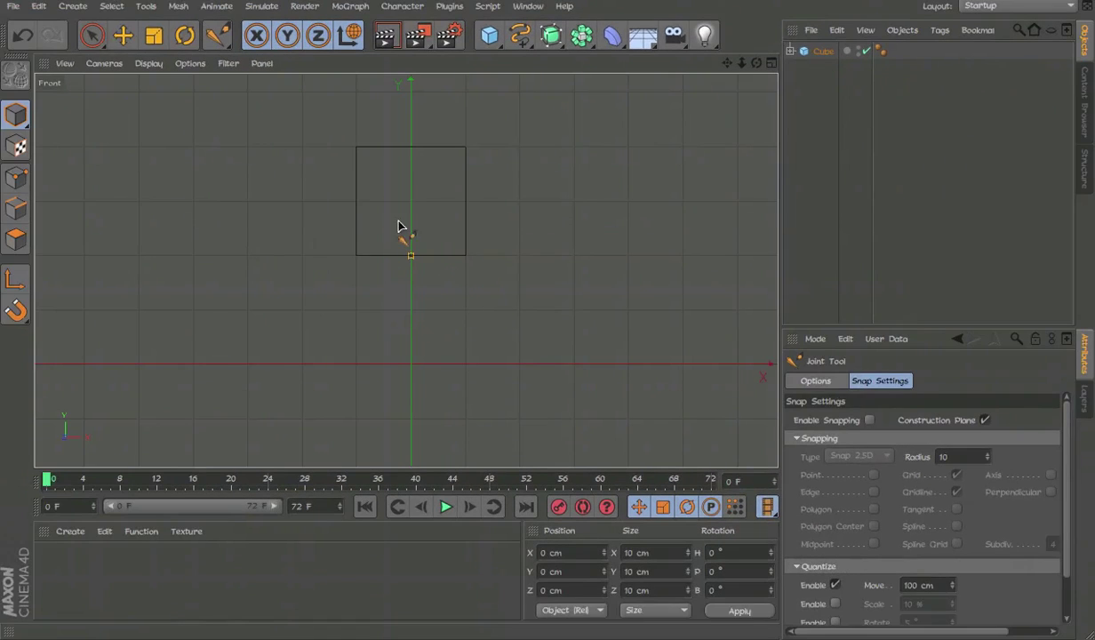
pyautogui.press('F1')
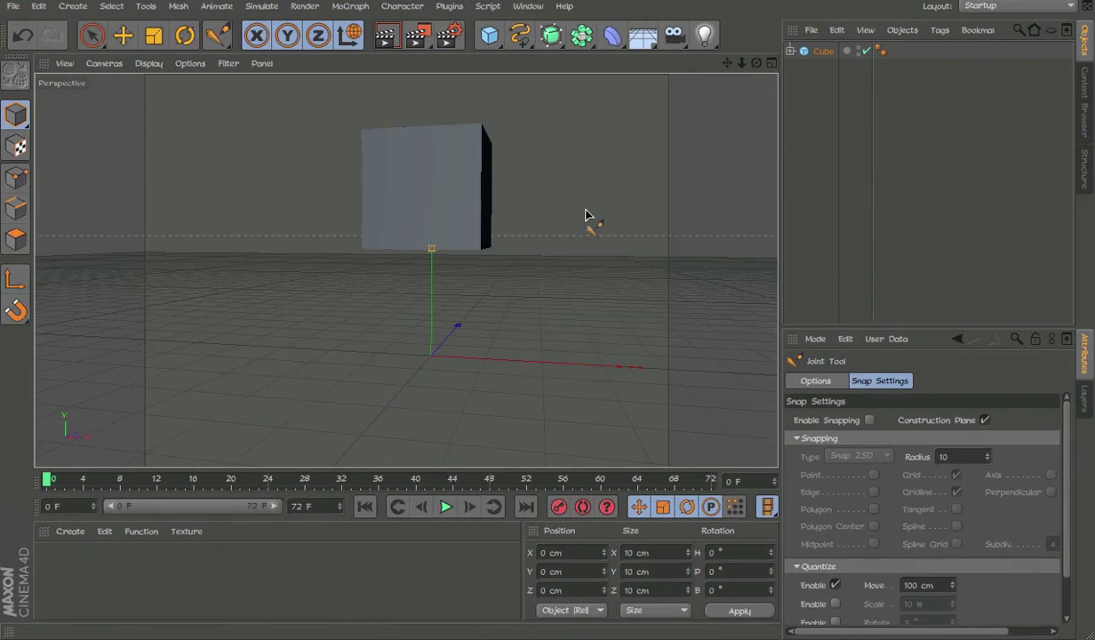
# Take Joint.1 out of the Cube's hierarchy to the top level and delete the Root null.
pyautogui.click(790, 50)
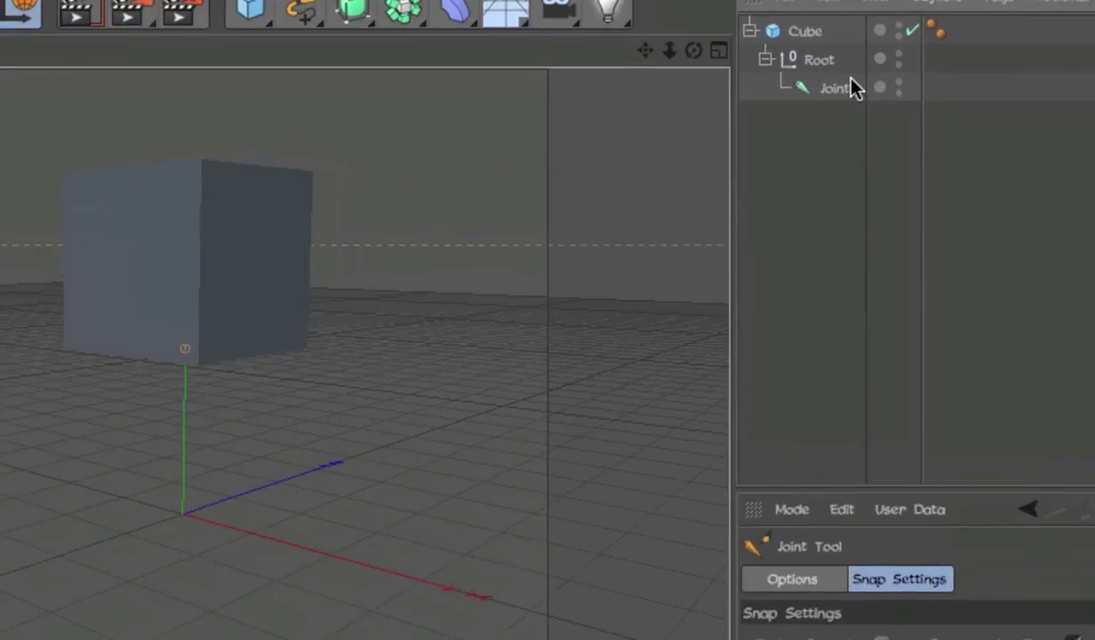
pyautogui.moveTo(809, 60); pyautogui.dragTo(787, 11)
pyautogui.press('Delete')
pyautogui.click(772, 10)
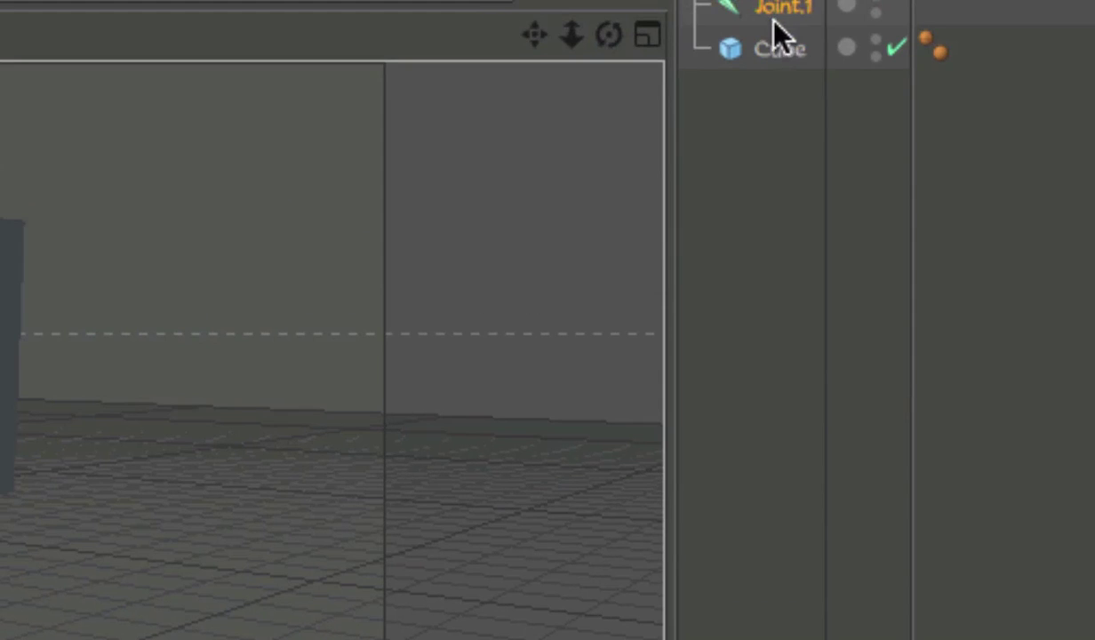
# Convert the parametric cube into an editable polygon object.
pyautogui.click(781, 51)
pyautogui.press('c')
pyautogui.click(787, 11)
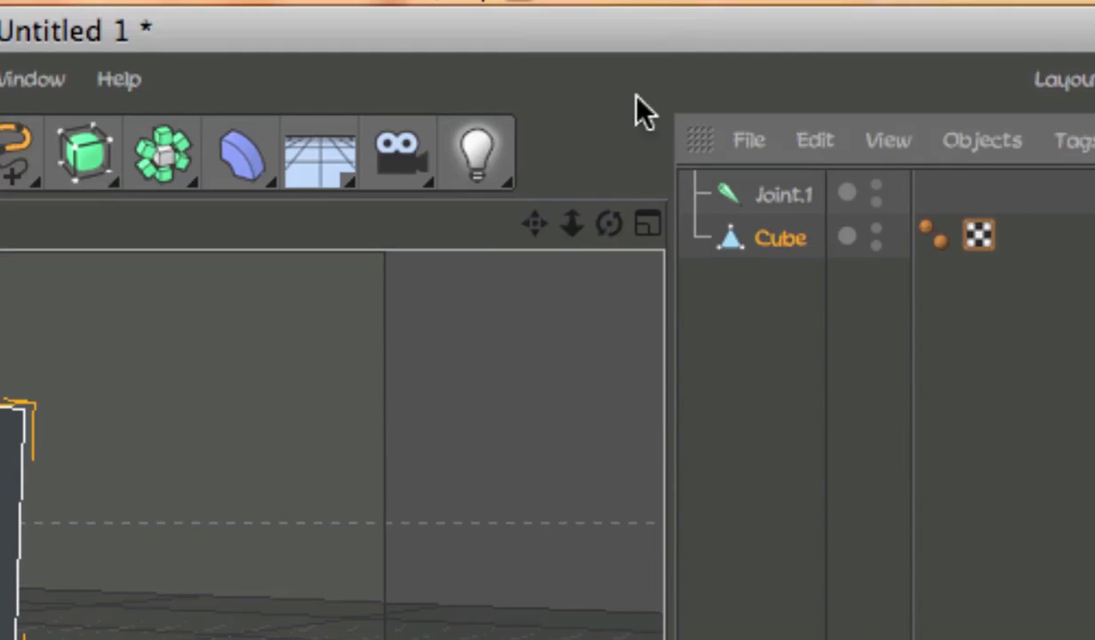
# Bind the Cube to Joint.1 and check the objects nested under the Cube.
pyautogui.click(796, 196)
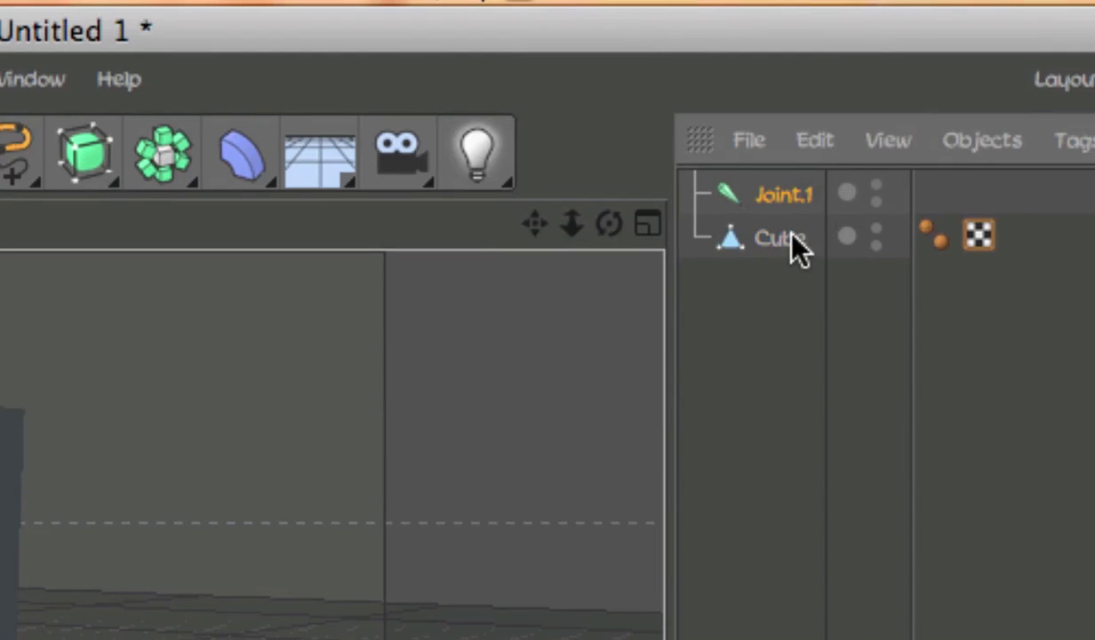
pyautogui.keyDown('ctrl'); pyautogui.click(791, 242); pyautogui.keyUp('ctrl')
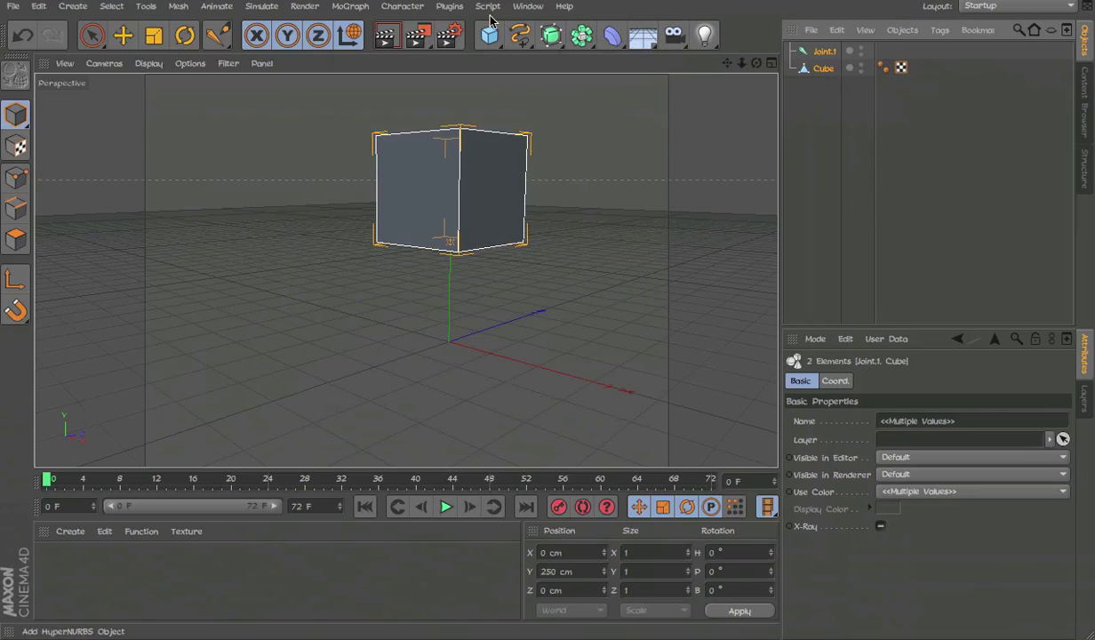
pyautogui.click(402, 6)
pyautogui.moveTo(427, 51)
pyautogui.click(525, 82)
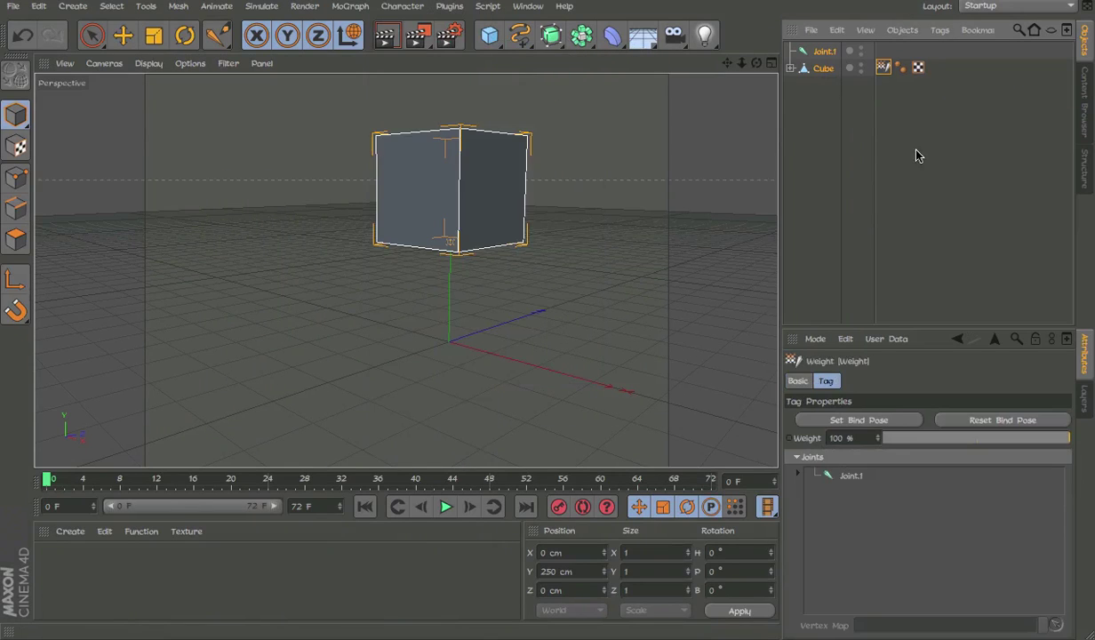
pyautogui.click(858, 117)
pyautogui.click(790, 66)
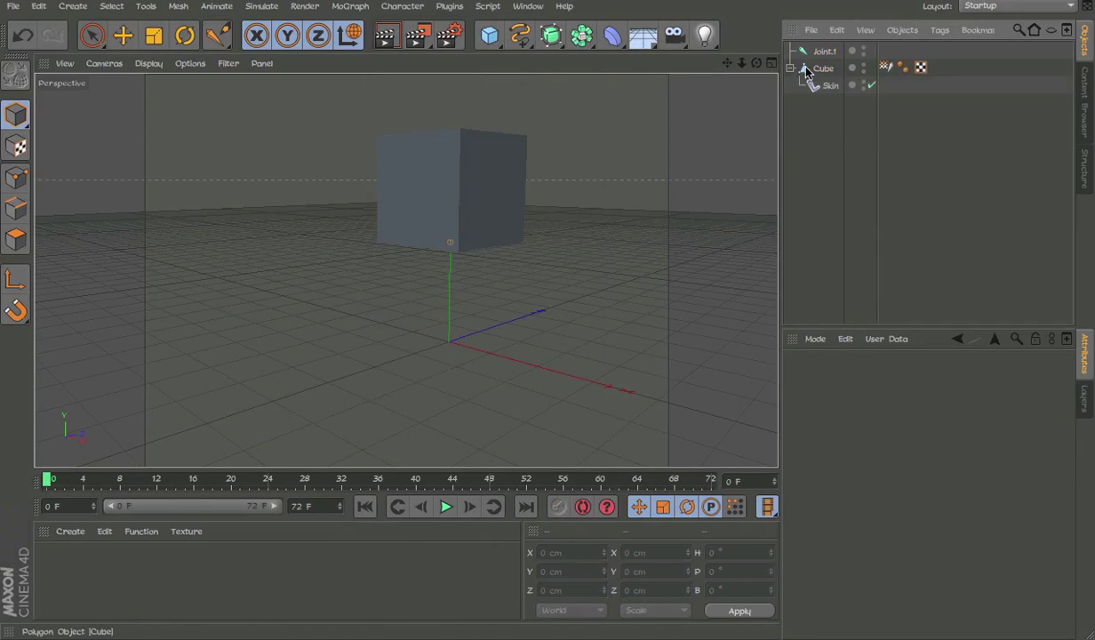
pyautogui.click(808, 69)
pyautogui.click(789, 67)
# Test the binding by moving Joint.1 freely in the viewport, and undo the move.
pyautogui.click(819, 52)
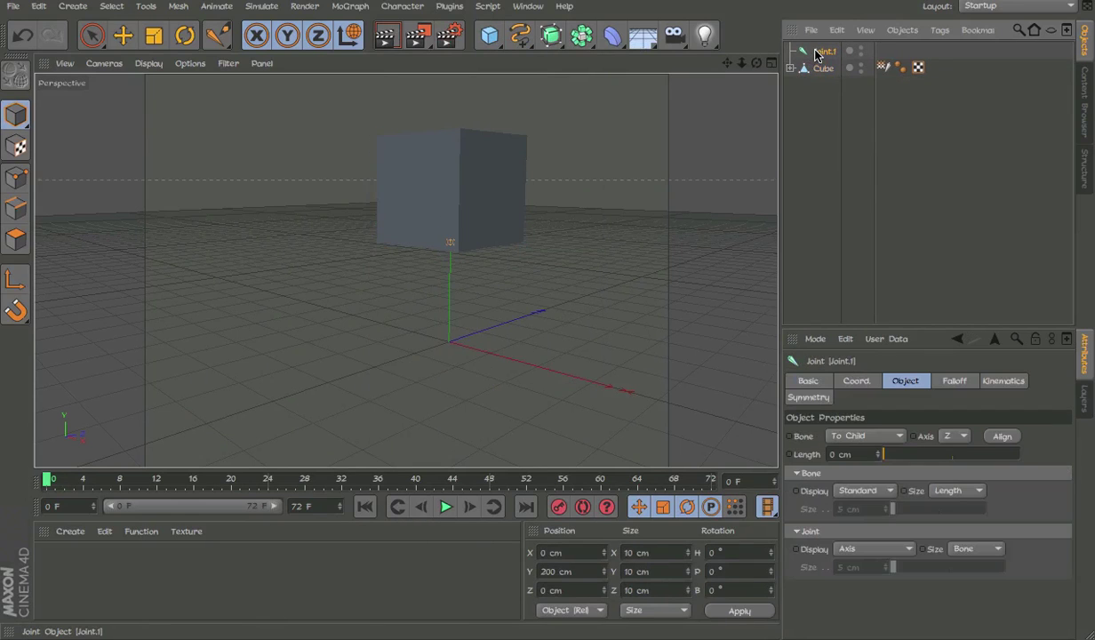
pyautogui.keyDown('alt'); pyautogui.moveTo(560, 183); pyautogui.dragTo(694, 149); pyautogui.keyUp('alt')
pyautogui.press('e')
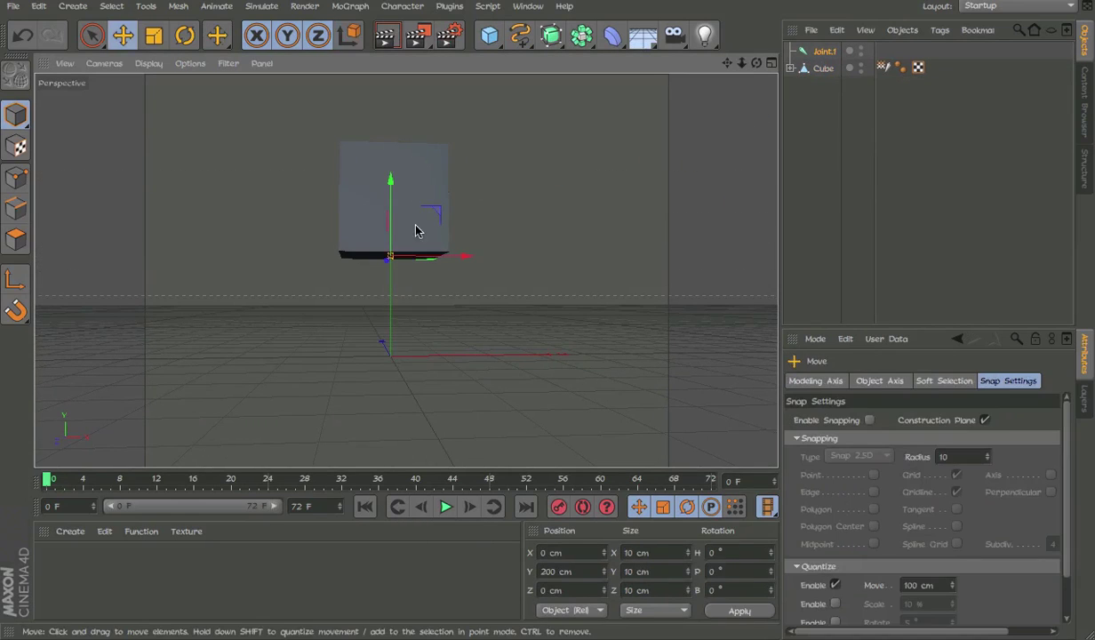
pyautogui.moveTo(416, 231); pyautogui.dragTo(313, 171)
pyautogui.hotkey('ctrl', 'z')
pyautogui.keyDown('alt'); pyautogui.moveTo(616, 170); pyautogui.dragTo(415, 159); pyautogui.keyUp('alt')
# Inspect Joint.1's weighting on the cube from several angles using the Weight Tool.
pyautogui.click(824, 69)
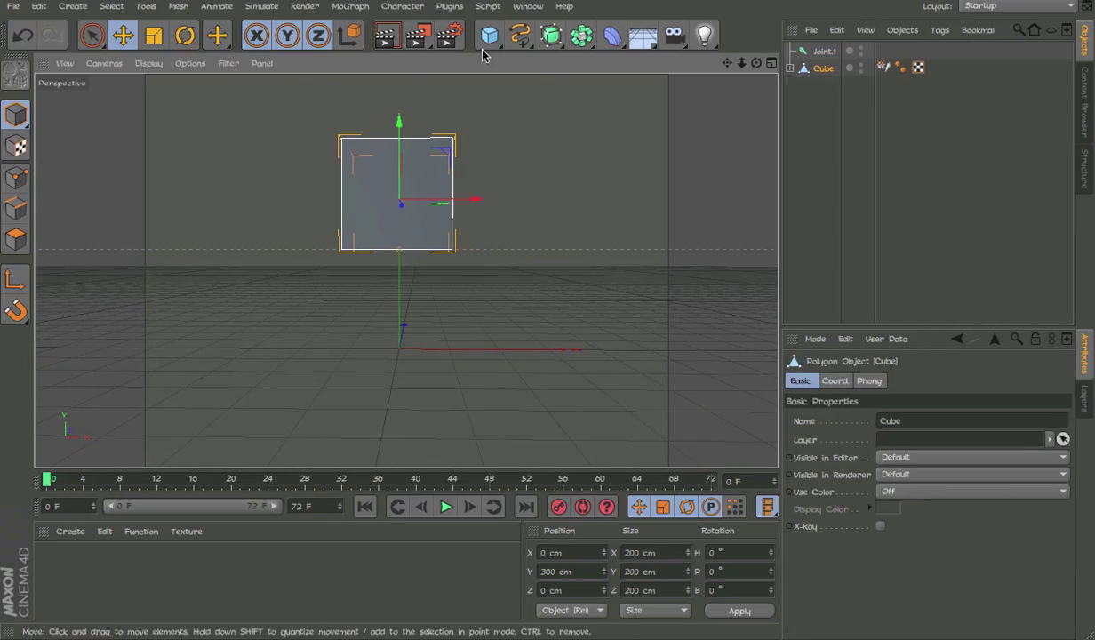
pyautogui.click(826, 52)
pyautogui.click(402, 6)
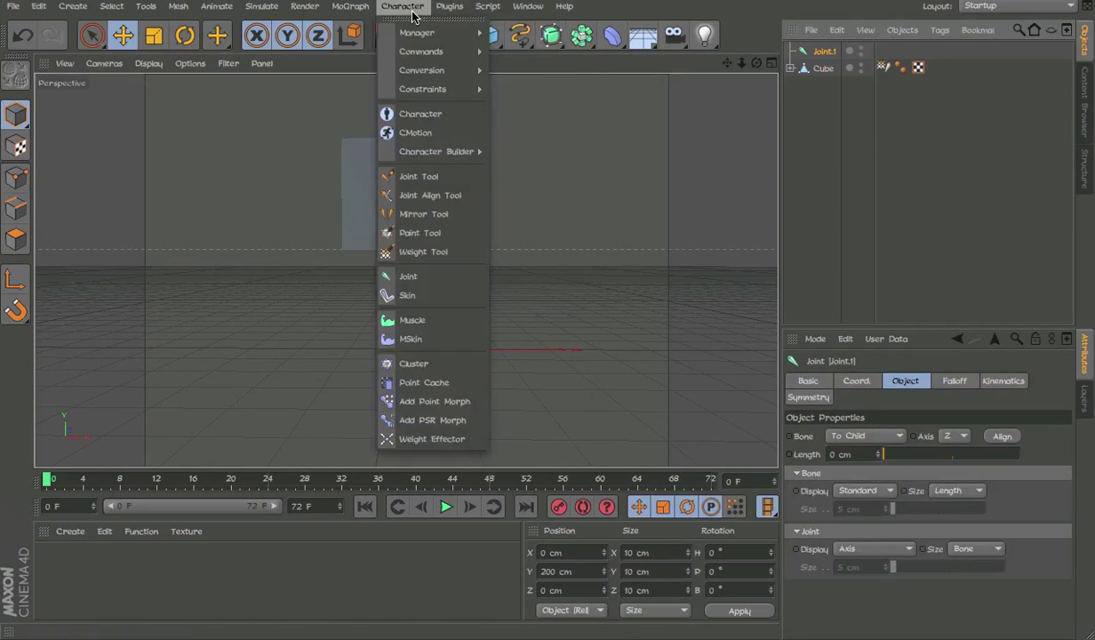
pyautogui.click(425, 245)
pyautogui.keyDown('alt'); pyautogui.moveTo(427, 220); pyautogui.dragTo(279, 311); pyautogui.keyUp('alt')
pyautogui.moveTo(452, 198)
pyautogui.keyDown('alt'); pyautogui.mouseDown()
pyautogui.moveTo(463, 172)
pyautogui.moveTo(386, 166)
pyautogui.moveTo(442, 185)
pyautogui.mouseUp(); pyautogui.keyUp('alt')
pyautogui.click(666, 3)
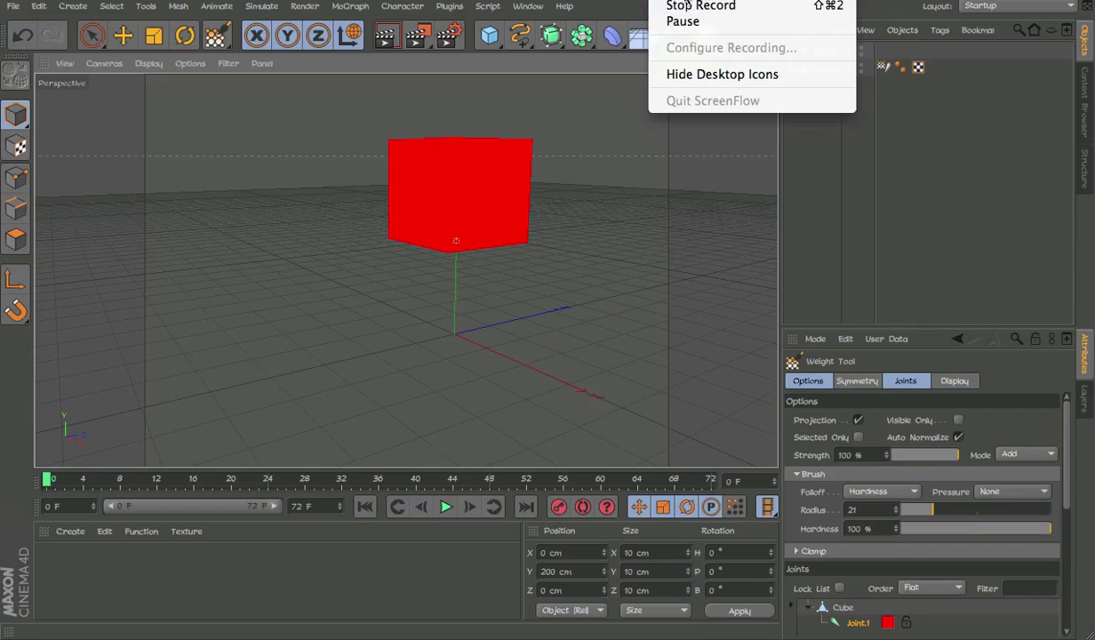
pyautogui.click(692, 20)
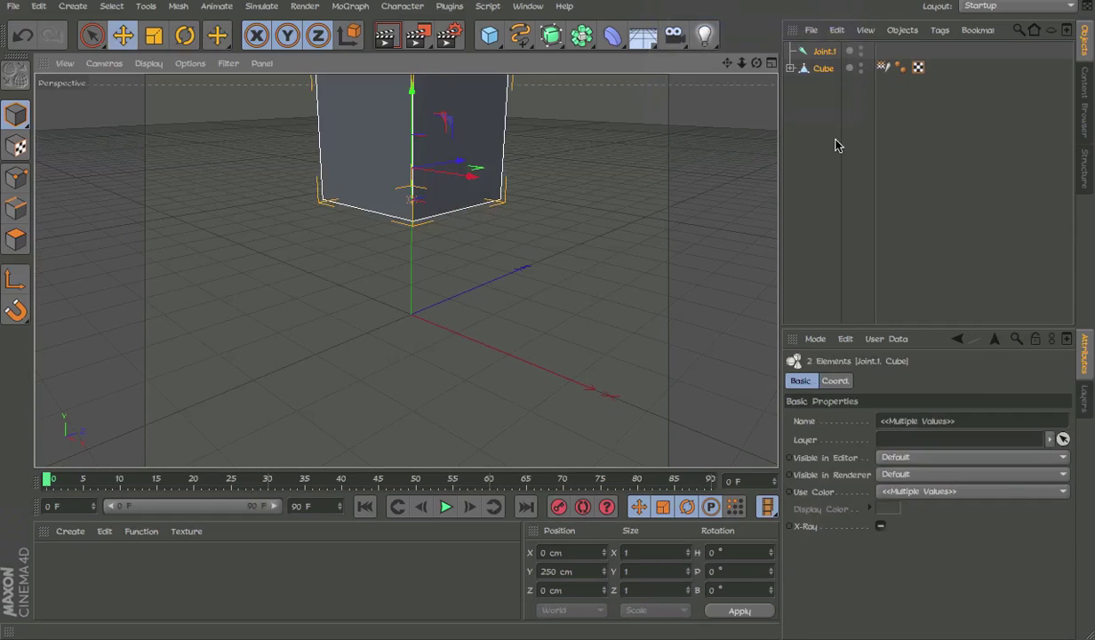
pyautogui.click(838, 144)
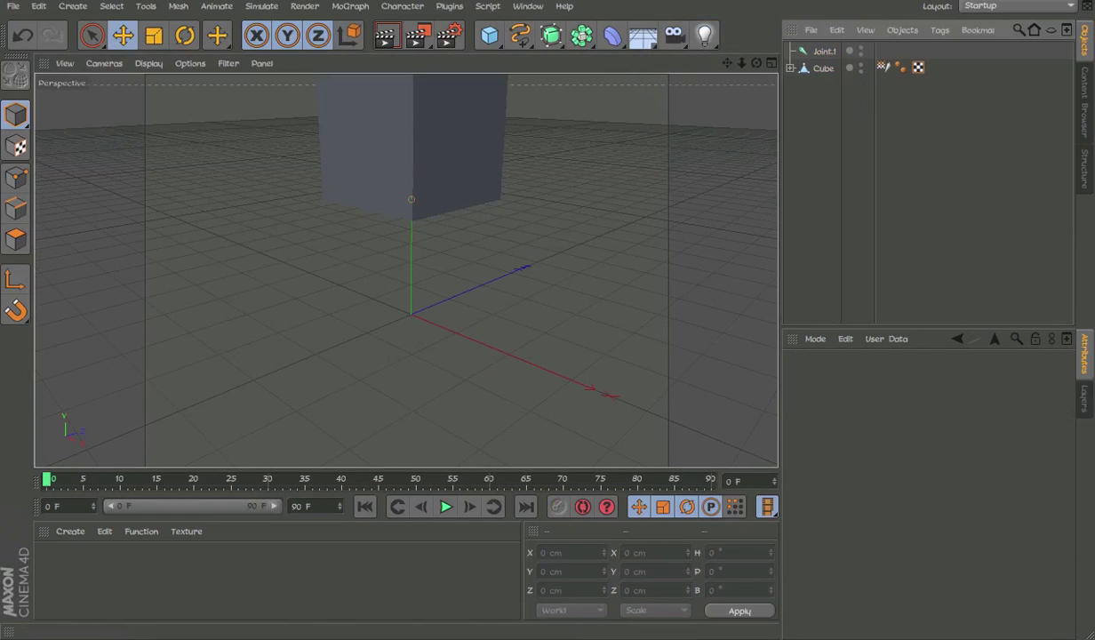
pyautogui.click(662, 3)
pyautogui.click(680, 24)
pyautogui.keyDown('alt'); pyautogui.moveTo(553, 173); pyautogui.dragTo(586, 273, button='middle'); pyautogui.keyUp('alt')
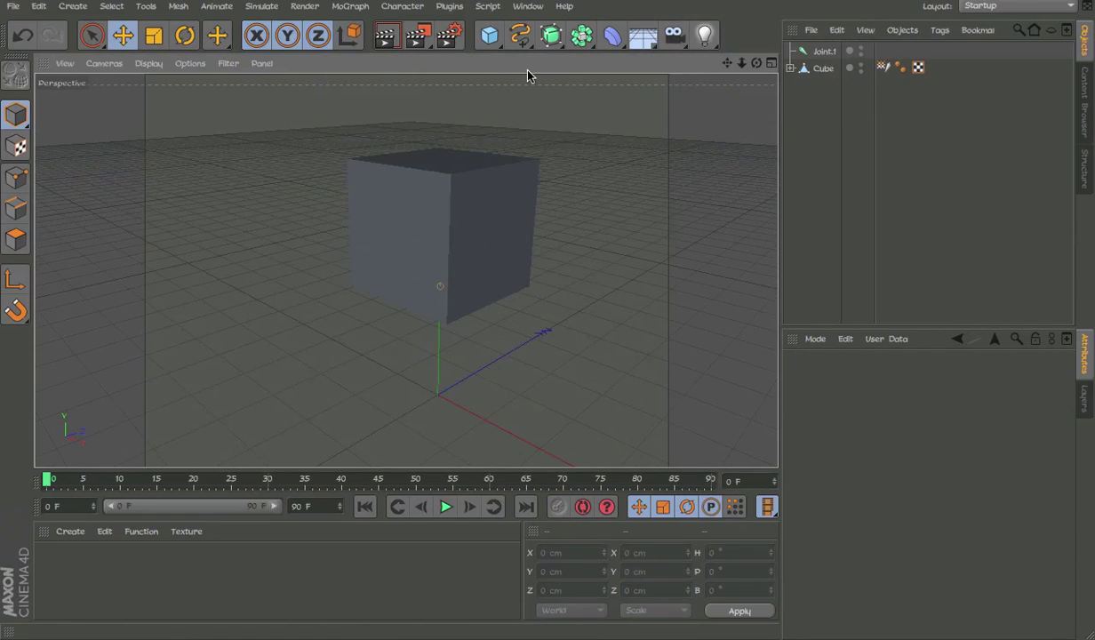
# Activate the Weight Tool and show Joint.1's weighting on the cube.
pyautogui.click(461, 5)
pyautogui.moveTo(403, 7)
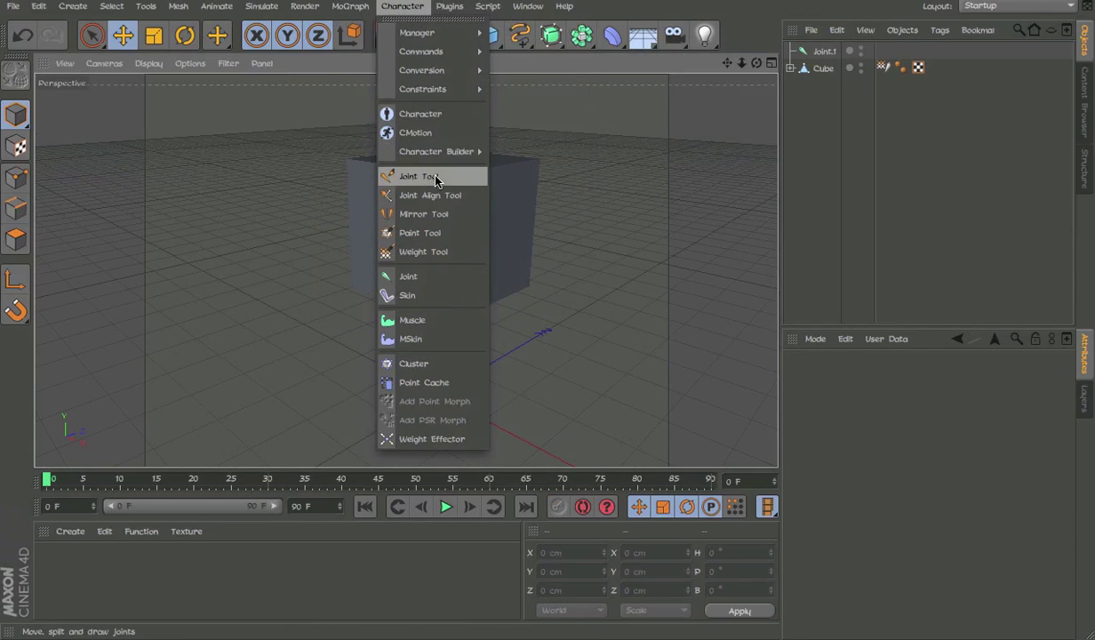
pyautogui.click(425, 251)
pyautogui.keyDown('alt'); pyautogui.moveTo(472, 252); pyautogui.dragTo(589, 204); pyautogui.keyUp('alt')
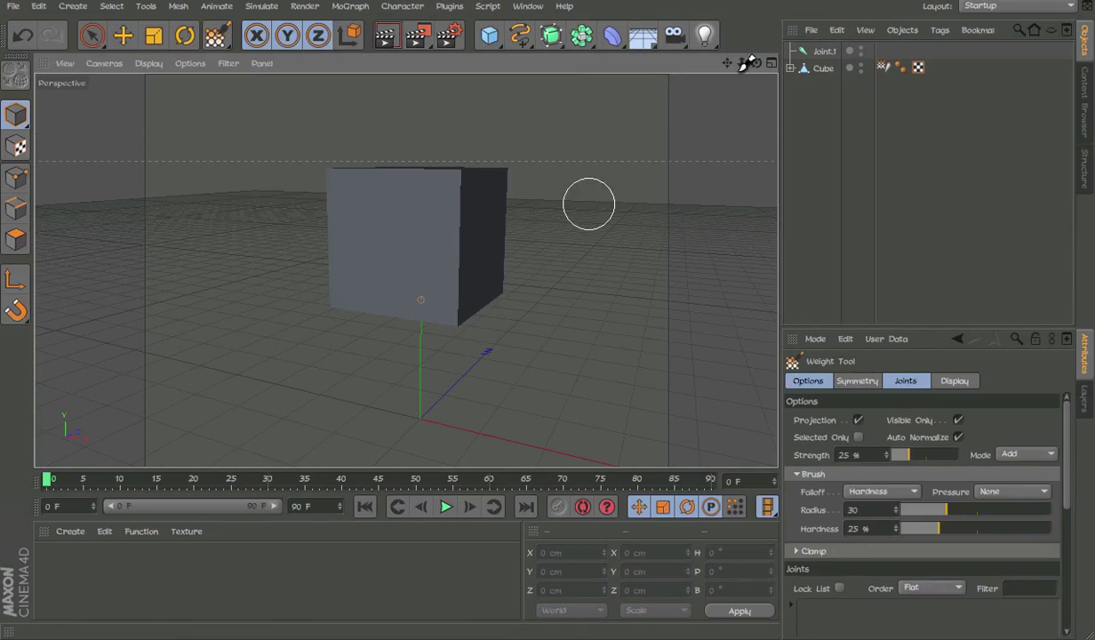
pyautogui.click(821, 51)
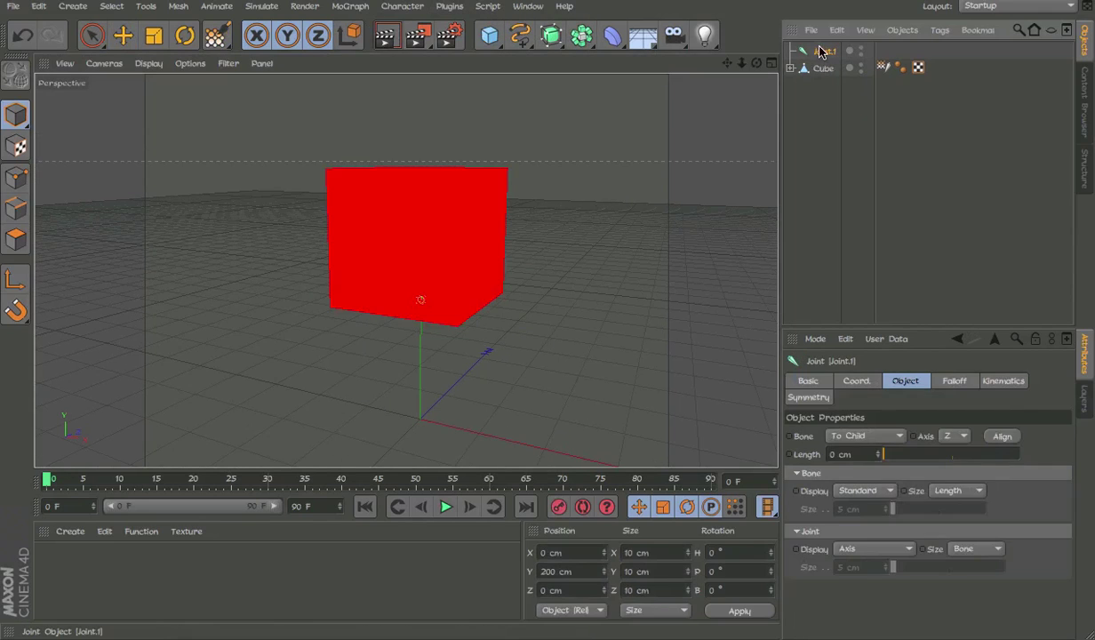
pyautogui.click(230, 38)
pyautogui.click(420, 7)
pyautogui.click(419, 251)
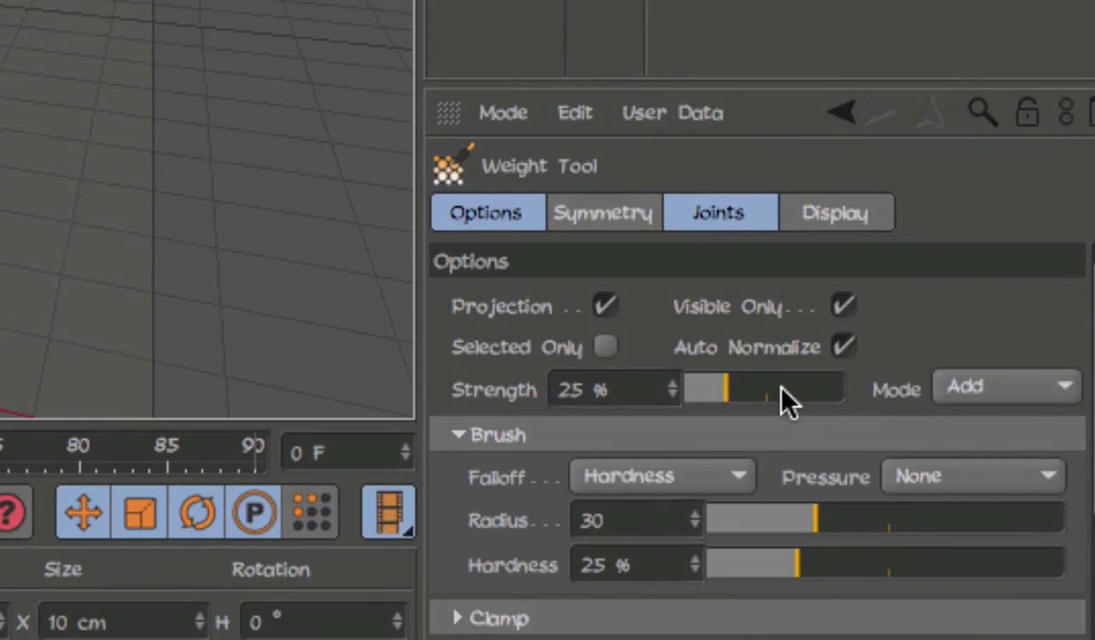
# Set the Weight Tool to 100% strength, brush radius 22 and 100% hardness, with Visible Only turned off.
pyautogui.moveTo(783, 400); pyautogui.dragTo(1064, 413)
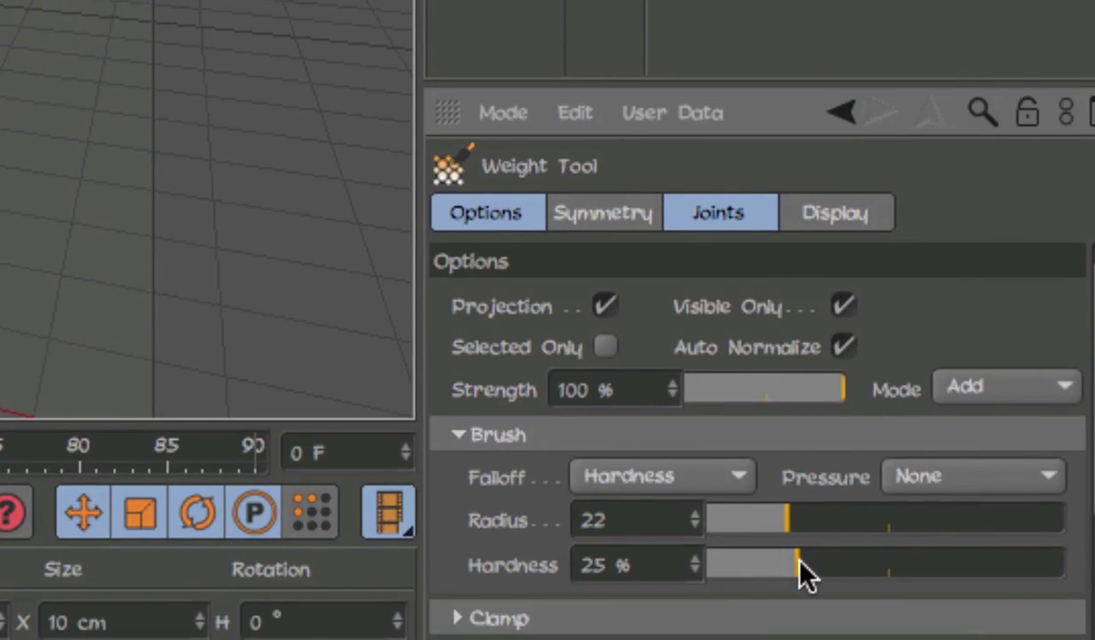
pyautogui.moveTo(800, 573); pyautogui.dragTo(1091, 566)
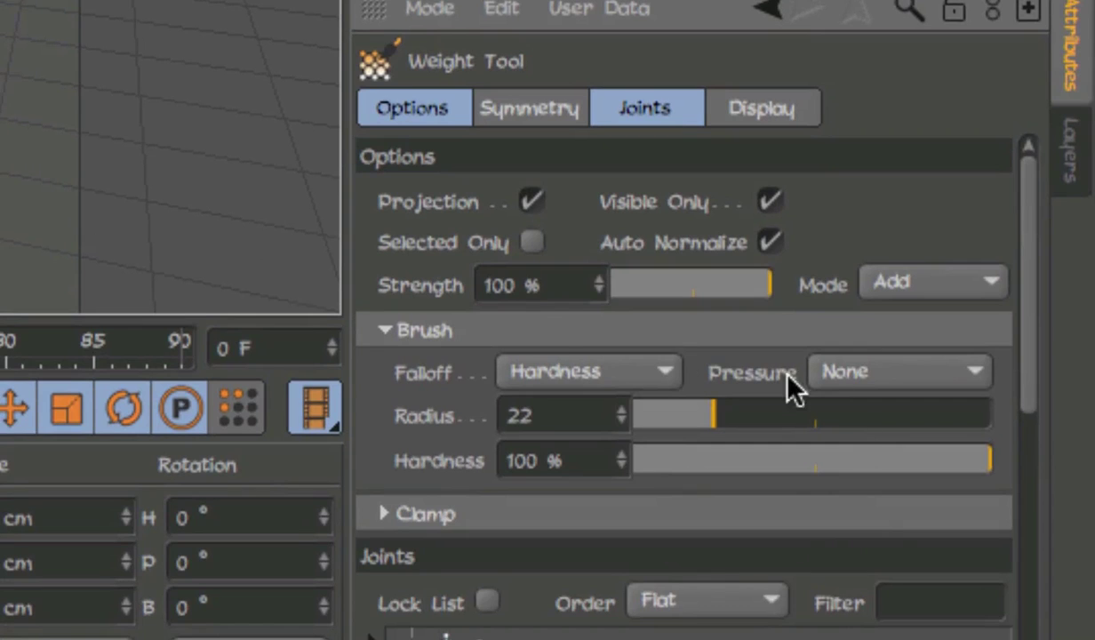
pyautogui.scroll(-10, 458, 356)
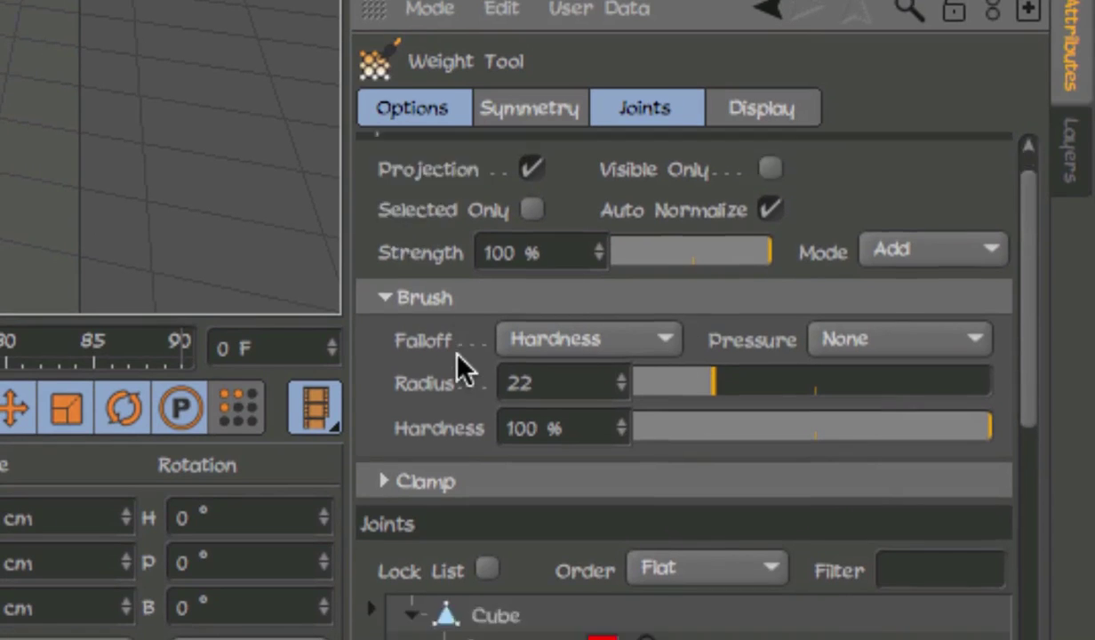
pyautogui.scroll(10, 458, 355)
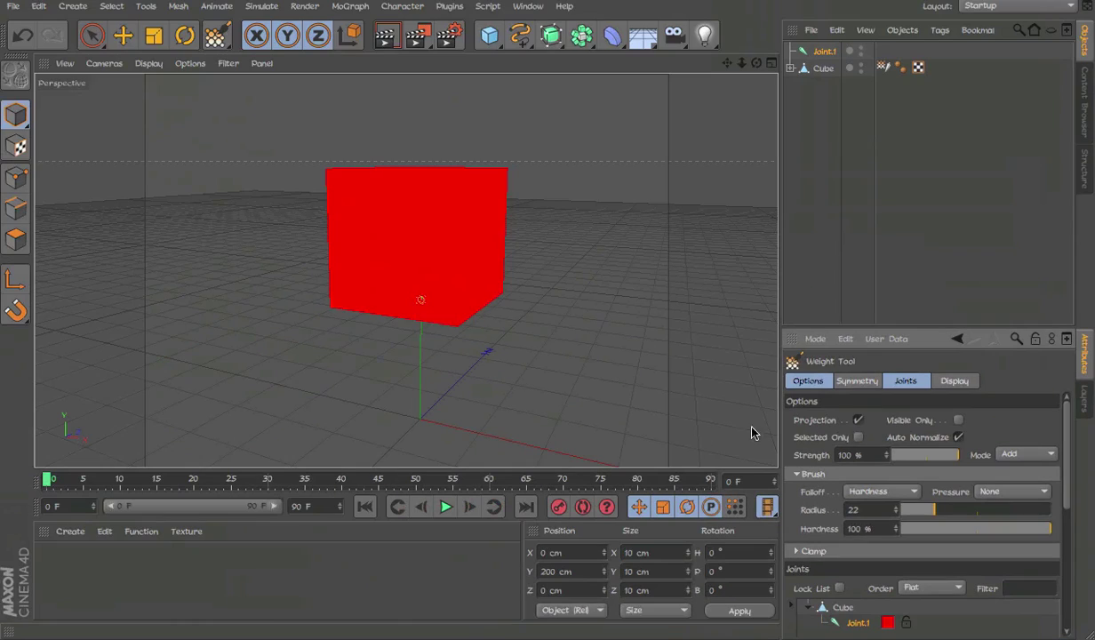
# Erase Joint.1's weight from the cube's top corners and show the cube's points with both objects selected.
pyautogui.moveTo(487, 183); pyautogui.dragTo(437, 173)
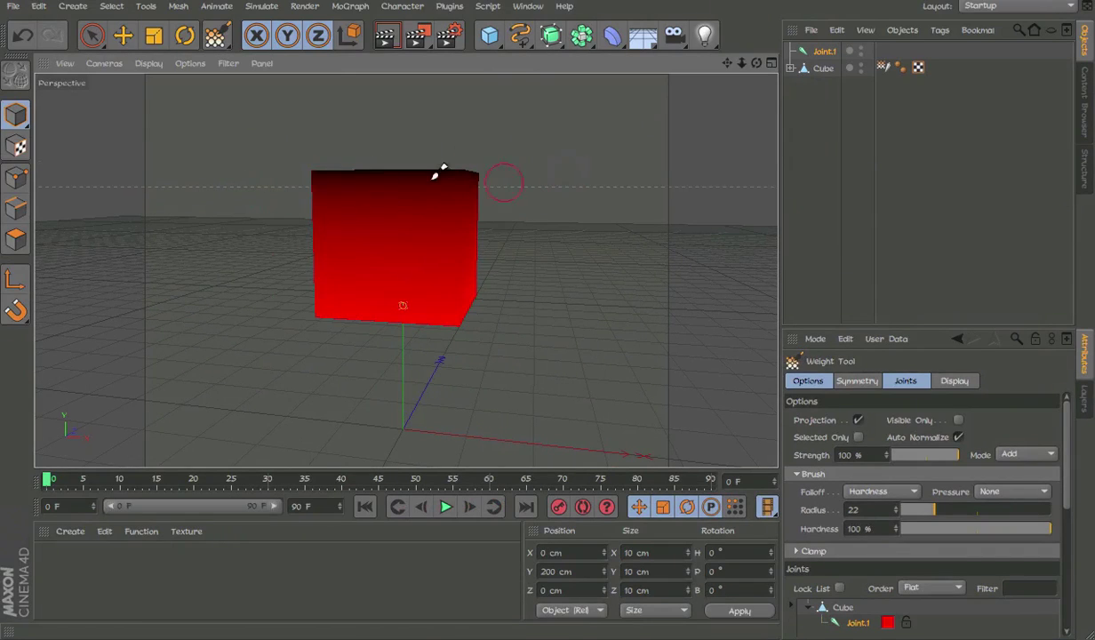
pyautogui.keyDown('ctrl'); pyautogui.click(837, 71); pyautogui.keyUp('ctrl')
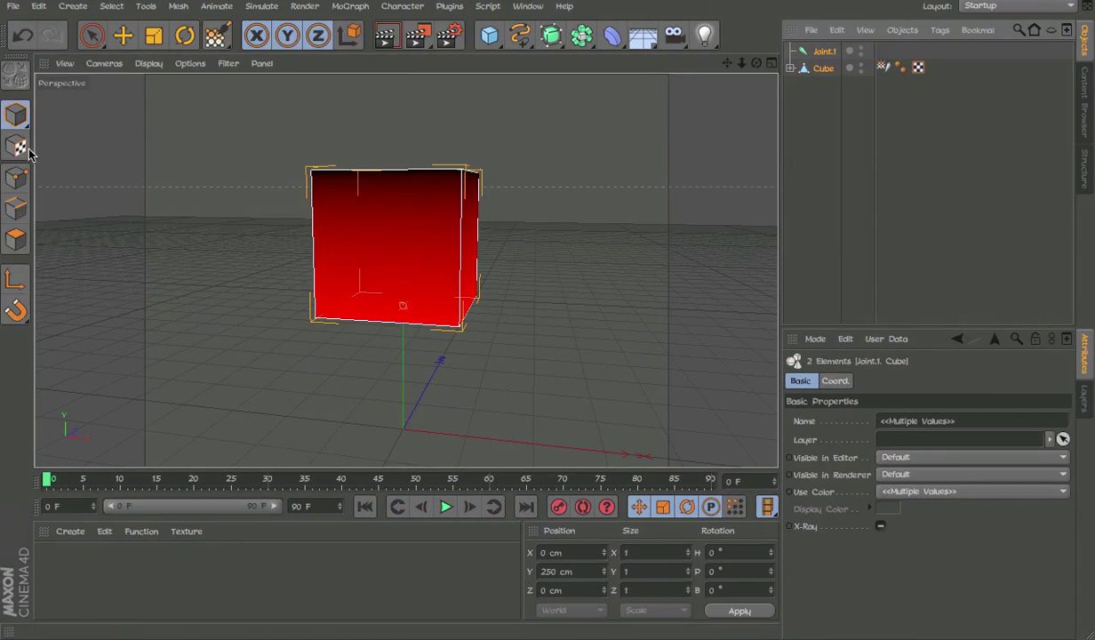
pyautogui.click(18, 178)
pyautogui.keyDown('alt'); pyautogui.moveTo(488, 173); pyautogui.dragTo(502, 211); pyautogui.keyUp('alt')
pyautogui.moveTo(533, 166)
pyautogui.keyDown('alt'); pyautogui.mouseDown()
pyautogui.moveTo(541, 228)
pyautogui.moveTo(351, 152)
pyautogui.mouseUp(); pyautogui.keyUp('alt')
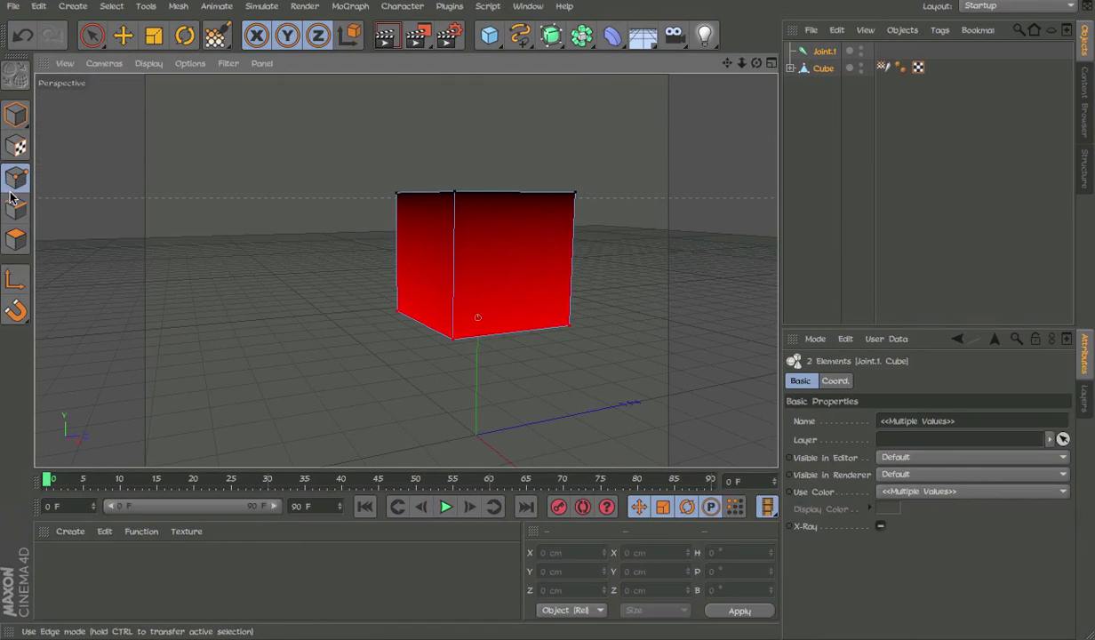
# Paint full Joint.1 weight onto one top corner point, check its percentage, and erase that weight.
pyautogui.keyDown('alt'); pyautogui.moveTo(541, 207); pyautogui.dragTo(534, 211, button='middle'); pyautogui.keyUp('alt')
pyautogui.click(577, 185)
pyautogui.keyDown('alt'); pyautogui.moveTo(551, 193); pyautogui.dragTo(558, 217); pyautogui.keyUp('alt')
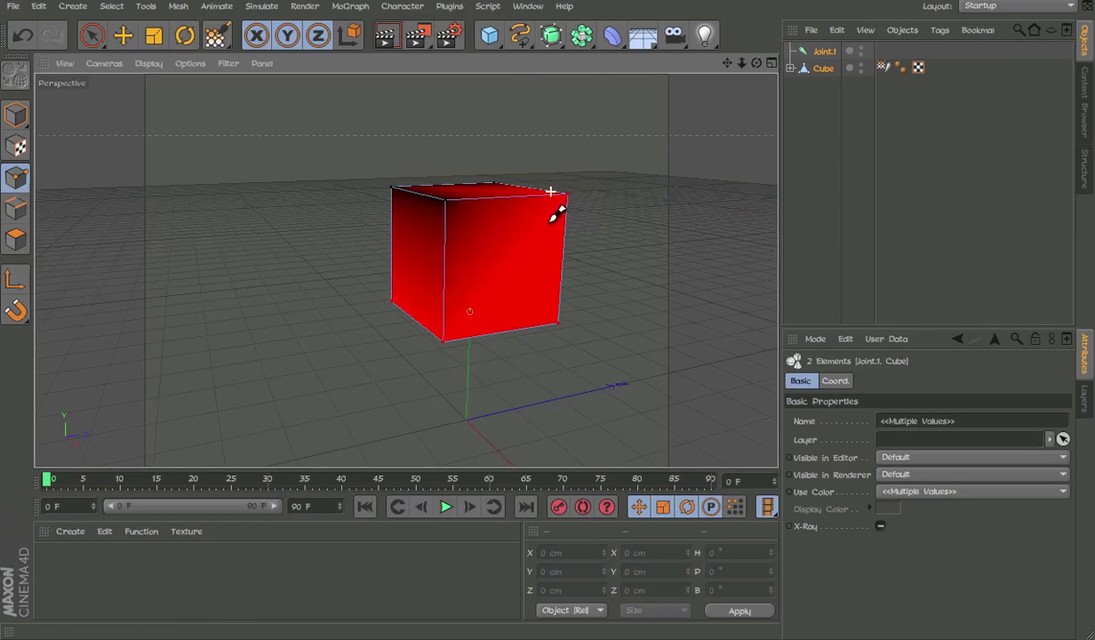
pyautogui.scroll(3, 560, 217)
pyautogui.moveTo(574, 178)
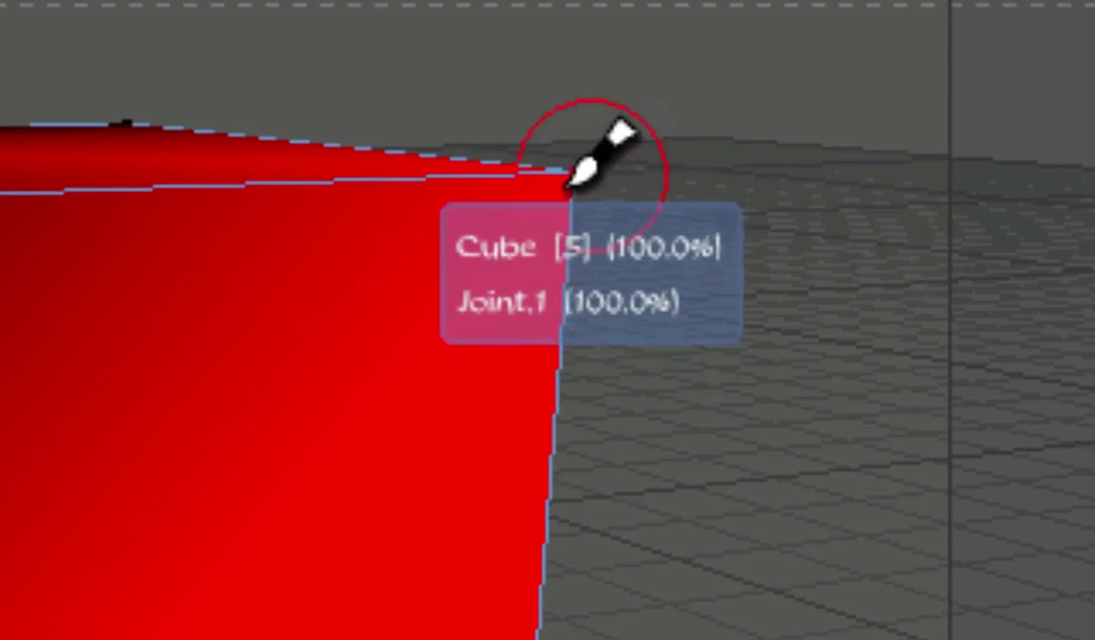
pyautogui.moveTo(578, 171)
pyautogui.keyDown('ctrl'); pyautogui.mouseDown()
pyautogui.moveTo(547, 151)
pyautogui.moveTo(591, 152)
pyautogui.moveTo(614, 170)
pyautogui.moveTo(534, 179)
pyautogui.moveTo(759, 146)
pyautogui.mouseUp(); pyautogui.keyUp('ctrl')
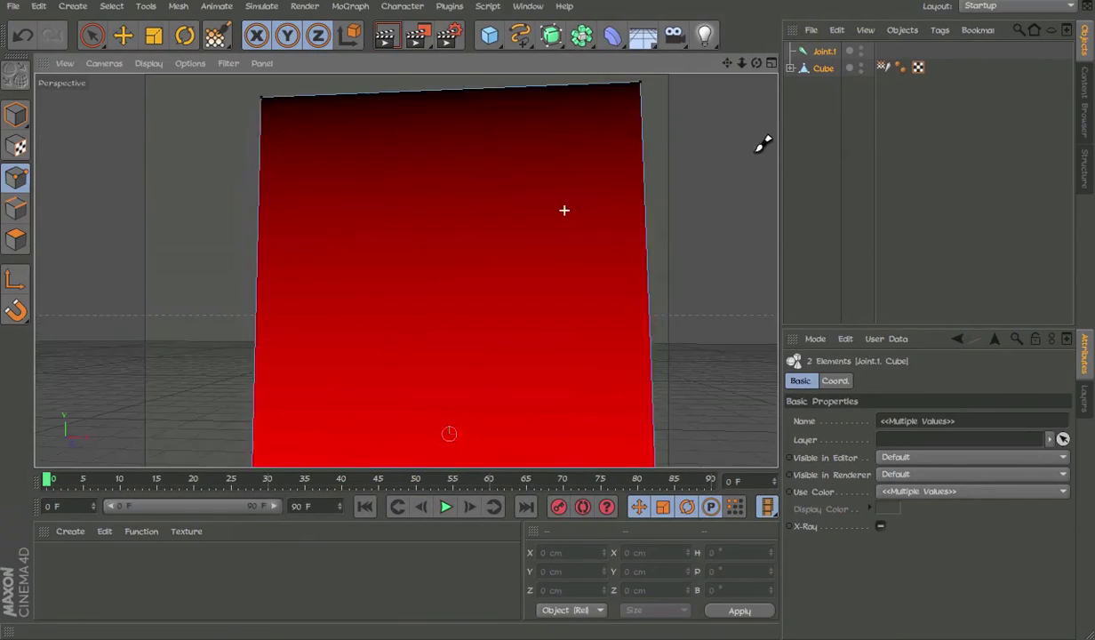
pyautogui.scroll(-4, 757, 149)
pyautogui.keyDown('alt'); pyautogui.moveTo(550, 228); pyautogui.dragTo(435, 306); pyautogui.keyUp('alt')
# Return to model mode, test the edited weighting by moving only Joint.1, and undo the move.
pyautogui.click(18, 116)
pyautogui.press('e')
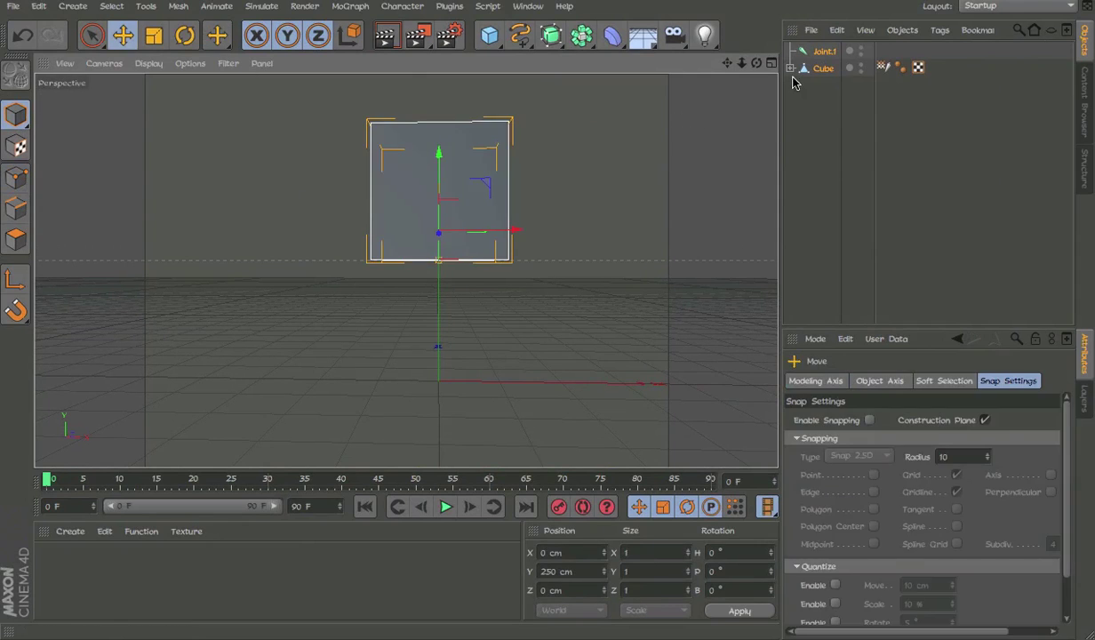
pyautogui.click(827, 51)
pyautogui.press('e')
pyautogui.moveTo(481, 226); pyautogui.dragTo(564, 185)
pyautogui.hotkey('ctrl', 'z')
pyautogui.keyDown('alt'); pyautogui.moveTo(461, 283); pyautogui.dragTo(430, 288); pyautogui.keyUp('alt')
pyautogui.keyDown('alt'); pyautogui.moveTo(623, 271); pyautogui.dragTo(472, 218); pyautogui.keyUp('alt')
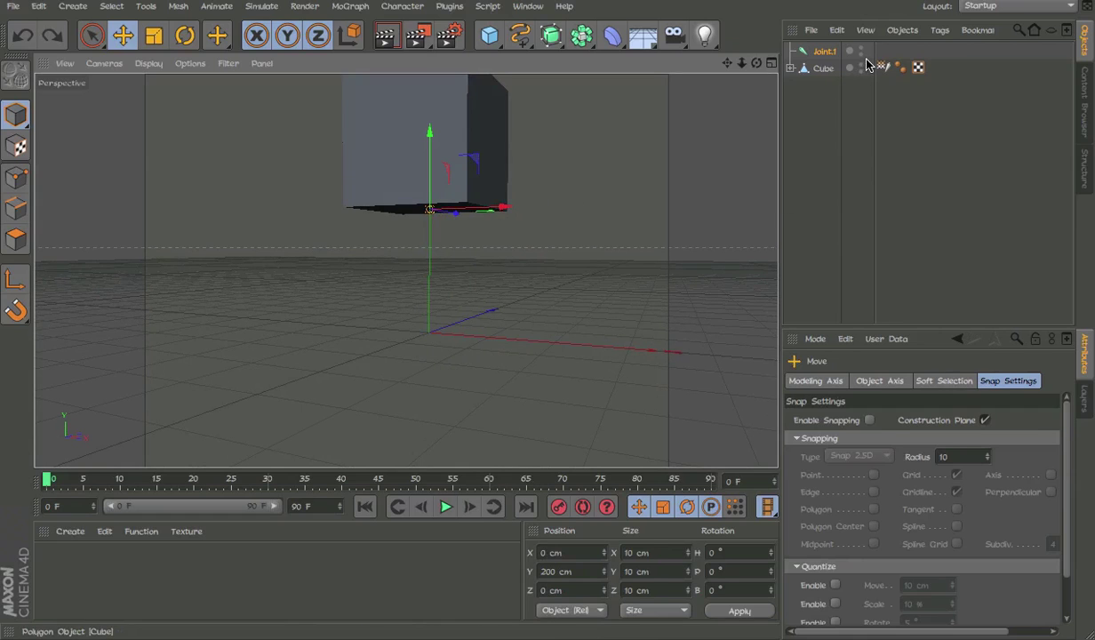
# Group Joint.1 under a Null and hide the joint in both the editor and the renderer.
pyautogui.hotkey('alt', 'g')
pyautogui.hotkey('ctrl', 'z')
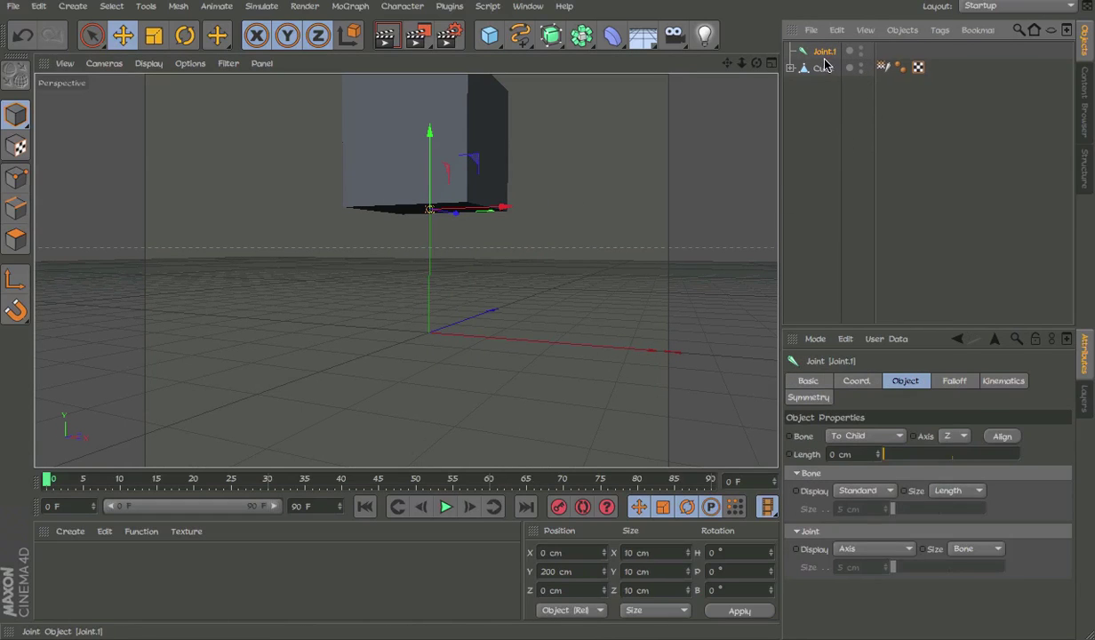
pyautogui.hotkey('alt', 'g')
pyautogui.click(789, 51)
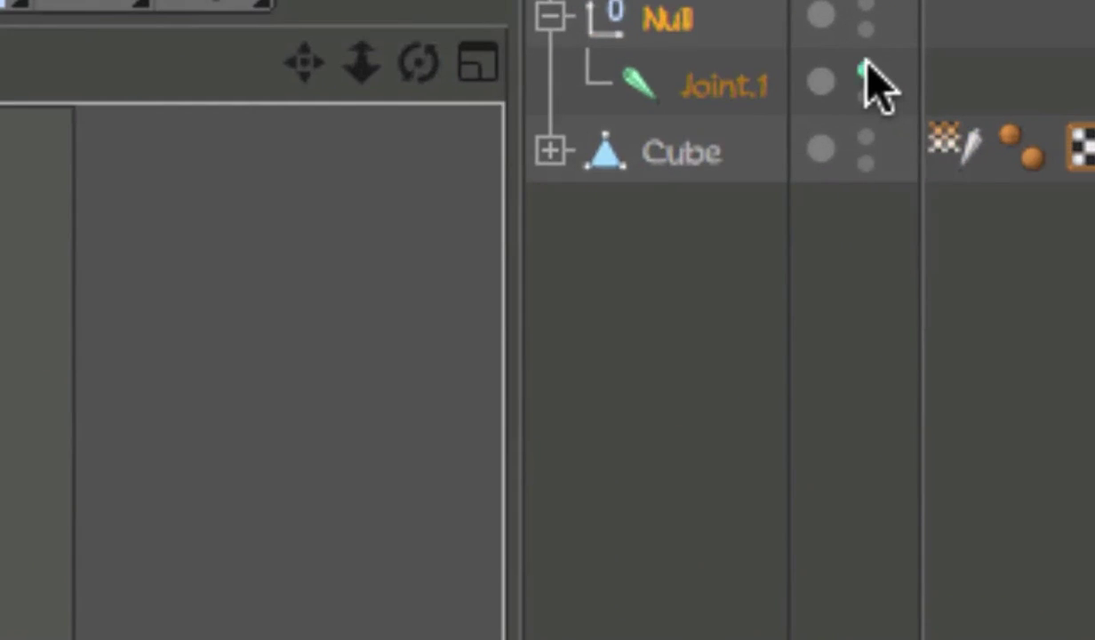
pyautogui.click(870, 64)
pyautogui.click(870, 71)
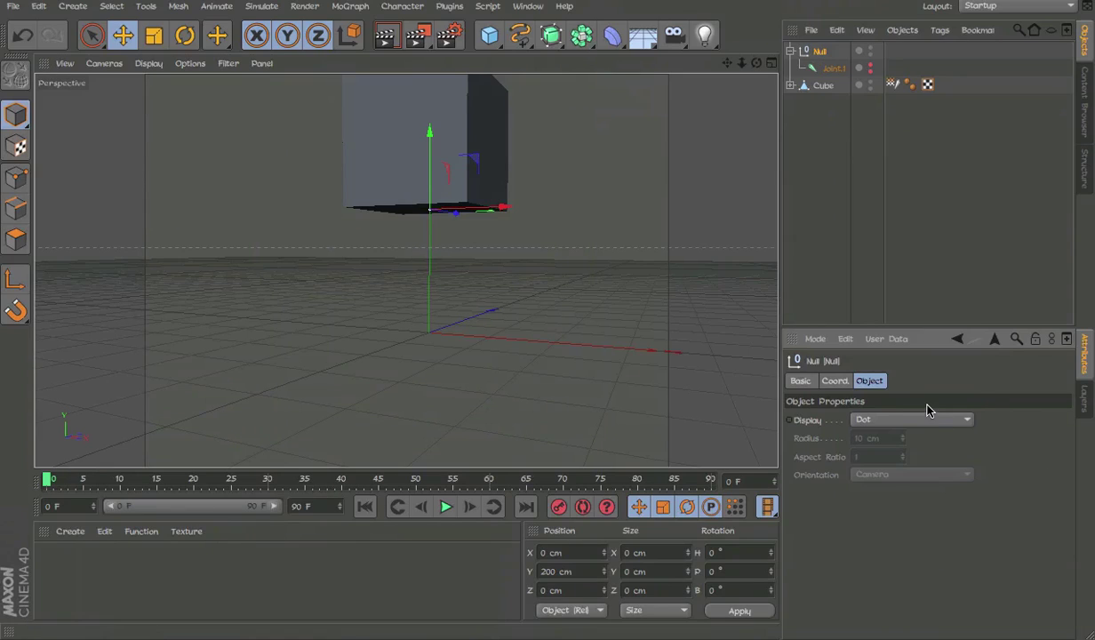
# Display the Null as an Octagon with XZ orientation and a radius of 147 cm.
pyautogui.click(927, 420)
pyautogui.click(918, 405)
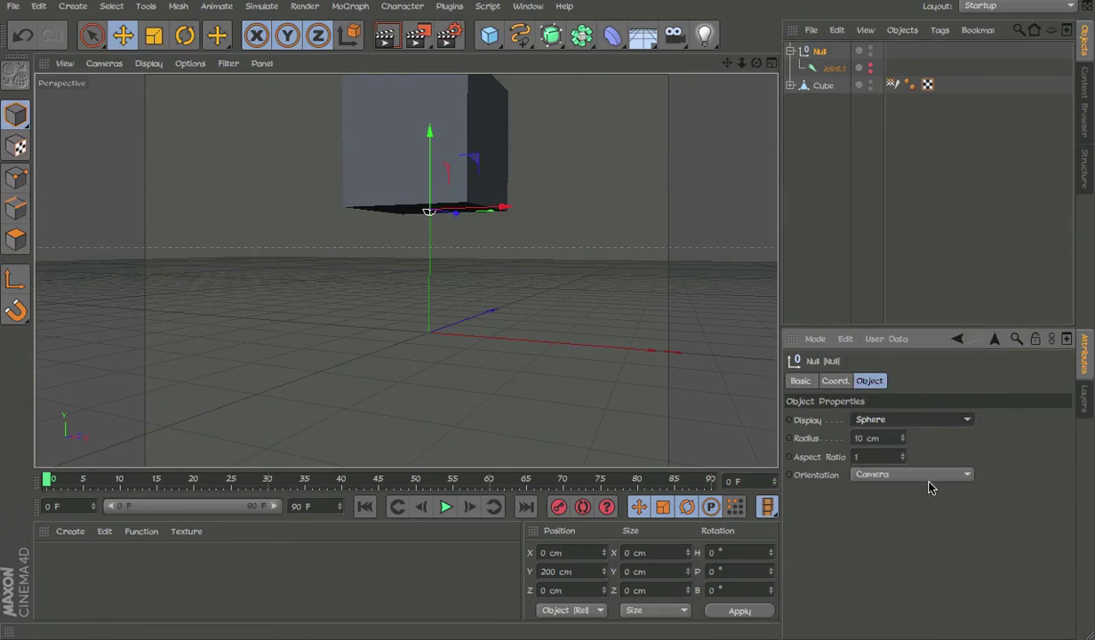
pyautogui.click(929, 475)
pyautogui.click(925, 544)
pyautogui.click(927, 417)
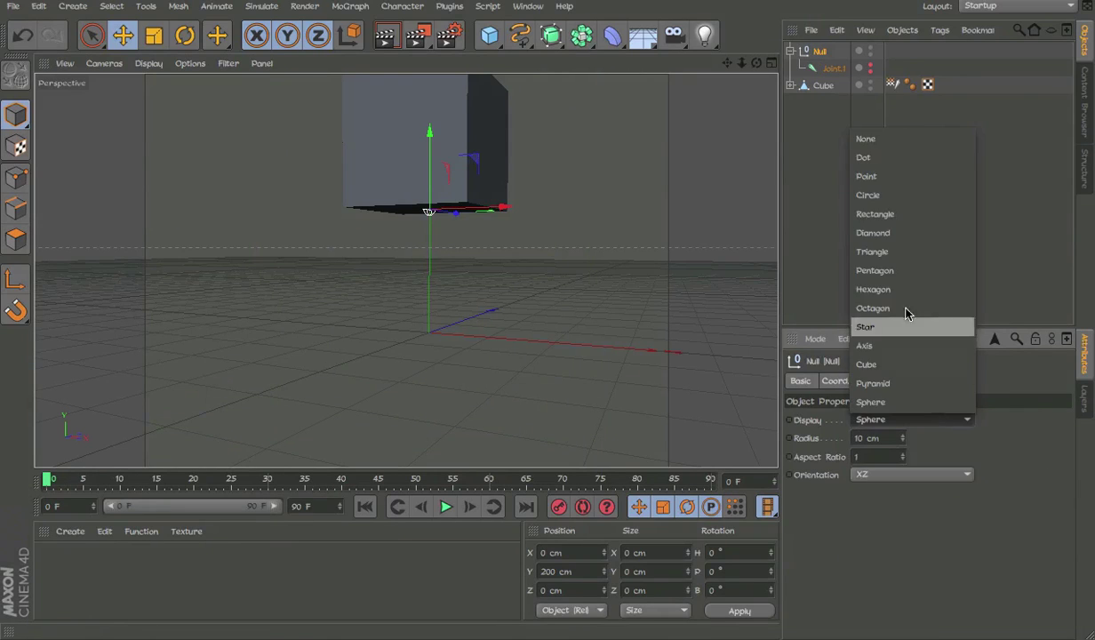
pyautogui.click(906, 313)
pyautogui.click(625, 249)
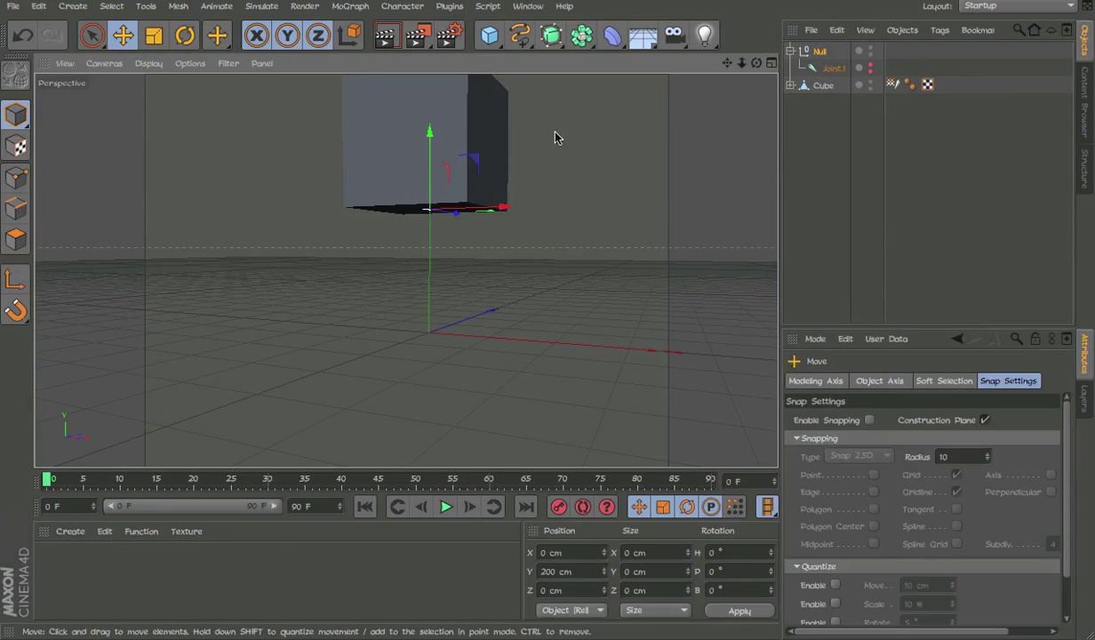
pyautogui.click(820, 51)
pyautogui.moveTo(902, 437); pyautogui.dragTo(697, 268)
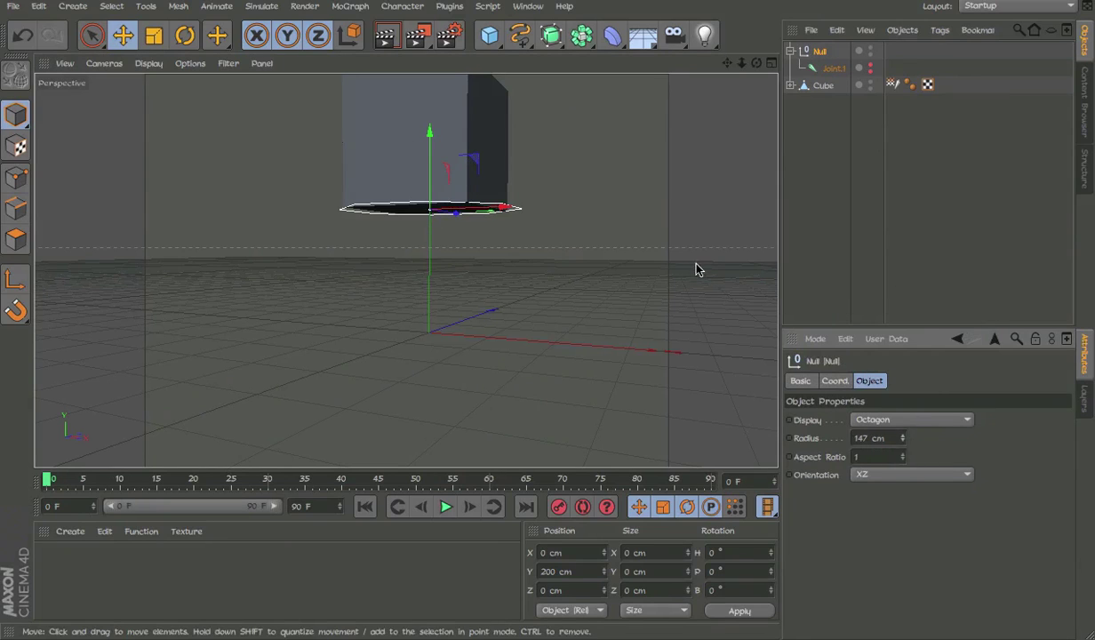
# Select the Null by its octagon outline at the cube's base and try moving it in the viewport.
pyautogui.click(514, 208)
pyautogui.click(524, 206)
pyautogui.click(520, 208)
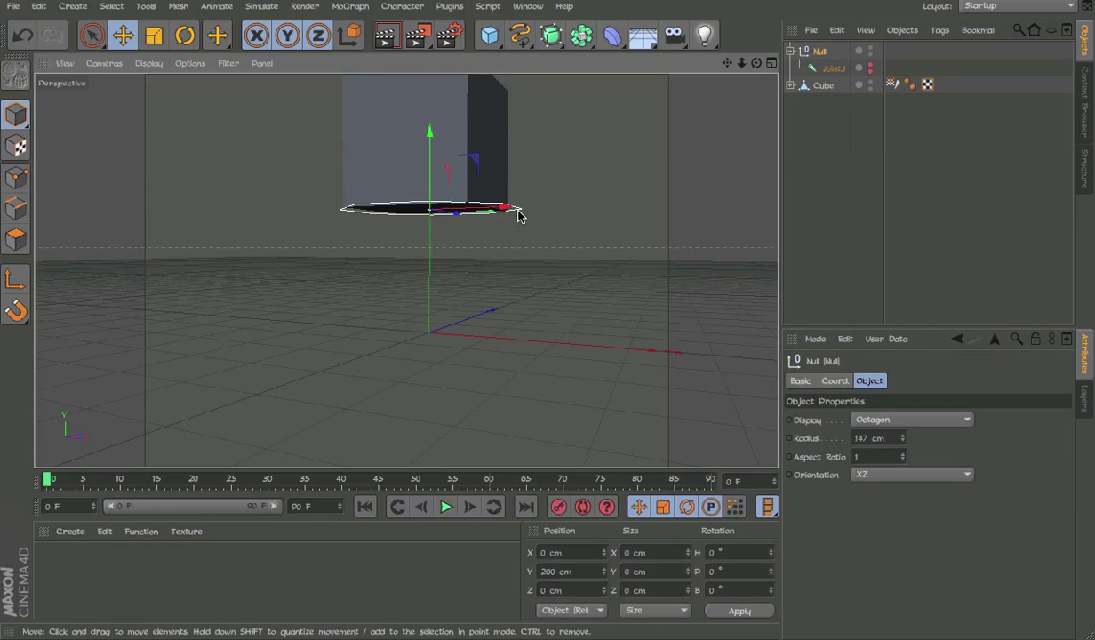
pyautogui.moveTo(420, 169); pyautogui.dragTo(460, 130)
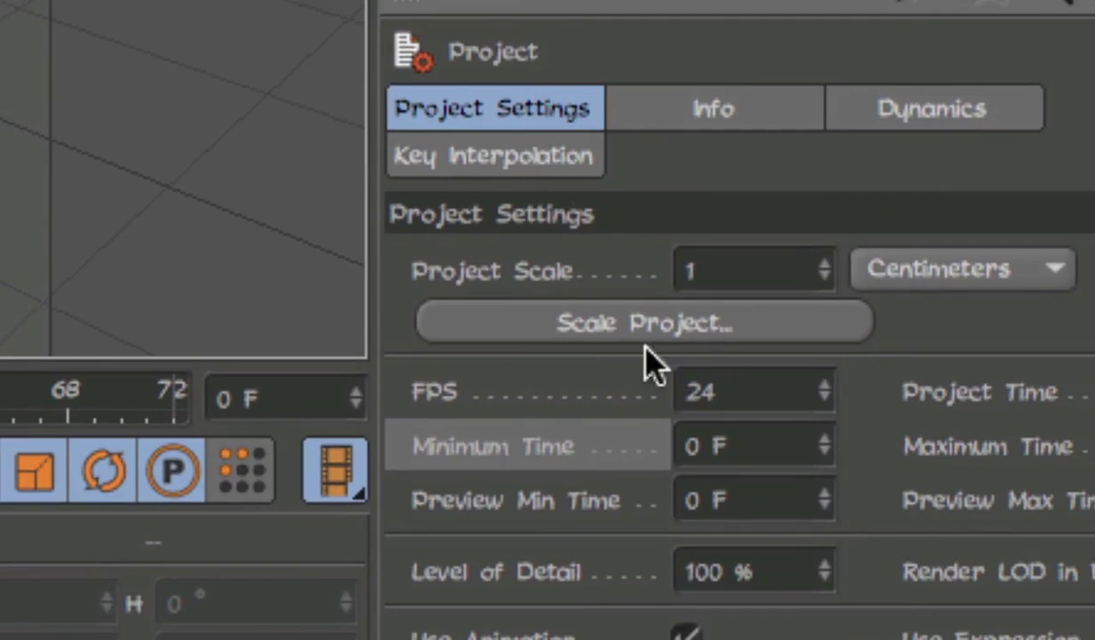
# Set the project's frame rate to 12 FPS.
pyautogui.click(502, 384)
pyautogui.click(765, 409)
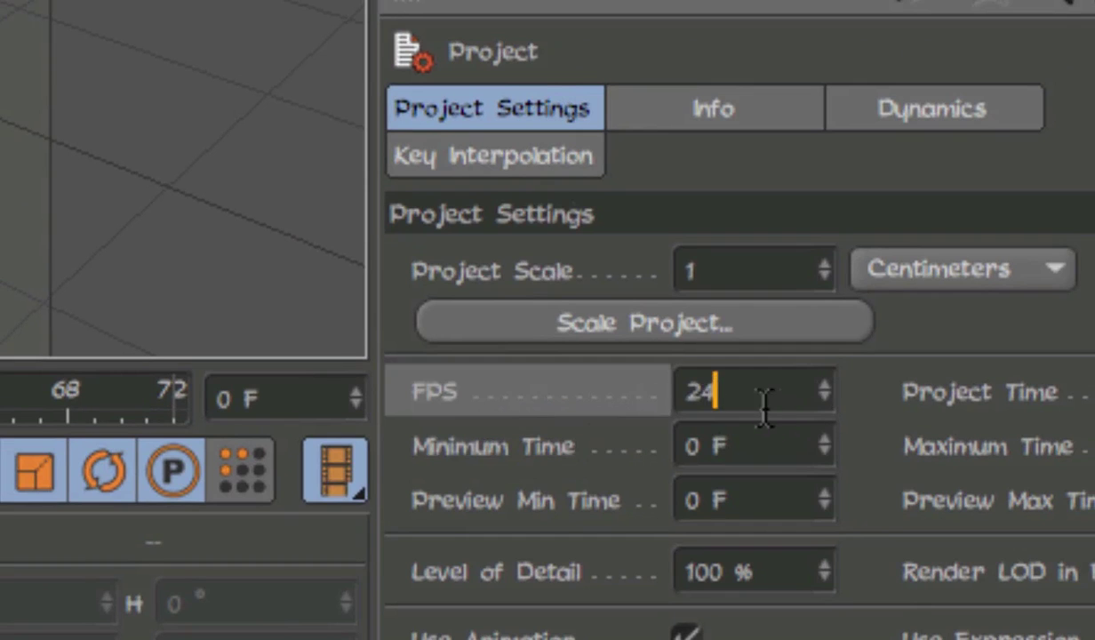
pyautogui.doubleClick(711, 407)
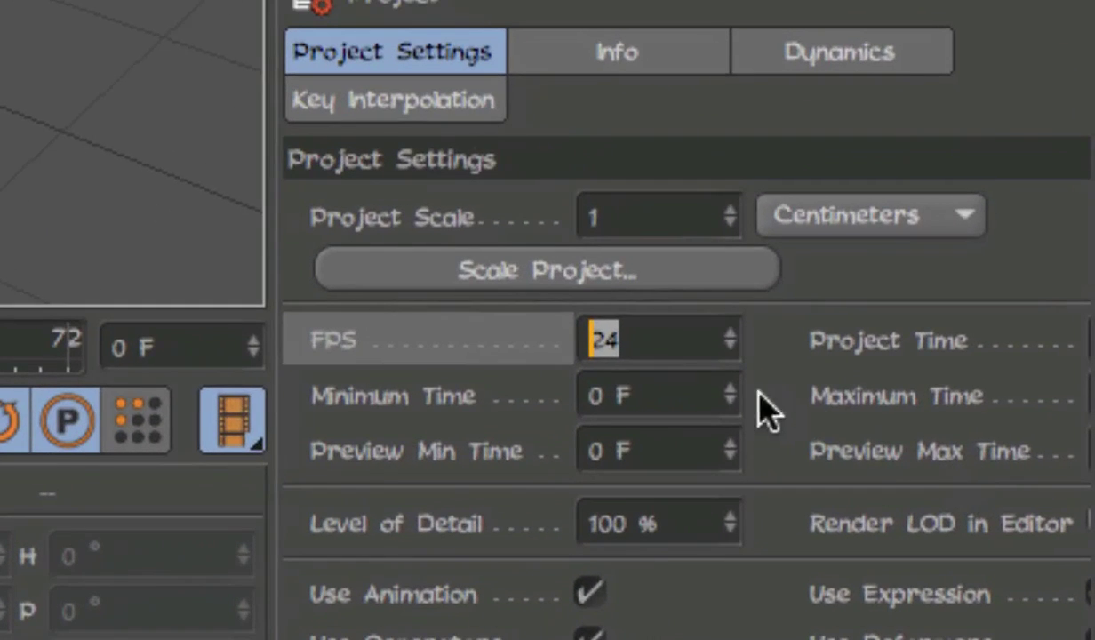
pyautogui.write('12')
pyautogui.press('Return')
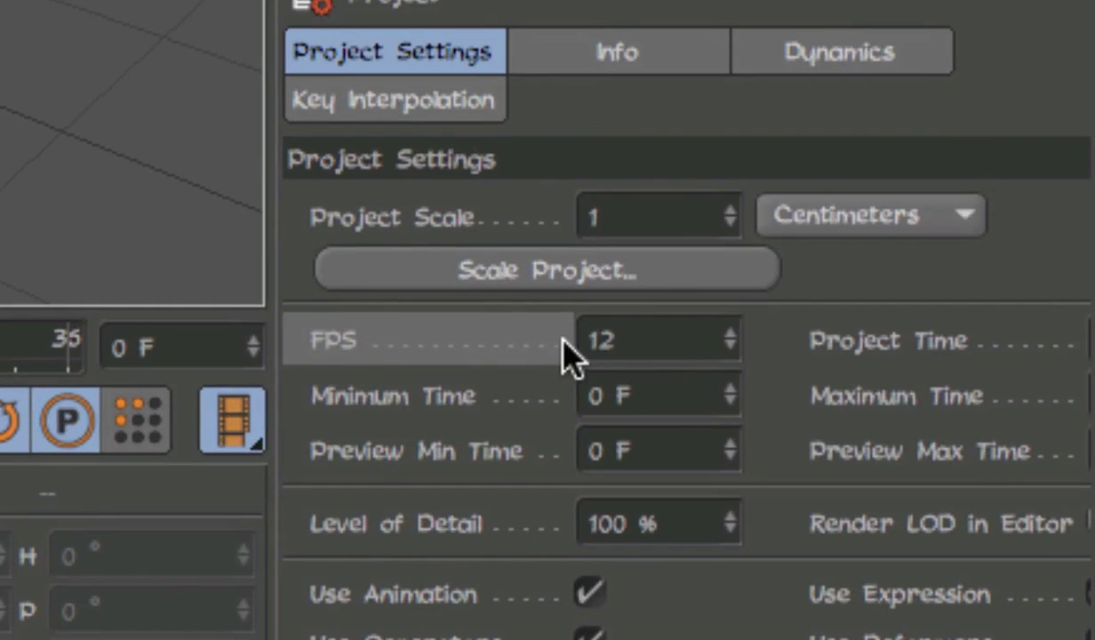
# Switch the project's frame rate to 24 FPS and return it to 12 FPS.
pyautogui.click(579, 342)
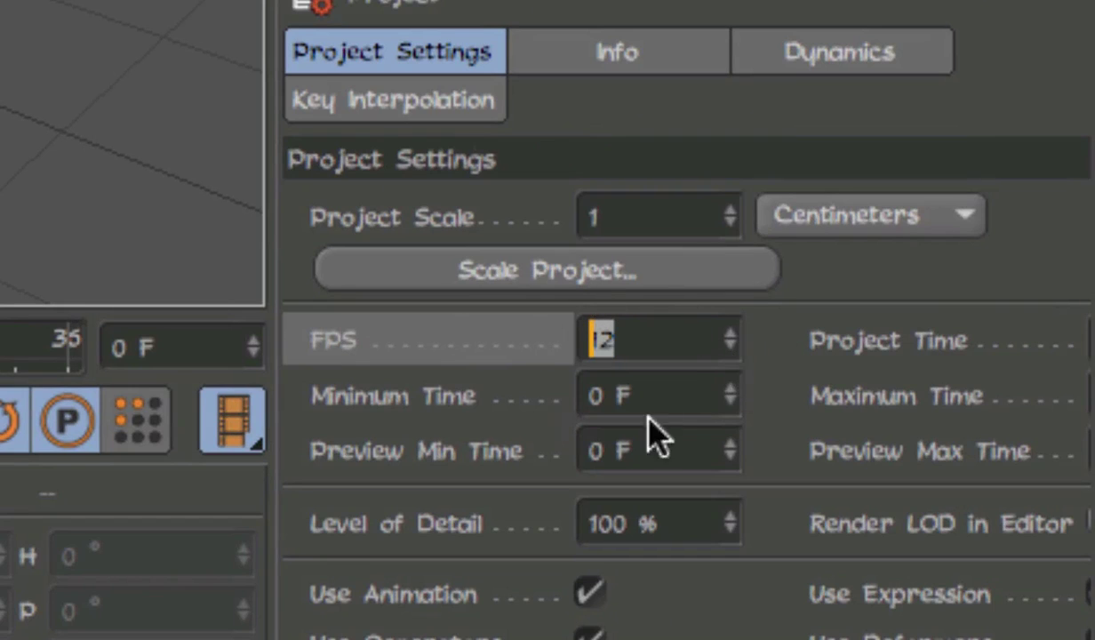
pyautogui.write('24')
pyautogui.press('Return')
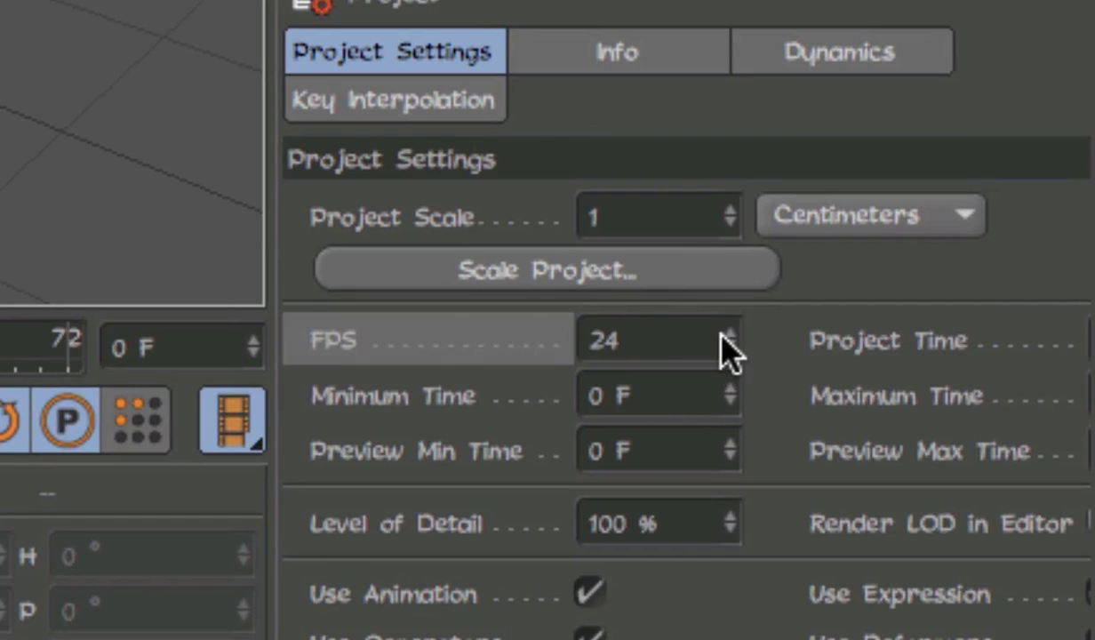
pyautogui.click(645, 345)
pyautogui.write('12')
pyautogui.press('Return')
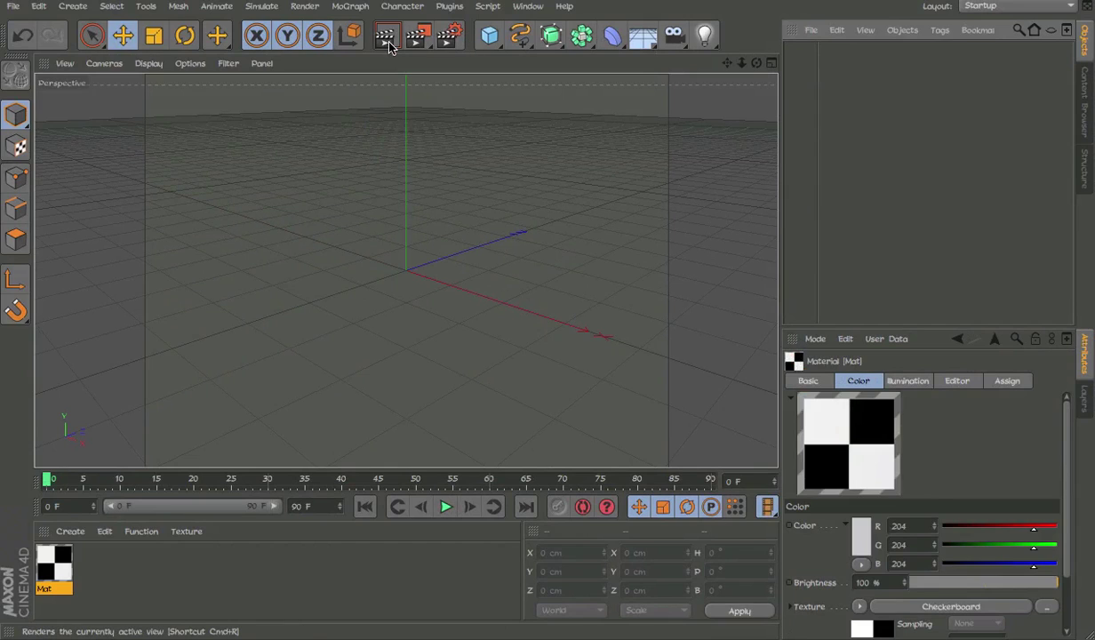
# Cycle the viewport through the Top, Front and Right views and return to Perspective.
pyautogui.press('F2')
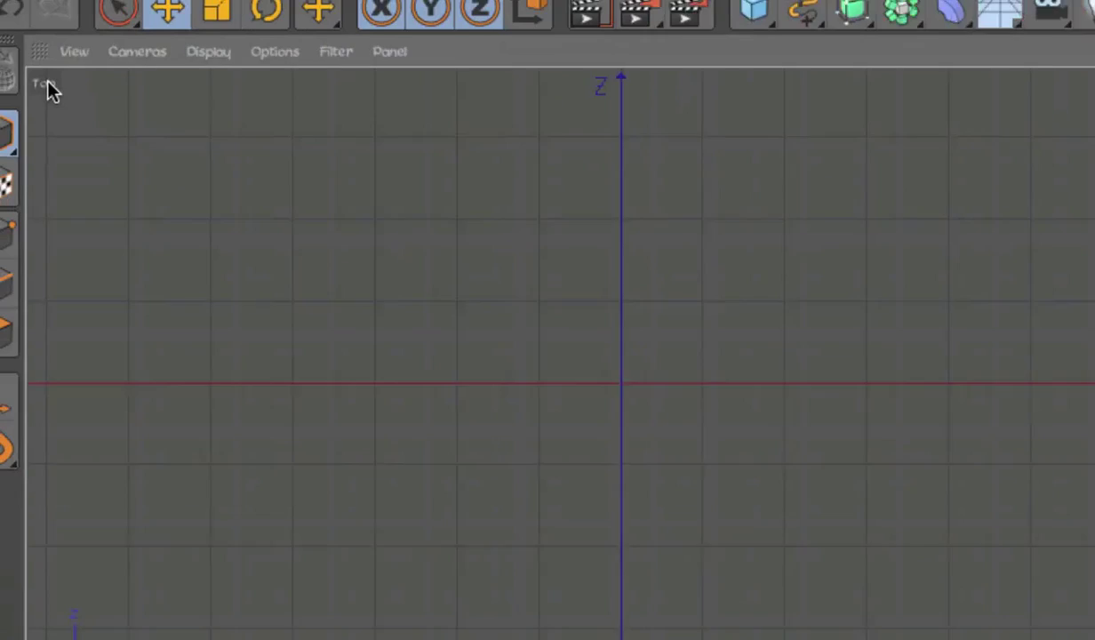
pyautogui.press('F3')
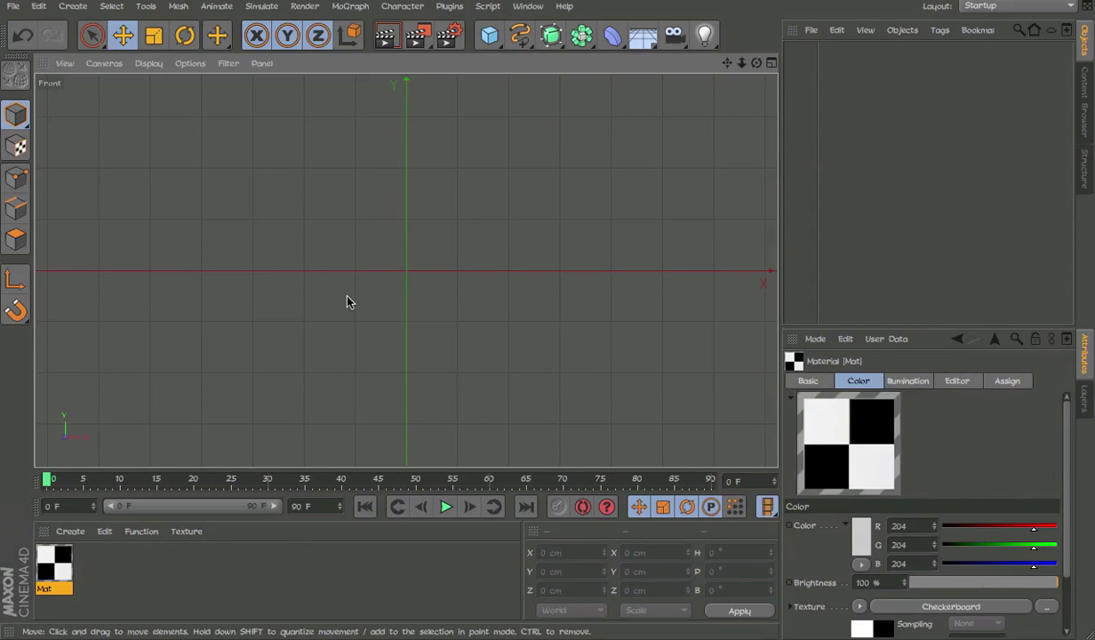
pyautogui.press('F1')
pyautogui.press('F2')
pyautogui.press('F3')
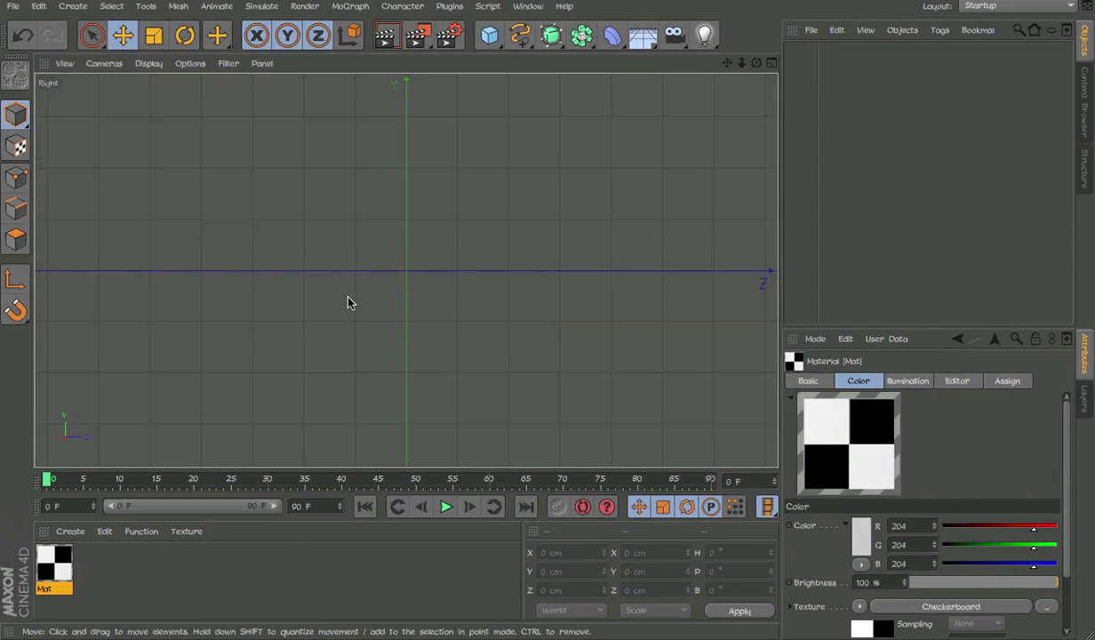
pyautogui.press('F1')
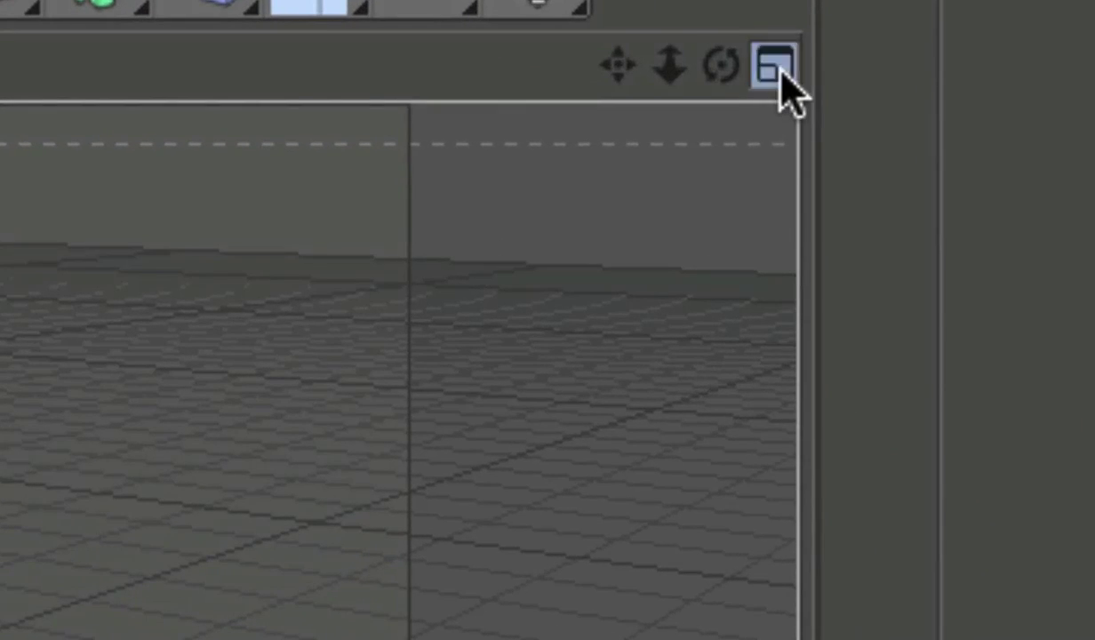
# Show all four viewports, enlarge the Front view and return to the Perspective view.
pyautogui.click(772, 62)
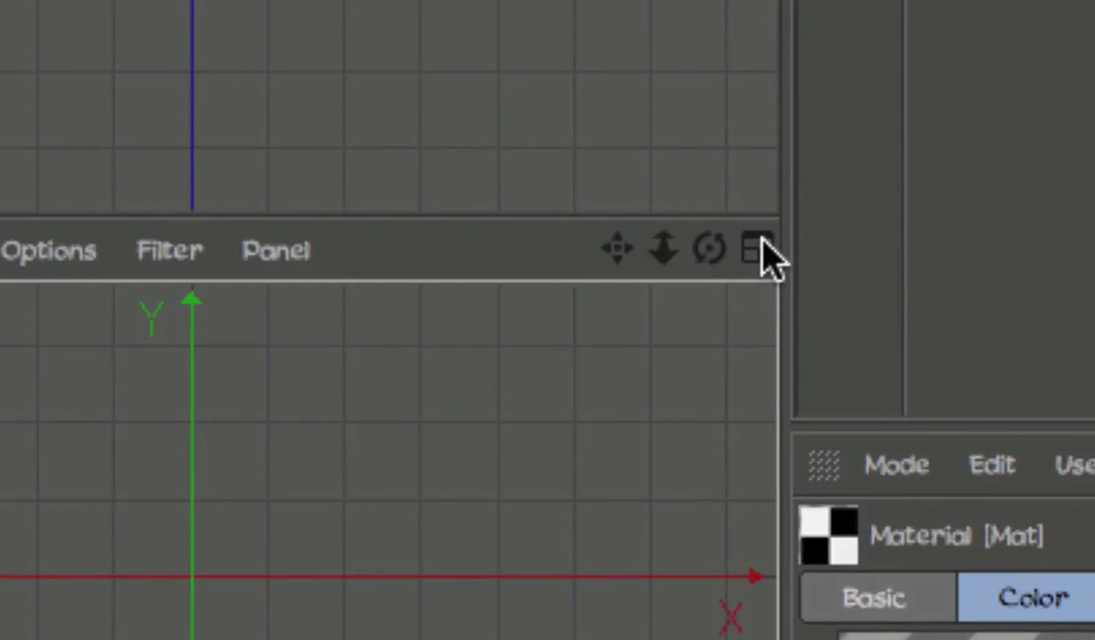
pyautogui.click(772, 270)
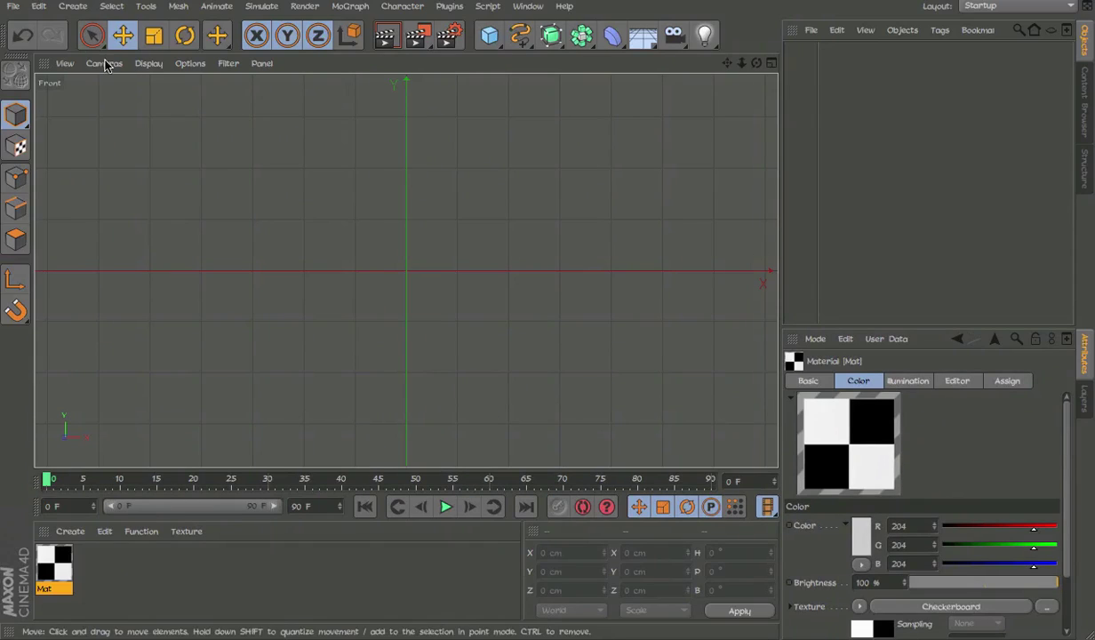
pyautogui.press('F1')
pyautogui.click(93, 65)
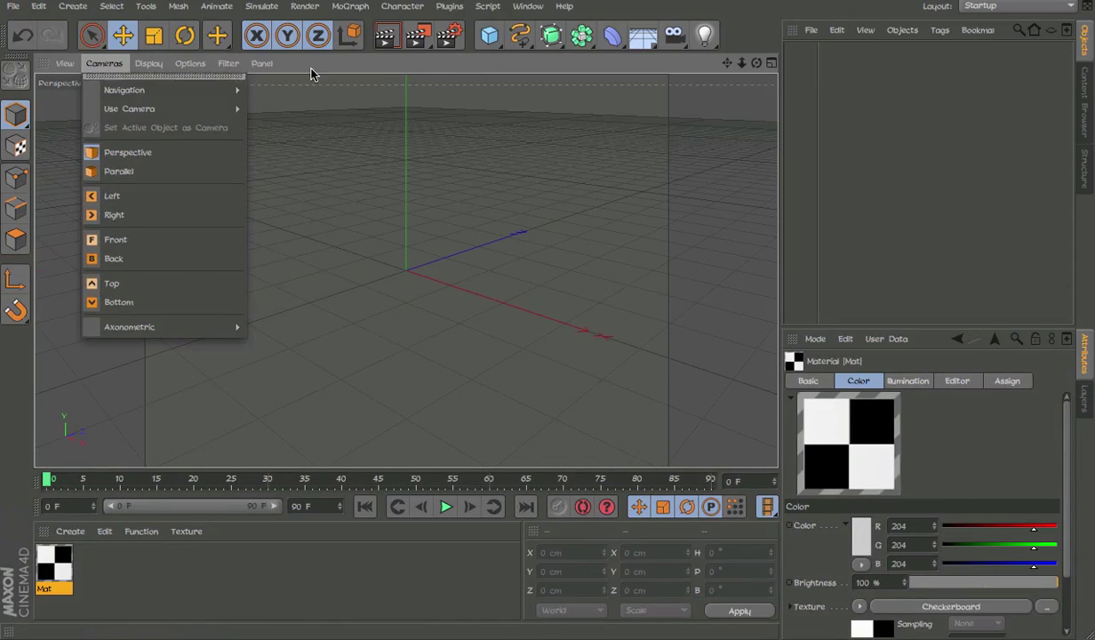
pyautogui.click(524, 27)
pyautogui.moveTo(489, 35); pyautogui.dragTo(641, 54)
pyautogui.hotkey('ctrl', 'z')
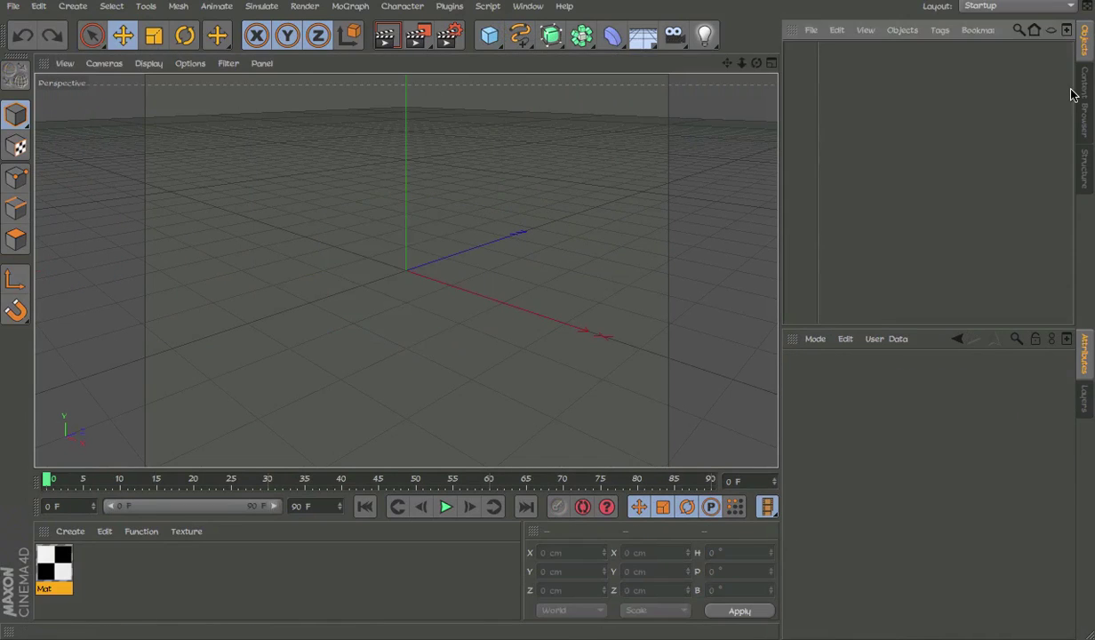
# Load the Village Flat scene from the Minecraft 2 folder of the Content Browser and deselect it.
pyautogui.click(1083, 96)
pyautogui.doubleClick(980, 78)
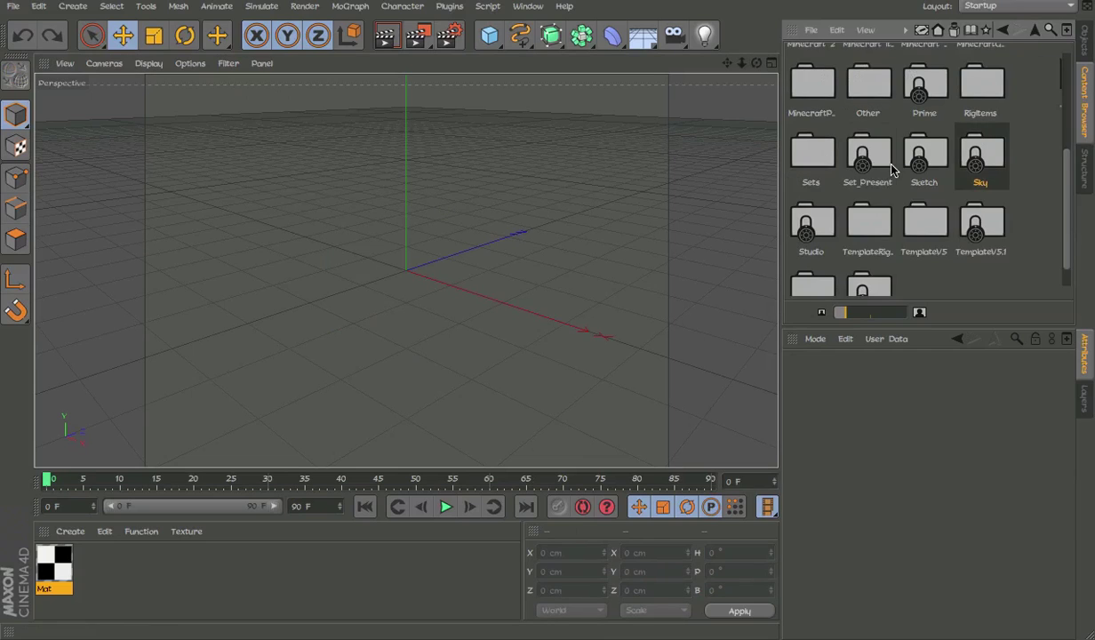
pyautogui.click(858, 146)
pyautogui.scroll(2, 820, 79)
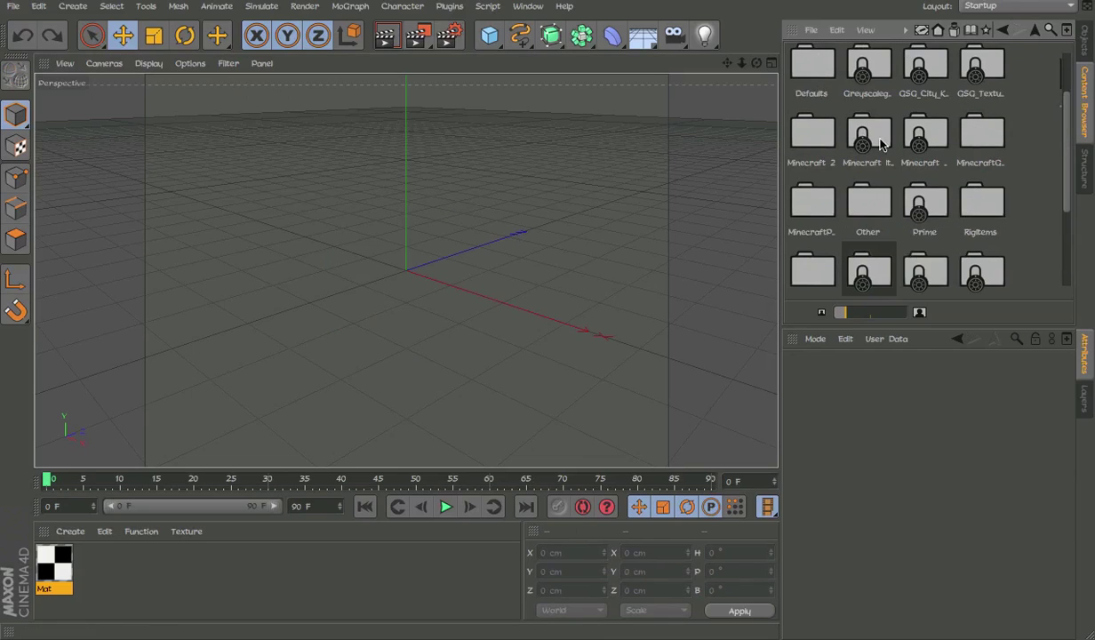
pyautogui.doubleClick(812, 134)
pyautogui.doubleClick(927, 138)
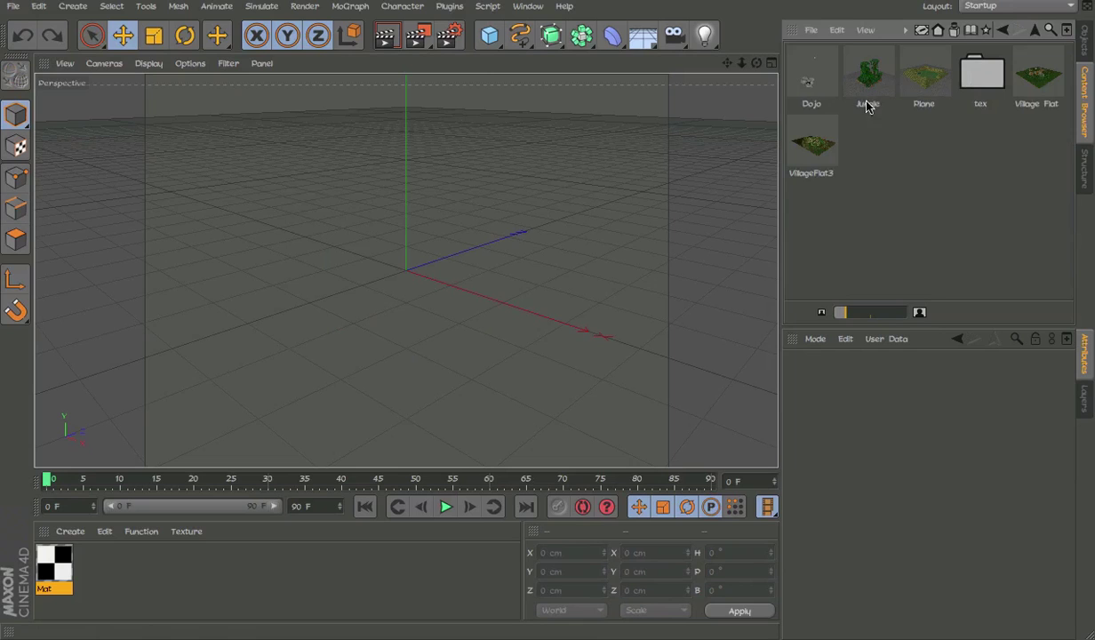
pyautogui.doubleClick(1021, 82)
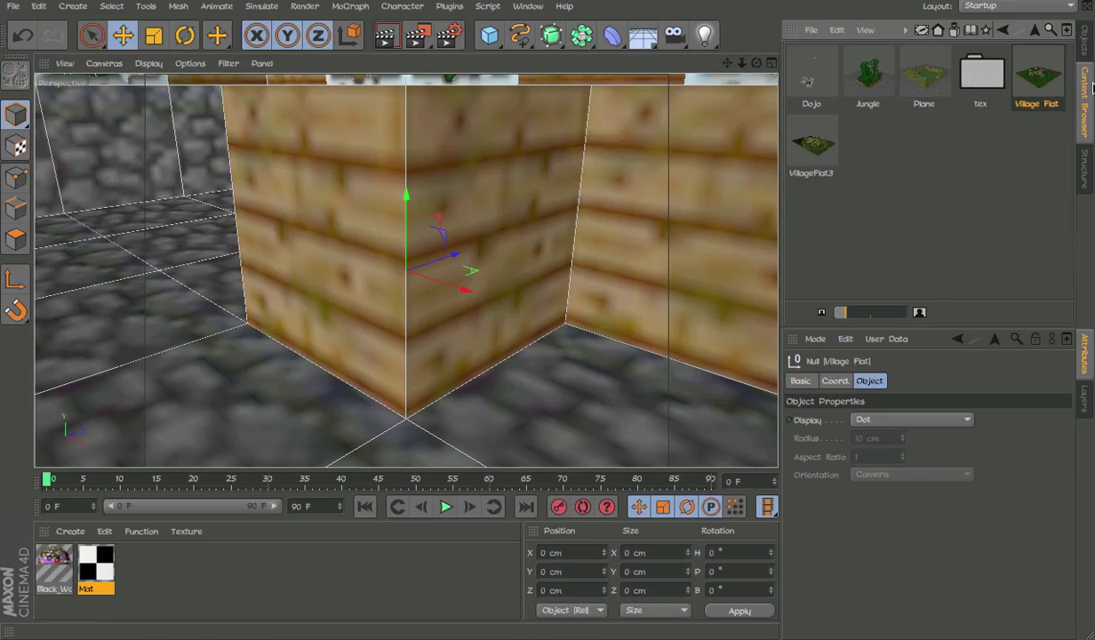
pyautogui.click(1084, 40)
pyautogui.keyDown('alt'); pyautogui.moveTo(566, 300); pyautogui.dragTo(152, 365, button='right'); pyautogui.keyUp('alt')
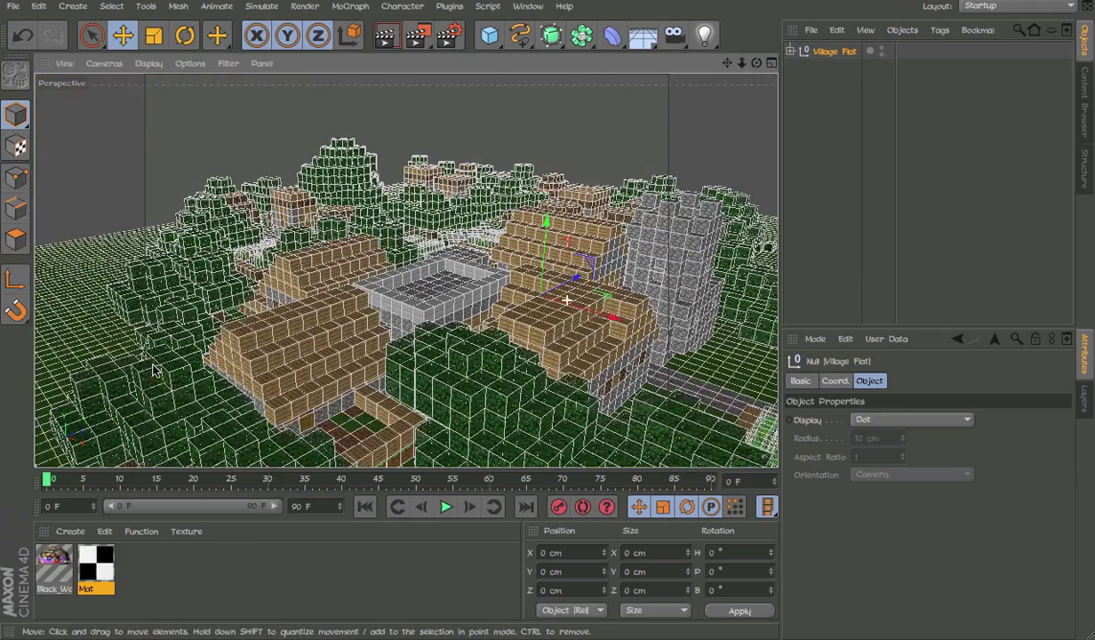
pyautogui.click(349, 93)
# Switch the Perspective viewport to Parallel projection and examine the village from there.
pyautogui.click(66, 63)
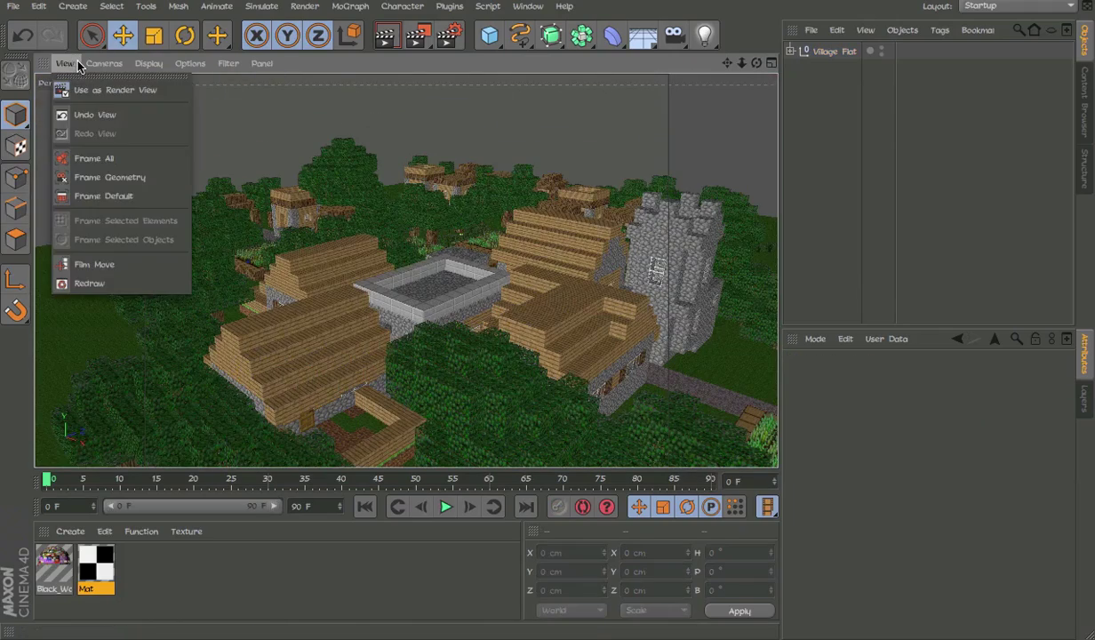
pyautogui.moveTo(93, 64)
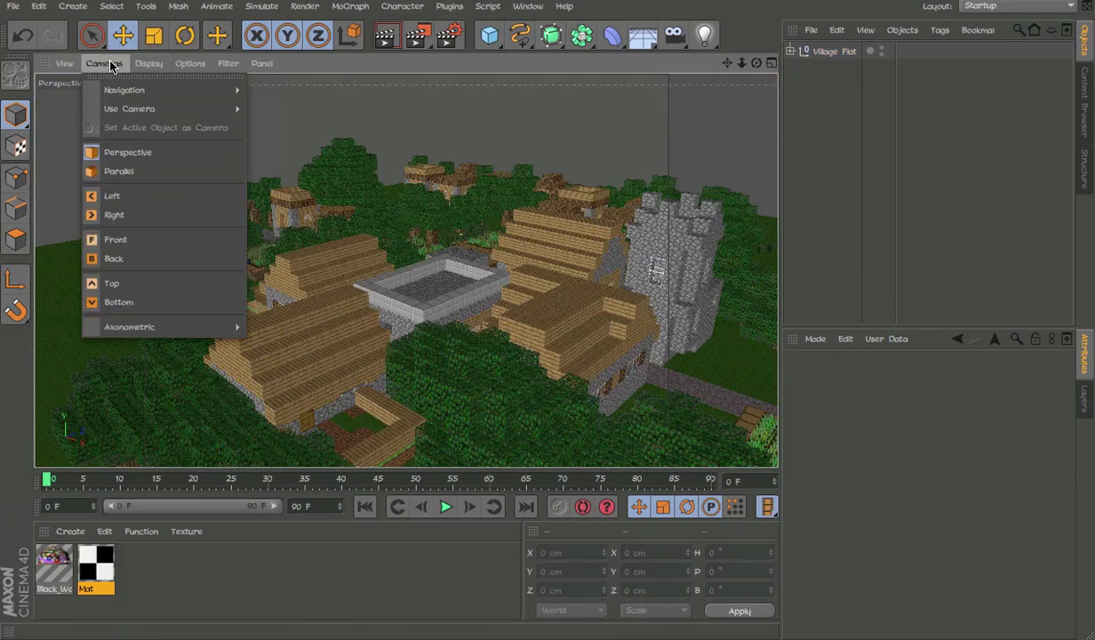
pyautogui.click(128, 174)
pyautogui.keyDown('alt'); pyautogui.moveTo(455, 251); pyautogui.dragTo(310, 250, button='right'); pyautogui.keyUp('alt')
pyautogui.keyDown('alt'); pyautogui.moveTo(310, 250); pyautogui.dragTo(319, 512, button='middle'); pyautogui.keyUp('alt')
pyautogui.keyDown('alt'); pyautogui.moveTo(348, 248); pyautogui.dragTo(330, 254, button='right'); pyautogui.keyUp('alt')
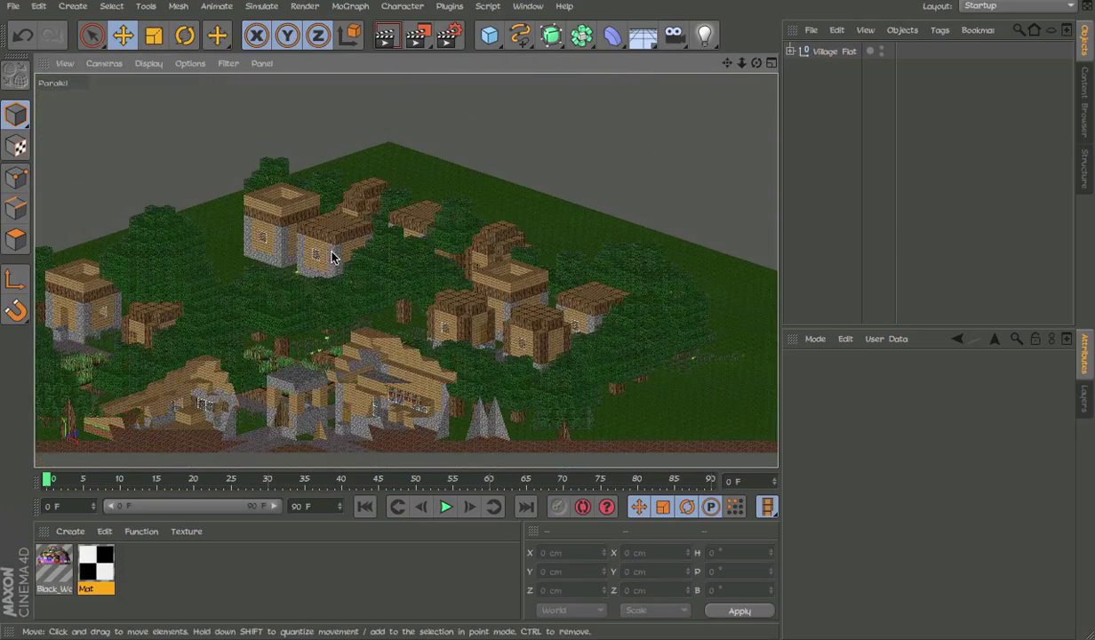
pyautogui.keyDown('alt'); pyautogui.moveTo(331, 254); pyautogui.dragTo(395, 225, button='middle'); pyautogui.keyUp('alt')
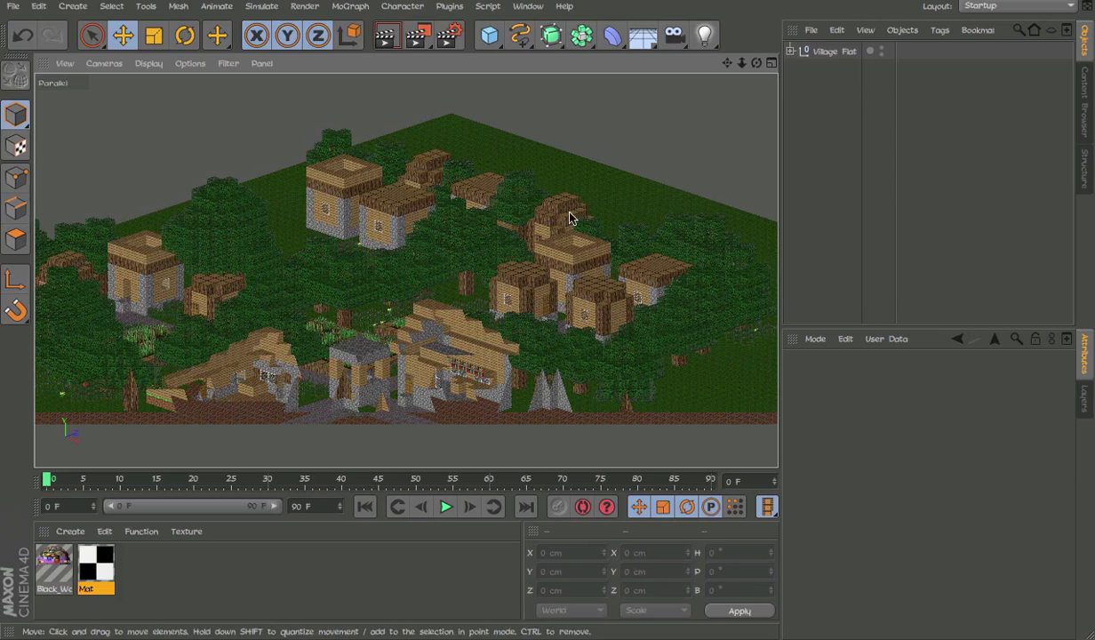
pyautogui.keyDown('alt'); pyautogui.moveTo(562, 250); pyautogui.dragTo(556, 249, button='middle'); pyautogui.keyUp('alt')
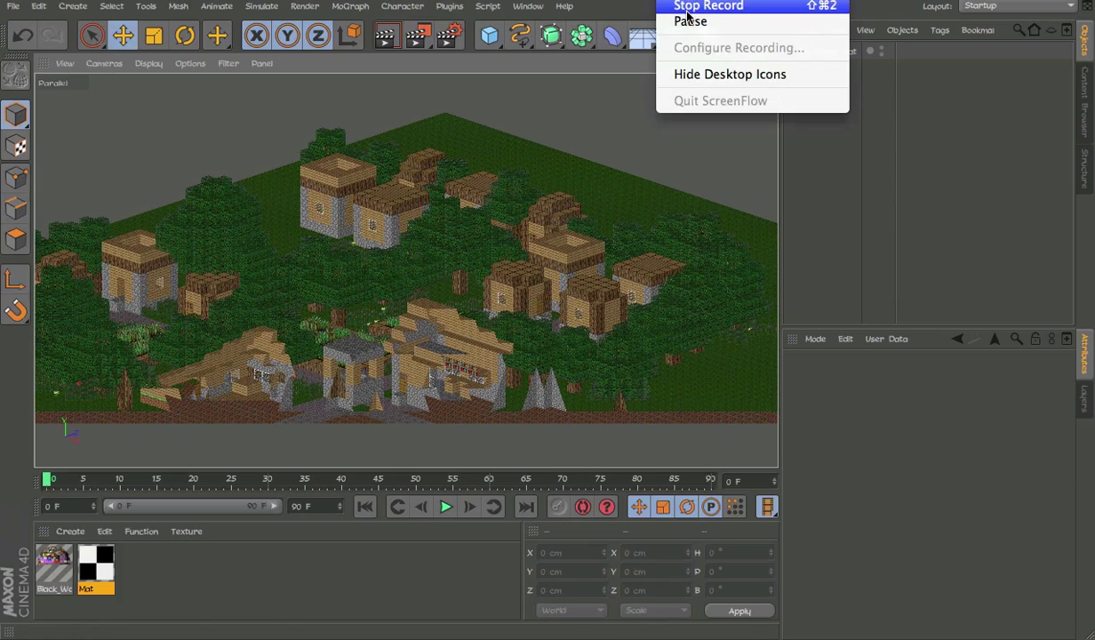
pyautogui.click(675, 21)
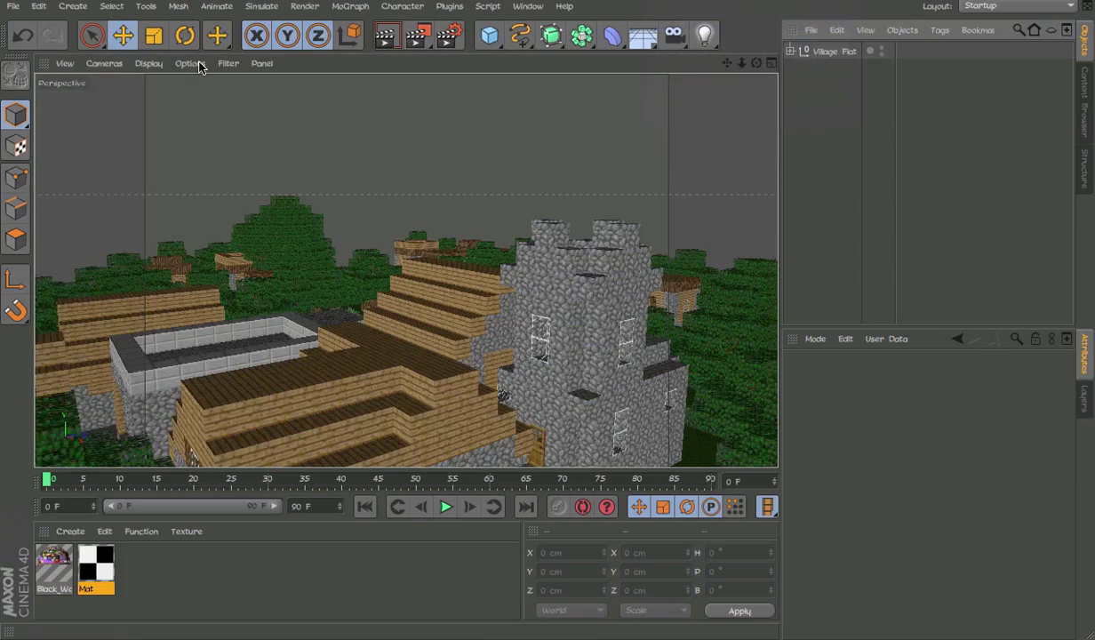
# Switch the viewport to the Left camera and examine the village from the side.
pyautogui.click(104, 63)
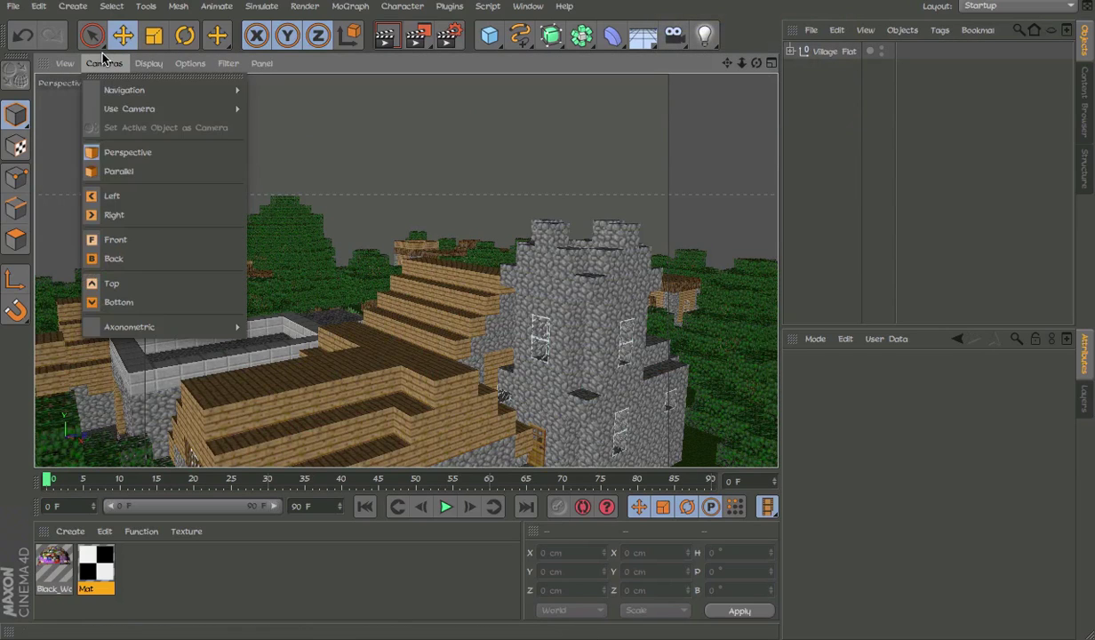
pyautogui.click(116, 197)
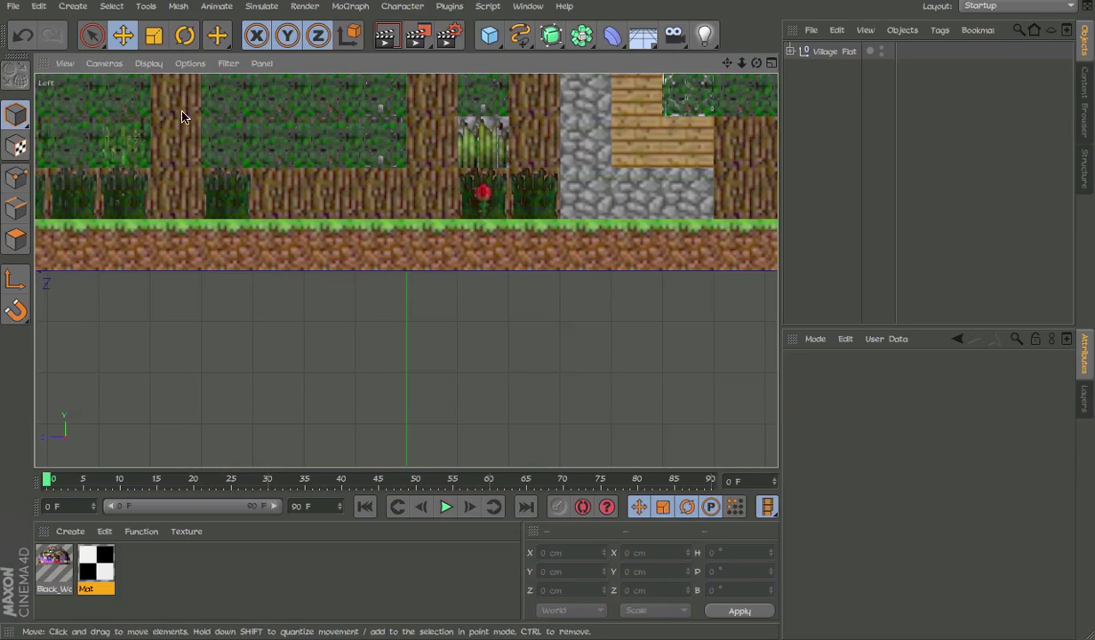
pyautogui.scroll(5, 207, 235)
pyautogui.moveTo(332, 293); pyautogui.dragTo(170, 278, button='middle')
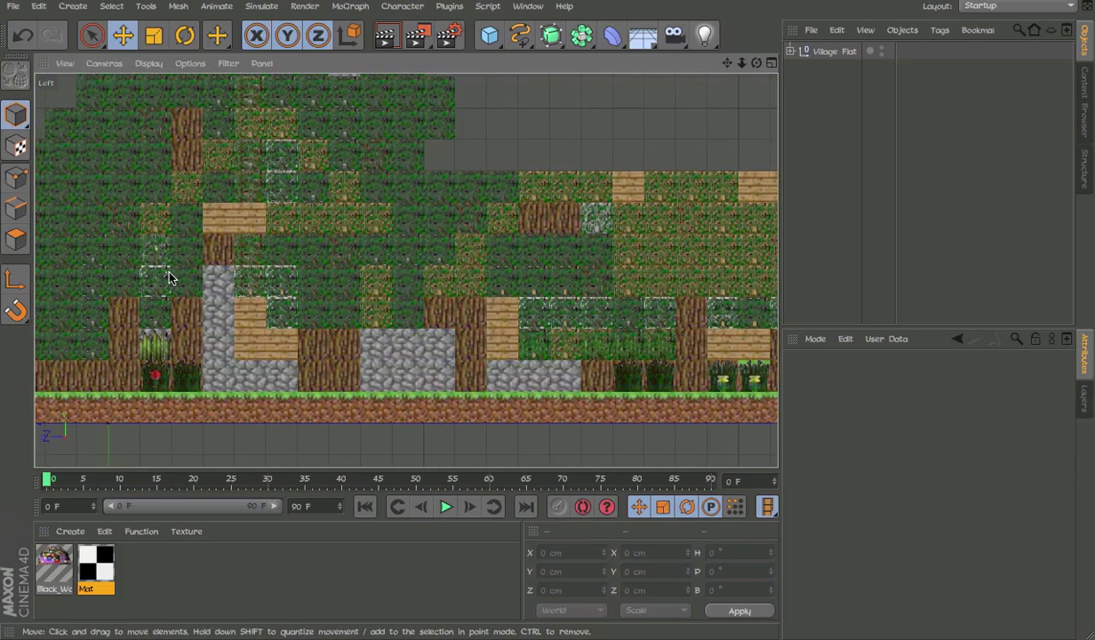
# Return the viewport to Perspective projection and show the village in the Right view.
pyautogui.click(104, 64)
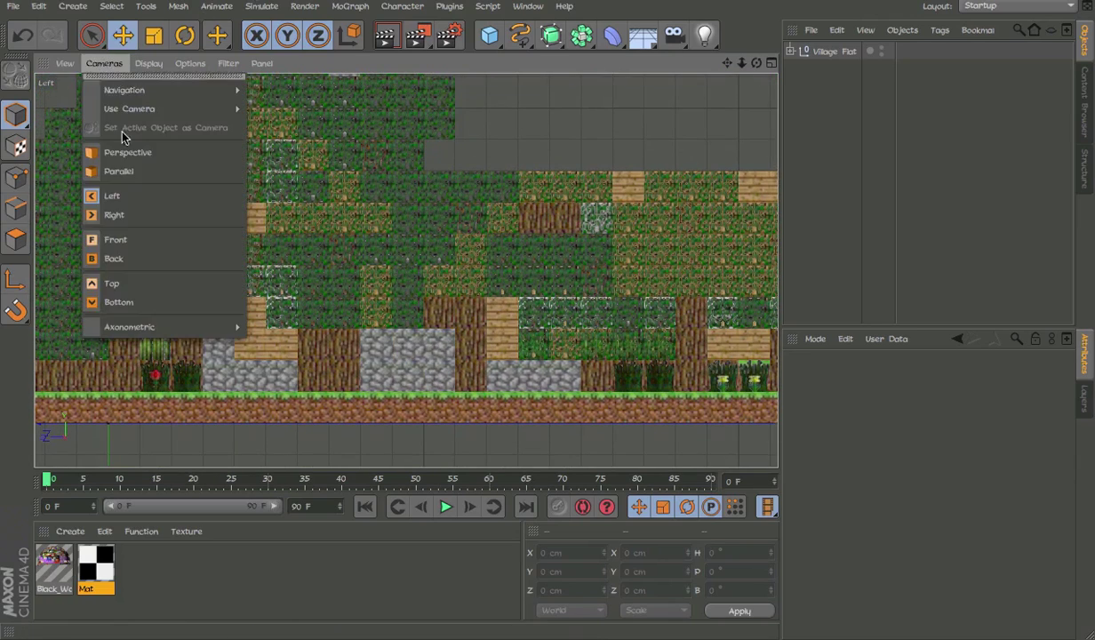
pyautogui.click(124, 152)
pyautogui.press('F3')
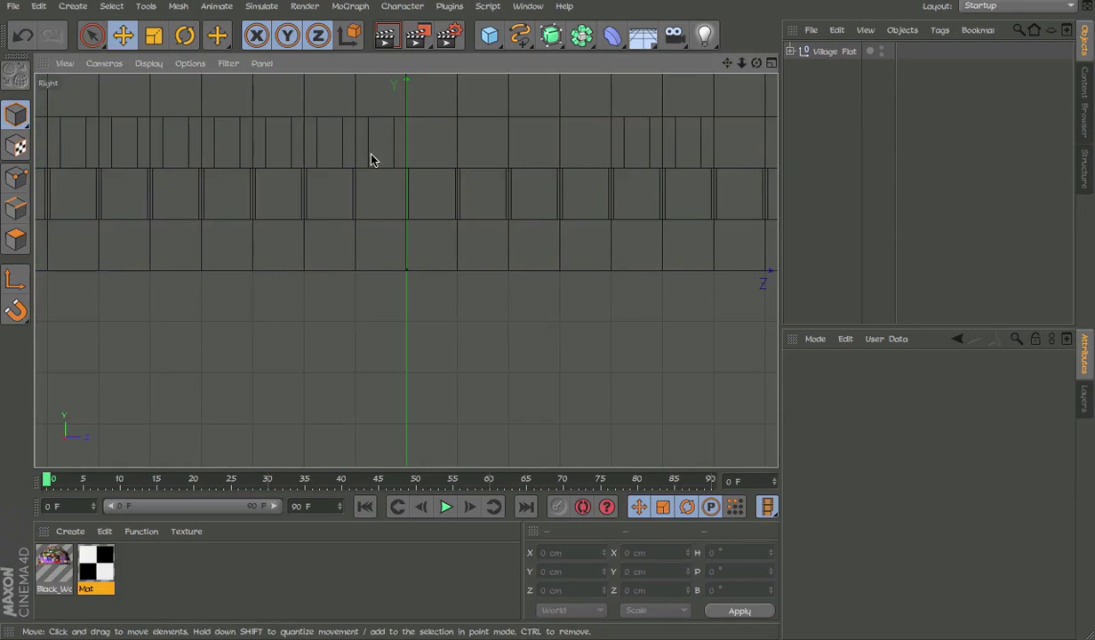
pyautogui.scroll(-2, 411, 193)
pyautogui.moveTo(473, 160); pyautogui.dragTo(430, 385, button='middle')
pyautogui.scroll(-2, 330, 335)
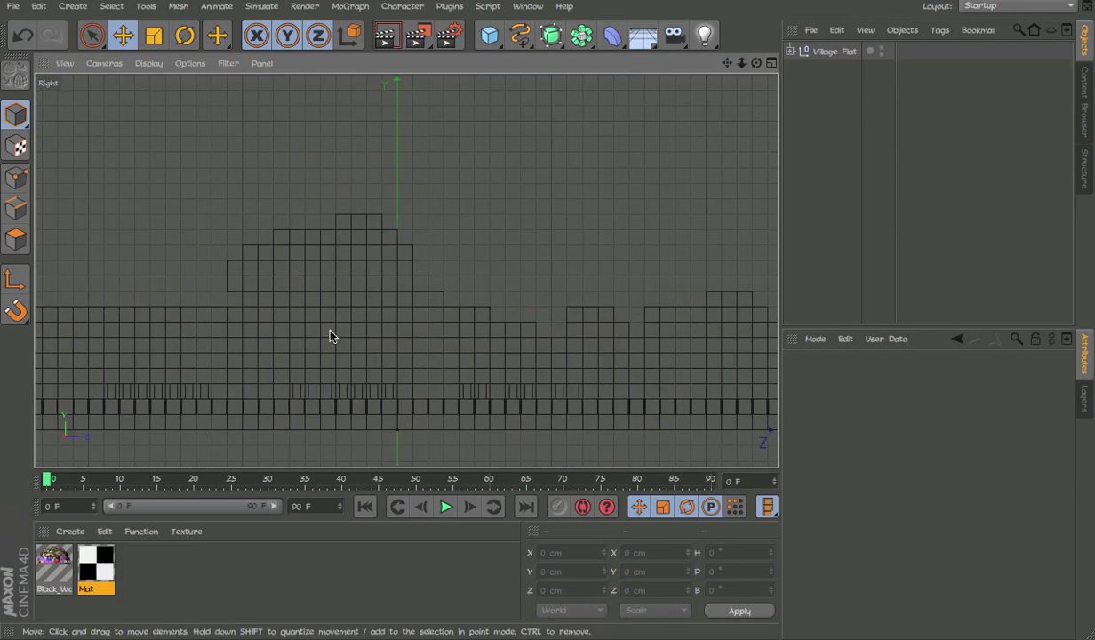
# Set the Right view's display mode to Gouraud Shading.
pyautogui.click(189, 63)
pyautogui.moveTo(149, 63)
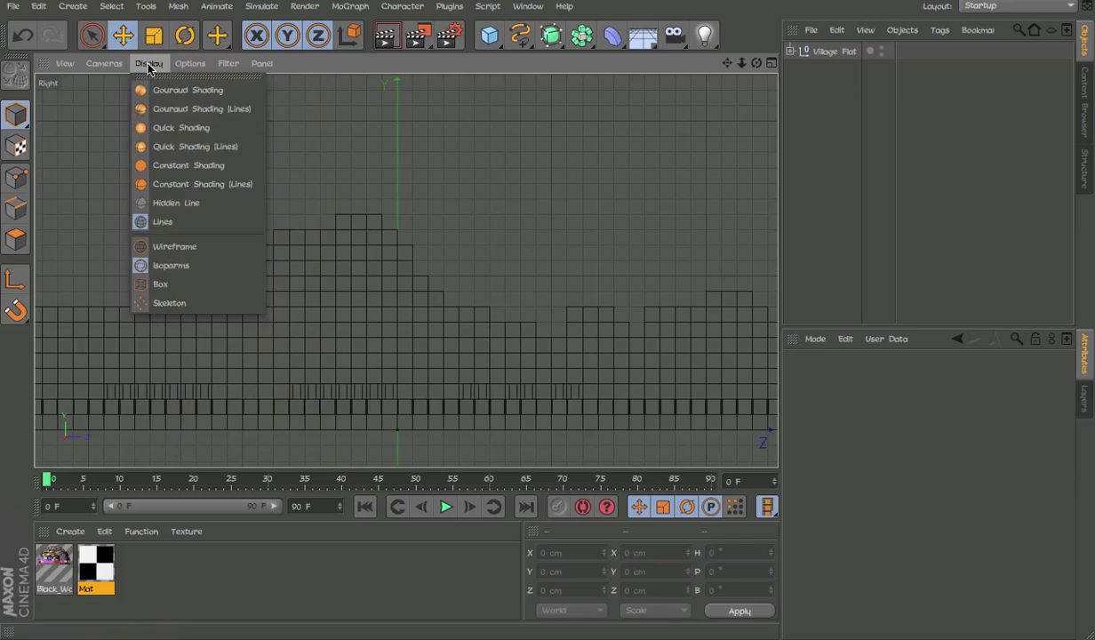
pyautogui.click(165, 89)
pyautogui.click(149, 64)
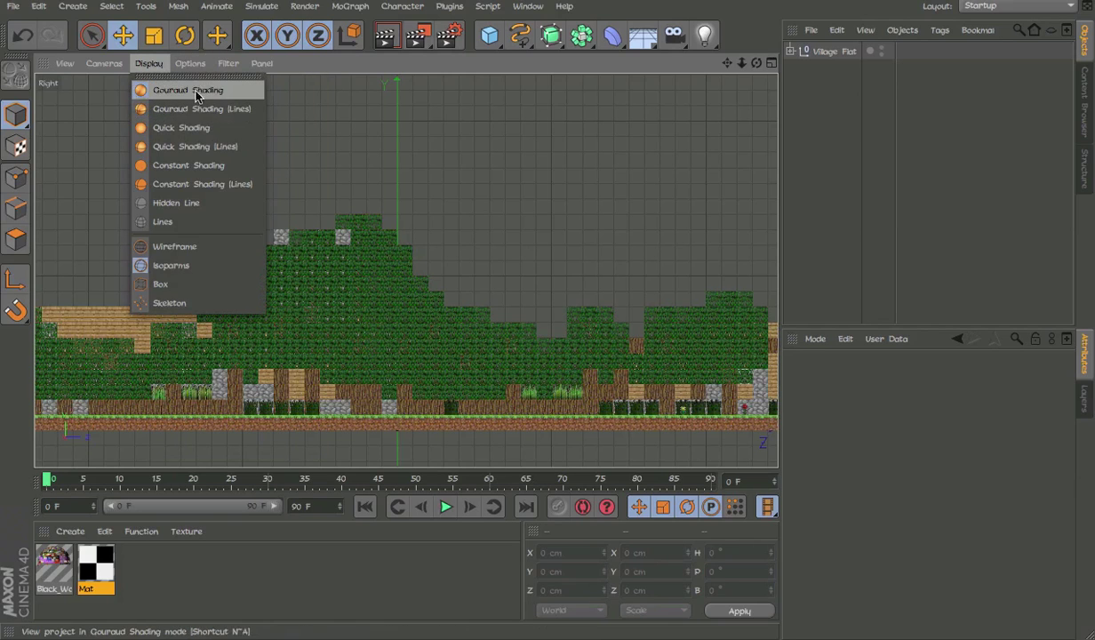
pyautogui.click(636, 329)
# Return to the Perspective viewport and set its camera to the Isometric axonometric projection.
pyautogui.keyDown('alt'); pyautogui.moveTo(576, 347); pyautogui.dragTo(637, 315, button='middle'); pyautogui.keyUp('alt')
pyautogui.middleClick(637, 316)
pyautogui.middleClick(318, 182)
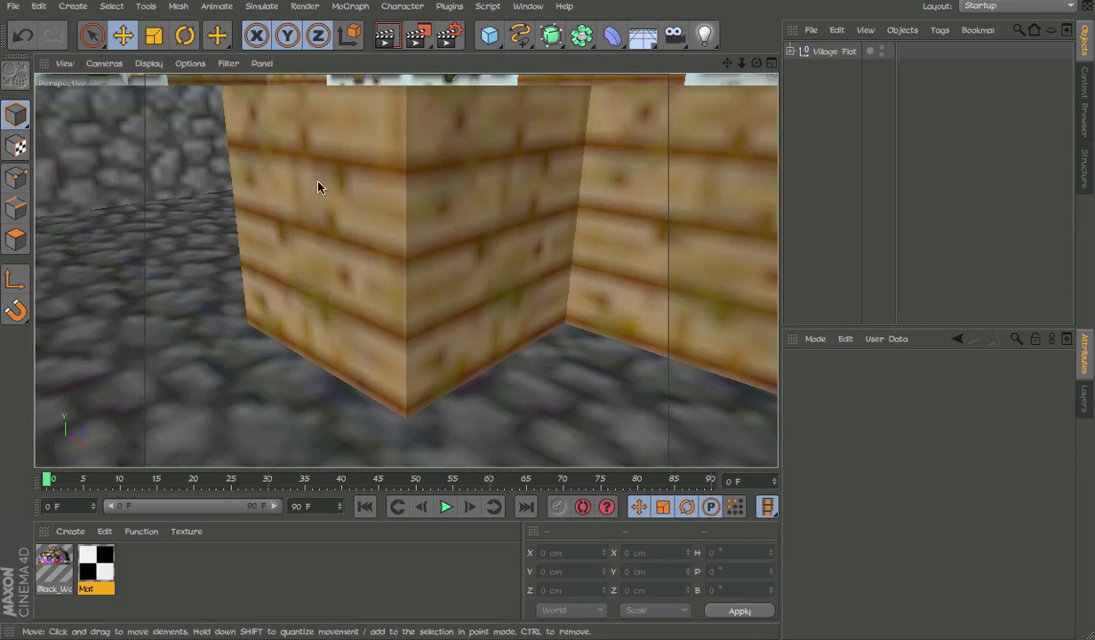
pyautogui.scroll(5, 403, 252)
pyautogui.click(65, 63)
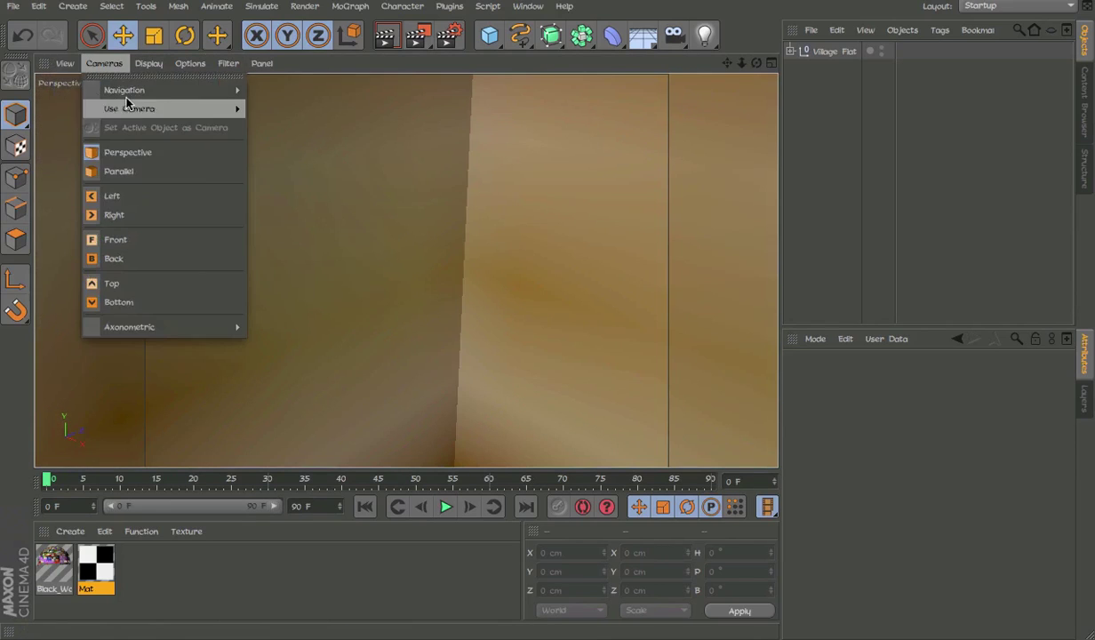
pyautogui.moveTo(158, 332)
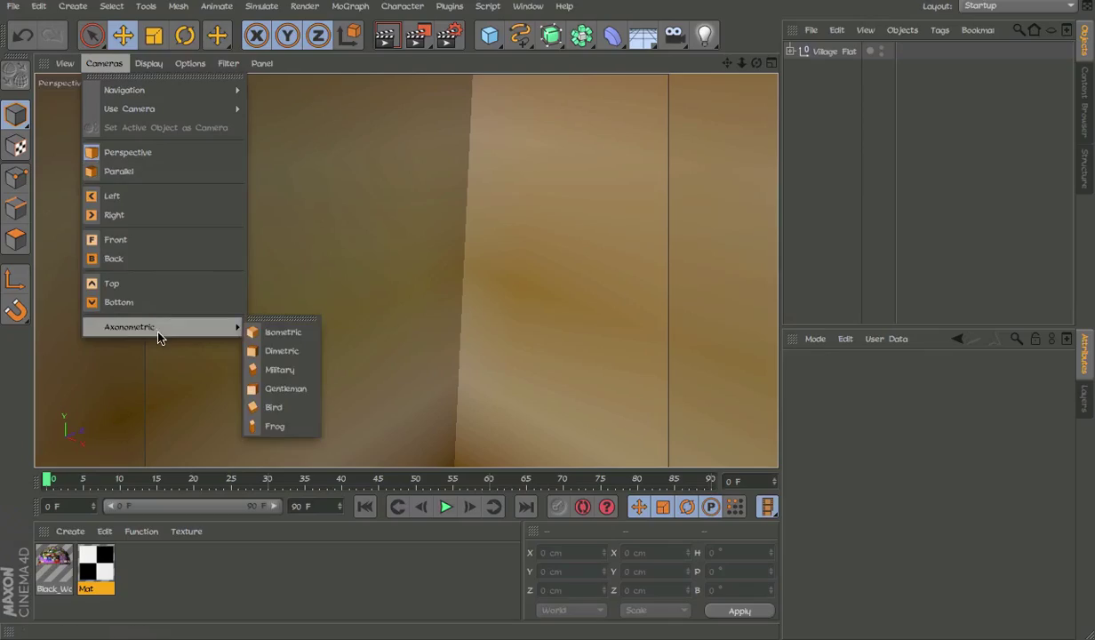
pyautogui.click(284, 330)
pyautogui.keyDown('alt'); pyautogui.moveTo(447, 271); pyautogui.dragTo(356, 222, button='right'); pyautogui.keyUp('alt')
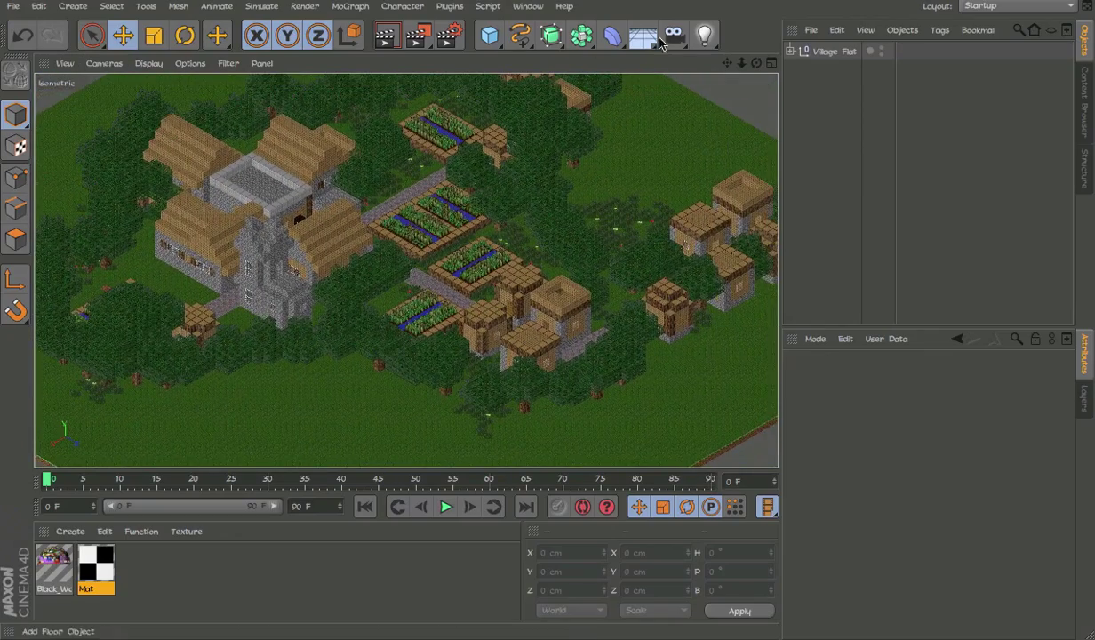
# Add a camera to examine its available projection options, and delete that camera.
pyautogui.click(674, 34)
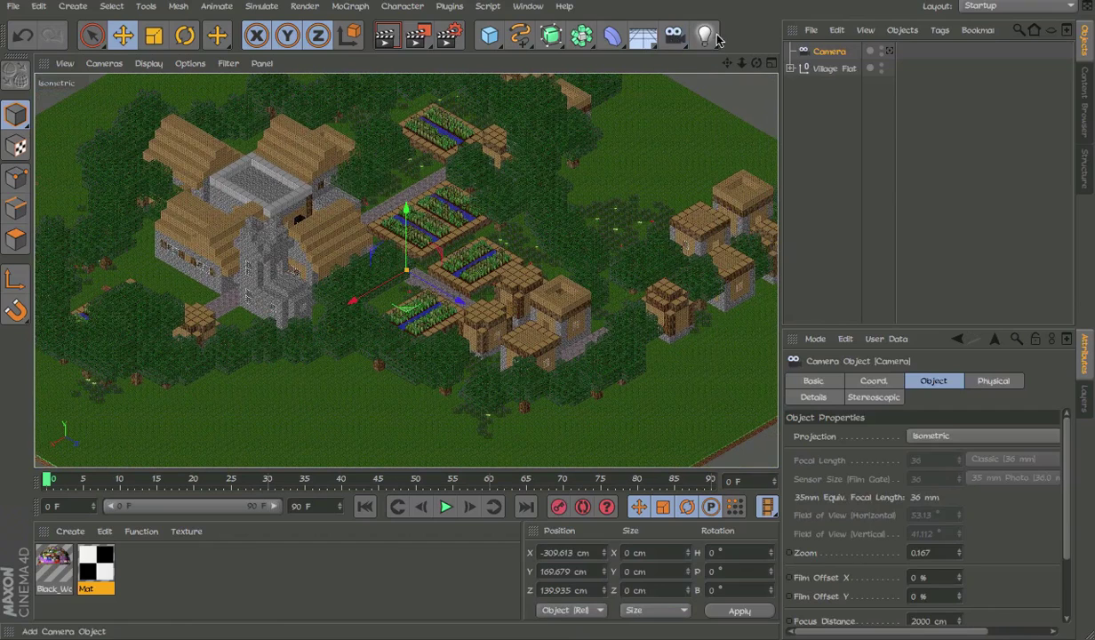
pyautogui.click(1002, 432)
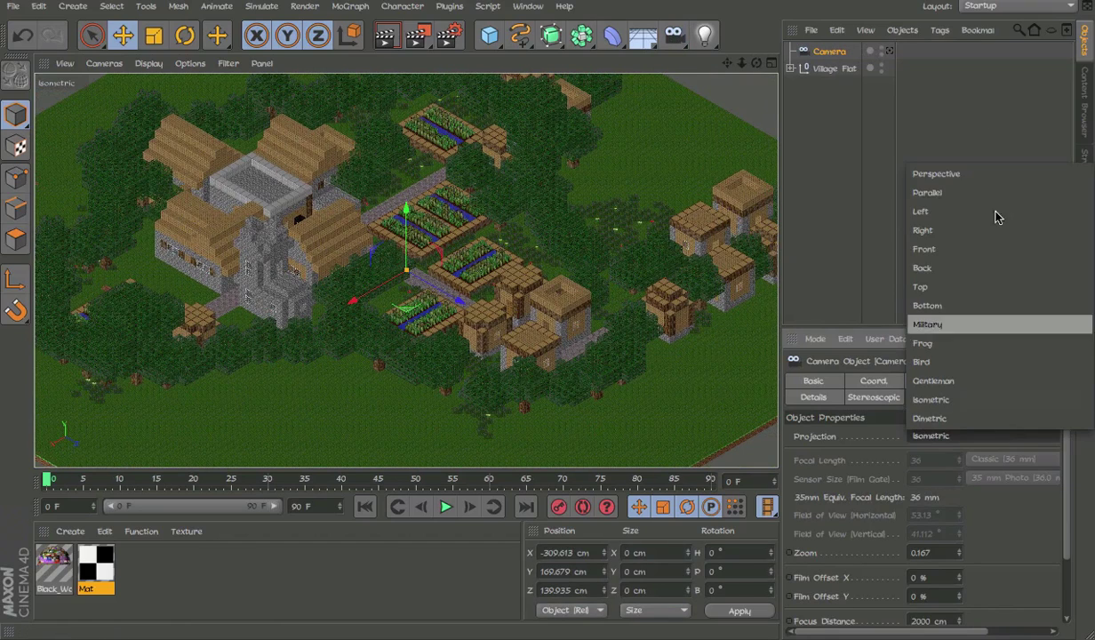
pyautogui.click(848, 55)
pyautogui.press('Delete')
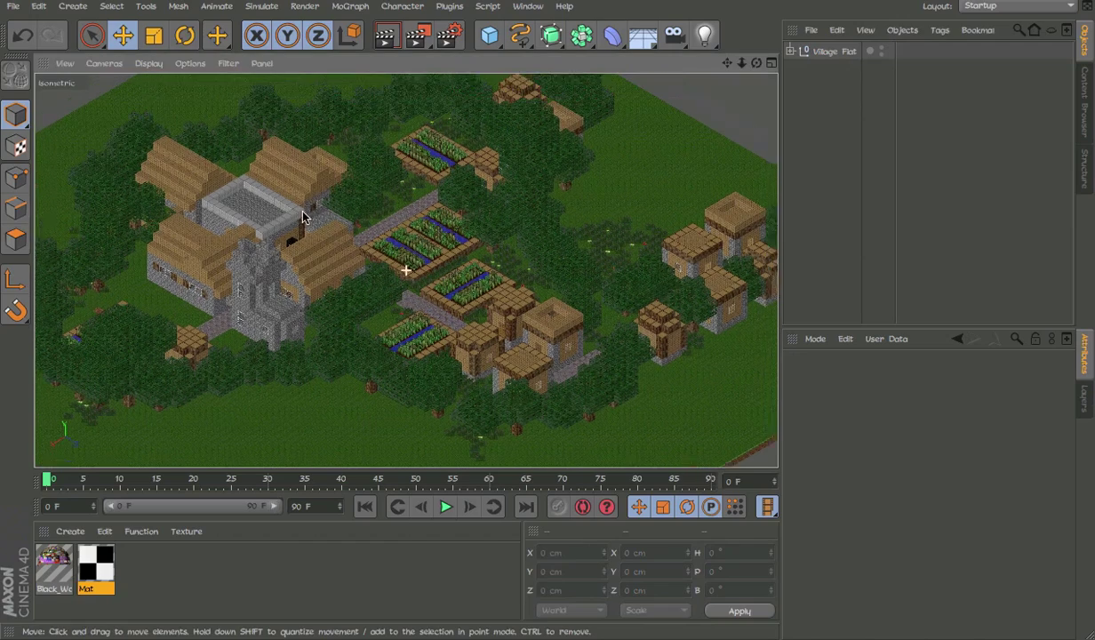
# Switch the viewport to the Dimetric axonometric projection and examine the village.
pyautogui.click(104, 63)
pyautogui.moveTo(169, 322)
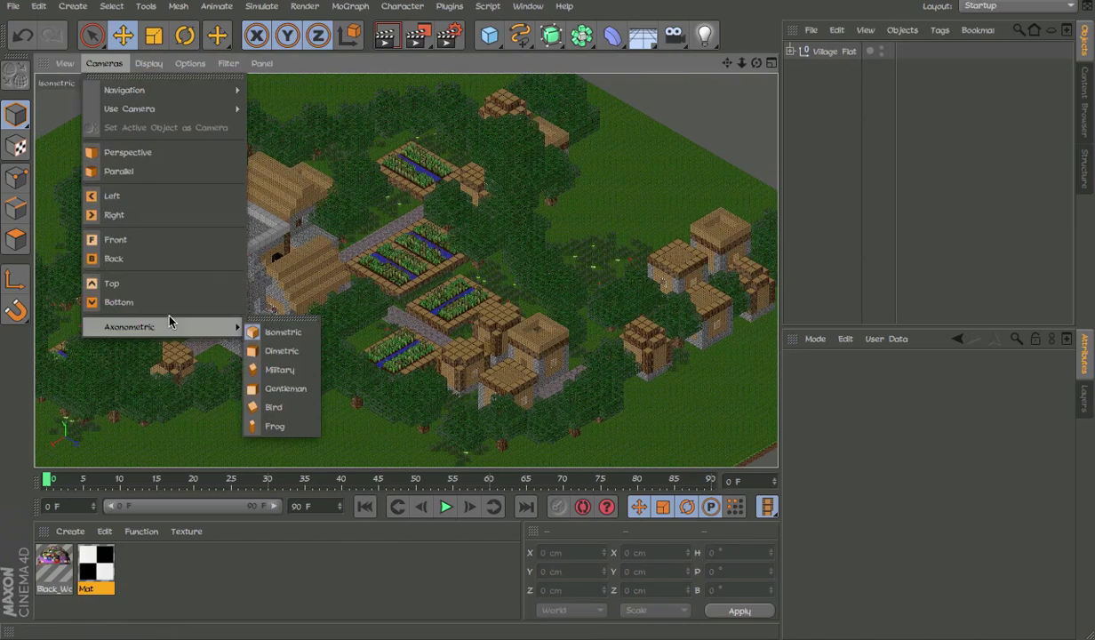
pyautogui.click(280, 349)
pyautogui.scroll(-6, 359, 298)
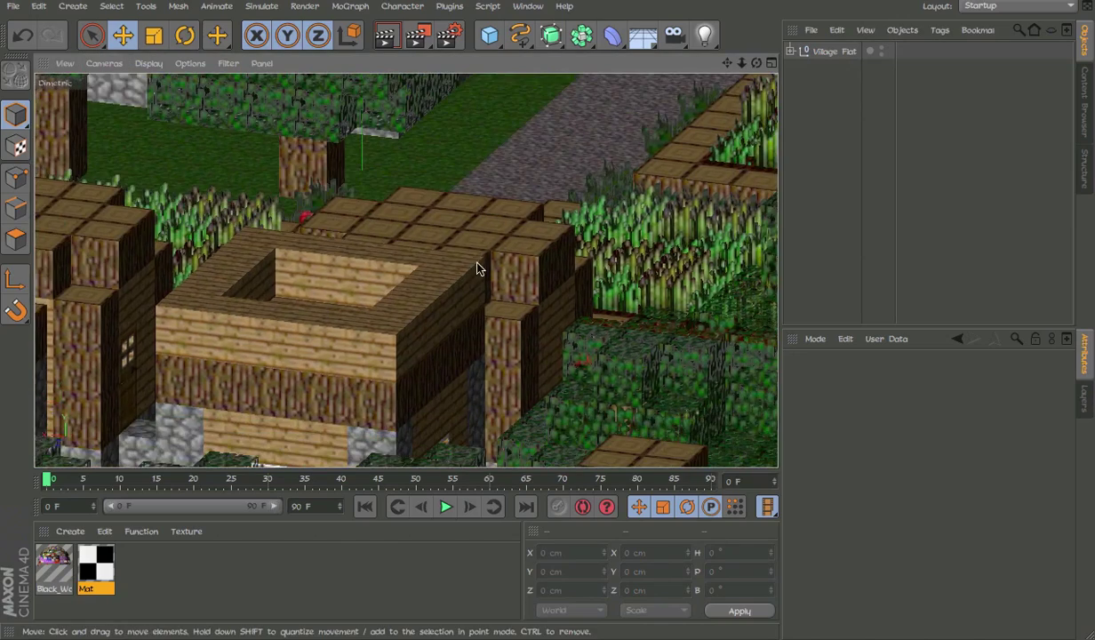
pyautogui.scroll(5, 336, 332)
pyautogui.keyDown('alt'); pyautogui.moveTo(491, 251); pyautogui.dragTo(431, 273, button='middle'); pyautogui.keyUp('alt')
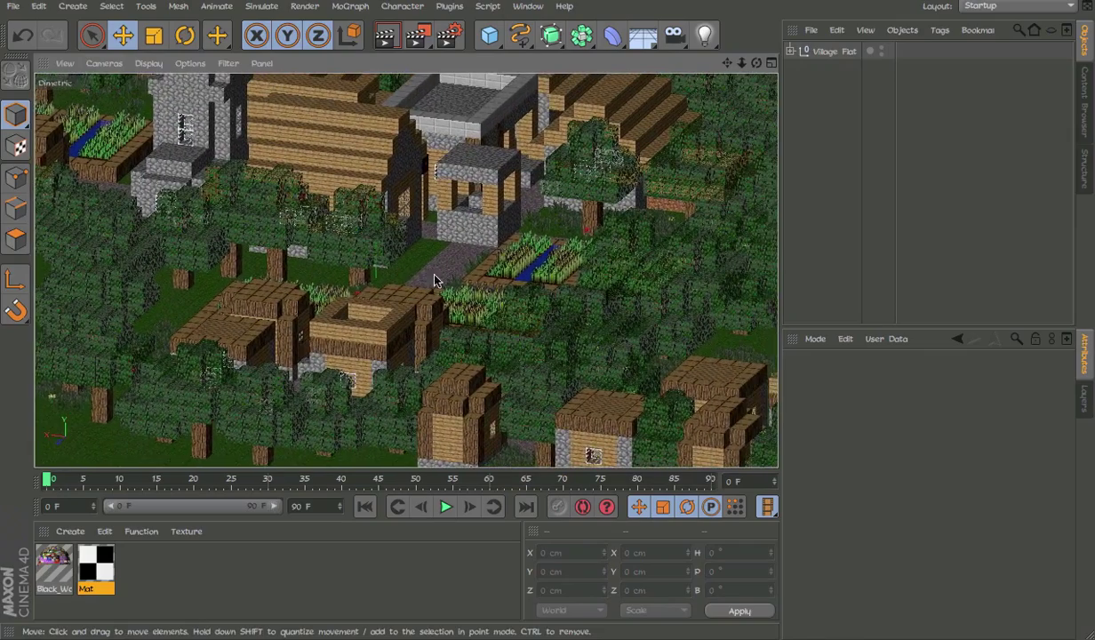
pyautogui.keyDown('alt'); pyautogui.moveTo(537, 241); pyautogui.dragTo(406, 344, button='middle'); pyautogui.keyUp('alt')
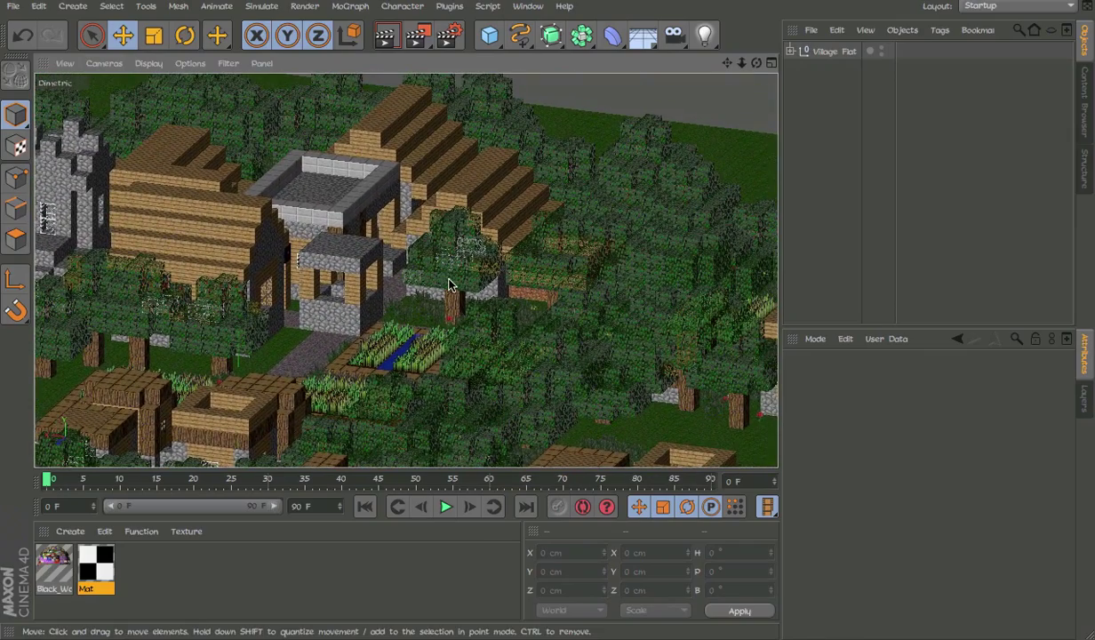
pyautogui.click(92, 35)
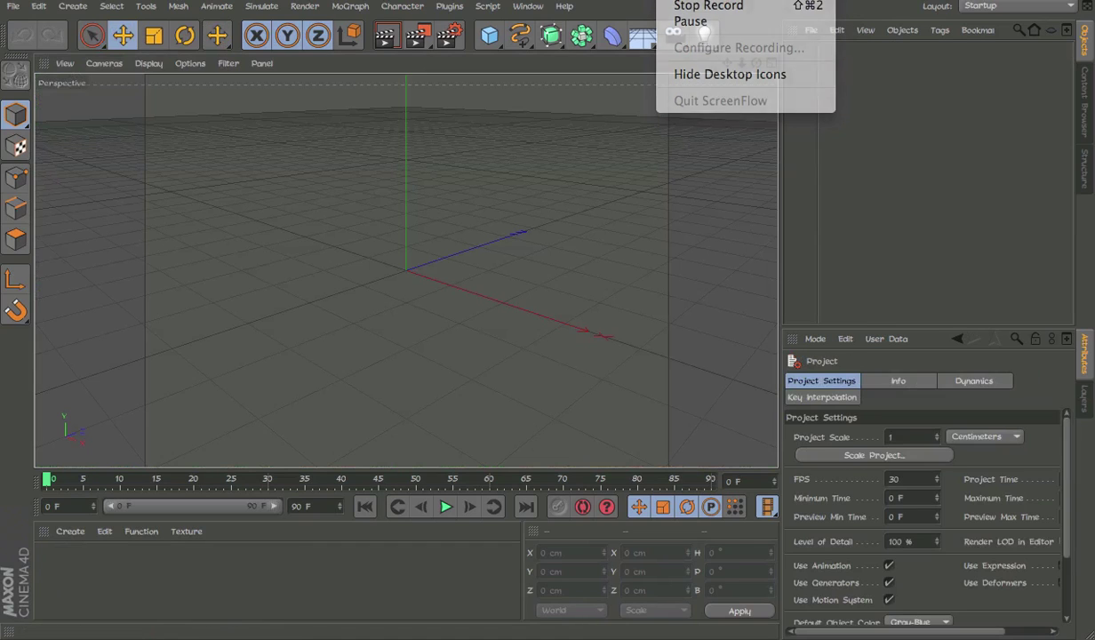
# Open the command customization window and filter the command names by "live sel".
pyautogui.click(526, 7)
pyautogui.moveTo(587, 32)
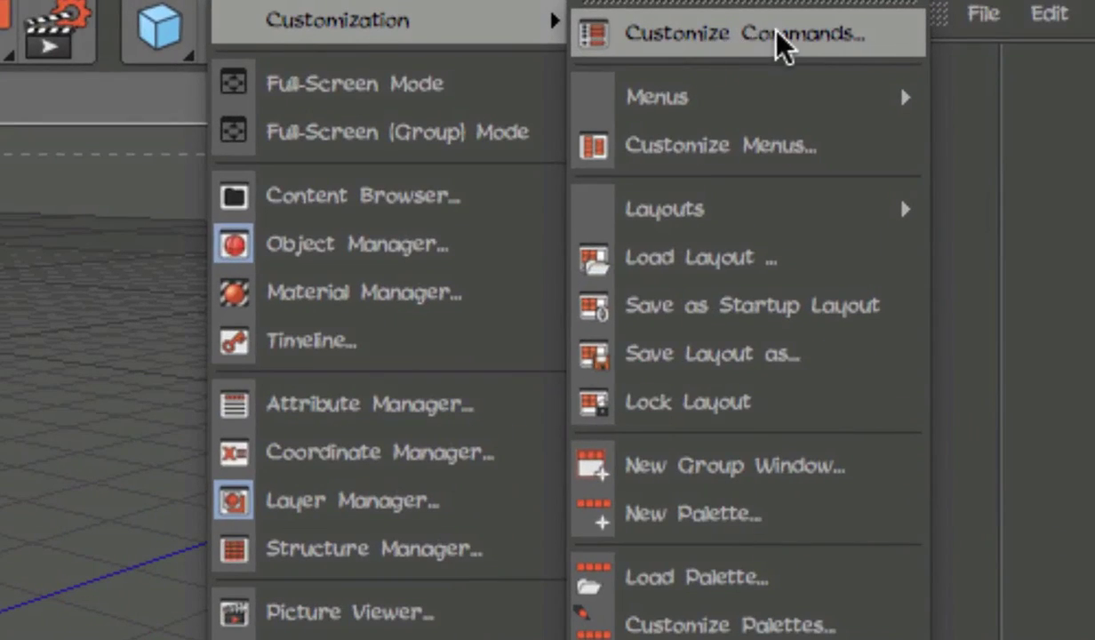
pyautogui.click(732, 42)
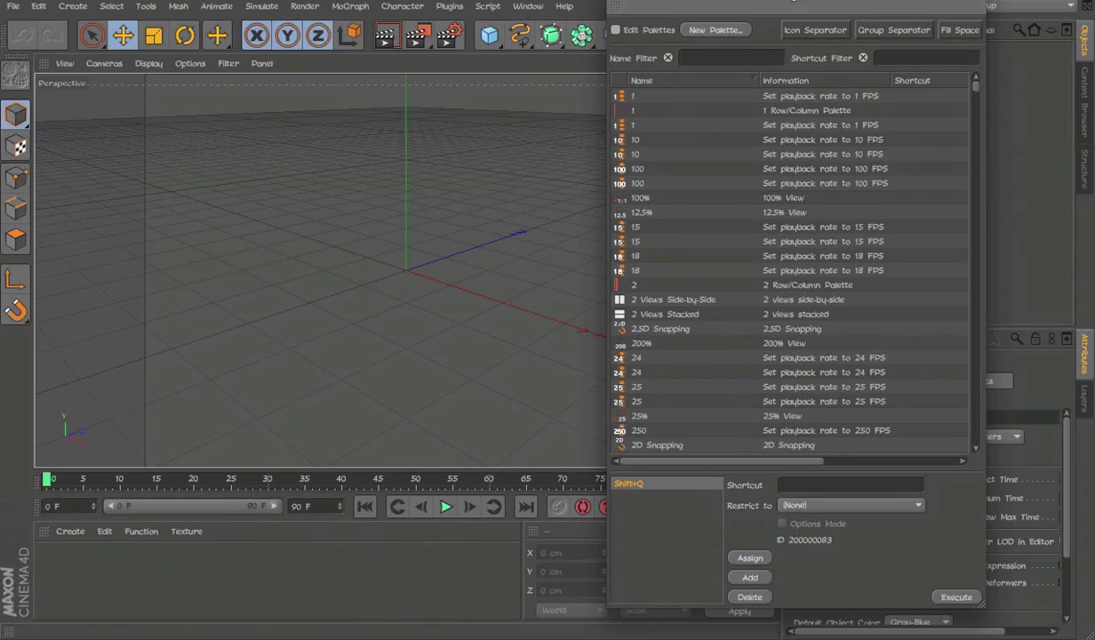
pyautogui.moveTo(793, 2); pyautogui.dragTo(756, 0)
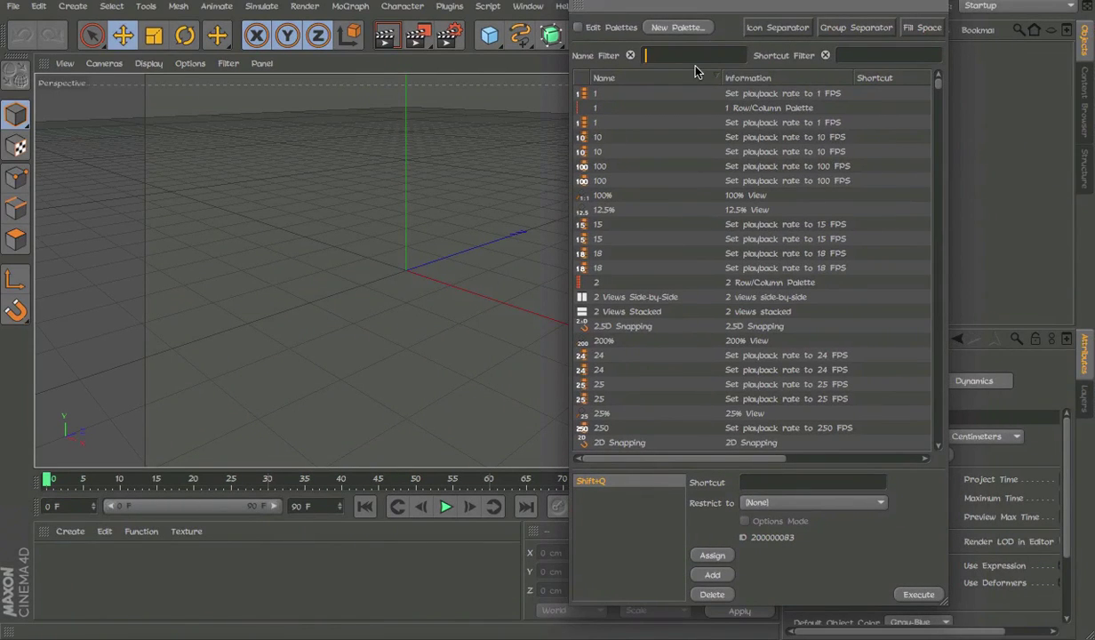
pyautogui.write('live sel')
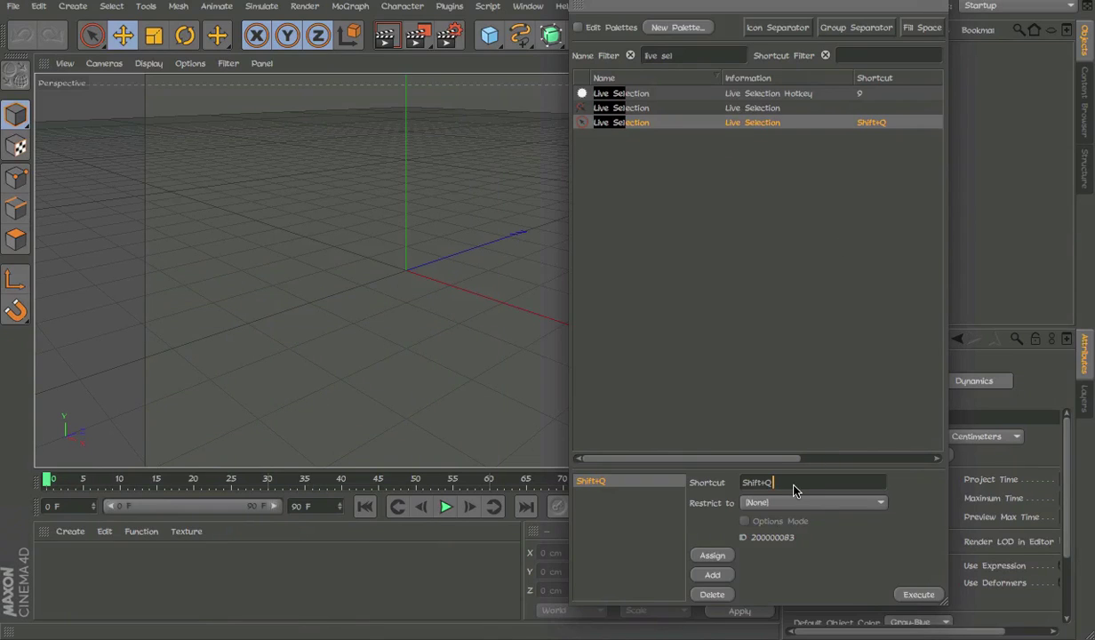
# Remove the Live Selection command's existing shortcut and add Shift+Q as its shortcut, closing the customization window.
pyautogui.click(710, 595)
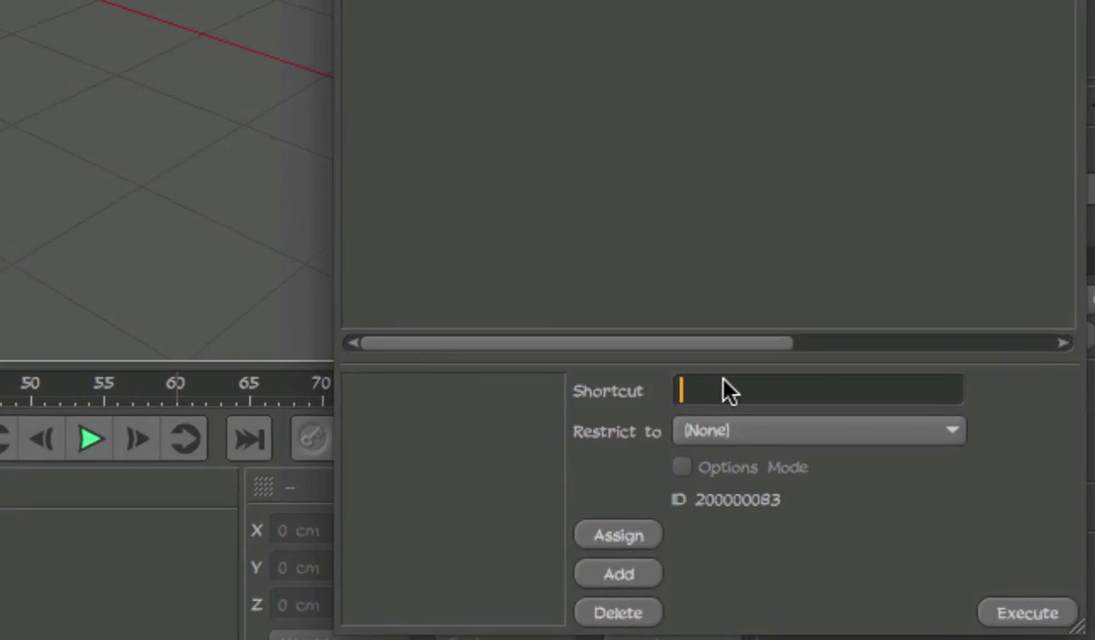
pyautogui.hotkey('shift', 'q')
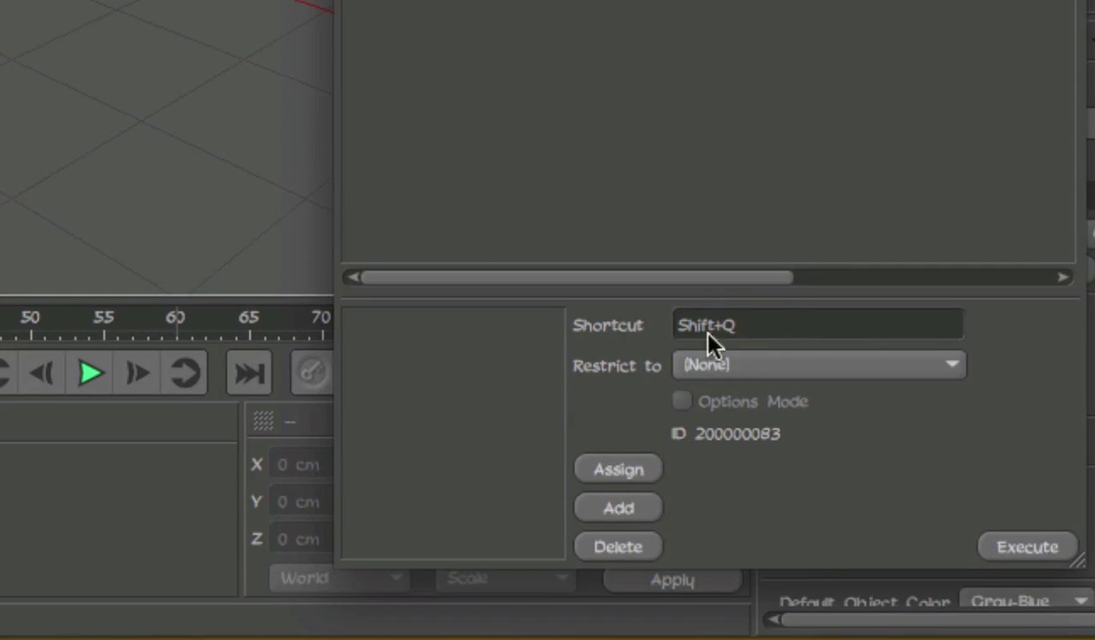
pyautogui.click(633, 511)
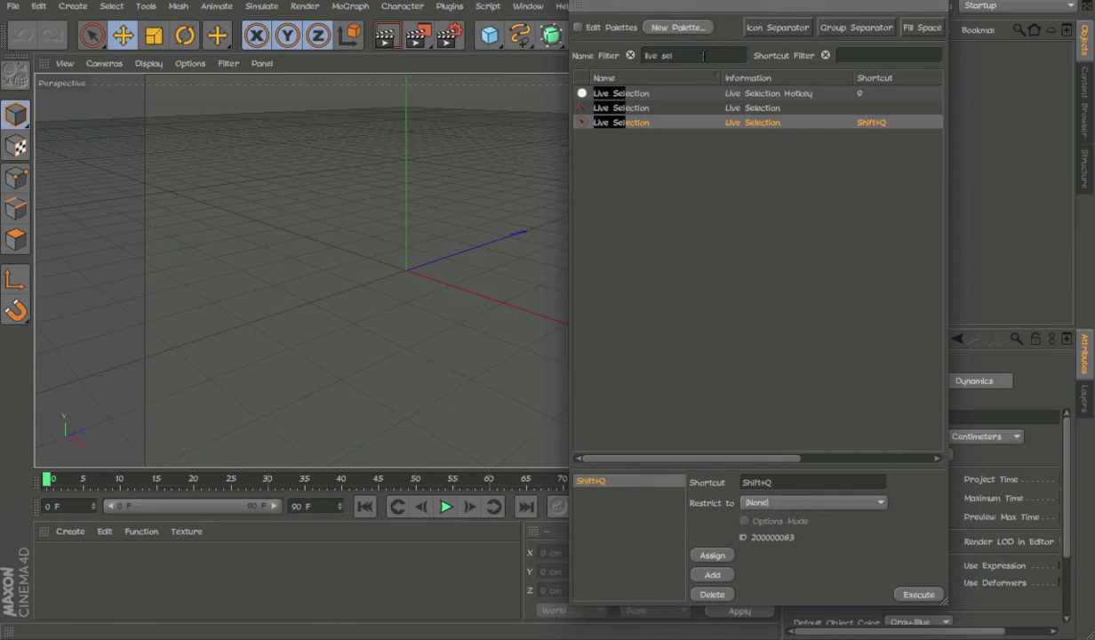
pyautogui.moveTo(674, 55); pyautogui.dragTo(544, 50)
pyautogui.moveTo(719, 20); pyautogui.dragTo(549, 16)
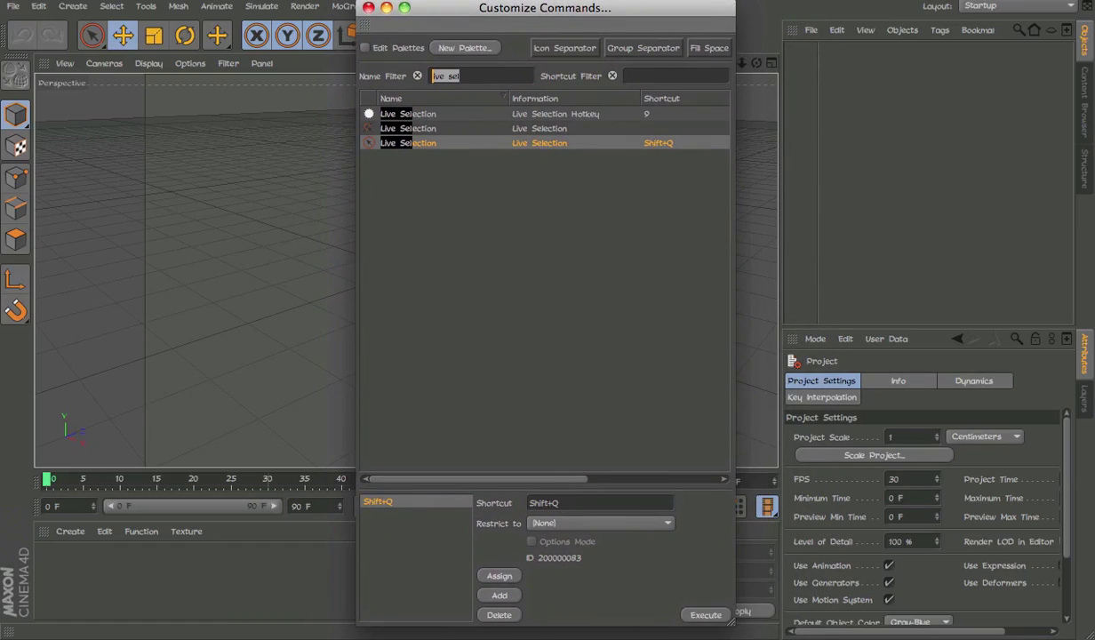
pyautogui.click(663, 4)
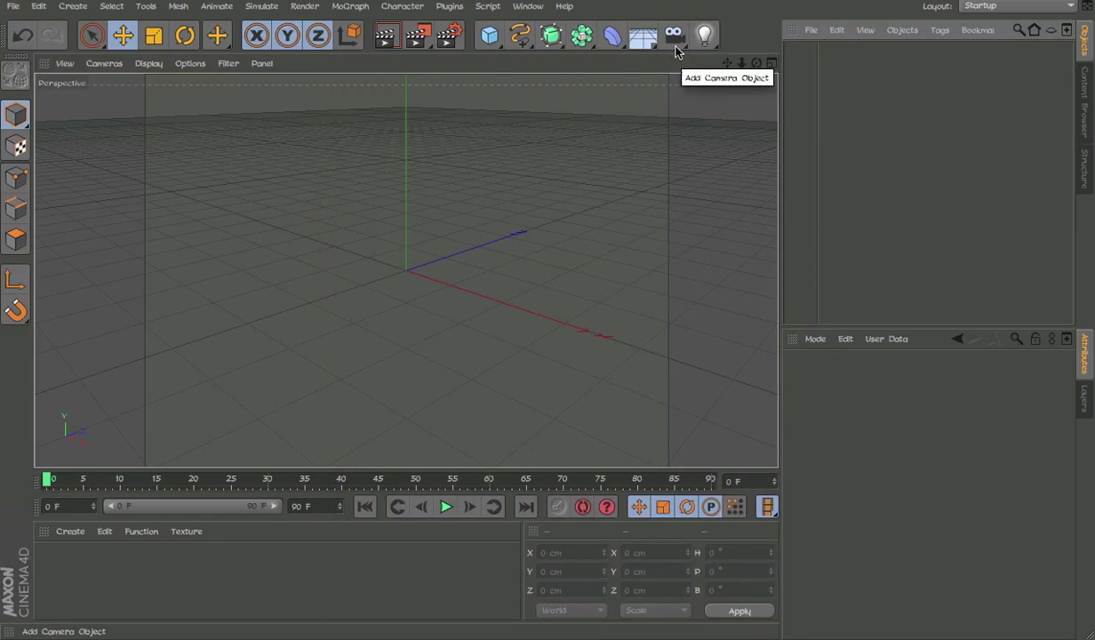
# Add a camera and a default cube to the empty scene.
pyautogui.moveTo(676, 52); pyautogui.dragTo(710, 65)
pyautogui.click(743, 59)
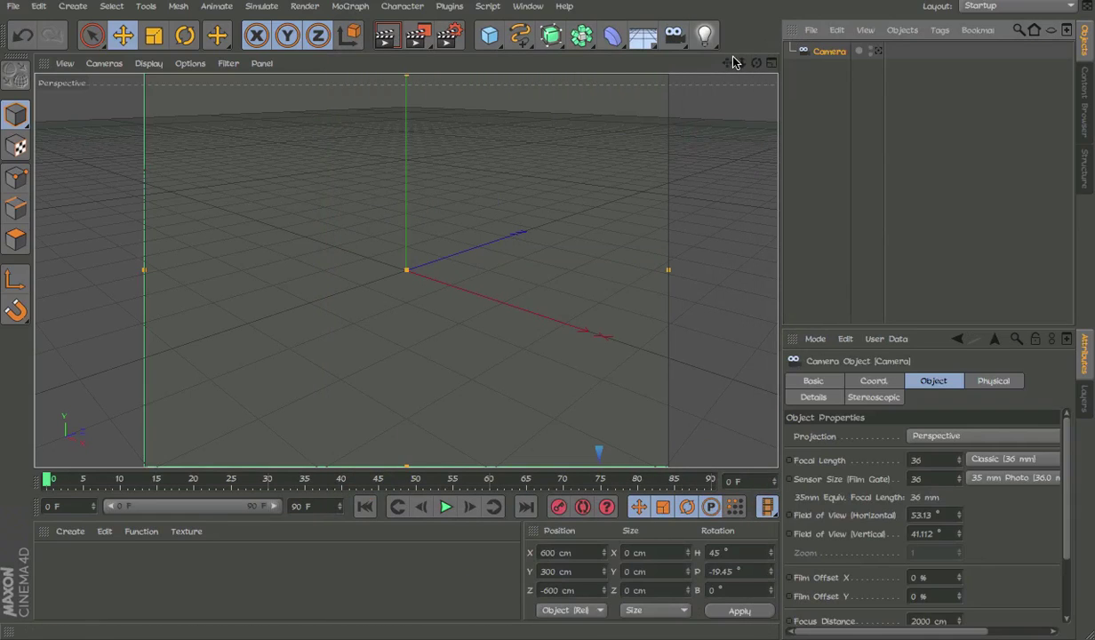
pyautogui.keyDown('alt'); pyautogui.moveTo(603, 255); pyautogui.dragTo(379, 281); pyautogui.keyUp('alt')
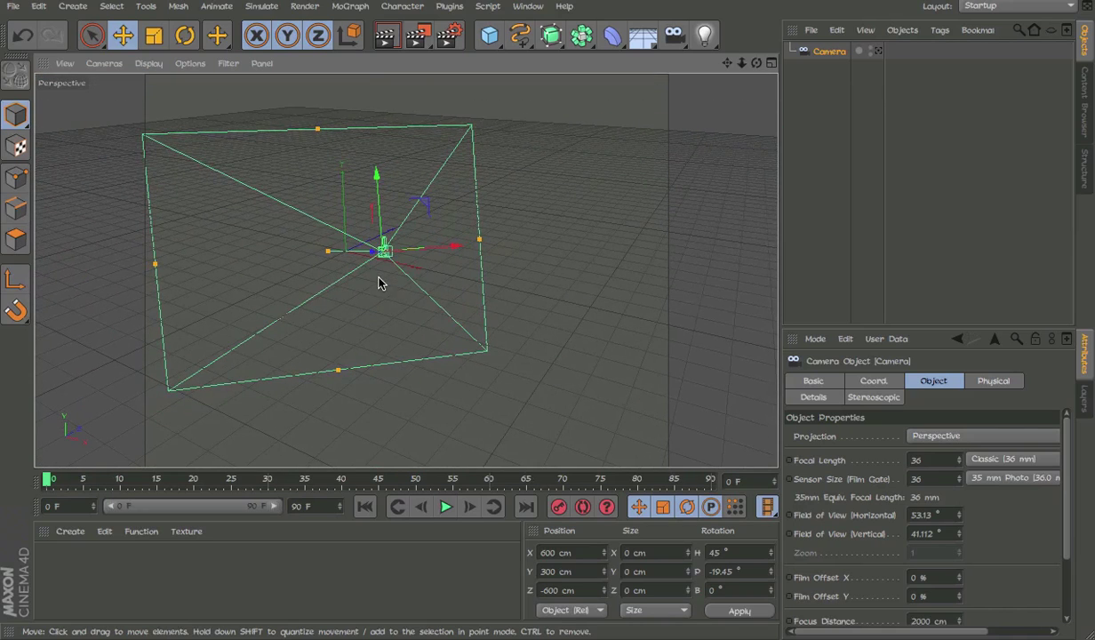
pyautogui.click(494, 35)
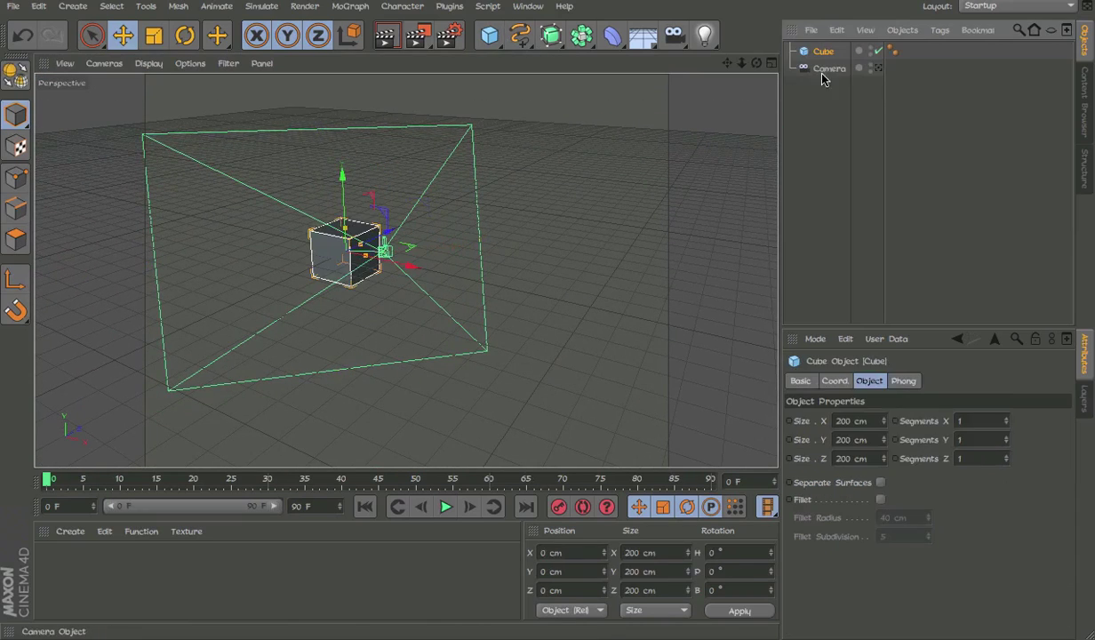
# Look through the new camera and frame the cube near the middle of the viewport.
pyautogui.click(876, 69)
pyautogui.click(876, 69)
pyautogui.click(877, 69)
pyautogui.keyDown('alt'); pyautogui.moveTo(498, 258); pyautogui.dragTo(510, 253, button='middle'); pyautogui.keyUp('alt')
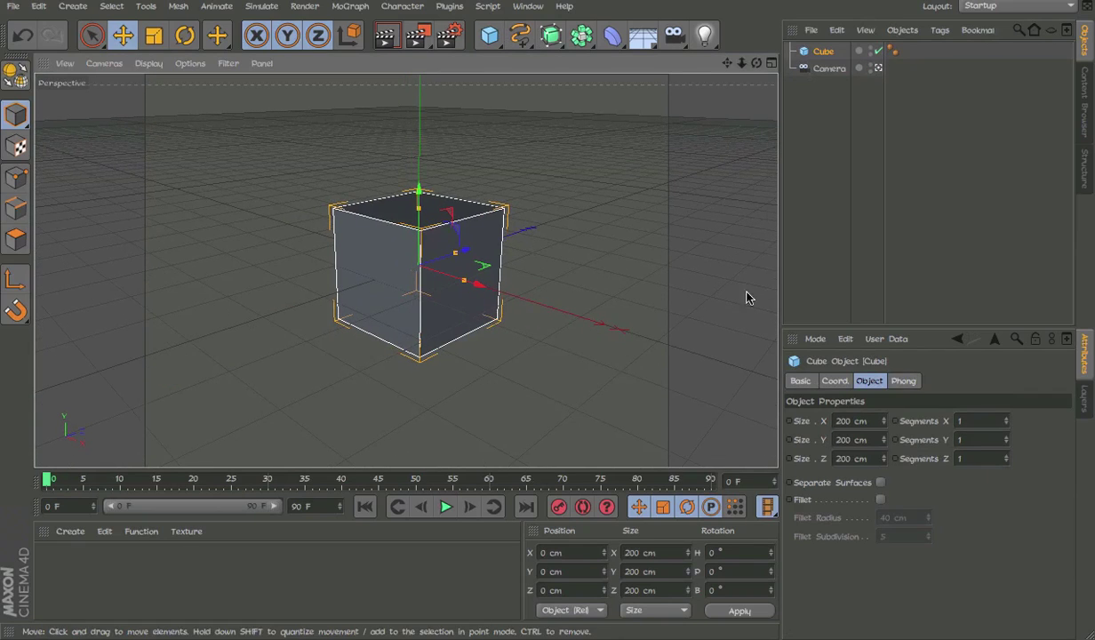
# Lower the camera's focal length to 13.1 mm and reframe the cube in the wide-angle view.
pyautogui.click(829, 69)
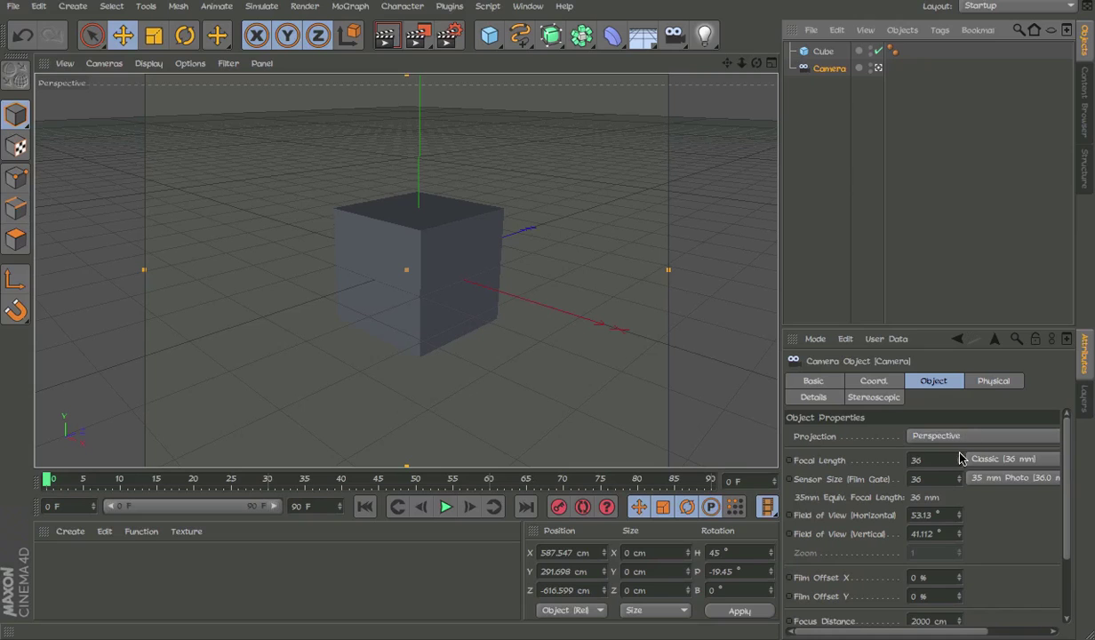
pyautogui.moveTo(959, 459); pyautogui.dragTo(959, 500)
pyautogui.keyDown('alt'); pyautogui.moveTo(453, 257); pyautogui.dragTo(382, 314, button='right'); pyautogui.keyUp('alt')
pyautogui.keyDown('alt'); pyautogui.moveTo(395, 320); pyautogui.dragTo(395, 312, button='middle'); pyautogui.keyUp('alt')
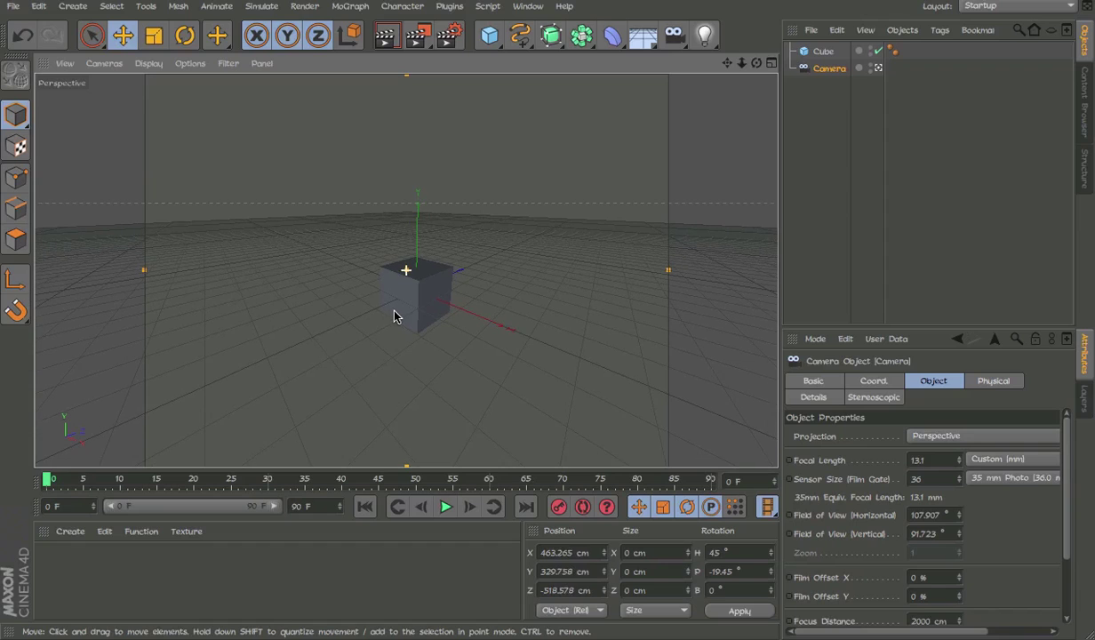
pyautogui.keyDown('alt'); pyautogui.moveTo(428, 299); pyautogui.dragTo(432, 296, button='right'); pyautogui.keyUp('alt')
pyautogui.keyDown('alt'); pyautogui.moveTo(432, 297); pyautogui.dragTo(430, 293, button='middle'); pyautogui.keyUp('alt')
# Set the camera's focal length to 28 mm.
pyautogui.click(936, 461)
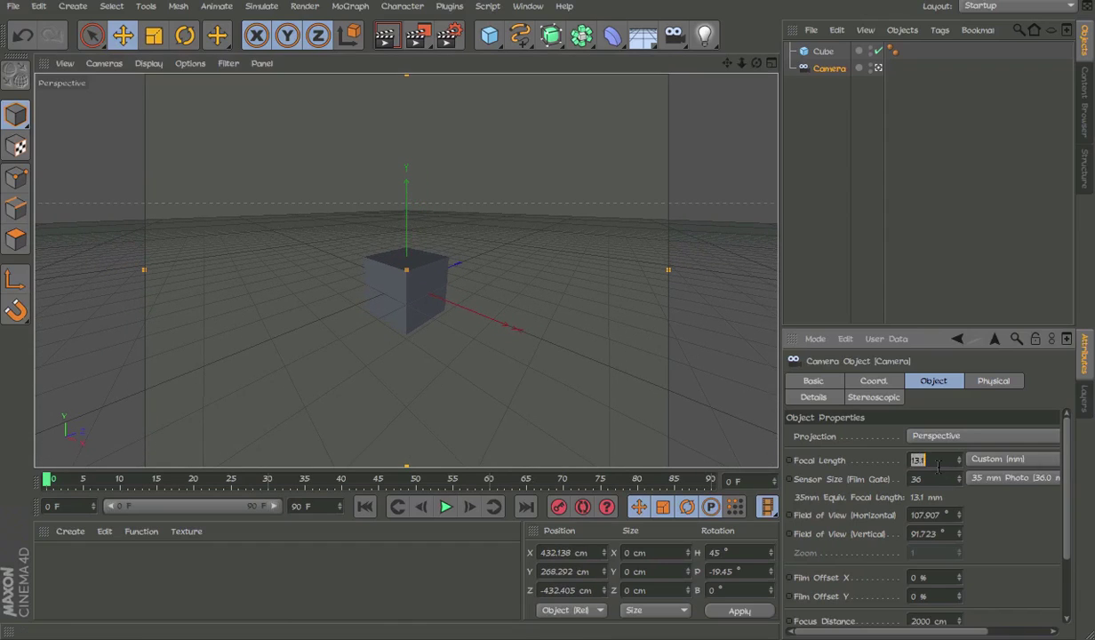
pyautogui.write('28')
pyautogui.press('Return')
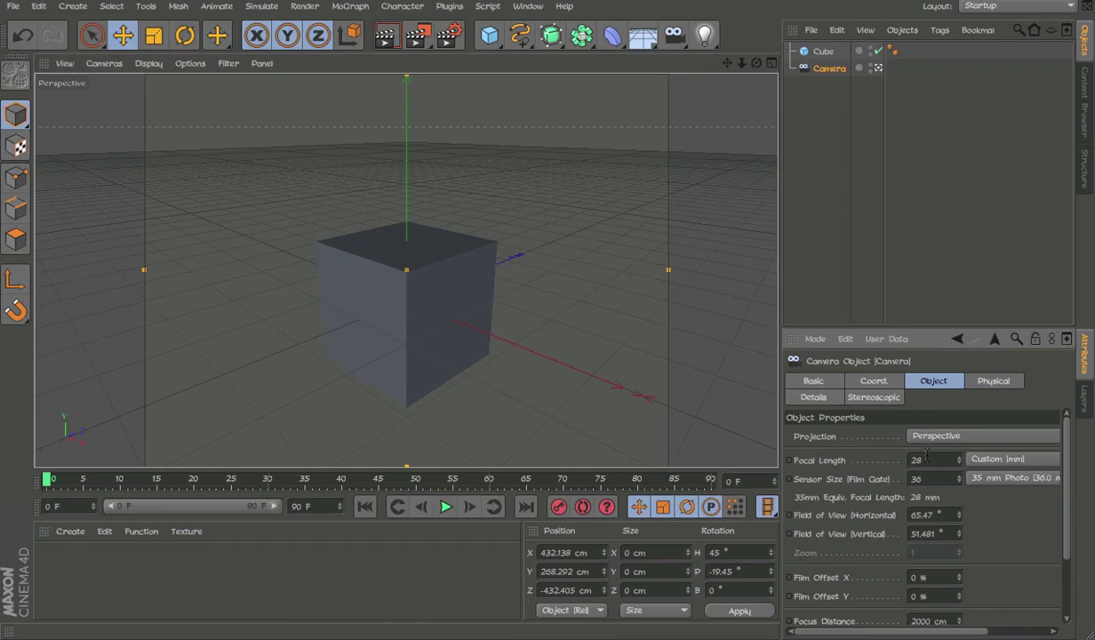
# Examine the camera's Physical, Coord., Stereoscopic and Details properties, and deselect the camera.
pyautogui.click(987, 383)
pyautogui.click(876, 382)
pyautogui.click(871, 399)
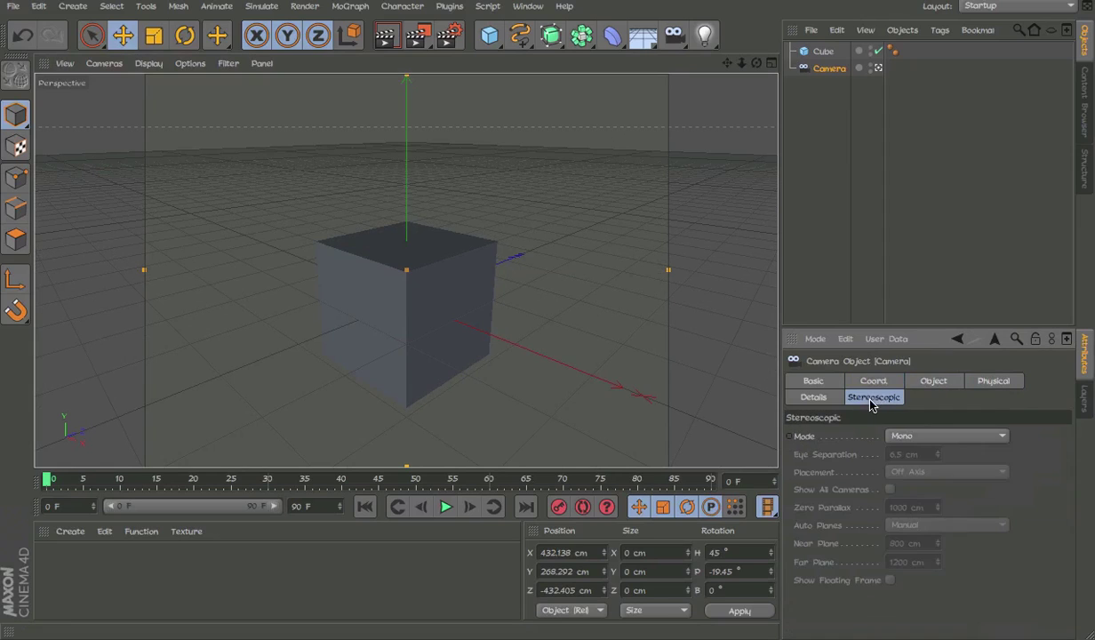
pyautogui.click(828, 401)
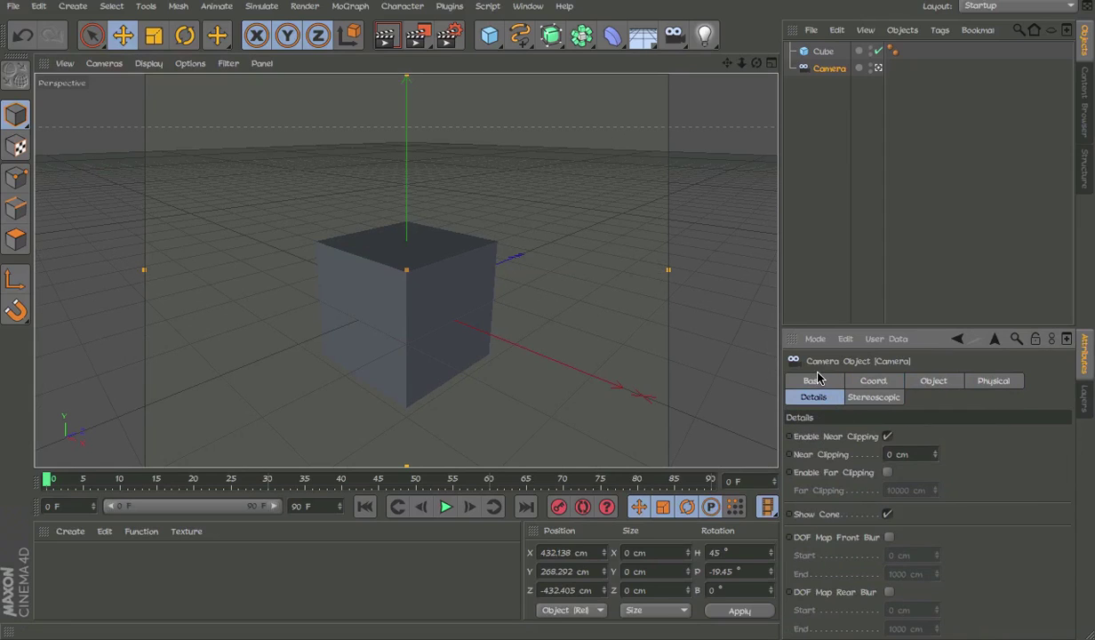
pyautogui.click(843, 160)
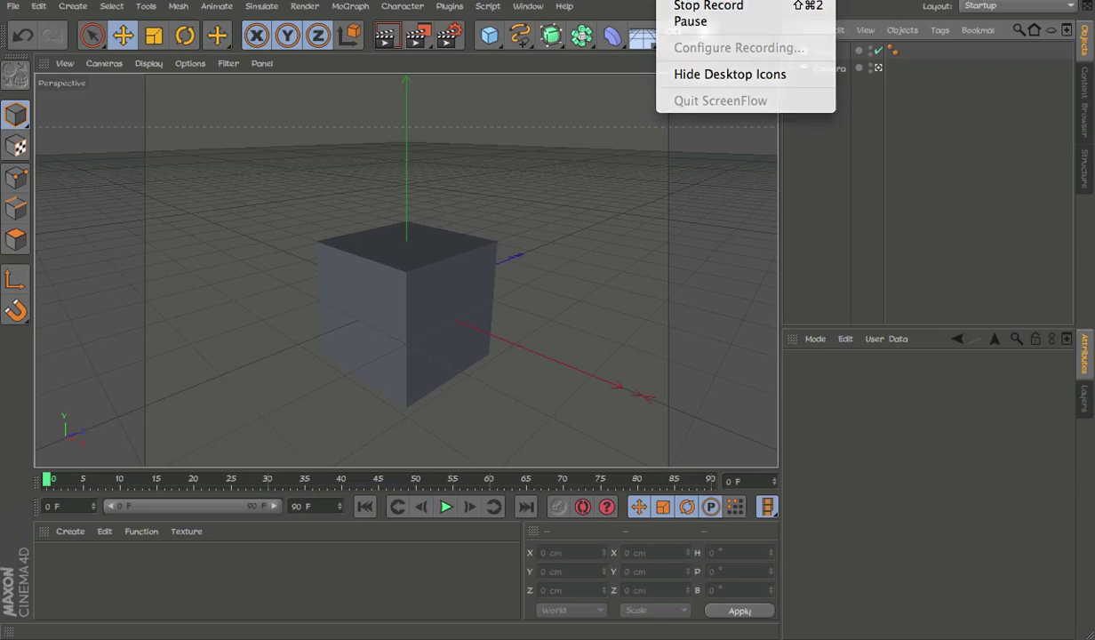
# Delete the cube and the camera from the scene.
pyautogui.click(435, 295)
pyautogui.press('Delete')
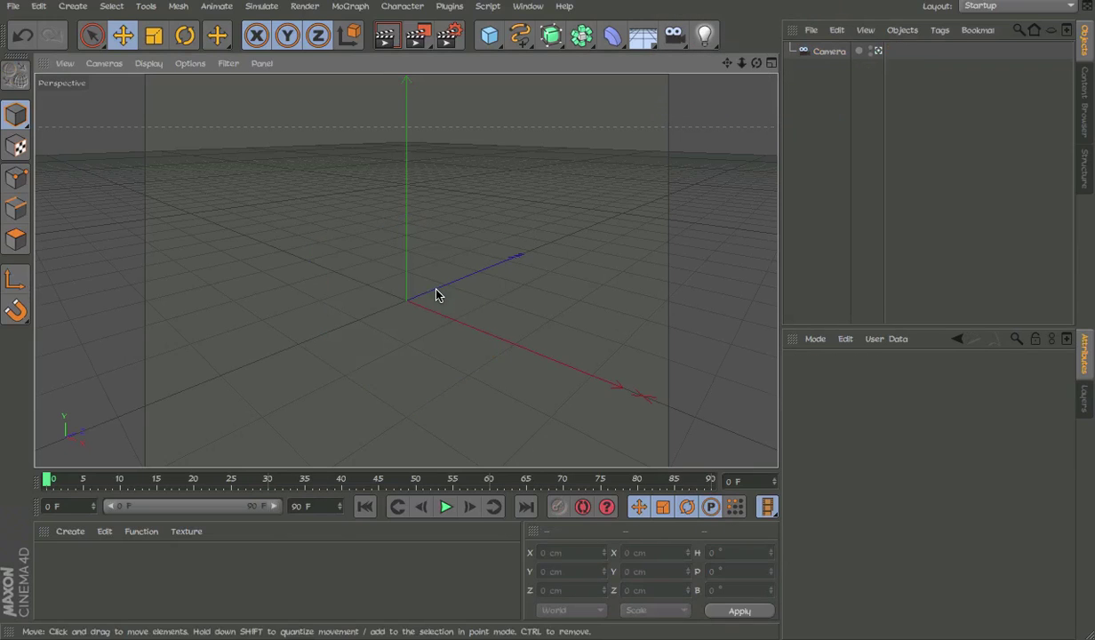
pyautogui.click(811, 30)
pyautogui.click(811, 30)
pyautogui.click(822, 51)
pyautogui.press('Delete')
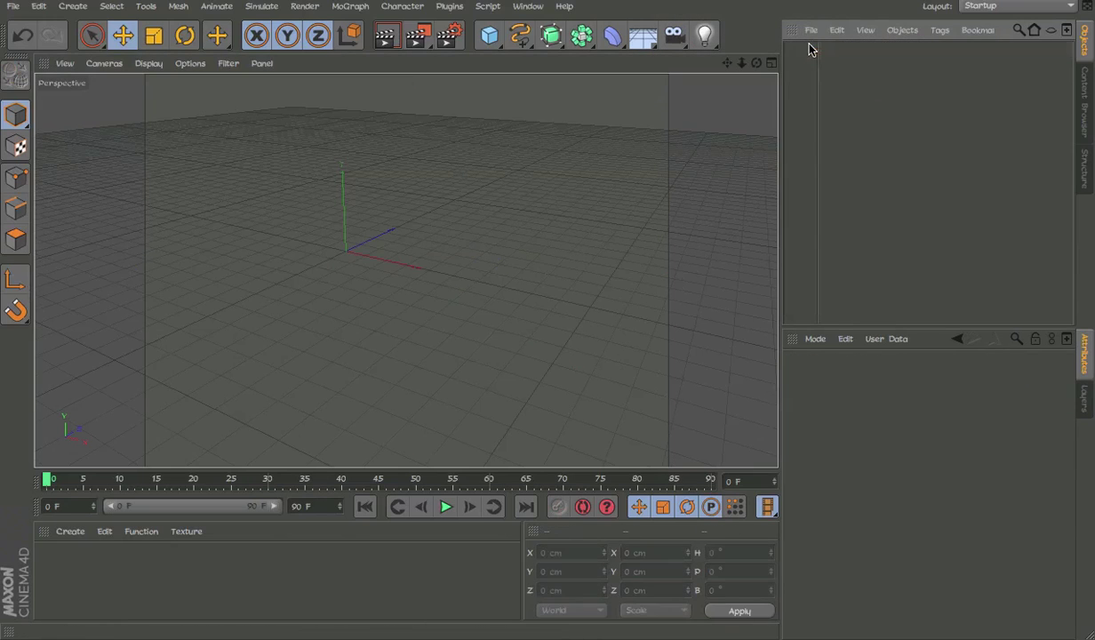
# Pan and orbit the empty Perspective viewport until the ground grid is tilted onto its side.
pyautogui.keyDown('alt'); pyautogui.moveTo(365, 216); pyautogui.dragTo(417, 237, button='middle'); pyautogui.keyUp('alt')
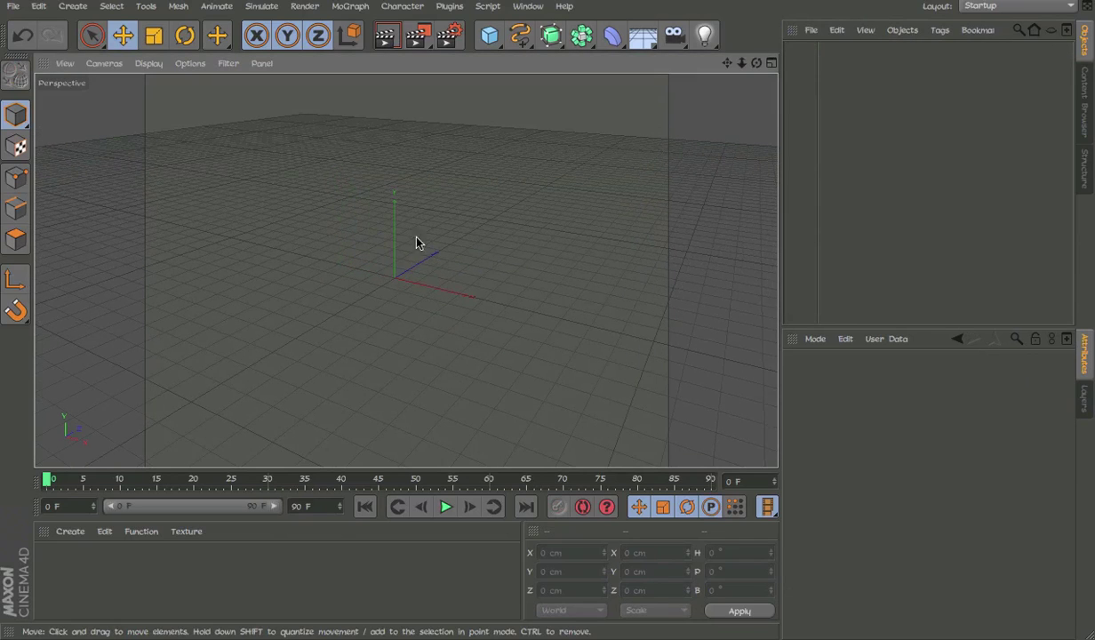
pyautogui.keyDown('alt'); pyautogui.moveTo(360, 217); pyautogui.dragTo(662, 231); pyautogui.keyUp('alt')
pyautogui.keyDown('alt'); pyautogui.moveTo(530, 252); pyautogui.dragTo(488, 248, button='middle'); pyautogui.keyUp('alt')
pyautogui.keyDown('alt'); pyautogui.moveTo(511, 322); pyautogui.dragTo(521, 291); pyautogui.keyUp('alt')
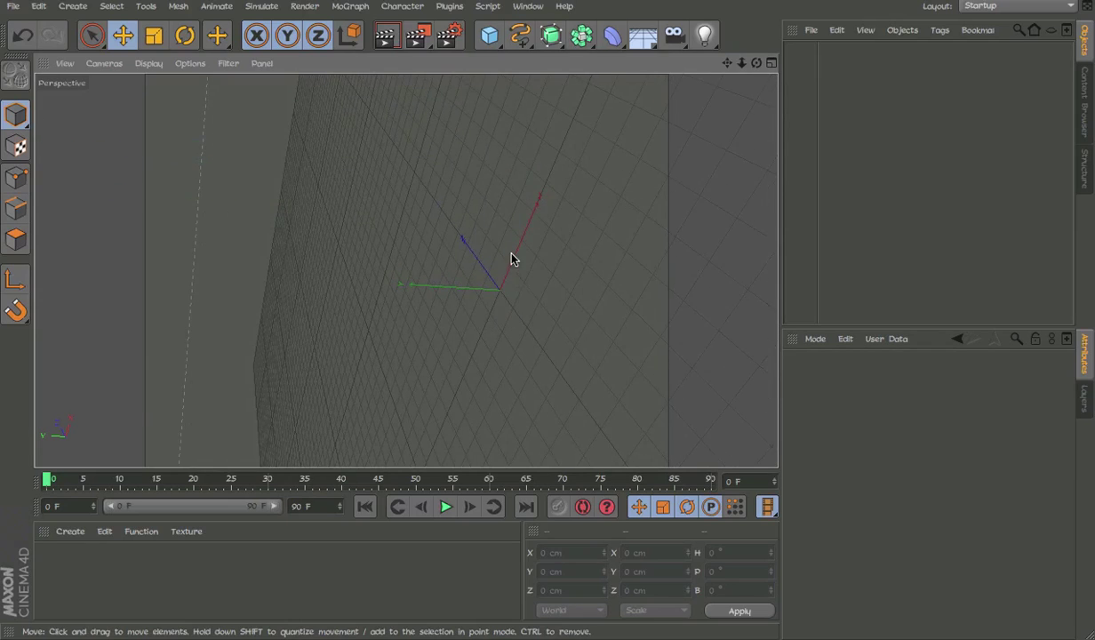
# Undo the last five view changes in the Perspective viewport with Undo View.
pyautogui.click(66, 63)
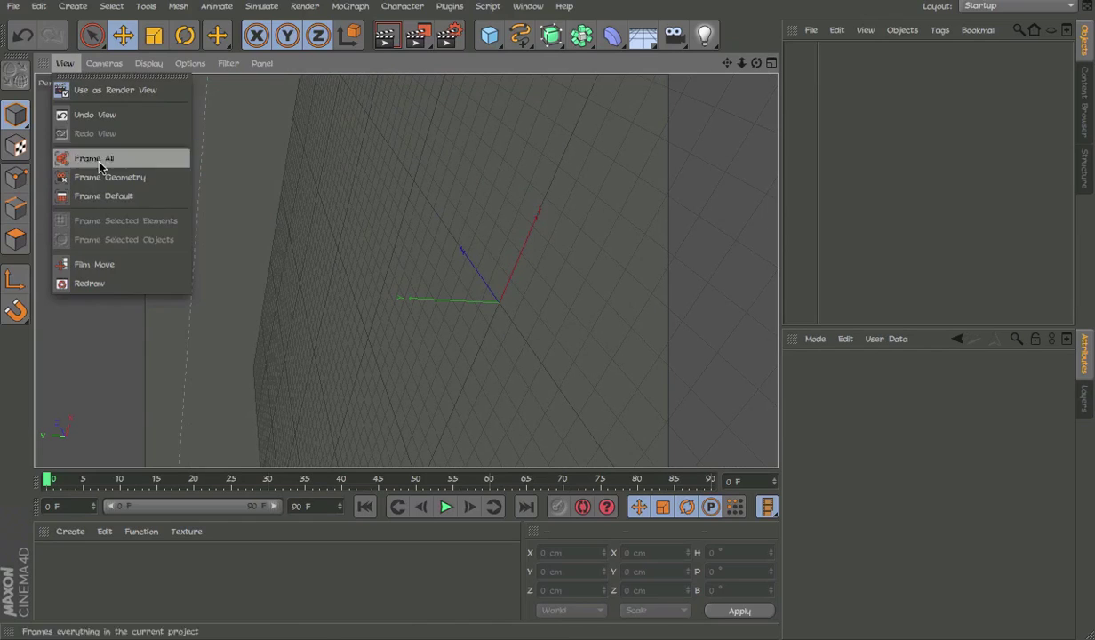
pyautogui.click(85, 115)
pyautogui.click(65, 63)
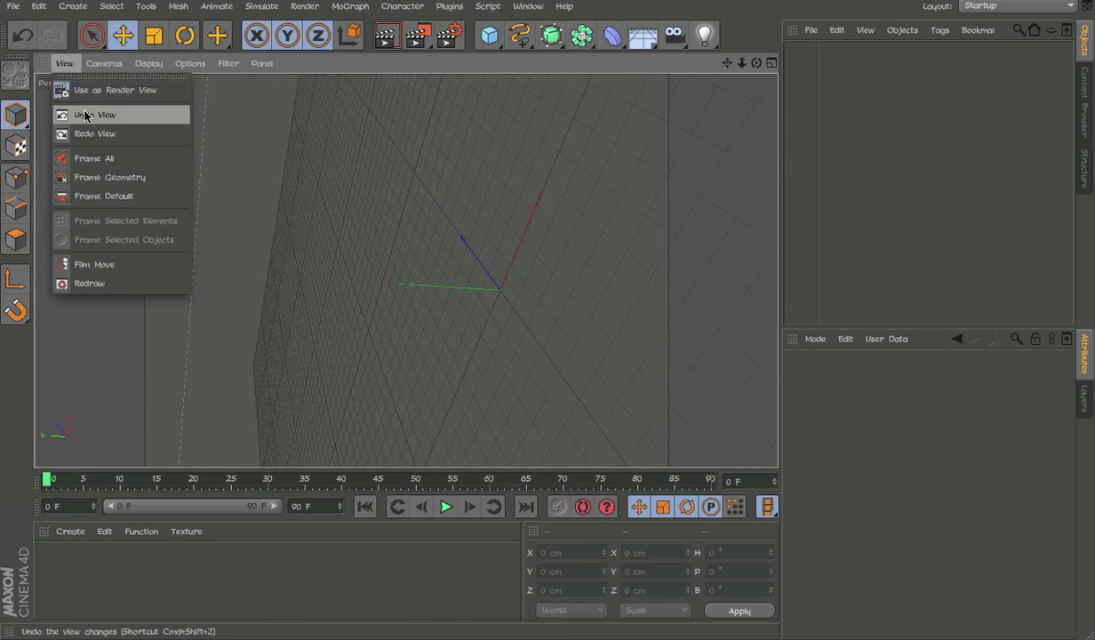
pyautogui.click(85, 115)
pyautogui.click(66, 63)
pyautogui.click(86, 114)
pyautogui.click(66, 63)
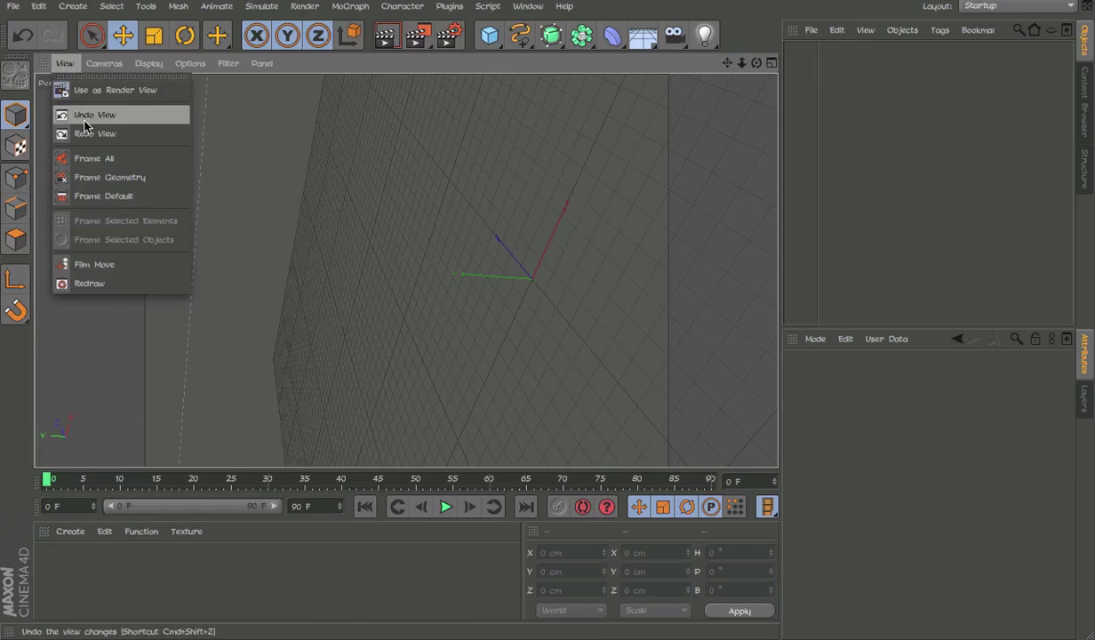
pyautogui.click(85, 121)
pyautogui.click(66, 63)
pyautogui.click(78, 114)
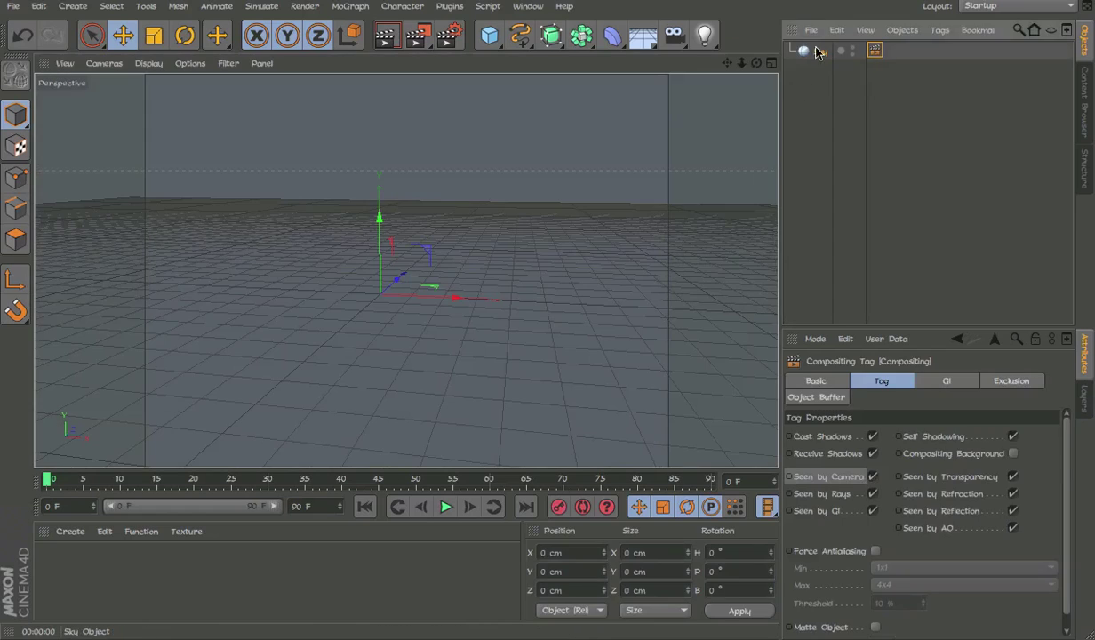
# Delete the Sky object and add a default cube in its place.
pyautogui.click(807, 51)
pyautogui.press('Delete')
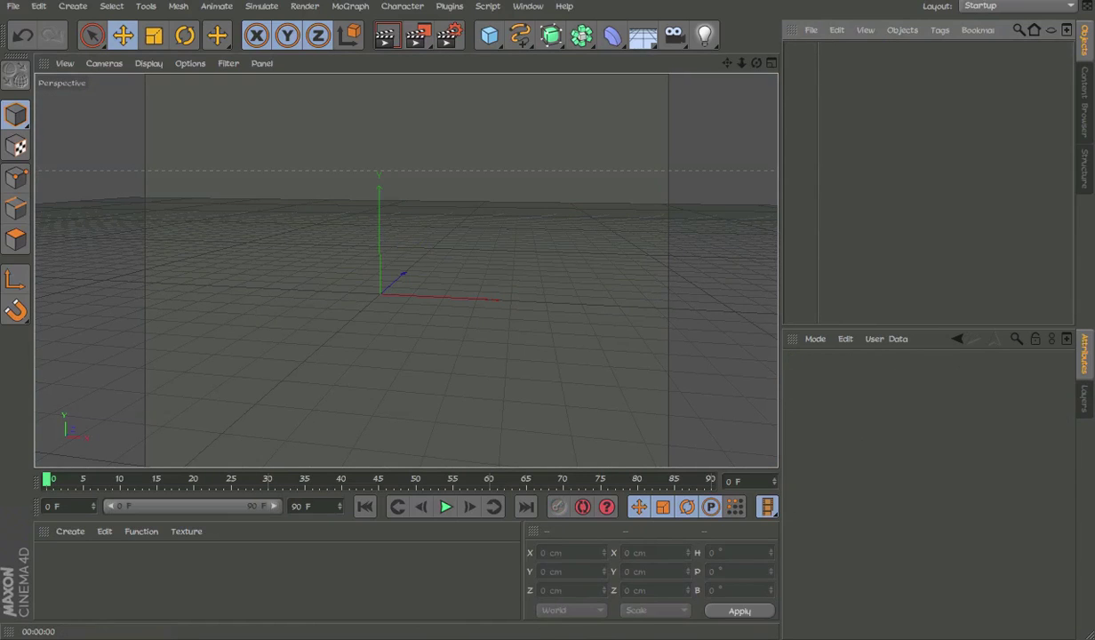
pyautogui.moveTo(487, 46); pyautogui.dragTo(631, 53)
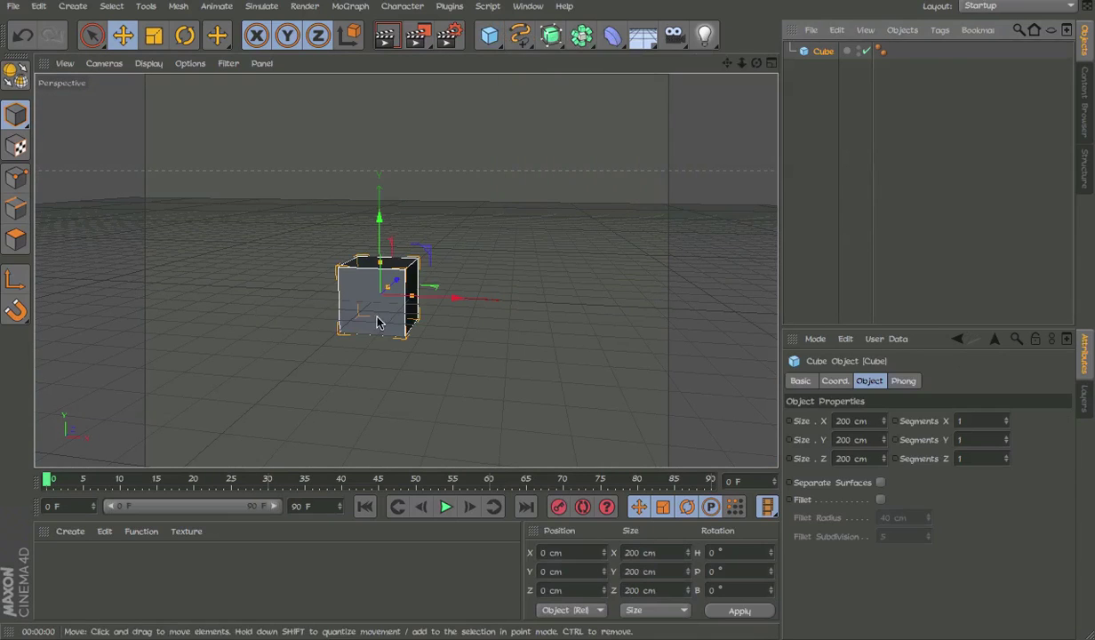
# Add a Compositing tag to the cube.
pyautogui.rightClick(843, 67)
pyautogui.moveTo(876, 4)
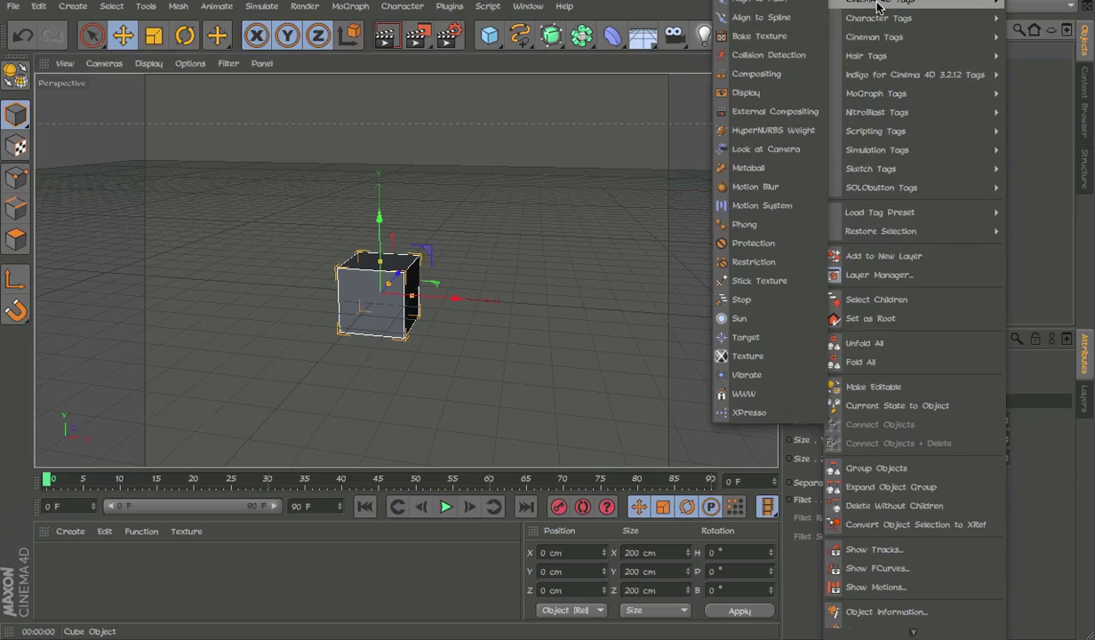
pyautogui.click(790, 76)
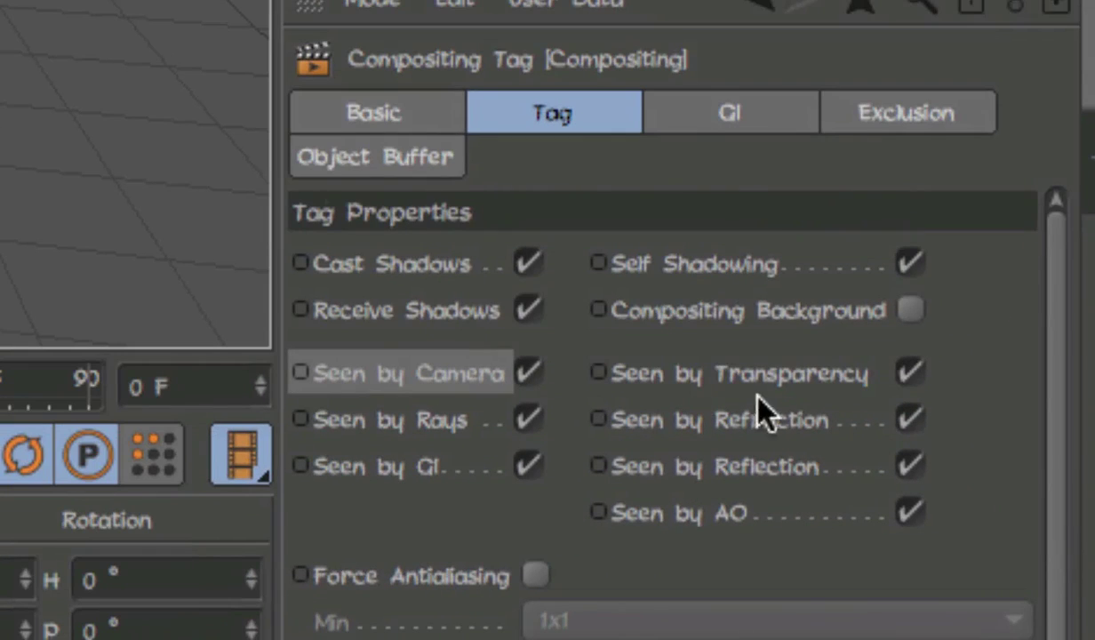
# Toggle Seen by Transparency, Seen by Refraction and Seen by Reflection off and back on in the cube's Compositing tag.
pyautogui.click(915, 367)
pyautogui.click(916, 369)
pyautogui.click(910, 382)
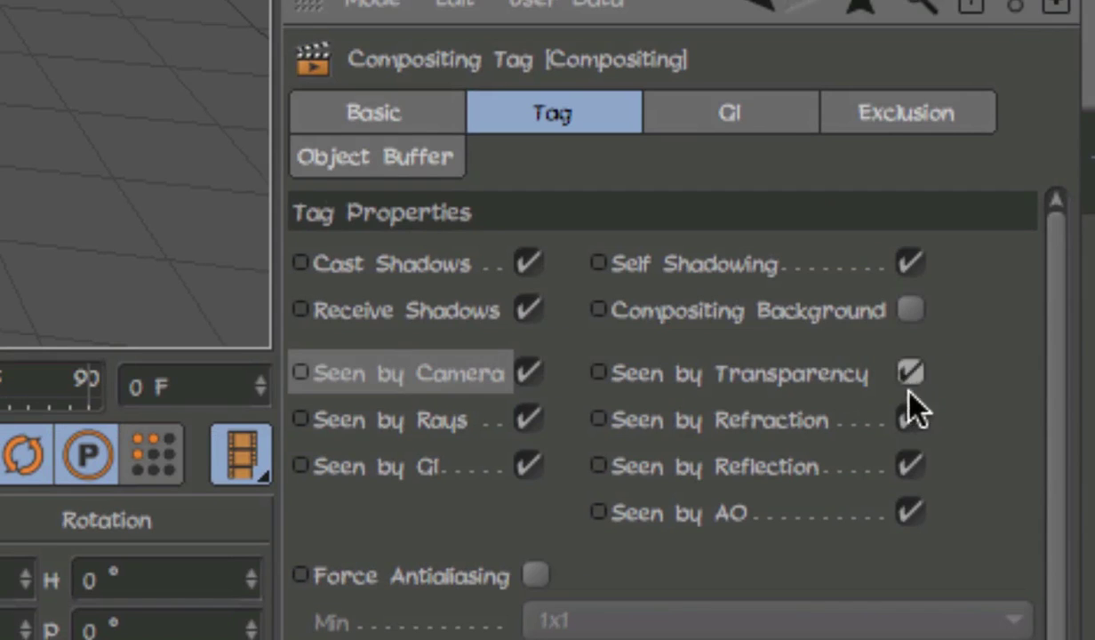
pyautogui.click(912, 418)
pyautogui.click(912, 418)
pyautogui.click(909, 468)
pyautogui.click(909, 468)
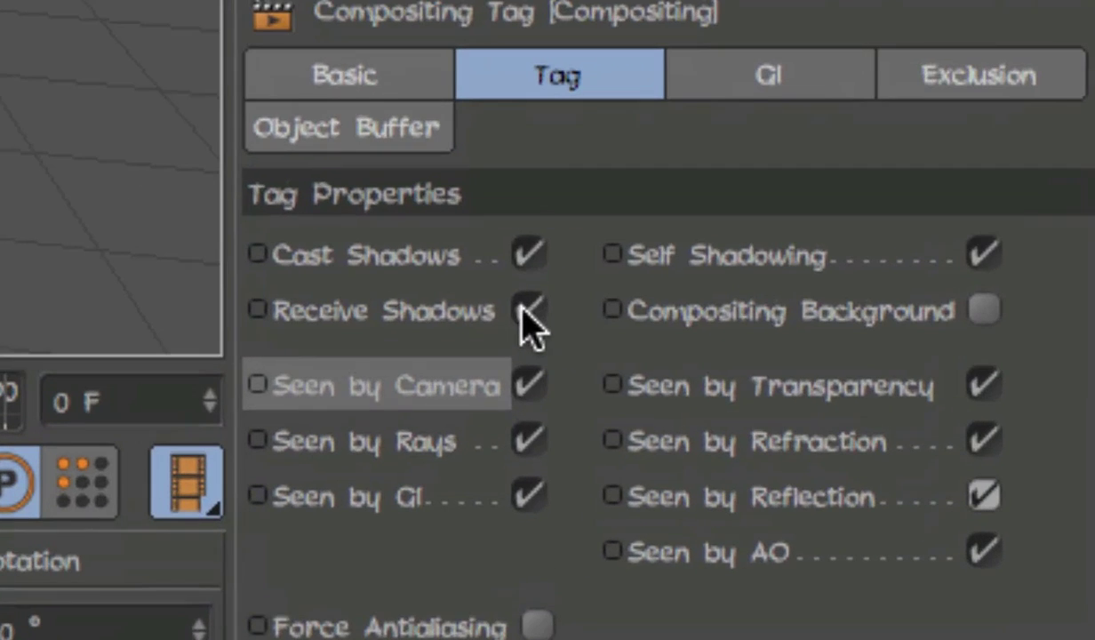
# Turn off Cast Shadows and Seen by Camera in the cube's Compositing tag.
pyautogui.click(524, 262)
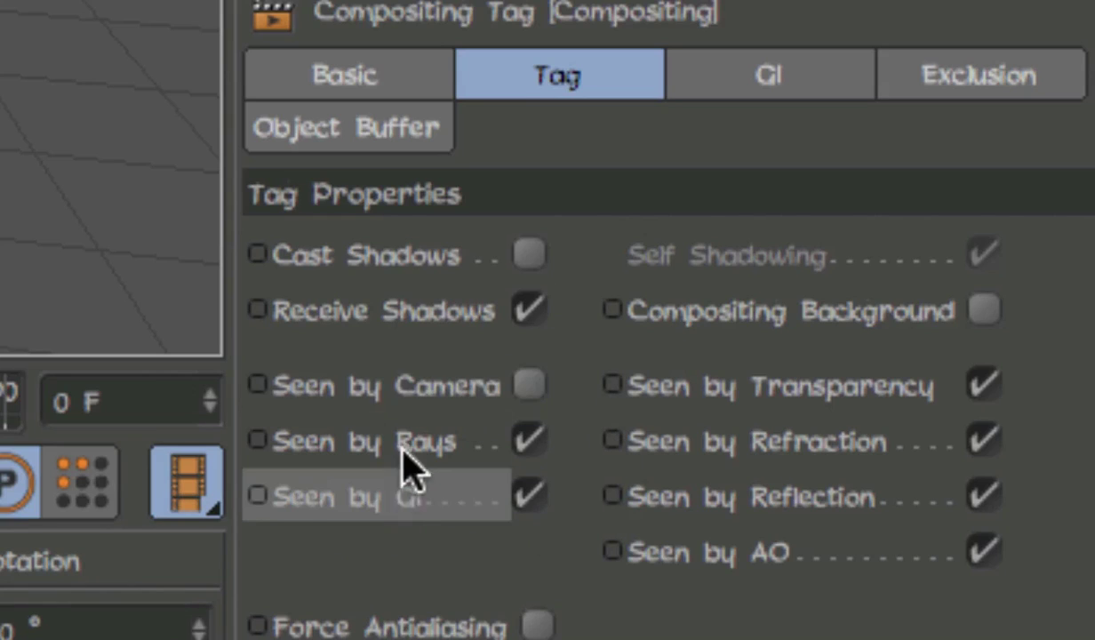
# Review the Seen by Rays and Seen by GI options in the cube's Compositing tag.
pyautogui.click(448, 485)
pyautogui.click(449, 445)
pyautogui.moveTo(449, 487); pyautogui.dragTo(477, 414)
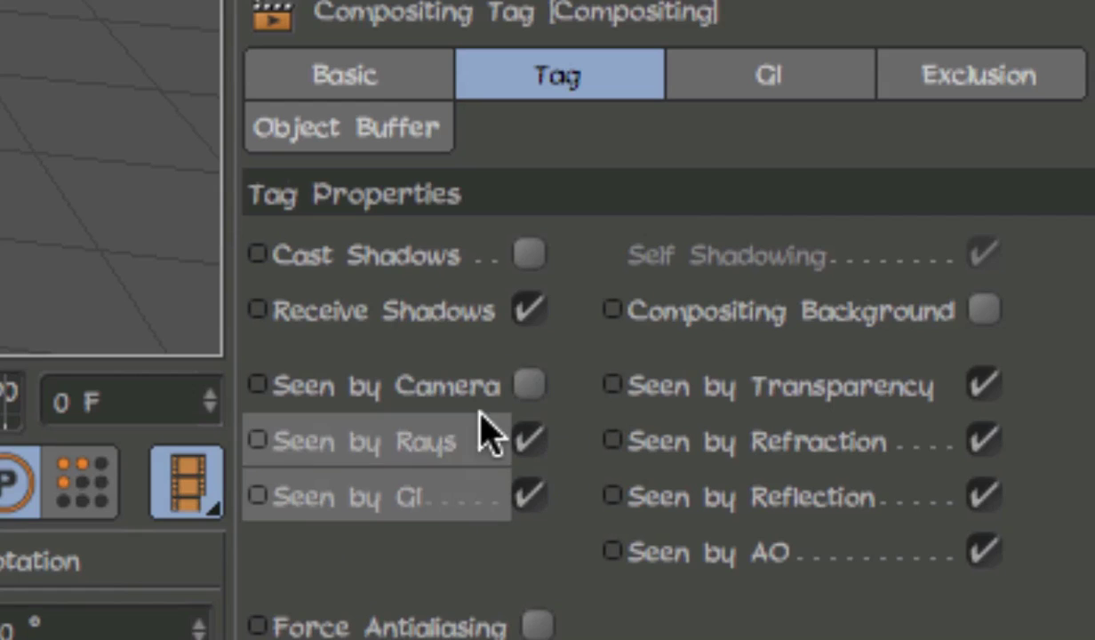
pyautogui.click(471, 505)
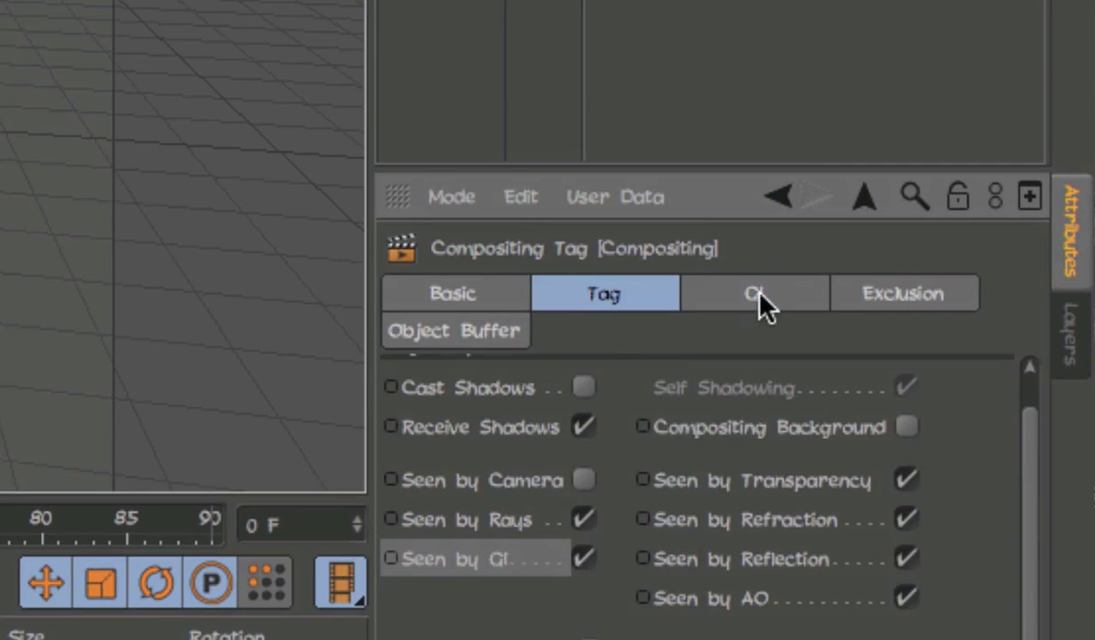
# Enable object buffer 1 in the cube's Compositing tag.
pyautogui.click(903, 293)
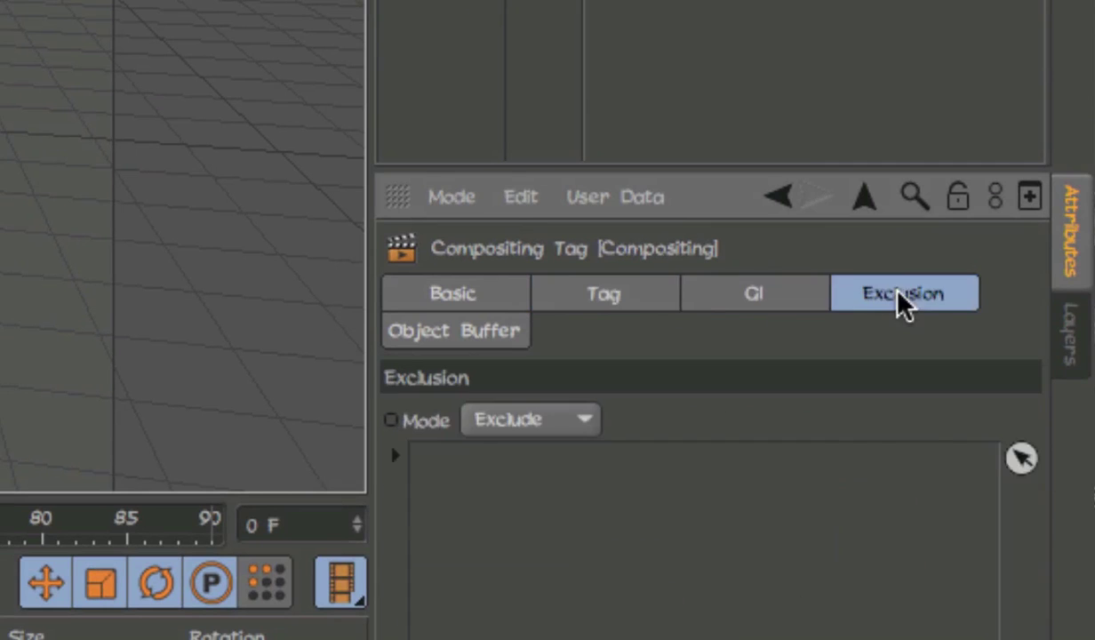
pyautogui.click(455, 330)
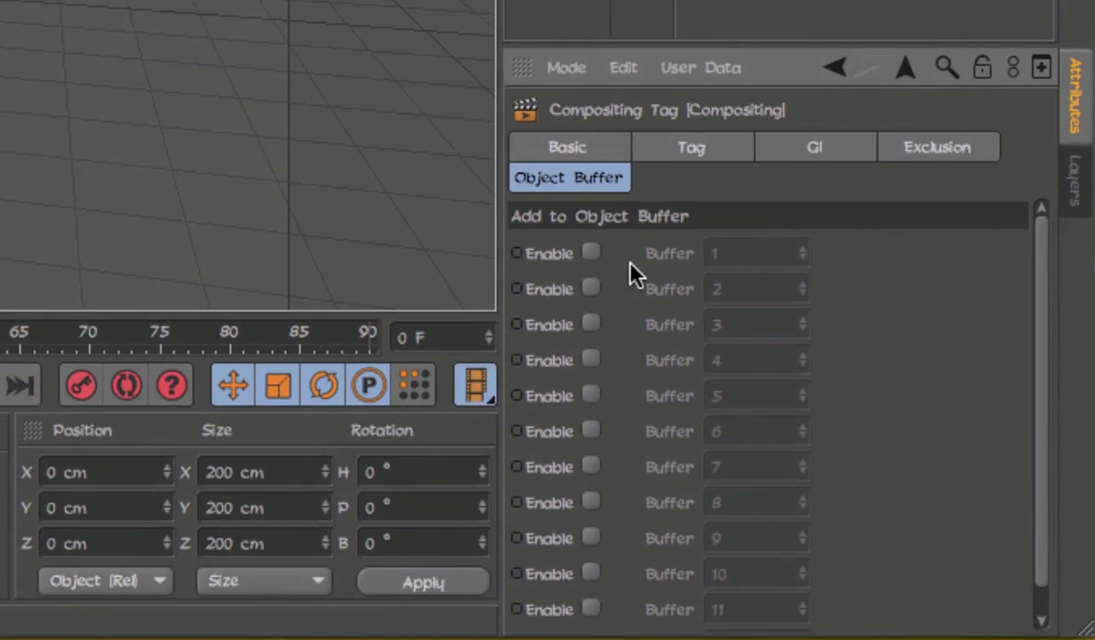
pyautogui.click(591, 252)
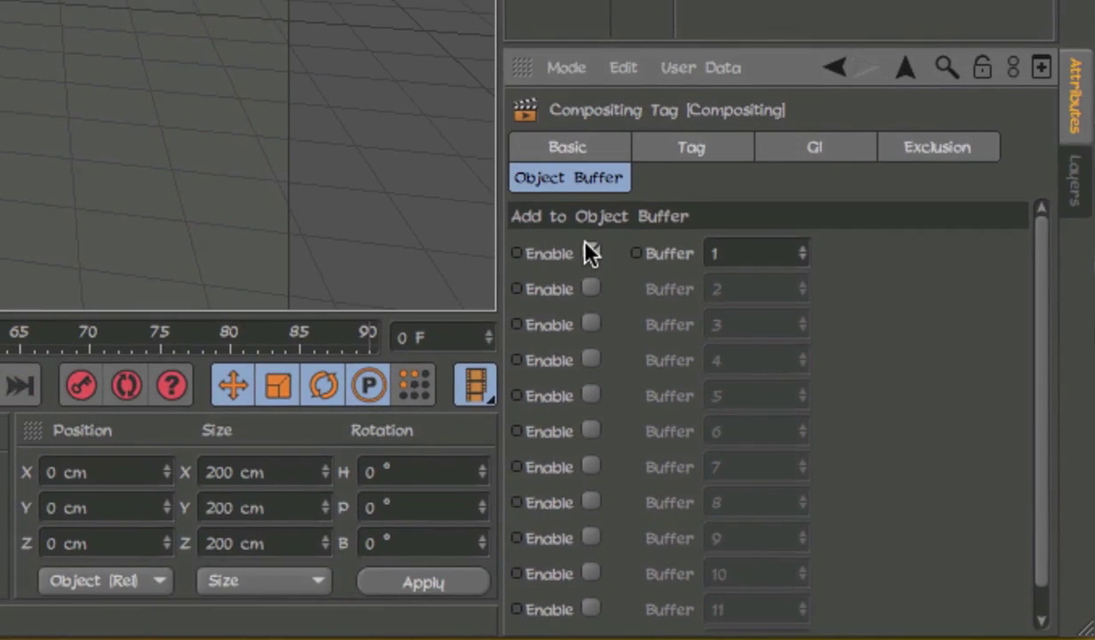
pyautogui.click(590, 252)
pyautogui.click(590, 252)
pyautogui.click(745, 263)
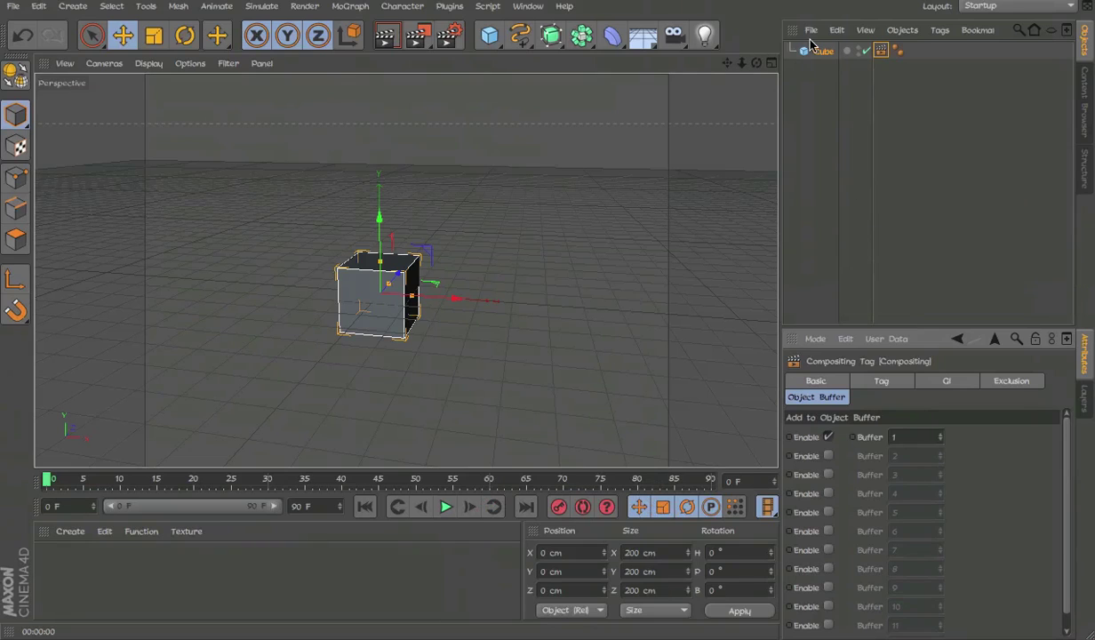
# Add a second cube with a copy of the first cube's Compositing tag, and assign it to object buffer 2 instead of 1.
pyautogui.click(495, 39)
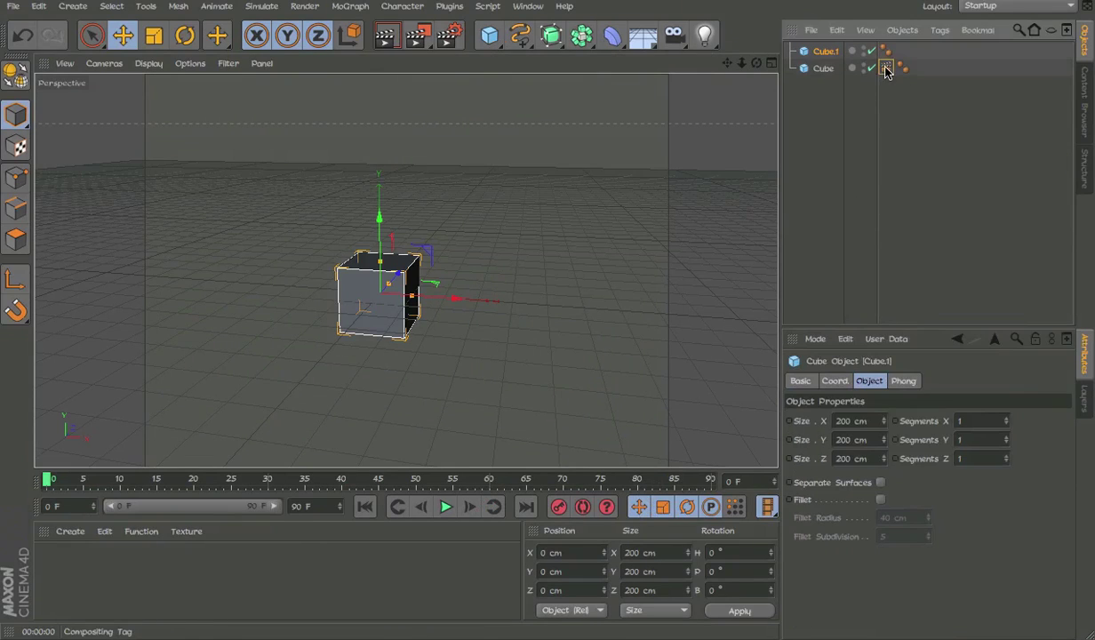
pyautogui.keyDown('ctrl'); pyautogui.moveTo(883, 54); pyautogui.dragTo(887, 55); pyautogui.keyUp('ctrl')
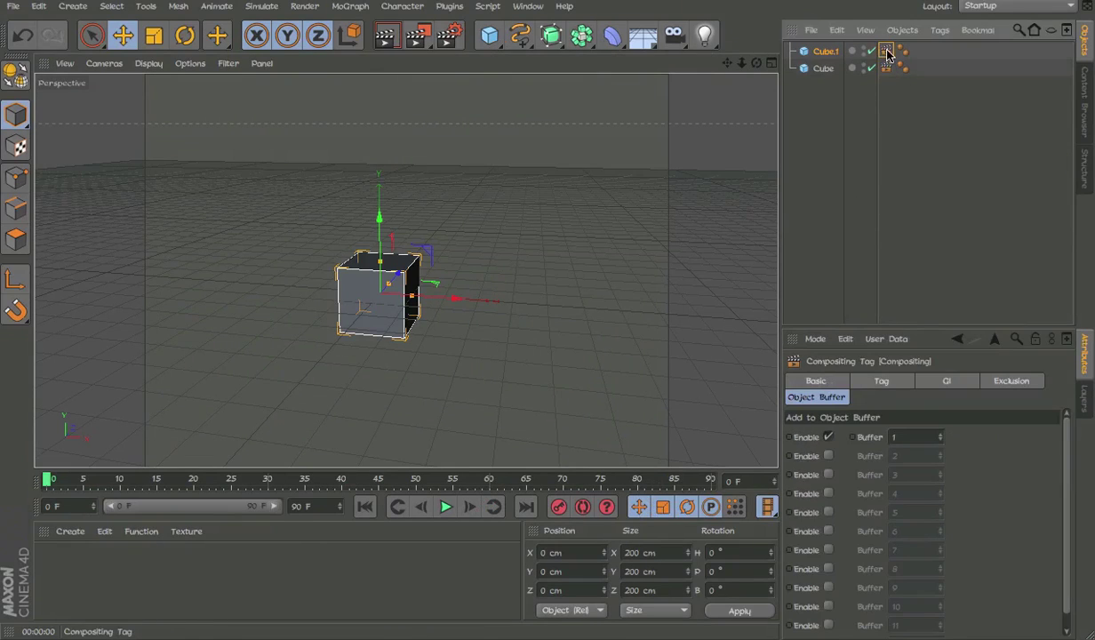
pyautogui.click(829, 436)
pyautogui.click(828, 455)
# Duplicate the second cube and enable object buffer 3 in the copy's Compositing tag.
pyautogui.click(831, 47)
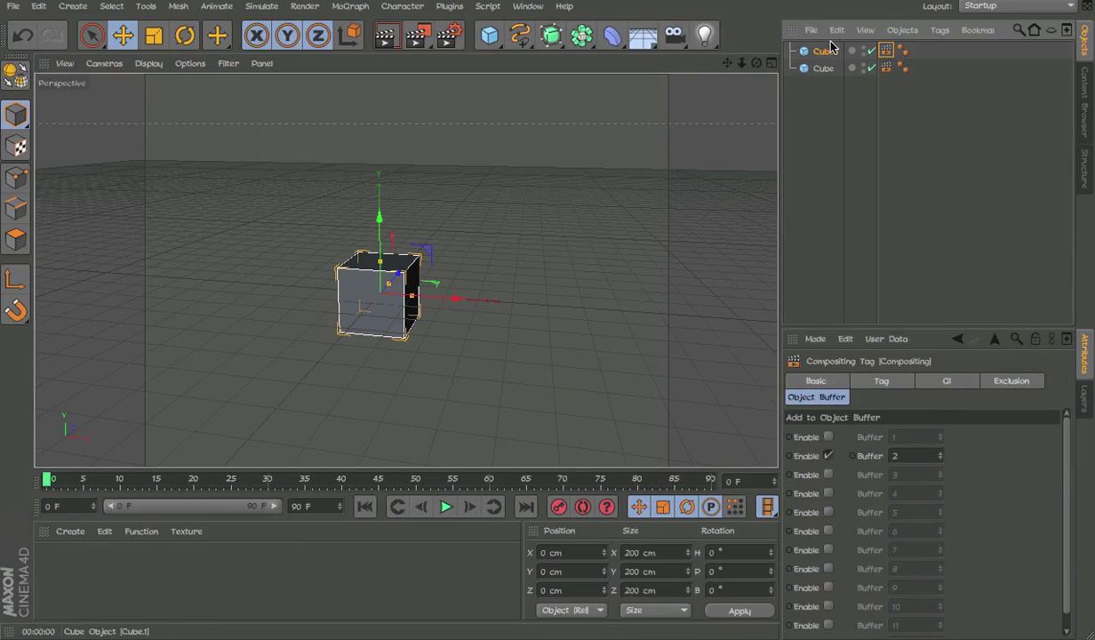
pyautogui.hotkey('ctrl', 'c')
pyautogui.hotkey('ctrl', 'v')
pyautogui.click(887, 52)
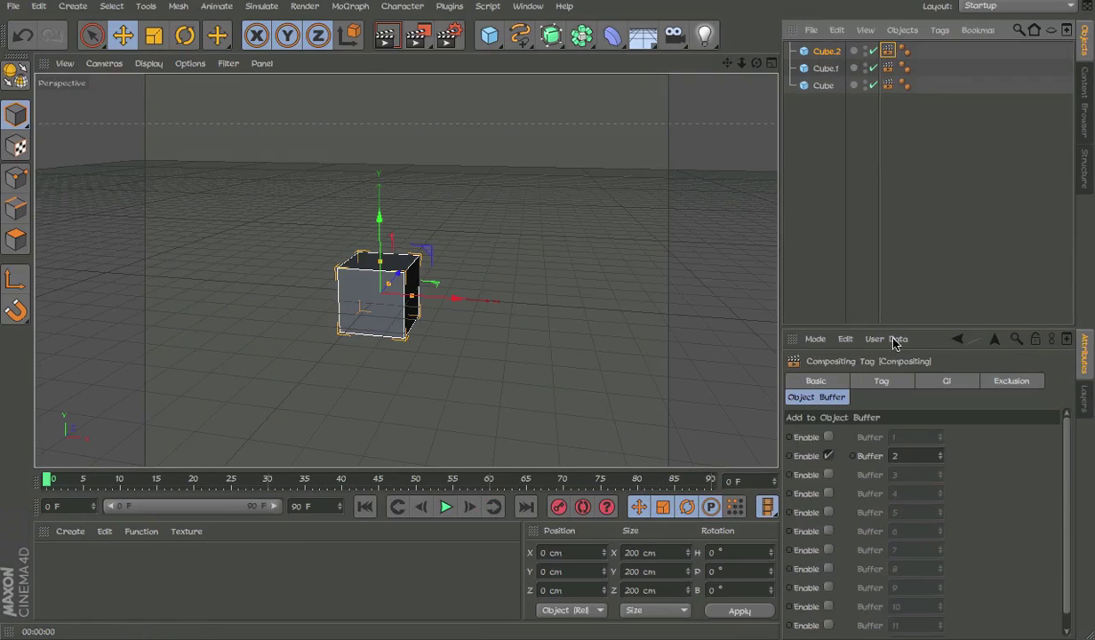
pyautogui.click(828, 474)
pyautogui.doubleClick(897, 474)
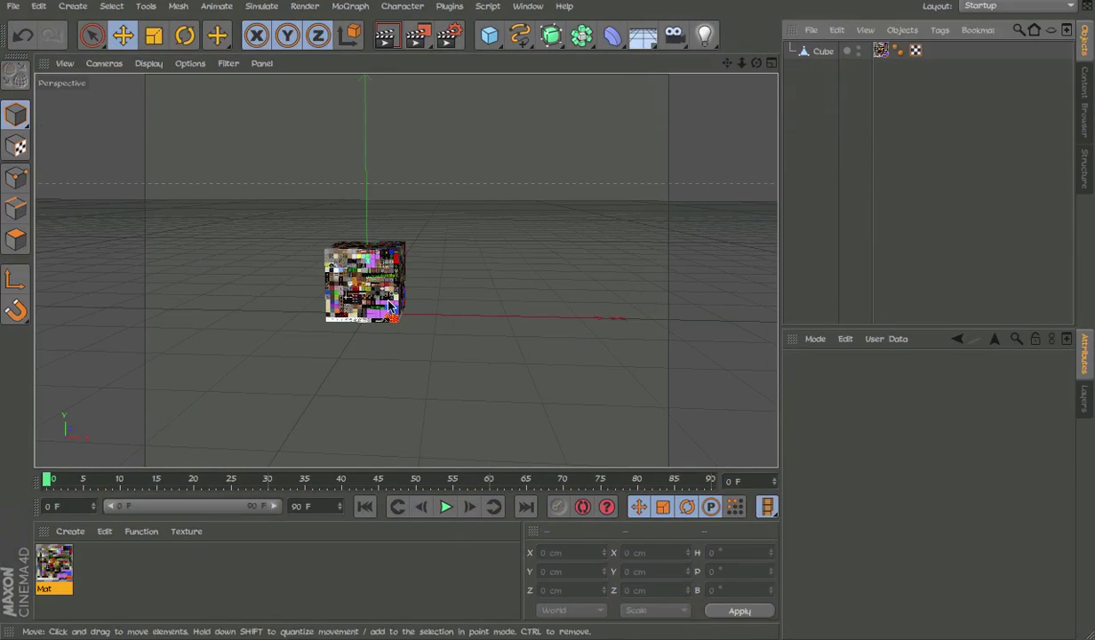
# Switch the textured cube's scene to the BP UV Edit layout.
pyautogui.keyDown('alt'); pyautogui.moveTo(389, 304); pyautogui.dragTo(446, 209); pyautogui.keyUp('alt')
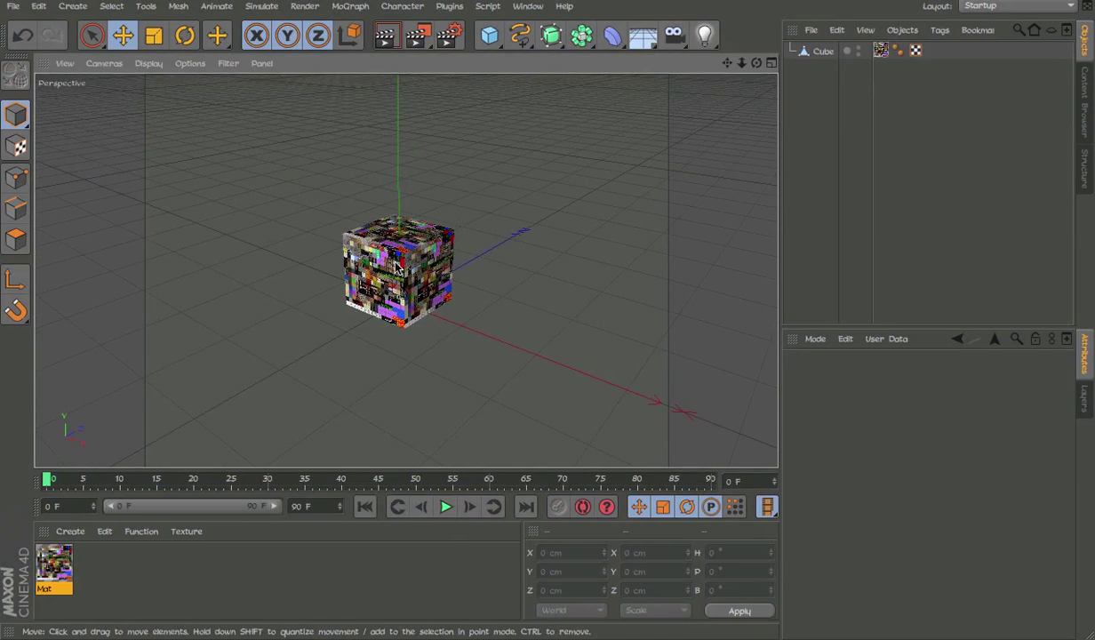
pyautogui.keyDown('alt'); pyautogui.moveTo(397, 265); pyautogui.dragTo(422, 290); pyautogui.keyUp('alt')
pyautogui.keyDown('alt'); pyautogui.moveTo(392, 225); pyautogui.dragTo(434, 255); pyautogui.keyUp('alt')
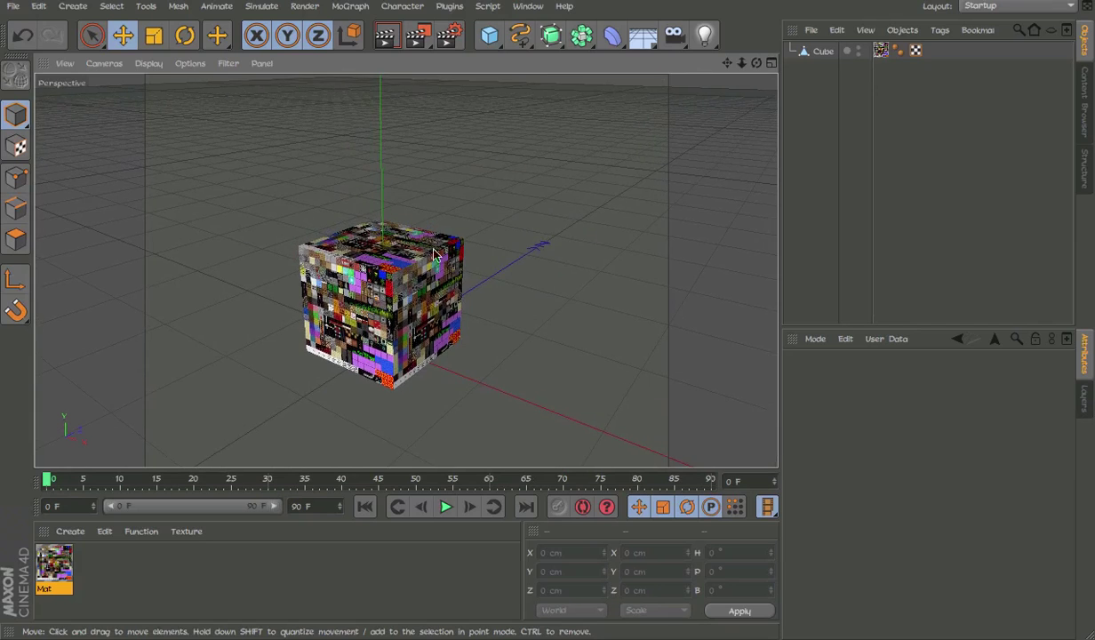
pyautogui.scroll(5, 373, 273)
pyautogui.scroll(-6, 377, 259)
pyautogui.keyDown('alt'); pyautogui.moveTo(374, 259); pyautogui.dragTo(346, 265, button='middle'); pyautogui.keyUp('alt')
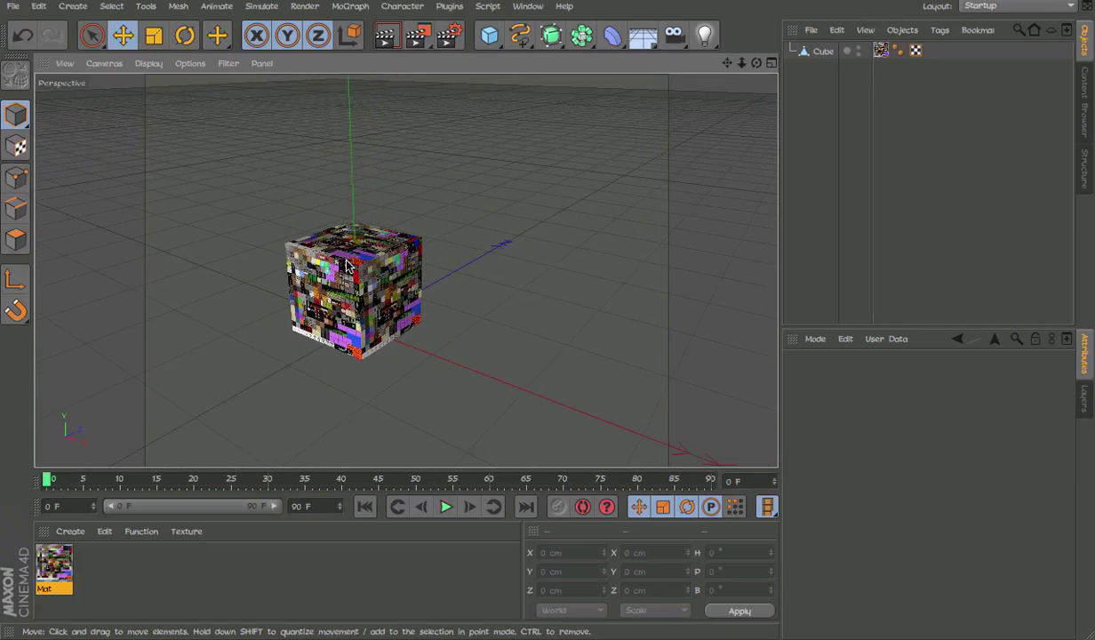
pyautogui.scroll(2, 373, 258)
pyautogui.click(1040, 5)
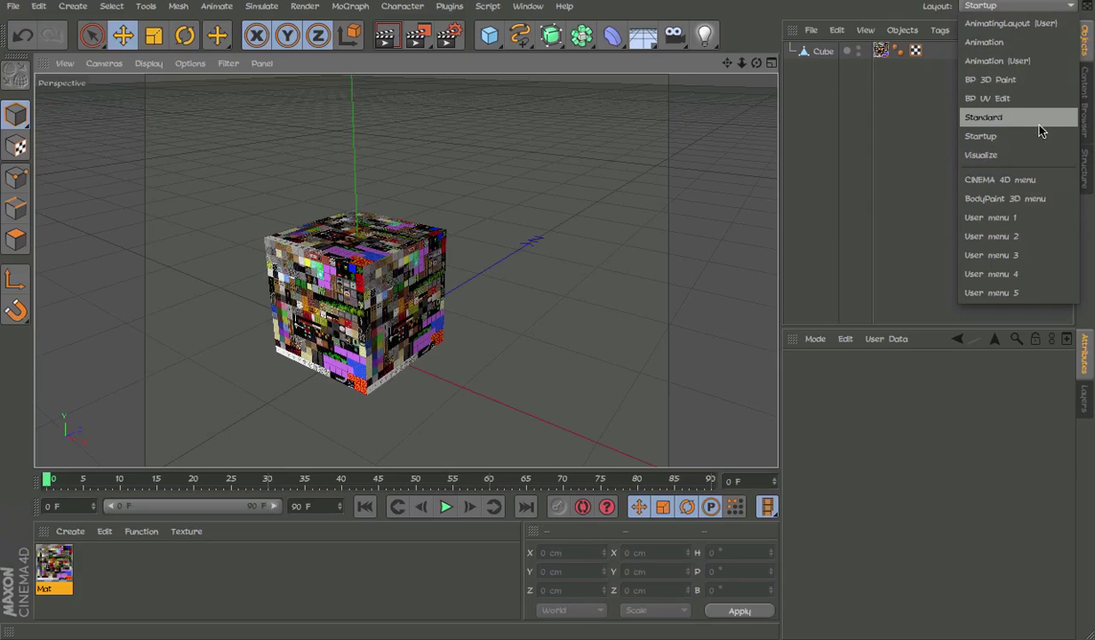
pyautogui.click(992, 101)
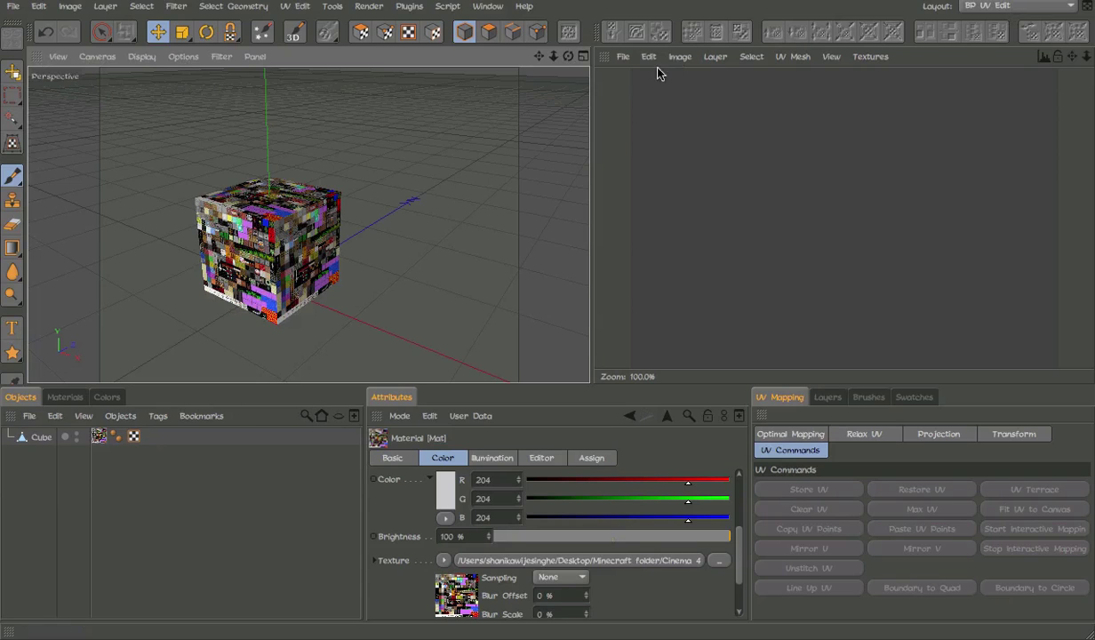
# Open TerrainDefault.png from the PNG folder inside the Cinema 4D folder as a texture in the UV view.
pyautogui.click(623, 56)
pyautogui.click(640, 101)
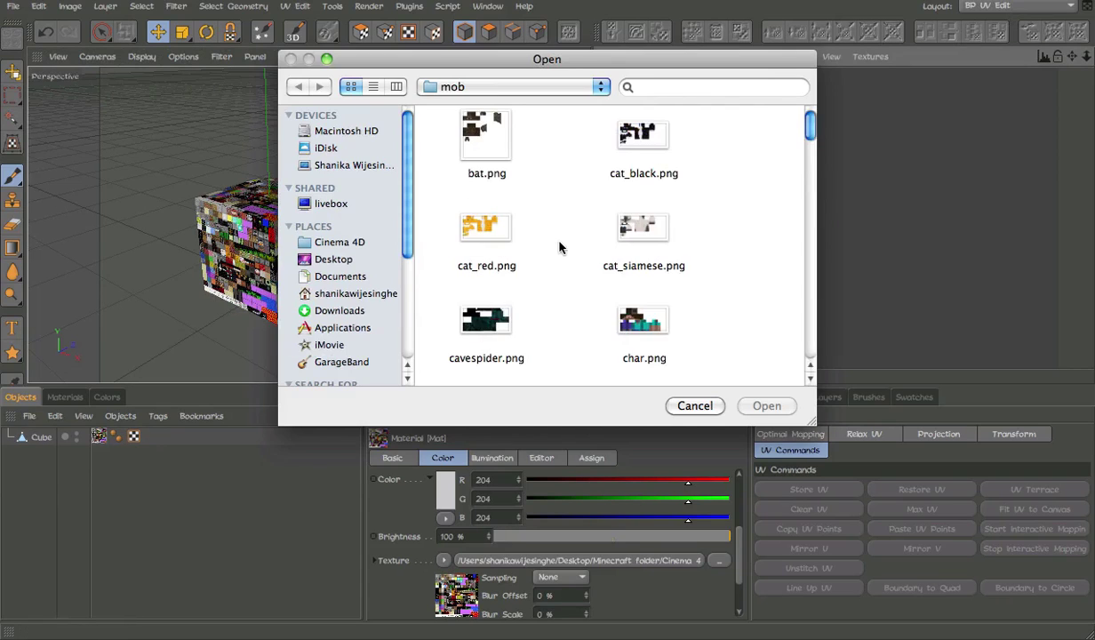
pyautogui.scroll(-15, 559, 247)
pyautogui.scroll(3, 525, 281)
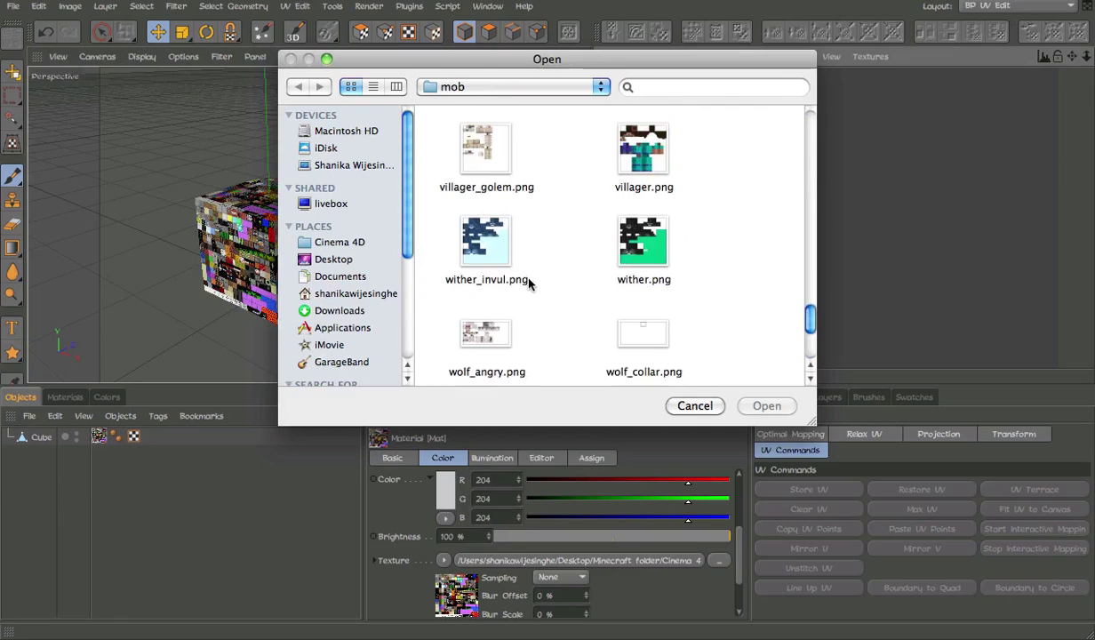
pyautogui.click(355, 259)
pyautogui.click(347, 276)
pyautogui.click(346, 259)
pyautogui.click(347, 242)
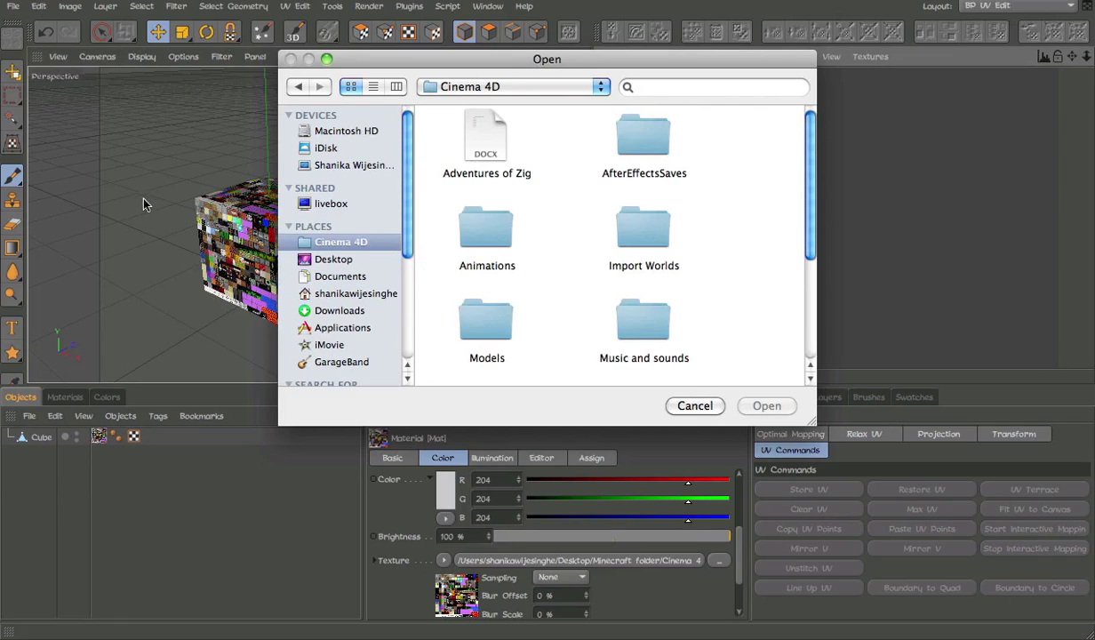
pyautogui.scroll(-5, 639, 298)
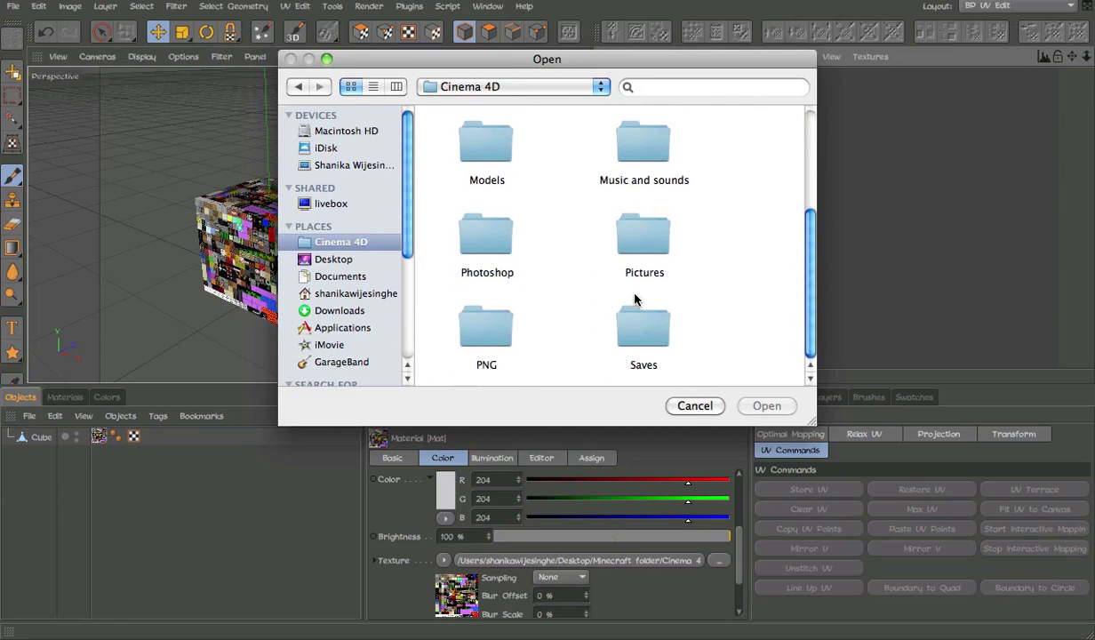
pyautogui.doubleClick(479, 321)
pyautogui.scroll(-2, 587, 320)
pyautogui.click(463, 238)
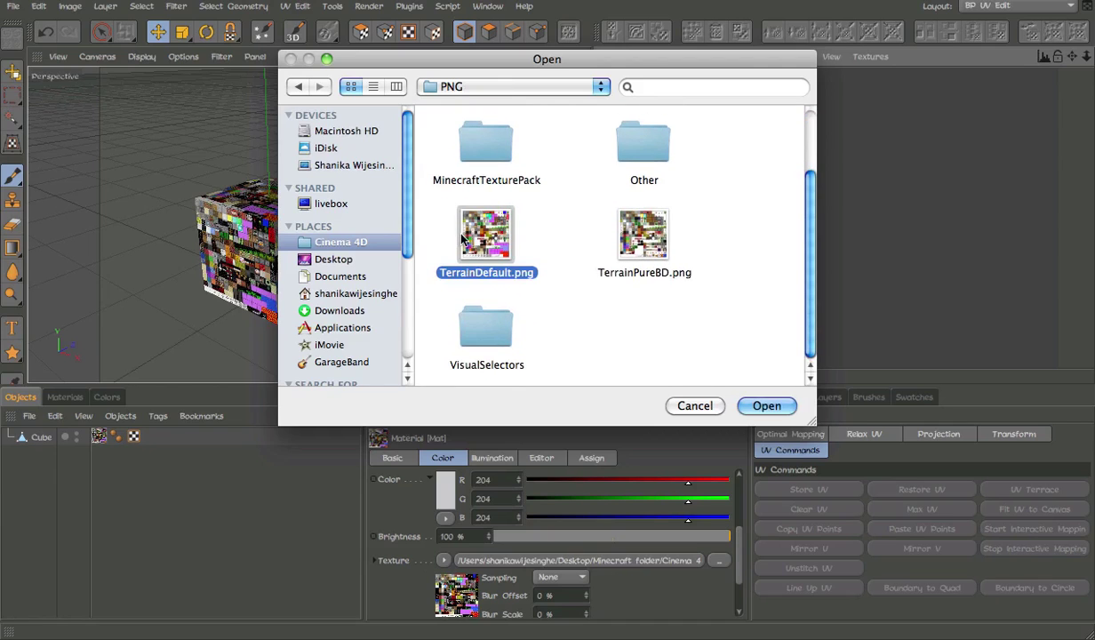
pyautogui.doubleClick(478, 228)
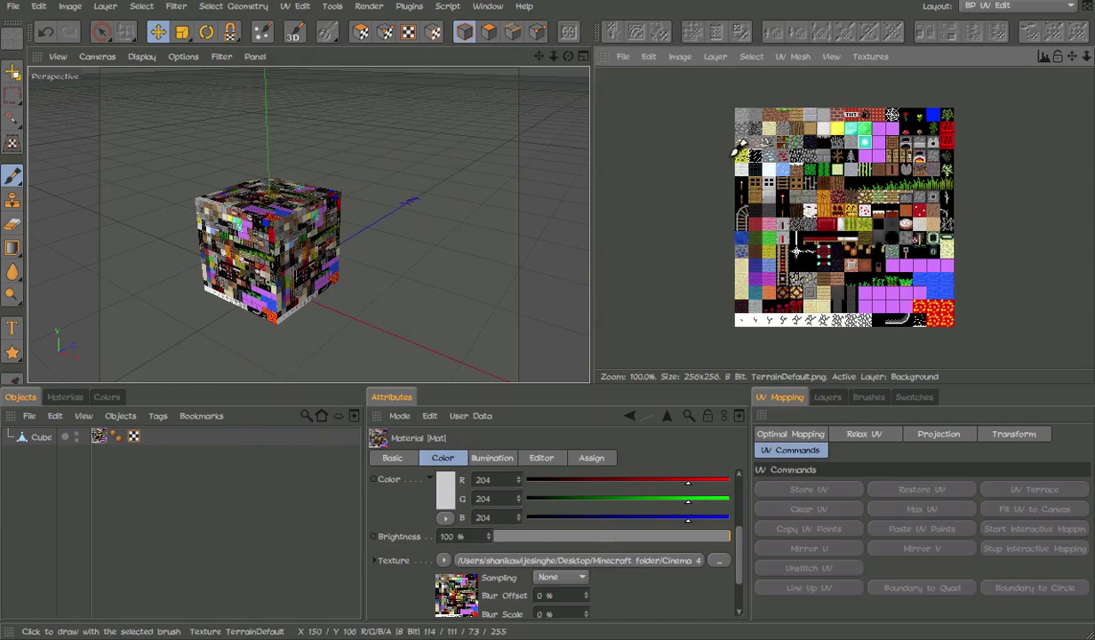
# Select all of the cube's UV polygons with the Move tool and turn on Move and Scale quantizing at 3.125 %.
pyautogui.scroll(3, 789, 276)
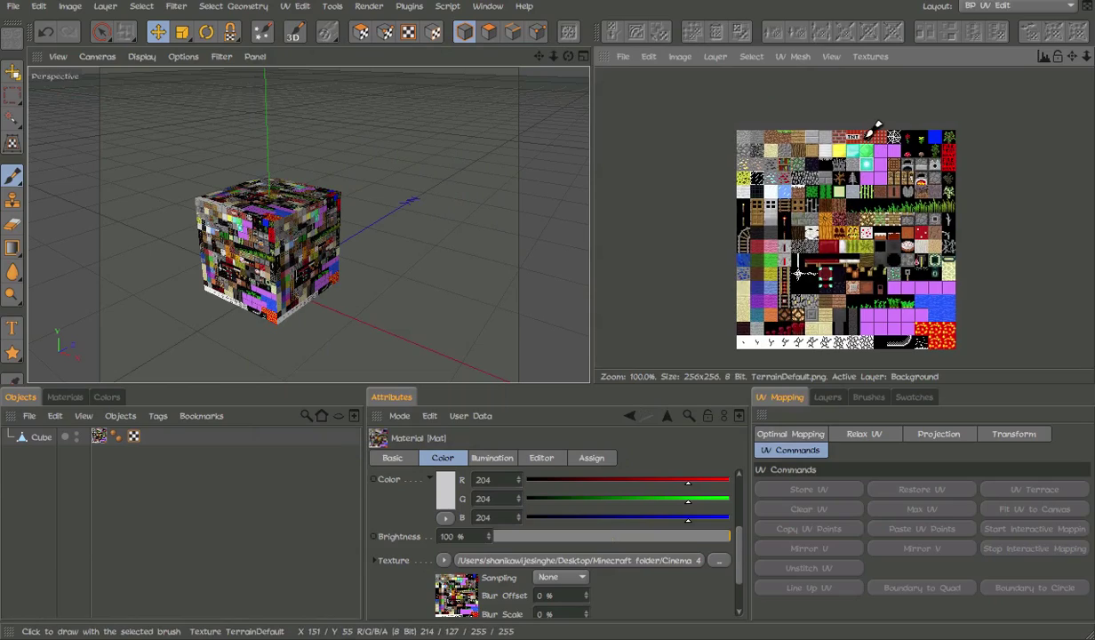
pyautogui.scroll(5, 786, 289)
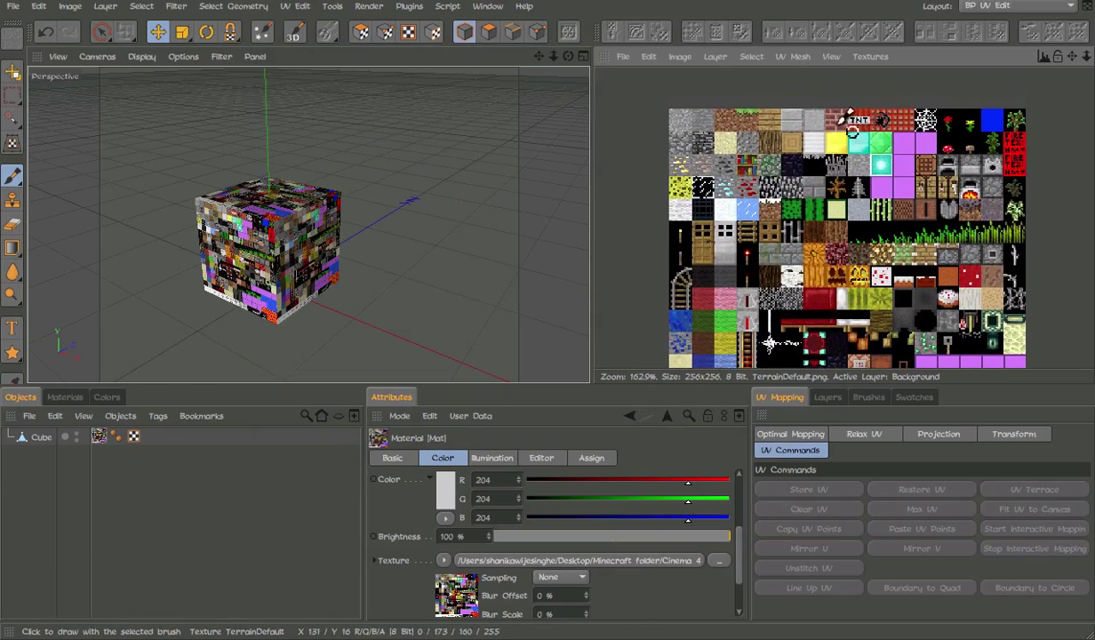
pyautogui.scroll(2, 794, 156)
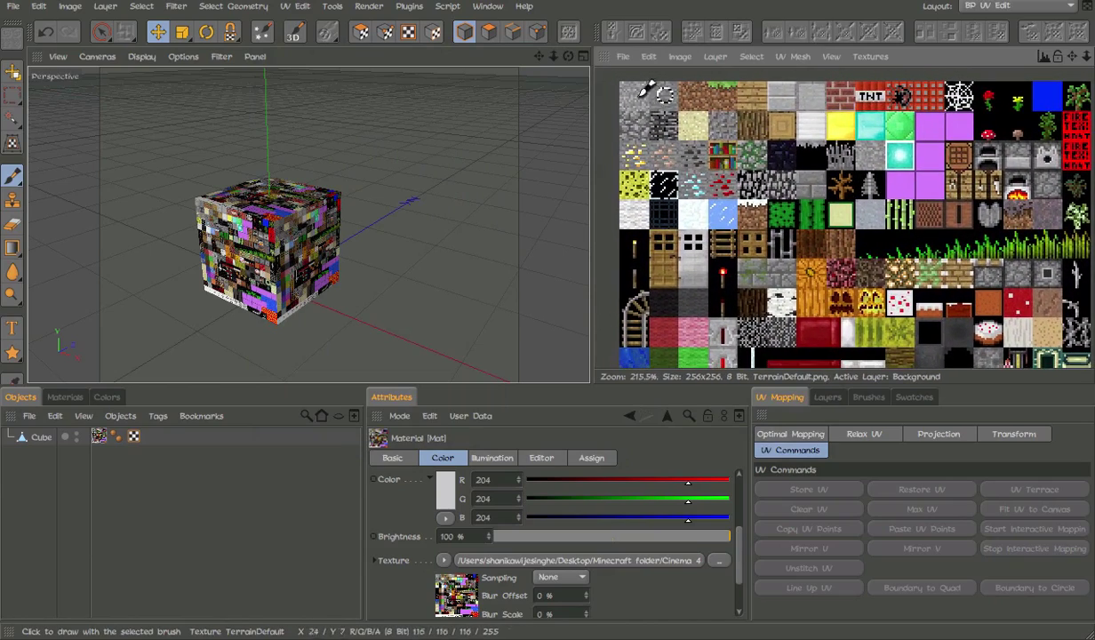
pyautogui.click(41, 437)
pyautogui.click(360, 32)
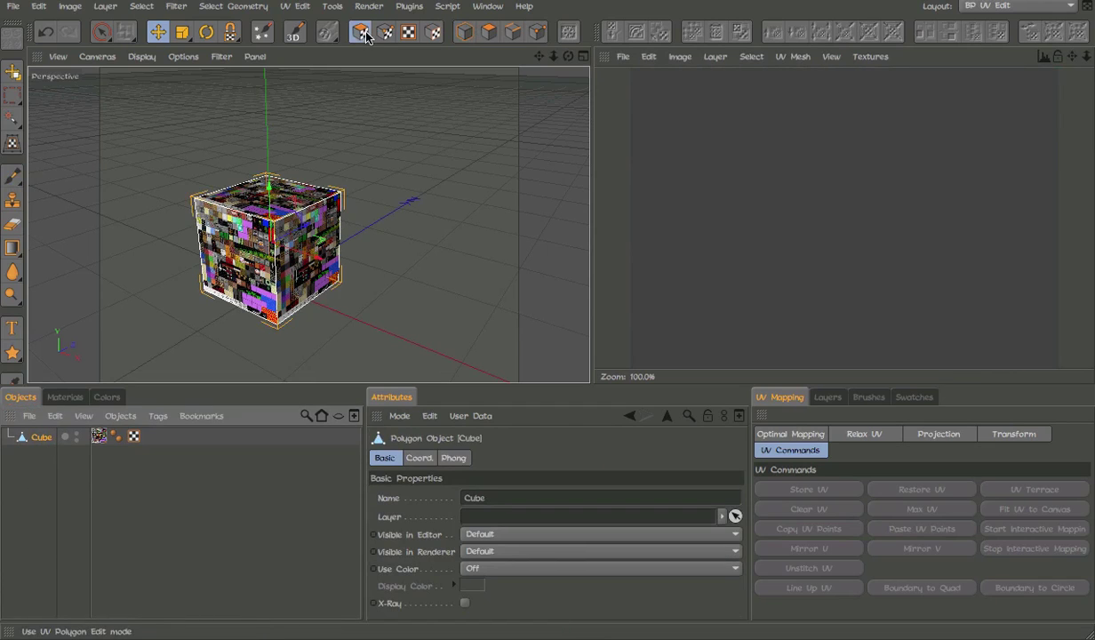
pyautogui.hotkey('ctrl', 'a')
pyautogui.press('e')
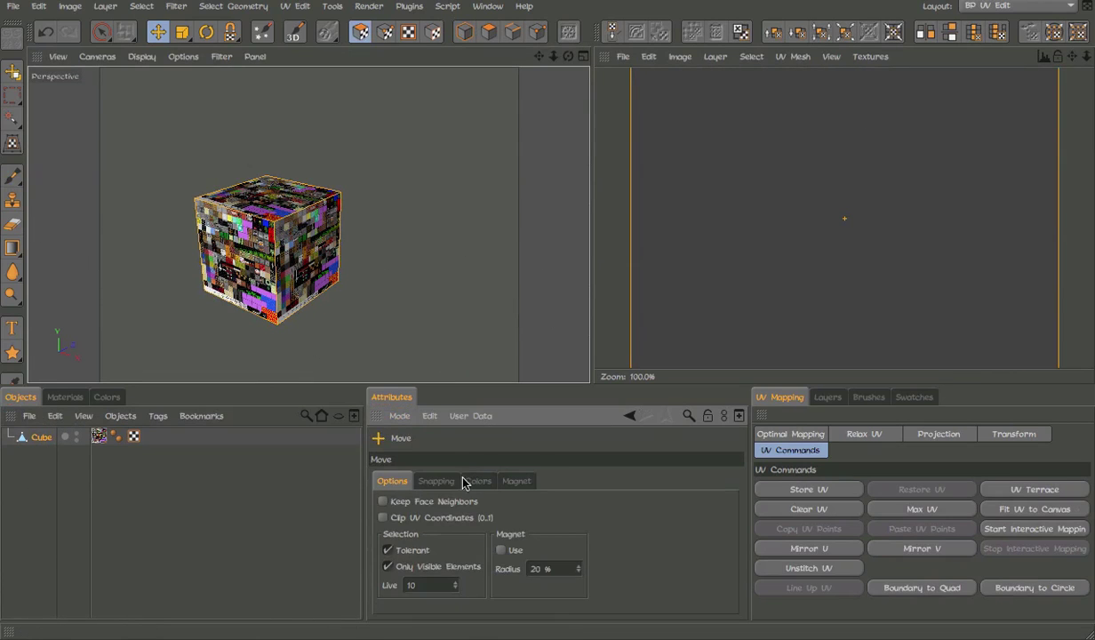
pyautogui.click(450, 482)
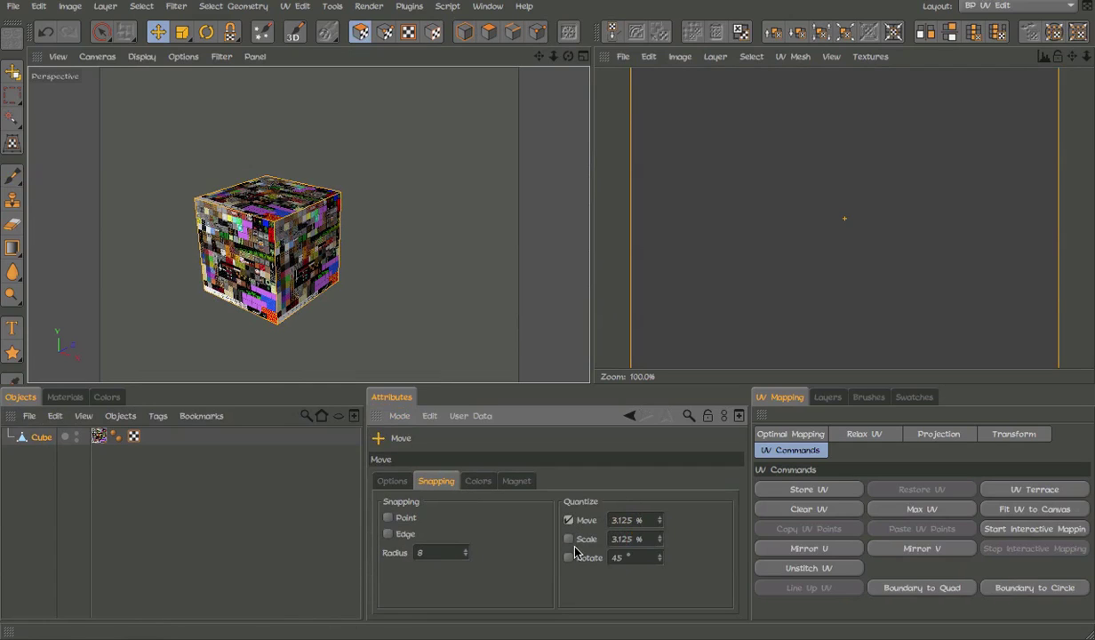
# Show TerrainDefault.png on the UV canvas, then scale and move the cube's UVs onto the black glass tile with diagonal white streaks.
pyautogui.click(873, 57)
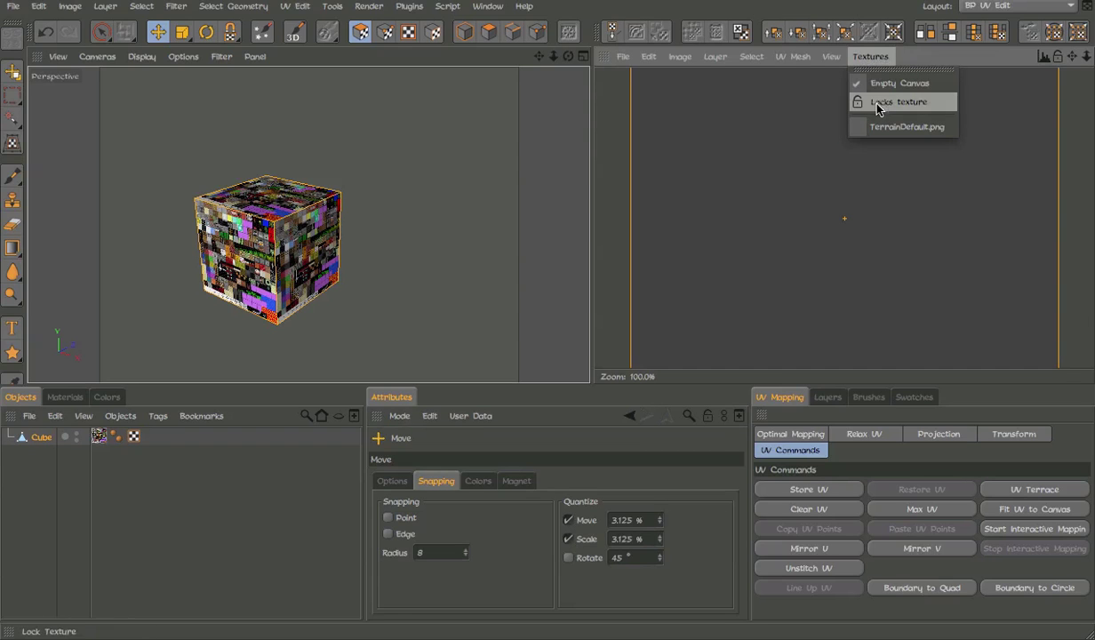
pyautogui.click(858, 124)
pyautogui.moveTo(880, 160); pyautogui.dragTo(790, 248)
pyautogui.moveTo(824, 152); pyautogui.dragTo(658, 232)
pyautogui.press('t')
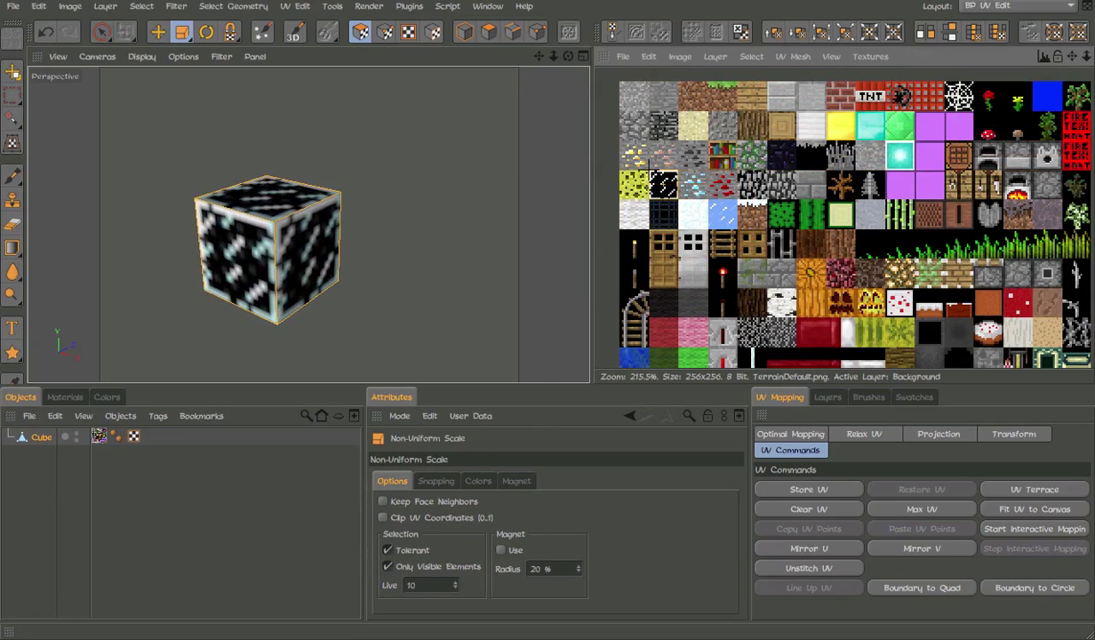
# Open the Mat material and copy the texture of its Color channel.
pyautogui.click(65, 397)
pyautogui.doubleClick(11, 485)
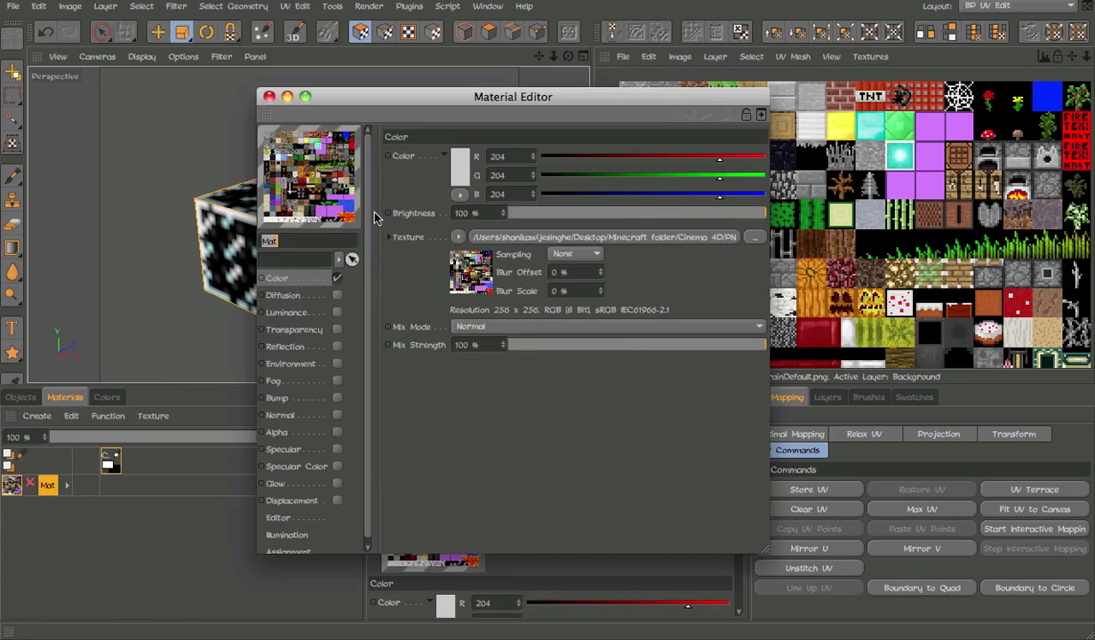
pyautogui.rightClick(411, 215)
pyautogui.click(410, 215)
pyautogui.rightClick(409, 235)
pyautogui.click(451, 289)
# Enable the material's Alpha channel, paste the copied texture into it and close the Material Editor.
pyautogui.click(337, 431)
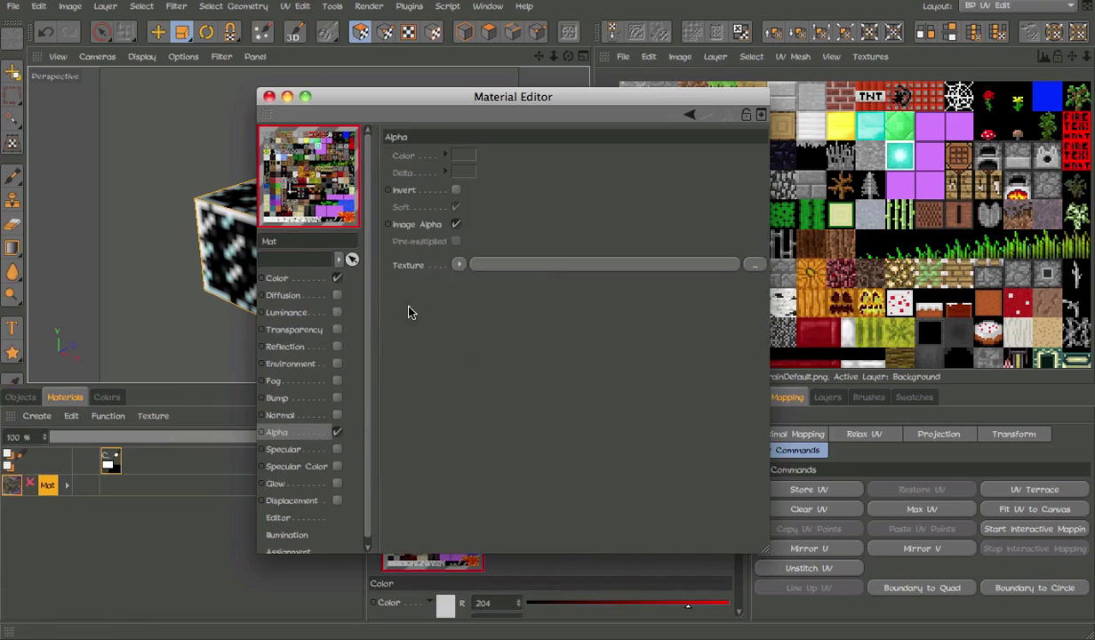
pyautogui.rightClick(433, 264)
pyautogui.click(471, 340)
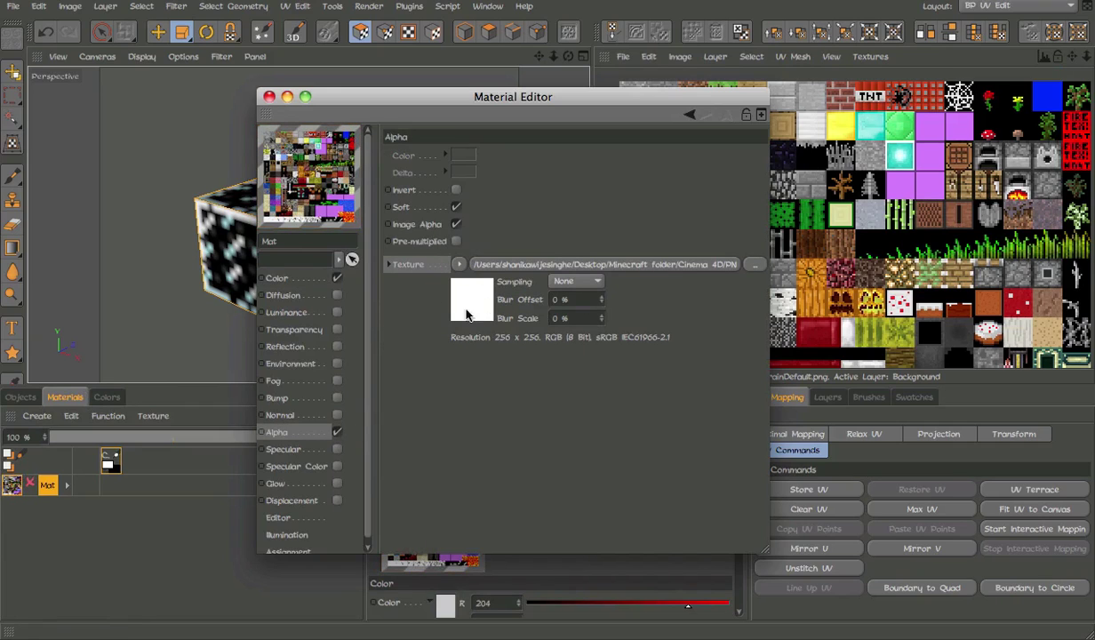
pyautogui.click(269, 96)
# Examine the glass-textured cube from another angle and the surrounding tiles in the texture view.
pyautogui.scroll(5, 288, 245)
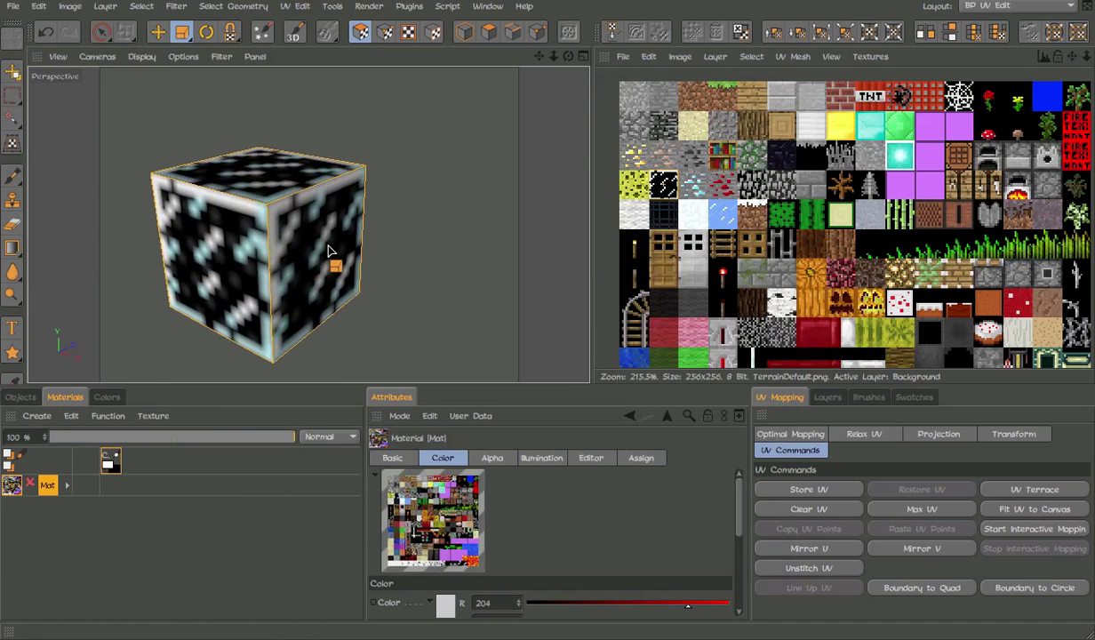
pyautogui.keyDown('alt'); pyautogui.moveTo(329, 252); pyautogui.dragTo(397, 215); pyautogui.keyUp('alt')
pyautogui.keyDown('alt'); pyautogui.moveTo(782, 135); pyautogui.dragTo(775, 159, button='middle'); pyautogui.keyUp('alt')
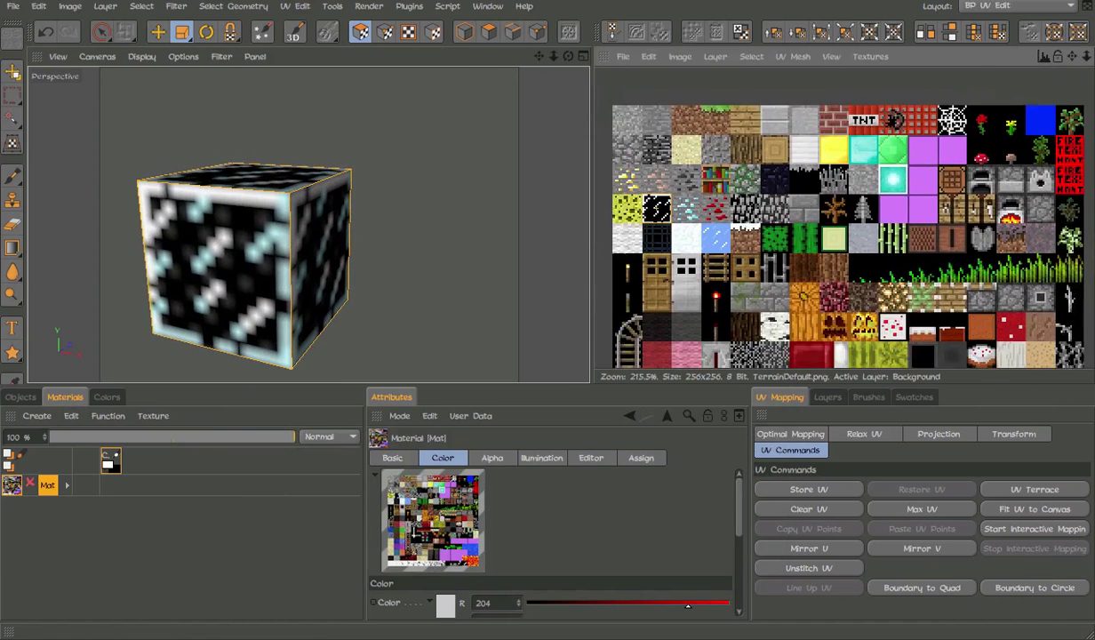
# Render the view of the glass-textured cube from a new angle.
pyautogui.keyDown('alt'); pyautogui.moveTo(752, 249); pyautogui.dragTo(761, 201, button='middle'); pyautogui.keyUp('alt')
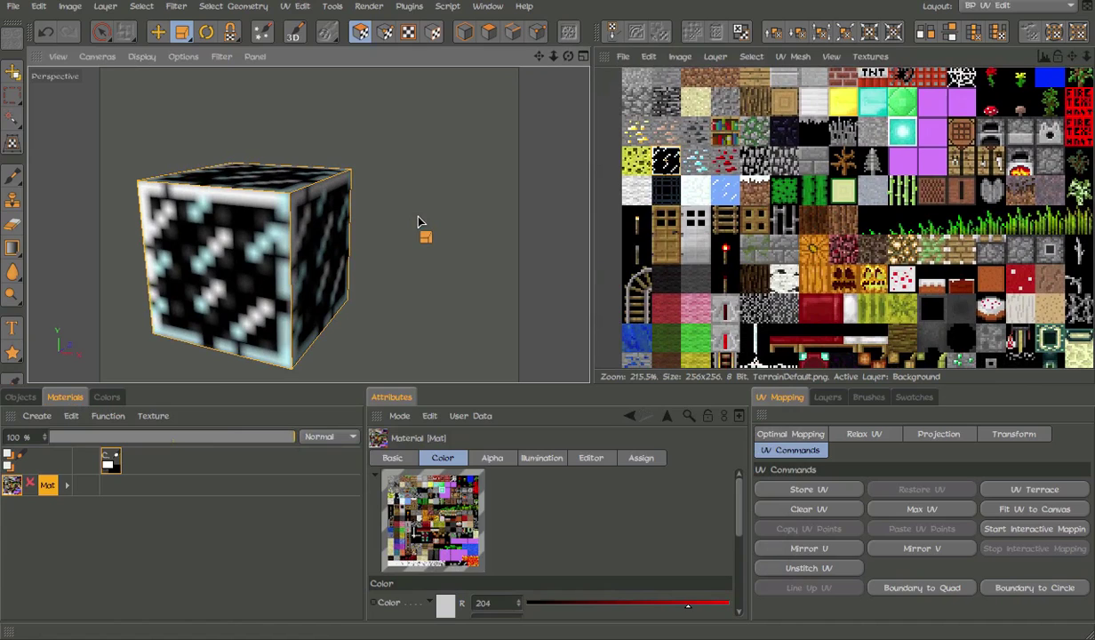
pyautogui.press('super+e')
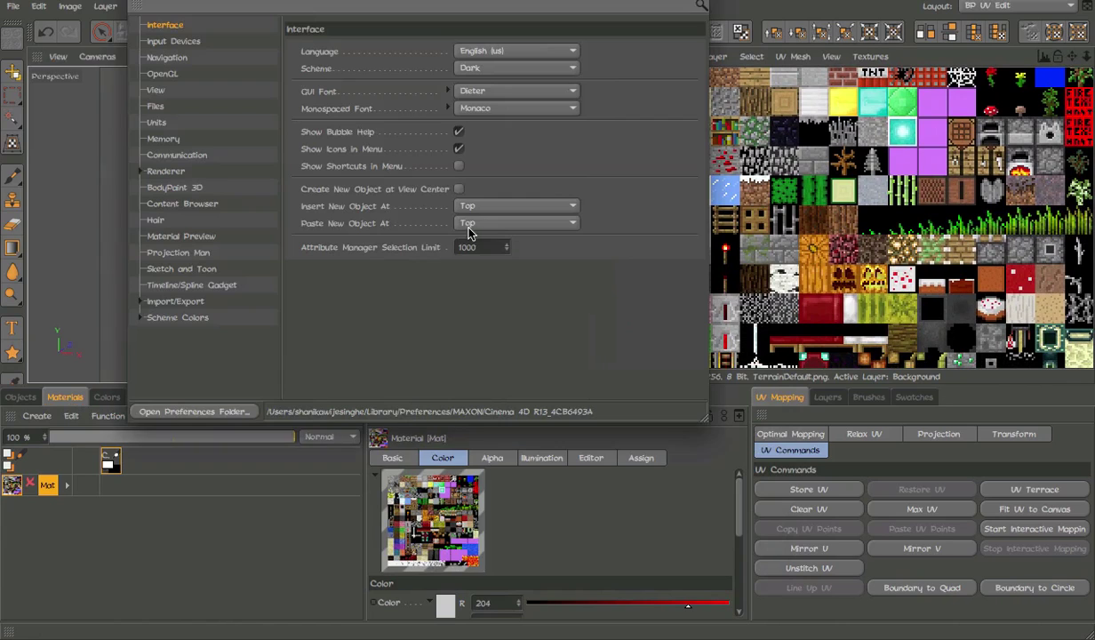
pyautogui.click(134, 6)
pyautogui.keyDown('alt'); pyautogui.moveTo(297, 233); pyautogui.dragTo(305, 287); pyautogui.keyUp('alt')
pyautogui.press('super+r')
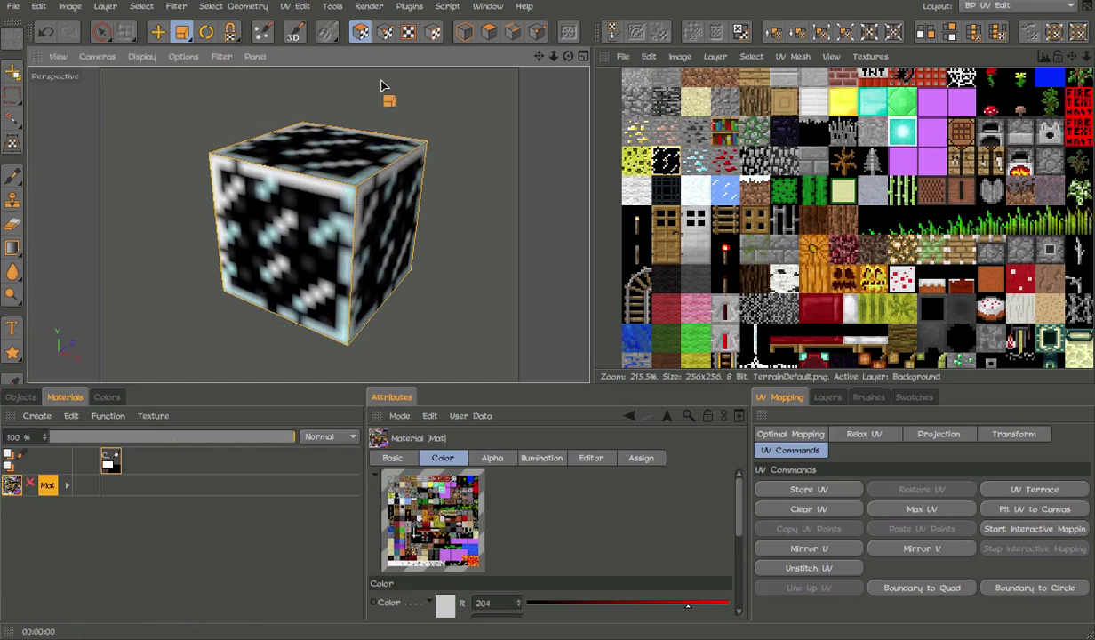
# Add a Plane object to the cube's scene and render the view.
pyautogui.click(330, 7)
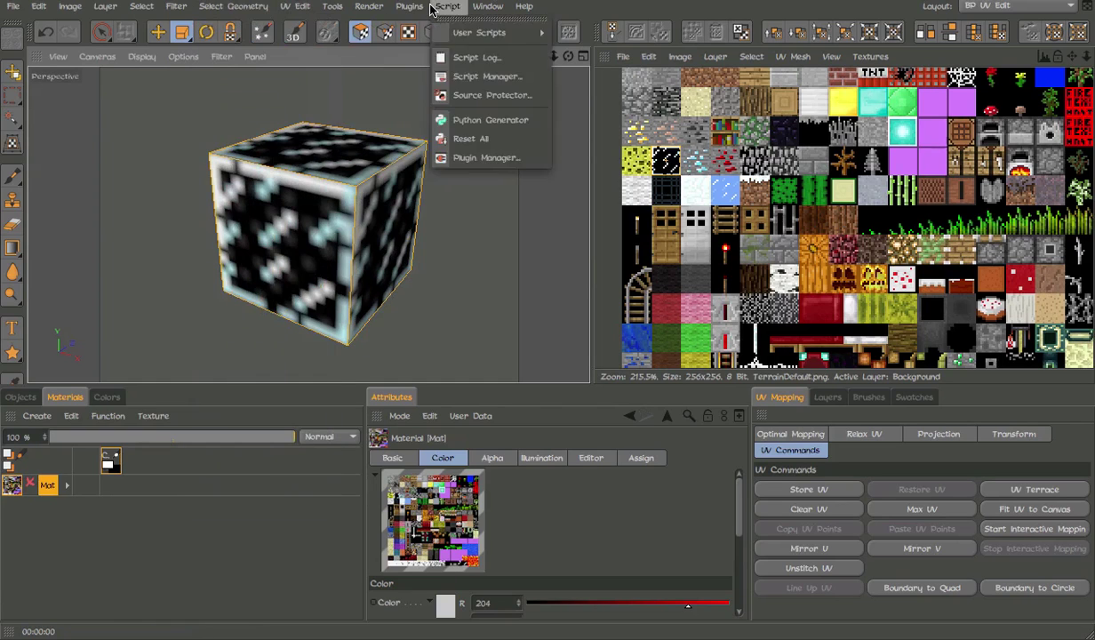
pyautogui.moveTo(319, 7)
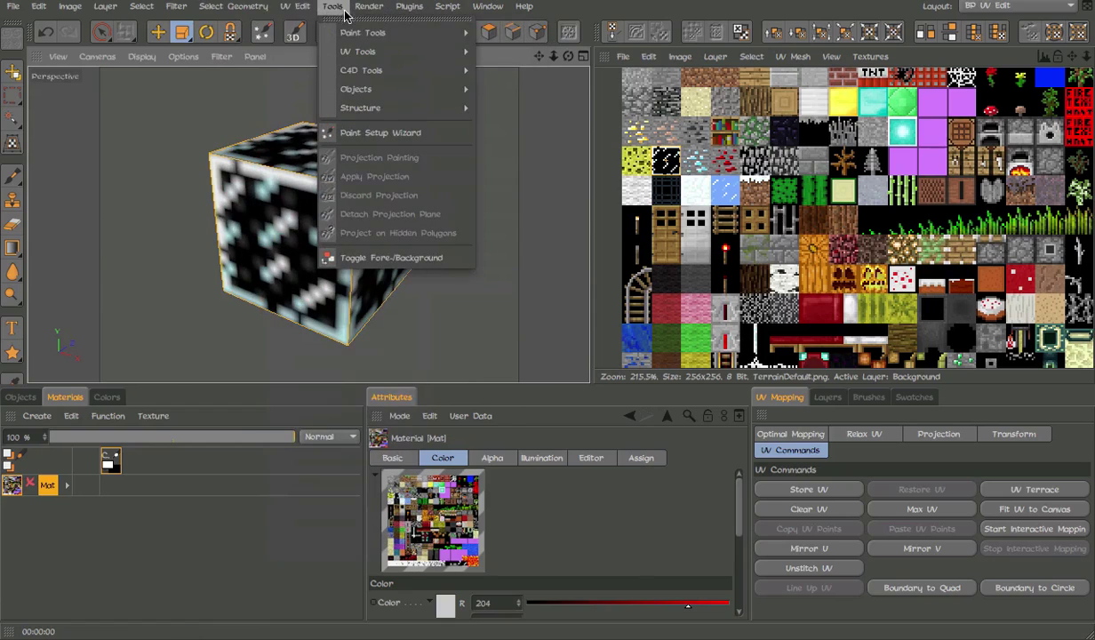
pyautogui.moveTo(360, 88)
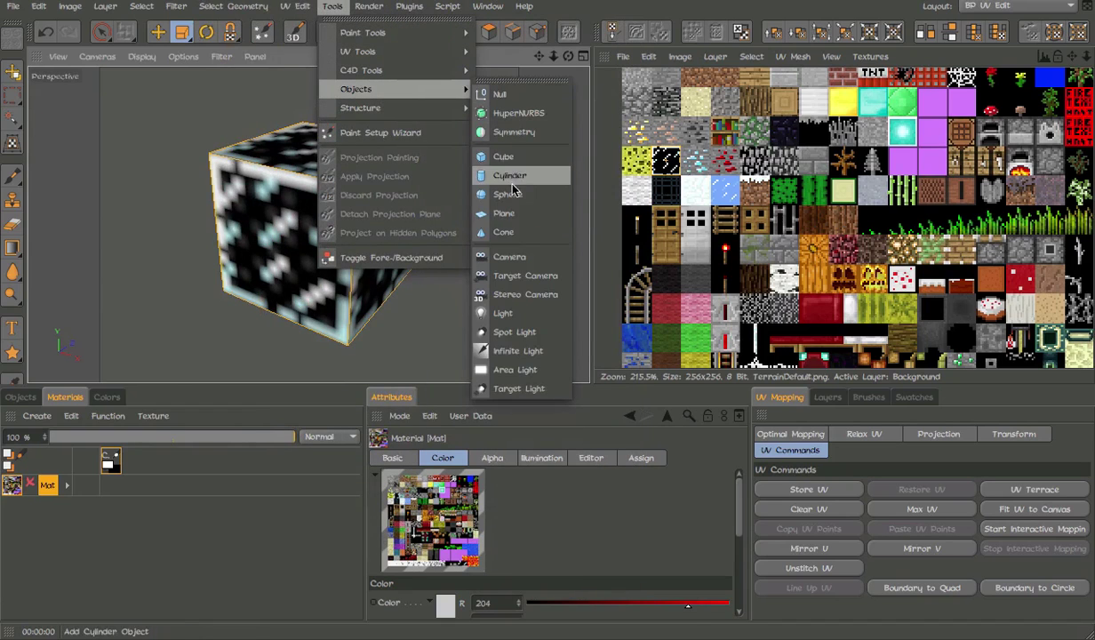
pyautogui.click(504, 213)
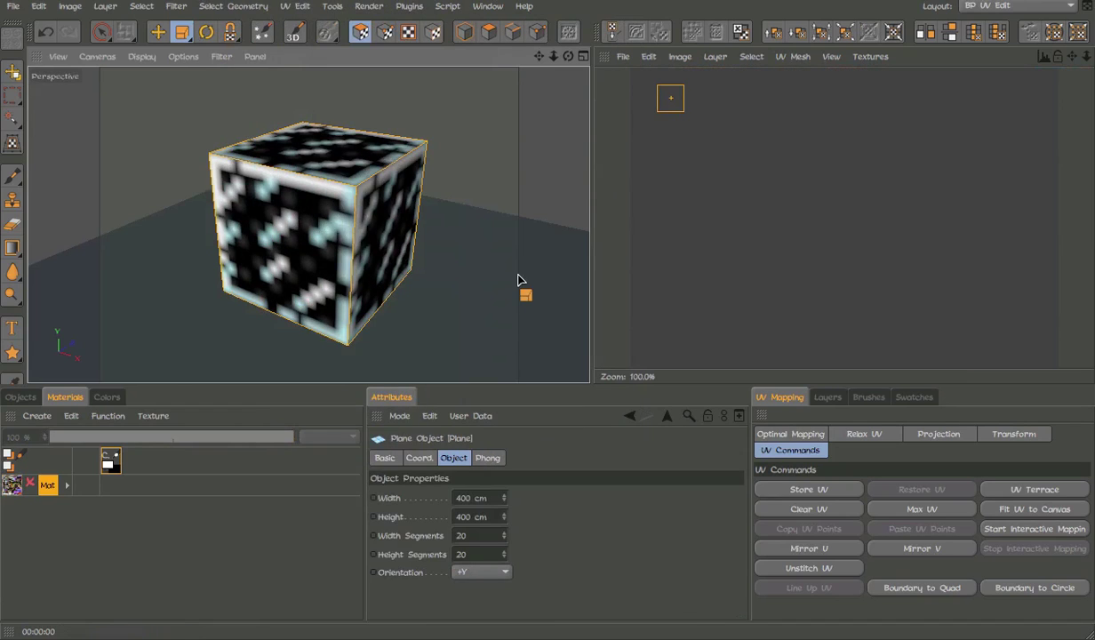
pyautogui.hotkey('ctrl', 'r')
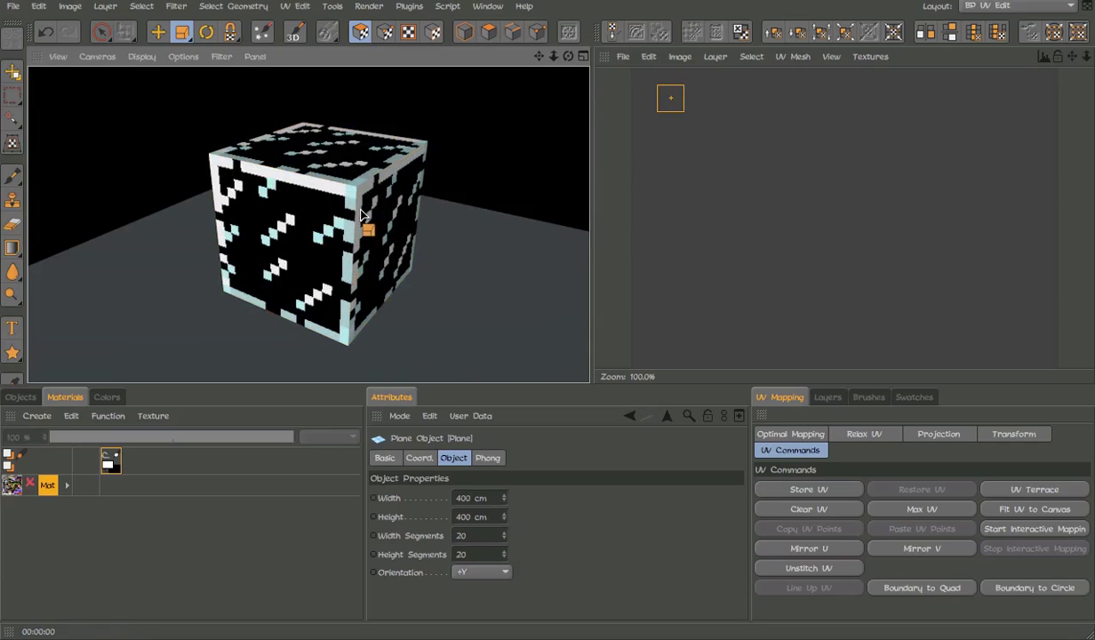
# Close all textures open in the texture view and render the cube on the plane again.
pyautogui.click(745, 190)
pyautogui.click(625, 57)
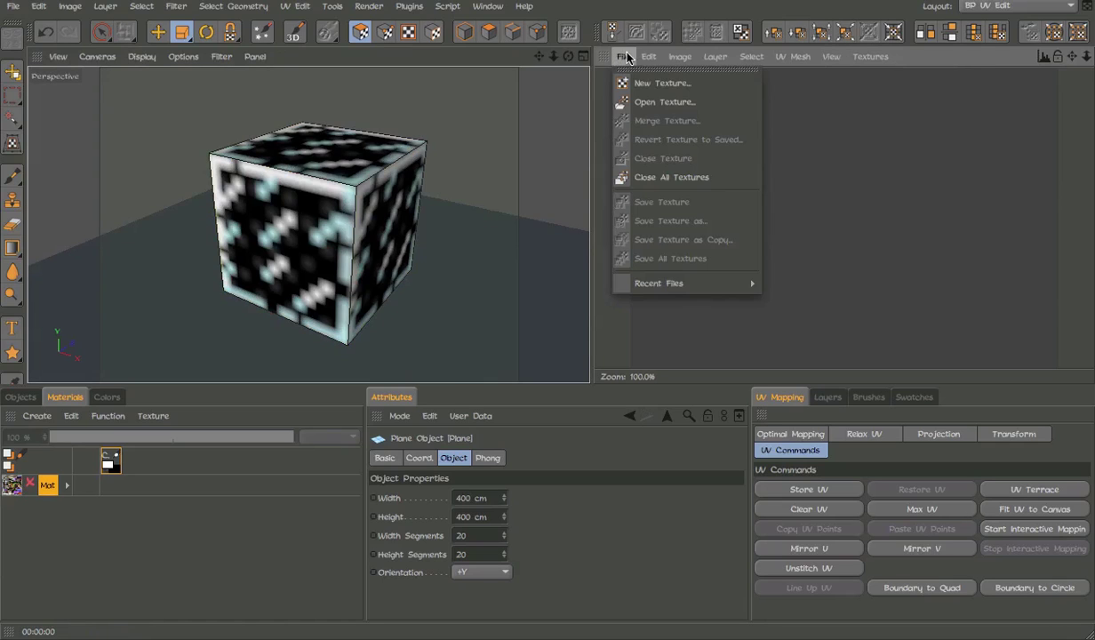
pyautogui.click(671, 177)
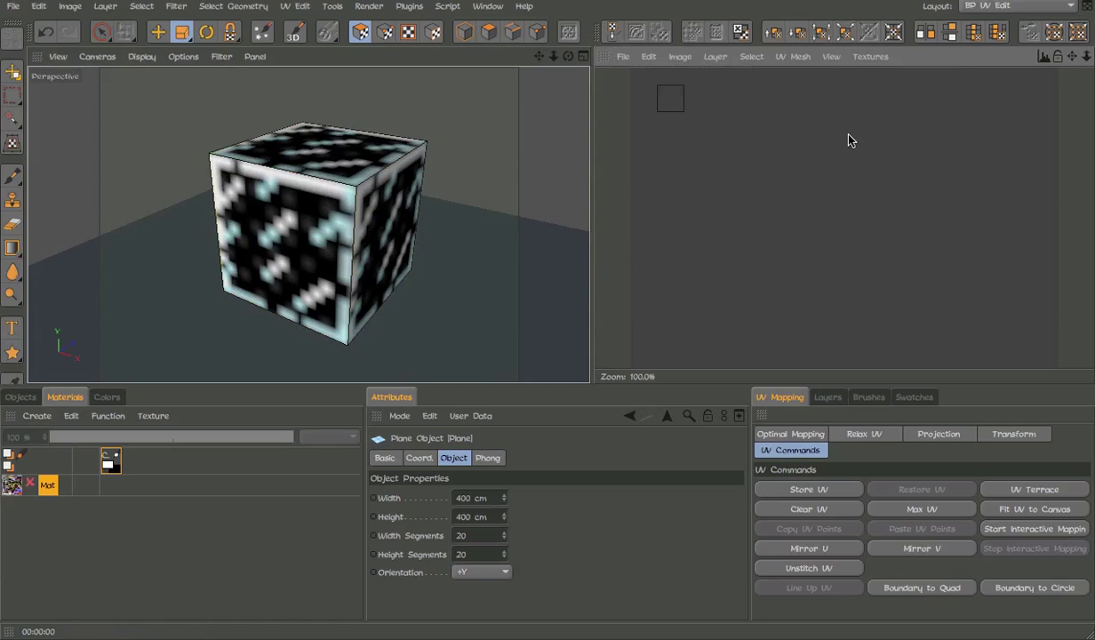
pyautogui.hotkey('ctrl', 'r')
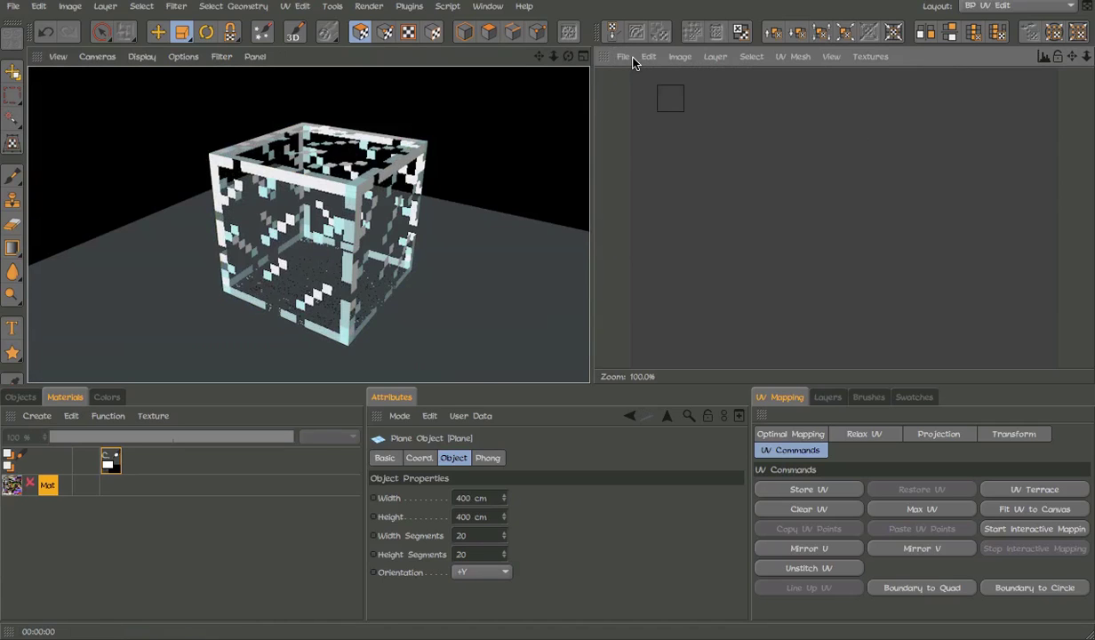
# Reopen TerrainDefault.png in the texture view and check the list of open textures.
pyautogui.click(433, 322)
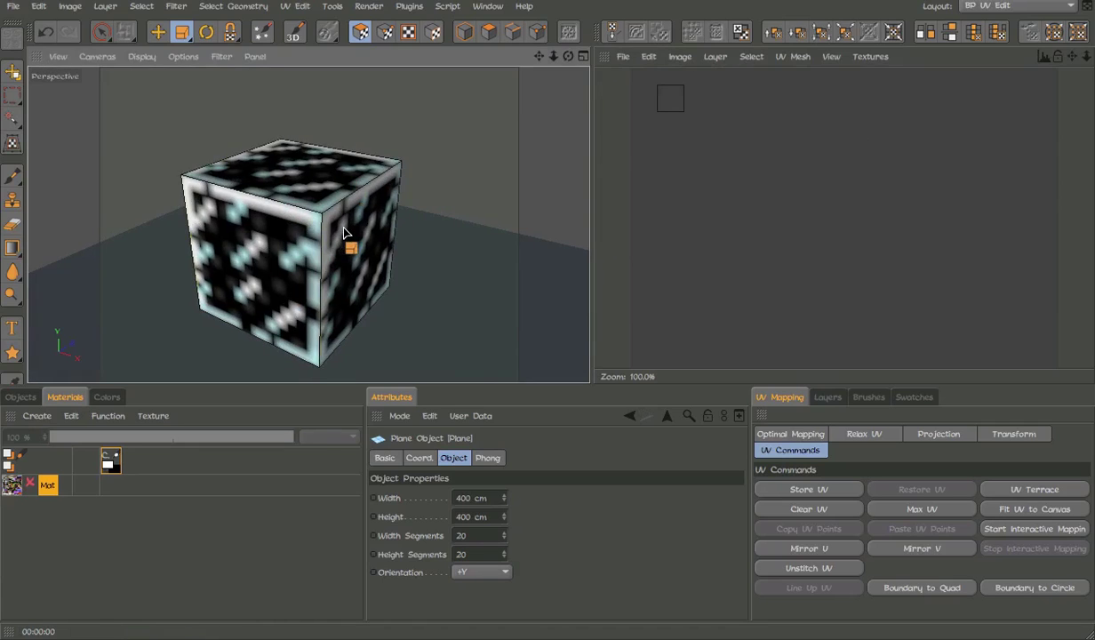
pyautogui.click(634, 56)
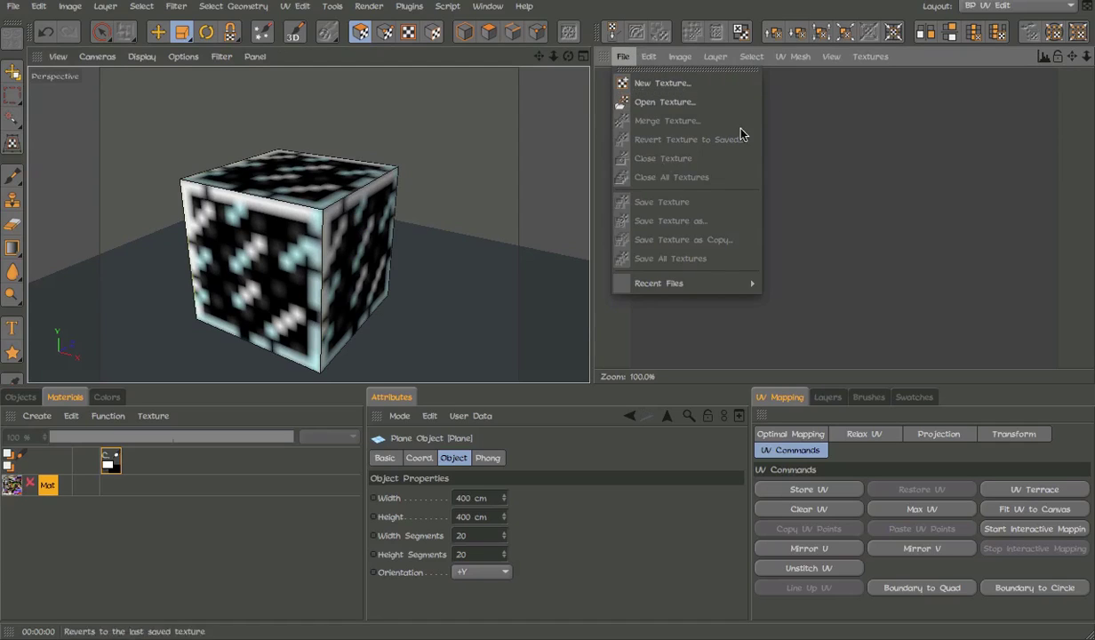
pyautogui.click(794, 107)
pyautogui.click(649, 56)
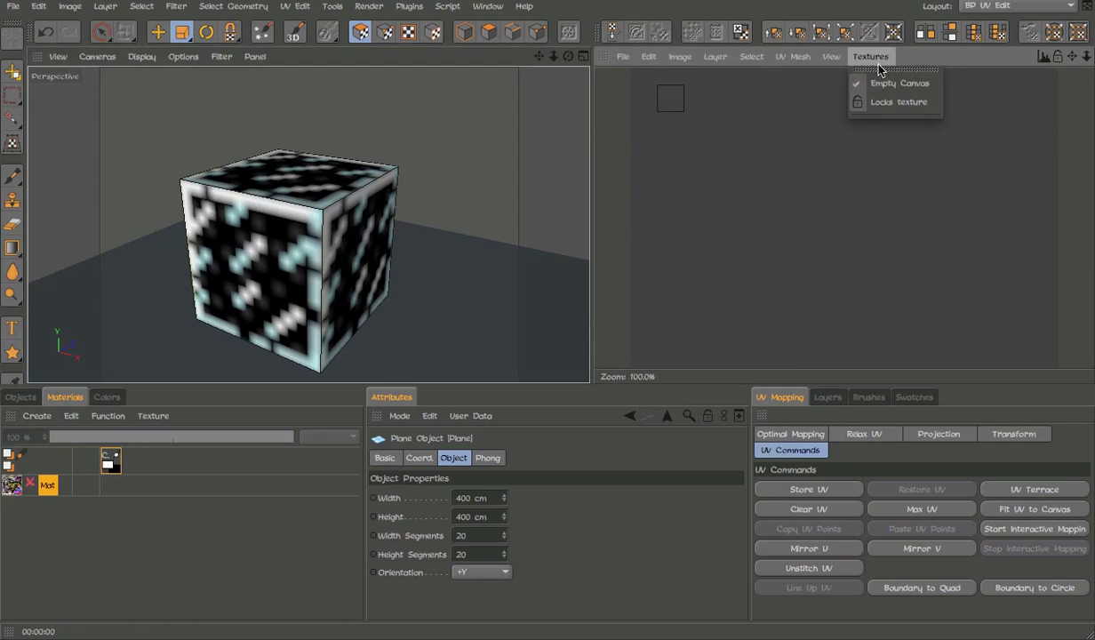
pyautogui.moveTo(859, 60)
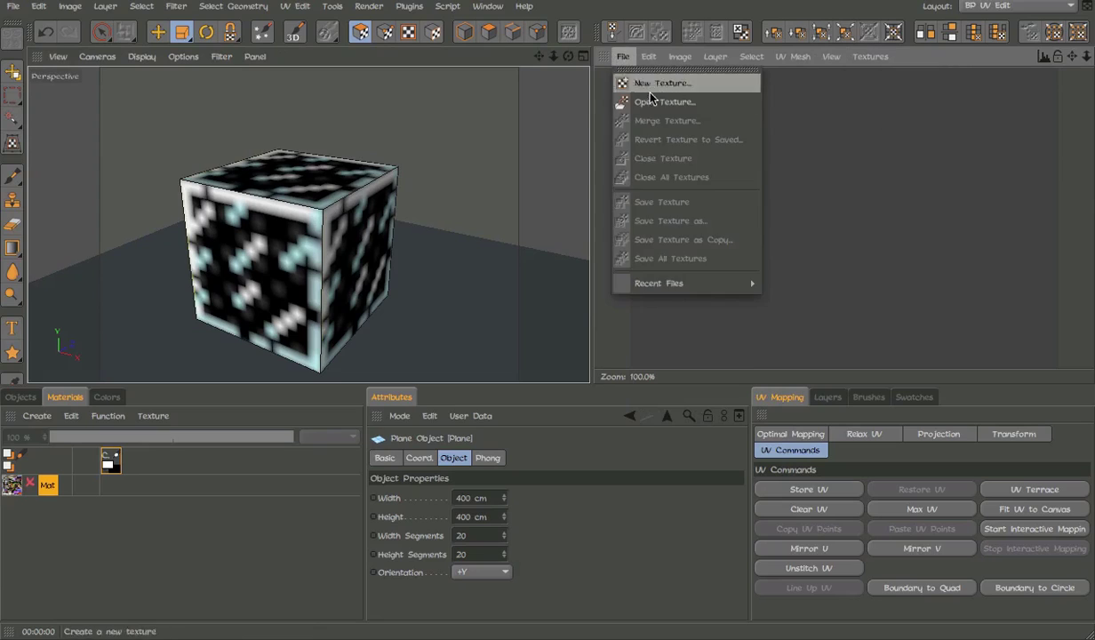
pyautogui.click(640, 102)
pyautogui.doubleClick(475, 334)
pyautogui.click(870, 56)
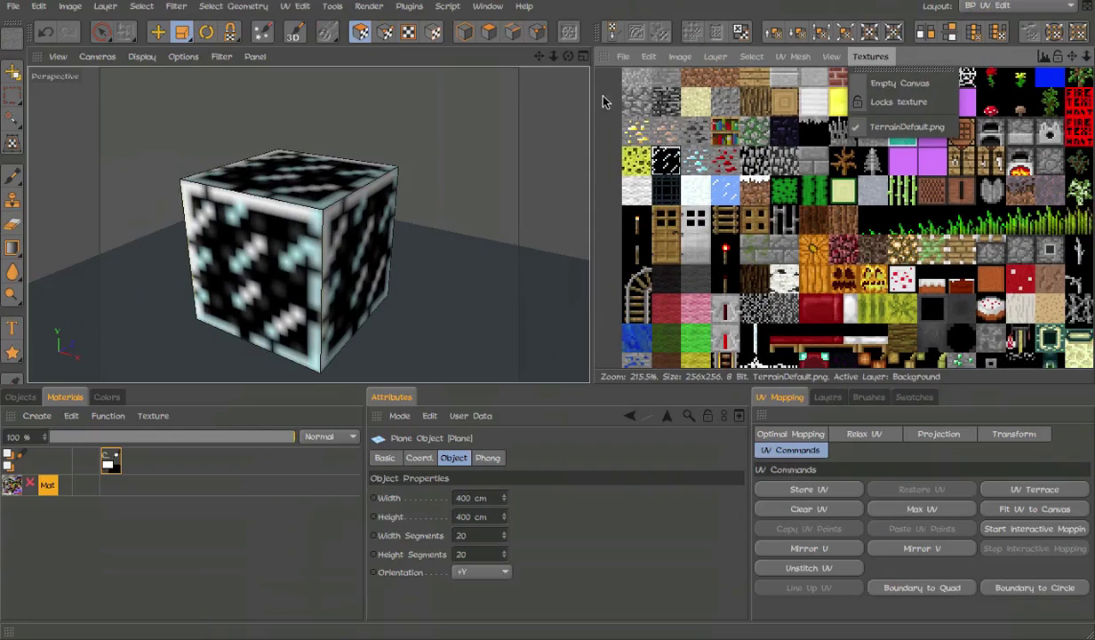
# Close all open textures again and render the view to check the cube's alpha transparency.
pyautogui.click(416, 3)
pyautogui.click(687, 176)
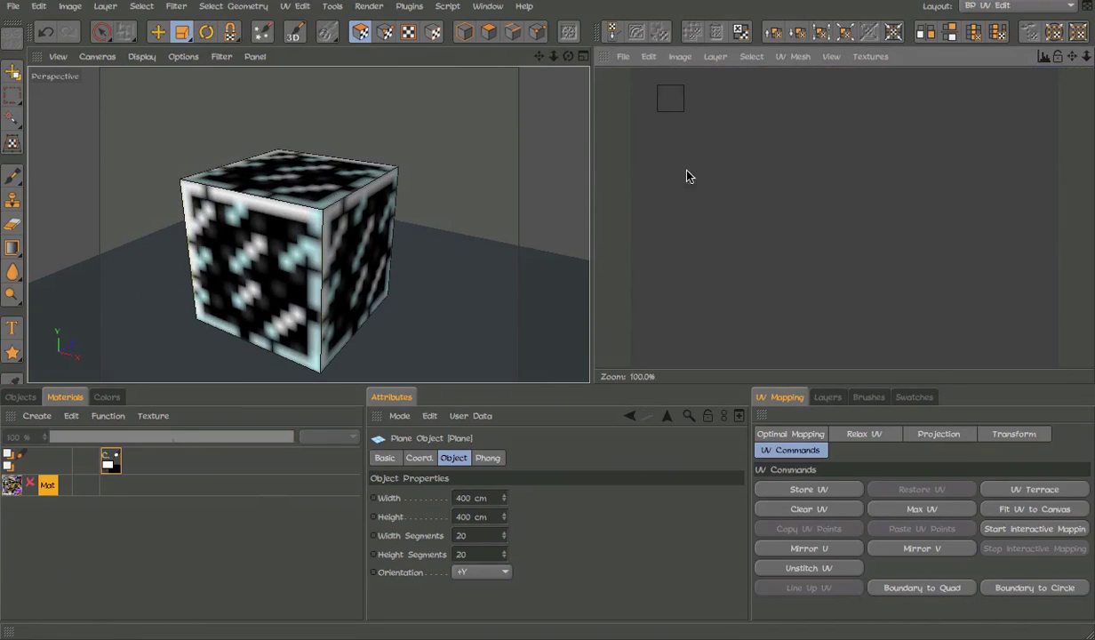
pyautogui.hotkey('ctrl', 'r')
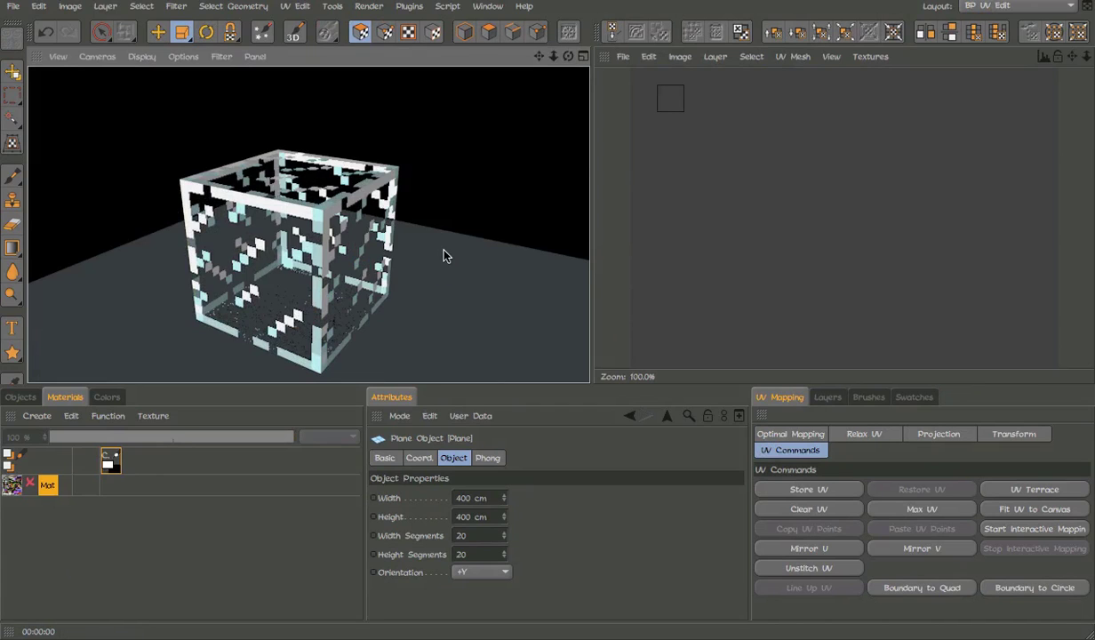
# Examine the glass-textured cube on the plane from above and from the front.
pyautogui.keyDown('alt'); pyautogui.moveTo(285, 331); pyautogui.dragTo(436, 363); pyautogui.keyUp('alt')
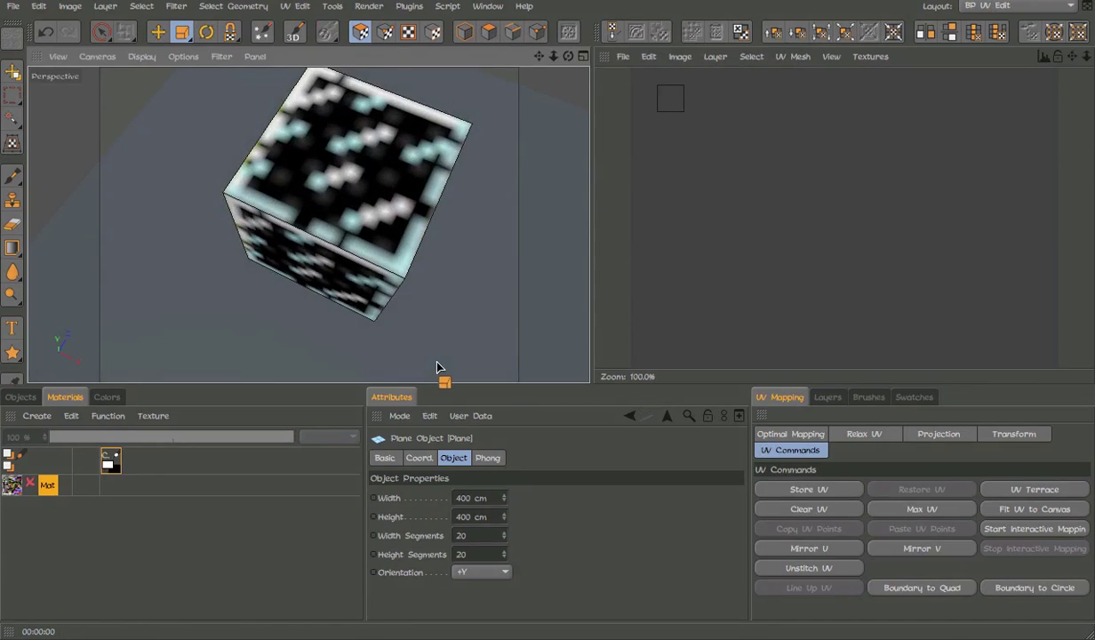
pyautogui.keyDown('alt'); pyautogui.moveTo(430, 245); pyautogui.dragTo(363, 240, button='right'); pyautogui.keyUp('alt')
pyautogui.keyDown('alt'); pyautogui.moveTo(509, 214); pyautogui.dragTo(446, 208, button='middle'); pyautogui.keyUp('alt')
pyautogui.keyDown('alt'); pyautogui.moveTo(350, 207); pyautogui.dragTo(507, 240); pyautogui.keyUp('alt')
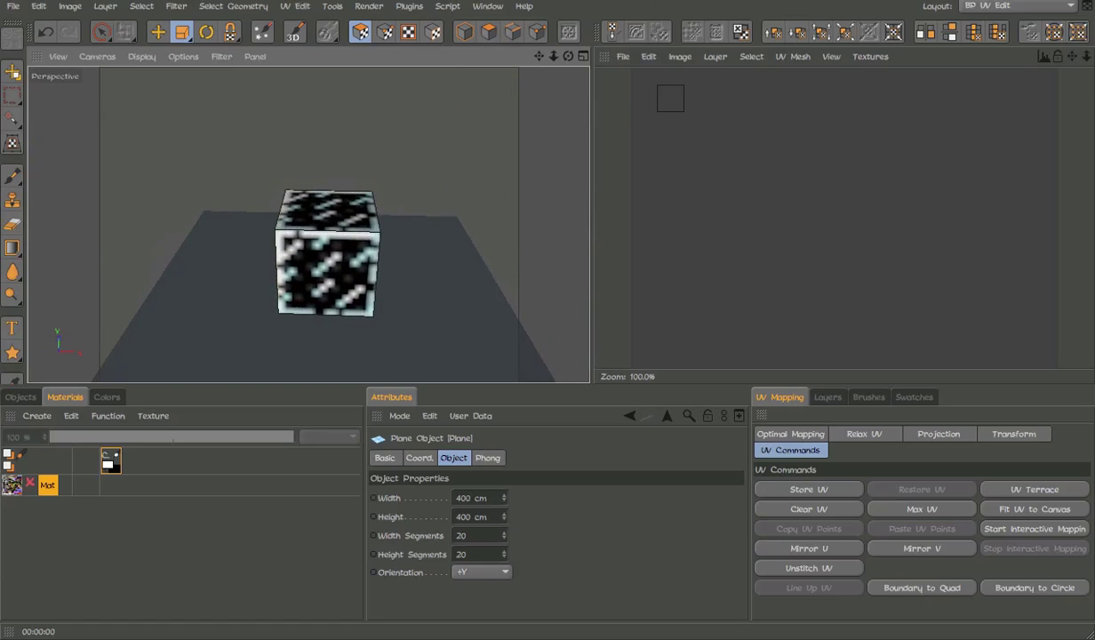
pyautogui.click(667, 1)
pyautogui.click(692, 22)
pyautogui.keyDown('alt'); pyautogui.moveTo(353, 287); pyautogui.dragTo(223, 293); pyautogui.keyUp('alt')
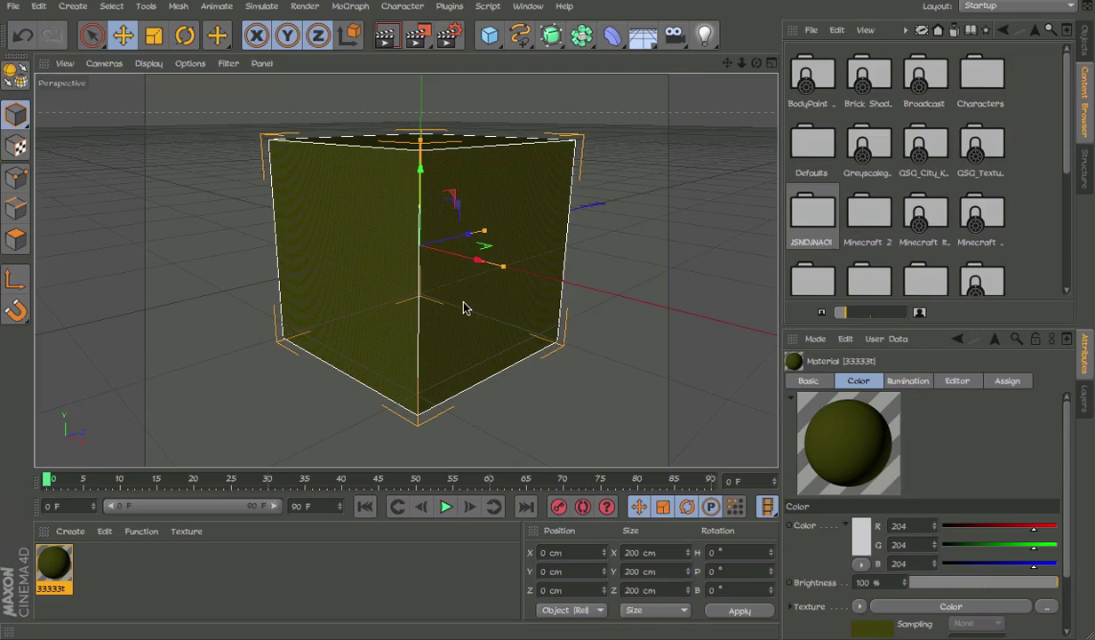
# Delete the olive-green cube and its 33333t material, and add a new cube.
pyautogui.click(464, 306)
pyautogui.press('Delete')
pyautogui.click(31, 594)
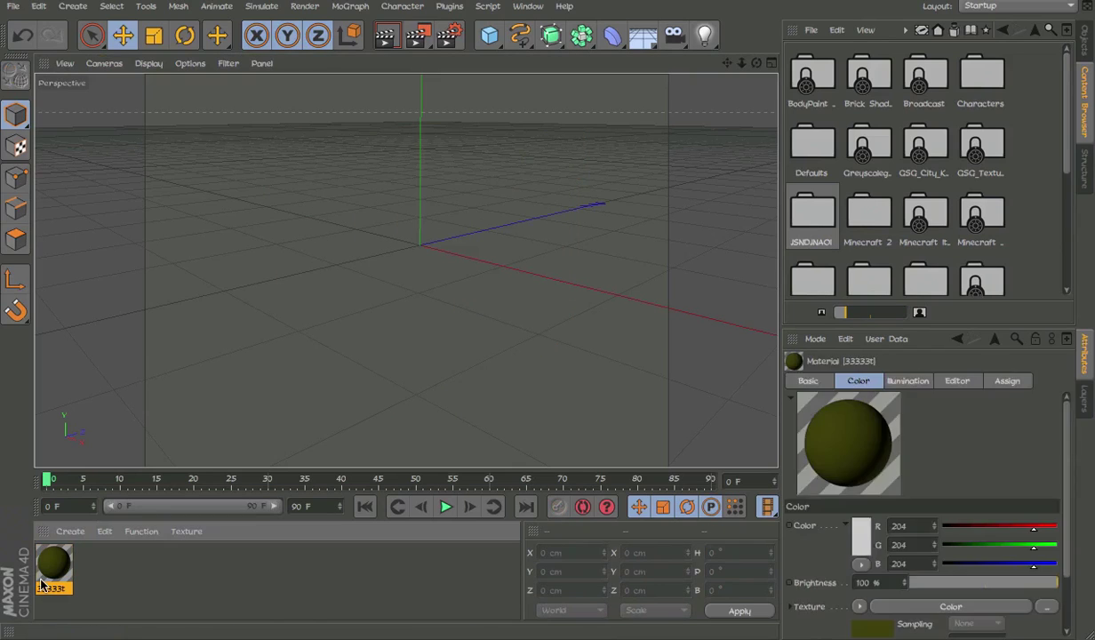
pyautogui.press('Delete')
pyautogui.click(490, 34)
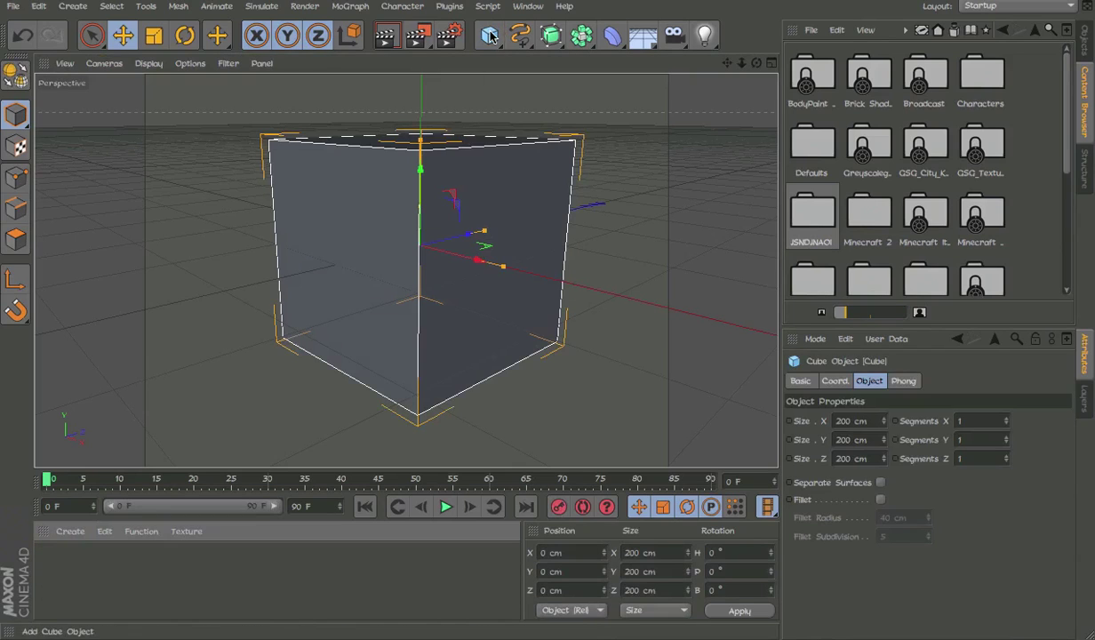
# Create a new material, open it in the Material Editor and disable its Specular channel.
pyautogui.doubleClick(170, 569)
pyautogui.doubleClick(53, 561)
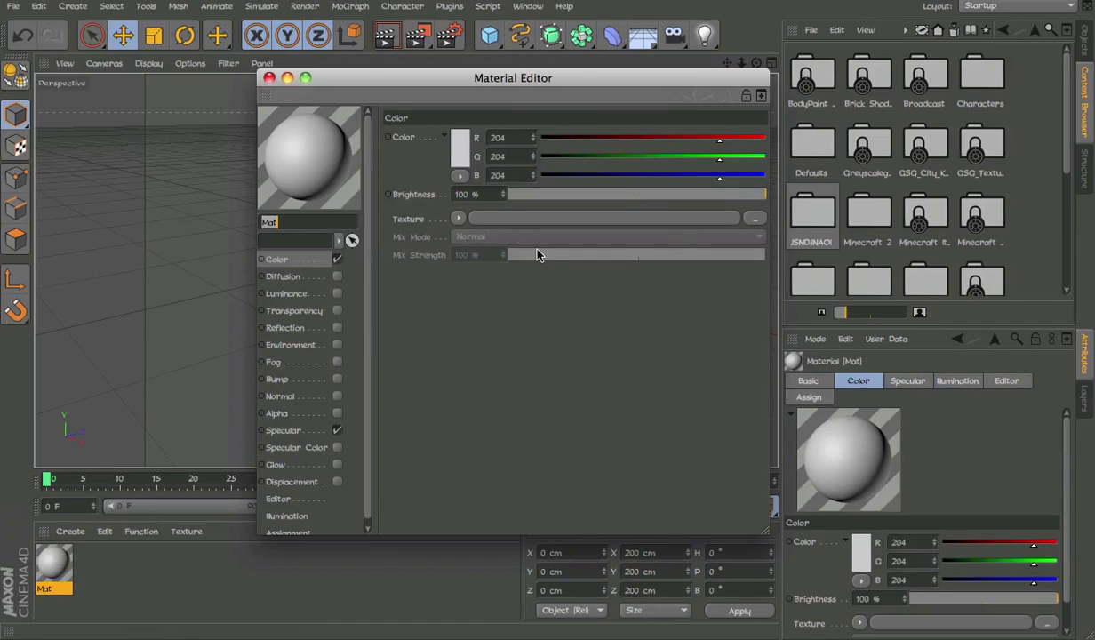
pyautogui.click(338, 432)
# Load TerrainDefault.png as the Color texture without copying it to the project location, and set its Sampling to None.
pyautogui.click(604, 217)
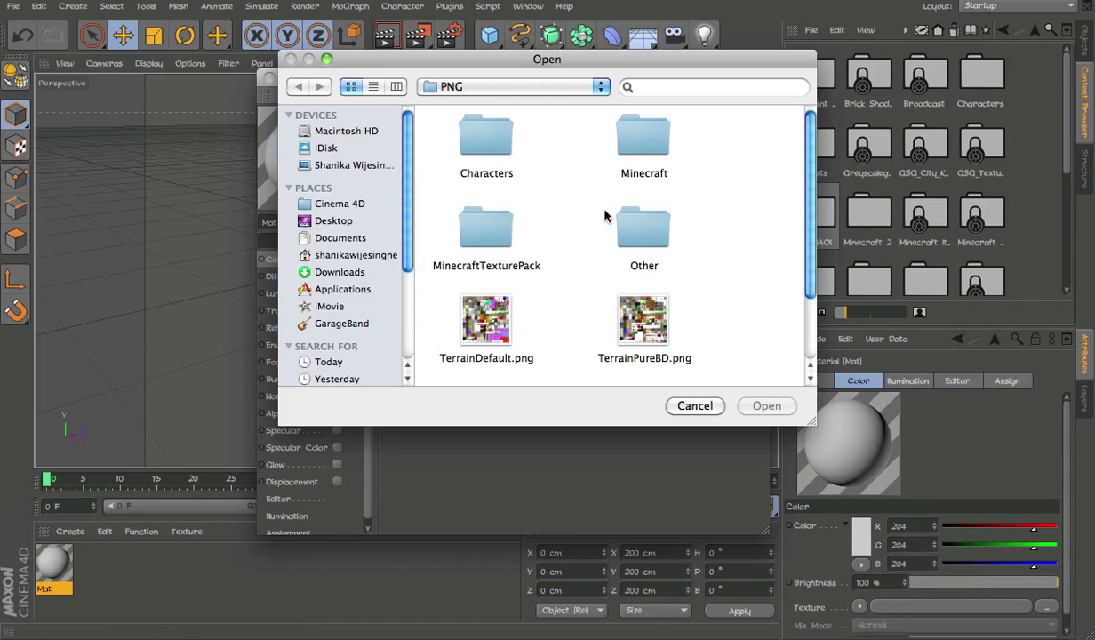
pyautogui.doubleClick(500, 352)
pyautogui.click(596, 213)
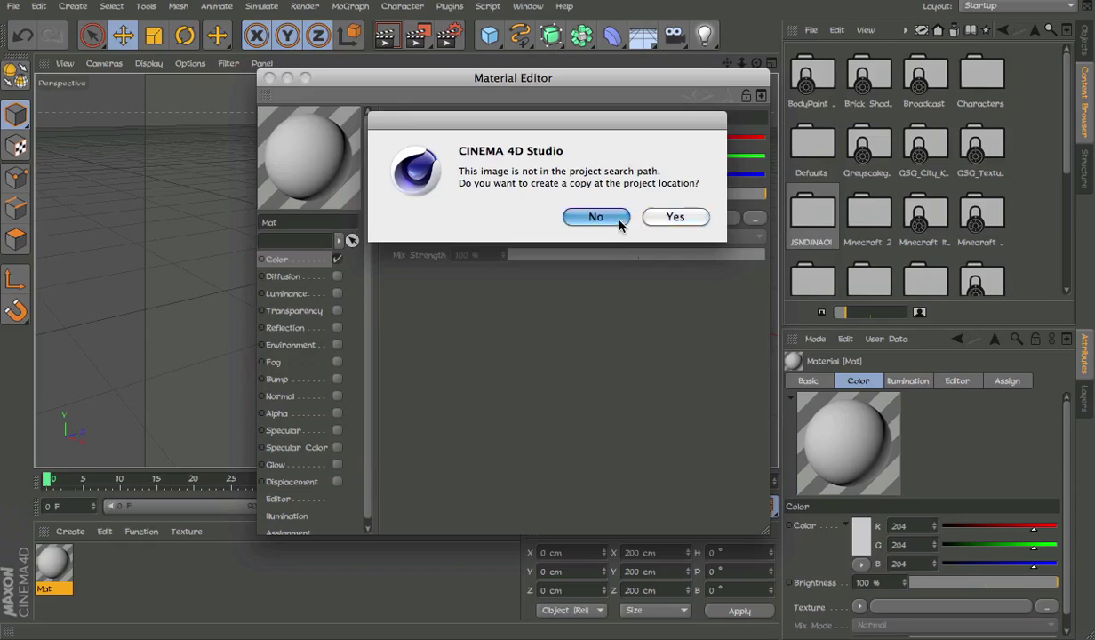
pyautogui.click(574, 237)
pyautogui.click(562, 252)
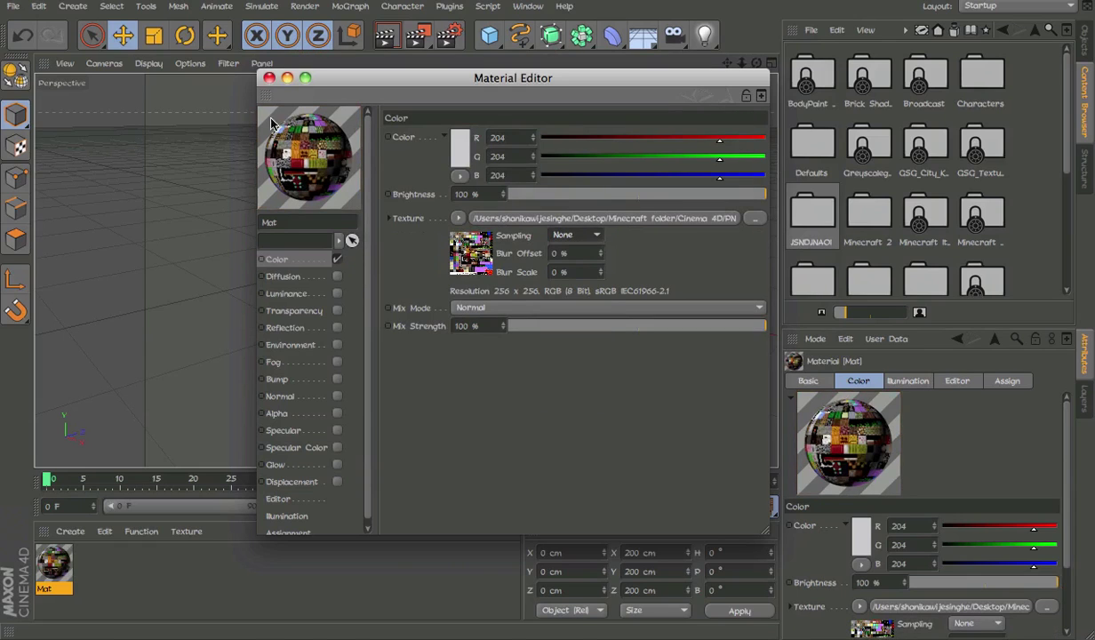
# Apply the textured material to the cube and rename the material 11.
pyautogui.click(269, 78)
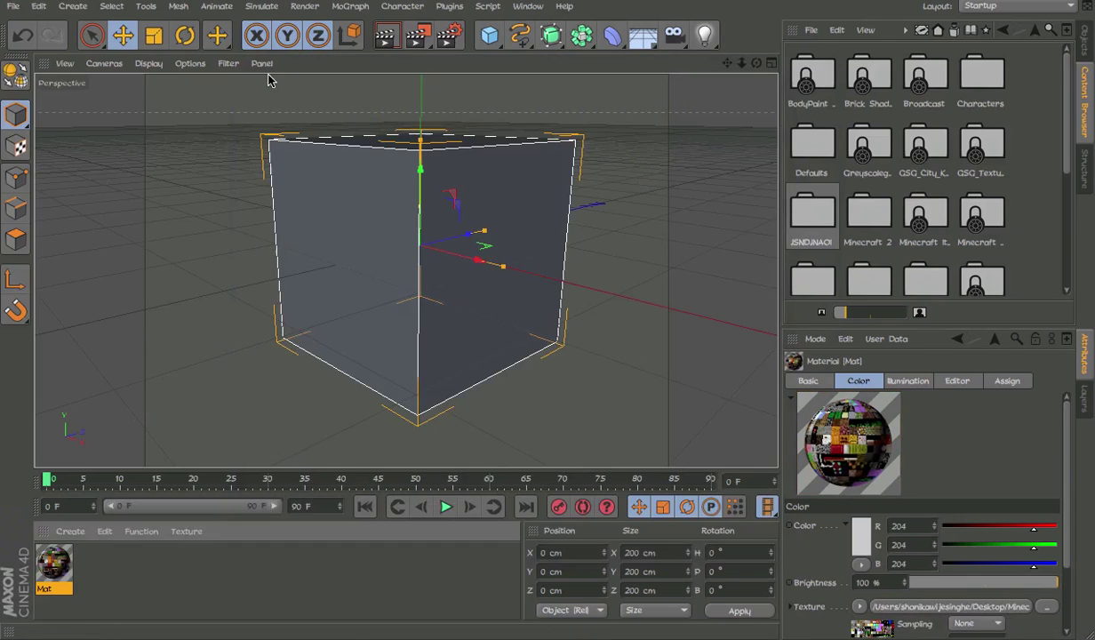
pyautogui.moveTo(67, 572); pyautogui.dragTo(447, 281)
pyautogui.doubleClick(55, 565)
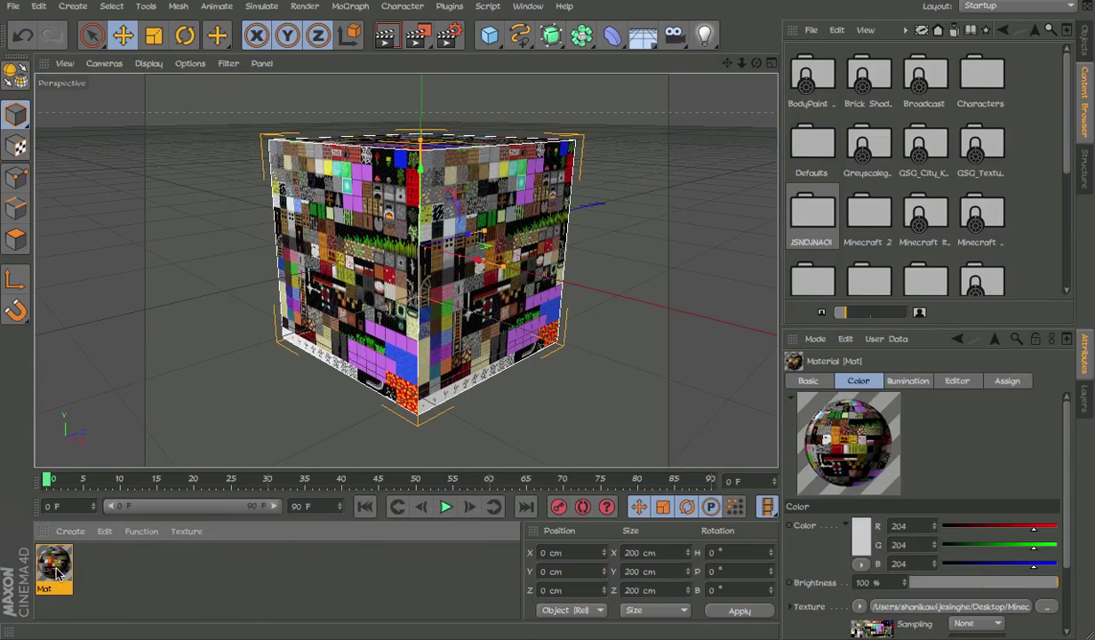
pyautogui.moveTo(484, 77); pyautogui.dragTo(759, 58)
pyautogui.write('11')
pyautogui.moveTo(462, 267); pyautogui.dragTo(360, 284)
# Add a Filter shader to the Color channel's texture of material 11 and open the shader's properties.
pyautogui.click(733, 198)
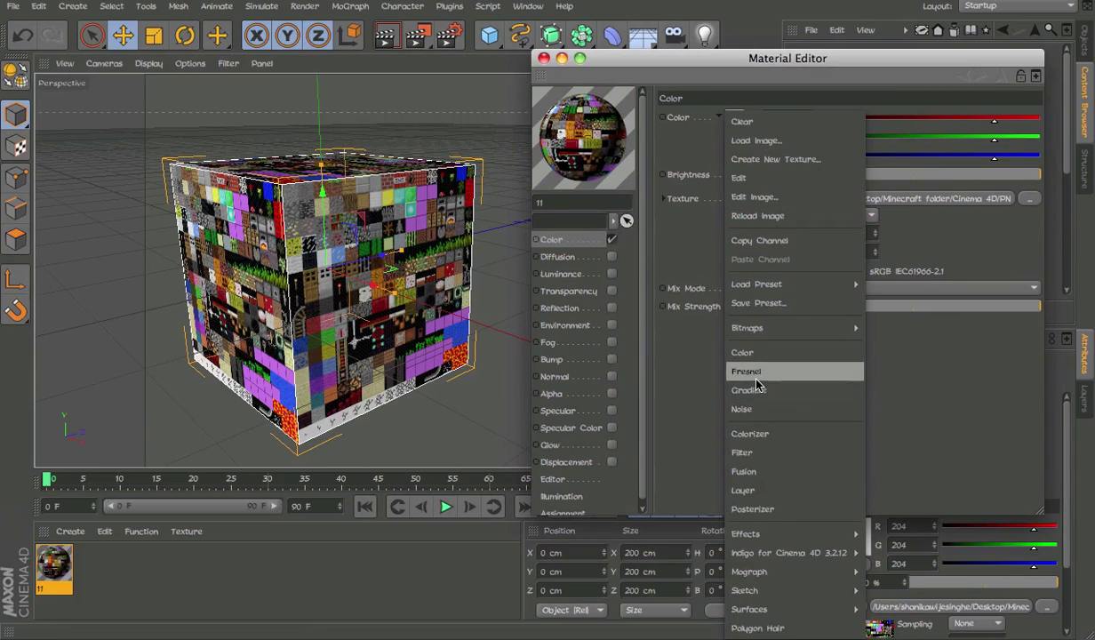
pyautogui.click(749, 452)
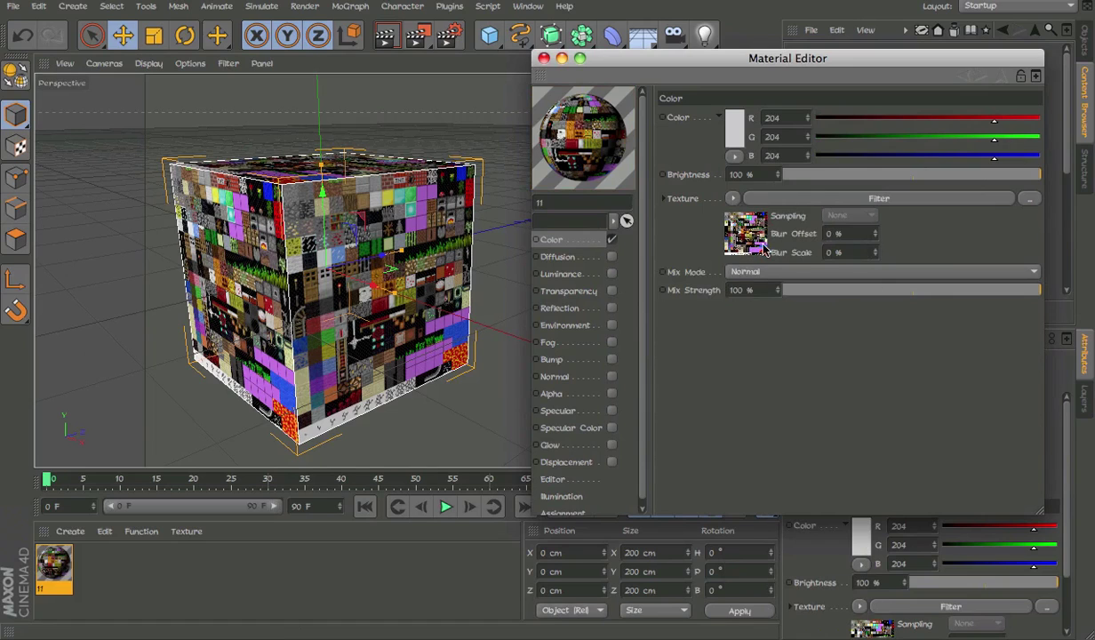
pyautogui.click(763, 250)
# Set the filter's Saturation to 13%, Lightness to -67%, Brightness to -39%, Contrast to -38% and Gamma to 1.83, and raise its Hue.
pyautogui.moveTo(843, 334); pyautogui.dragTo(787, 337)
pyautogui.moveTo(911, 349); pyautogui.dragTo(832, 371)
pyautogui.click(865, 403)
pyautogui.click(869, 421)
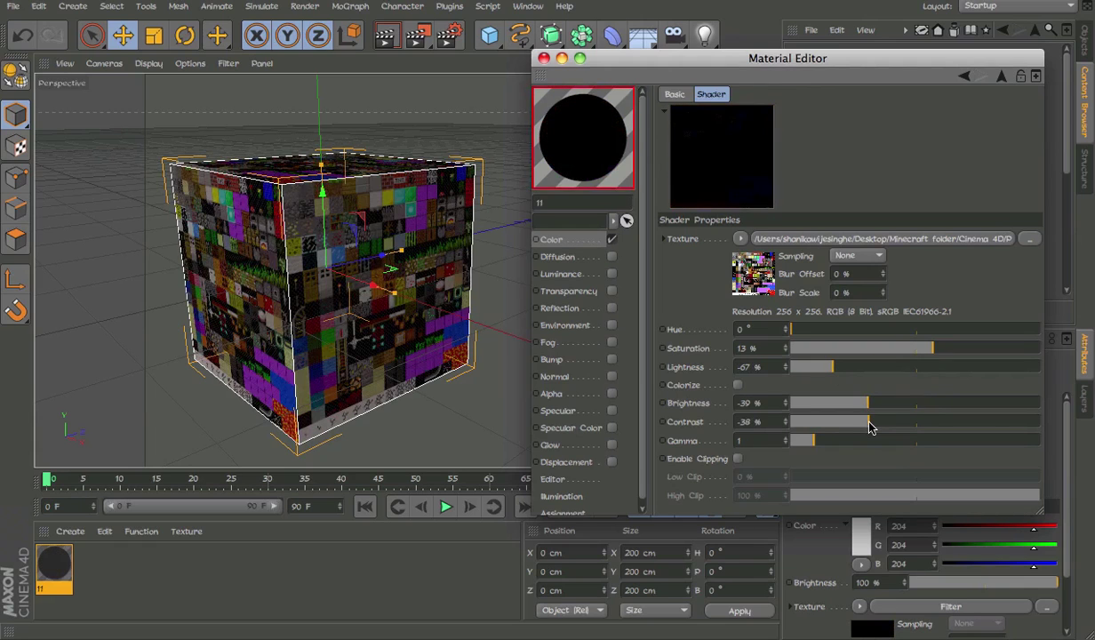
pyautogui.click(834, 441)
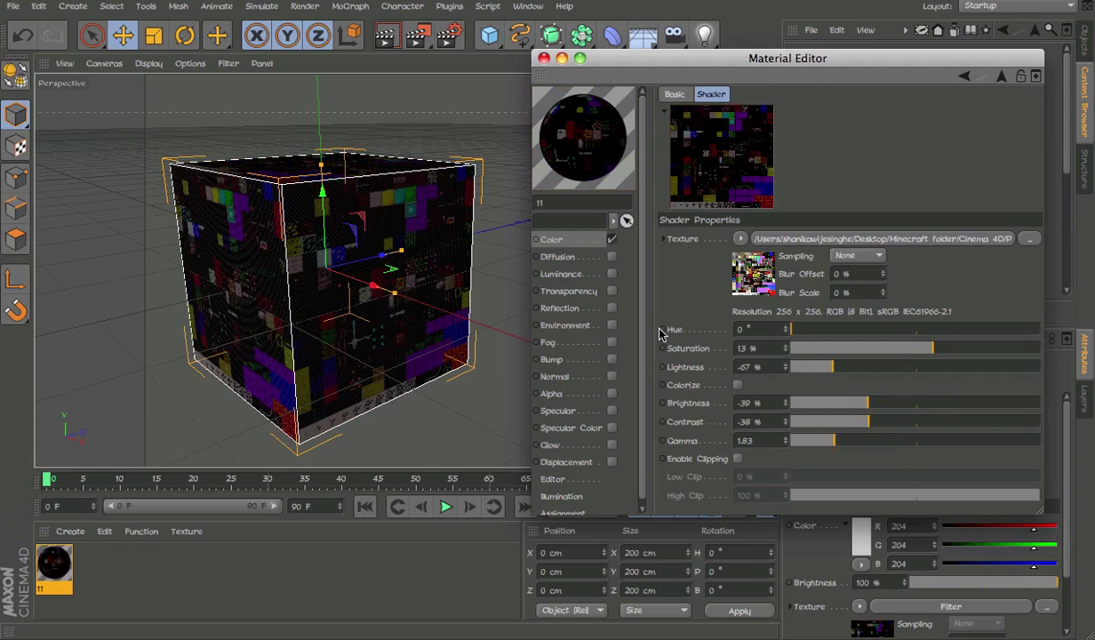
pyautogui.moveTo(789, 329); pyautogui.dragTo(906, 328)
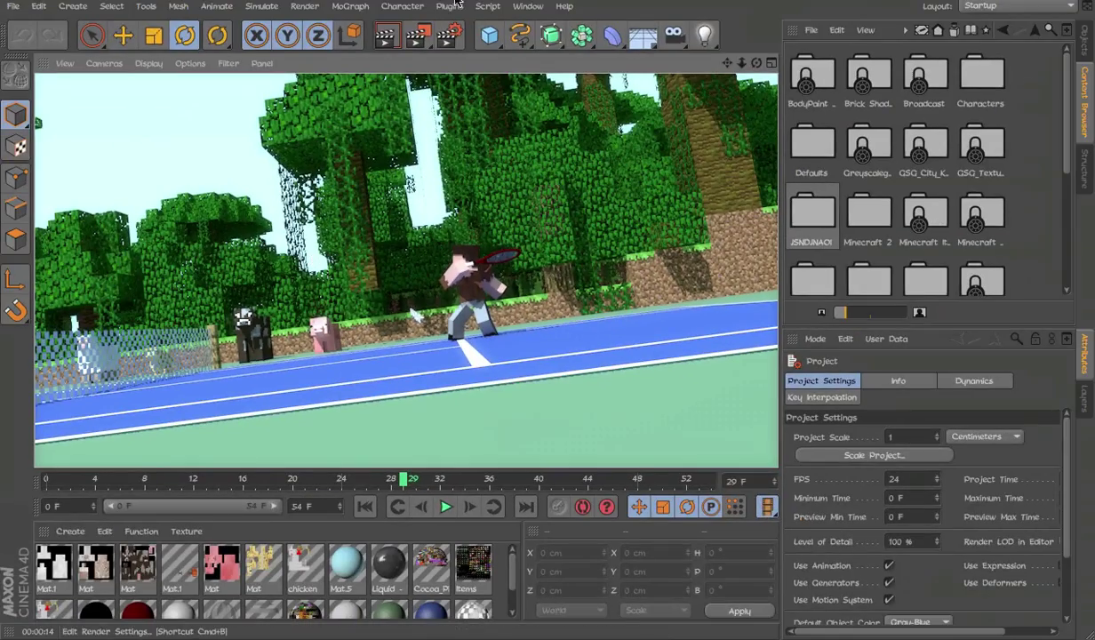
# Set the Glow effect's Size to 3% in the render settings and close them.
pyautogui.click(453, 33)
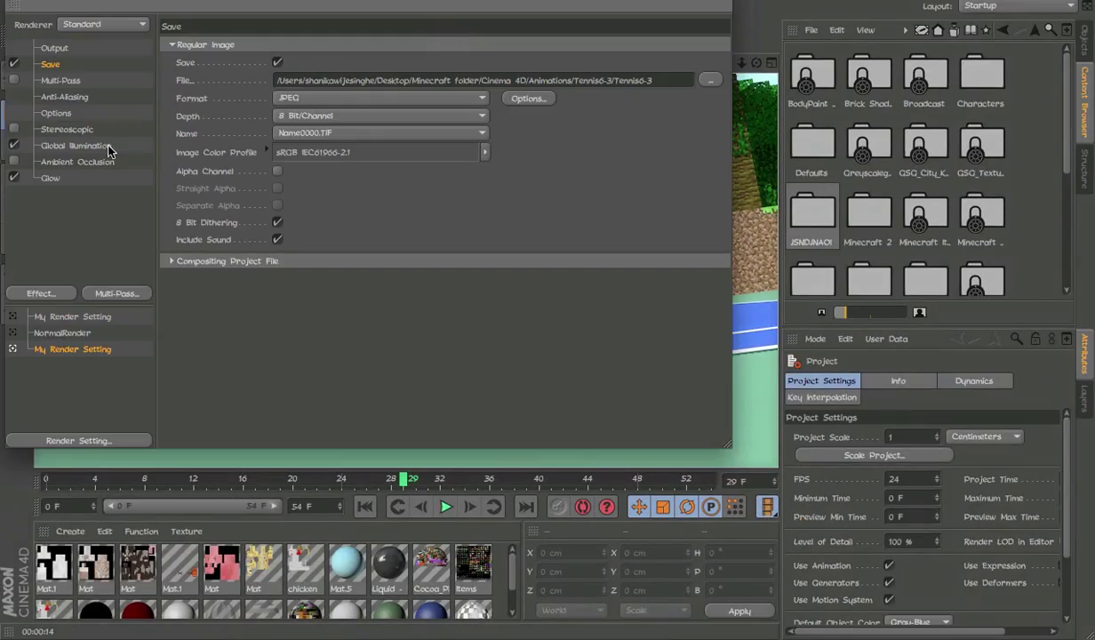
pyautogui.click(49, 179)
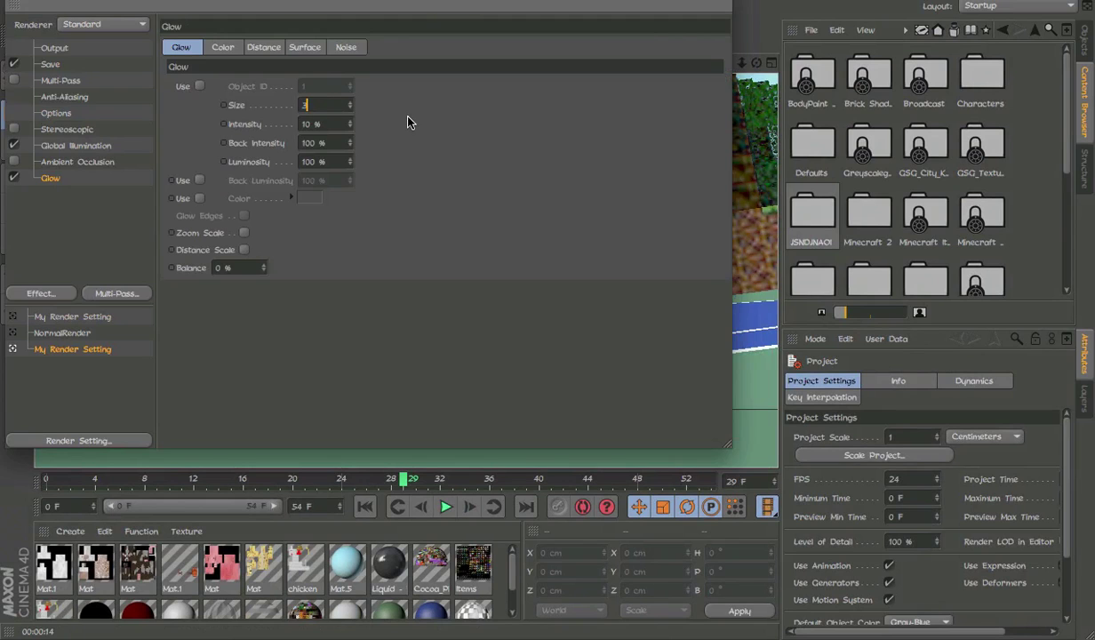
pyautogui.click(15, 1)
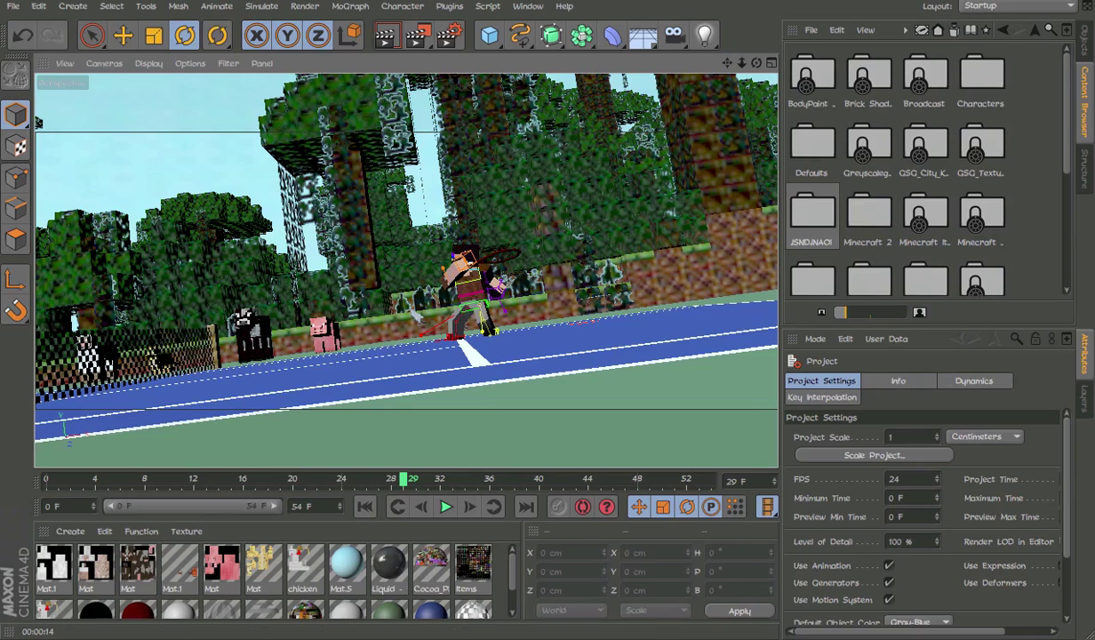
# Disable the Glow effect in the render settings and render the active view.
pyautogui.click(450, 37)
pyautogui.click(11, 175)
pyautogui.click(15, 3)
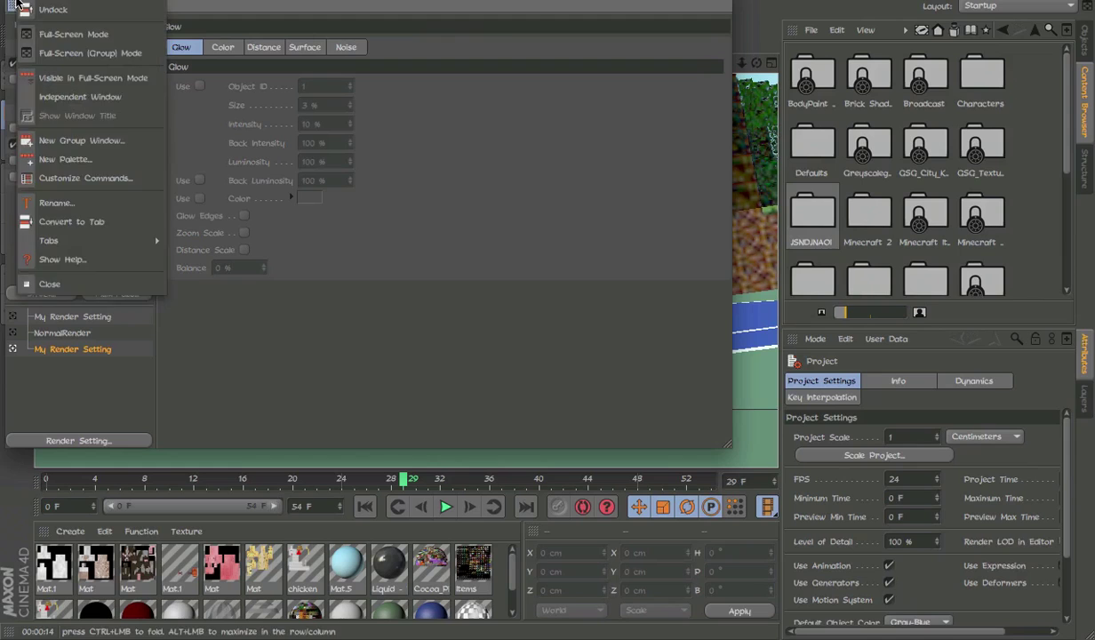
pyautogui.click(16, 1)
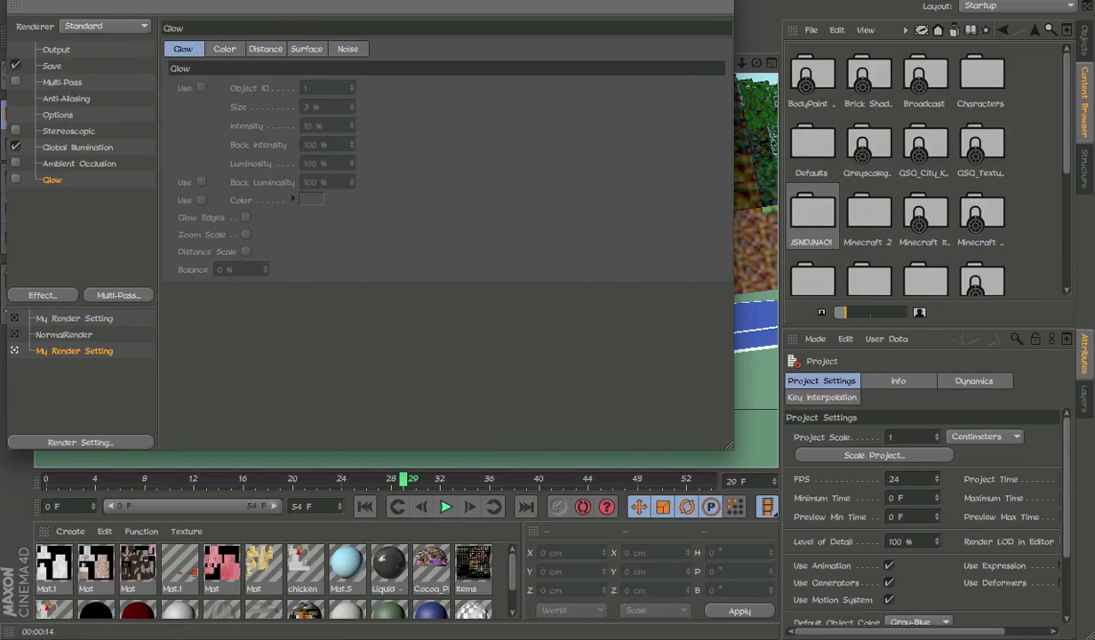
pyautogui.click(13, 0)
pyautogui.click(387, 35)
pyautogui.click(666, 0)
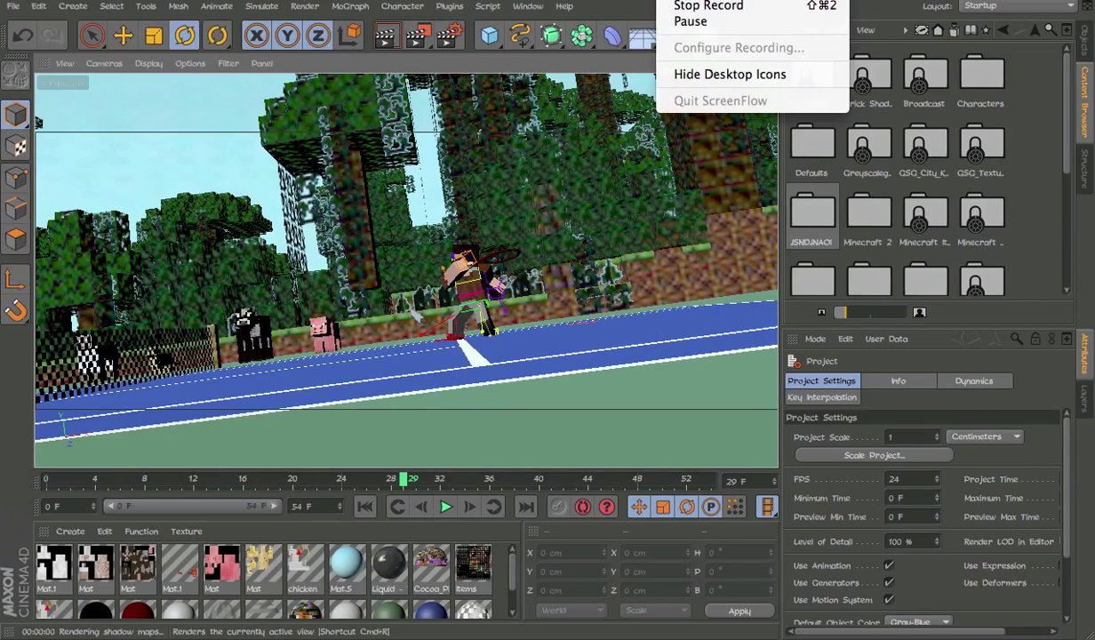
pyautogui.click(673, 22)
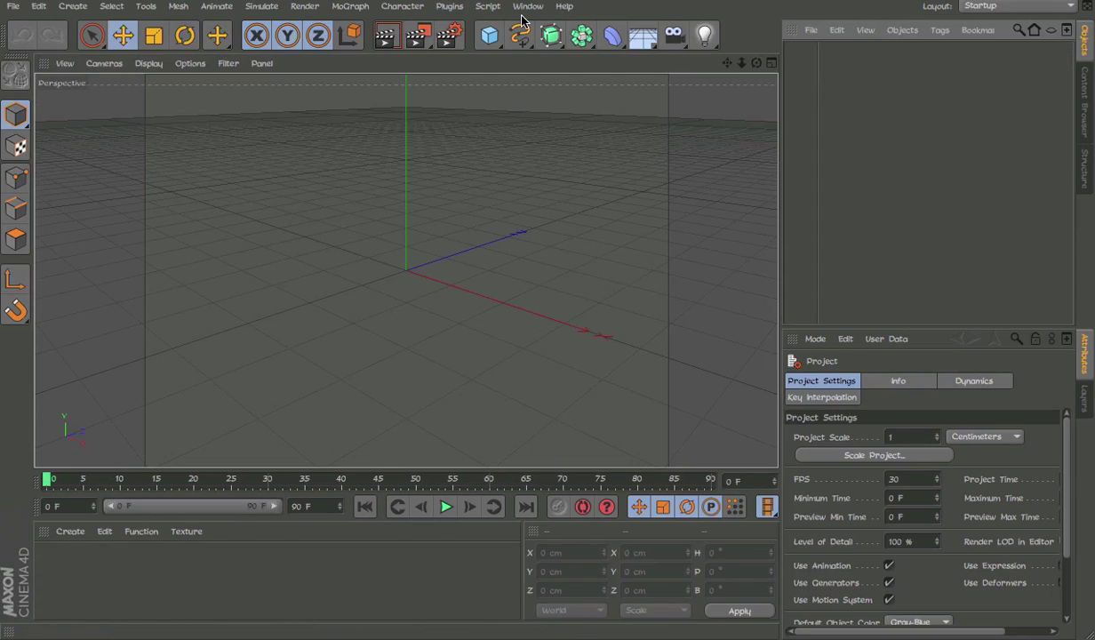
# Add a cube to the empty scene and set its X, Y and Z size to 50 cm each.
pyautogui.click(488, 36)
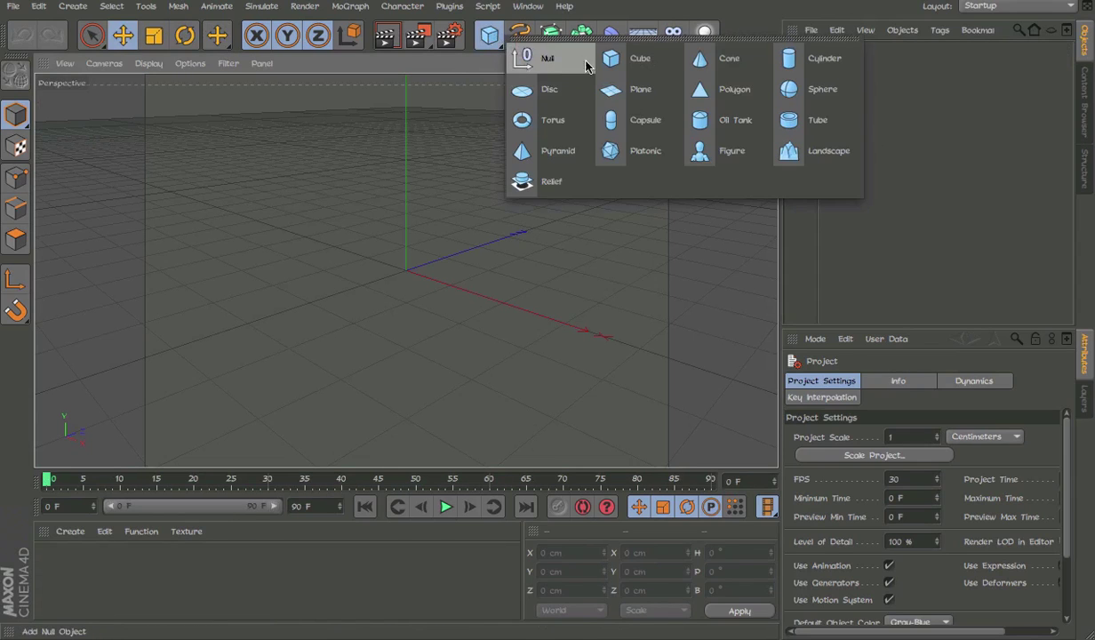
pyautogui.click(632, 62)
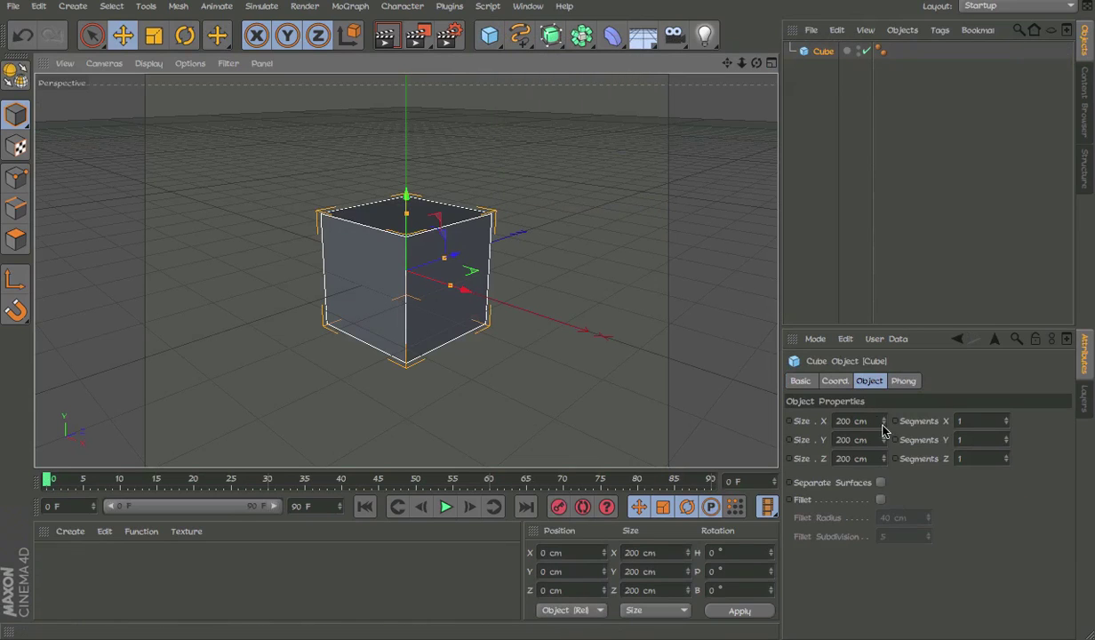
pyautogui.doubleClick(855, 420)
pyautogui.write('50')
pyautogui.press('Tab')
pyautogui.write('50')
pyautogui.press('Tab')
pyautogui.write('5')
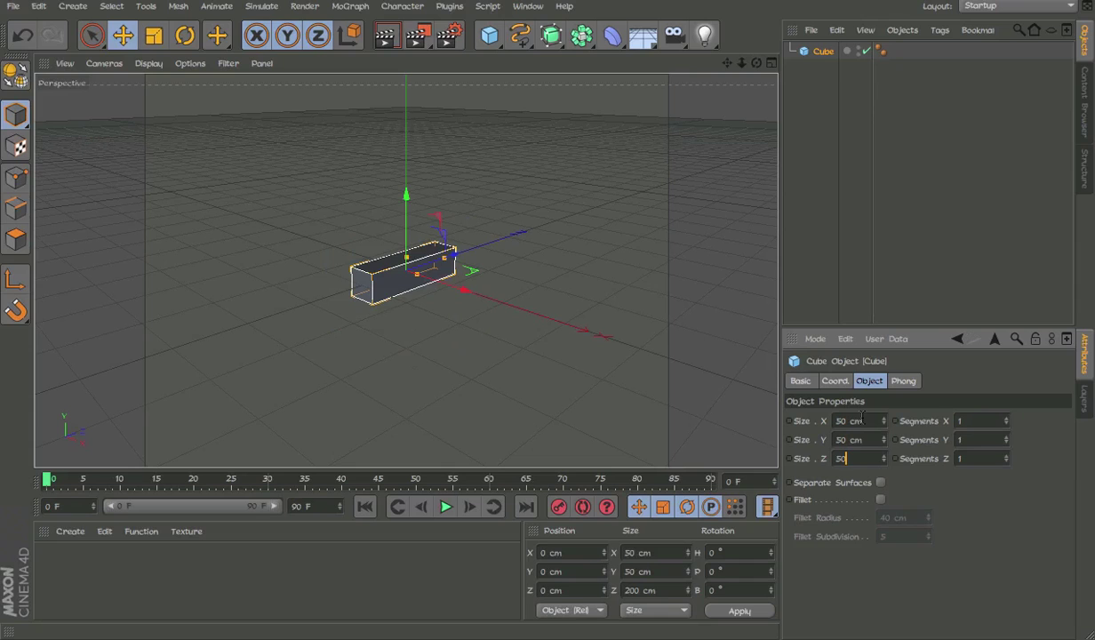
pyautogui.write('0')
pyautogui.press('Return')
# Divide the cube into 8 segments along X, Y and Z.
pyautogui.press('Tab')
pyautogui.write('8')
pyautogui.press('Tab')
pyautogui.write('8')
pyautogui.press('Return')
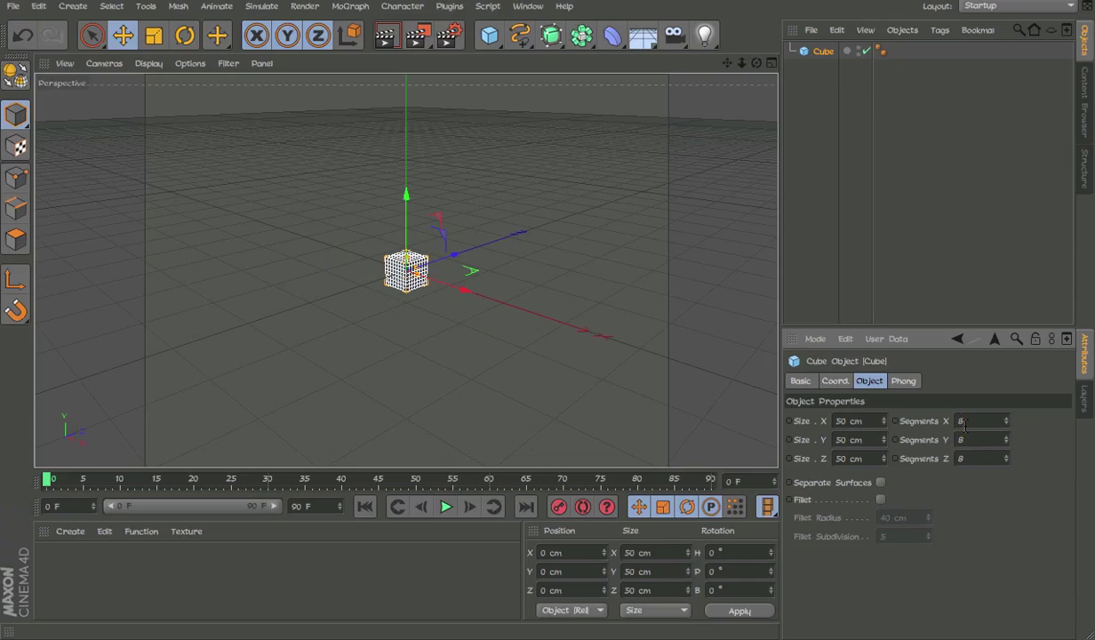
# Raise the cube along Y to 70 cm and make it editable.
pyautogui.keyDown('alt'); pyautogui.moveTo(404, 291); pyautogui.dragTo(578, 246, button='right'); pyautogui.keyUp('alt')
pyautogui.press('e')
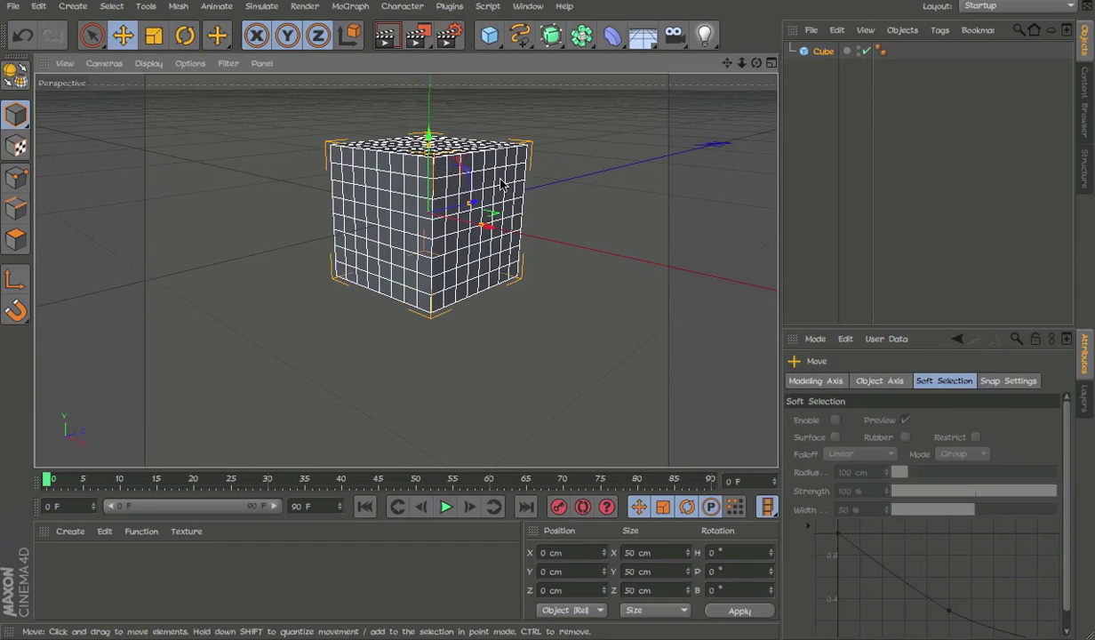
pyautogui.moveTo(427, 172); pyautogui.dragTo(427, 4)
pyautogui.keyDown('alt'); pyautogui.moveTo(427, 176); pyautogui.dragTo(451, 333, button='middle'); pyautogui.keyUp('alt')
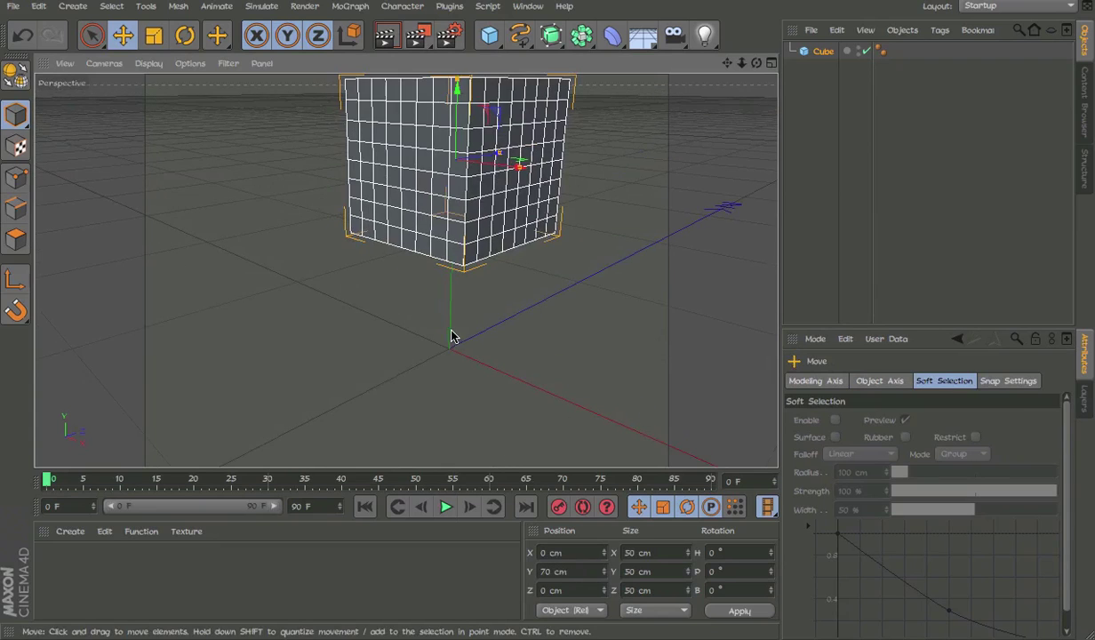
pyautogui.keyDown('alt'); pyautogui.moveTo(389, 238); pyautogui.dragTo(396, 302, button='middle'); pyautogui.keyUp('alt')
pyautogui.press('c')
pyautogui.press('space')
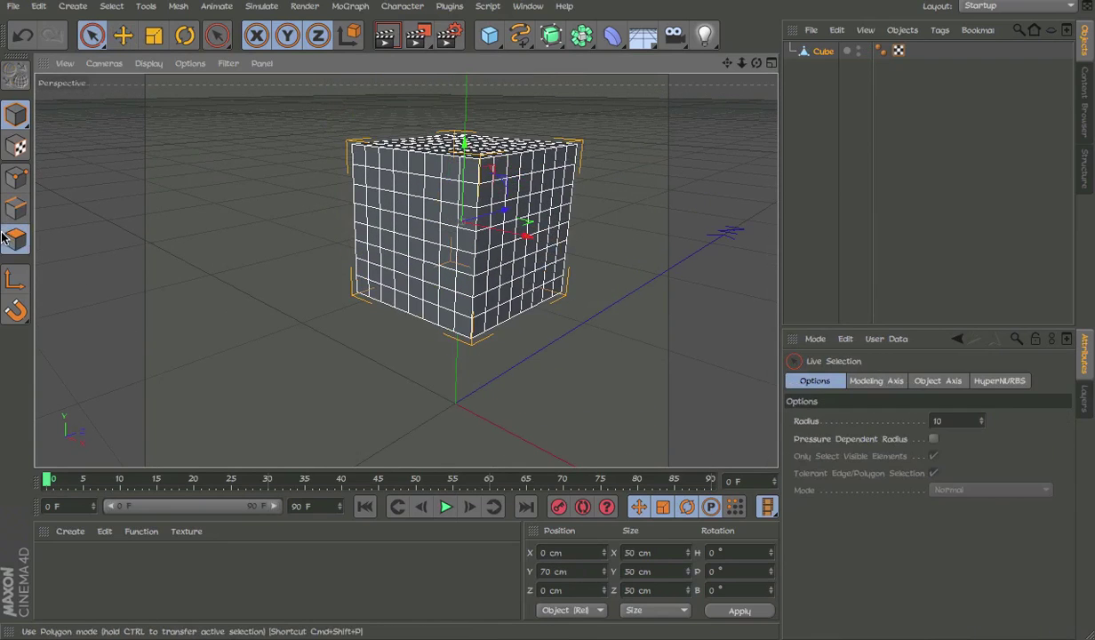
# Select the cube's bottom polygons and the stepped face area around its sides and delete them to leave a hair shape.
pyautogui.click(16, 239)
pyautogui.click(480, 197)
pyautogui.moveTo(499, 280)
pyautogui.keyDown('alt'); pyautogui.mouseDown()
pyautogui.moveTo(471, 241)
pyautogui.moveTo(379, 220)
pyautogui.moveTo(421, 254)
pyautogui.moveTo(472, 338)
pyautogui.moveTo(413, 284)
pyautogui.moveTo(482, 284)
pyautogui.moveTo(571, 314)
pyautogui.moveTo(210, 265)
pyautogui.moveTo(502, 308)
pyautogui.moveTo(655, 298)
pyautogui.moveTo(303, 296)
pyautogui.moveTo(452, 258)
pyautogui.moveTo(495, 275)
pyautogui.moveTo(552, 240)
pyautogui.moveTo(548, 283)
pyautogui.moveTo(520, 266)
pyautogui.moveTo(494, 115)
pyautogui.moveTo(480, 229)
pyautogui.mouseUp(); pyautogui.keyUp('alt')
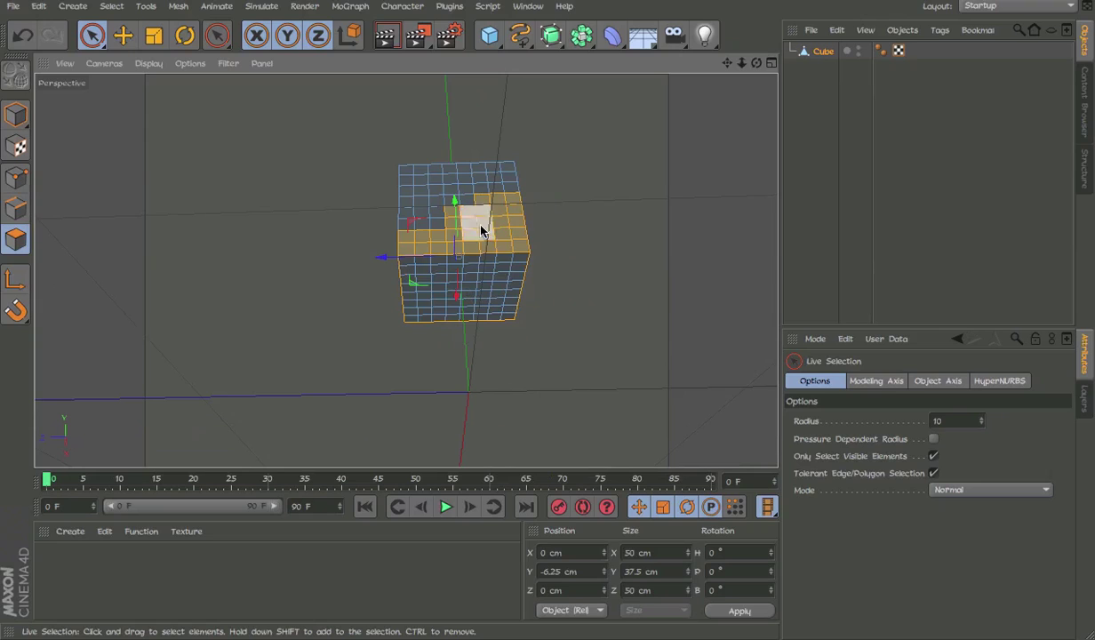
pyautogui.moveTo(422, 314)
pyautogui.mouseDown()
pyautogui.moveTo(457, 271)
pyautogui.moveTo(436, 334)
pyautogui.moveTo(222, 290)
pyautogui.moveTo(198, 359)
pyautogui.moveTo(404, 268)
pyautogui.moveTo(351, 267)
pyautogui.moveTo(521, 166)
pyautogui.moveTo(406, 110)
pyautogui.moveTo(436, 132)
pyautogui.moveTo(471, 129)
pyautogui.moveTo(458, 146)
pyautogui.moveTo(561, 251)
pyautogui.mouseUp()
pyautogui.press('Delete')
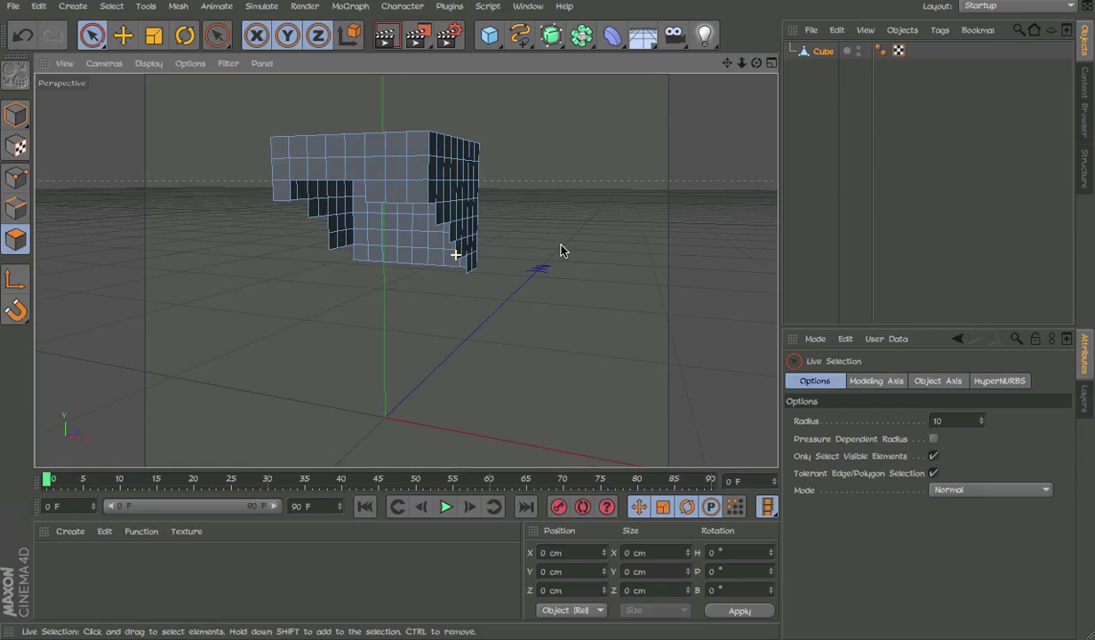
# Try to optimize the hair mesh and check the stray points below it in point mode.
pyautogui.click(15, 114)
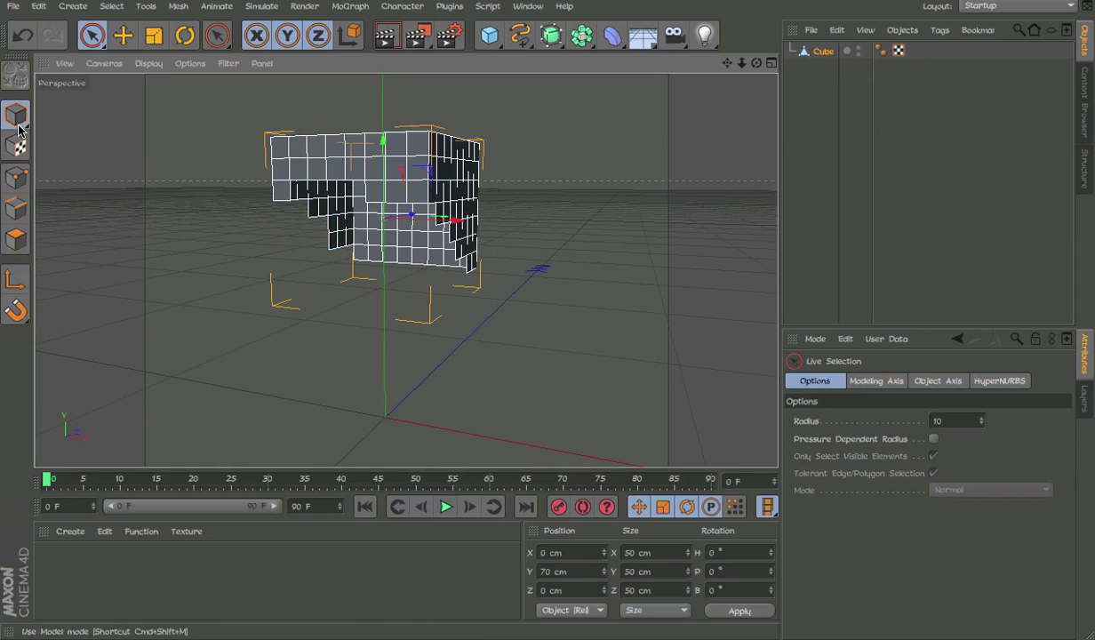
pyautogui.click(15, 240)
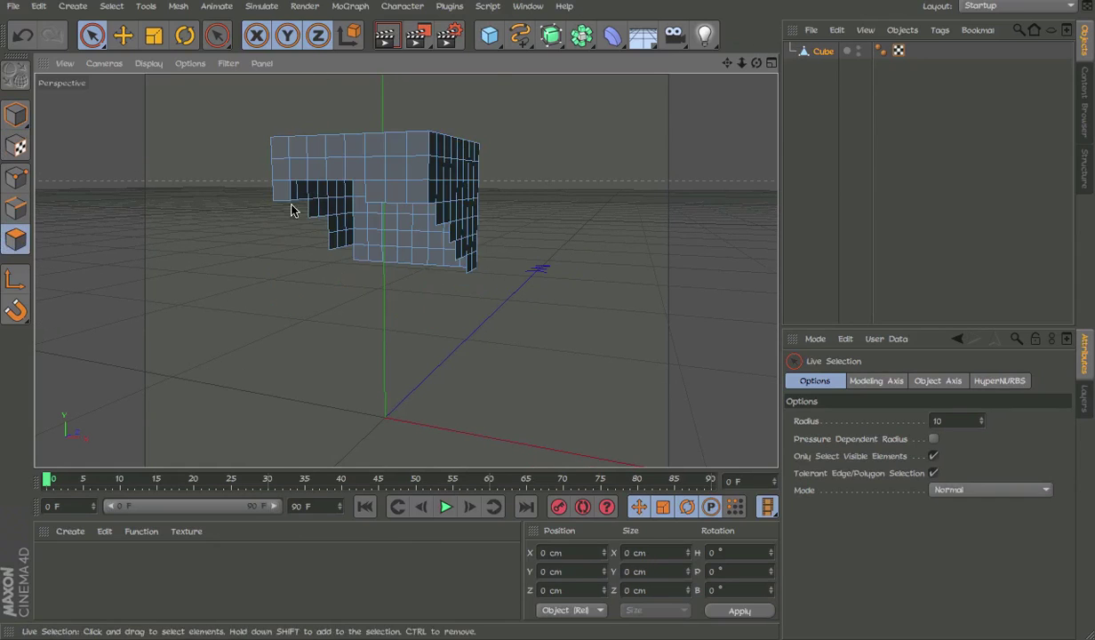
pyautogui.rightClick(302, 203)
pyautogui.click(377, 597)
pyautogui.click(14, 180)
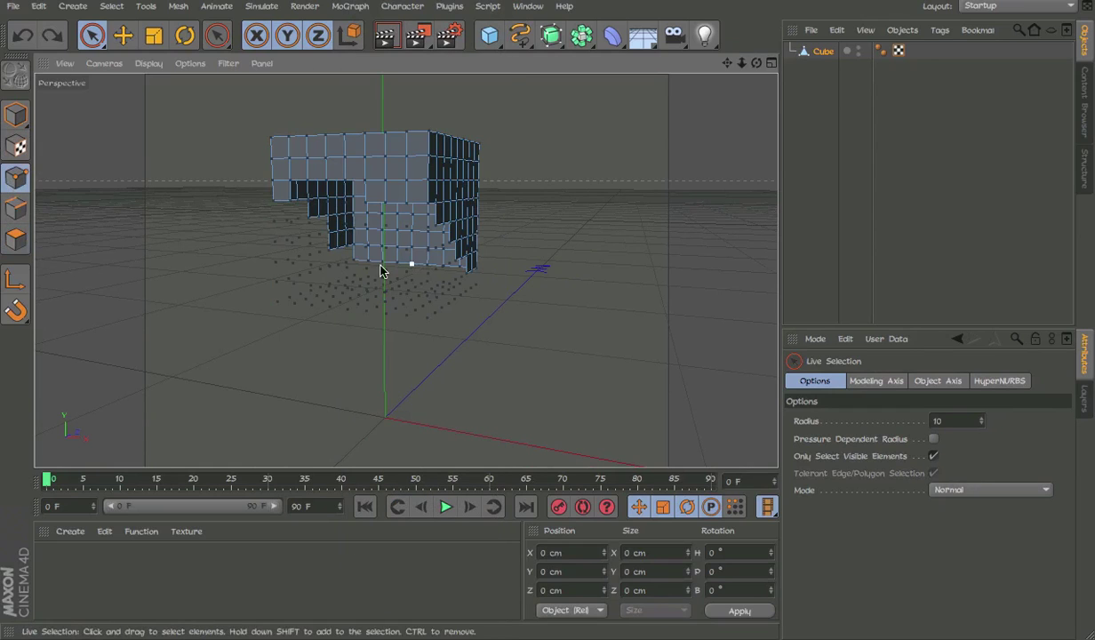
pyautogui.scroll(4, 381, 269)
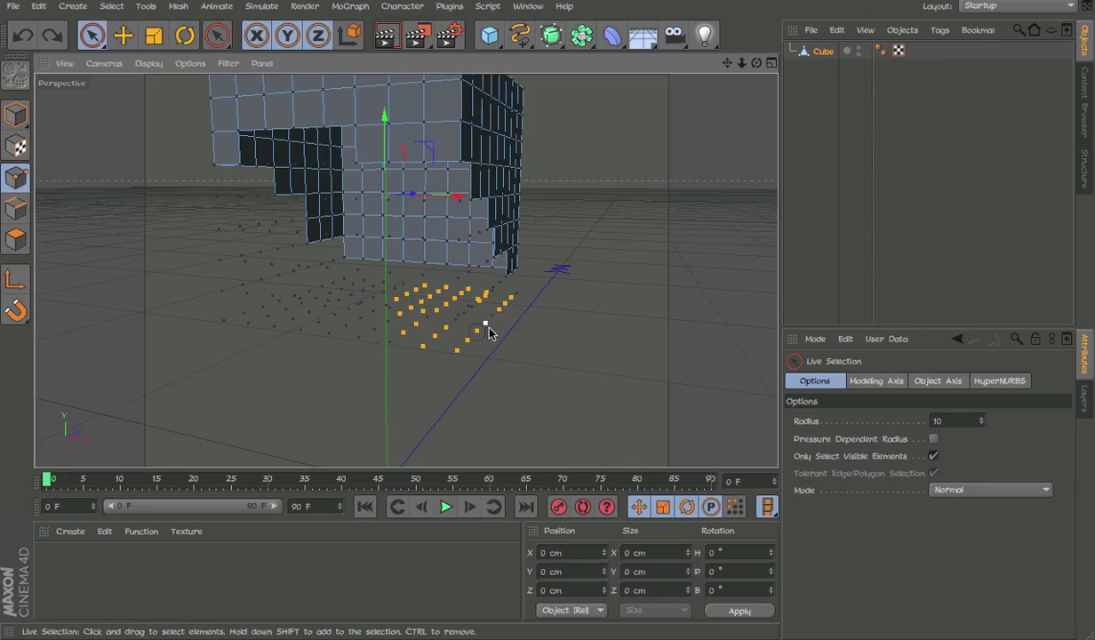
# Optimize the hair mesh in polygon mode to remove its unused points, and return to model mode.
pyautogui.click(15, 240)
pyautogui.rightClick(366, 292)
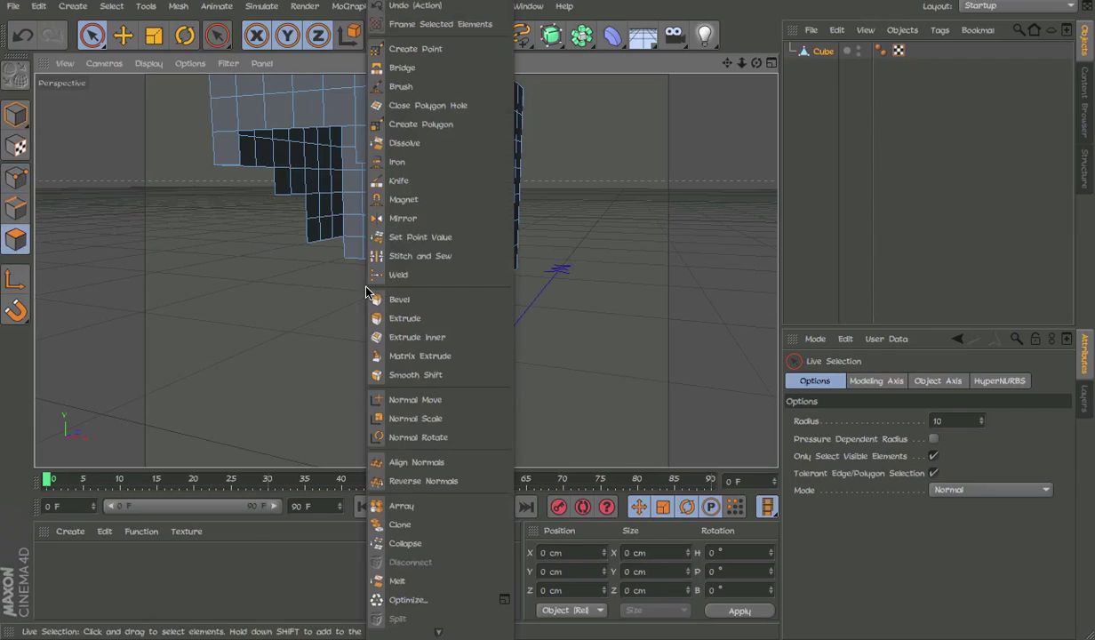
pyautogui.click(413, 499)
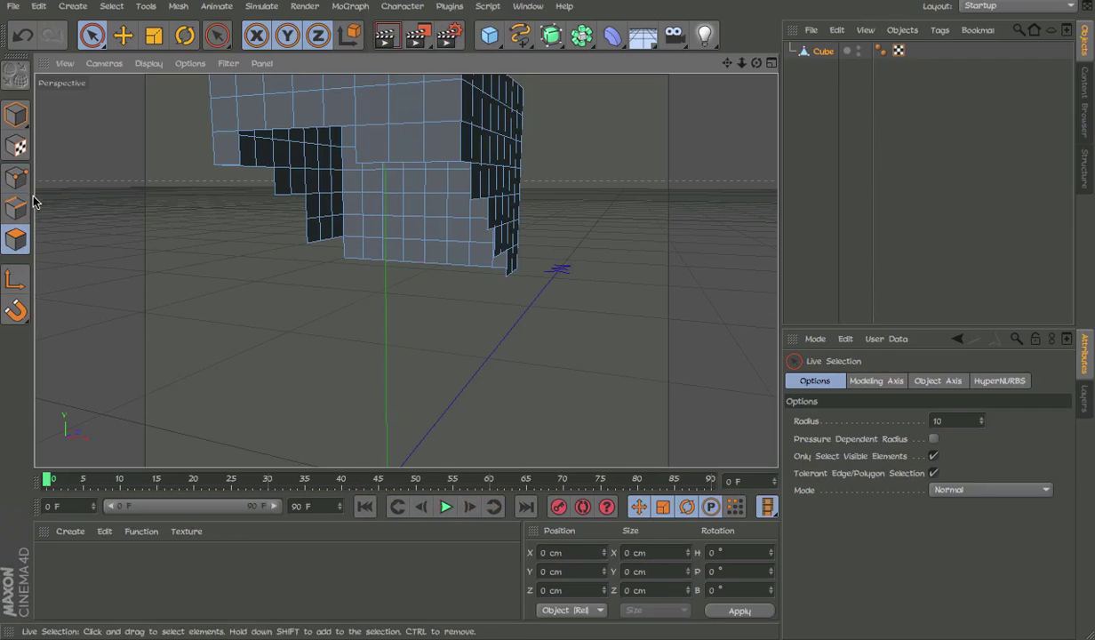
pyautogui.click(17, 117)
pyautogui.scroll(-5, 575, 228)
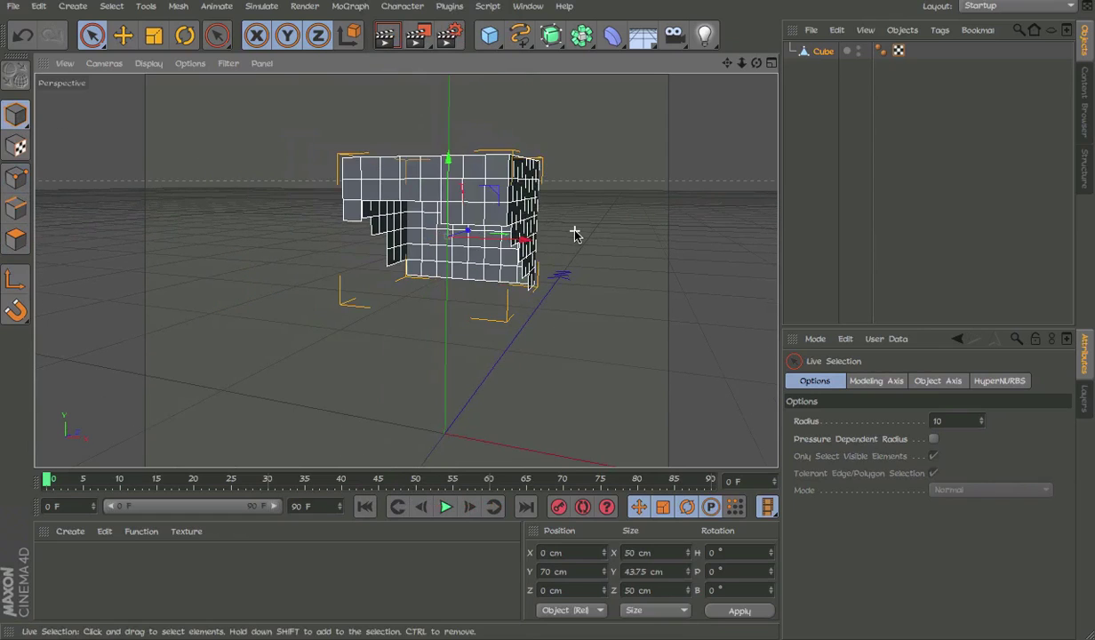
# Find the Cloth NURBS command by filtering the command list for "cloth" and add a Cloth NURBS object to the scene.
pyautogui.click(528, 7)
pyautogui.moveTo(604, 32)
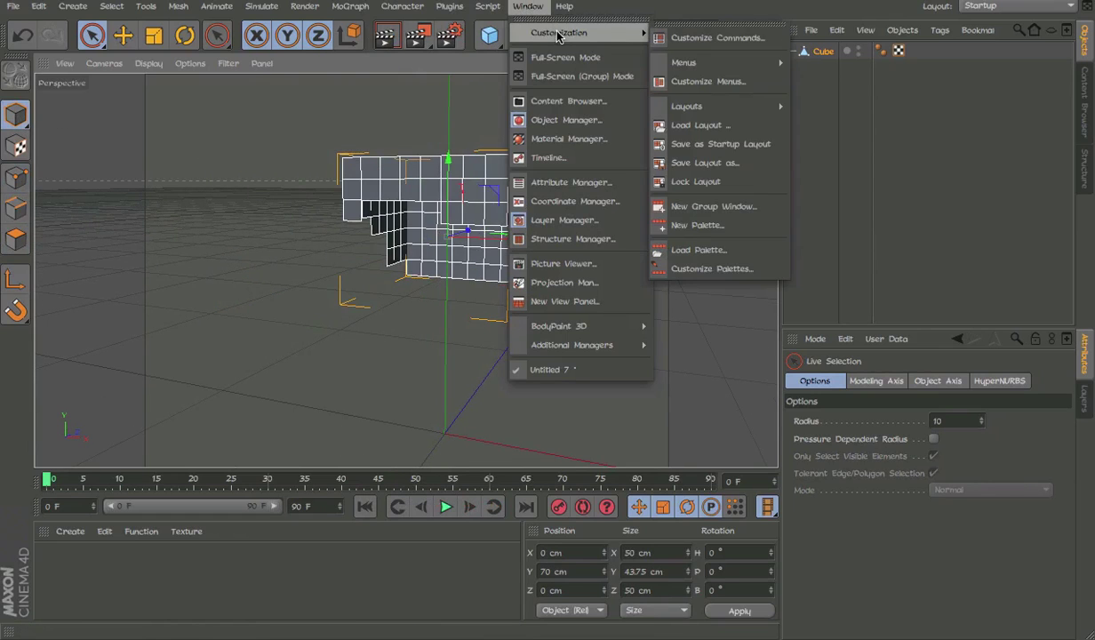
pyautogui.click(709, 38)
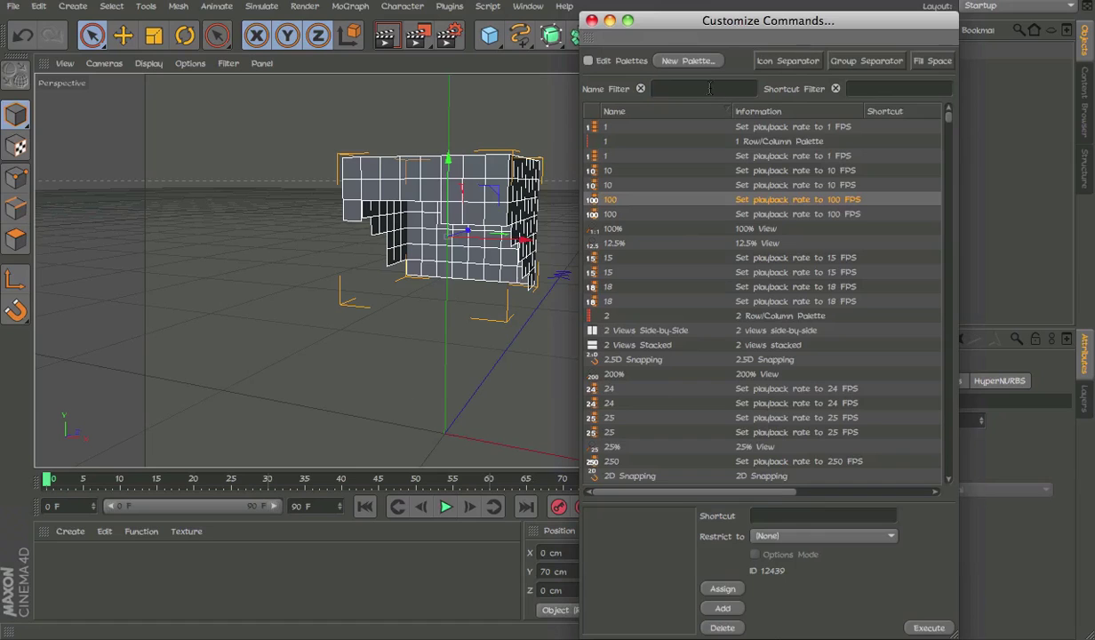
pyautogui.write('cloth')
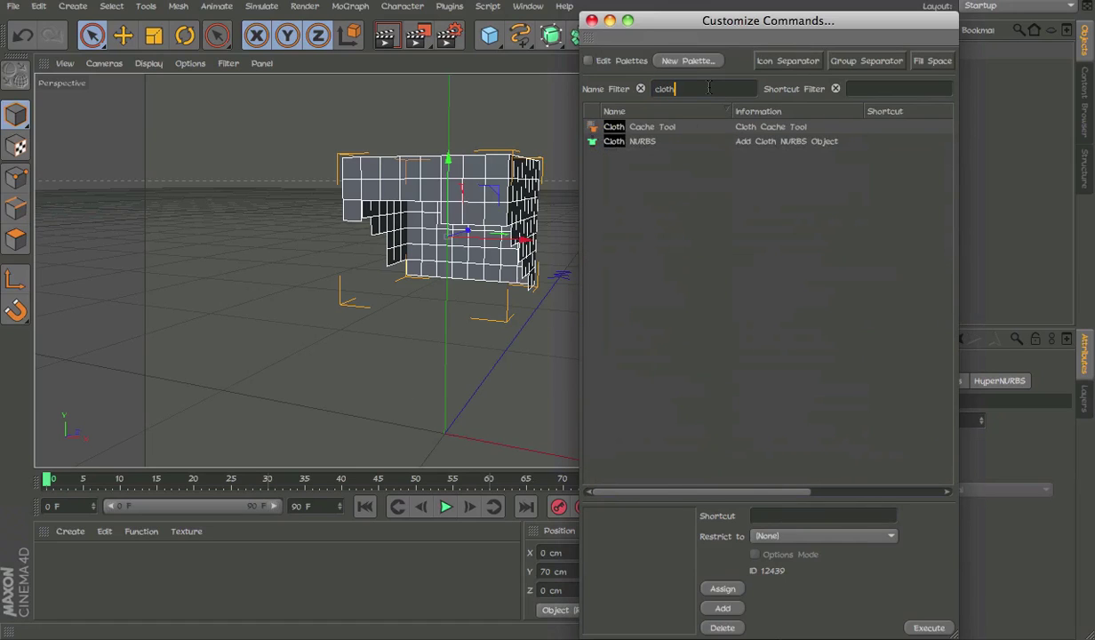
pyautogui.moveTo(679, 19); pyautogui.dragTo(661, 87)
pyautogui.moveTo(640, 210); pyautogui.dragTo(606, 196)
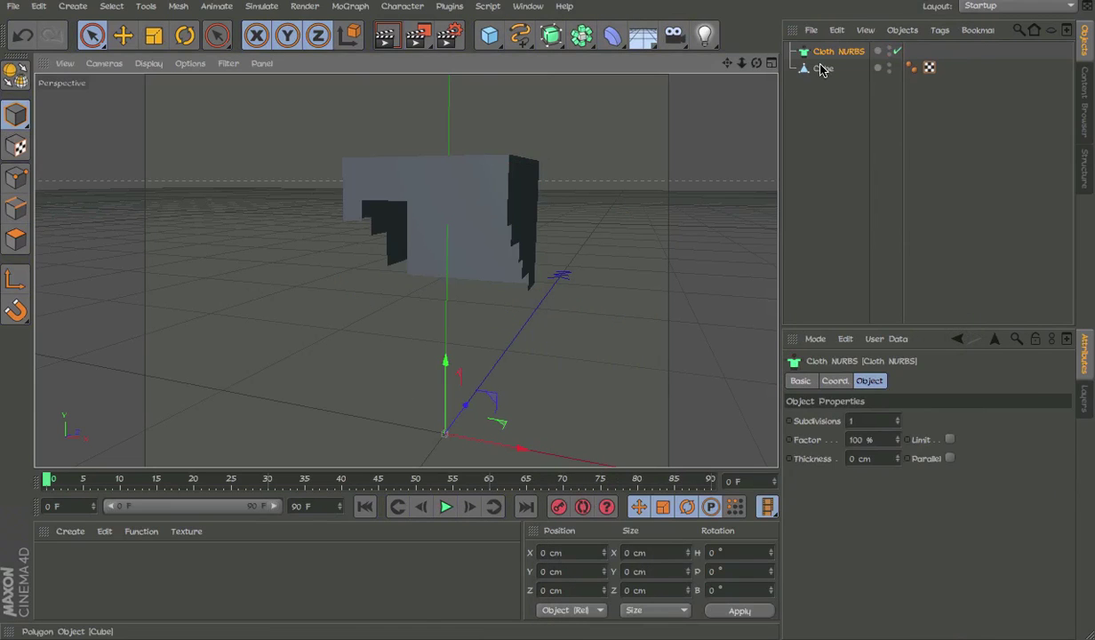
# Make the Cube a child of the Cloth NURBS and set the Cloth NURBS Subdivisions to 0.
pyautogui.moveTo(821, 68); pyautogui.dragTo(835, 52)
pyautogui.keyDown('alt'); pyautogui.moveTo(614, 213); pyautogui.dragTo(551, 253); pyautogui.keyUp('alt')
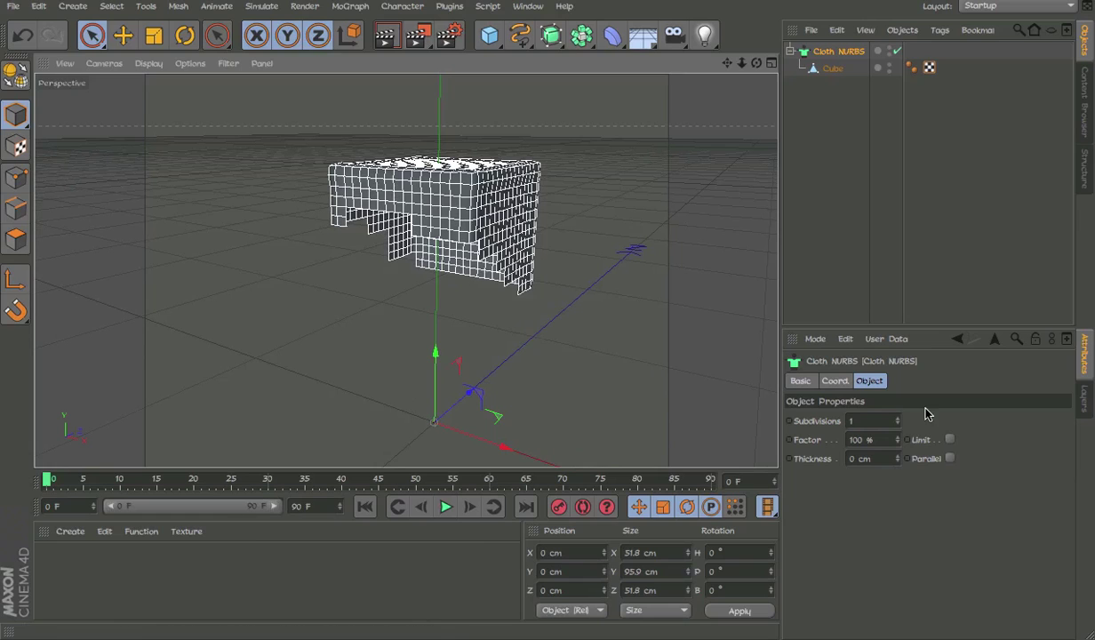
pyautogui.doubleClick(885, 417)
pyautogui.write('0')
pyautogui.press('Return')
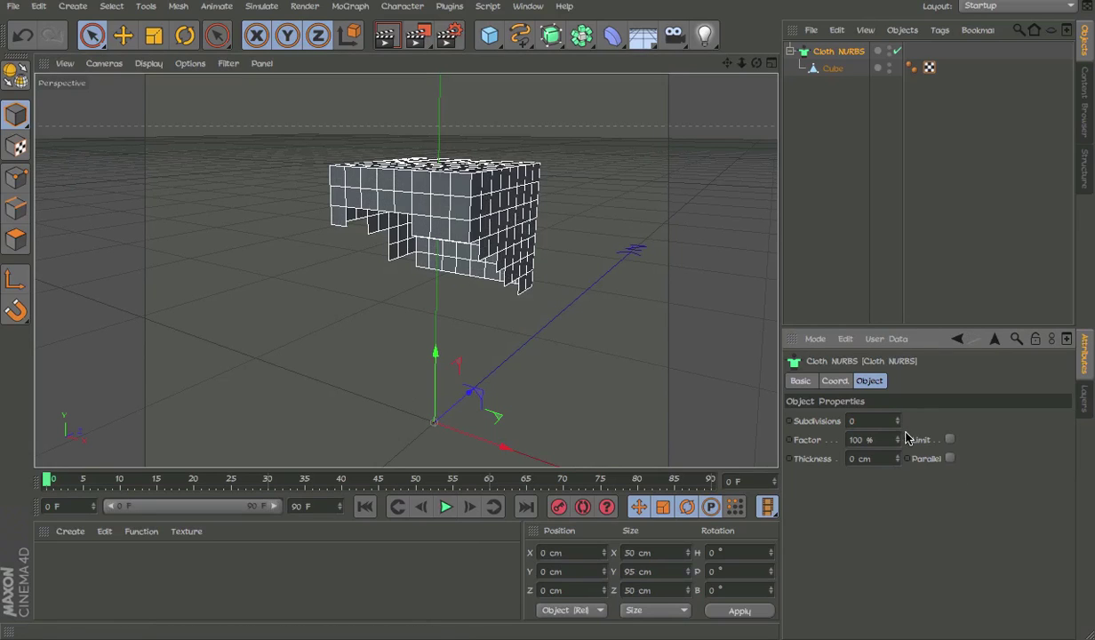
# Try a Cloth NURBS Thickness of 6.25 cm.
pyautogui.moveTo(897, 459); pyautogui.dragTo(896, 459)
pyautogui.click(879, 459)
pyautogui.write('6.25')
pyautogui.press('Return')
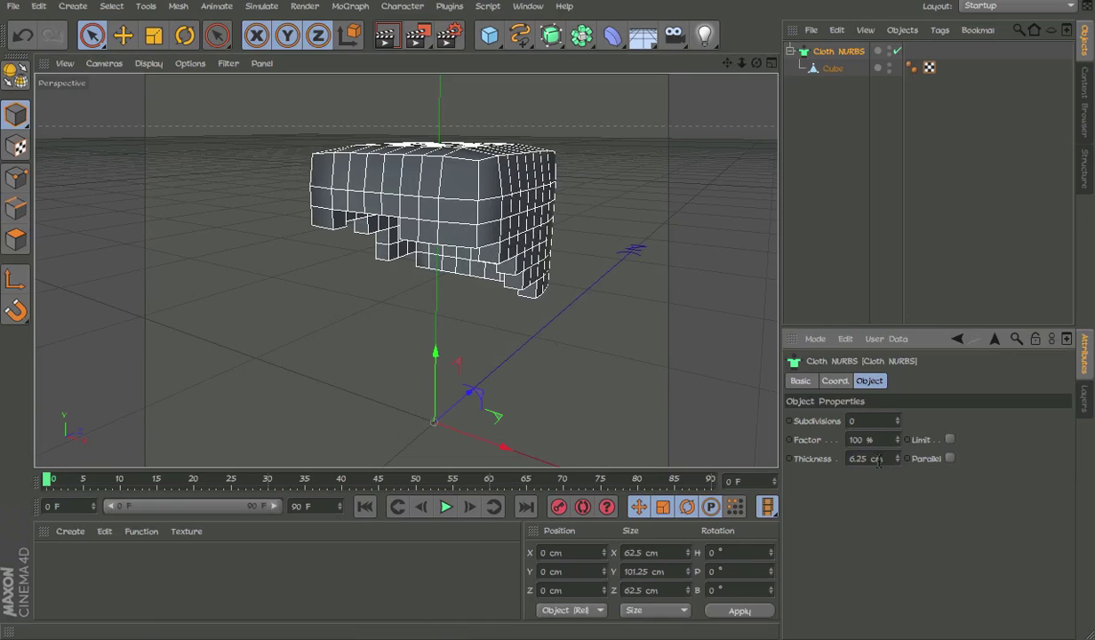
# Set the Cloth NURBS Thickness to 3.125 cm and try the Parallel option, leaving it off.
pyautogui.write('3')
pyautogui.keyDown('alt'); pyautogui.moveTo(406, 269); pyautogui.dragTo(451, 237); pyautogui.keyUp('alt')
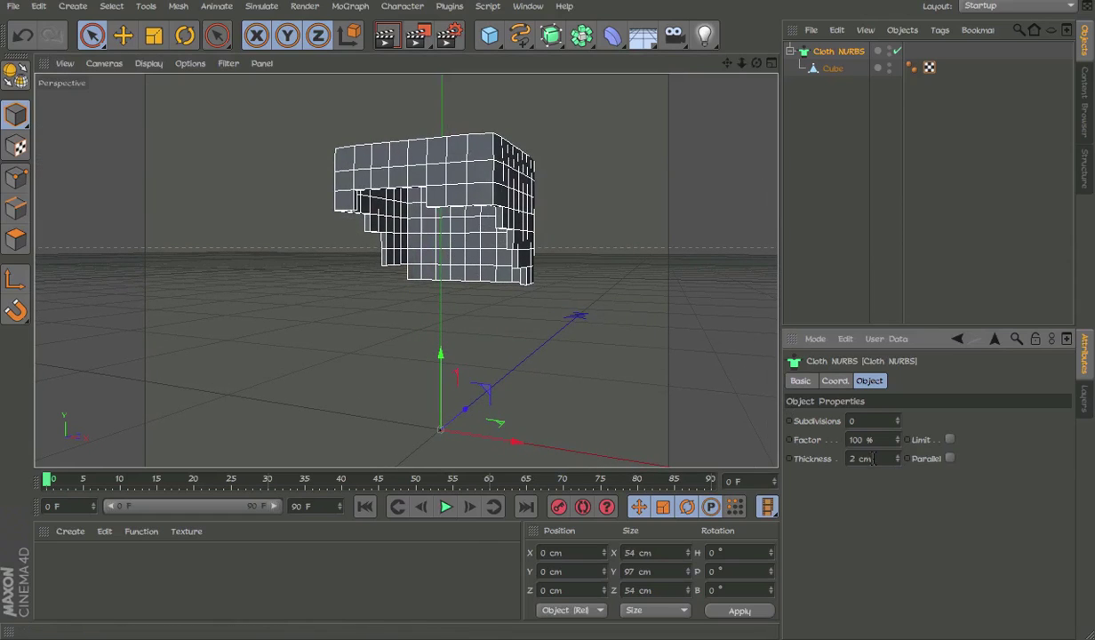
pyautogui.press('Return')
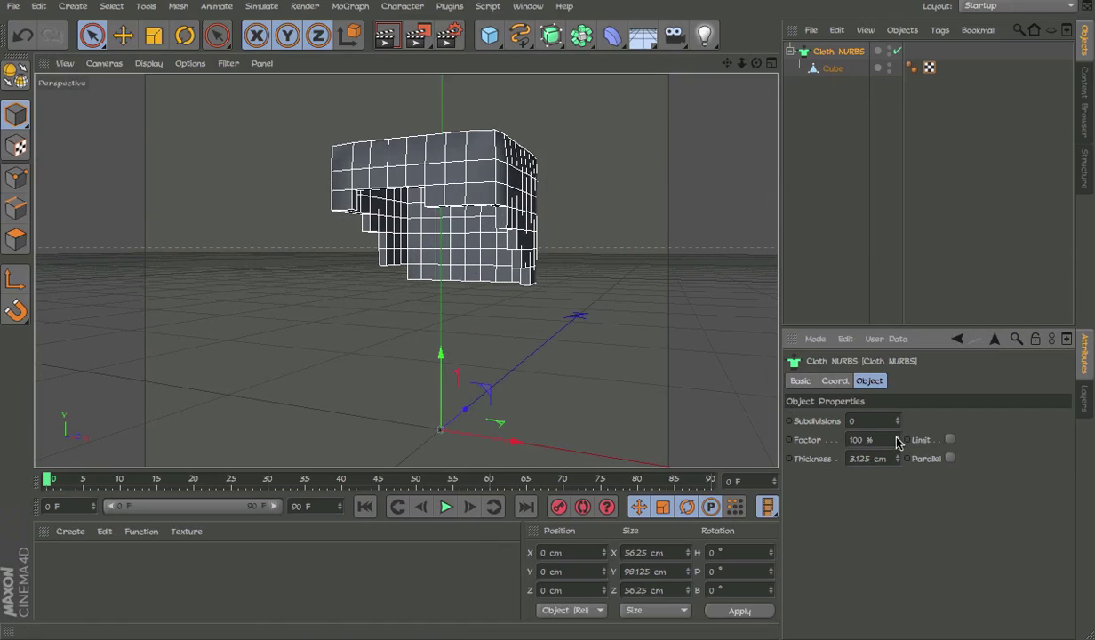
pyautogui.click(949, 459)
pyautogui.click(949, 458)
# Inspect the thickened hair from several sides and render the active view.
pyautogui.keyDown('alt'); pyautogui.moveTo(622, 338); pyautogui.dragTo(464, 173); pyautogui.keyUp('alt')
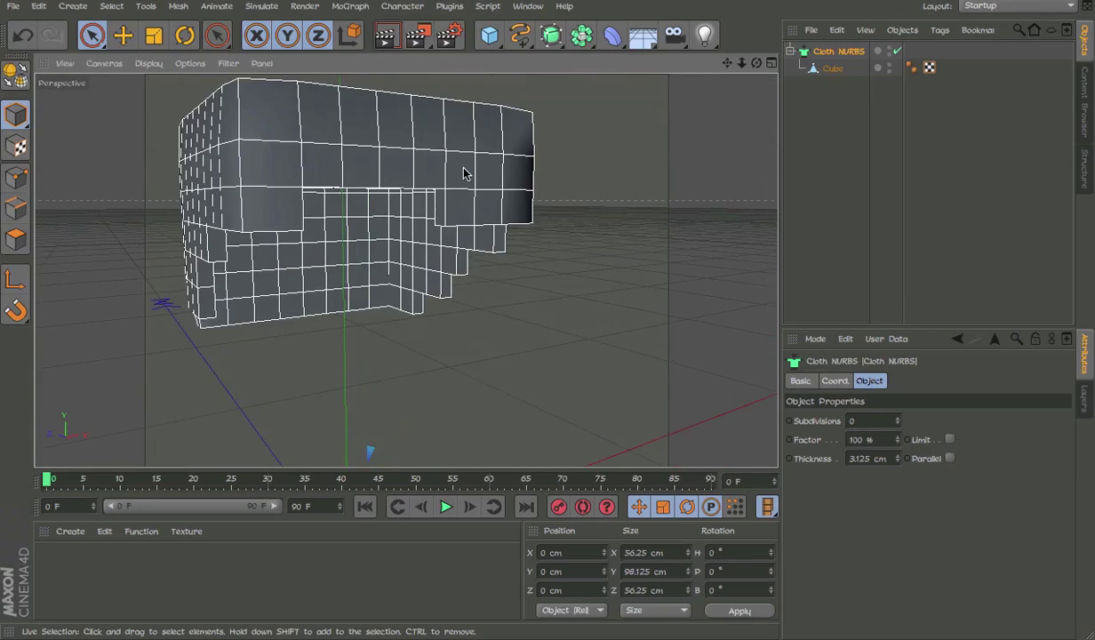
pyautogui.keyDown('alt'); pyautogui.moveTo(472, 183); pyautogui.dragTo(423, 188, button='right'); pyautogui.keyUp('alt')
pyautogui.keyDown('alt'); pyautogui.moveTo(423, 188); pyautogui.dragTo(397, 204); pyautogui.keyUp('alt')
pyautogui.hotkey('ctrl', 'r')
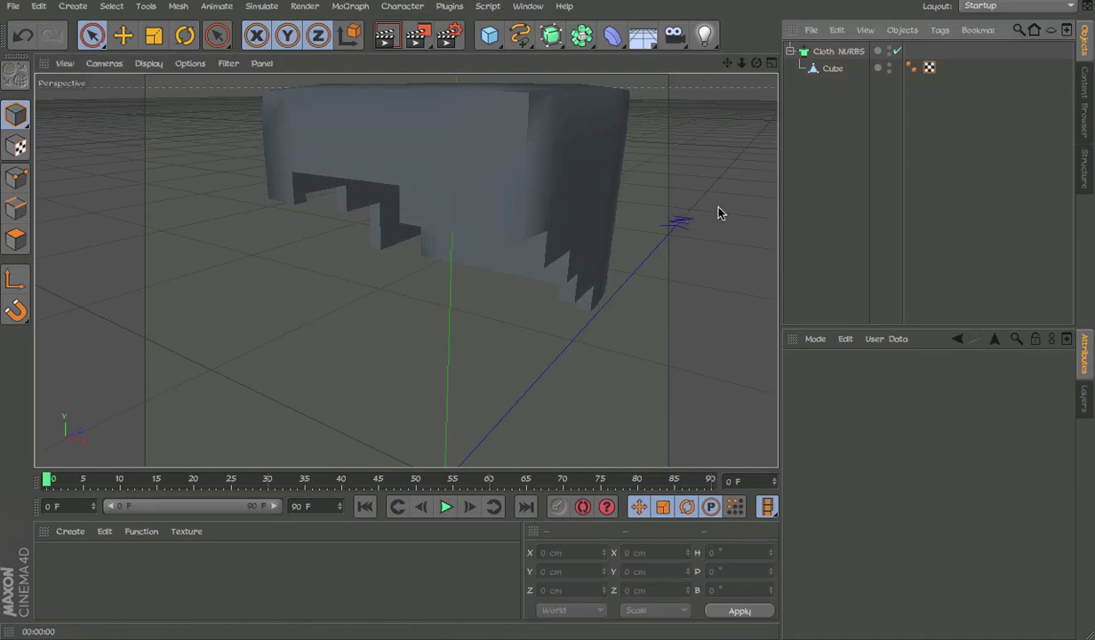
# Create a new material for the hair.
pyautogui.keyDown('alt'); pyautogui.moveTo(718, 213); pyautogui.dragTo(391, 302); pyautogui.keyUp('alt')
pyautogui.doubleClick(364, 579)
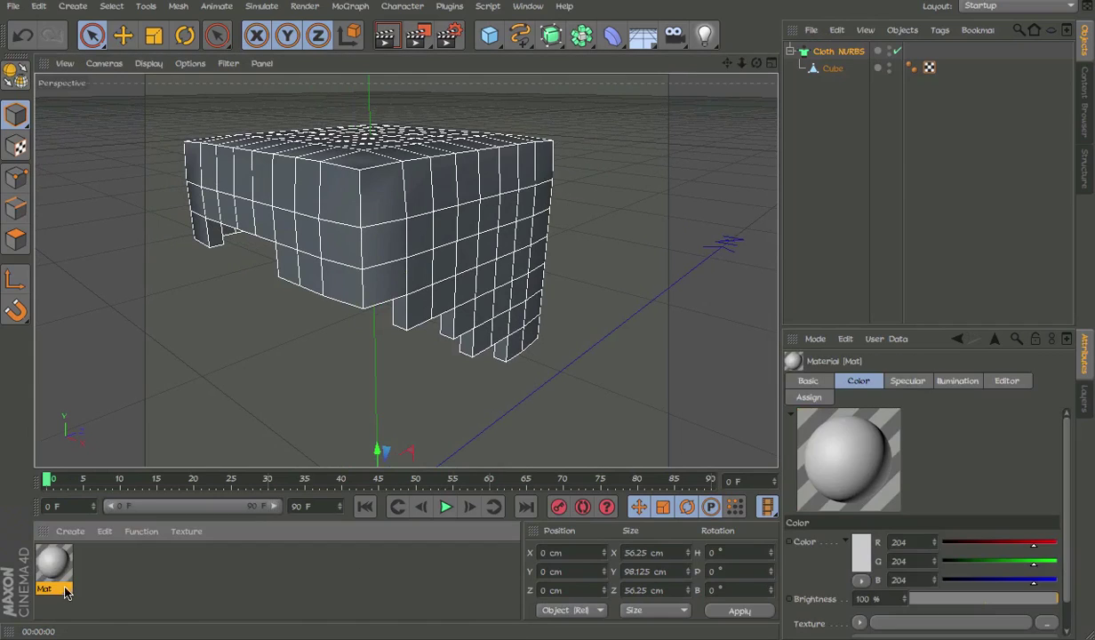
# Load the Tiles surface shader as the Color channel texture of the hair material.
pyautogui.doubleClick(54, 576)
pyautogui.click(836, 53)
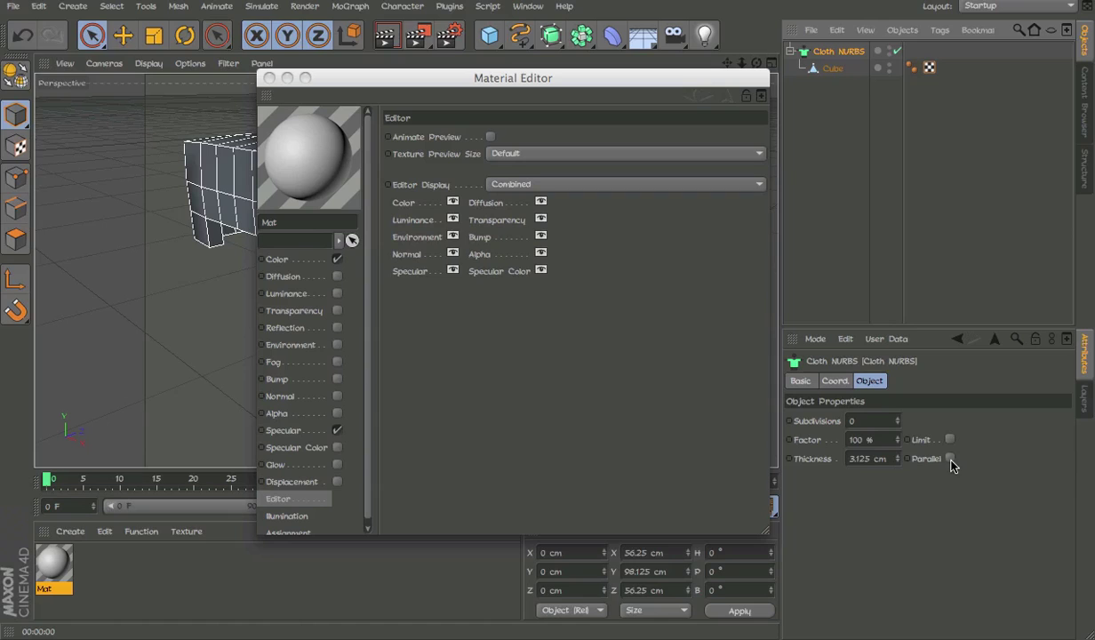
pyautogui.click(298, 257)
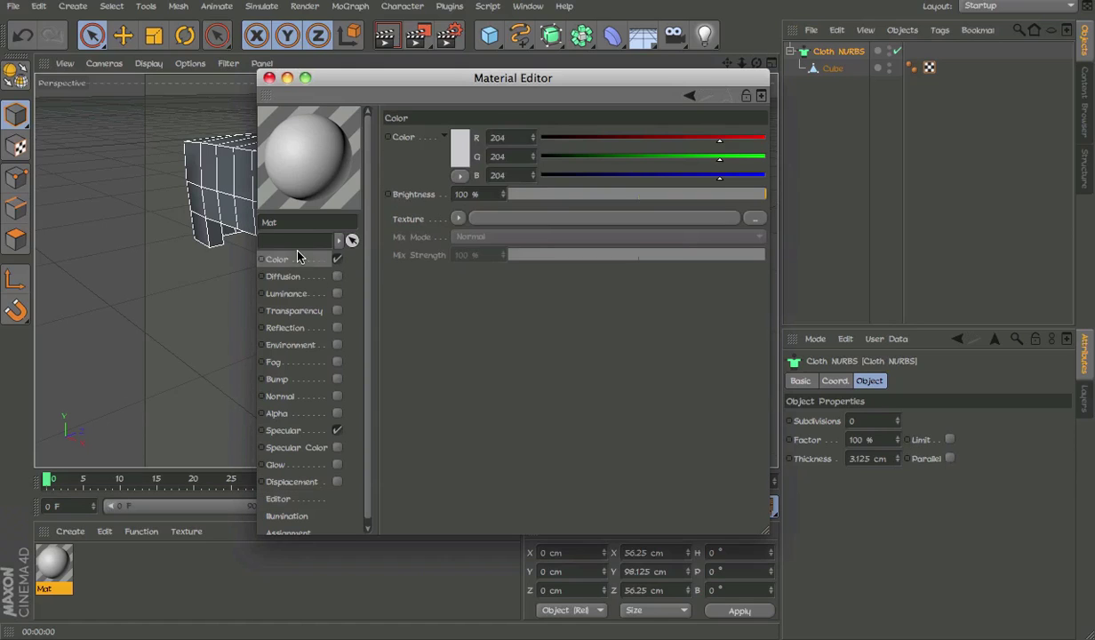
pyautogui.click(458, 218)
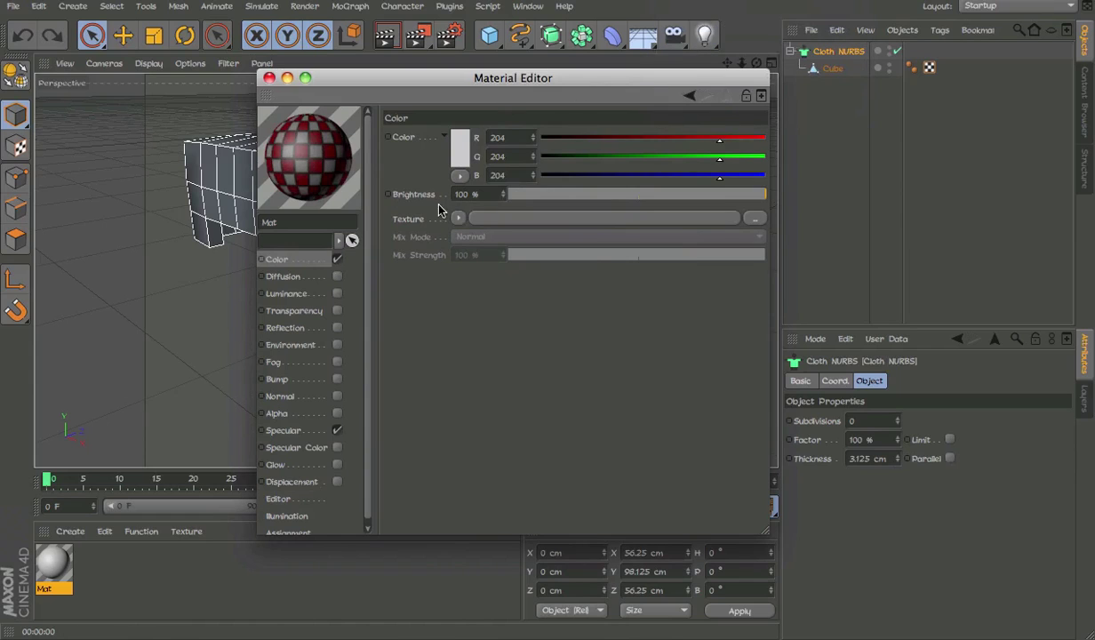
pyautogui.click(459, 218)
pyautogui.moveTo(574, 610)
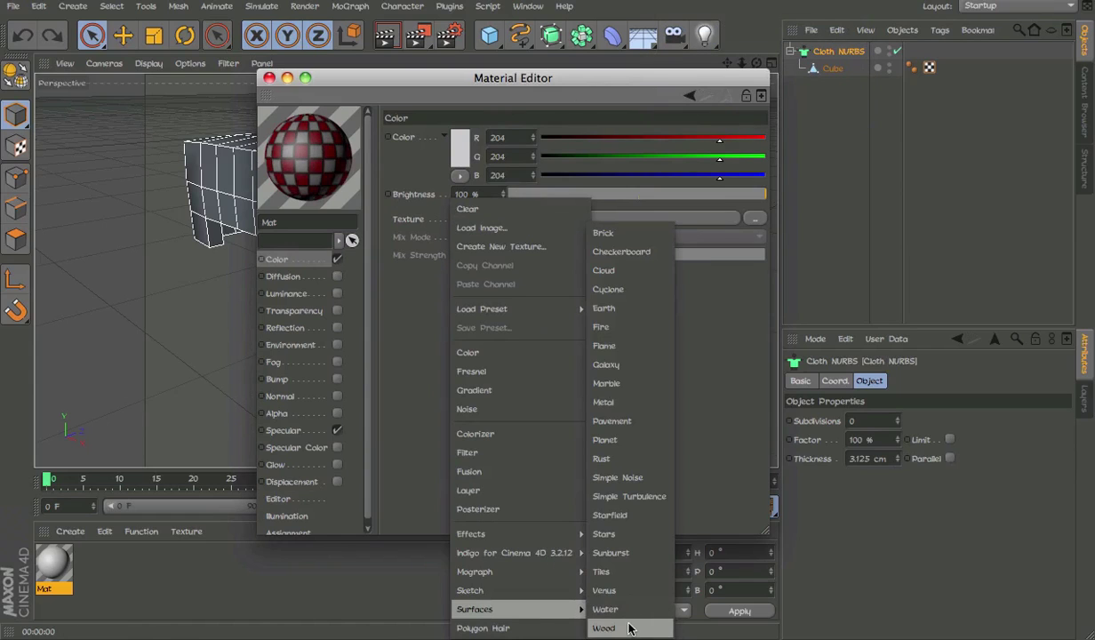
pyautogui.click(601, 572)
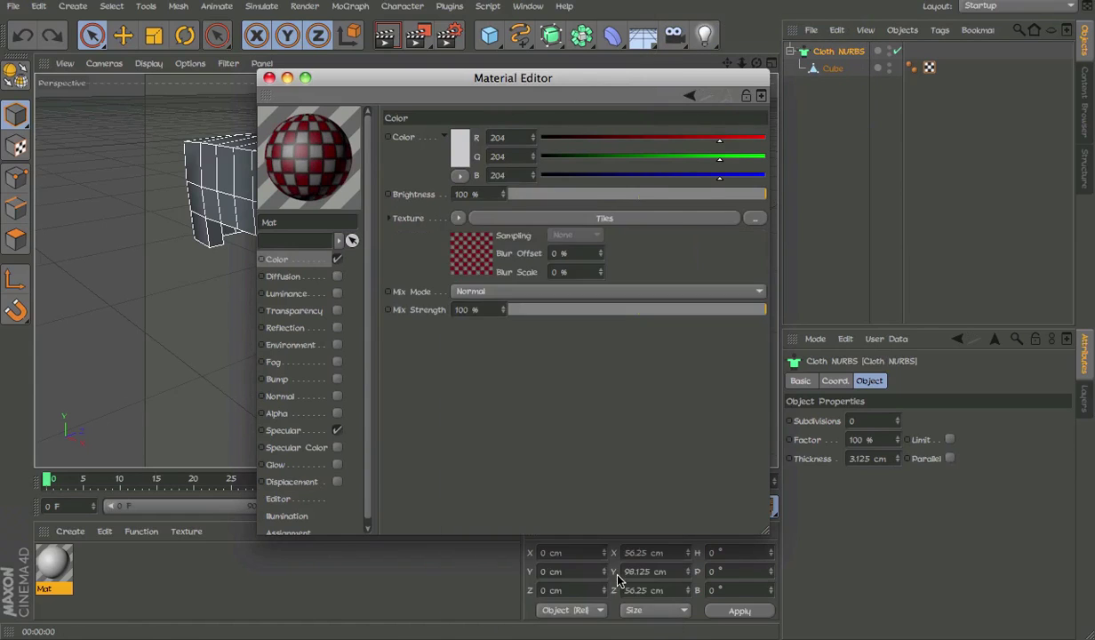
# Open the Tiles shader's properties and set its Grout Color to dark brown, RGB 42, 24, 24.
pyautogui.click(471, 254)
pyautogui.click(512, 61)
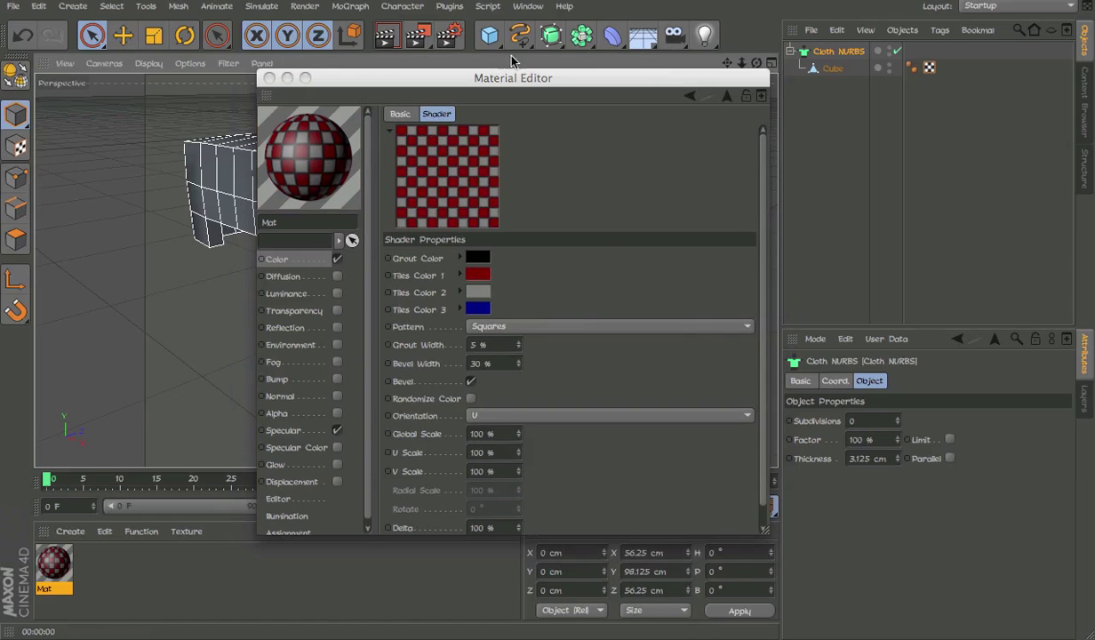
pyautogui.moveTo(627, 77); pyautogui.dragTo(841, 67)
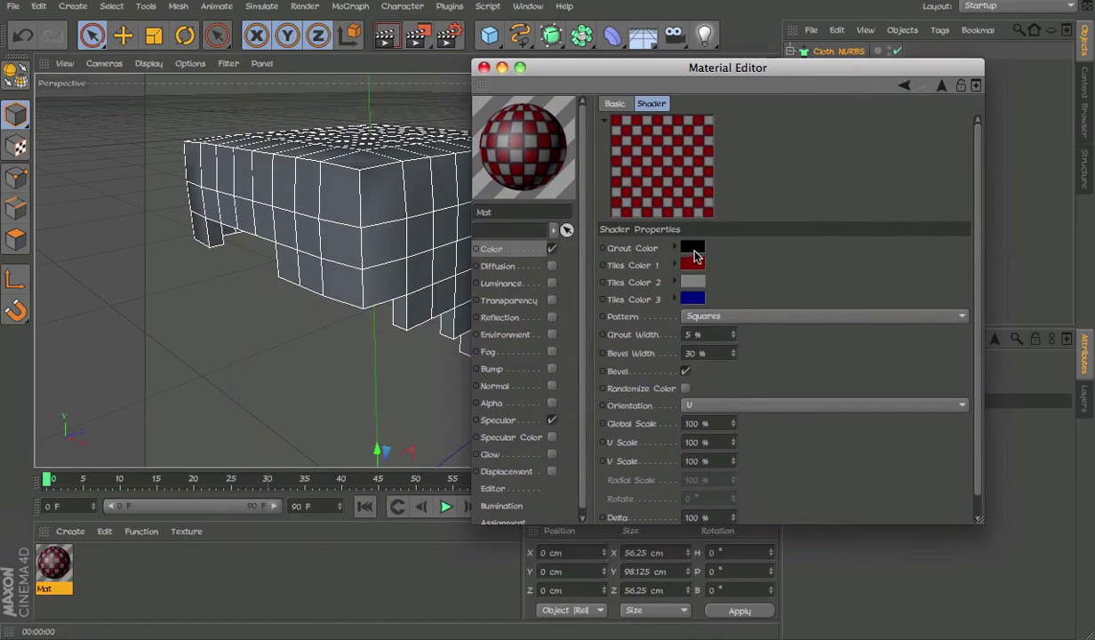
pyautogui.click(692, 250)
pyautogui.moveTo(649, 268)
pyautogui.mouseDown()
pyautogui.moveTo(631, 286)
pyautogui.moveTo(644, 288)
pyautogui.mouseUp()
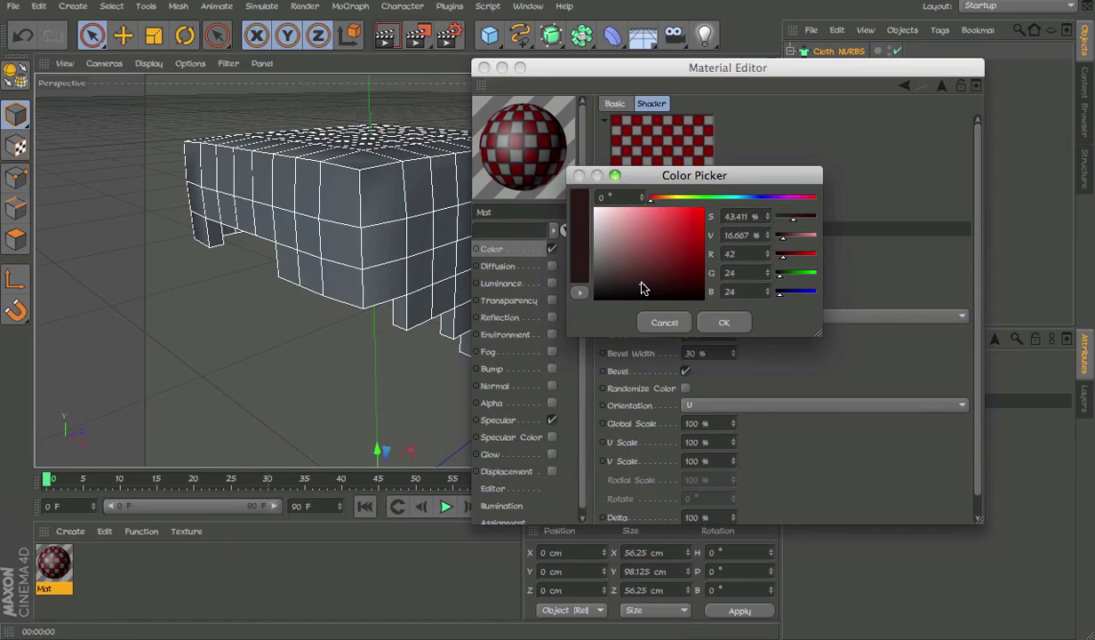
pyautogui.click(723, 321)
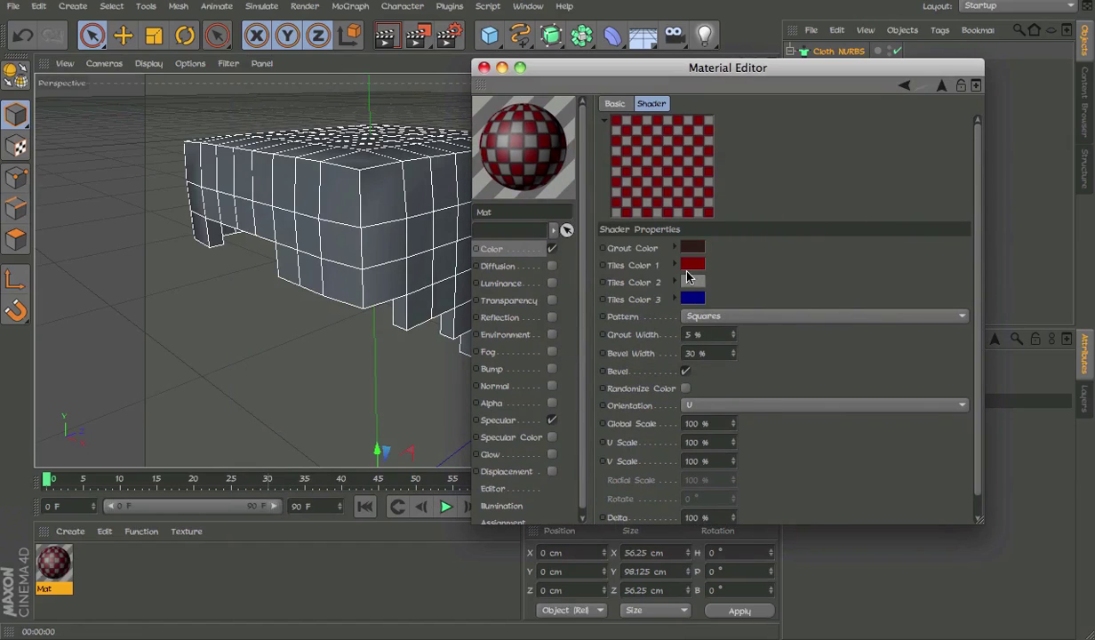
# Set Tiles Color 1 to a dark brown and Tiles Color 2 to RGB 54, 28, 28.
pyautogui.click(693, 264)
pyautogui.moveTo(701, 261); pyautogui.dragTo(651, 315)
pyautogui.click(727, 327)
pyautogui.click(707, 305)
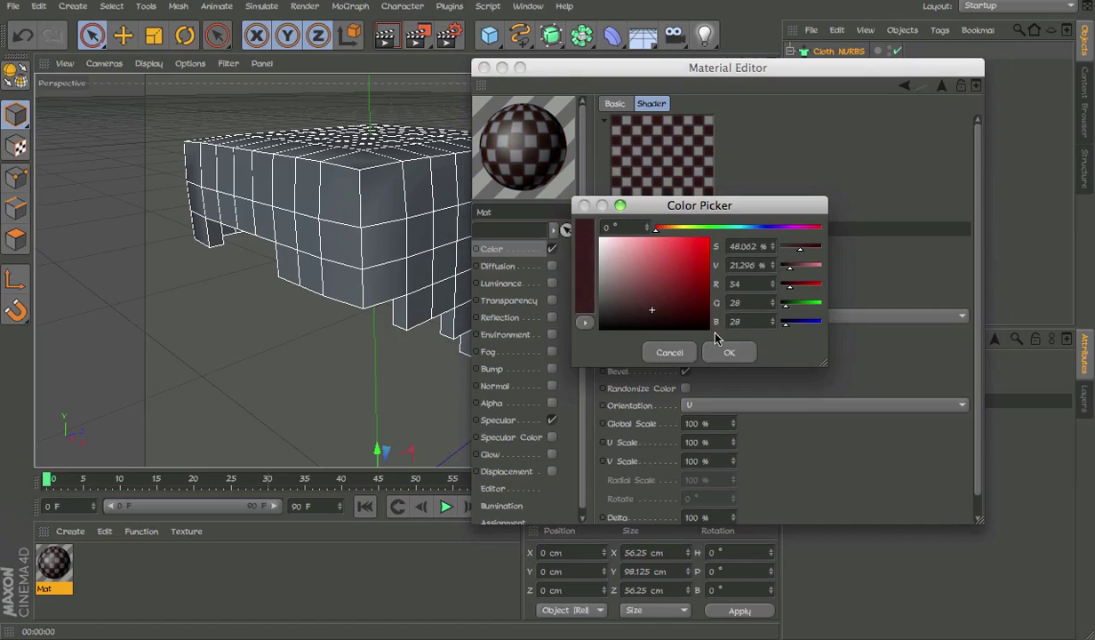
pyautogui.click(725, 349)
# Set Tiles Color 3 to dark brown, RGB 42, 24, 24, with a hue of 0°.
pyautogui.click(695, 297)
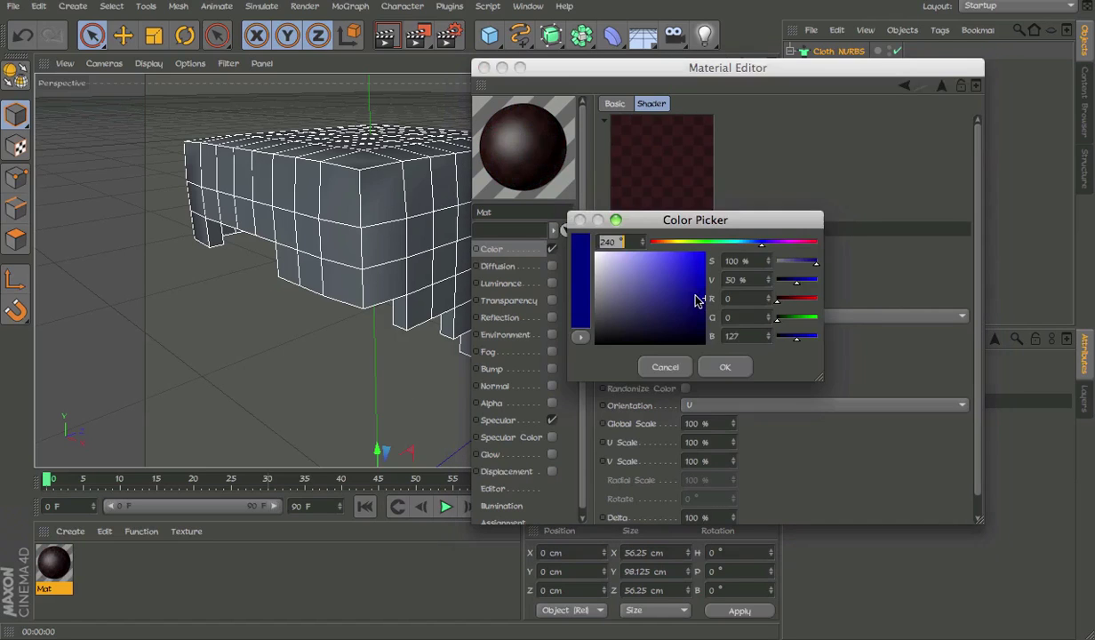
pyautogui.moveTo(674, 297); pyautogui.dragTo(628, 323)
pyautogui.moveTo(641, 239); pyautogui.dragTo(616, 239)
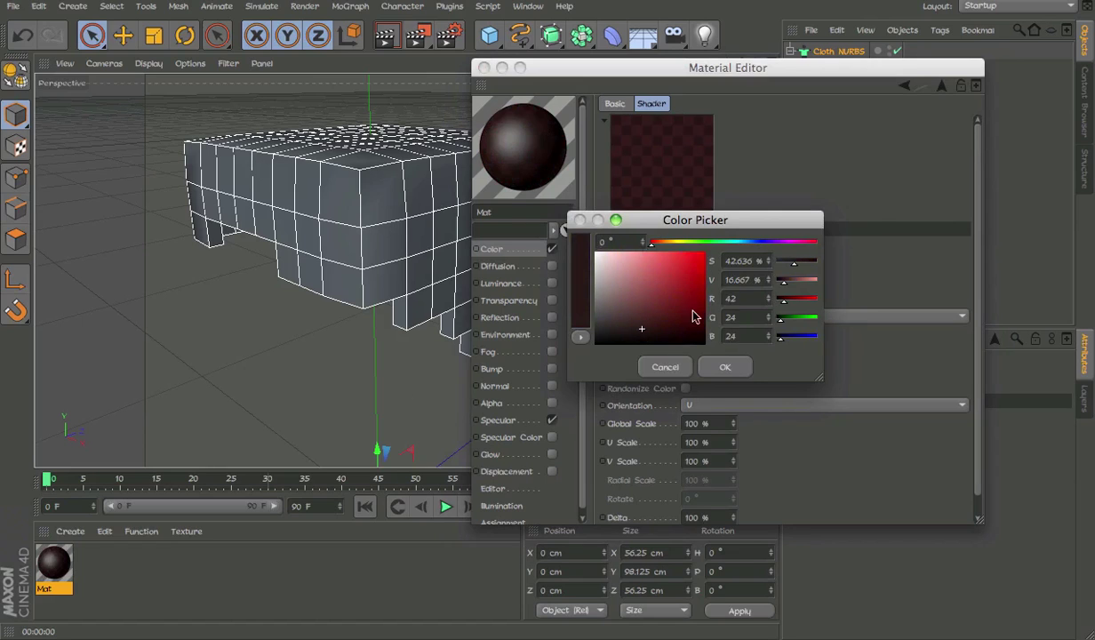
pyautogui.click(725, 366)
pyautogui.rightClick(648, 283)
pyautogui.click(680, 353)
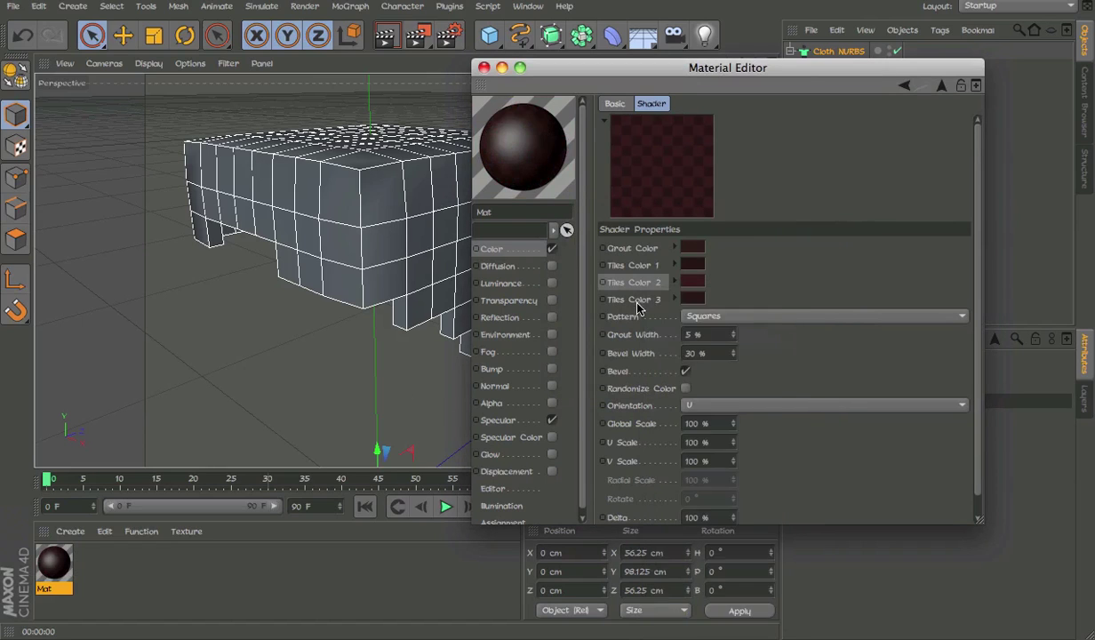
pyautogui.rightClick(634, 300)
pyautogui.click(676, 391)
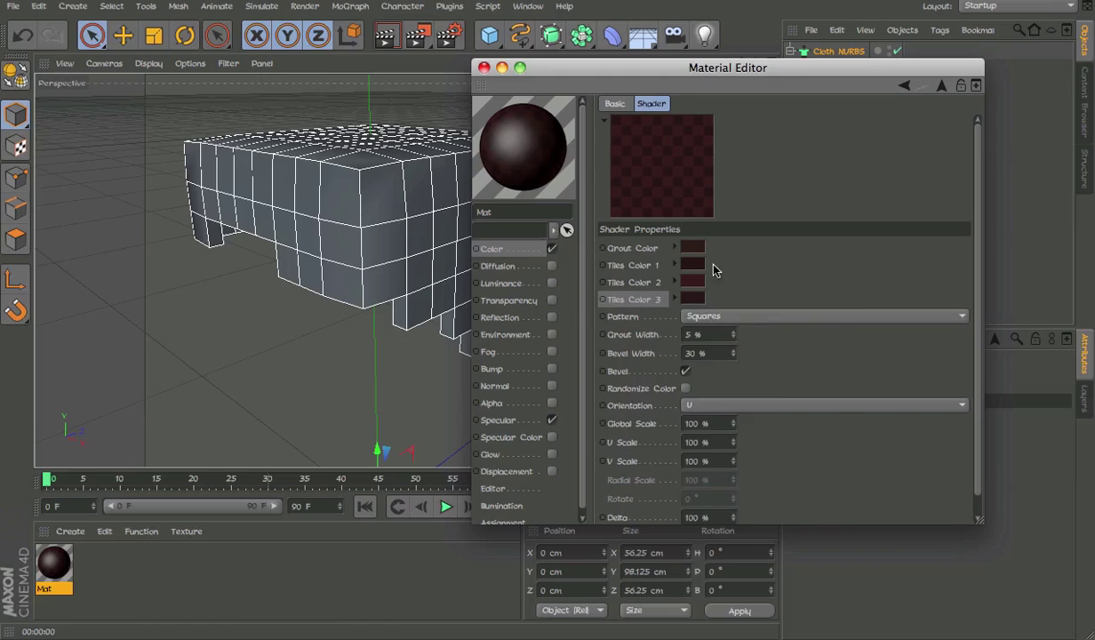
pyautogui.click(699, 315)
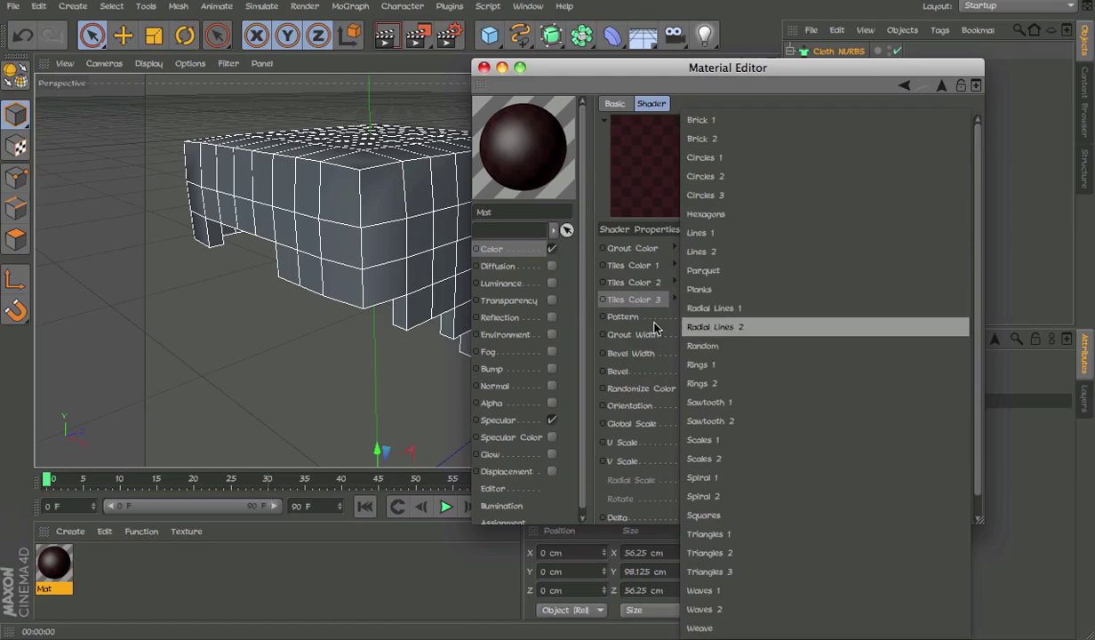
pyautogui.click(700, 318)
# Set the Tiles shader's Grout Width and Bevel Width to 0 %, leaving Bevel on.
pyautogui.moveTo(732, 334)
pyautogui.mouseDown()
pyautogui.moveTo(732, 249)
pyautogui.moveTo(733, 335)
pyautogui.mouseUp()
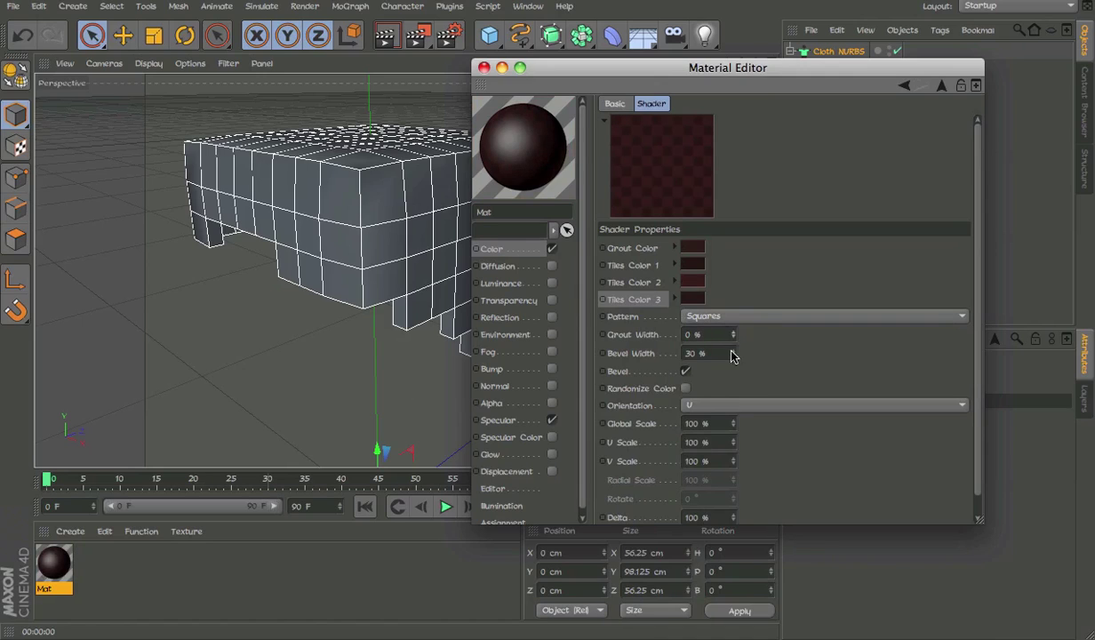
pyautogui.moveTo(733, 354); pyautogui.dragTo(734, 291)
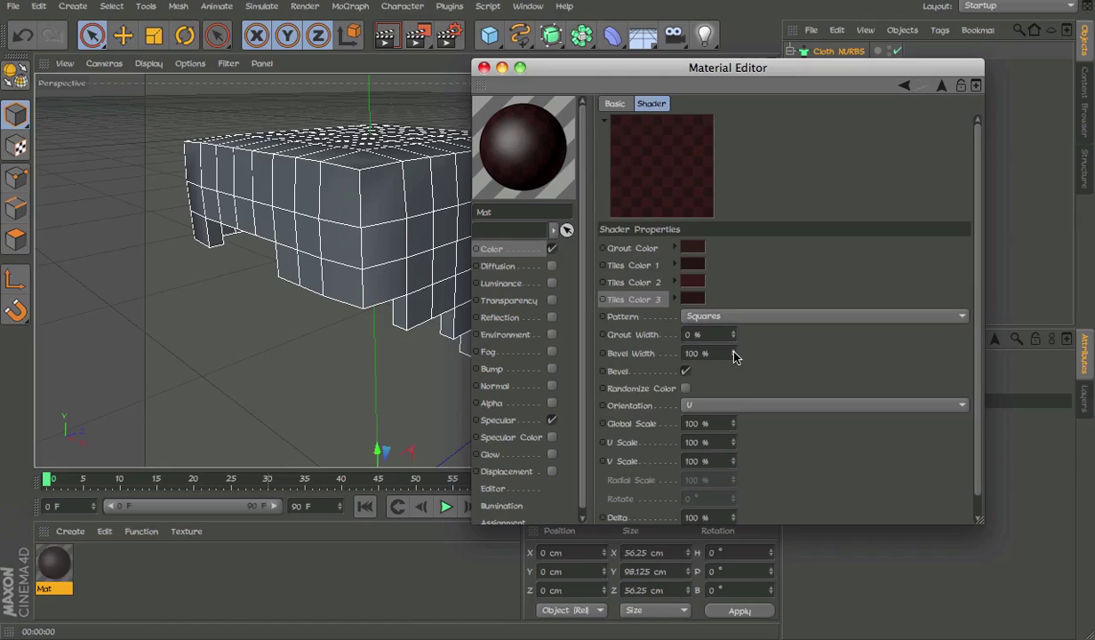
pyautogui.moveTo(733, 354); pyautogui.dragTo(733, 442)
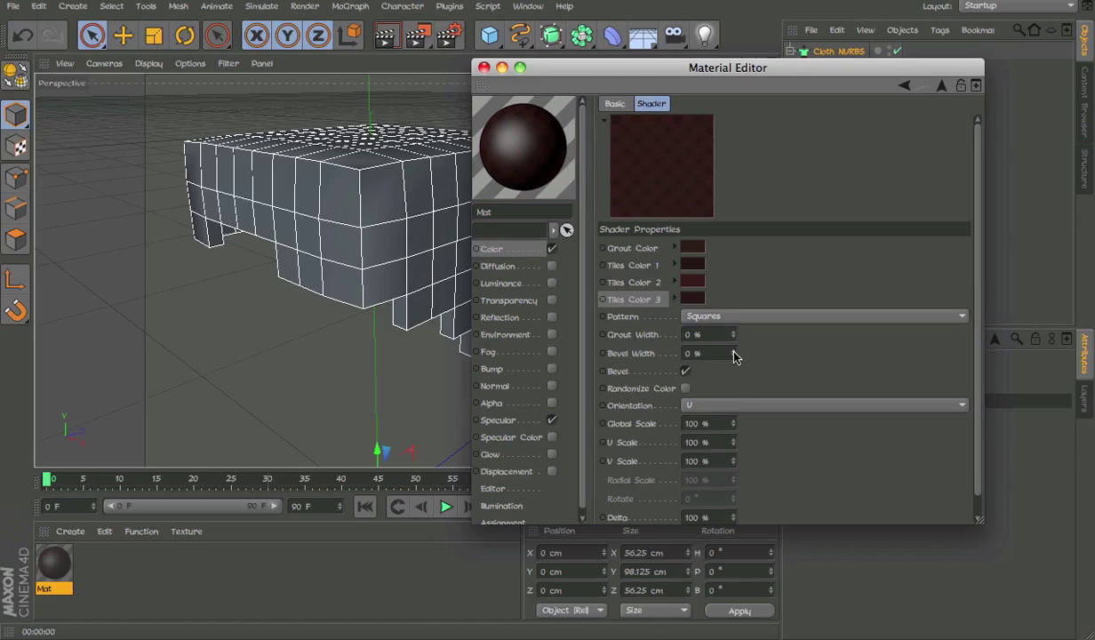
pyautogui.click(685, 371)
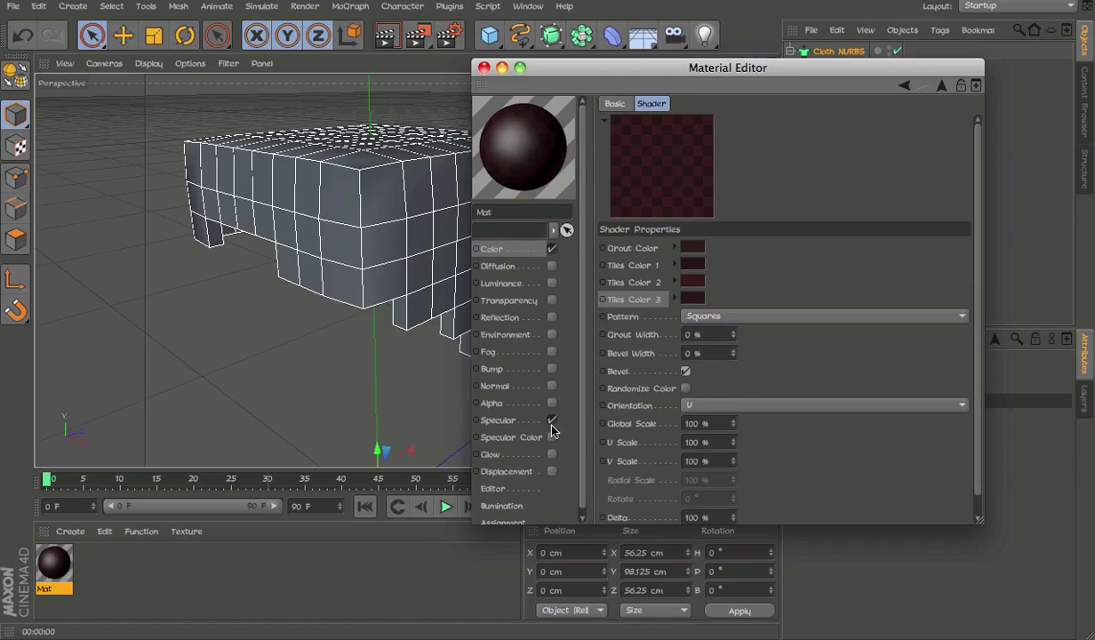
# Turn off the material's Specular channel and enable Randomize Color for the tiles, keeping the U orientation.
pyautogui.click(552, 421)
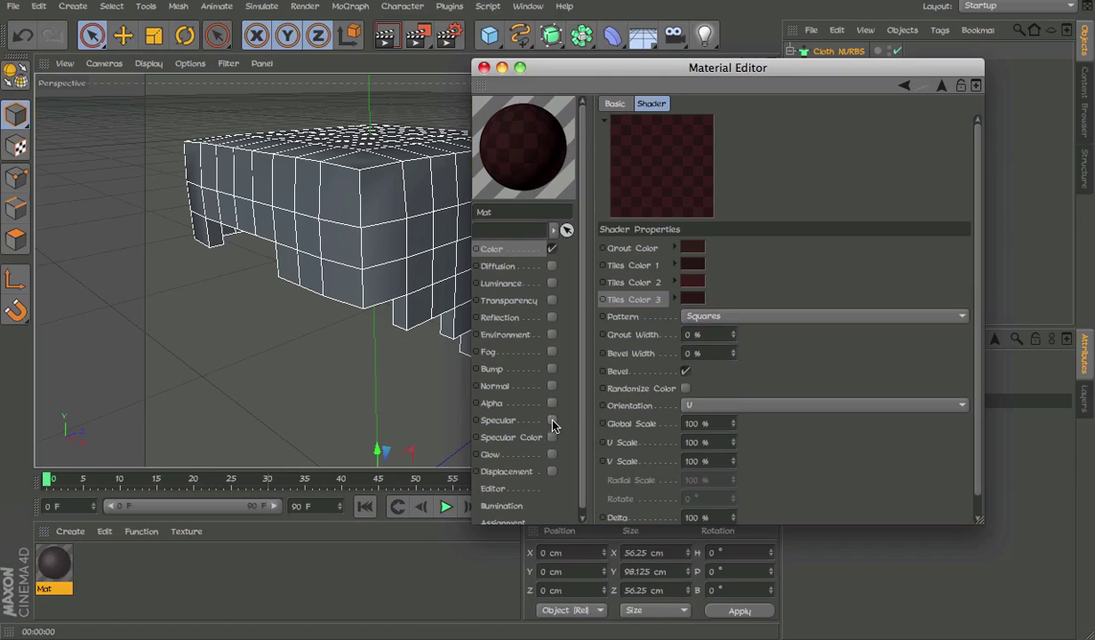
pyautogui.click(686, 389)
pyautogui.moveTo(681, 68); pyautogui.dragTo(670, 38)
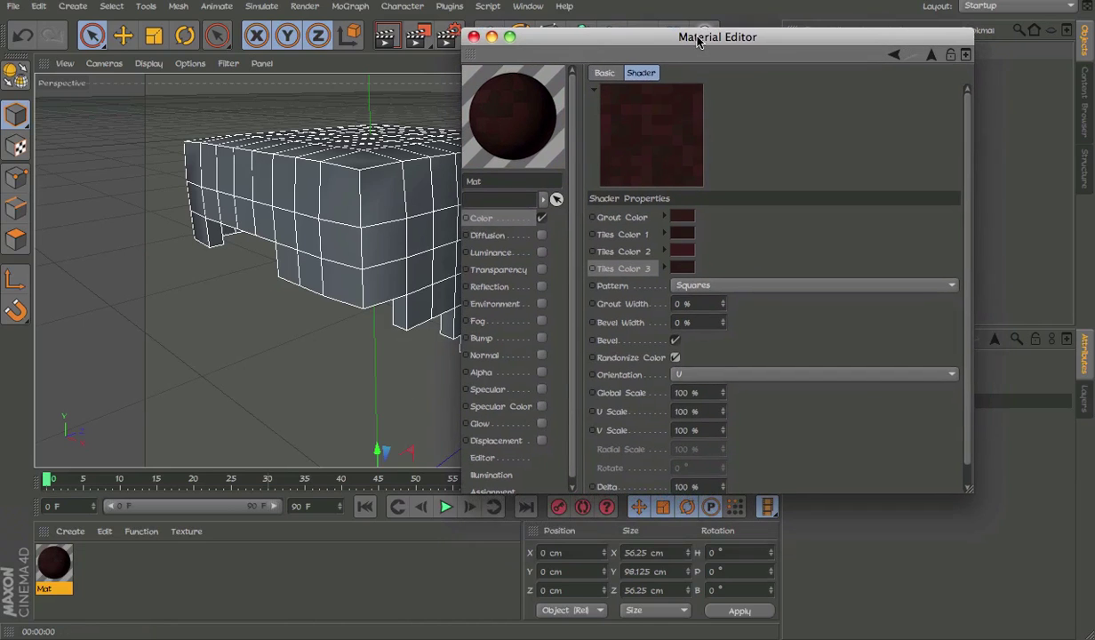
pyautogui.click(707, 376)
pyautogui.click(736, 388)
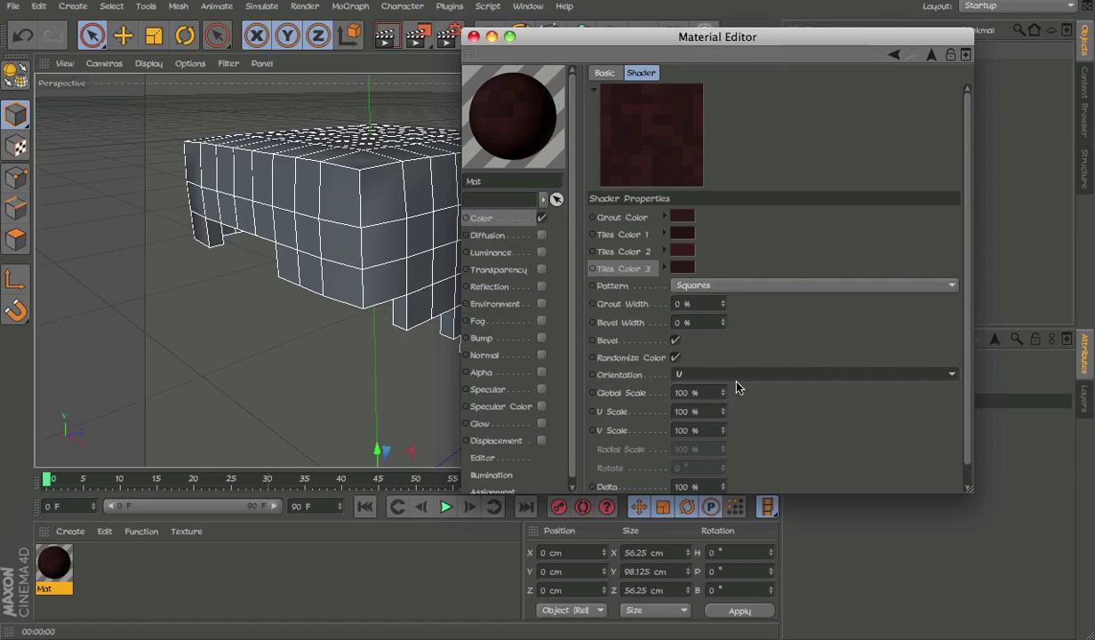
# Try a U Scale and V Scale of 150 % for the tiles.
pyautogui.moveTo(723, 412); pyautogui.dragTo(724, 418)
pyautogui.rightClick(724, 413)
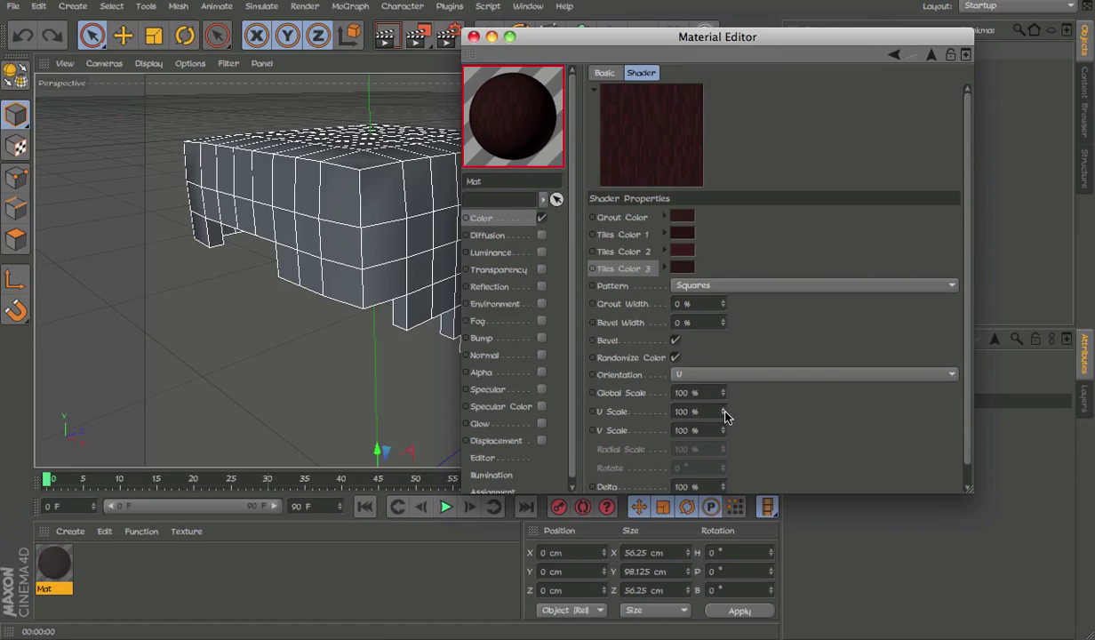
pyautogui.doubleClick(705, 412)
pyautogui.write('0')
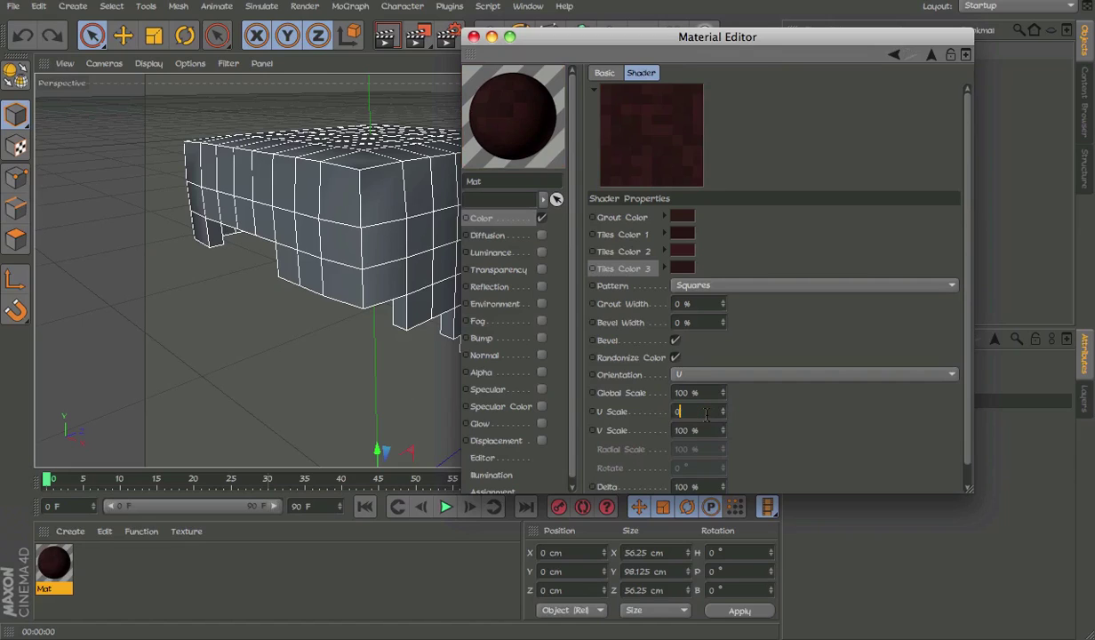
pyautogui.write('150')
pyautogui.press('Return')
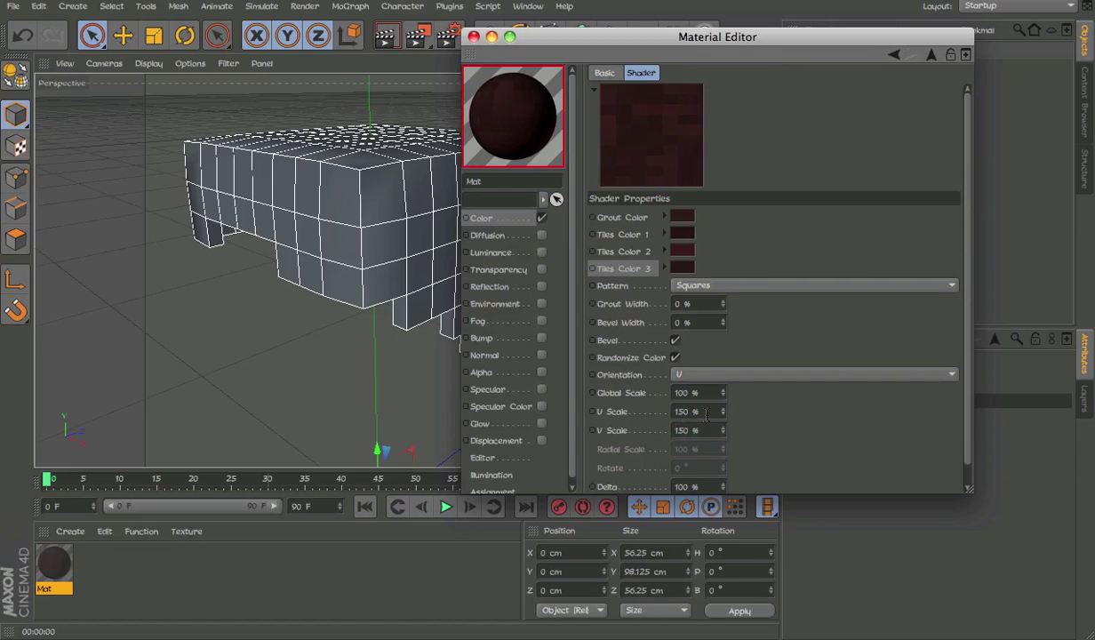
# Try a U Scale and V Scale of 50 % and undo the tile scale changes.
pyautogui.doubleClick(705, 413)
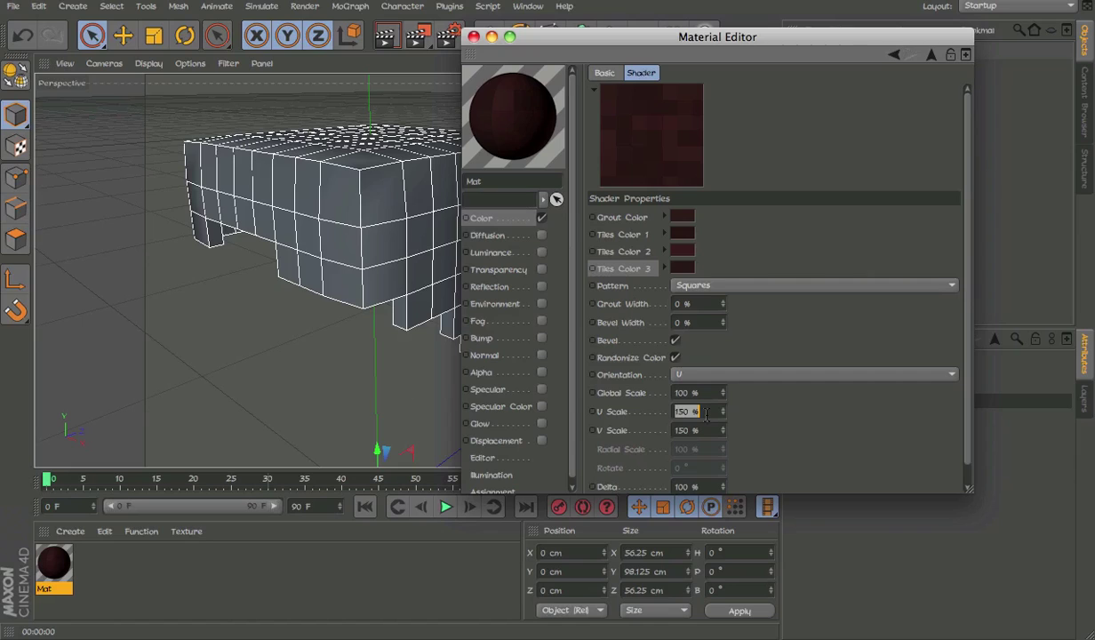
pyautogui.write('50')
pyautogui.press('Tab')
pyautogui.write('50')
pyautogui.click(445, 574)
pyautogui.press('super+z')
pyautogui.press('super+z')
pyautogui.press('super+z')
pyautogui.press('super+z')
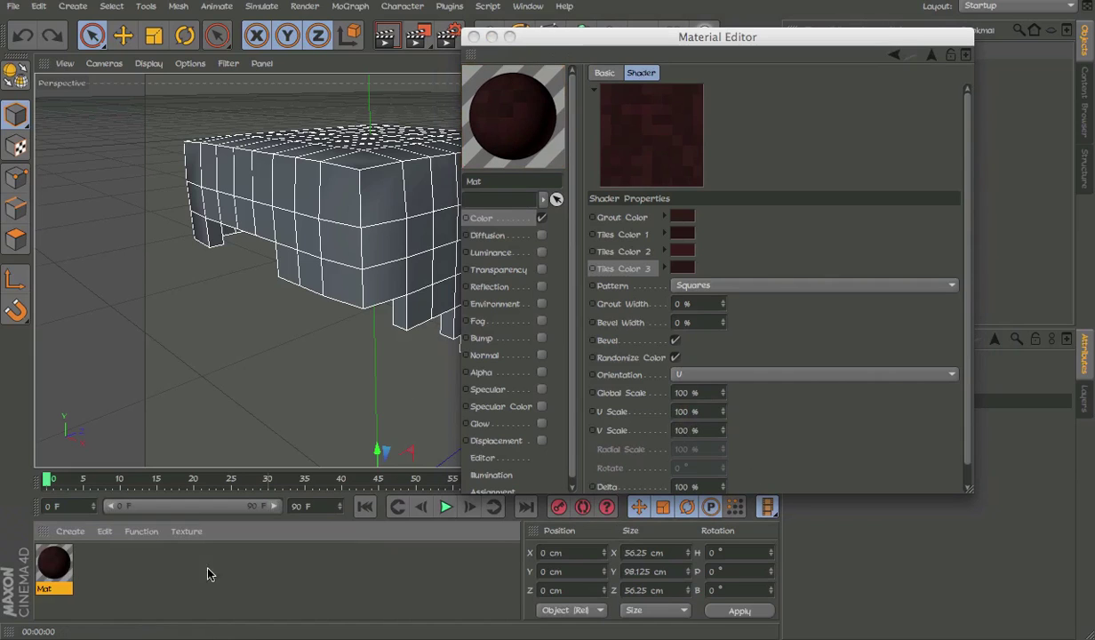
# Apply the tiled material to the Cloth NURBS hair and render the active view to check it.
pyautogui.moveTo(45, 567); pyautogui.dragTo(402, 184)
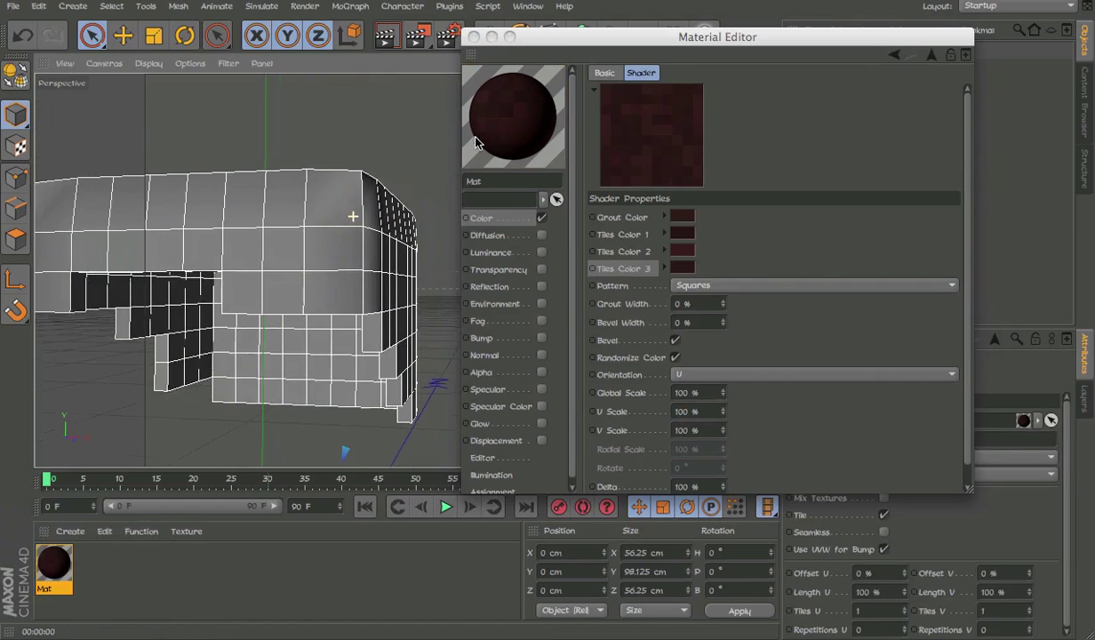
pyautogui.scroll(-4, 286, 290)
pyautogui.press('super+r')
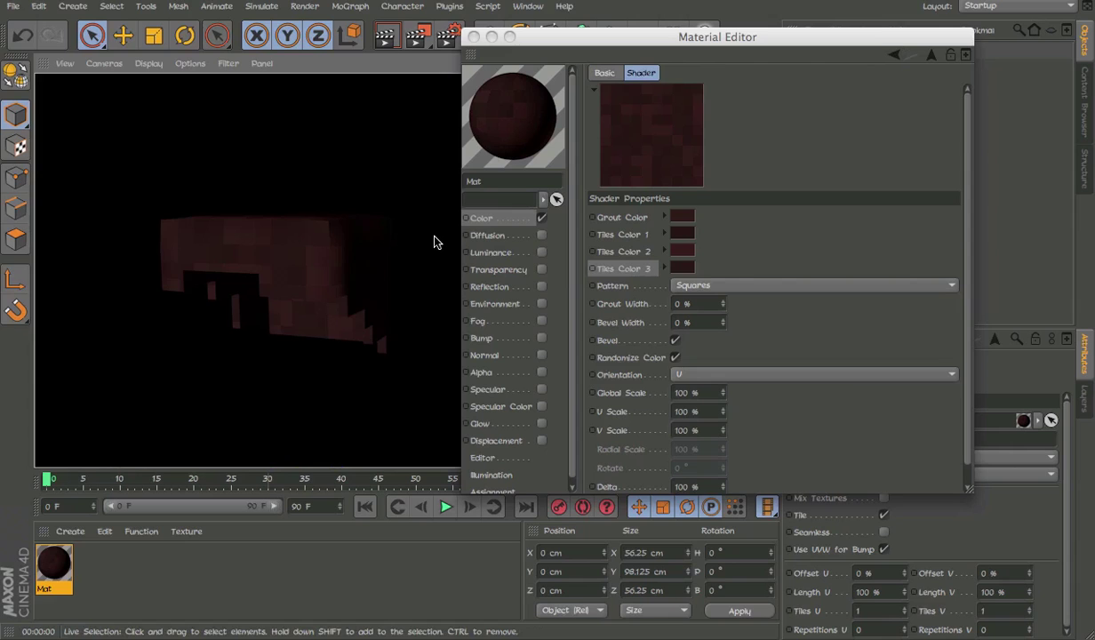
pyautogui.click(473, 36)
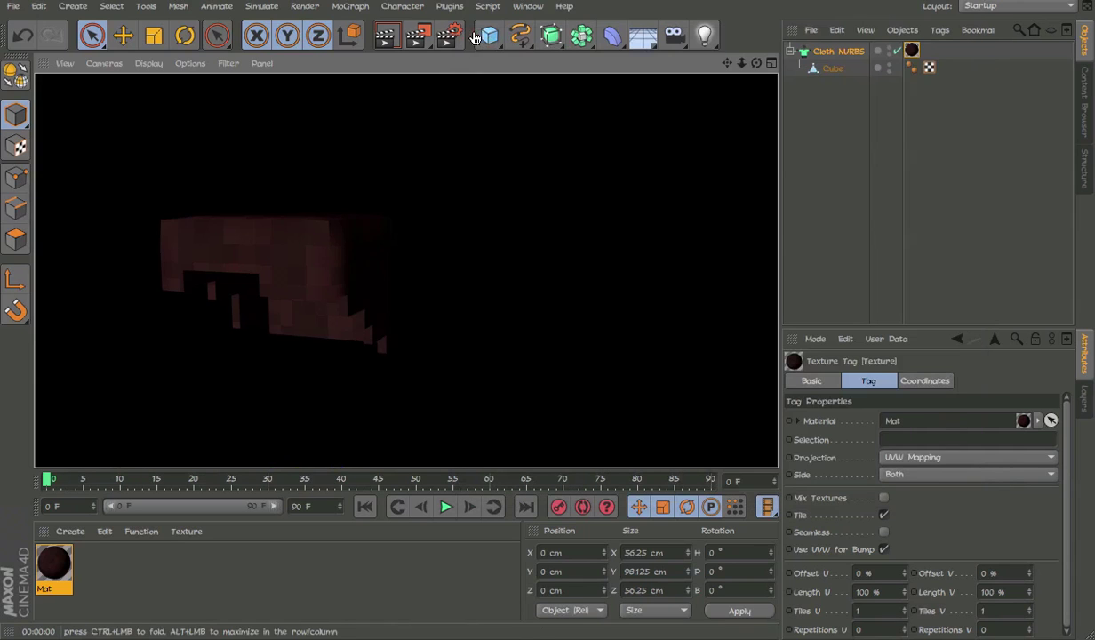
pyautogui.press('super+r')
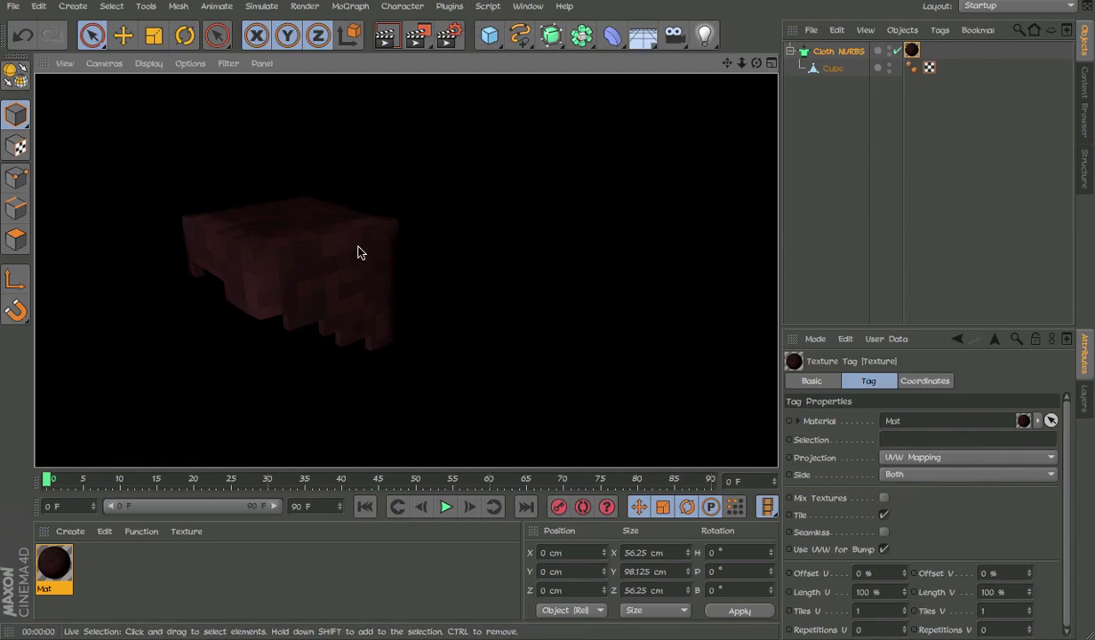
# Inspect the textured hair from several sides and render the view from above.
pyautogui.click(860, 166)
pyautogui.keyDown('alt'); pyautogui.moveTo(384, 261); pyautogui.dragTo(530, 291); pyautogui.keyUp('alt')
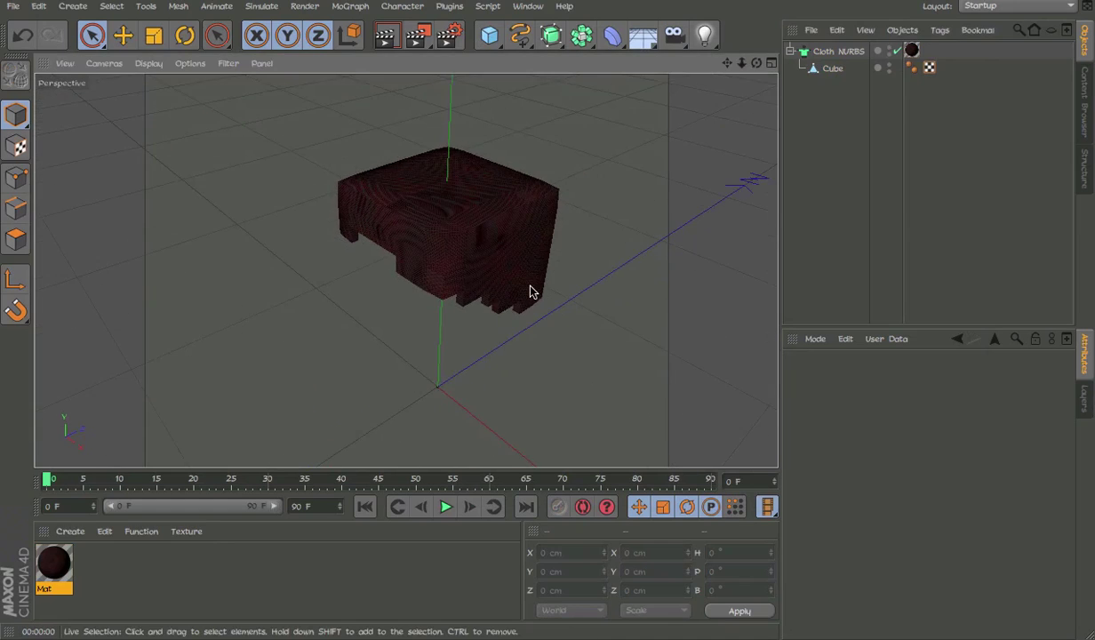
pyautogui.press('super+r')
pyautogui.click(947, 154)
pyautogui.keyDown('alt'); pyautogui.moveTo(406, 269); pyautogui.dragTo(587, 93); pyautogui.keyUp('alt')
pyautogui.click(373, 316)
pyautogui.keyDown('alt'); pyautogui.moveTo(374, 315); pyautogui.dragTo(502, 248); pyautogui.keyUp('alt')
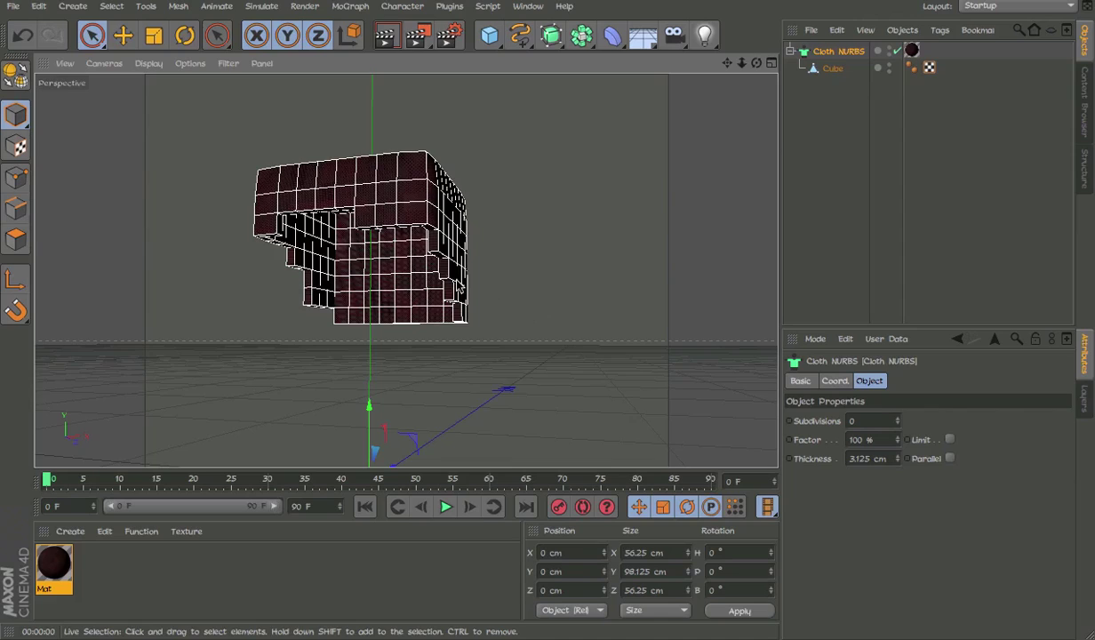
pyautogui.keyDown('alt'); pyautogui.moveTo(410, 286); pyautogui.dragTo(572, 336); pyautogui.keyUp('alt')
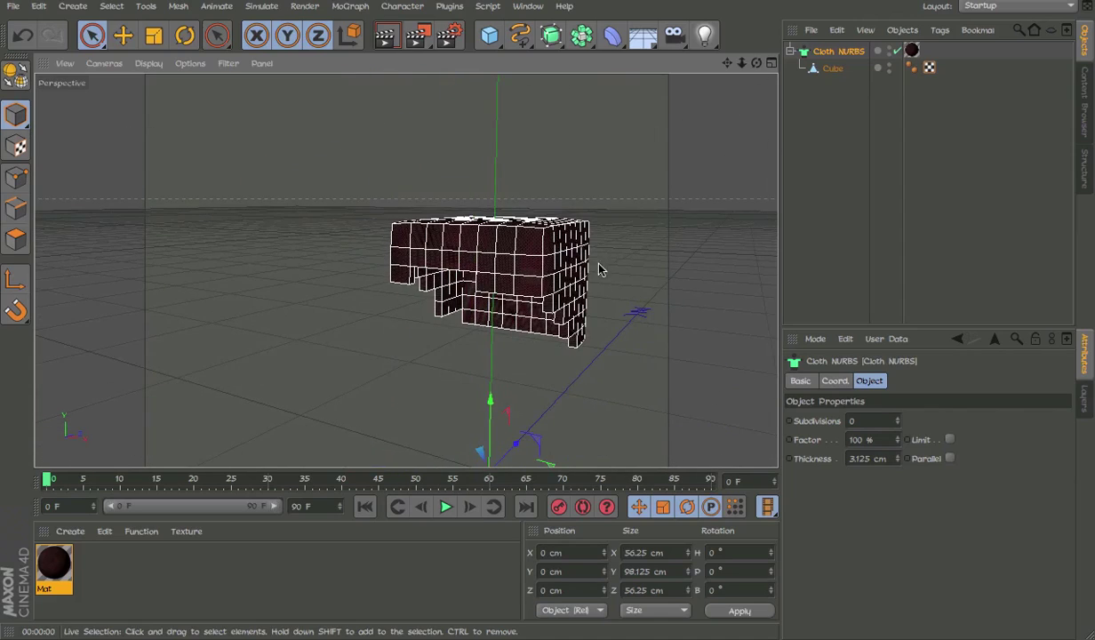
pyautogui.keyDown('alt'); pyautogui.moveTo(600, 270); pyautogui.dragTo(556, 240); pyautogui.keyUp('alt')
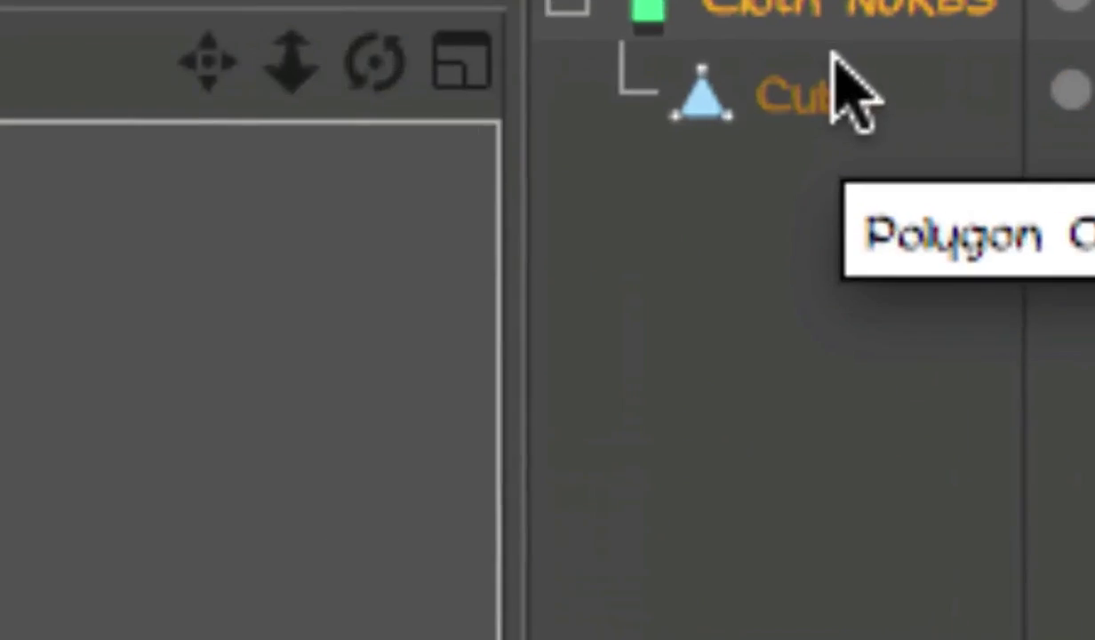
# Convert the Cloth NURBS hair to editable geometry, keeping only the cube mesh as a standalone object without its leftover parent null.
pyautogui.press('c')
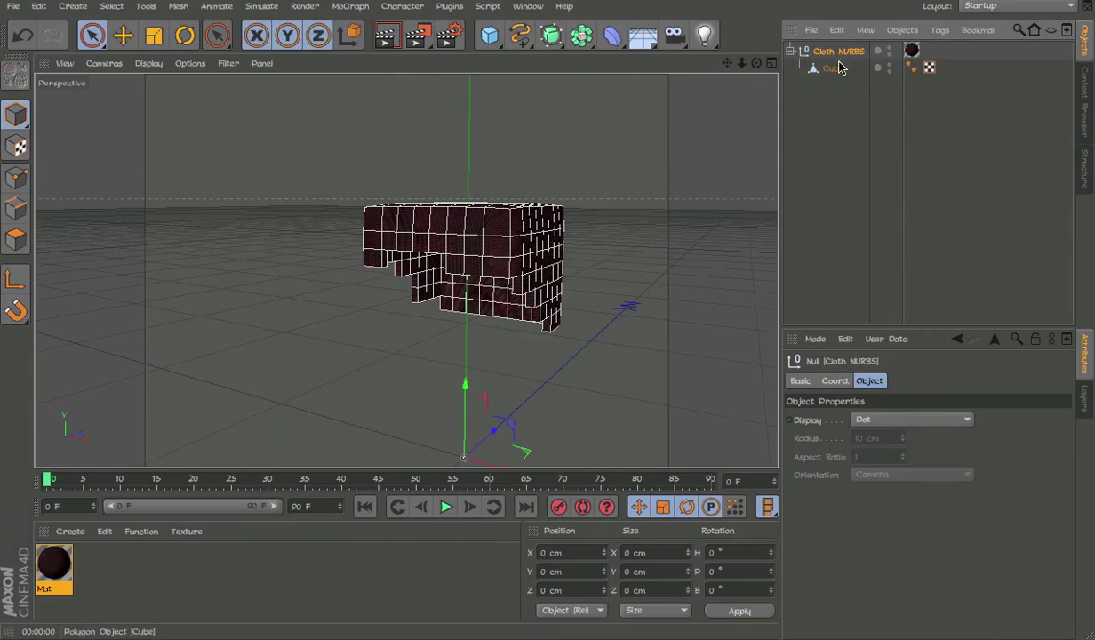
pyautogui.moveTo(839, 66); pyautogui.dragTo(838, 44)
pyautogui.click(829, 69)
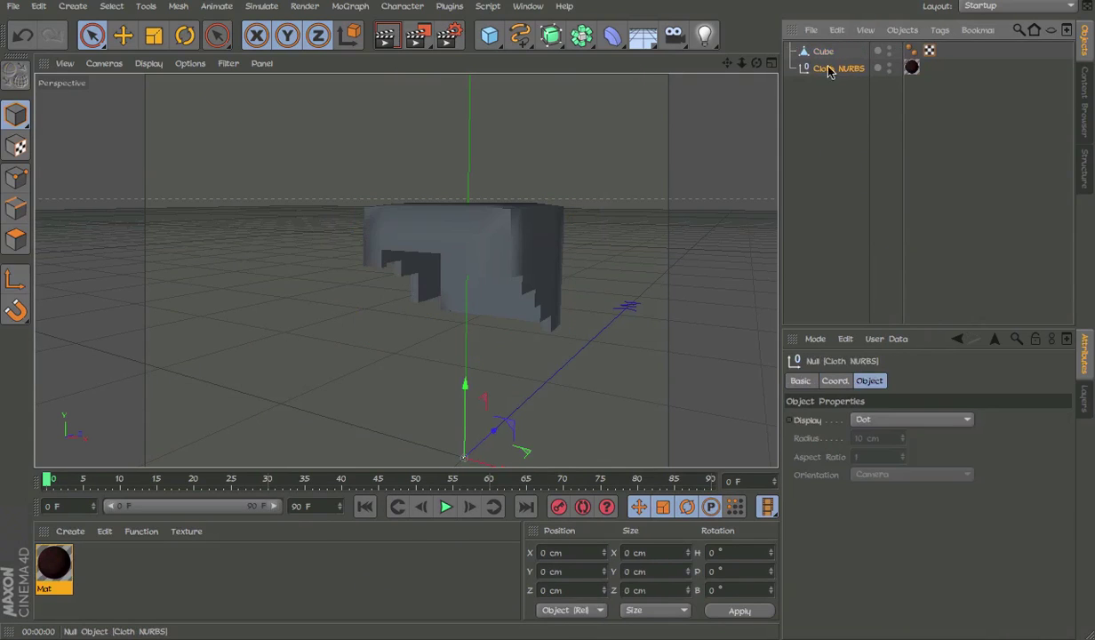
pyautogui.press('Delete')
pyautogui.keyDown('alt'); pyautogui.moveTo(406, 269); pyautogui.dragTo(263, 306, button='middle'); pyautogui.keyUp('alt')
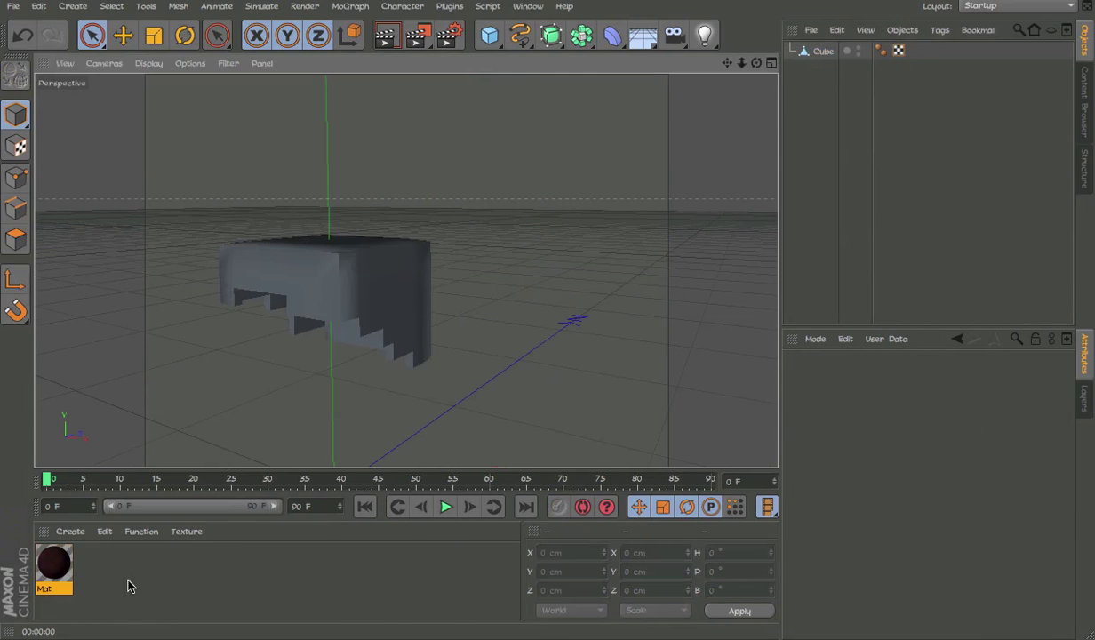
pyautogui.moveTo(46, 558); pyautogui.dragTo(516, 218)
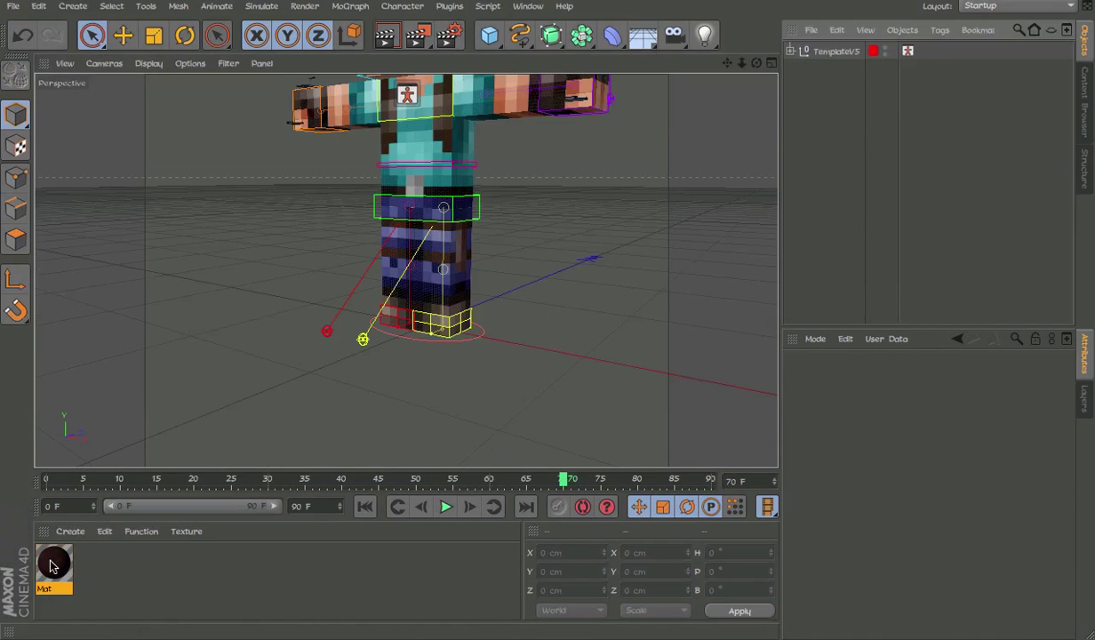
# Delete the leftover dark brown material from the character rig scene.
pyautogui.click(51, 567)
pyautogui.press('Delete')
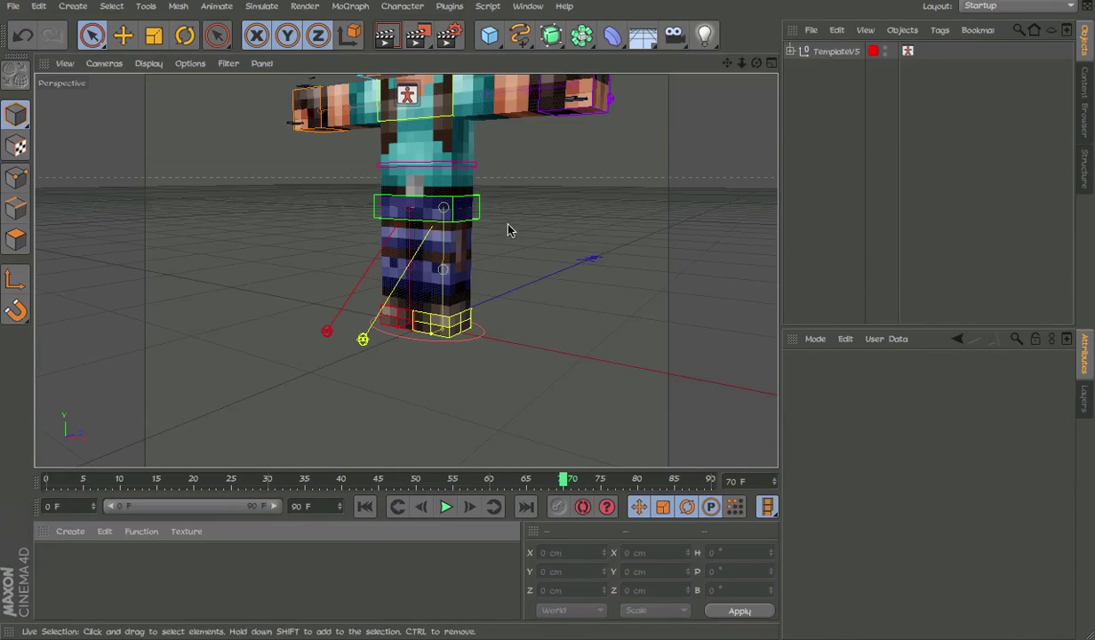
pyautogui.keyDown('alt'); pyautogui.moveTo(463, 228); pyautogui.dragTo(480, 347, button='middle'); pyautogui.keyUp('alt')
# Examine the TemplateV5 character rig's customization settings and its object hierarchy.
pyautogui.click(834, 50)
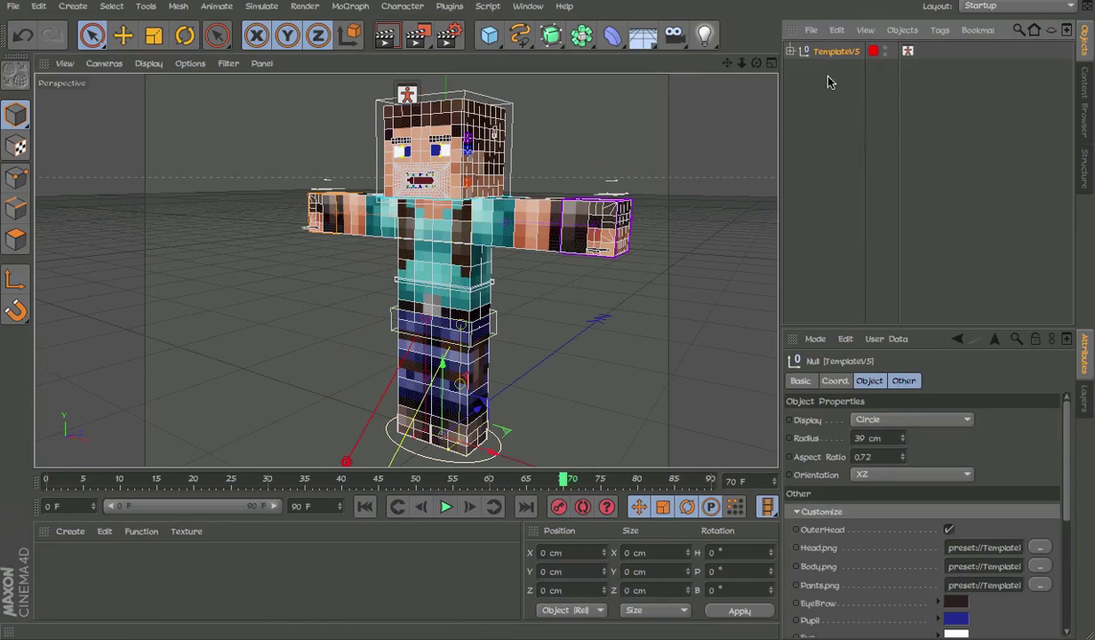
pyautogui.click(790, 50)
pyautogui.click(790, 50)
pyautogui.click(589, 133)
pyautogui.scroll(2, 476, 142)
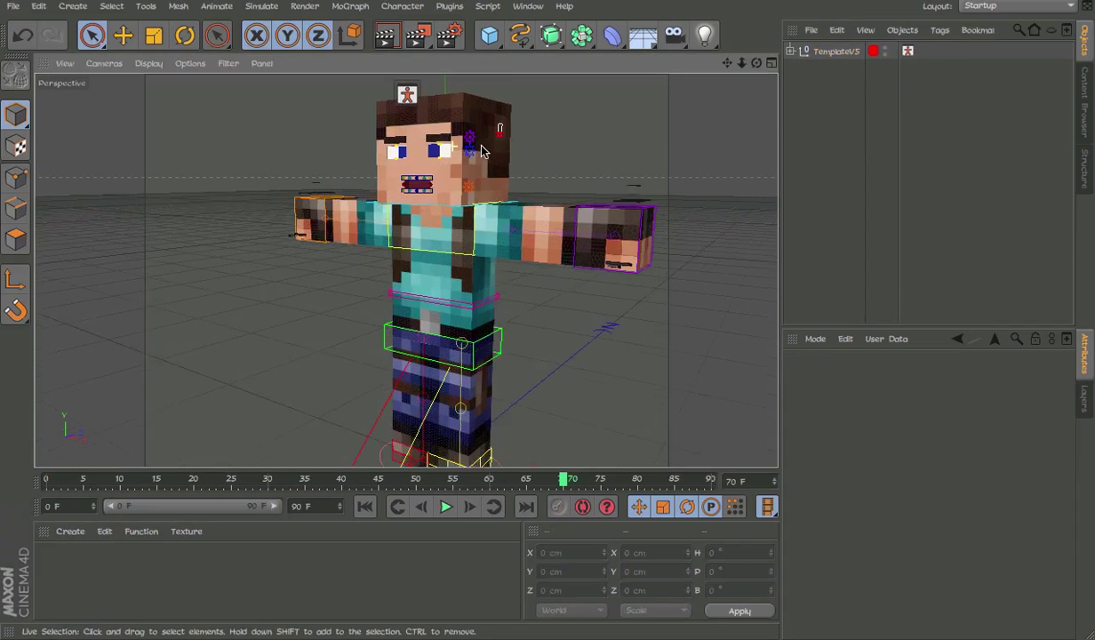
# Try lowering the eyebrows with the middle control square of the rig's eyebrow HUD and undo it.
pyautogui.click(470, 137)
pyautogui.keyDown('alt'); pyautogui.moveTo(454, 313); pyautogui.dragTo(395, 329); pyautogui.keyUp('alt')
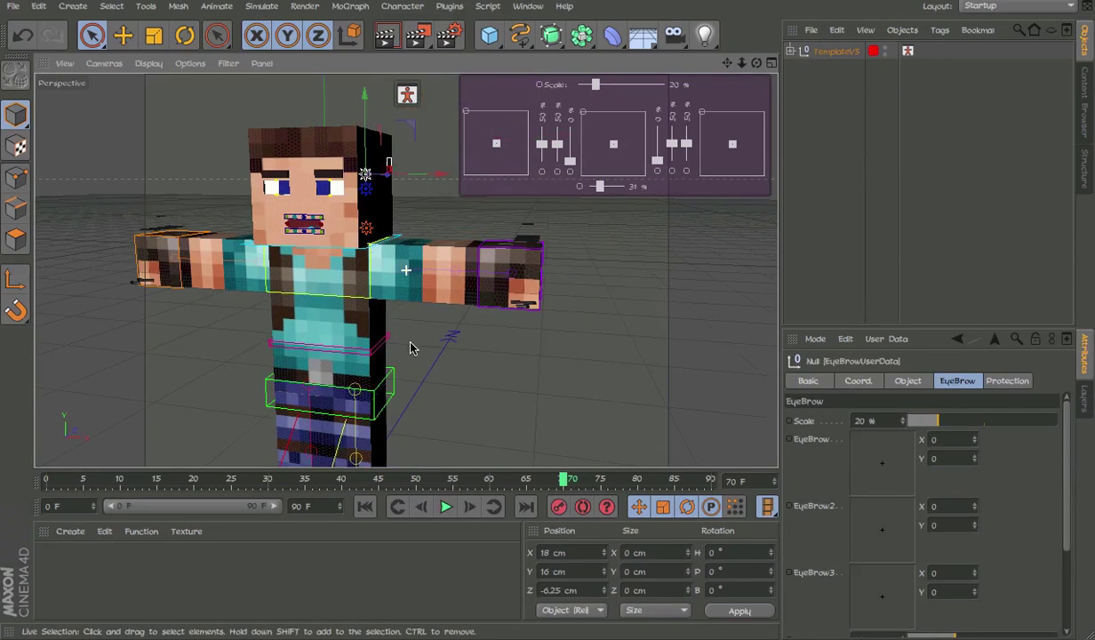
pyautogui.moveTo(614, 145); pyautogui.dragTo(614, 207)
pyautogui.hotkey('ctrl', 'z')
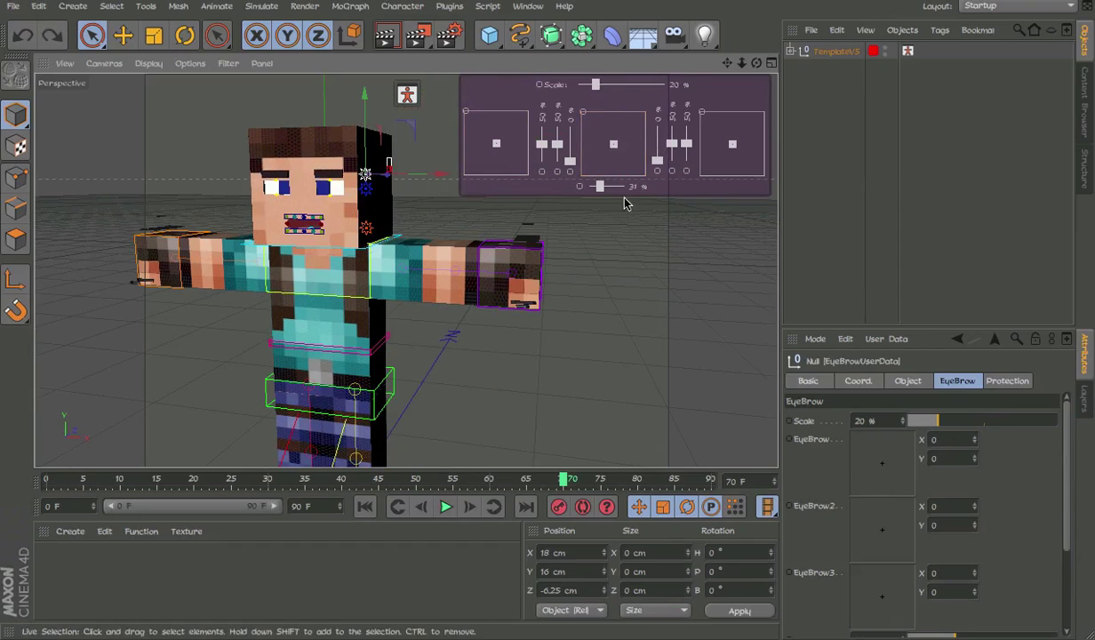
# Remove the existing purple HUD of the eyebrow controller from the viewport.
pyautogui.click(733, 98)
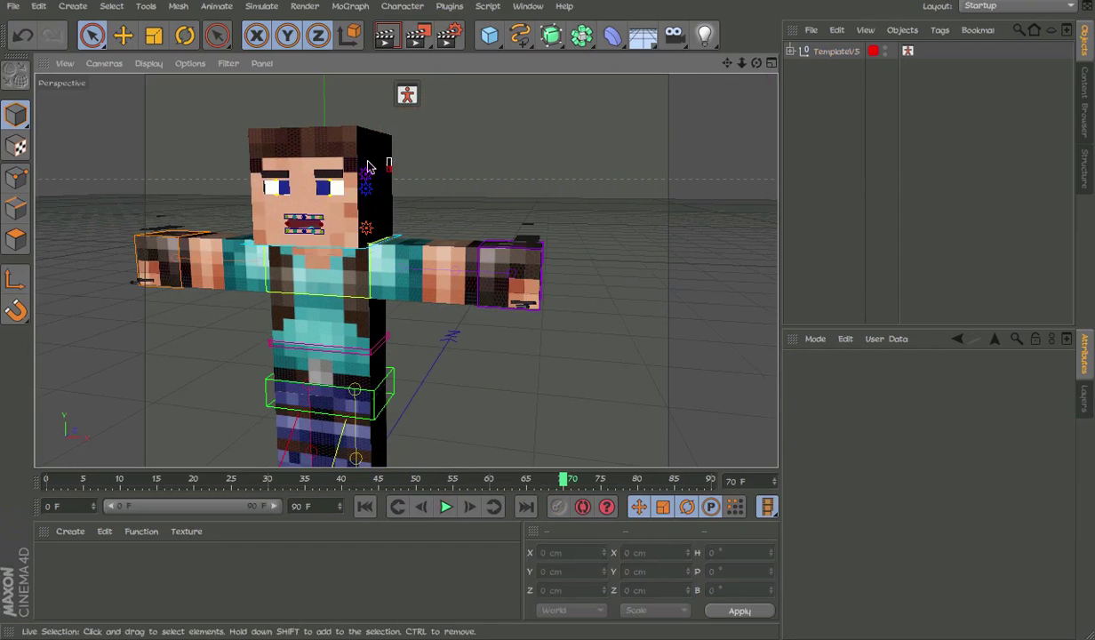
pyautogui.click(368, 180)
pyautogui.rightClick(732, 84)
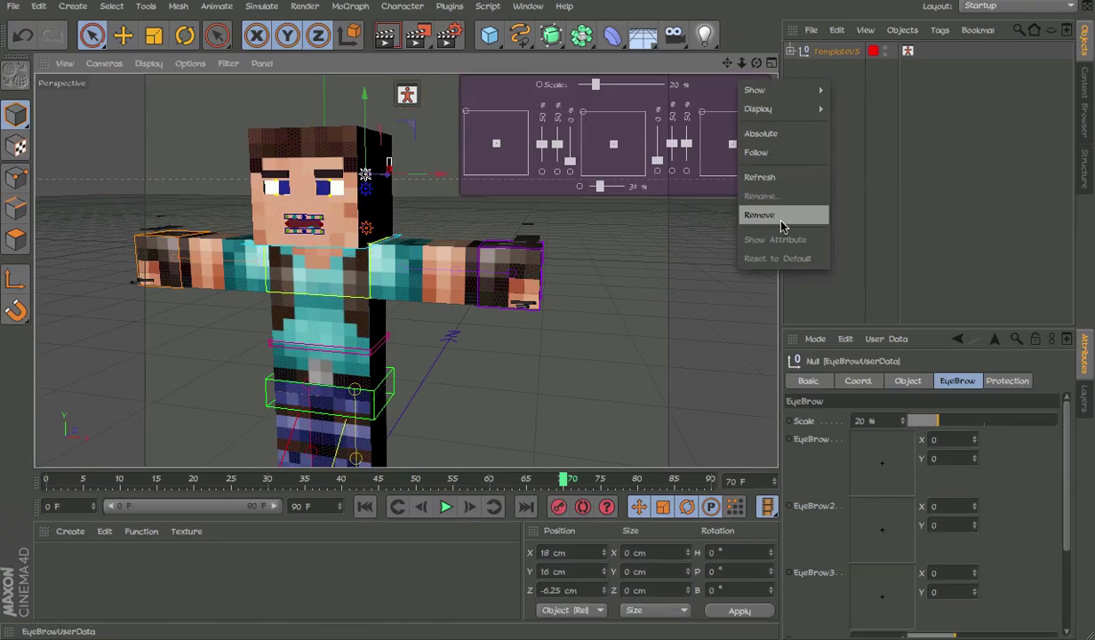
pyautogui.click(751, 213)
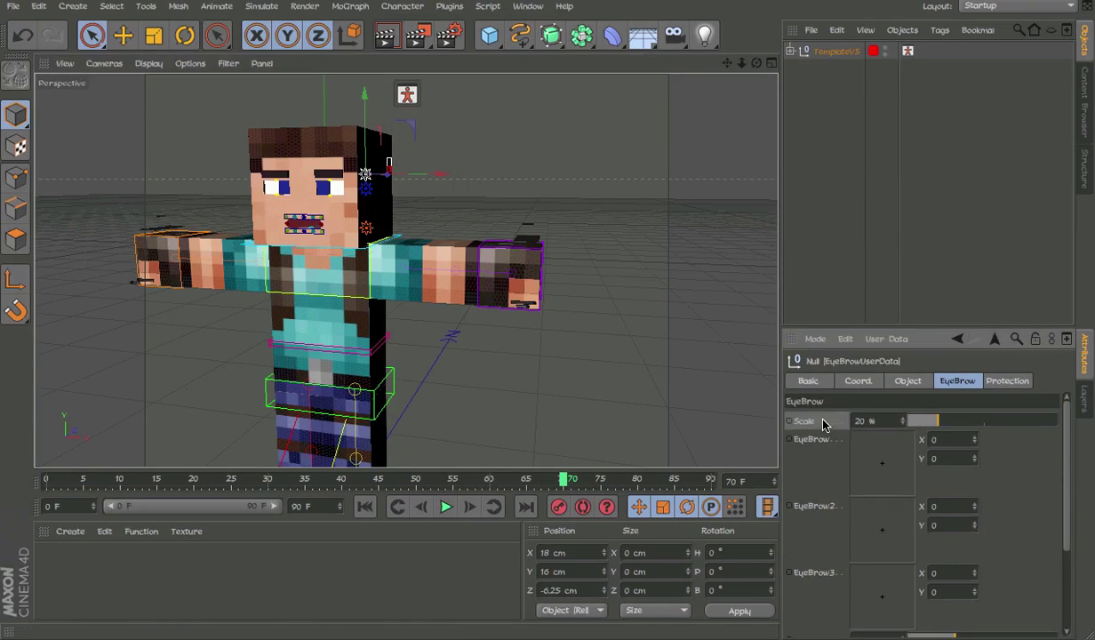
# Add all EyeBrow parameters, from Scale to RotateRight2, to the HUD and place it in the empty space beside the character.
pyautogui.scroll(-3, 824, 498)
pyautogui.rightClick(820, 625)
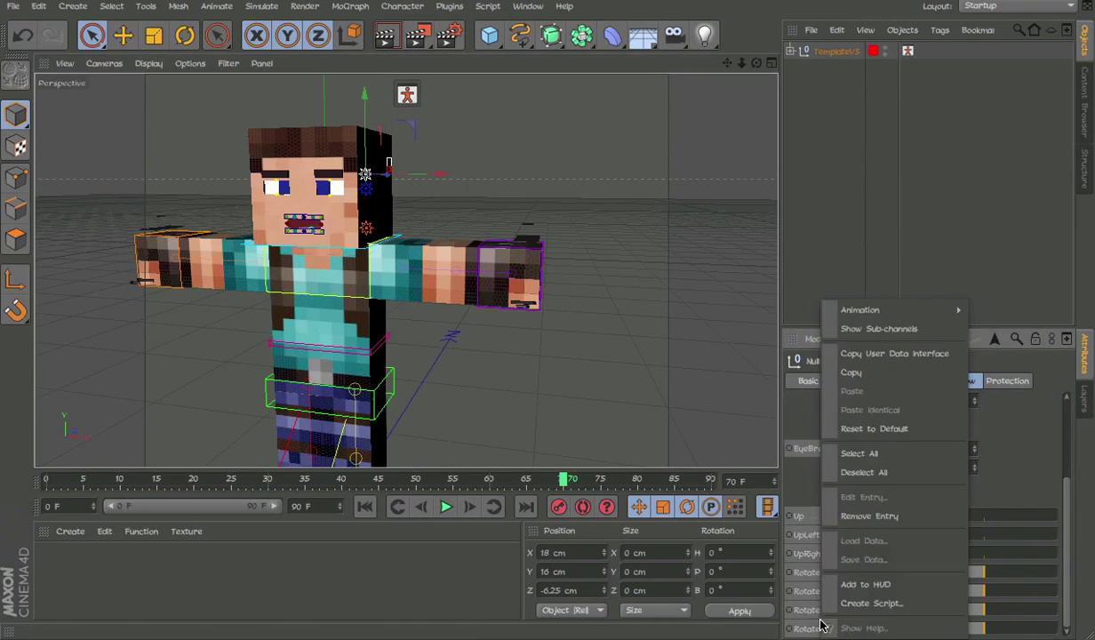
pyautogui.click(865, 584)
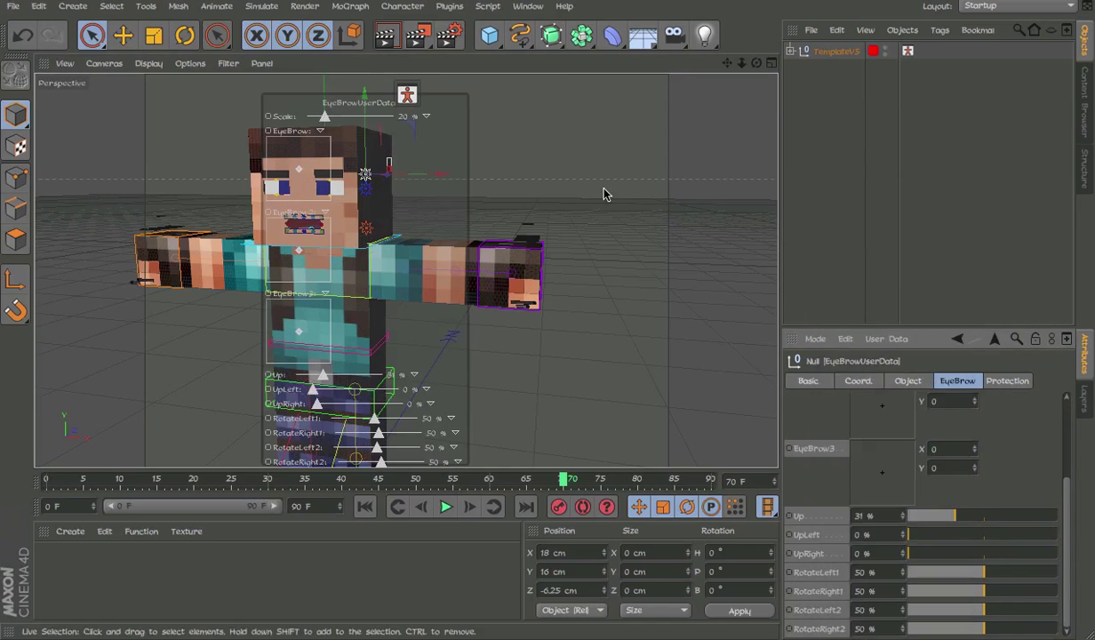
pyautogui.keyDown('ctrl'); pyautogui.moveTo(377, 100); pyautogui.dragTo(800, 91); pyautogui.keyUp('ctrl')
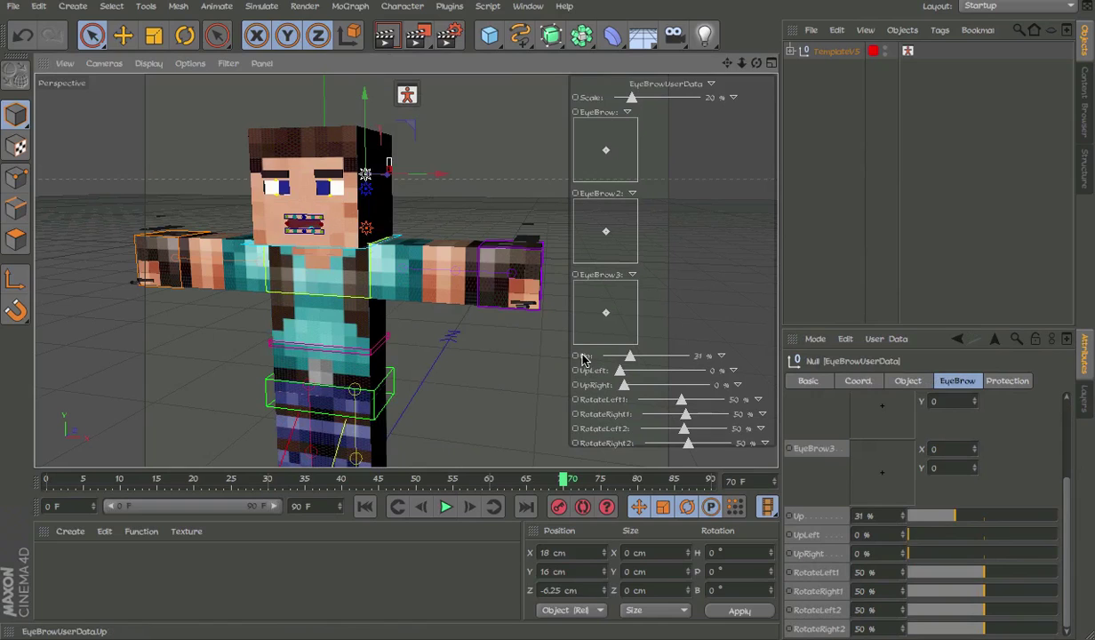
# Place a second Up slider from the eyebrow user data in the viewport and group it with the EyeBrowUserData controls.
pyautogui.keyDown('ctrl'); pyautogui.moveTo(584, 358); pyautogui.dragTo(469, 354); pyautogui.keyUp('ctrl')
pyautogui.hotkey('ctrl', 'z')
pyautogui.click(814, 519)
pyautogui.moveTo(813, 519); pyautogui.dragTo(496, 366)
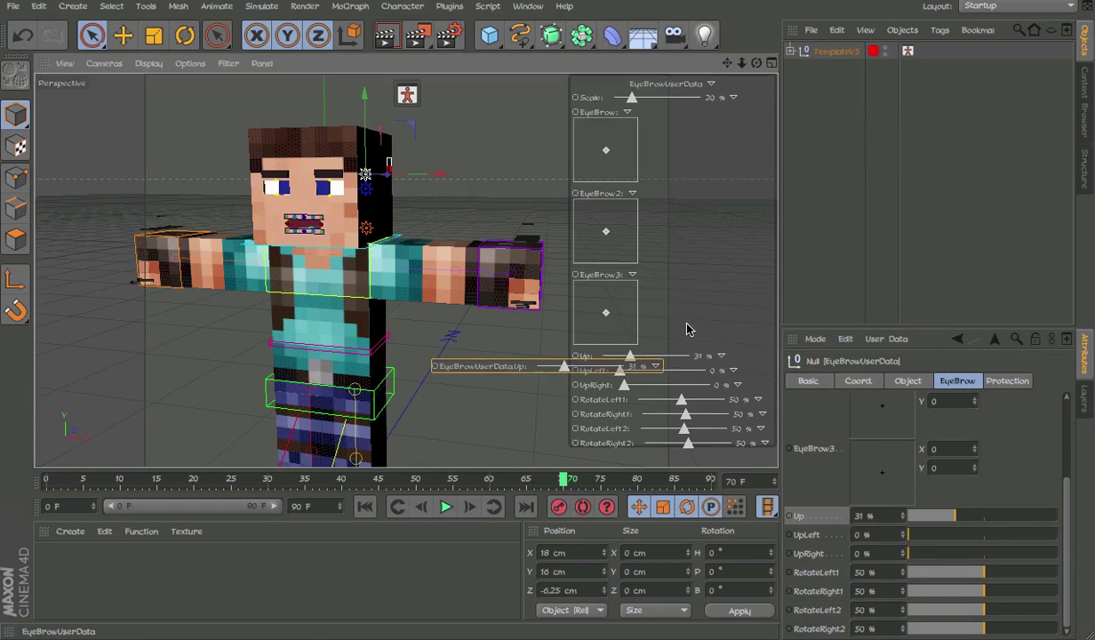
pyautogui.rightClick(693, 216)
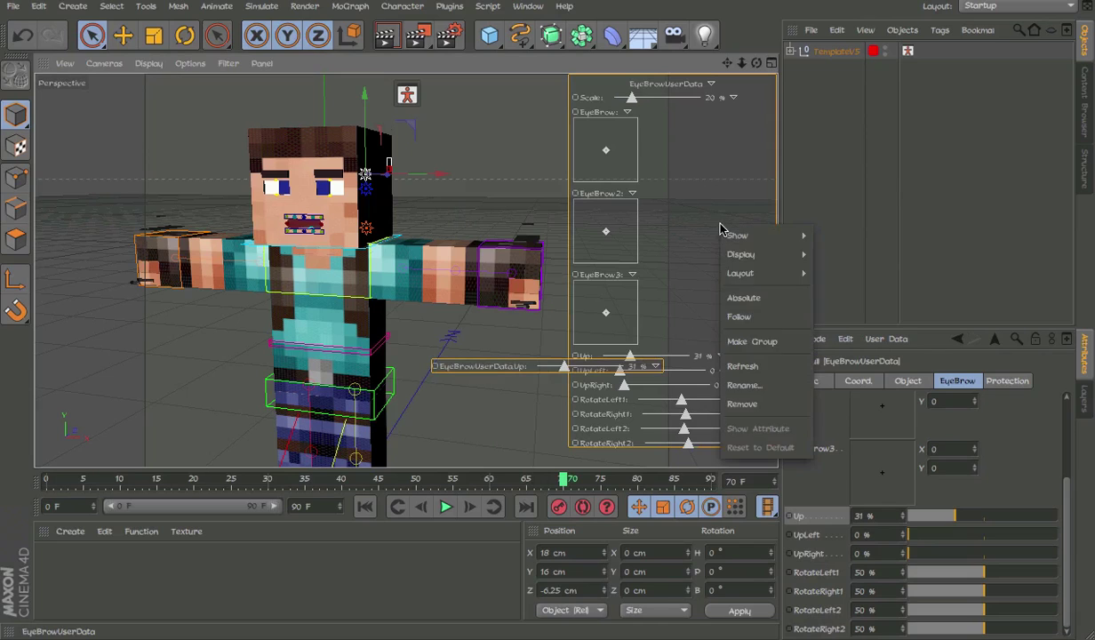
pyautogui.click(751, 317)
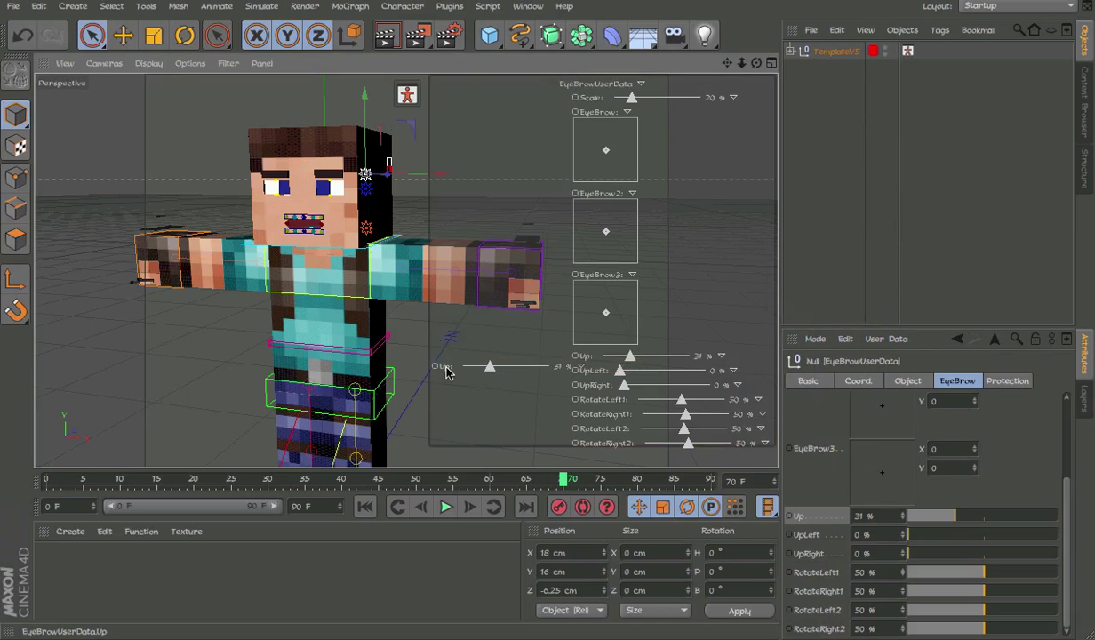
# Move the extra Up slider back among the eyebrow controls and remove it from the viewport.
pyautogui.keyDown('ctrl'); pyautogui.moveTo(446, 367); pyautogui.dragTo(611, 345); pyautogui.keyUp('ctrl')
pyautogui.rightClick(666, 347)
pyautogui.click(652, 339)
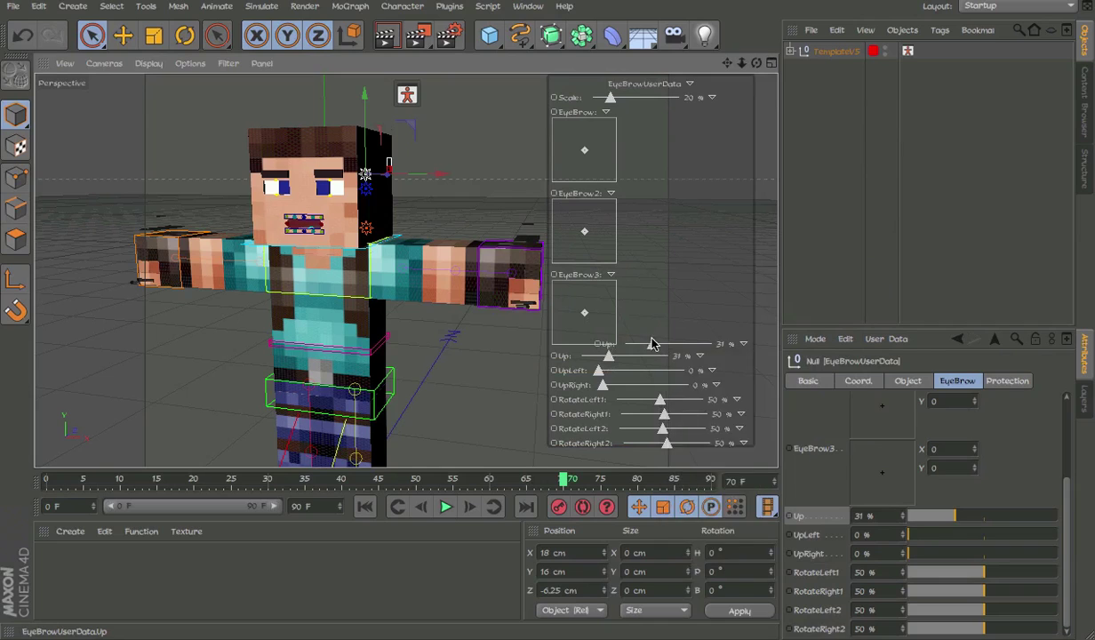
pyautogui.rightClick(652, 343)
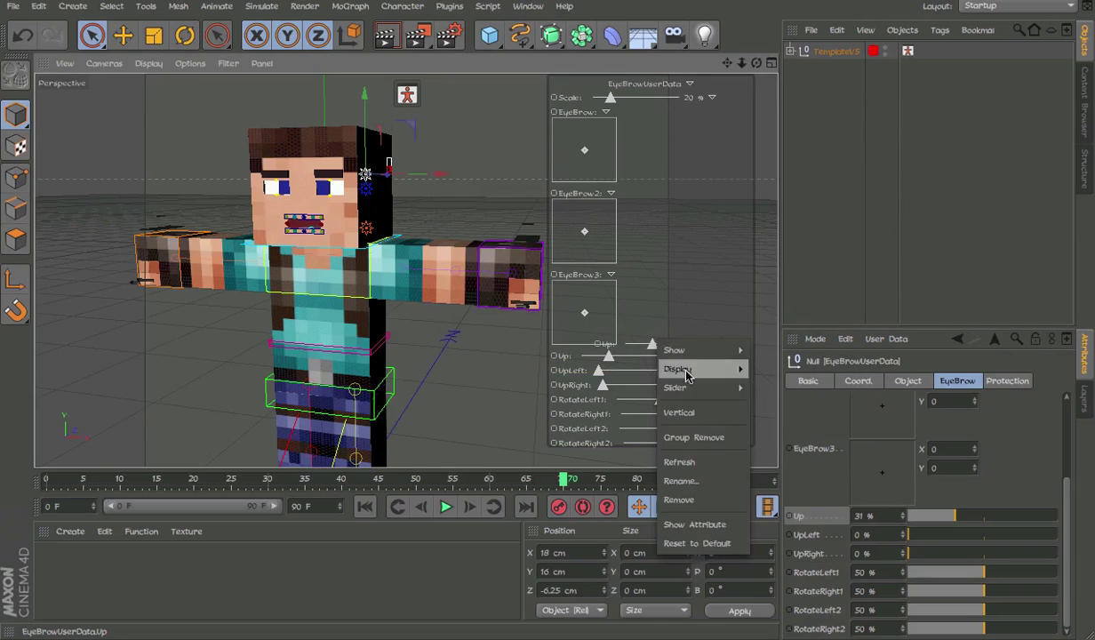
pyautogui.click(679, 500)
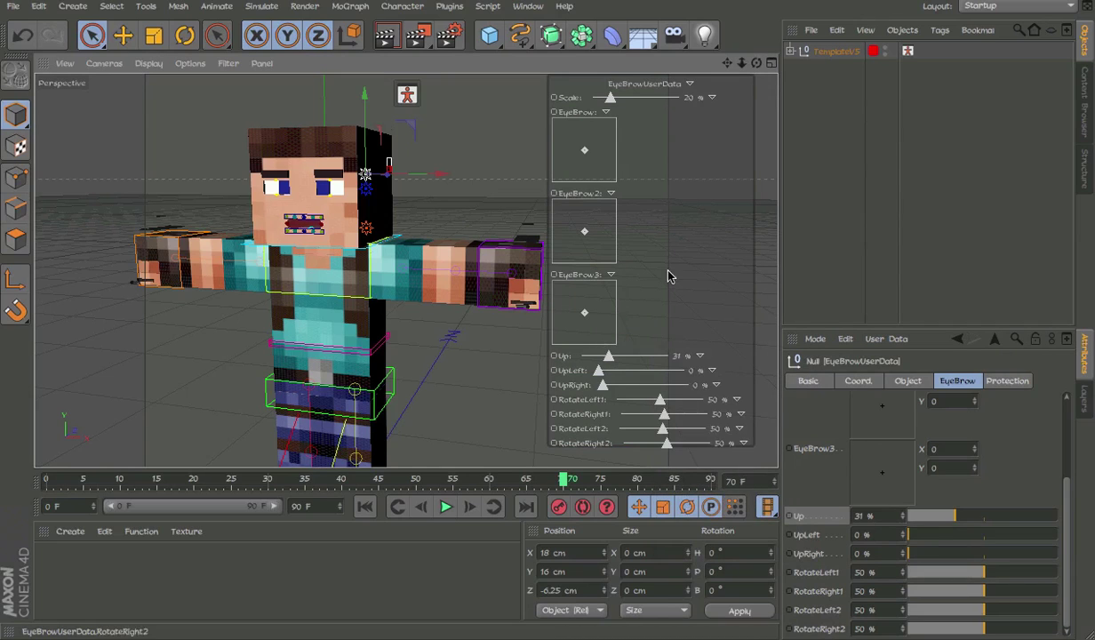
# Hide the name of the EyeBrowUserData group in the viewport.
pyautogui.rightClick(668, 84)
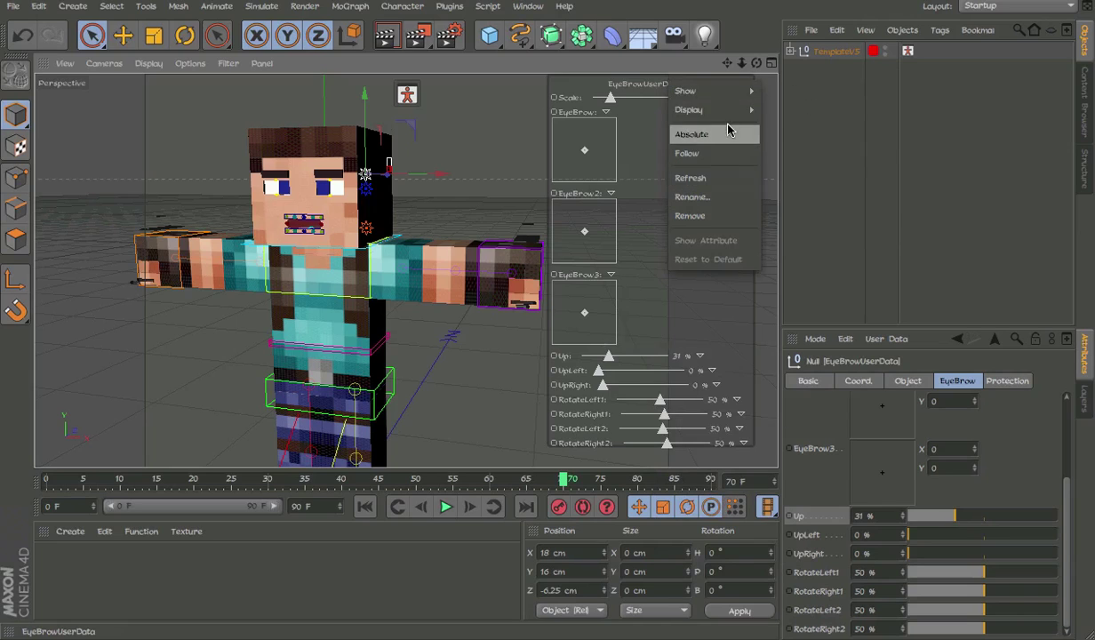
pyautogui.click(606, 72)
pyautogui.rightClick(630, 83)
pyautogui.click(623, 82)
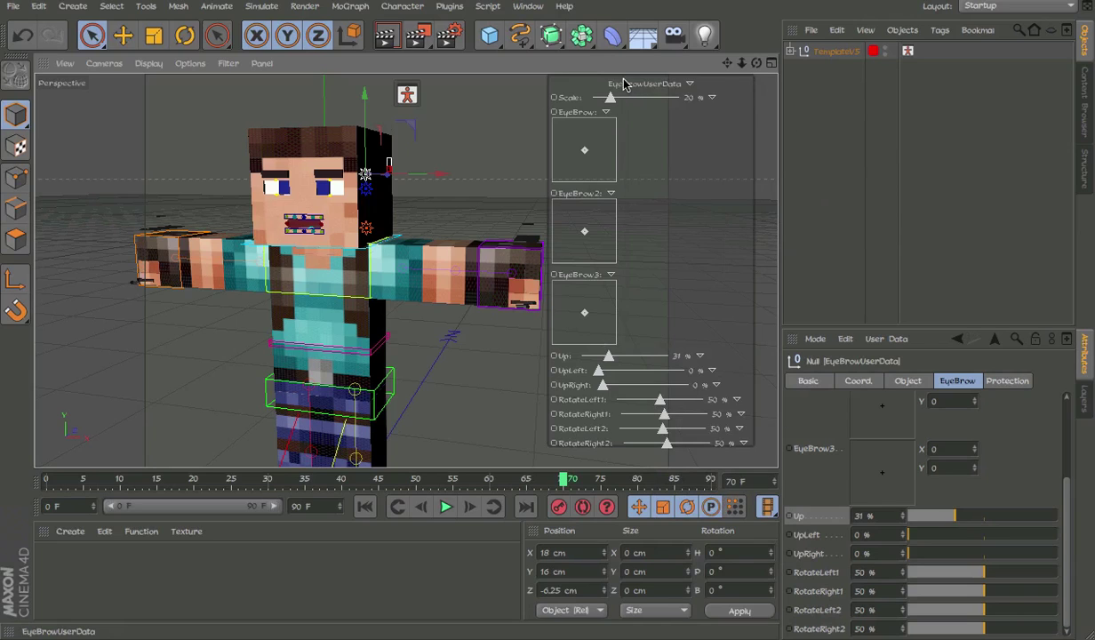
pyautogui.rightClick(631, 83)
pyautogui.moveTo(695, 118)
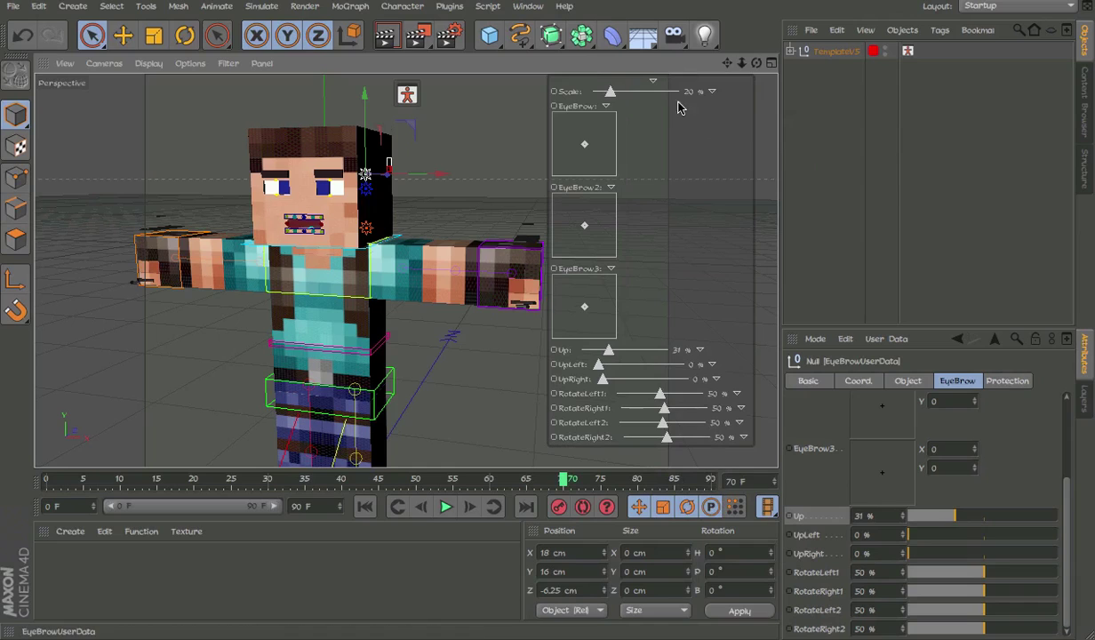
# Turn off the frame and widget display of the viewport's eyebrow control group.
pyautogui.rightClick(659, 90)
pyautogui.moveTo(693, 112)
pyautogui.click(794, 153)
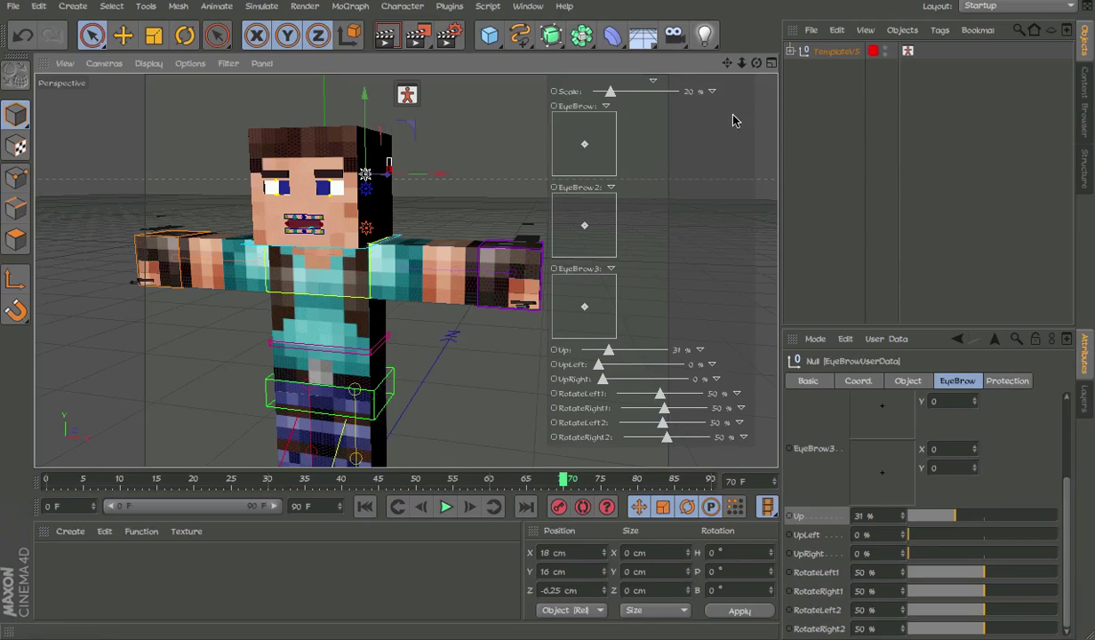
pyautogui.rightClick(655, 84)
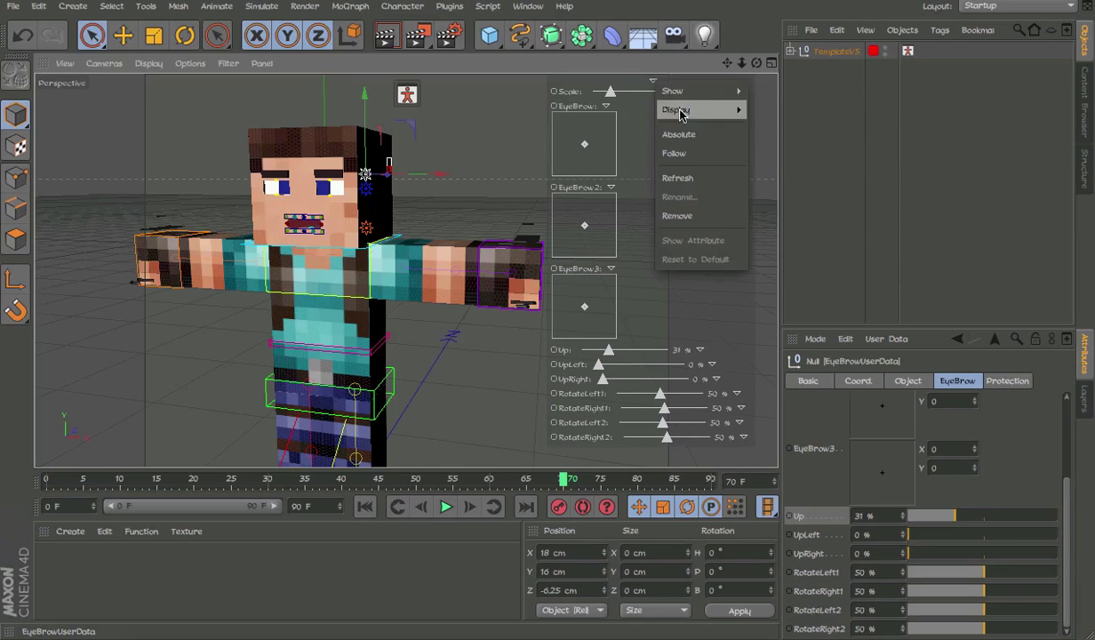
pyautogui.moveTo(711, 105)
pyautogui.click(782, 151)
# Hide the Scale slider's widget and make the slider vertical.
pyautogui.rightClick(611, 96)
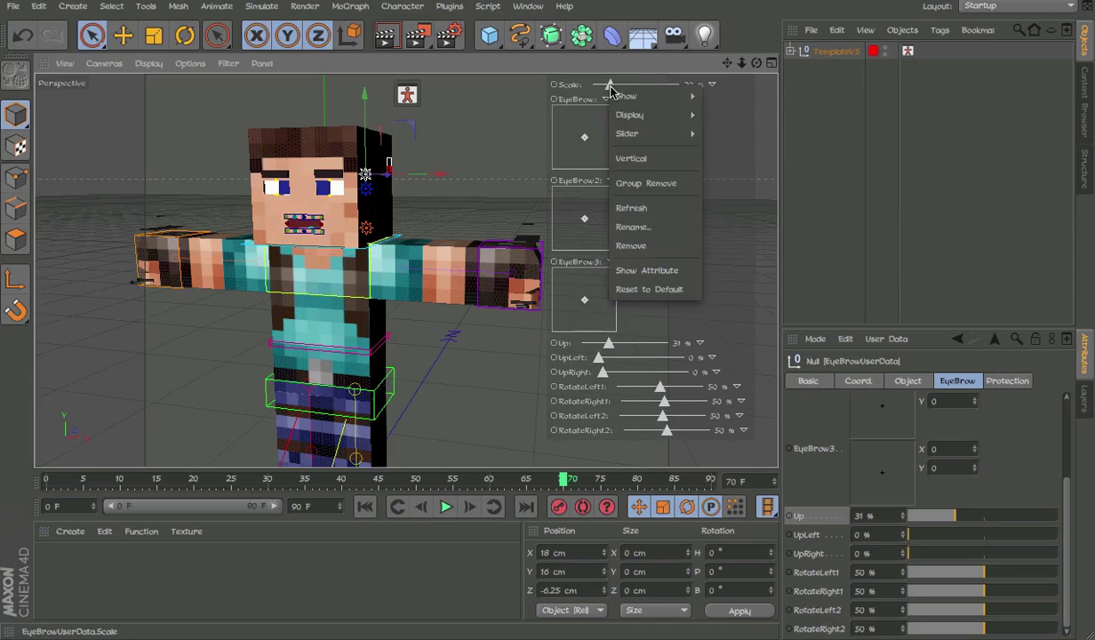
pyautogui.moveTo(631, 112)
pyautogui.click(738, 152)
pyautogui.rightClick(620, 86)
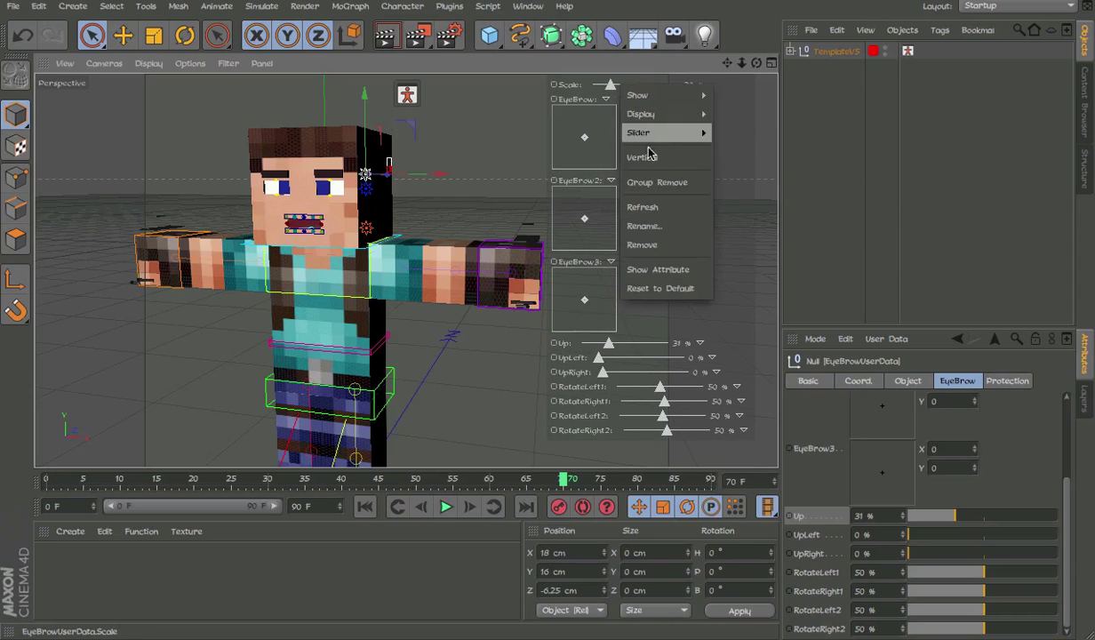
pyautogui.click(635, 151)
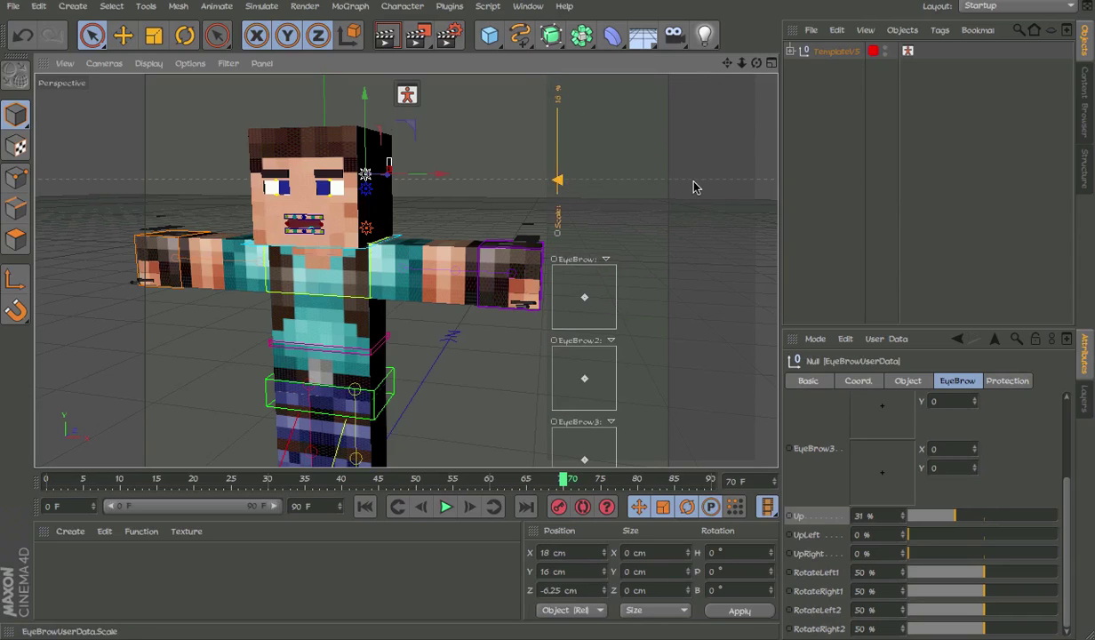
pyautogui.rightClick(548, 187)
pyautogui.moveTo(580, 217)
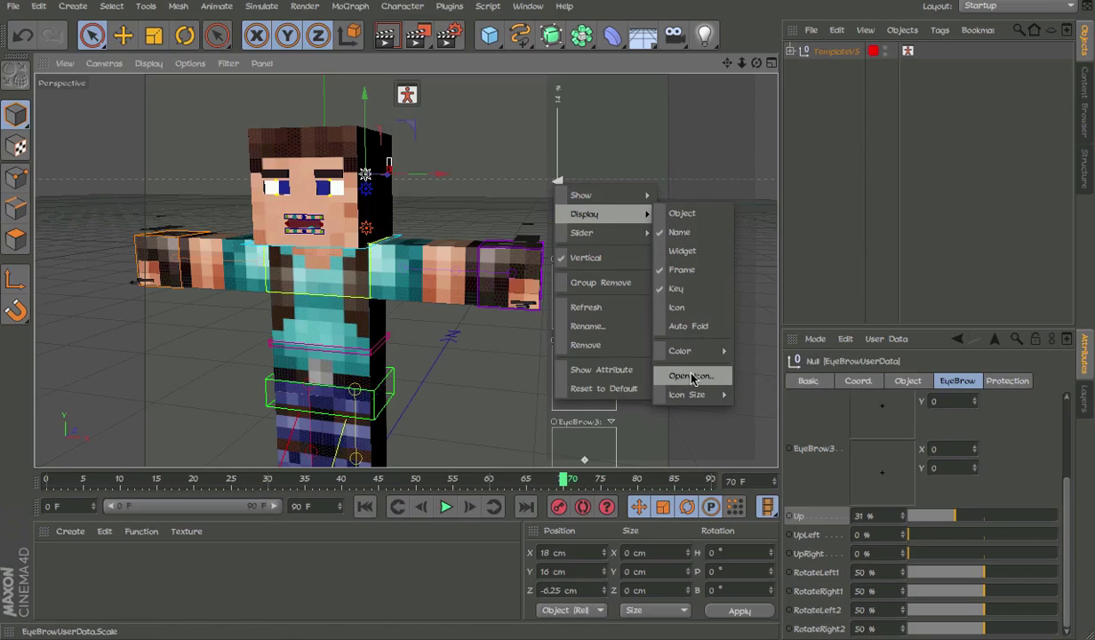
pyautogui.moveTo(699, 394)
pyautogui.click(750, 421)
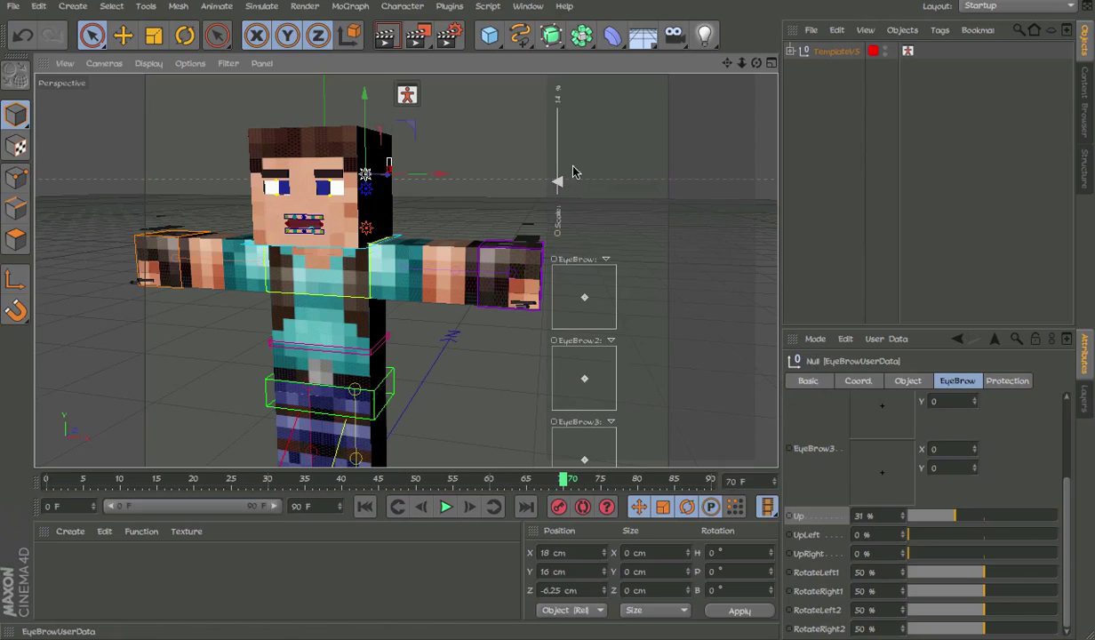
# Change the vertical Scale slider's handle to a square shape.
pyautogui.rightClick(562, 232)
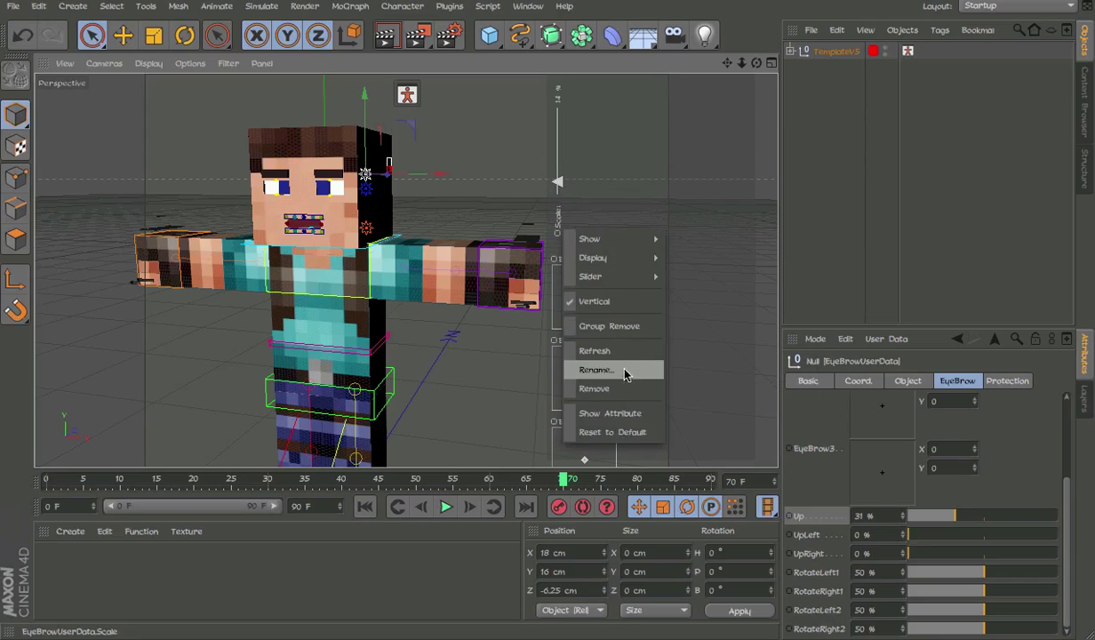
pyautogui.moveTo(623, 282)
pyautogui.click(685, 275)
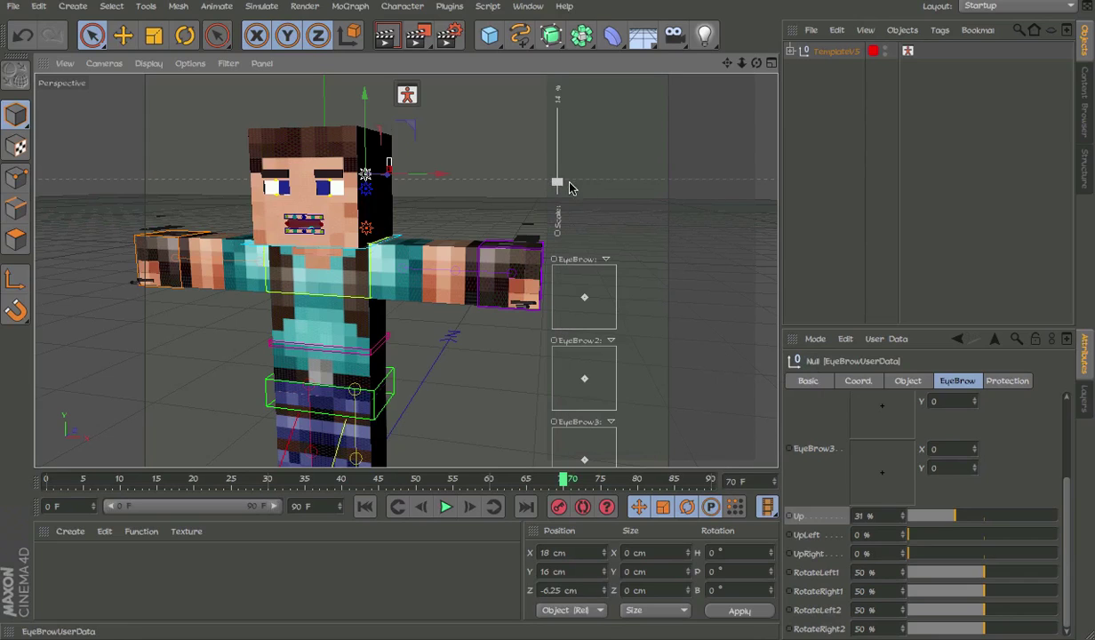
# Test the Scale slider and the first EyeBrow control on the character's face, and undo the changes.
pyautogui.moveTo(558, 183); pyautogui.dragTo(582, 172)
pyautogui.hotkey('ctrl', 'z')
pyautogui.hotkey('ctrl', 'z')
pyautogui.moveTo(614, 343); pyautogui.dragTo(637, 346)
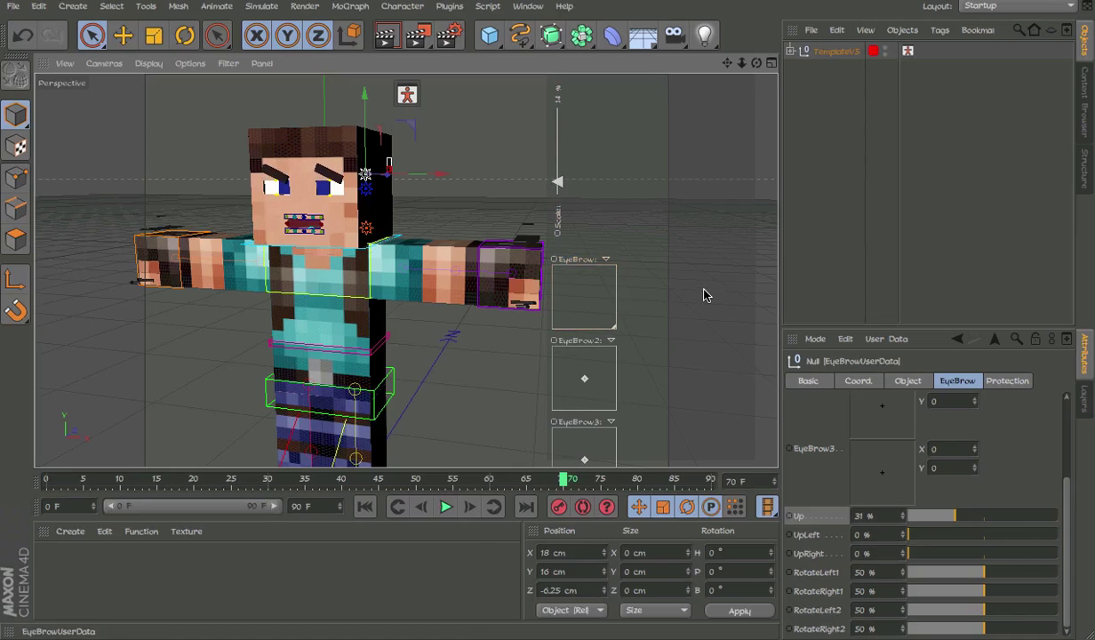
pyautogui.hotkey('ctrl', 'z')
# Shift the eyebrow control group slightly in the viewport and set its background color to dark red, RGB 115, 0, 0.
pyautogui.keyDown('ctrl'); pyautogui.moveTo(672, 152); pyautogui.dragTo(658, 117); pyautogui.keyUp('ctrl')
pyautogui.rightClick(653, 180)
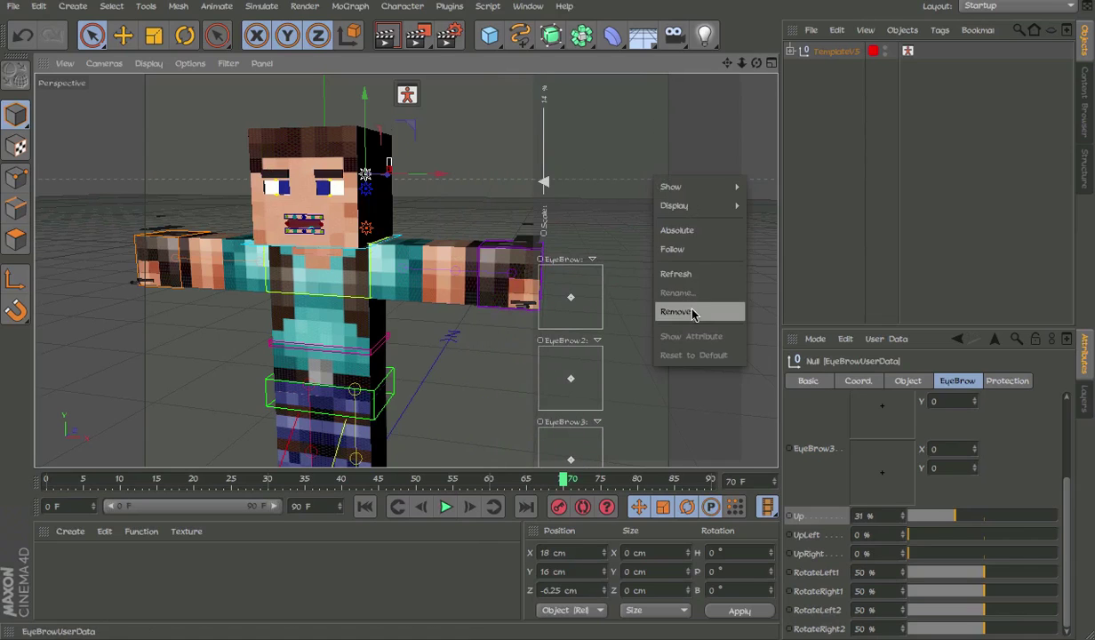
pyautogui.moveTo(675, 204)
pyautogui.moveTo(794, 324)
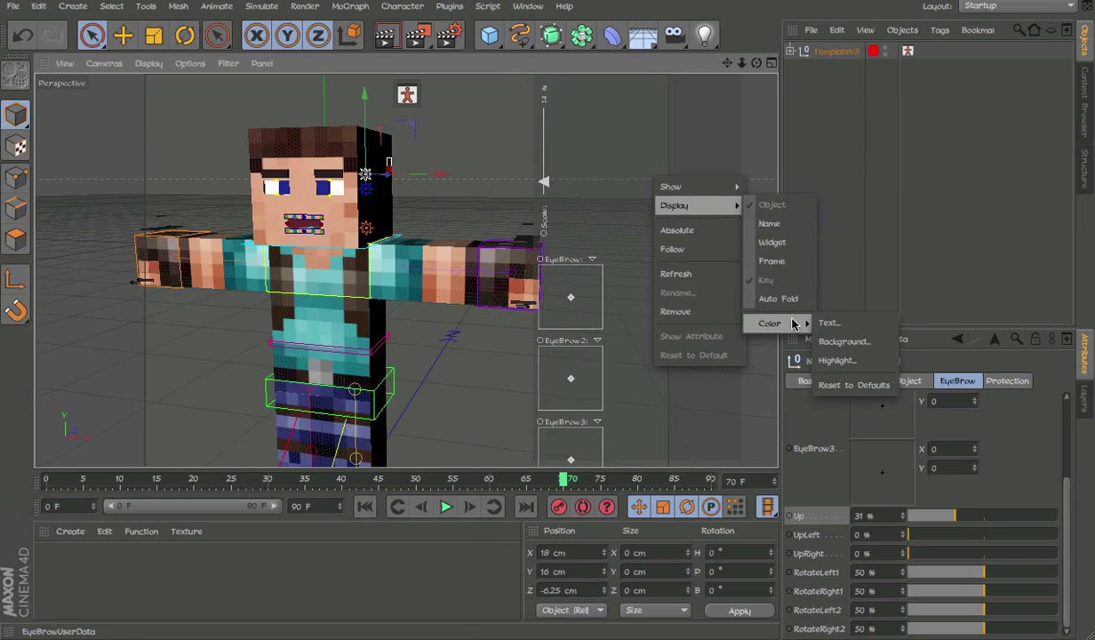
pyautogui.click(839, 341)
pyautogui.click(802, 310)
pyautogui.click(858, 339)
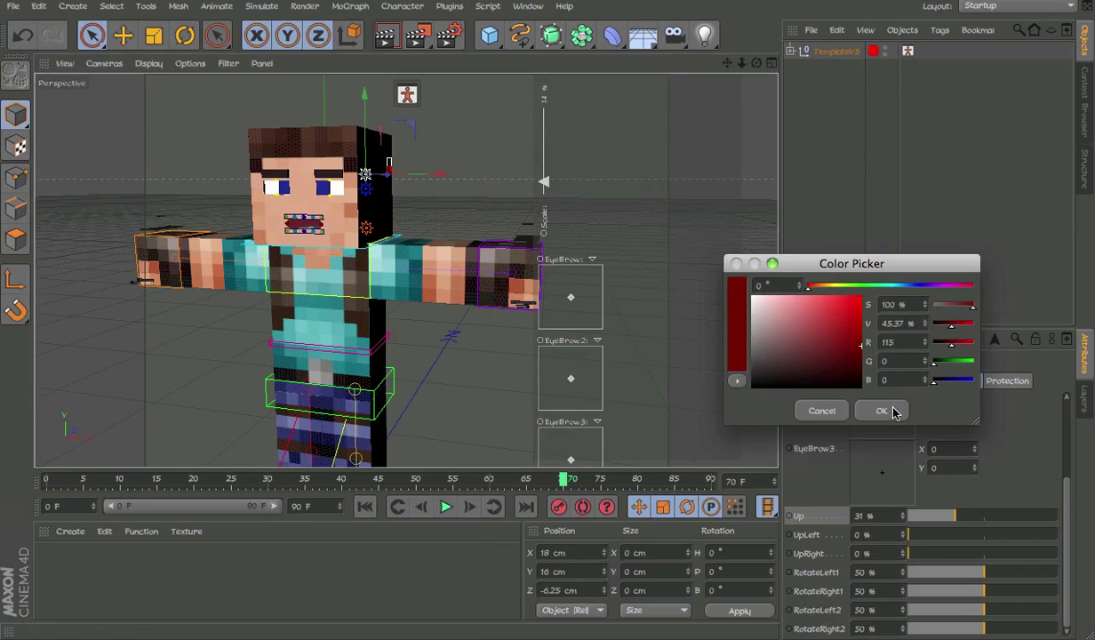
pyautogui.click(894, 410)
pyautogui.click(882, 123)
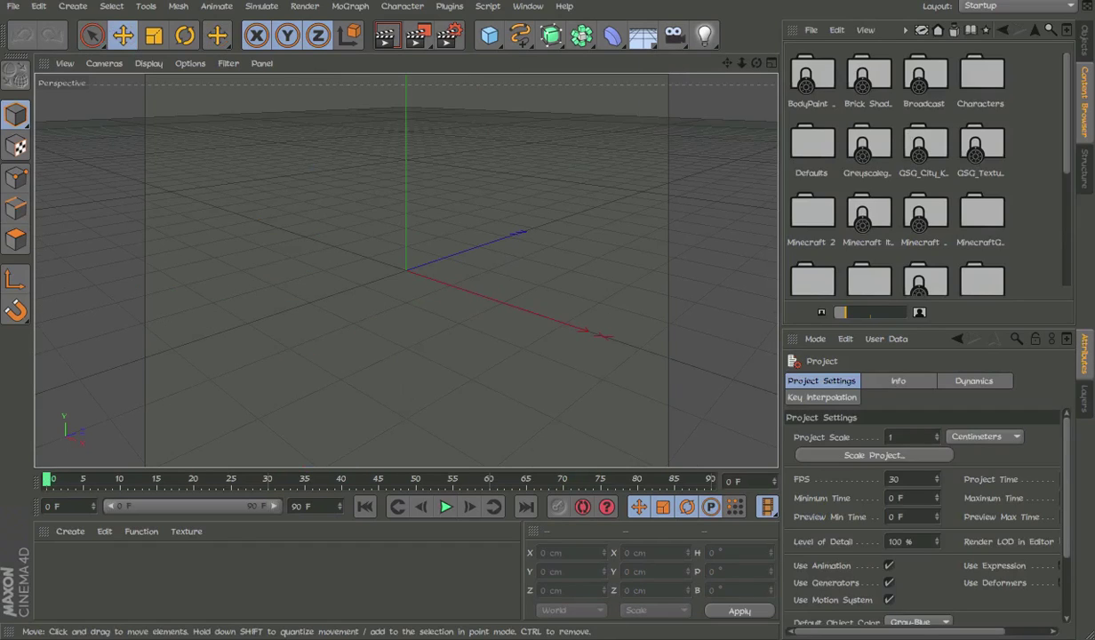
# Examine the preset library folders in the Content Browser of the empty project.
pyautogui.click(668, 1)
pyautogui.click(668, 1)
pyautogui.click(669, 1)
pyautogui.click(668, 1)
pyautogui.click(1008, 181)
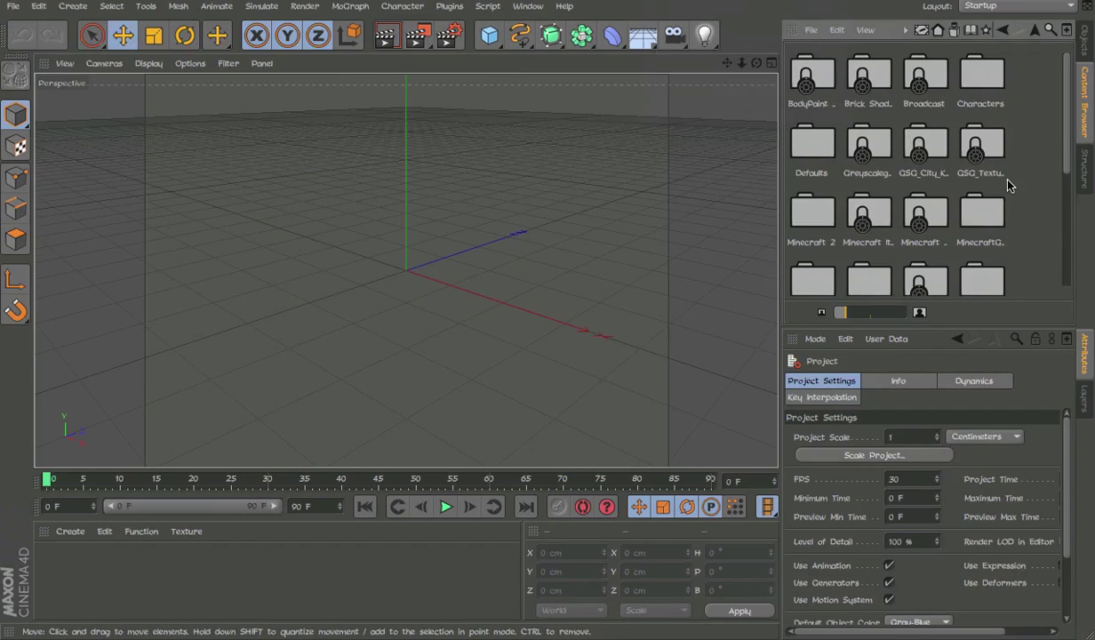
pyautogui.scroll(-5, 978, 196)
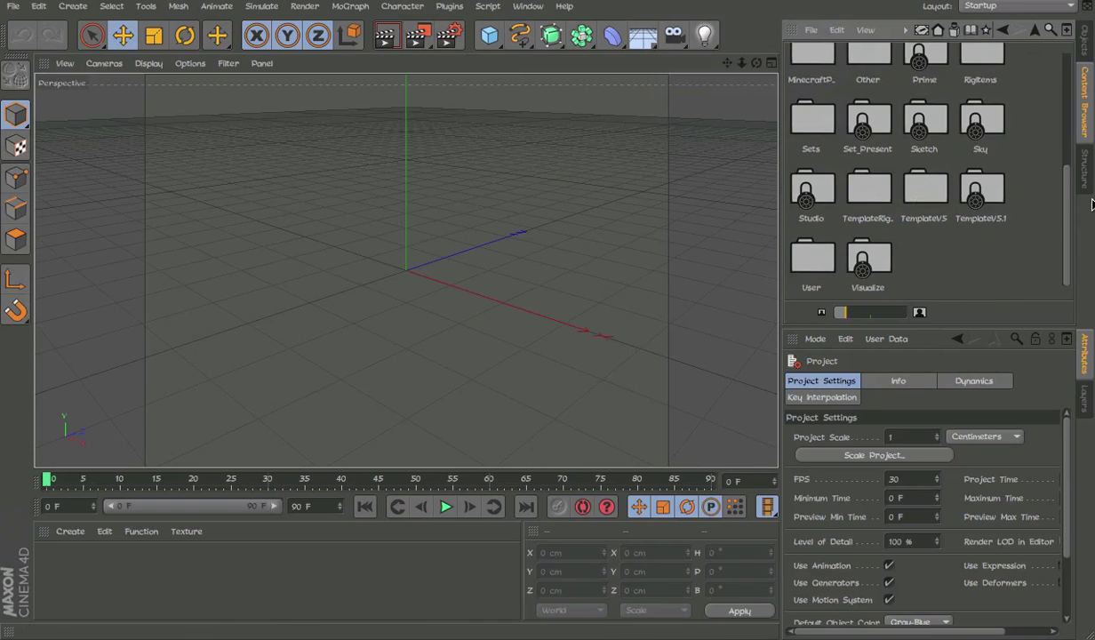
pyautogui.click(1084, 36)
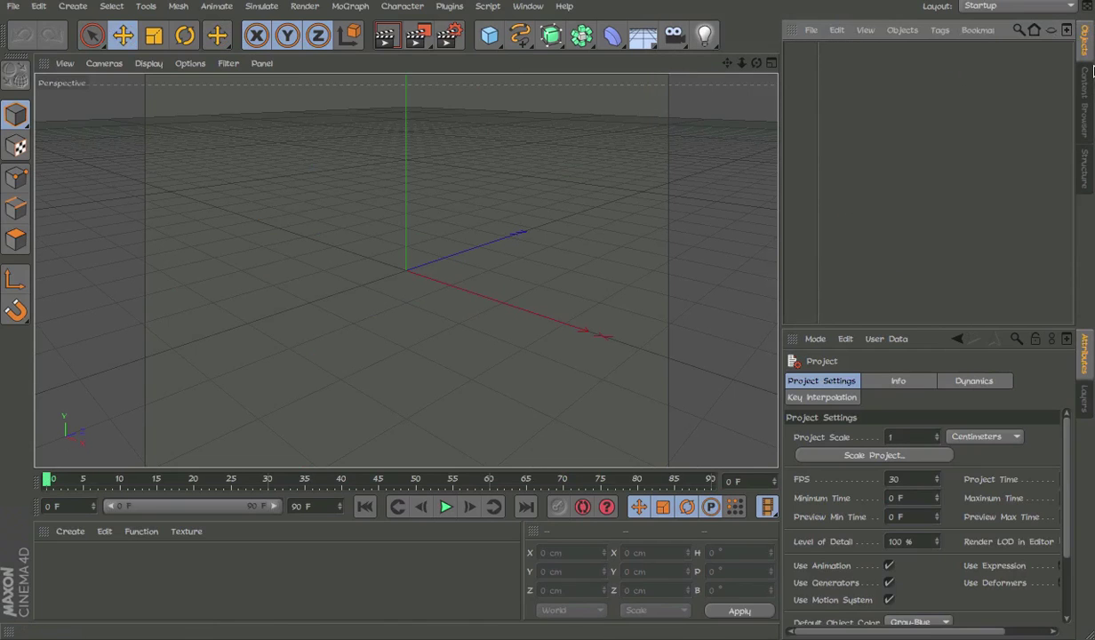
pyautogui.click(1084, 77)
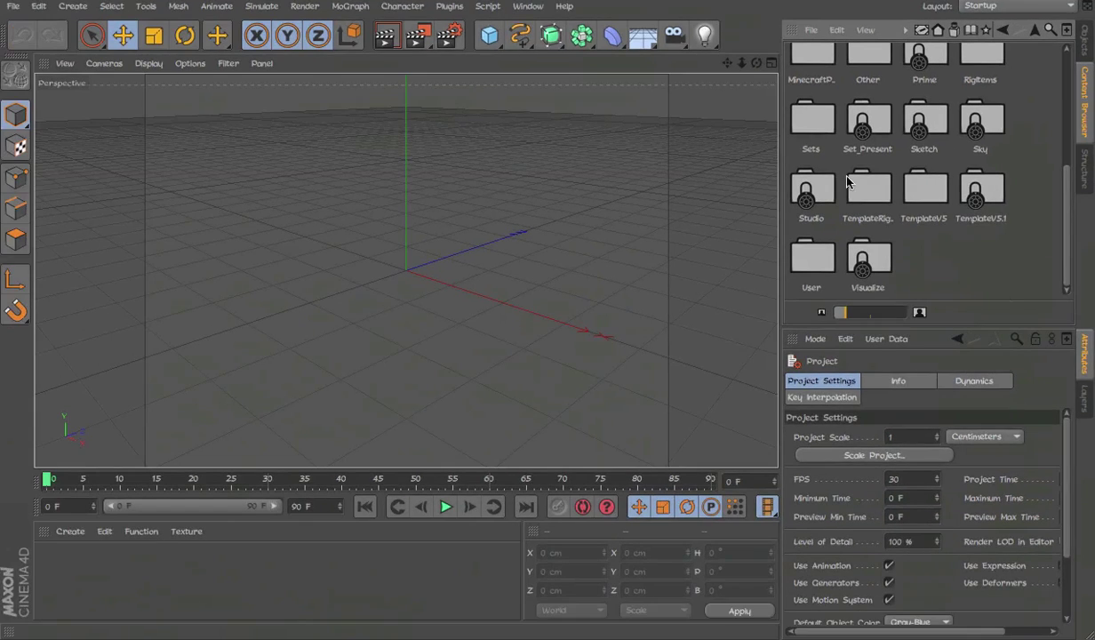
# Create a new preset library named JSNDJNAO.
pyautogui.click(814, 29)
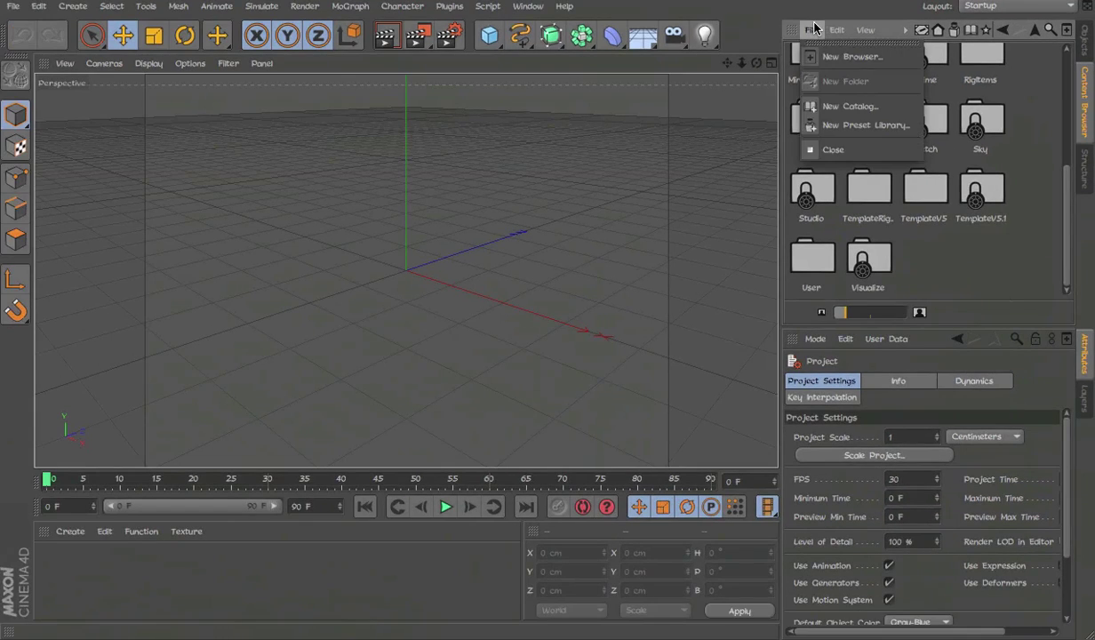
pyautogui.click(867, 126)
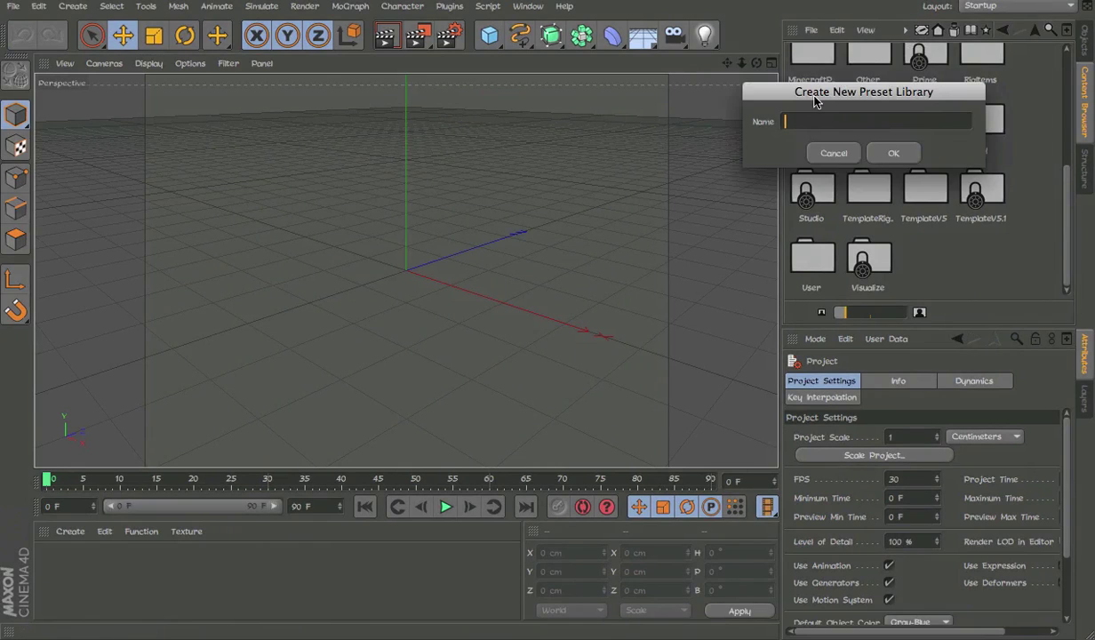
pyautogui.write('JSNDJNAO')
pyautogui.click(893, 153)
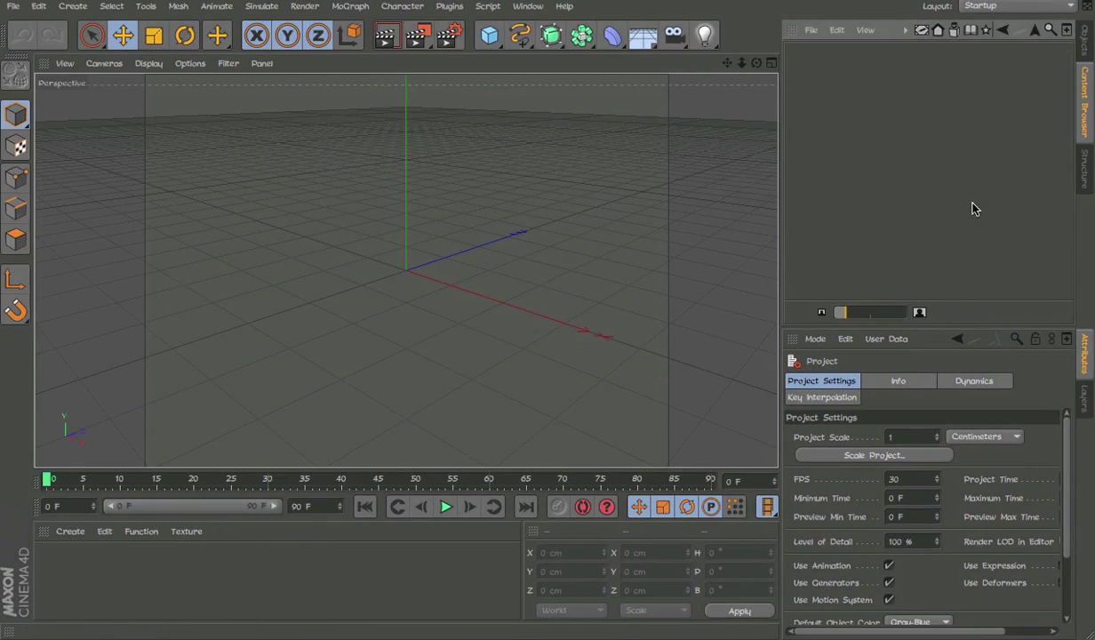
# Open the JSNDJNAO library from the list of presets and create a folder named dnfn inside it.
pyautogui.click(1034, 31)
pyautogui.scroll(5, 1034, 187)
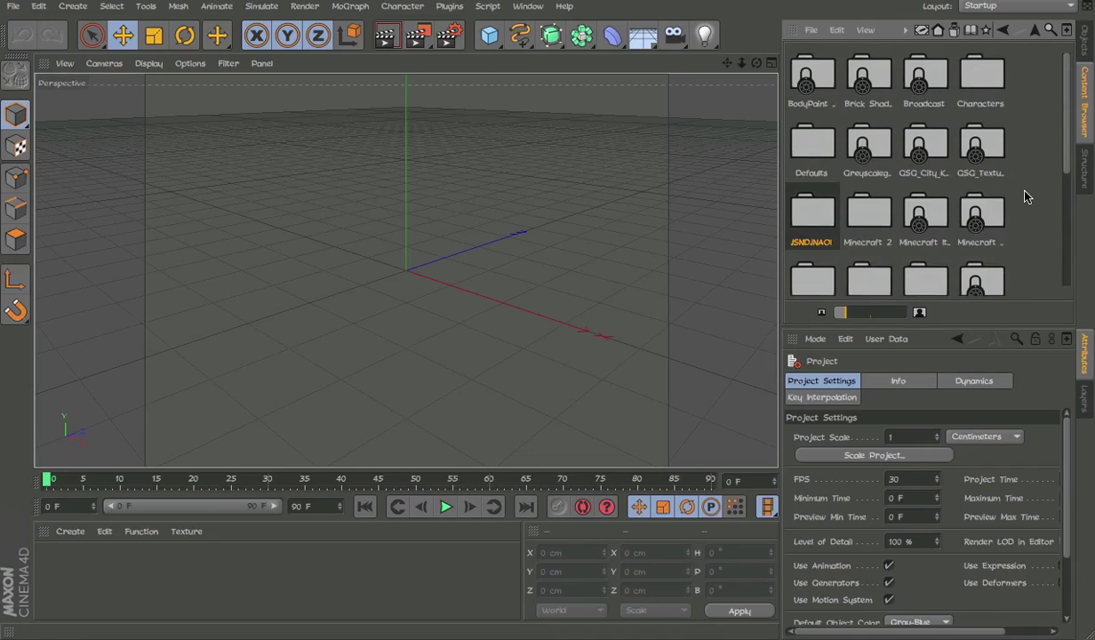
pyautogui.doubleClick(819, 209)
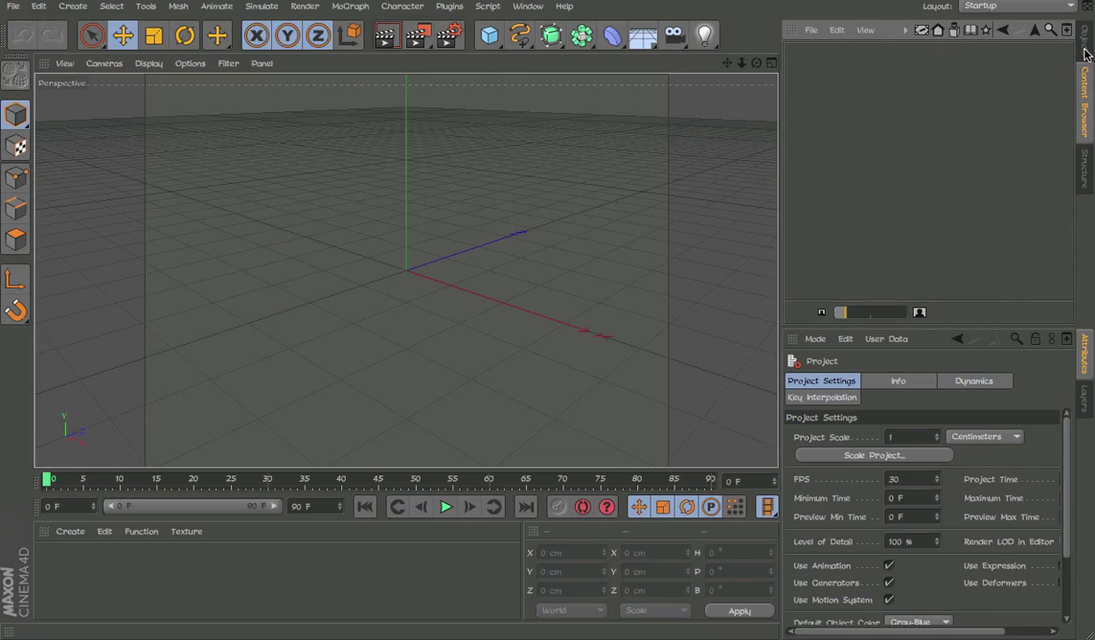
pyautogui.rightClick(900, 117)
pyautogui.click(909, 181)
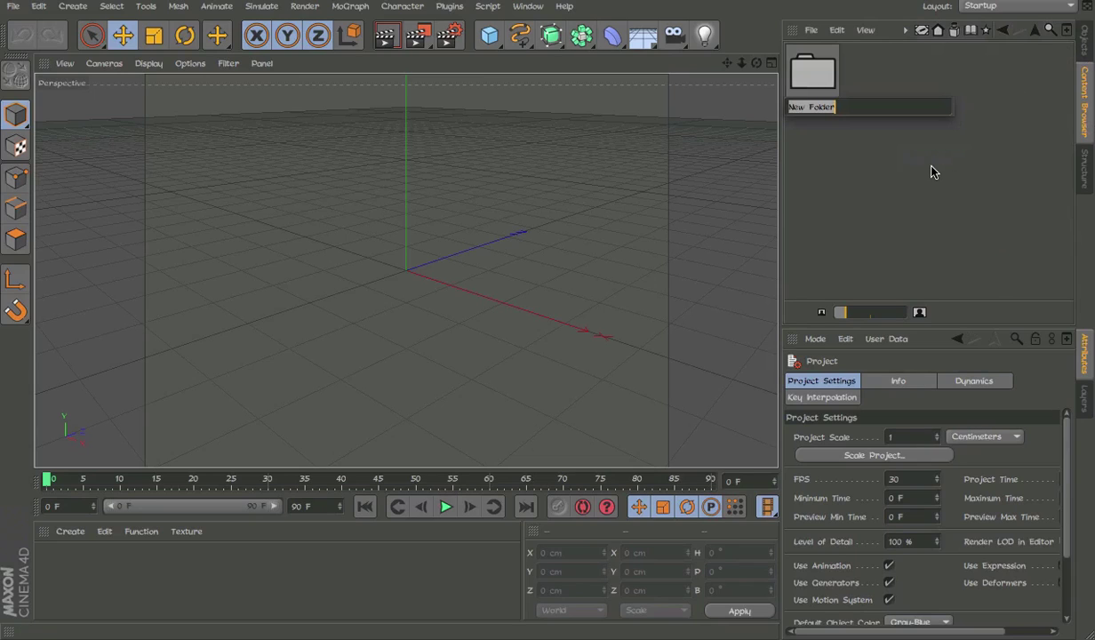
pyautogui.write('dnfn')
pyautogui.press('Return')
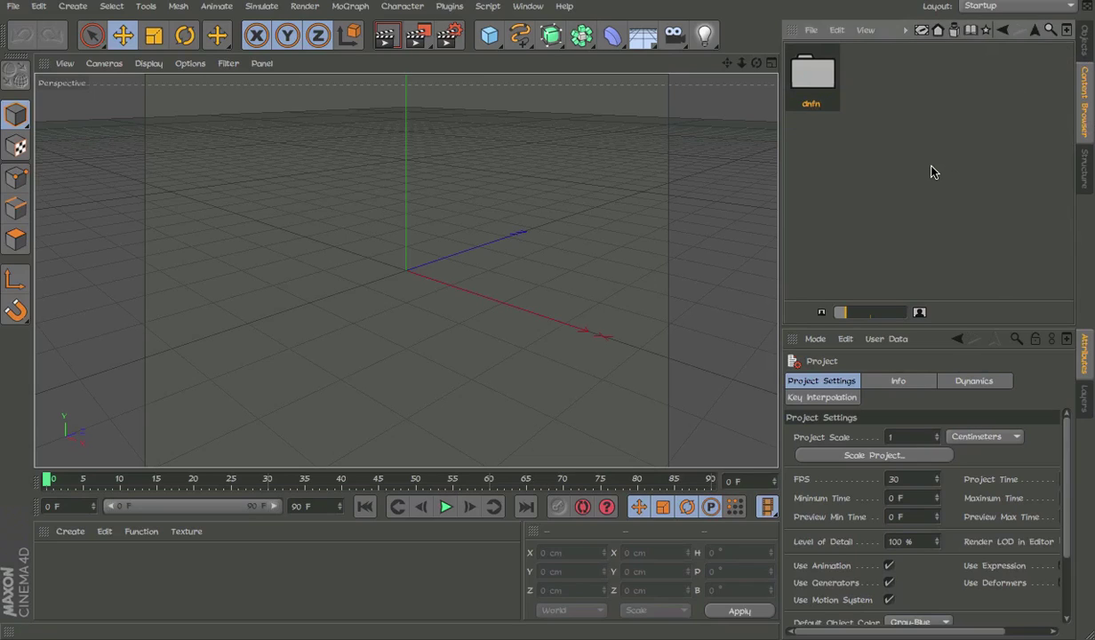
# Add a cube primitive to the scene.
pyautogui.click(495, 41)
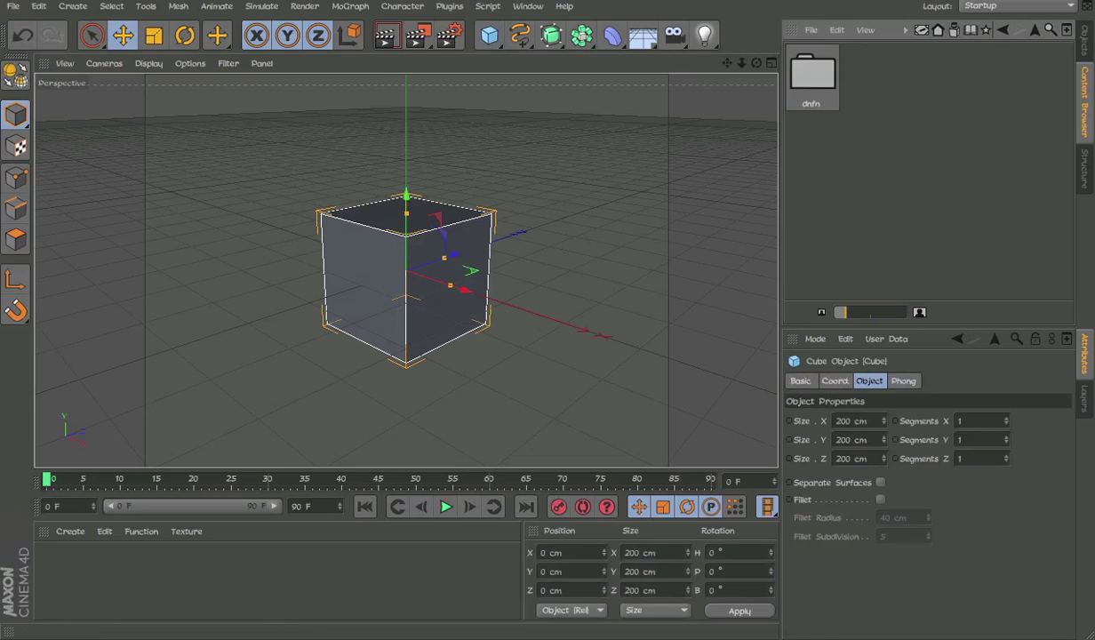
# Create a material and load TerrainDefault.png as its color texture without copying the image to the project location.
pyautogui.doubleClick(256, 565)
pyautogui.doubleClick(42, 573)
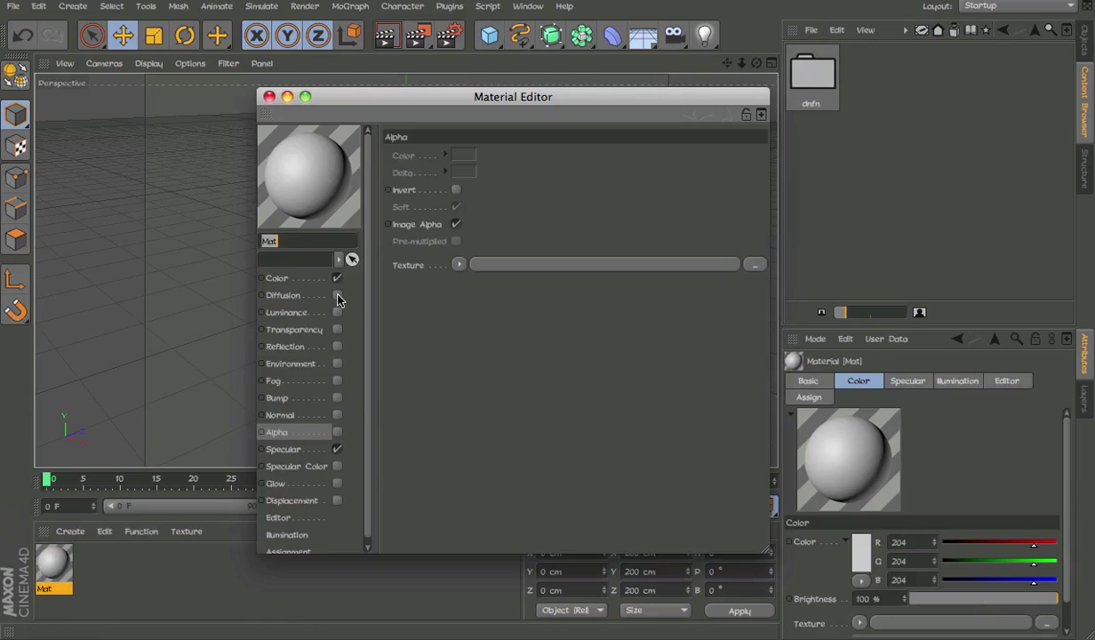
pyautogui.click(280, 277)
pyautogui.click(569, 235)
pyautogui.click(498, 316)
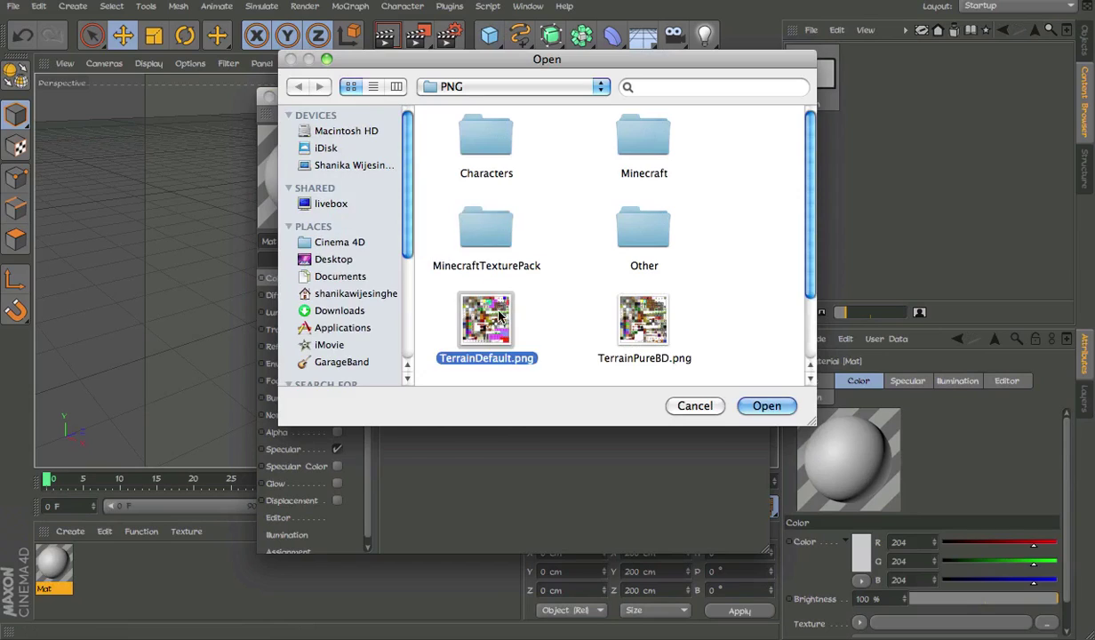
pyautogui.doubleClick(498, 316)
pyautogui.click(576, 213)
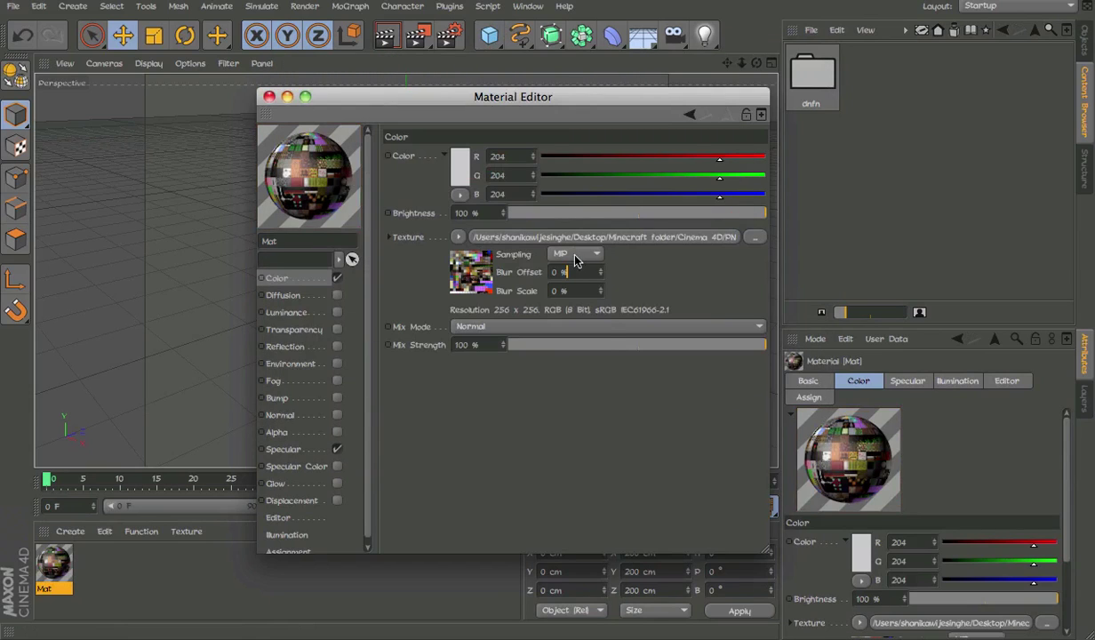
# Set the terrain texture's sampling to Circle and close the material's settings.
pyautogui.click(574, 255)
pyautogui.click(555, 267)
pyautogui.click(268, 98)
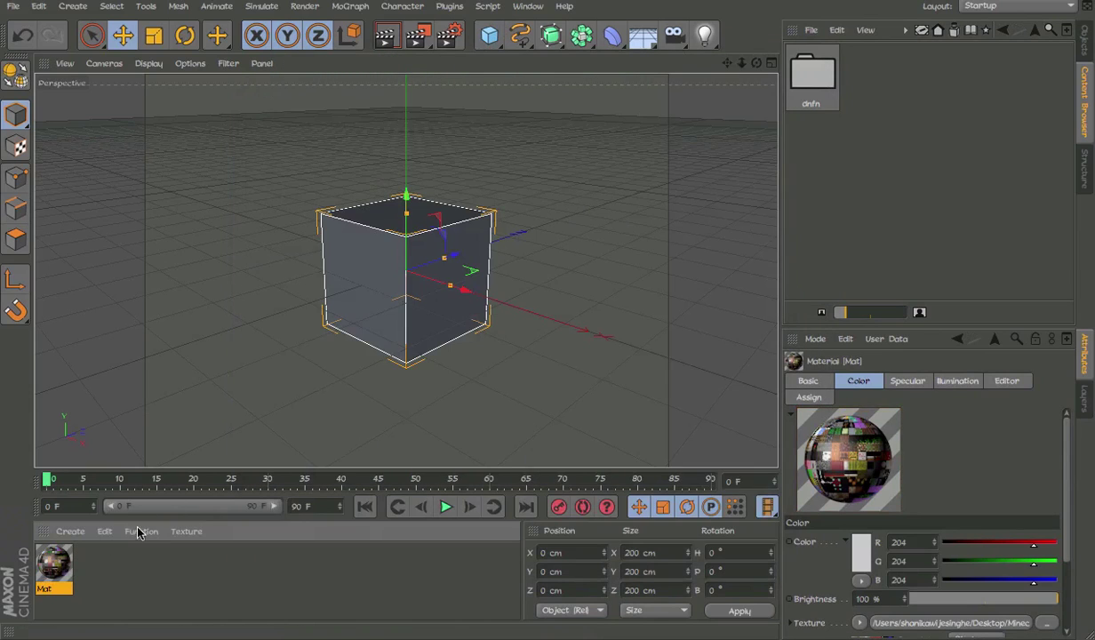
# Apply the terrain material to the cube and save the textured cube into the JSNDJNAOI library.
pyautogui.moveTo(54, 570); pyautogui.dragTo(435, 271)
pyautogui.click(1086, 44)
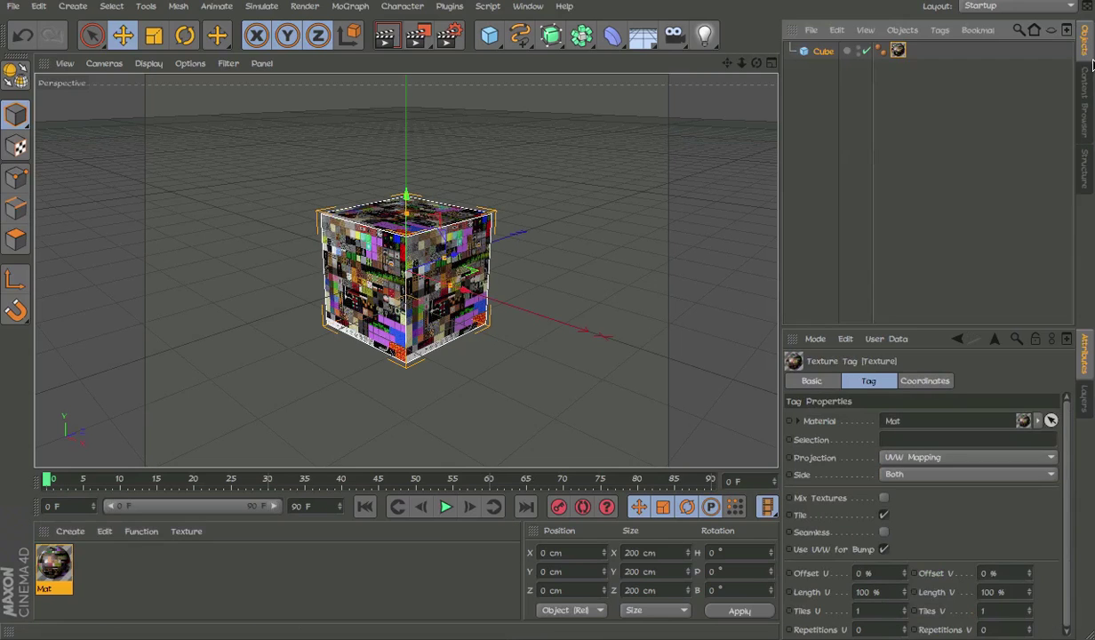
pyautogui.click(1086, 98)
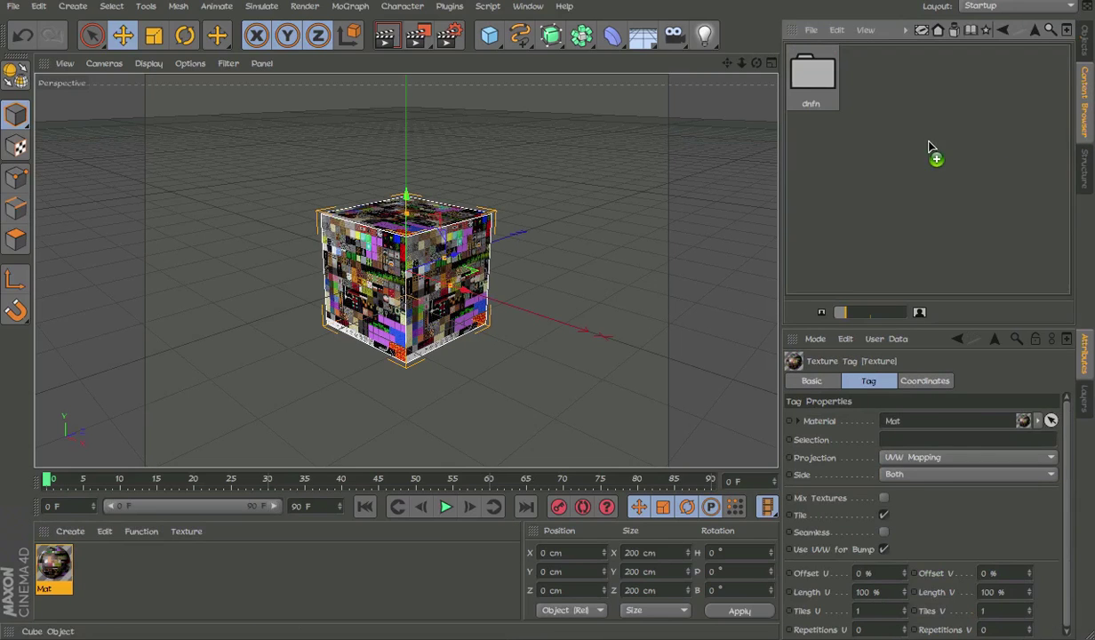
# Examine the library's tex folder and the texture file path of the original cube's material.
pyautogui.click(925, 74)
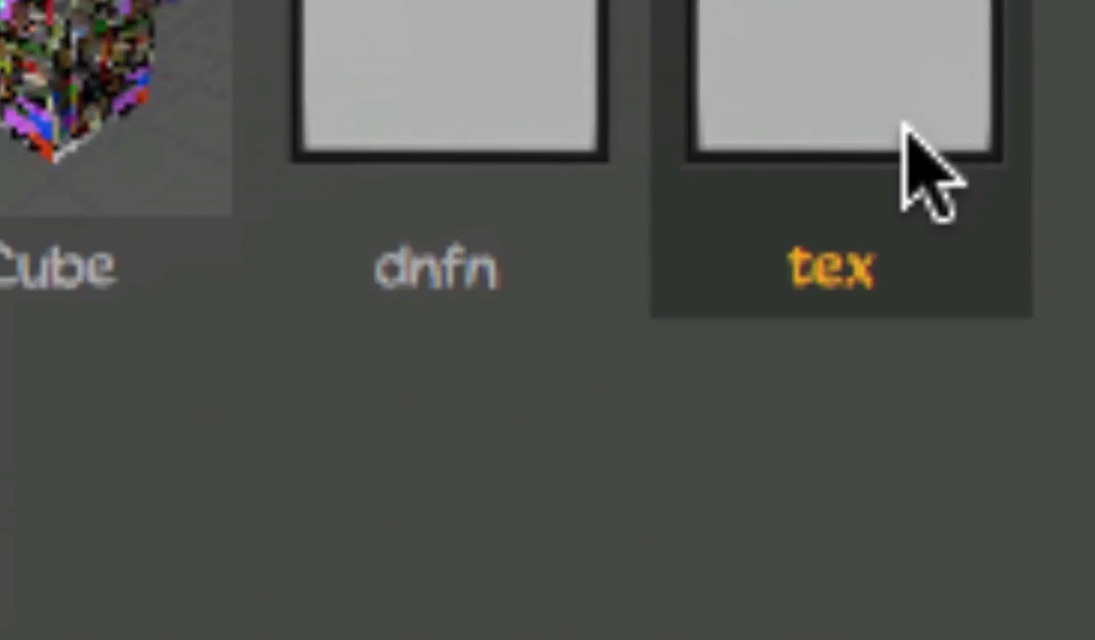
pyautogui.doubleClick(925, 75)
pyautogui.click(669, 134)
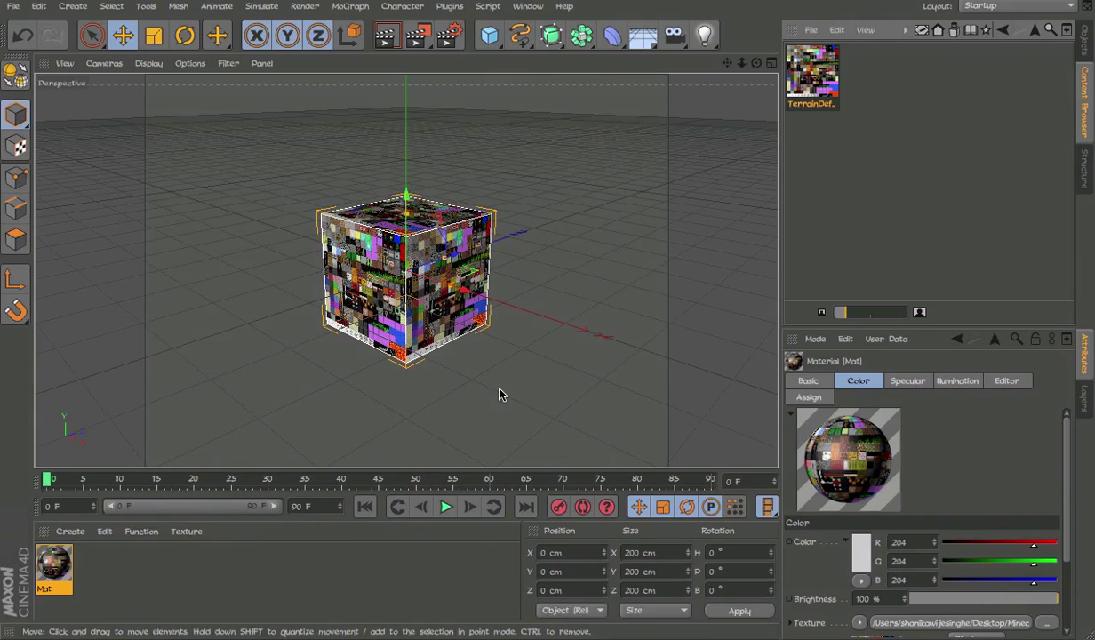
pyautogui.doubleClick(53, 562)
pyautogui.click(470, 253)
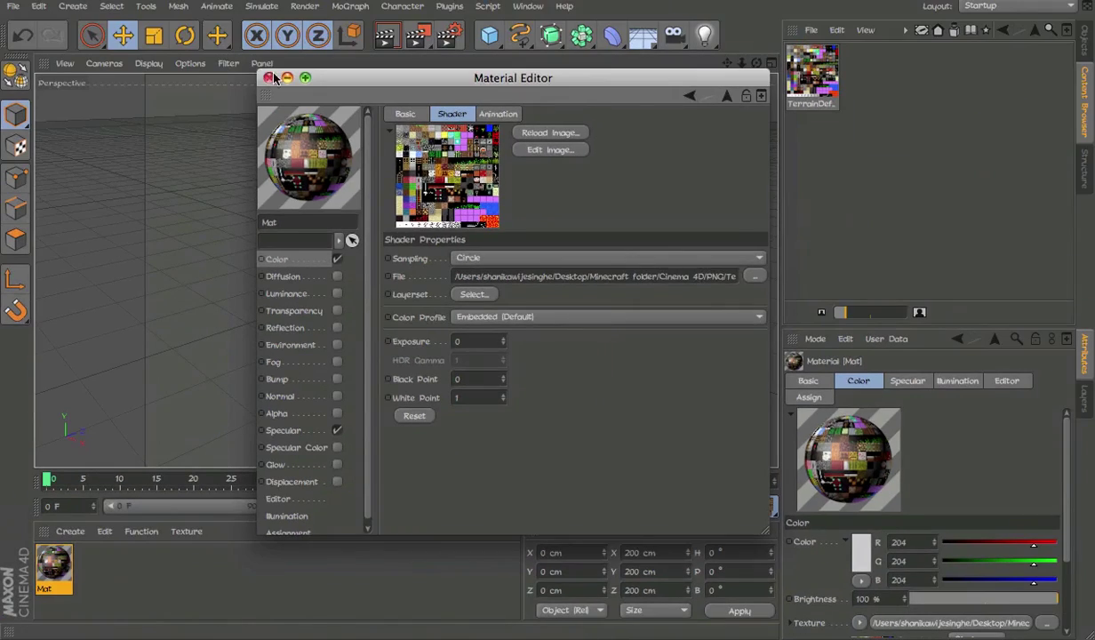
pyautogui.click(270, 77)
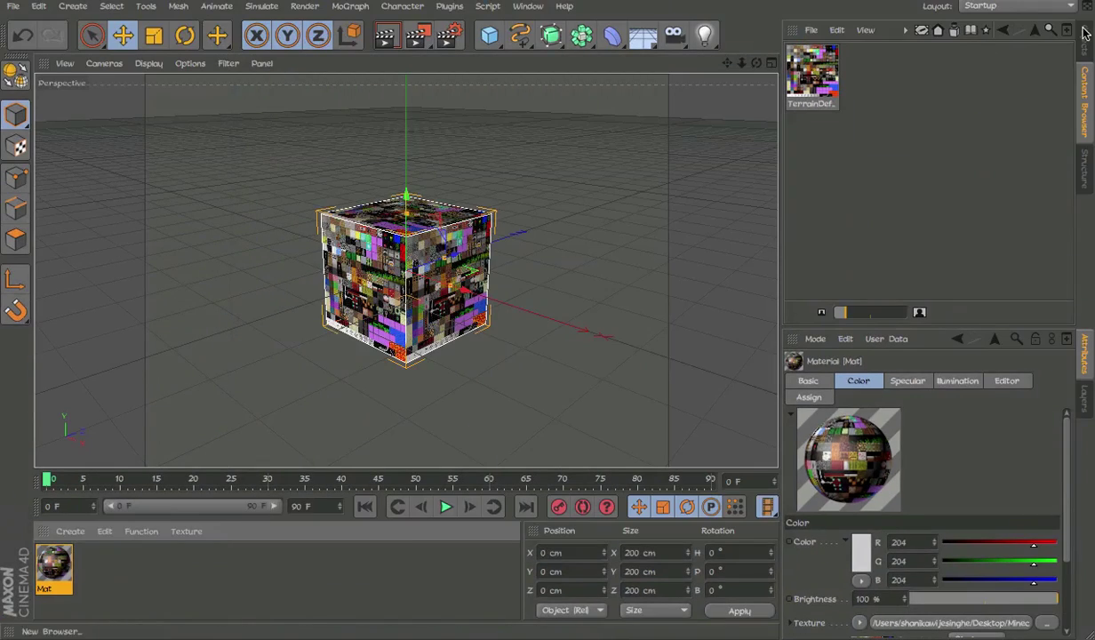
# Load the Cube preset from the JSNDJNAOI library into the scene and inspect its material's texture file path.
pyautogui.click(1034, 32)
pyautogui.doubleClick(809, 84)
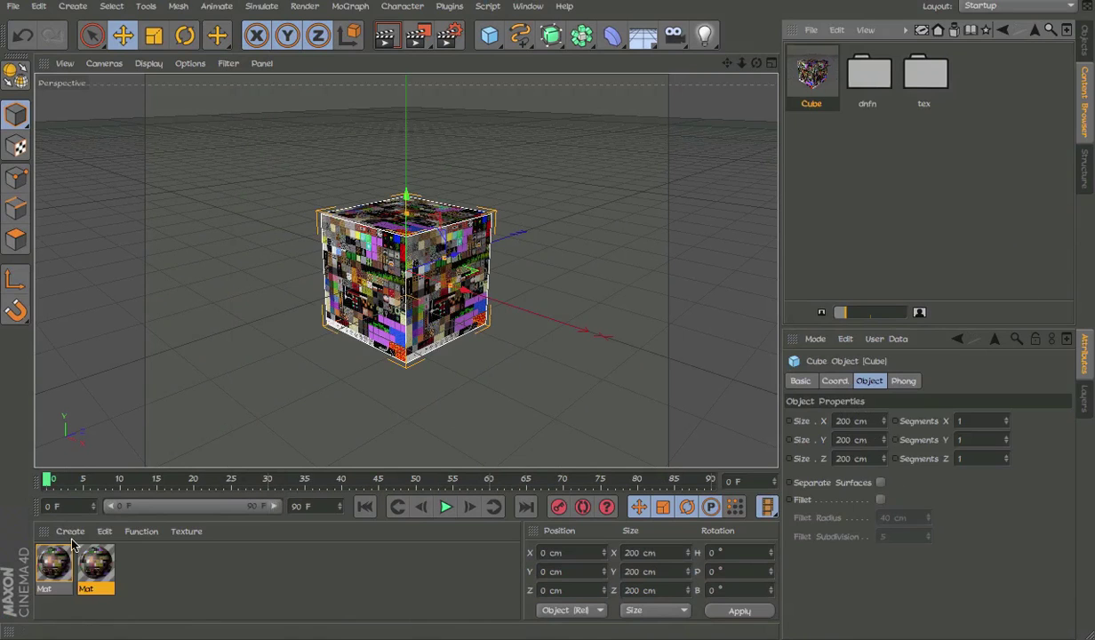
pyautogui.doubleClick(41, 566)
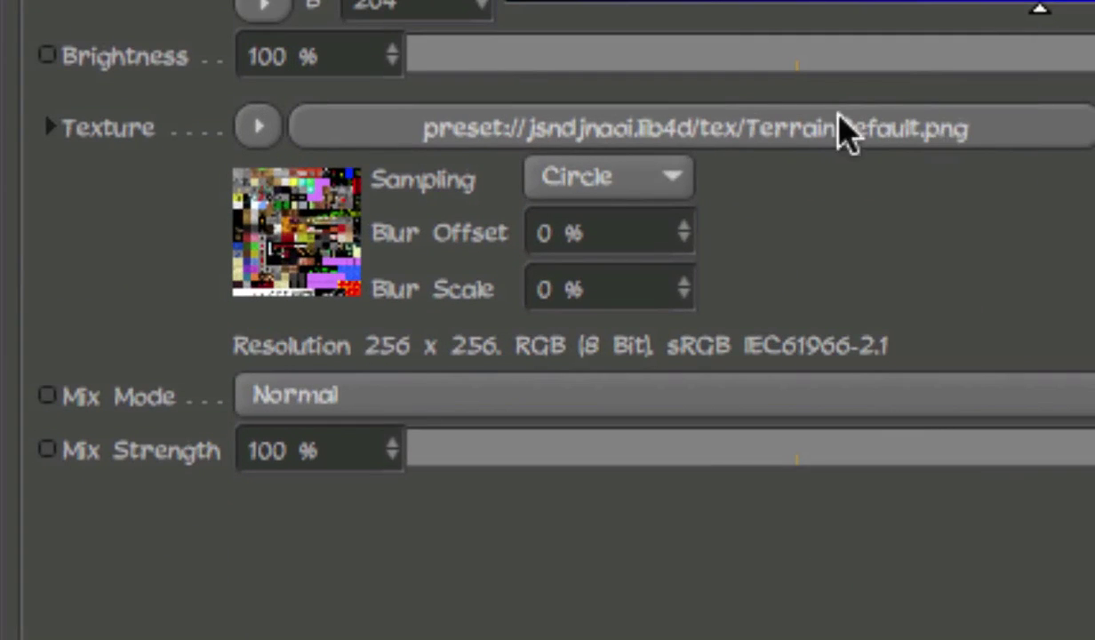
pyautogui.click(733, 143)
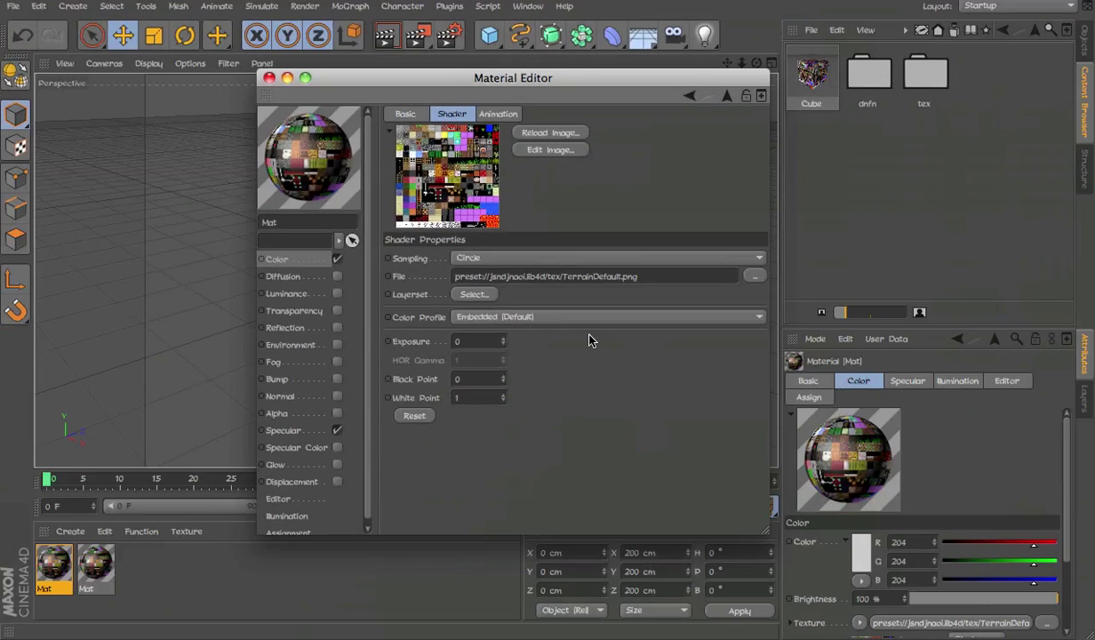
pyautogui.click(265, 95)
pyautogui.click(262, 87)
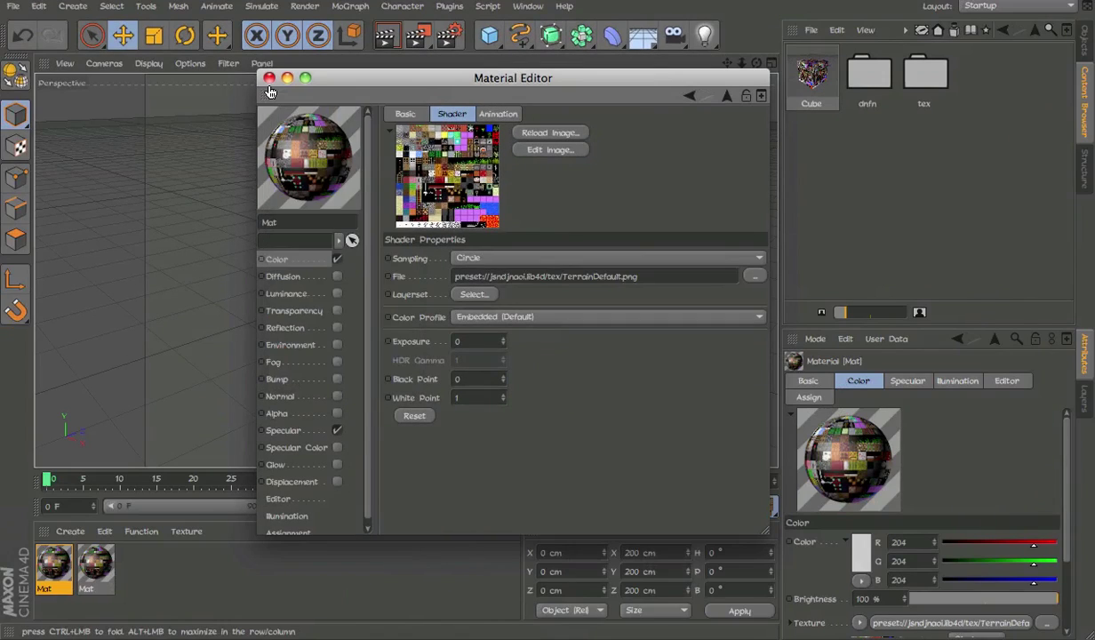
pyautogui.click(269, 79)
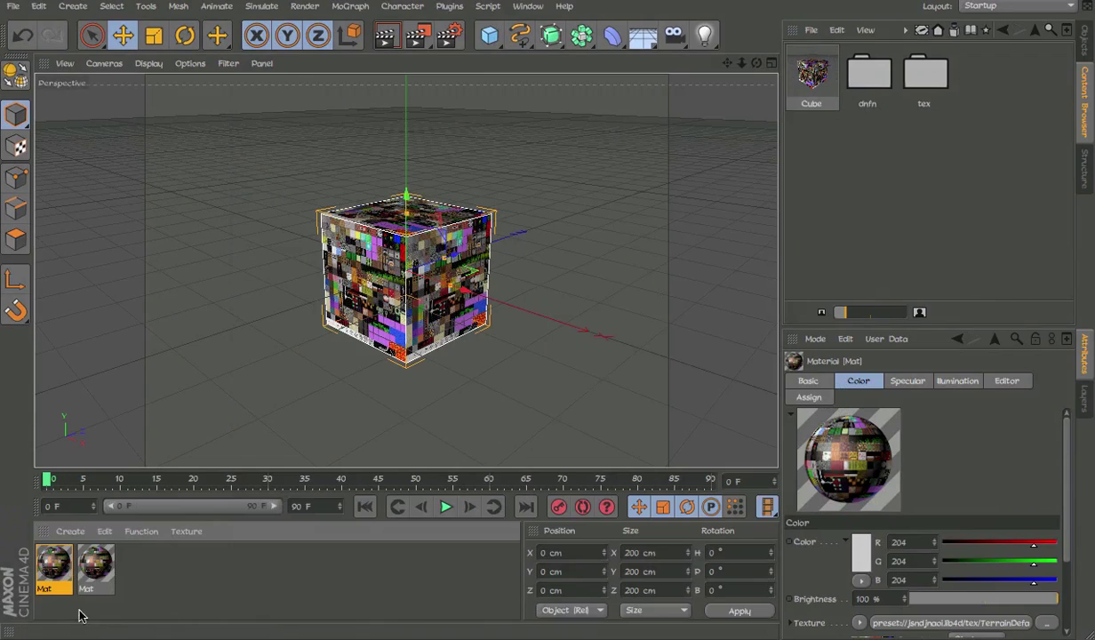
# Delete both terrain materials and the cube geometry from the scene.
pyautogui.click(81, 582)
pyautogui.keyDown('shift'); pyautogui.click(60, 560); pyautogui.keyUp('shift')
pyautogui.press('Delete')
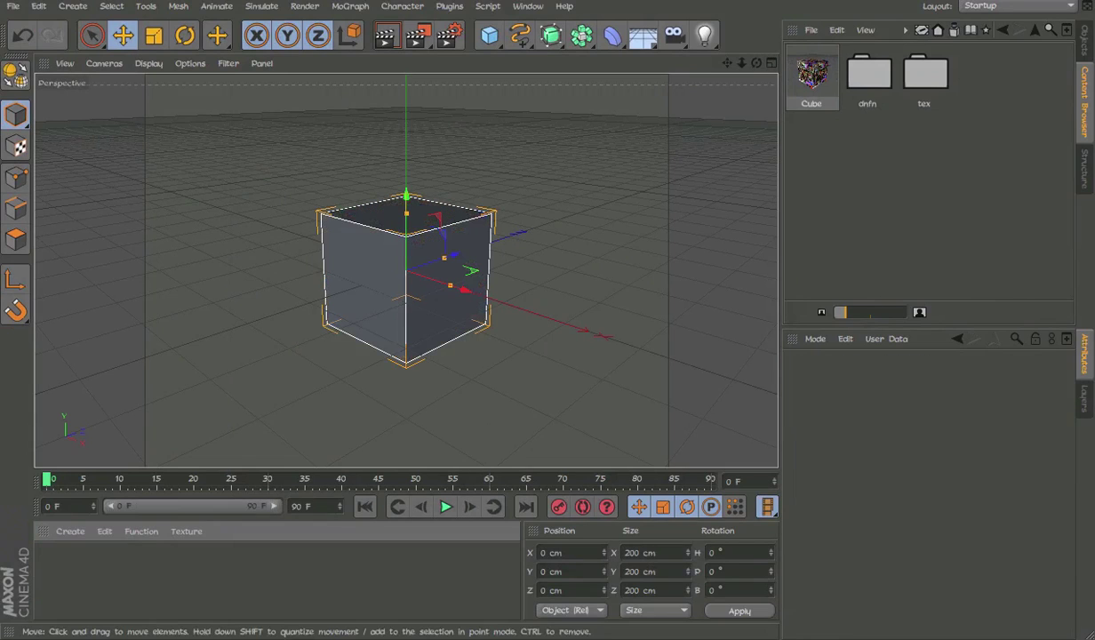
pyautogui.click(393, 308)
pyautogui.press('Delete')
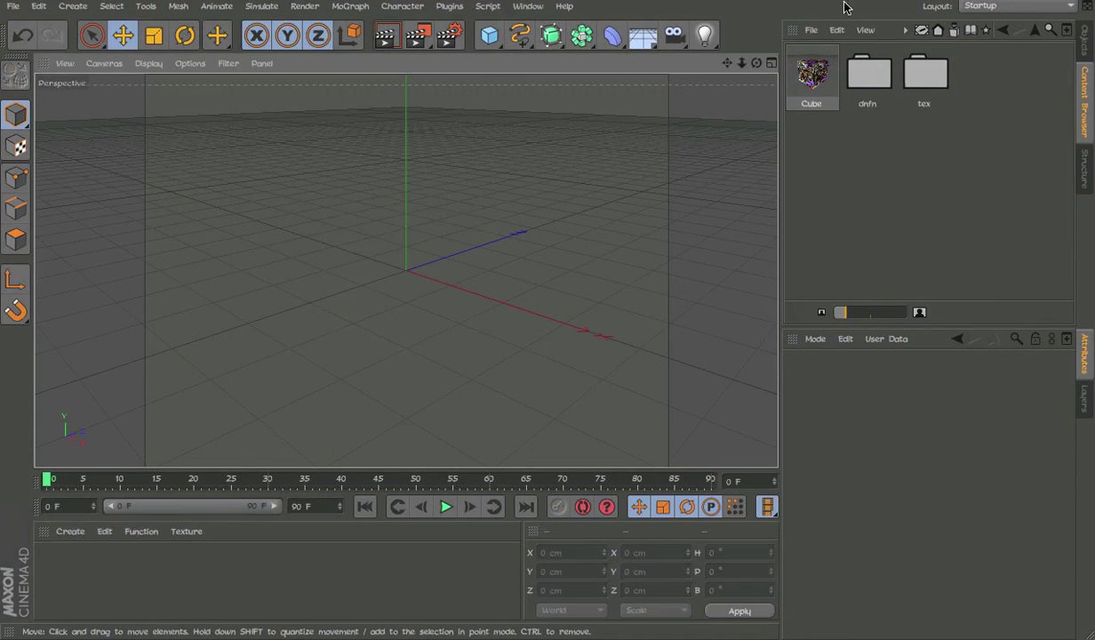
# Delete the dnfn folder, the Cube preset and the tex folder from the JSNDJNAOI library.
pyautogui.rightClick(870, 70)
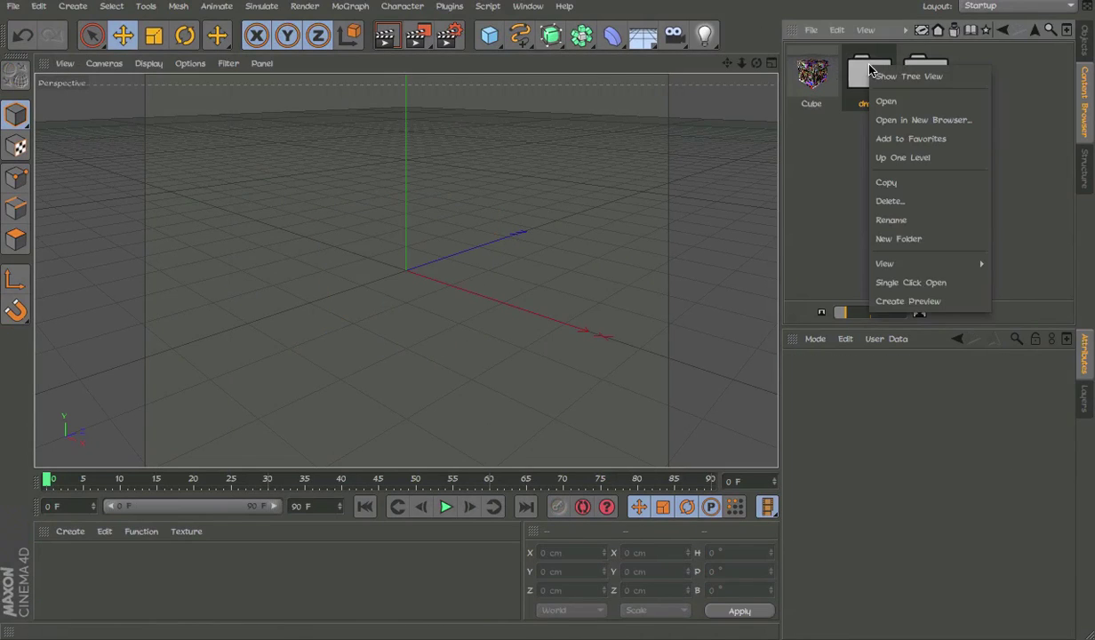
pyautogui.click(893, 203)
pyautogui.click(692, 220)
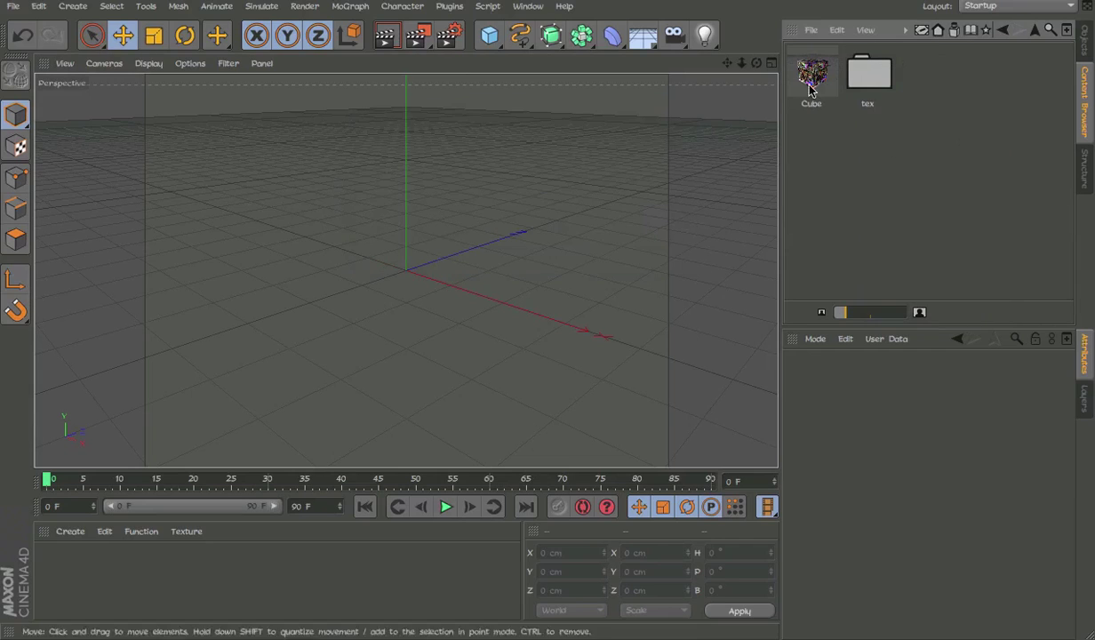
pyautogui.rightClick(825, 69)
pyautogui.click(866, 182)
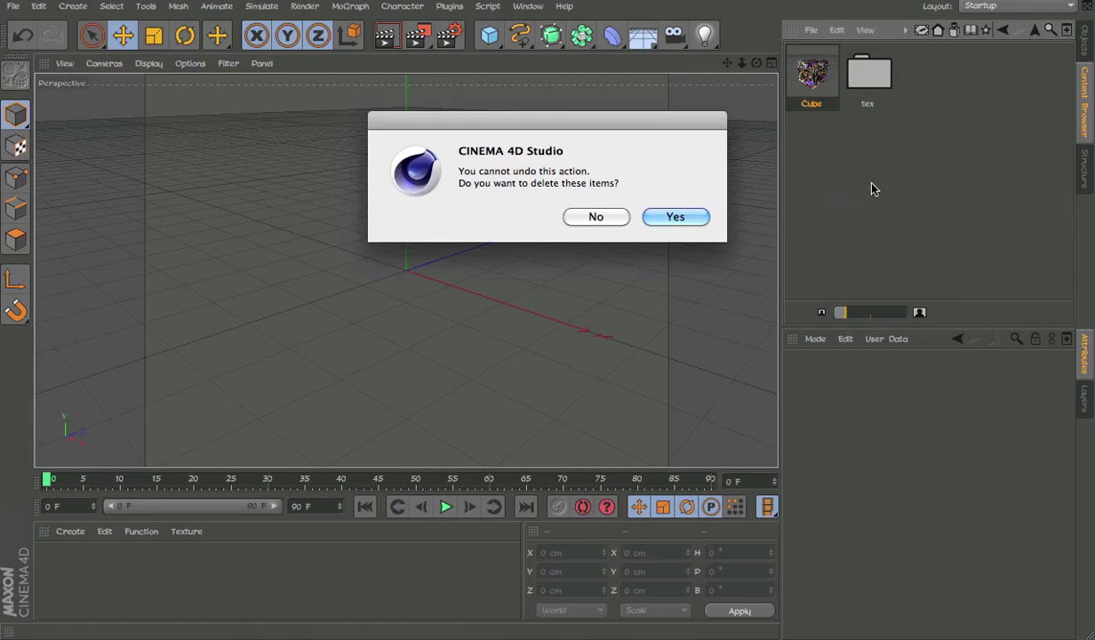
pyautogui.click(673, 216)
pyautogui.rightClick(805, 75)
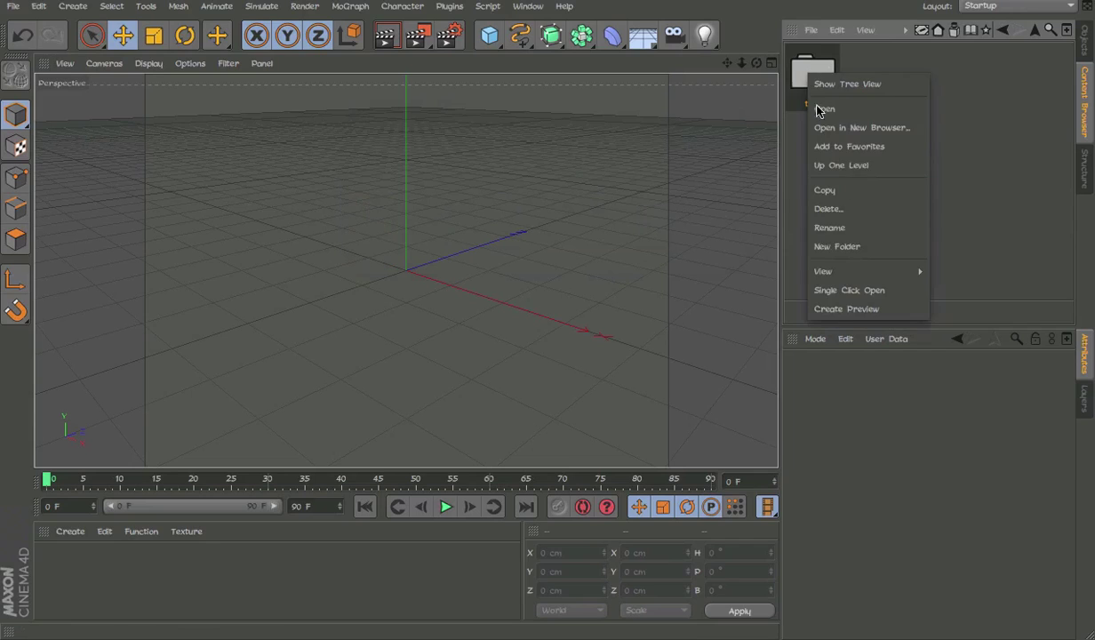
pyautogui.click(844, 210)
pyautogui.click(674, 216)
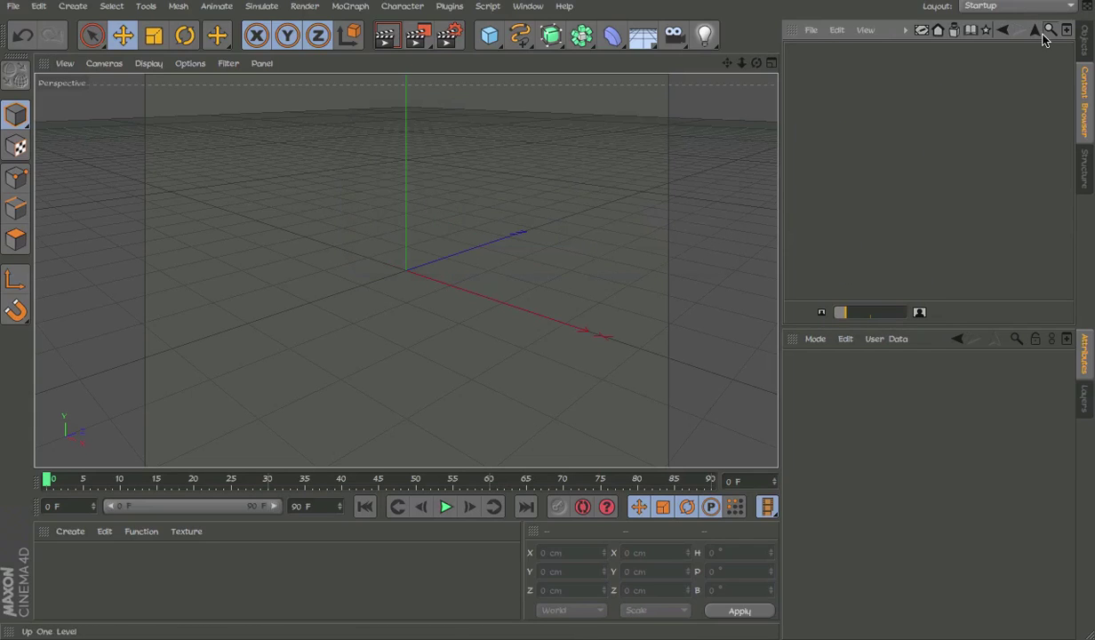
# Return to the list of preset libraries with the tree view hidden.
pyautogui.click(1043, 35)
pyautogui.rightClick(1001, 161)
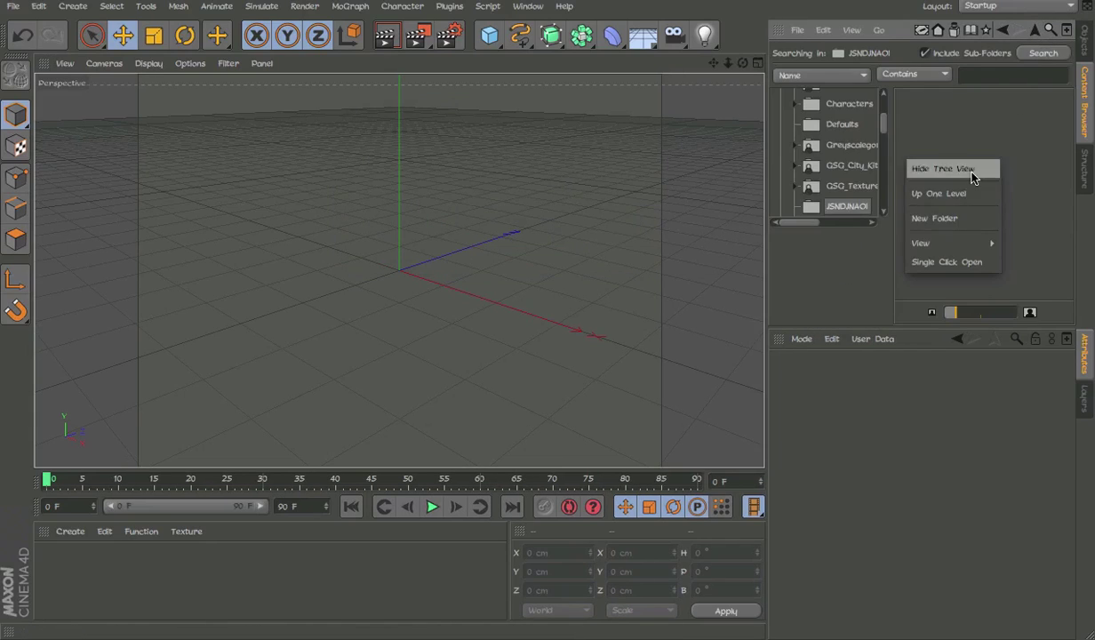
pyautogui.click(973, 177)
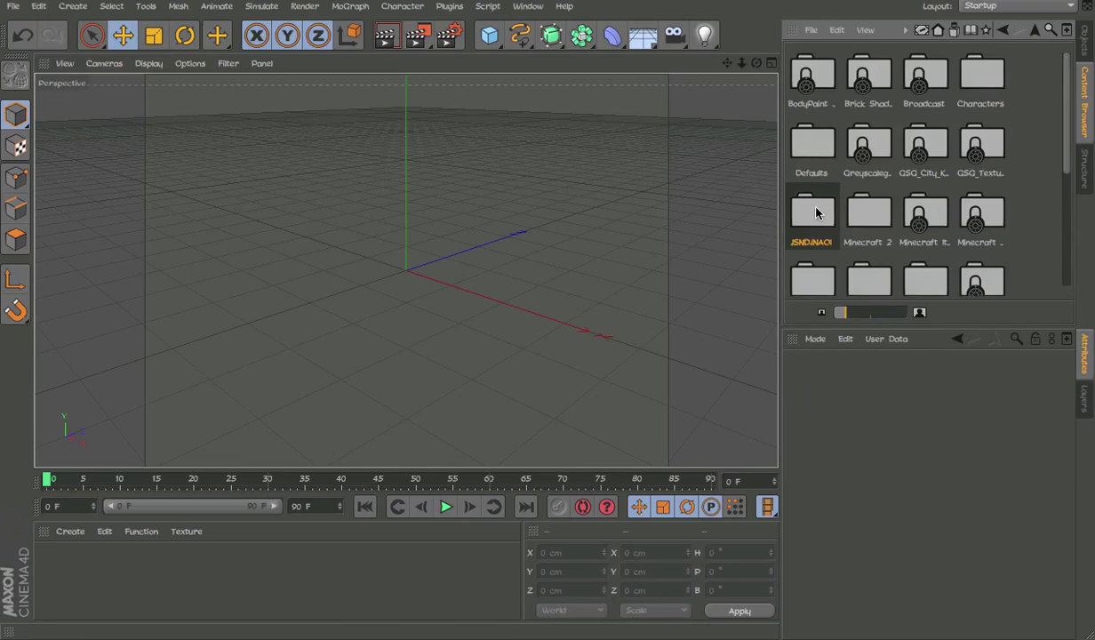
# Reveal the JSNDJNAOI library's file in Finder and close the open Finder windows.
pyautogui.rightClick(816, 214)
pyautogui.click(796, 213)
pyautogui.rightClick(818, 220)
pyautogui.click(886, 336)
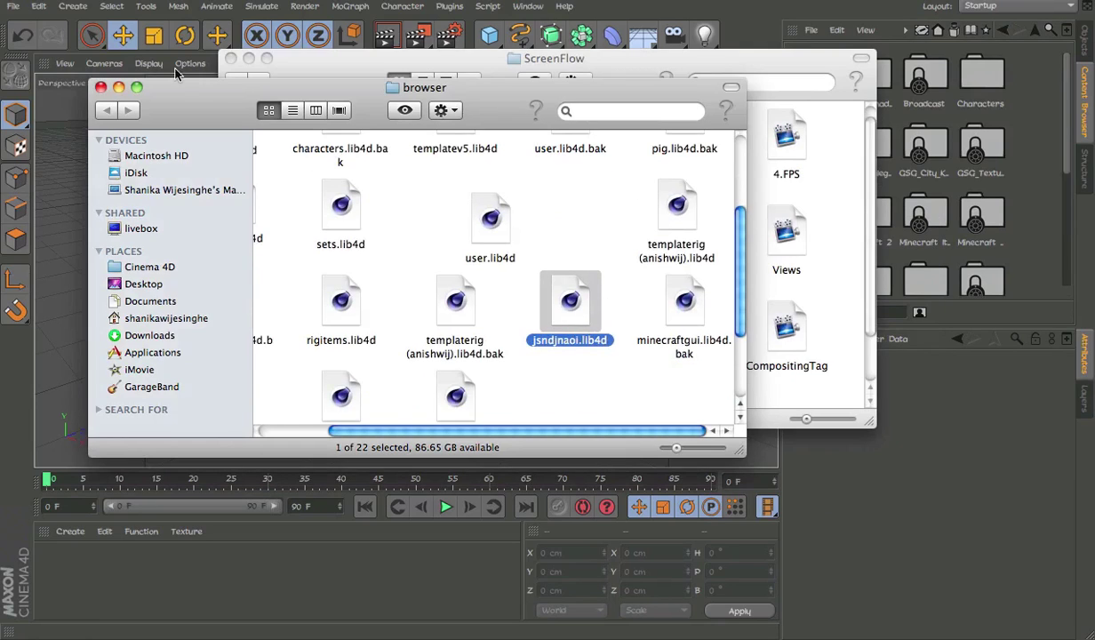
pyautogui.click(100, 87)
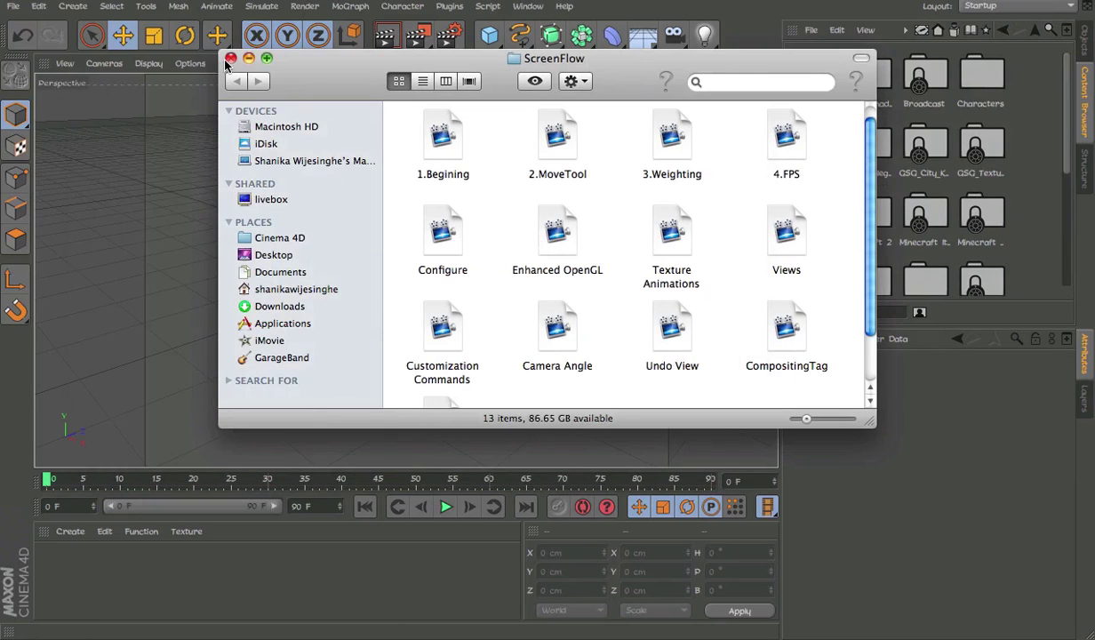
pyautogui.click(230, 58)
pyautogui.click(685, 22)
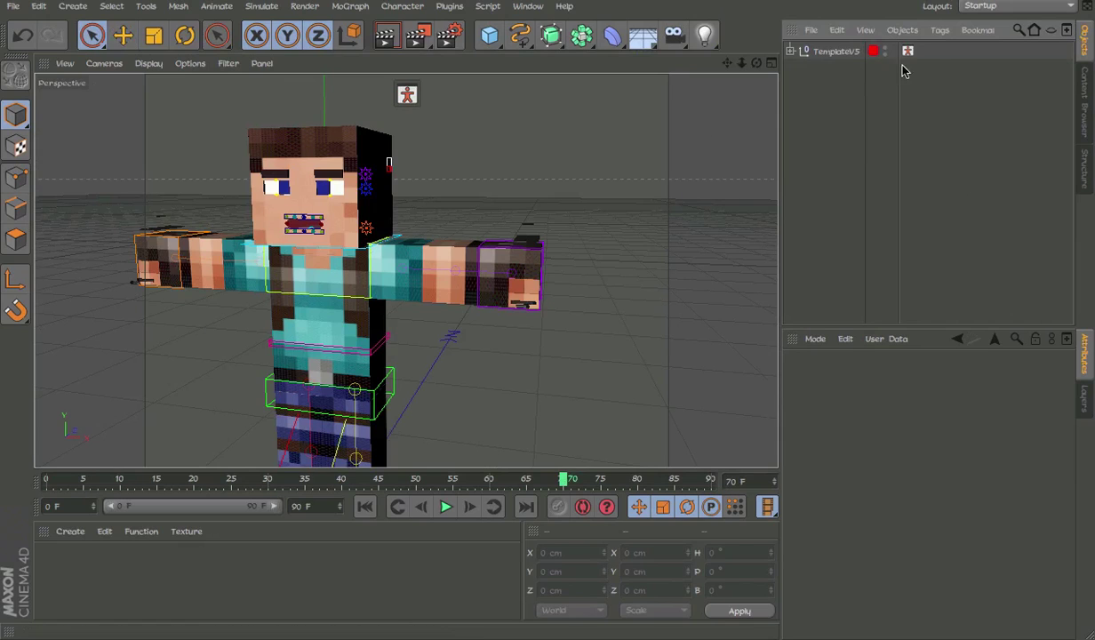
# Check the character project's memory, point, polygon and object counts using Project Information.
pyautogui.click(903, 30)
pyautogui.moveTo(956, 80)
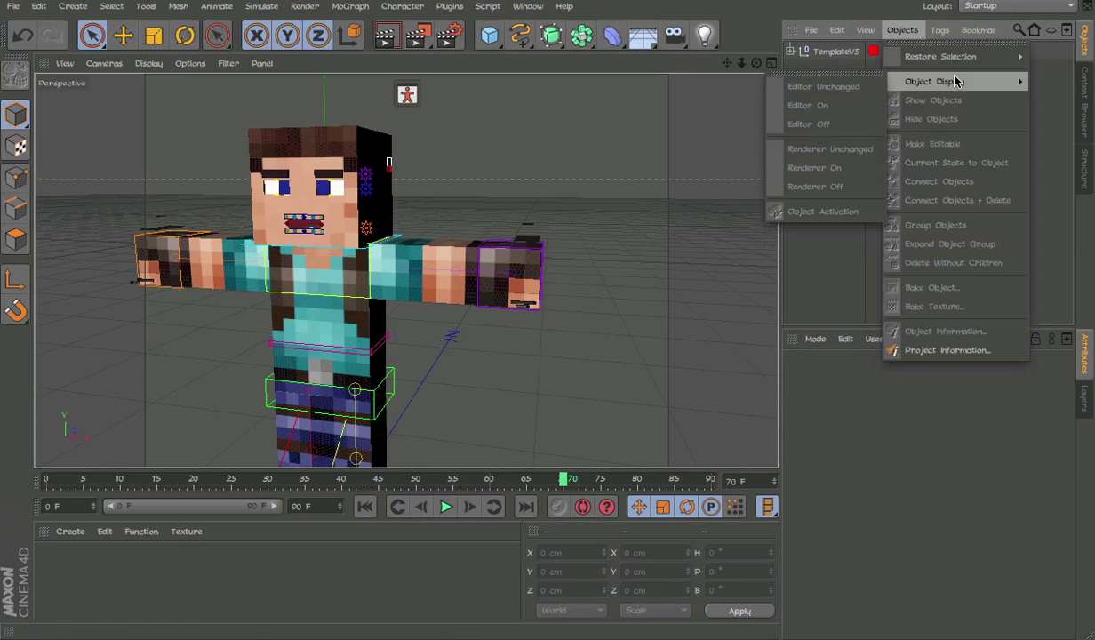
pyautogui.click(913, 351)
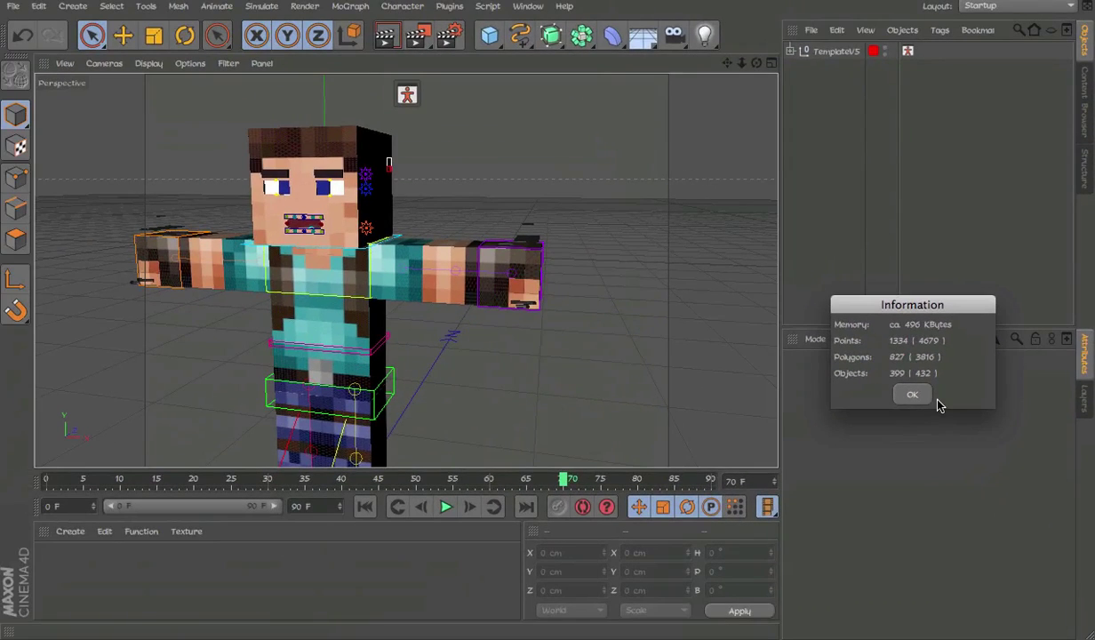
pyautogui.click(924, 394)
# Hide the TemplateV5 rig's objects in the viewport.
pyautogui.click(840, 51)
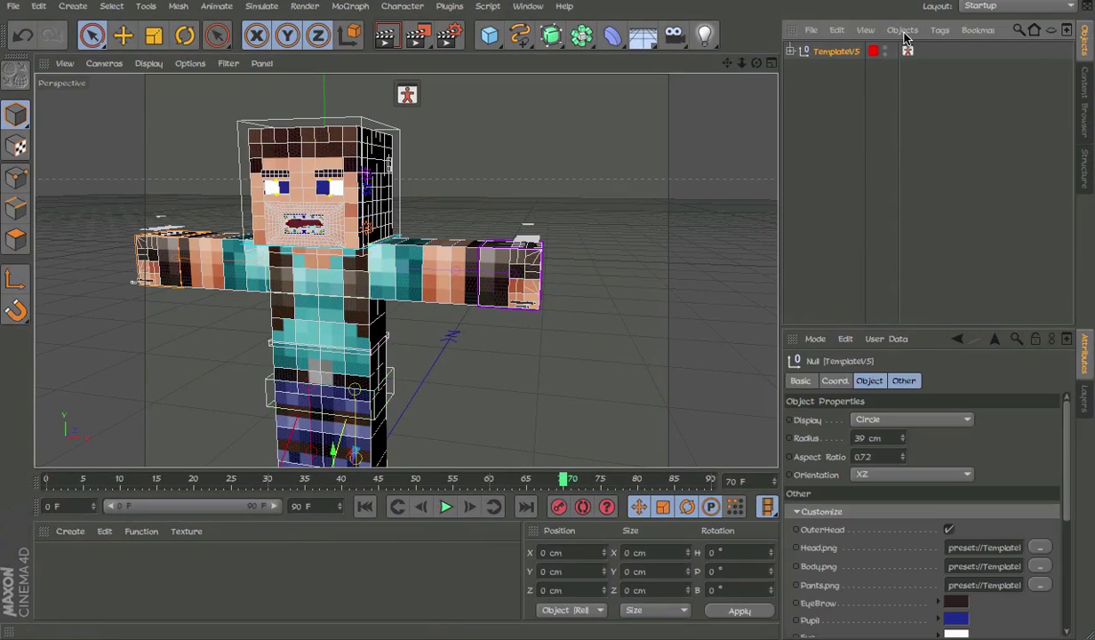
pyautogui.click(903, 33)
pyautogui.click(905, 145)
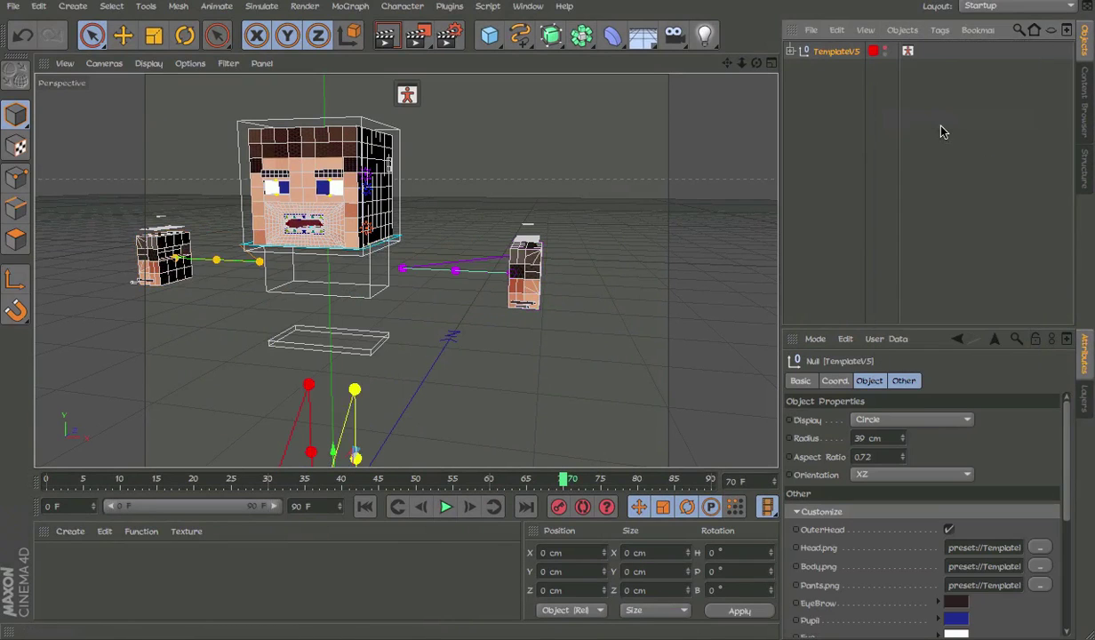
# Check the selected TemplateV5 rig's memory and geometry statistics using Object Information.
pyautogui.click(902, 30)
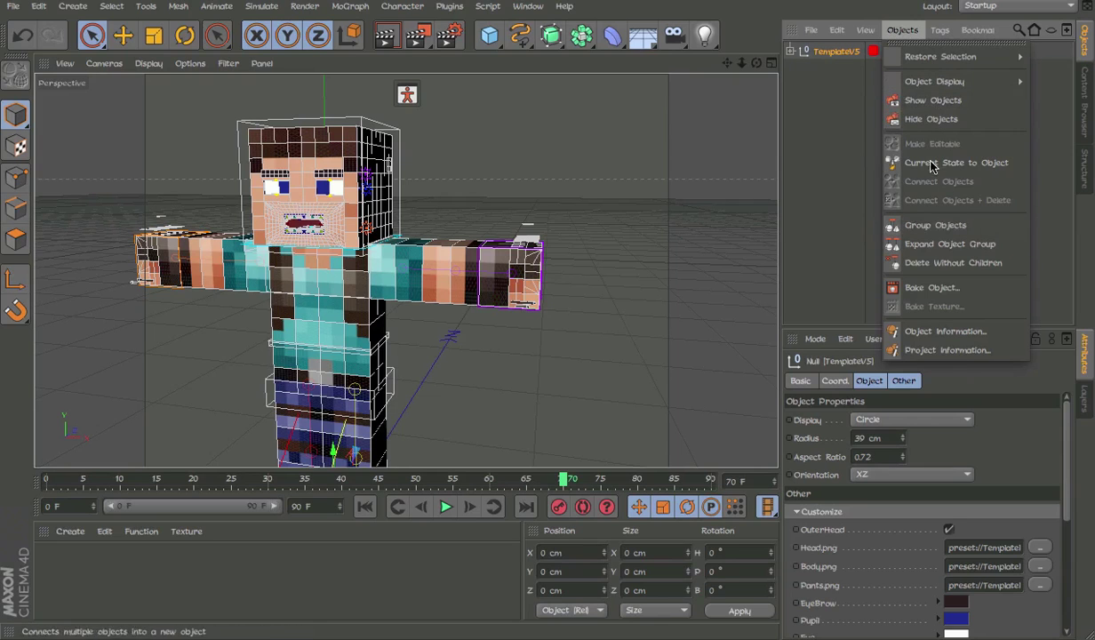
pyautogui.click(915, 331)
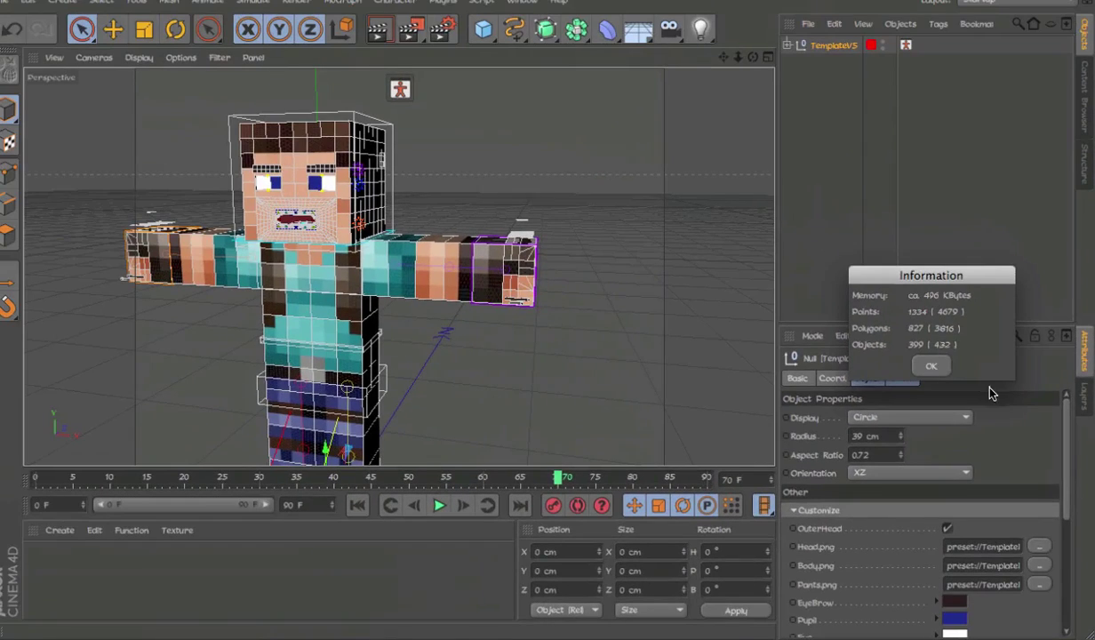
pyautogui.click(930, 364)
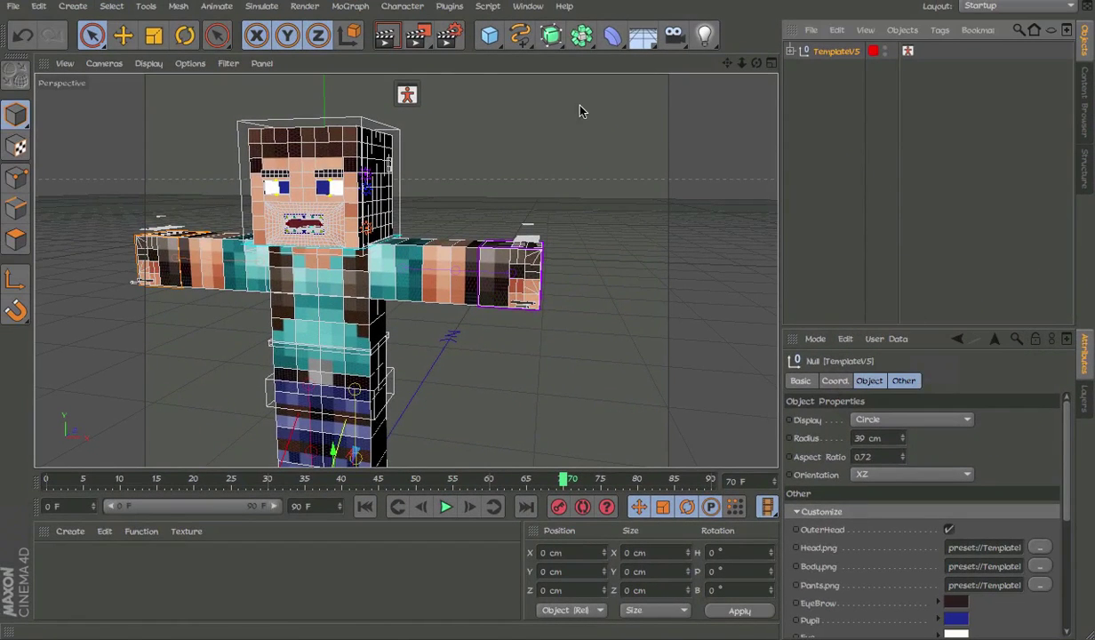
# Add a cube and check its memory, point and polygon statistics using Object Information.
pyautogui.click(489, 35)
pyautogui.click(942, 30)
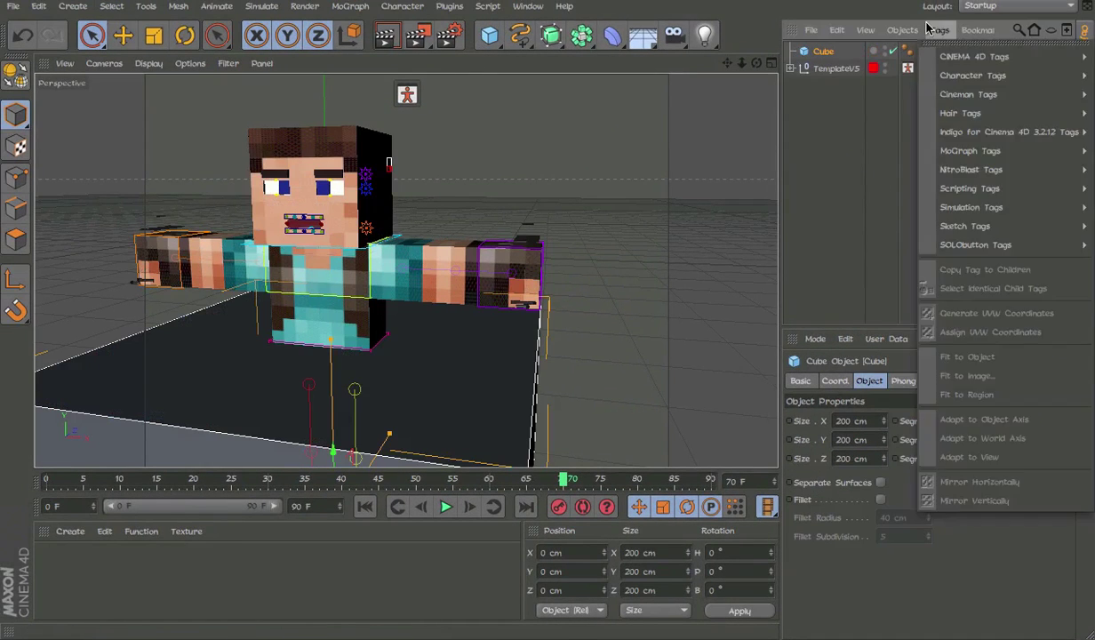
pyautogui.moveTo(902, 30)
pyautogui.click(953, 330)
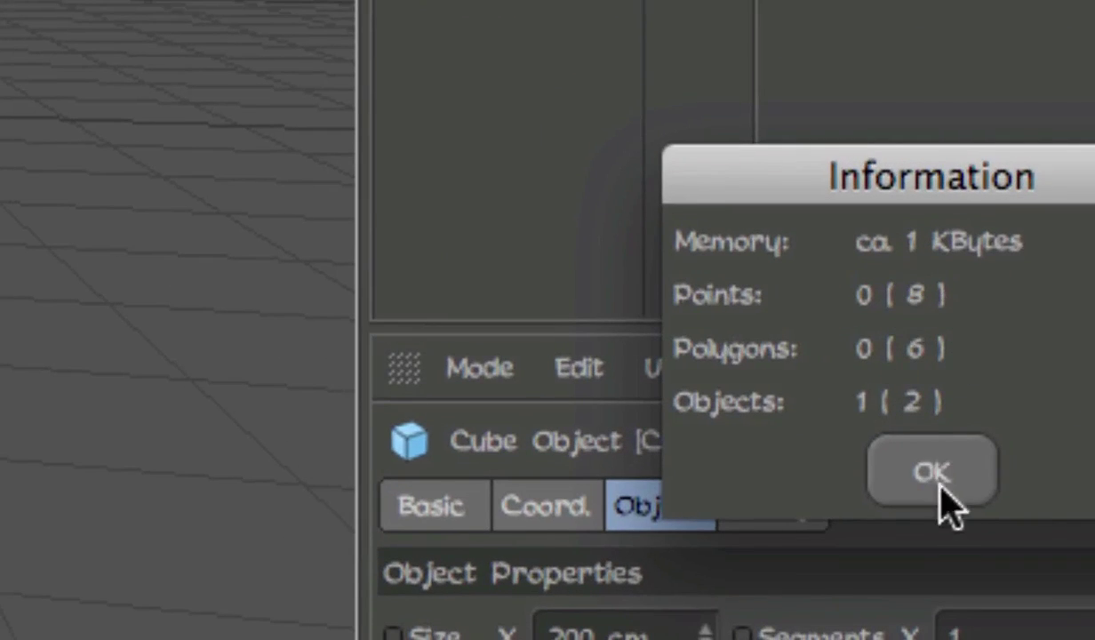
pyautogui.click(933, 478)
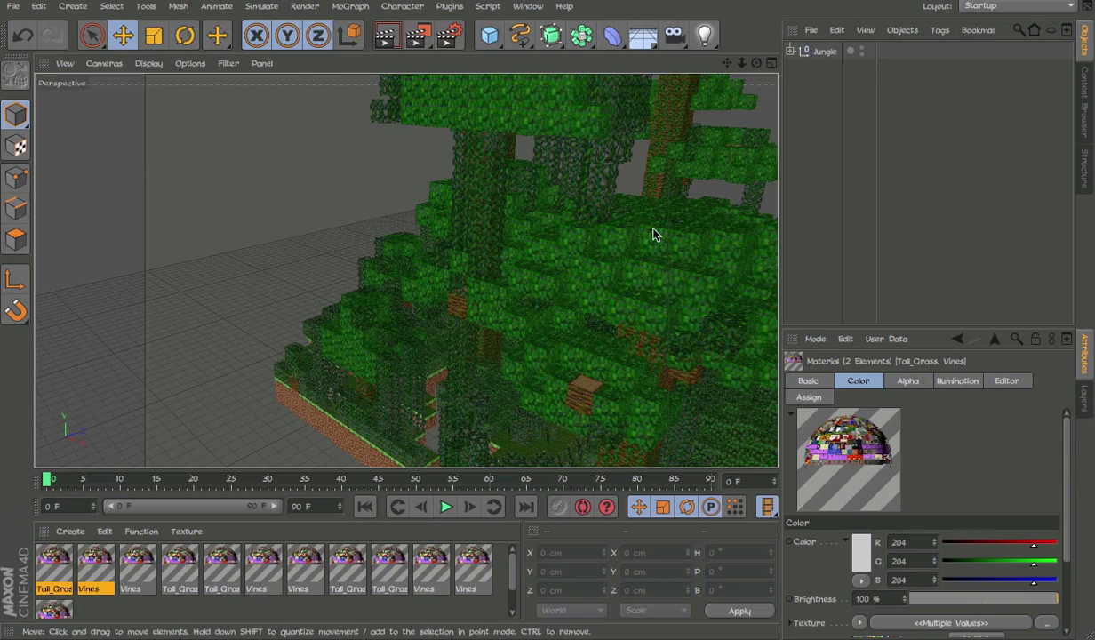
# Select all of the jungle scene's materials and remove the duplicate materials.
pyautogui.click(653, 234)
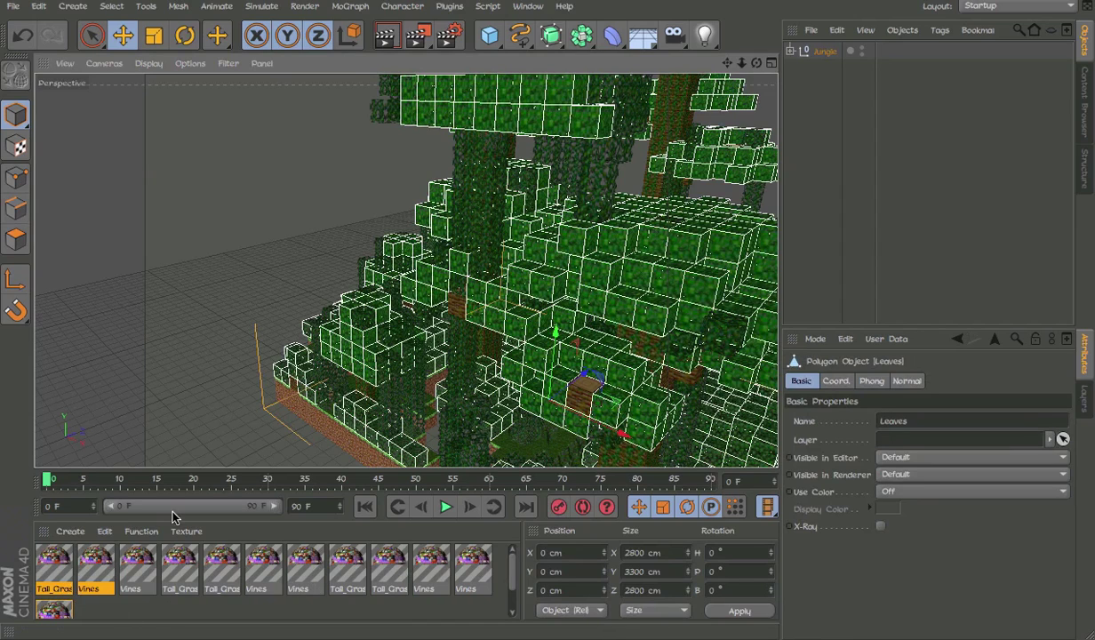
pyautogui.click(72, 563)
pyautogui.keyDown('shift'); pyautogui.click(54, 608); pyautogui.keyUp('shift')
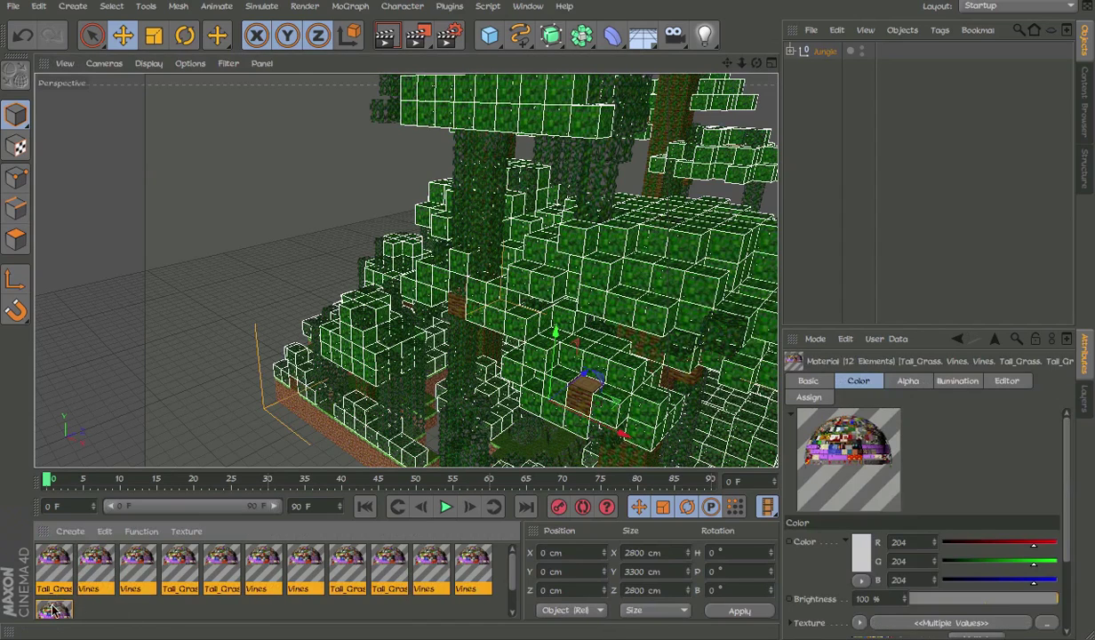
pyautogui.rightClick(51, 610)
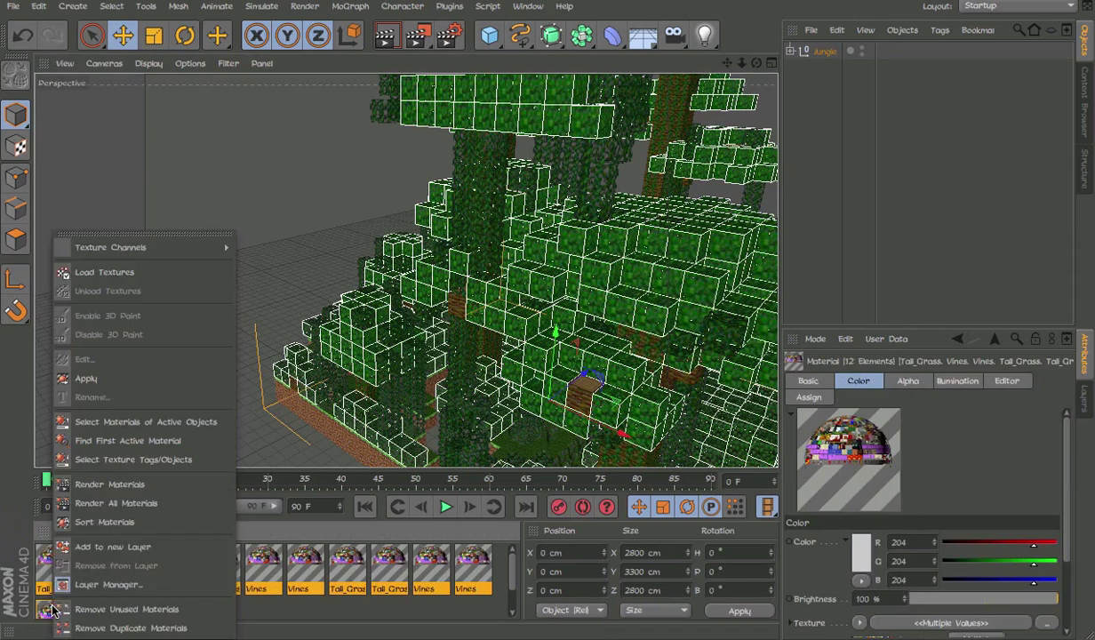
pyautogui.click(160, 628)
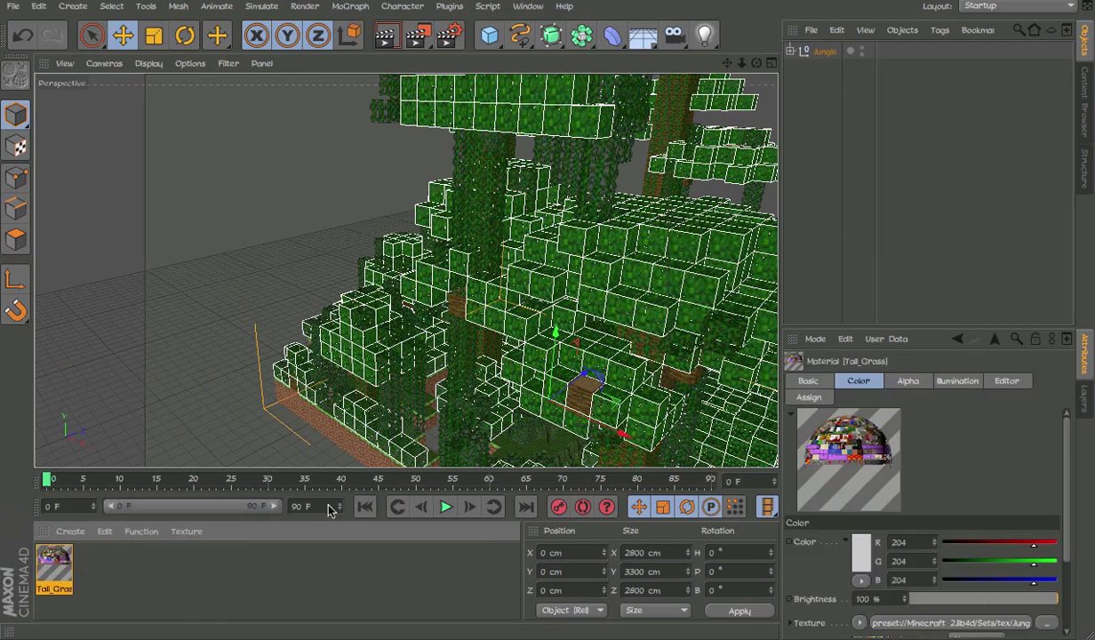
pyautogui.click(287, 171)
pyautogui.keyDown('alt'); pyautogui.moveTo(450, 301); pyautogui.dragTo(175, 297, button='middle'); pyautogui.keyUp('alt')
pyautogui.keyDown('alt'); pyautogui.moveTo(319, 272); pyautogui.dragTo(271, 278, button='right'); pyautogui.keyUp('alt')
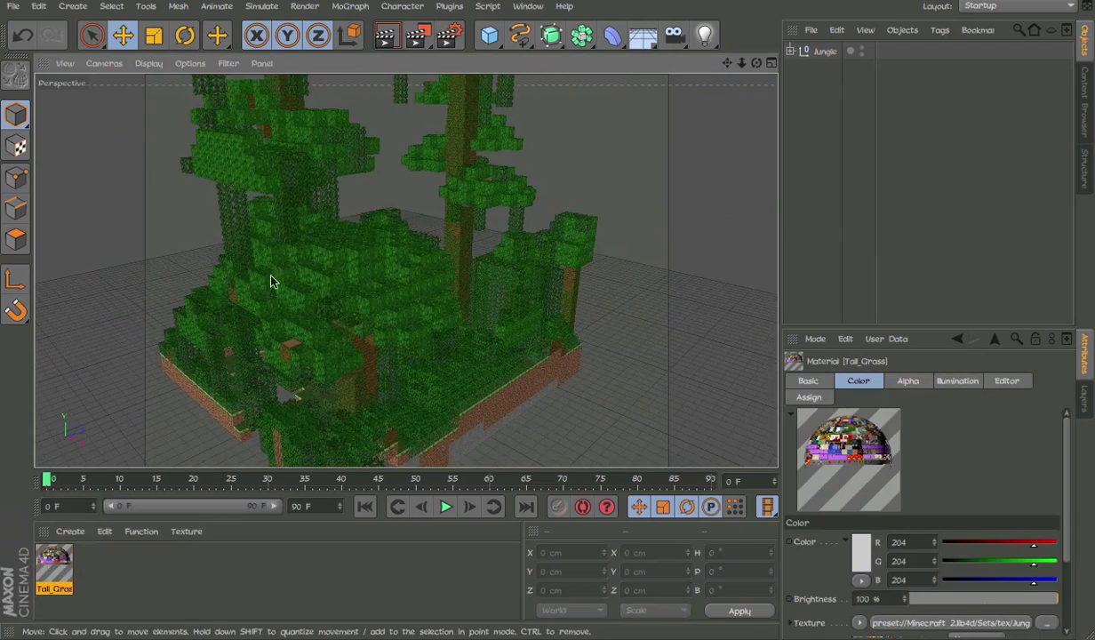
pyautogui.keyDown('alt'); pyautogui.moveTo(271, 282); pyautogui.dragTo(443, 313); pyautogui.keyUp('alt')
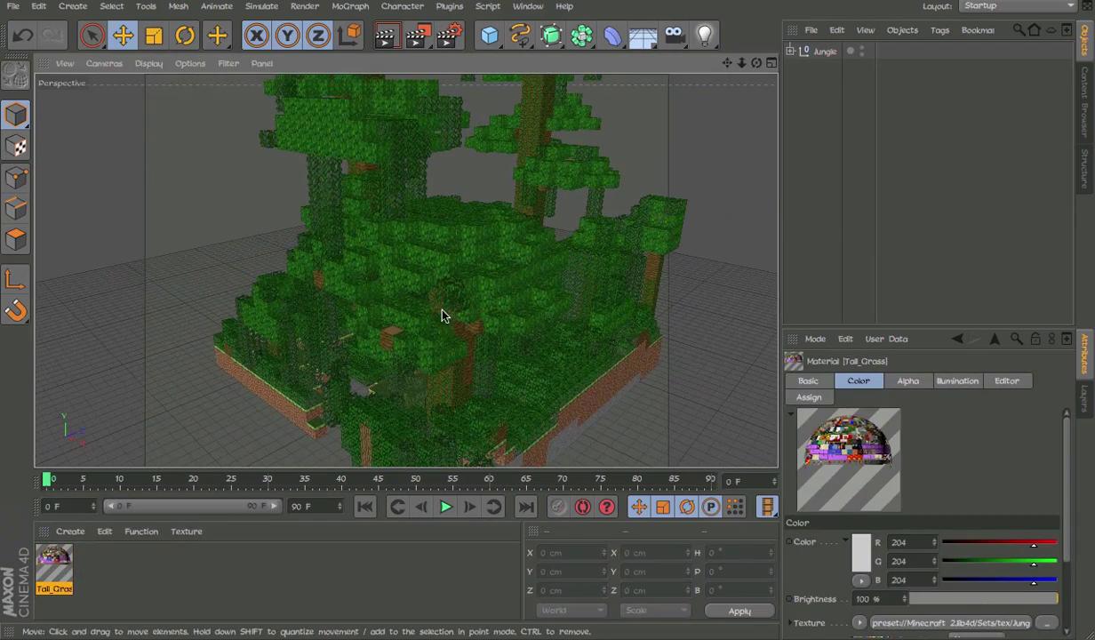
# Create a new material and clear it out with Remove Unused Materials.
pyautogui.rightClick(55, 578)
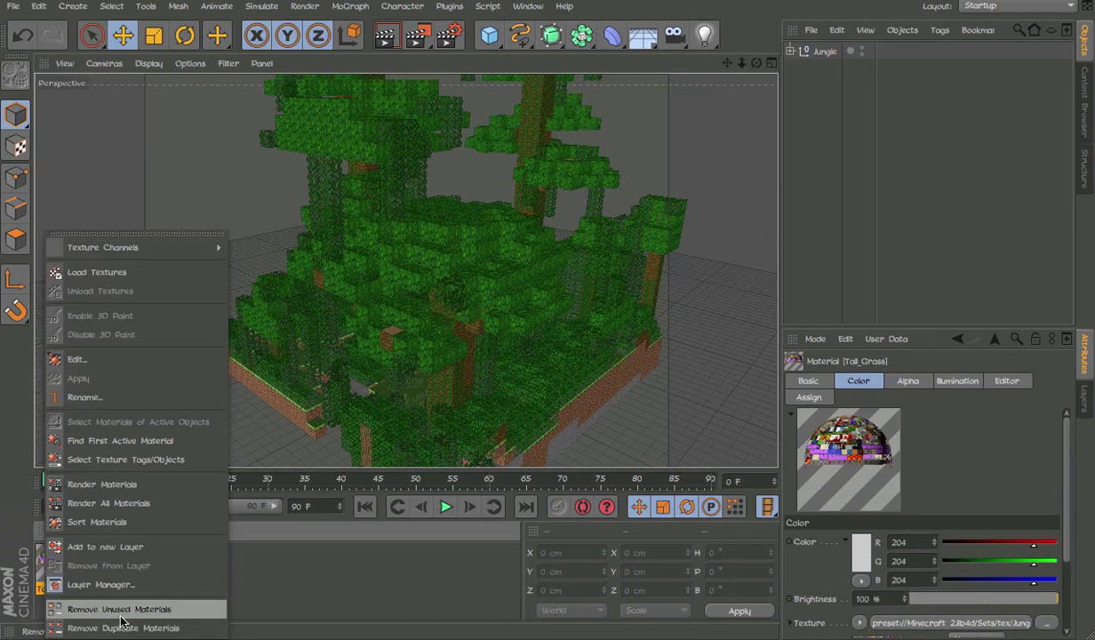
pyautogui.click(340, 571)
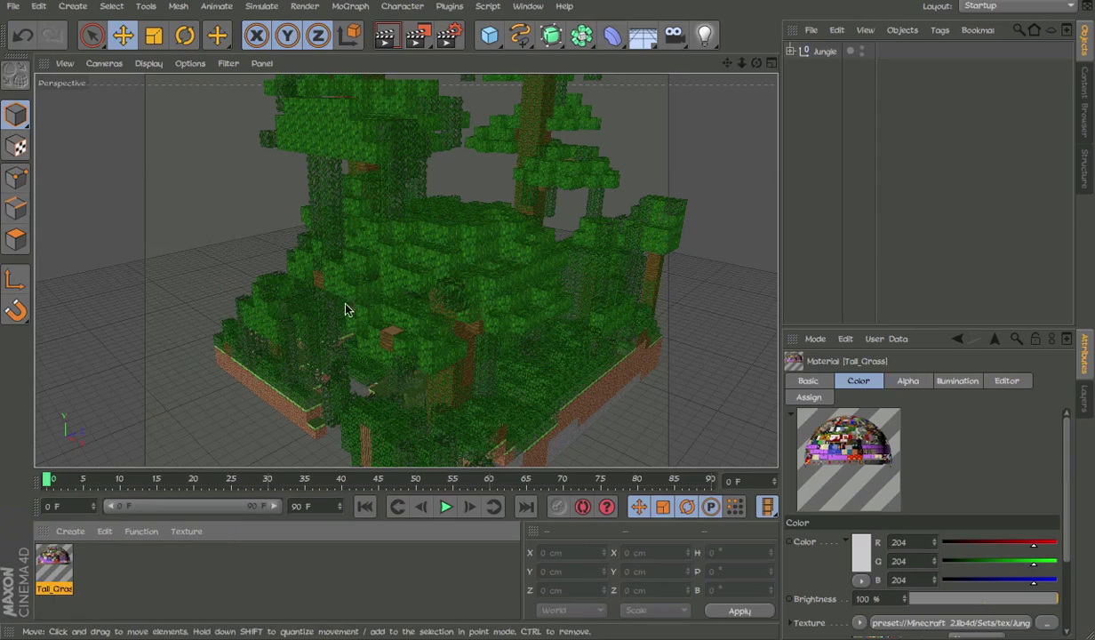
pyautogui.doubleClick(261, 584)
pyautogui.keyDown('shift'); pyautogui.click(96, 564); pyautogui.keyUp('shift')
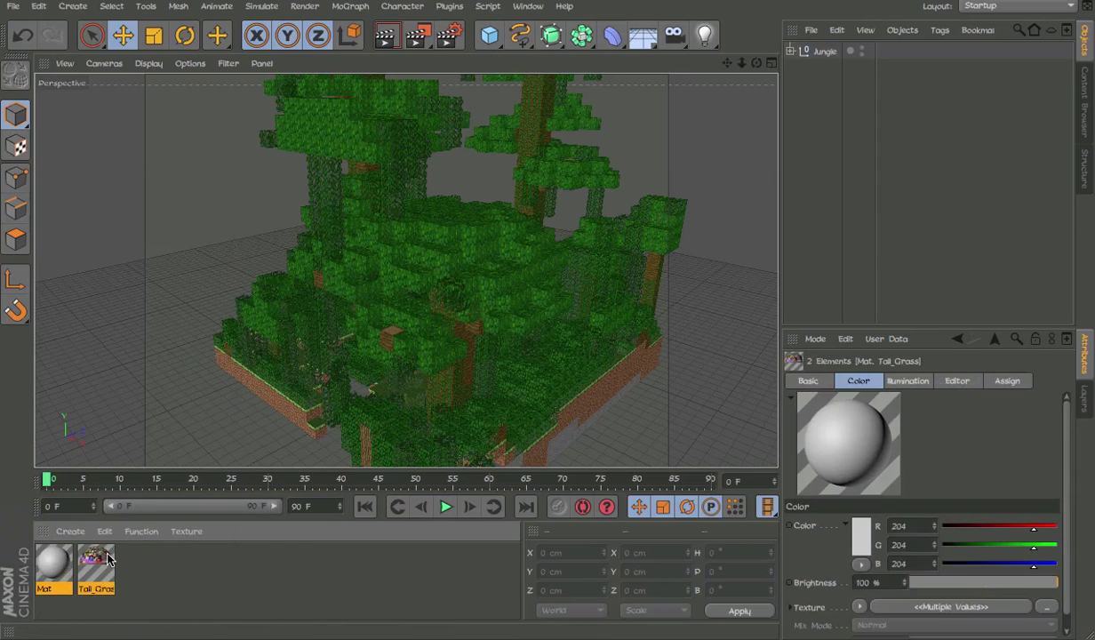
pyautogui.rightClick(107, 564)
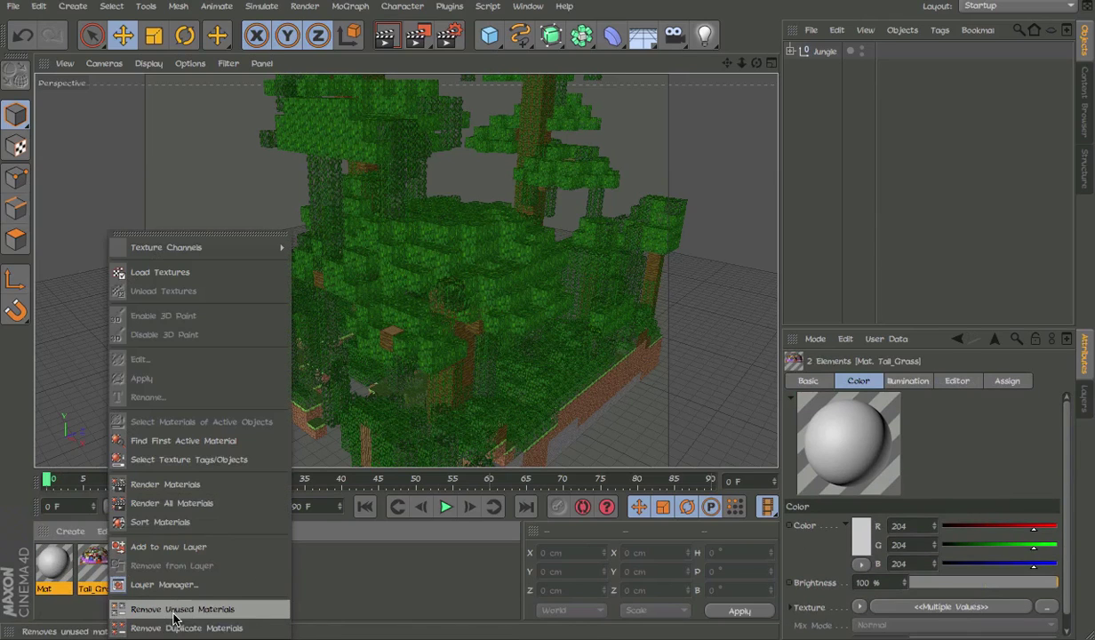
pyautogui.click(174, 612)
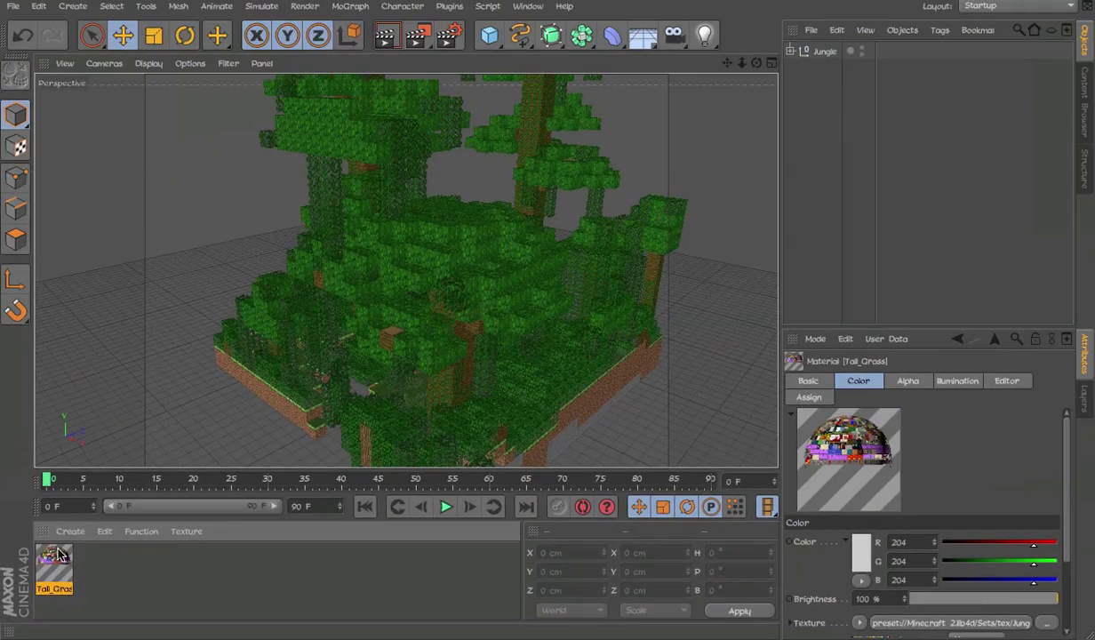
# Remove the Dandelion, Grass, Vines and Tall_Grass objects from the Tall_Grass material's assignment list.
pyautogui.doubleClick(57, 556)
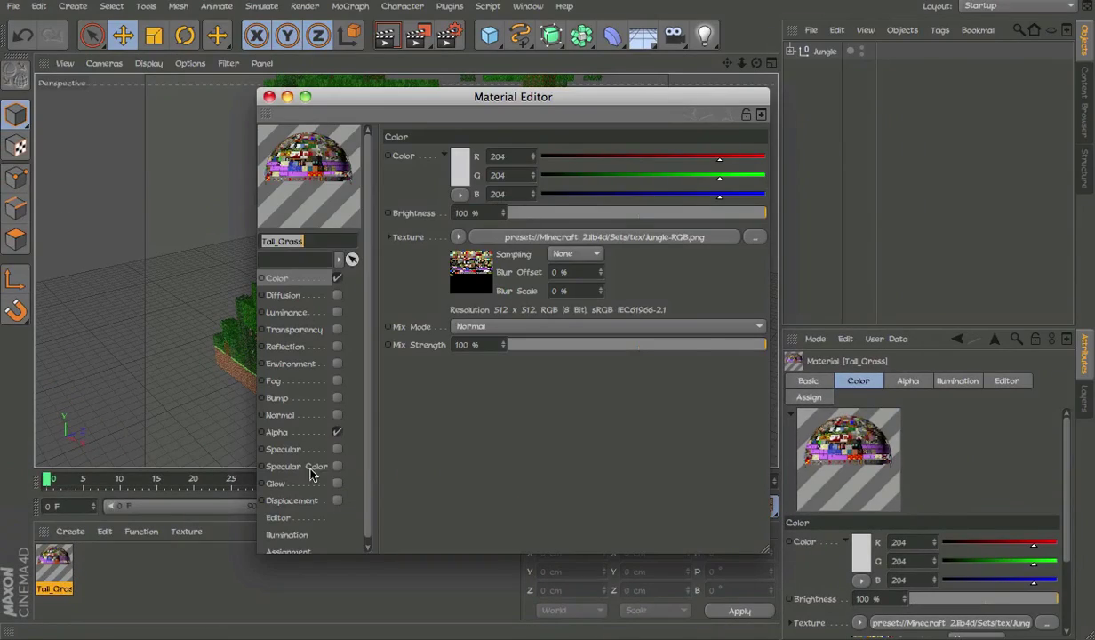
pyautogui.scroll(-1, 302, 529)
pyautogui.click(294, 546)
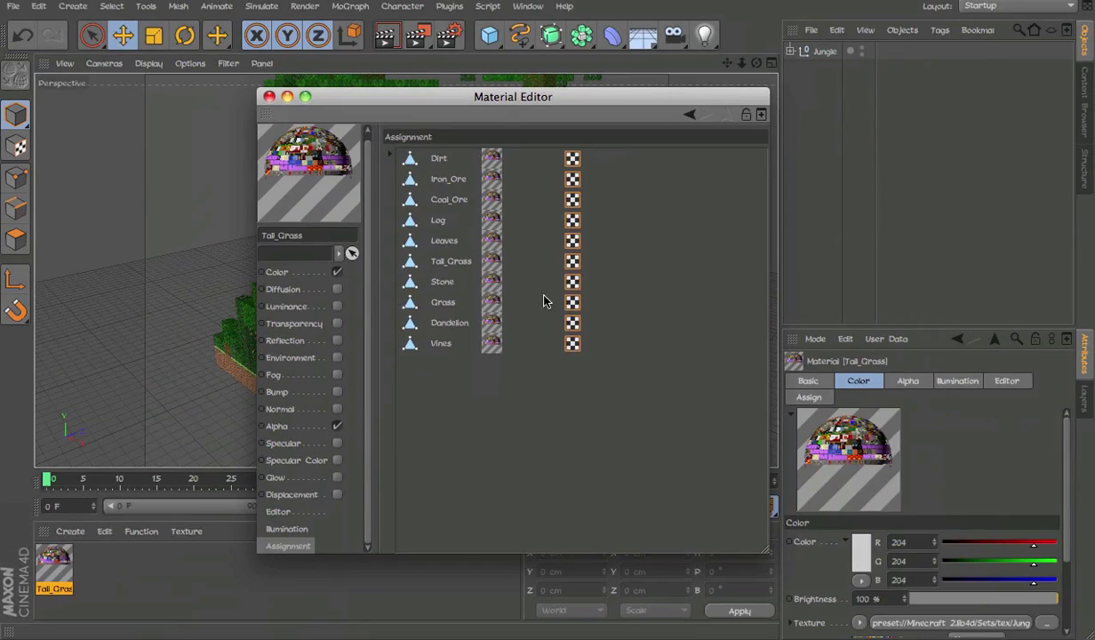
pyautogui.press('Delete')
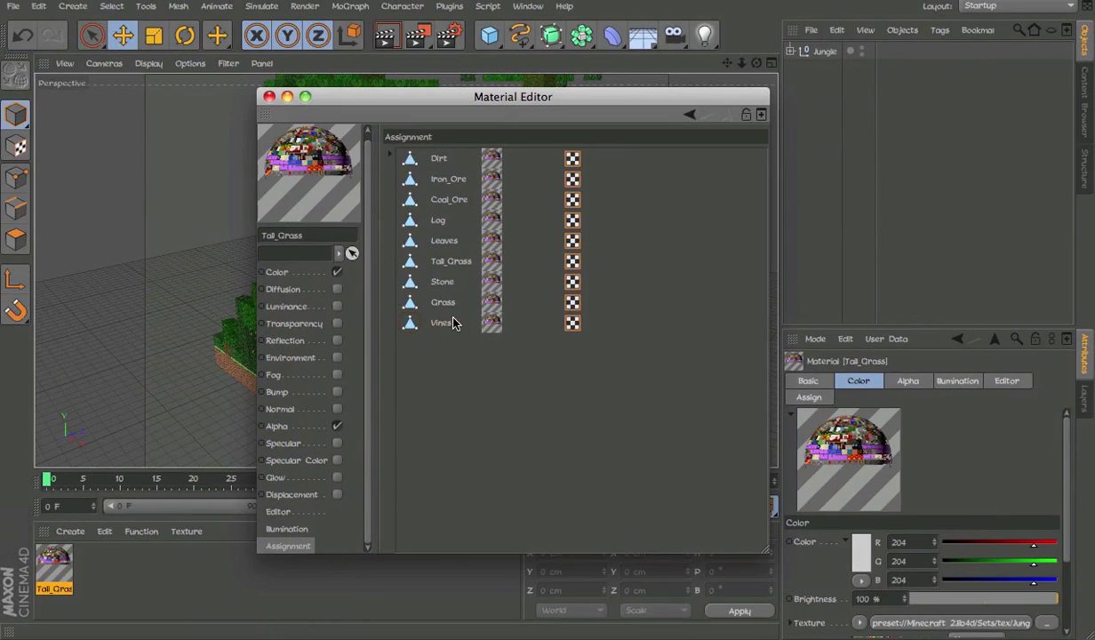
pyautogui.click(443, 303)
pyautogui.press('Delete')
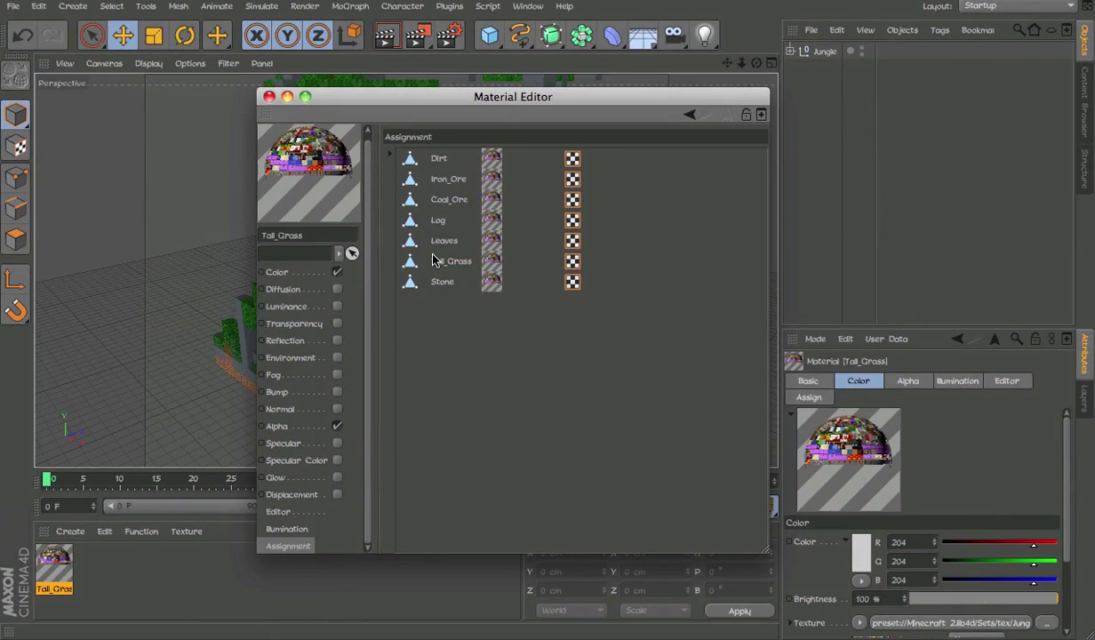
pyautogui.click(435, 261)
pyautogui.press('Delete')
# Set the Tall_Grass material's texture preview size to 2048x2048 and restore it to 512x512.
pyautogui.click(293, 494)
pyautogui.click(288, 528)
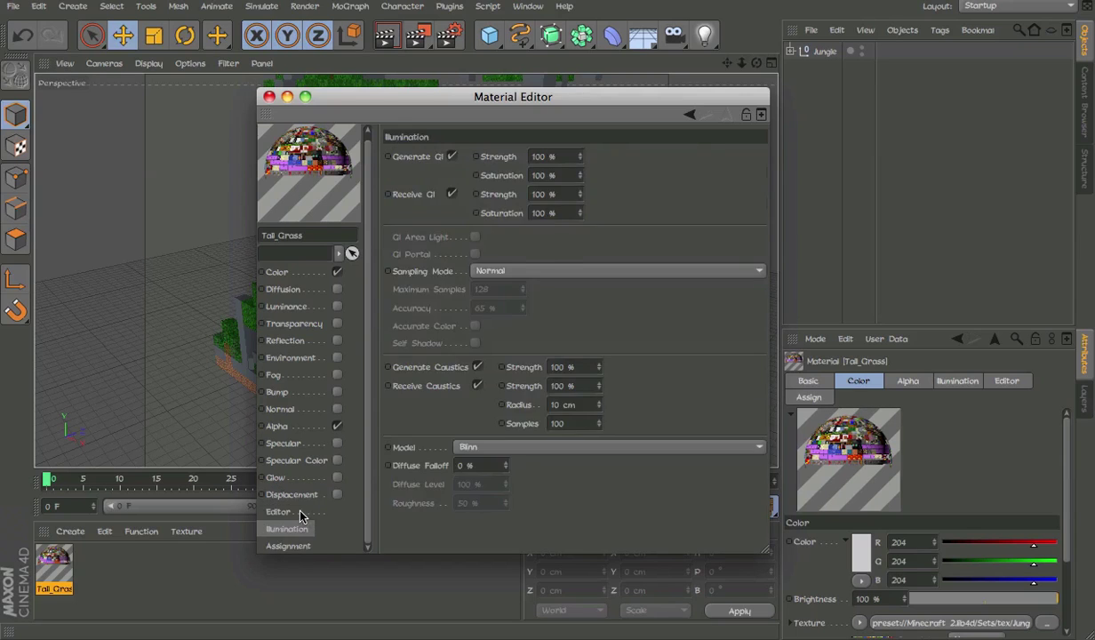
pyautogui.click(279, 512)
pyautogui.moveTo(496, 83); pyautogui.dragTo(834, 90)
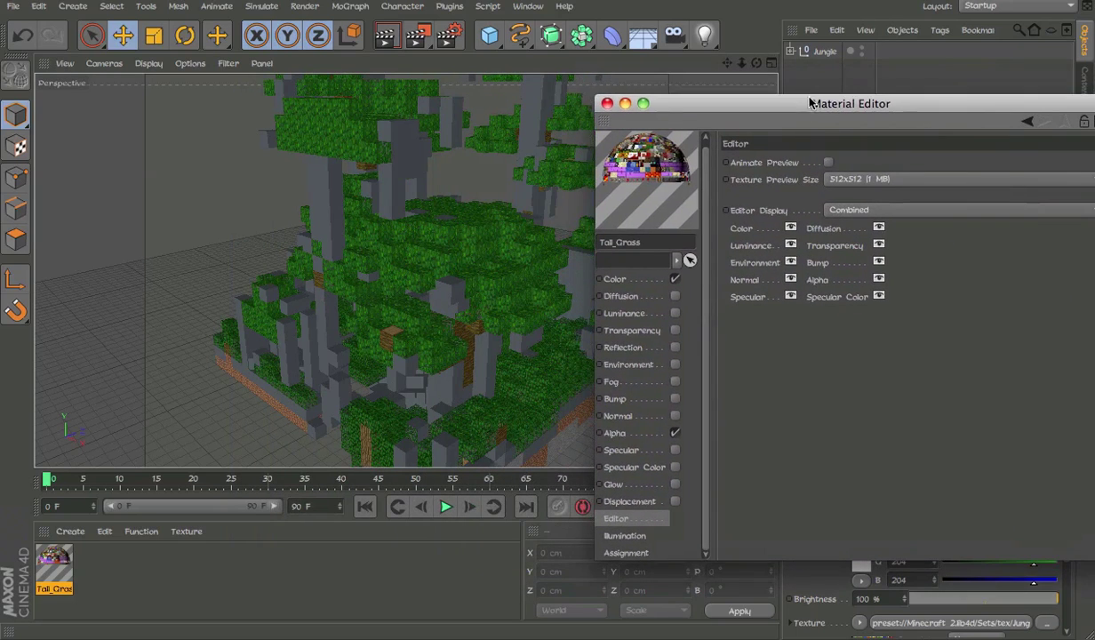
pyautogui.click(917, 182)
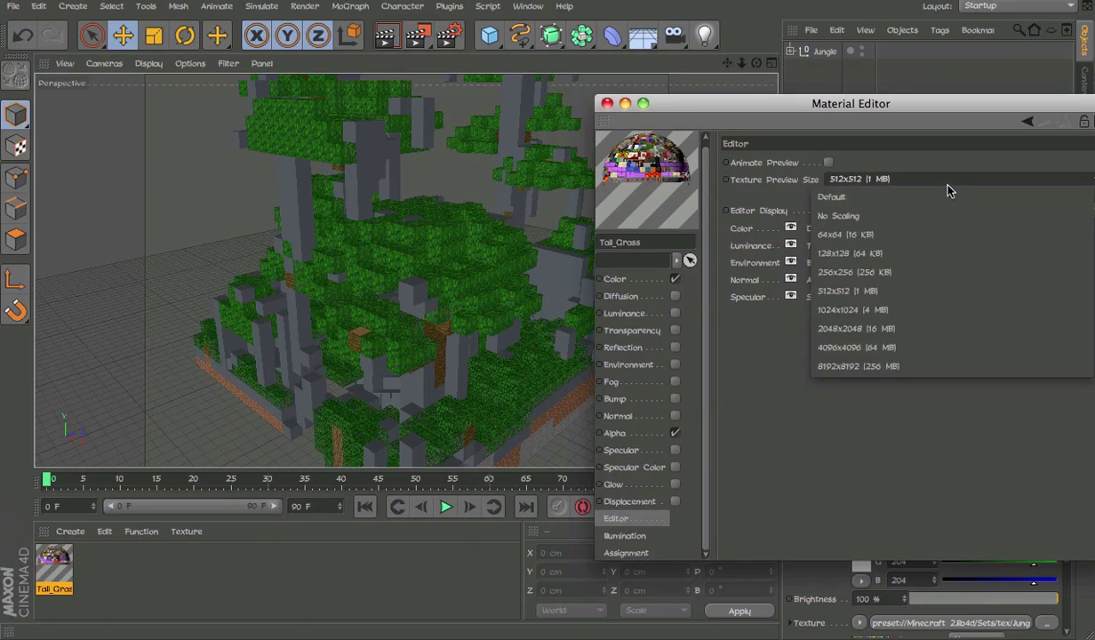
pyautogui.click(911, 328)
pyautogui.click(844, 179)
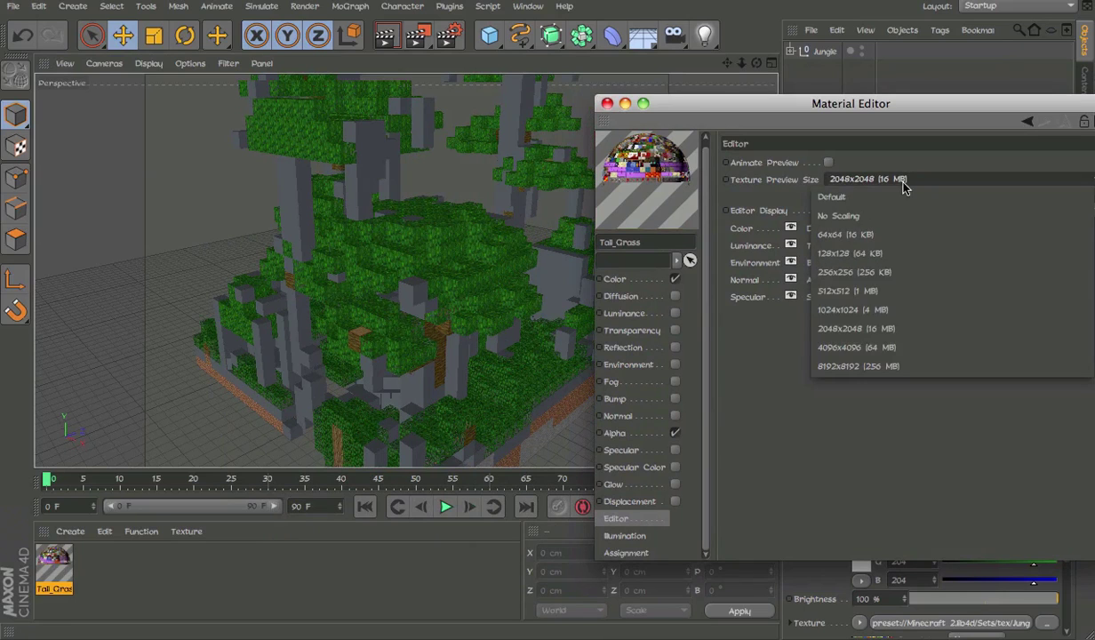
pyautogui.click(889, 291)
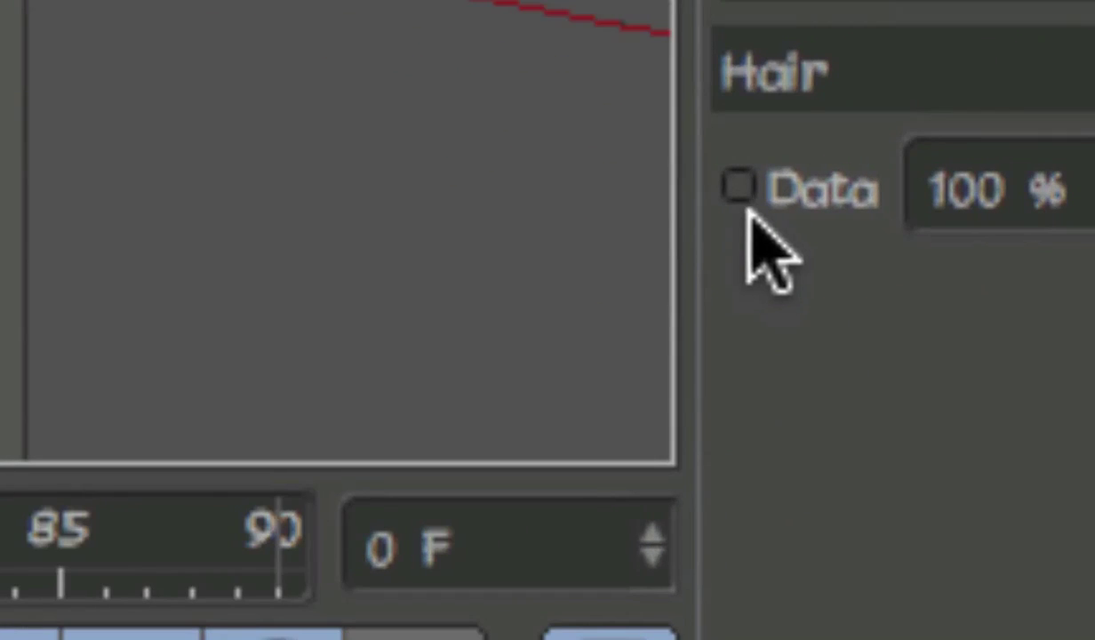
# Record a keyframe for the Cube's Hair Data value of 100 % at frame 0 and scrub the timeline.
pyautogui.click(743, 177)
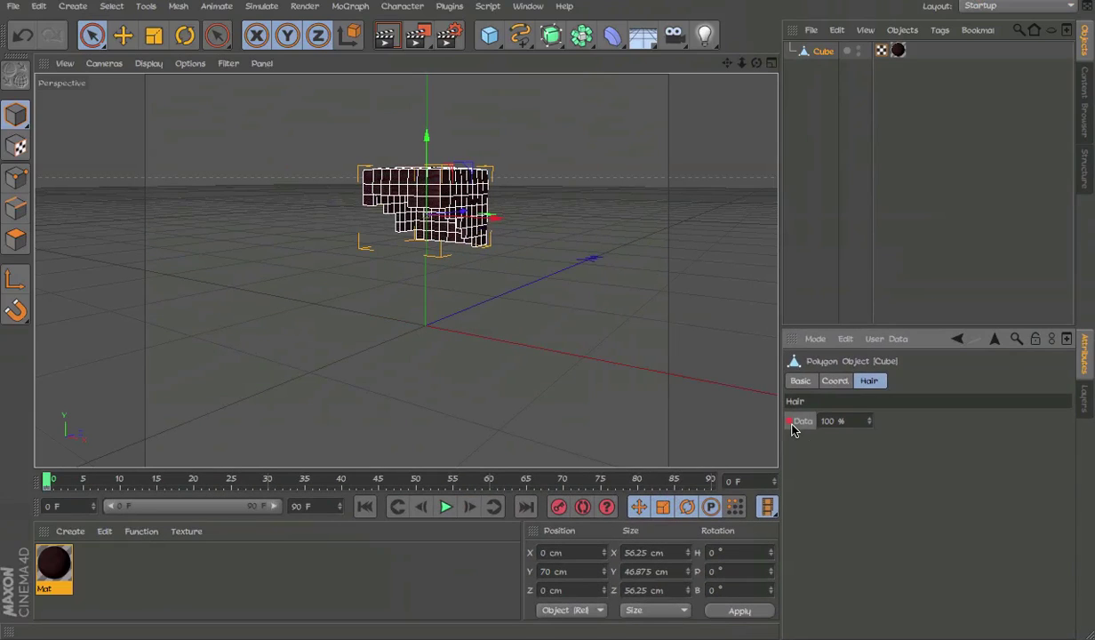
pyautogui.click(122, 481)
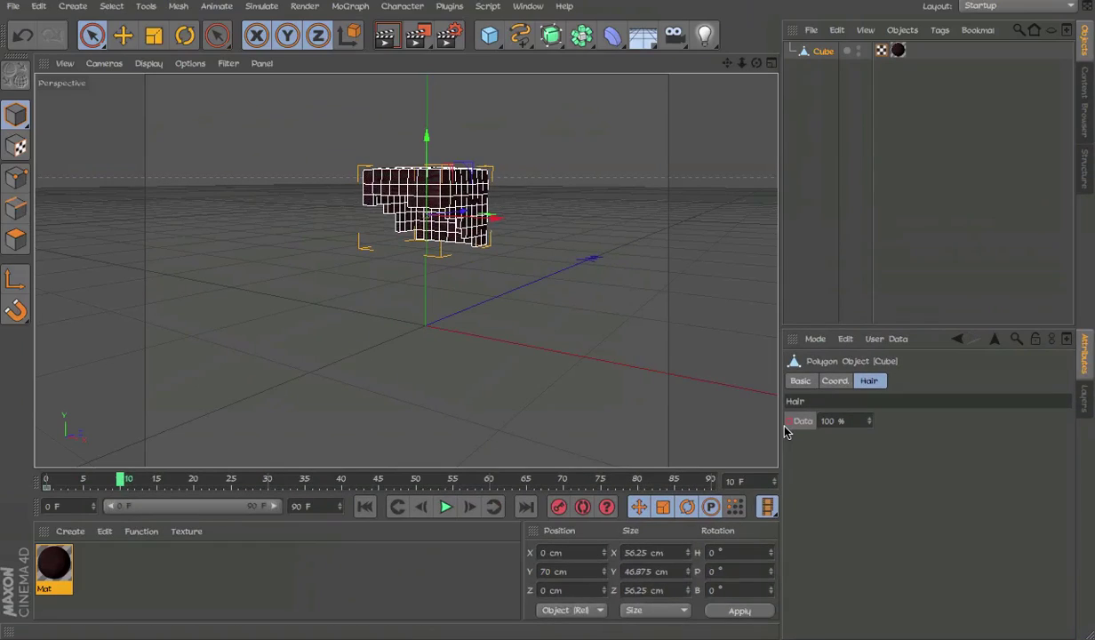
pyautogui.moveTo(122, 481); pyautogui.dragTo(2, 483)
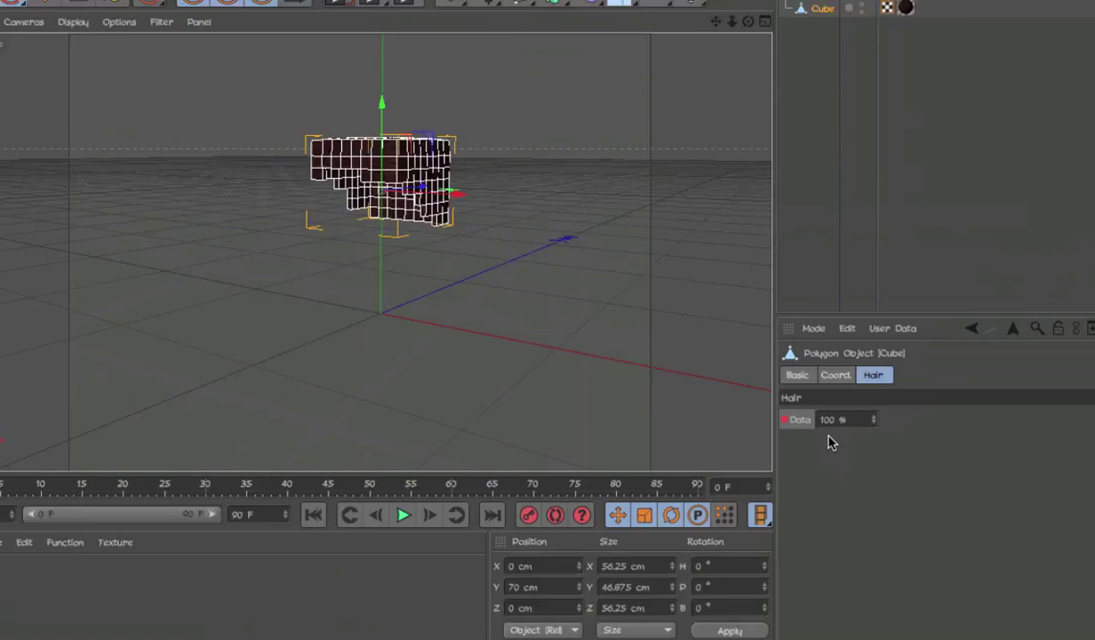
# Enable automatic keyframing and set the Cube's Hair Data value to 33 % at frame 10.
pyautogui.click(584, 507)
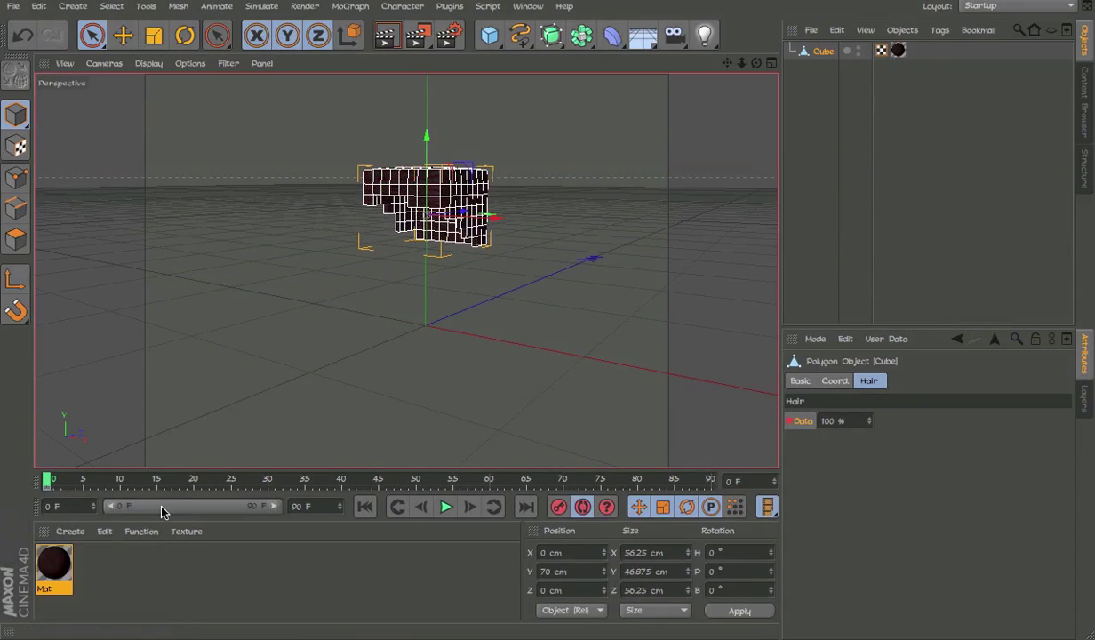
pyautogui.click(119, 480)
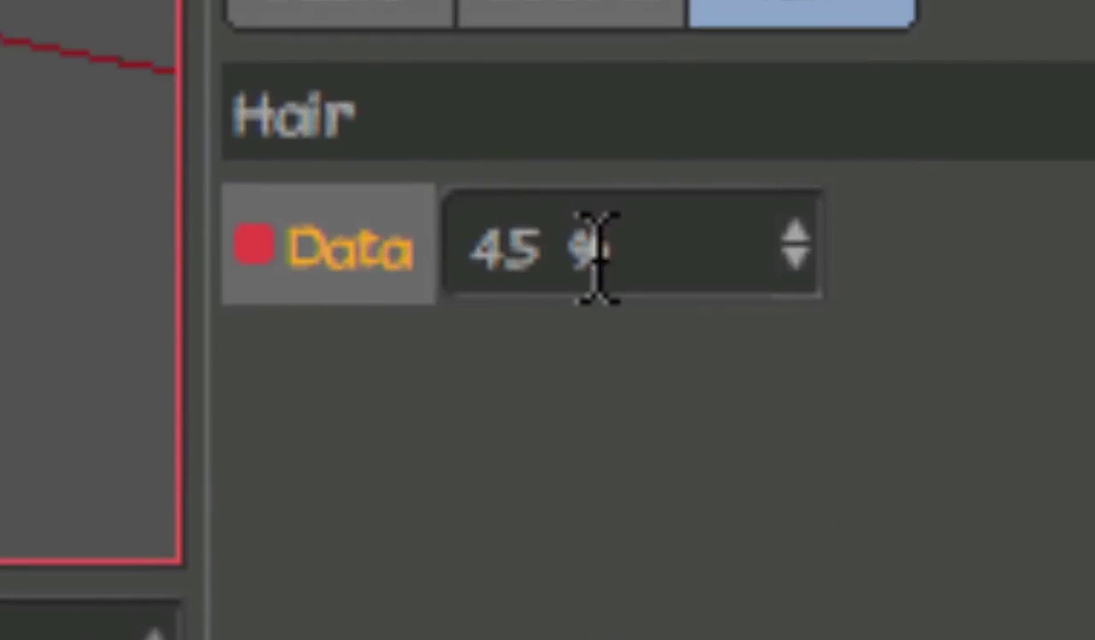
pyautogui.scroll(-12, 597, 258)
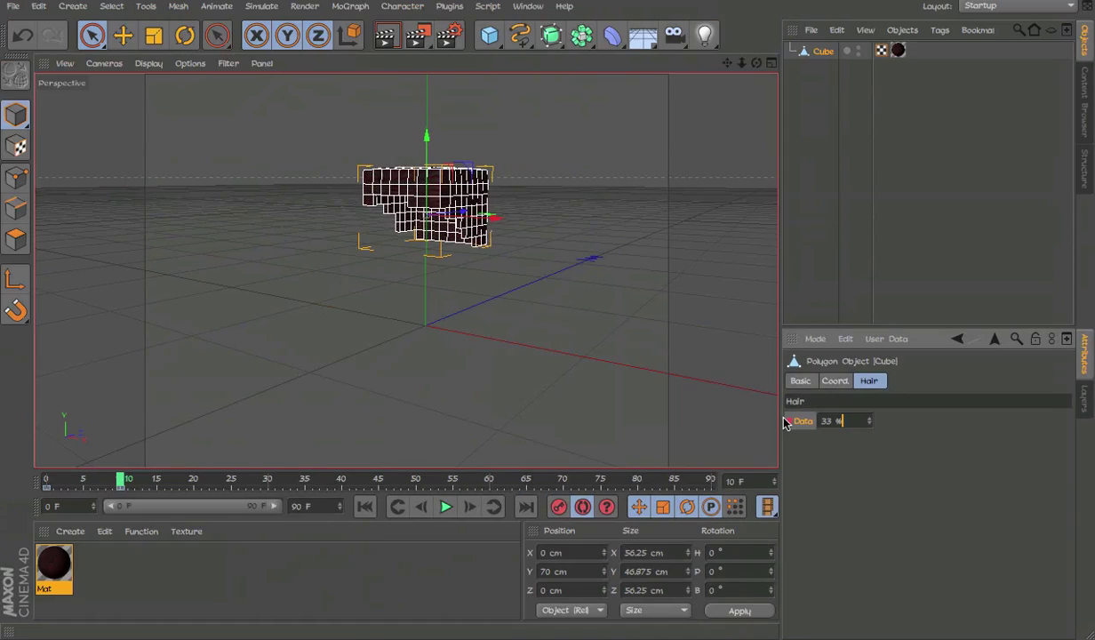
# Set the Cube's Hair Data value to 2 % at frame 16 and record a keyframe for it.
pyautogui.moveTo(124, 487); pyautogui.dragTo(164, 485)
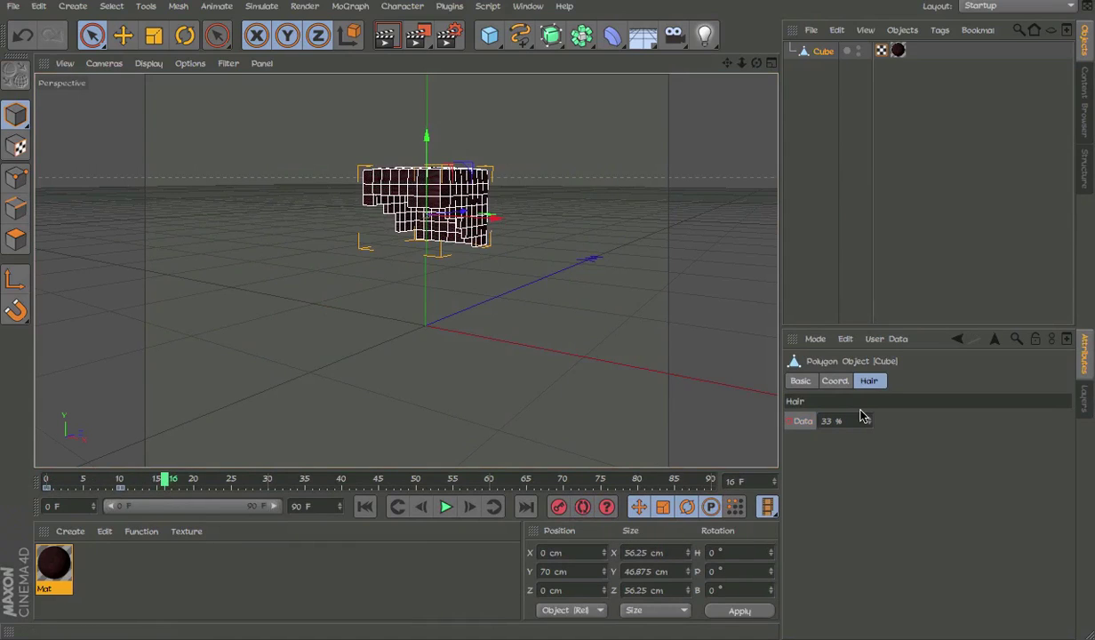
pyautogui.moveTo(869, 421); pyautogui.dragTo(870, 449)
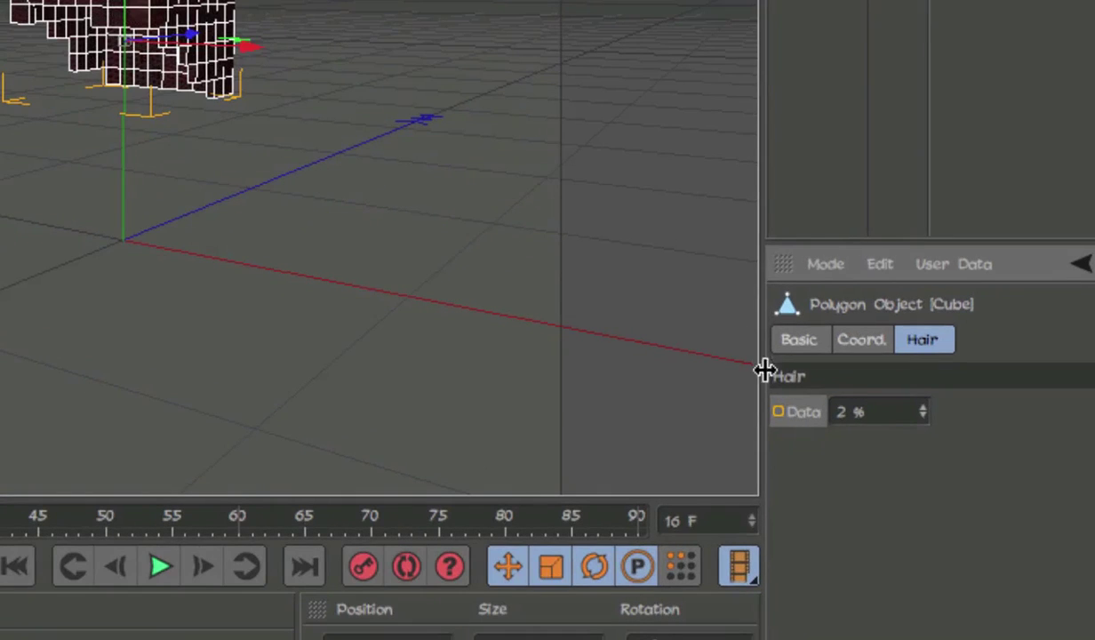
pyautogui.click(788, 420)
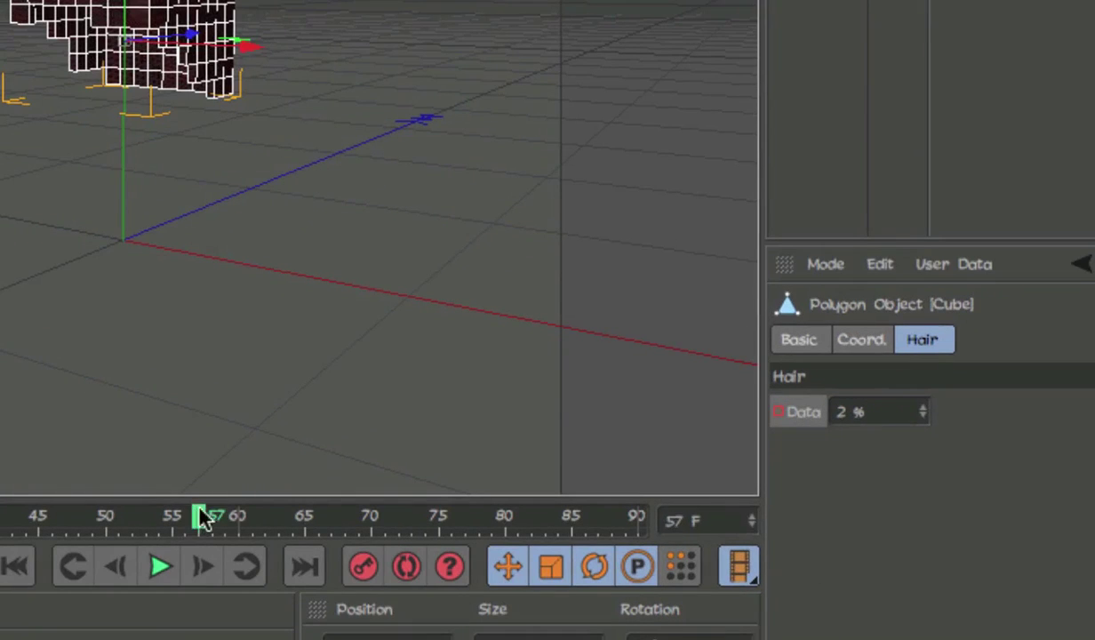
# Keyframe the Cube's Hair Data value at 100 % on frame 57 and lower the value at frame 70.
pyautogui.moveTo(923, 413); pyautogui.dragTo(923, 418)
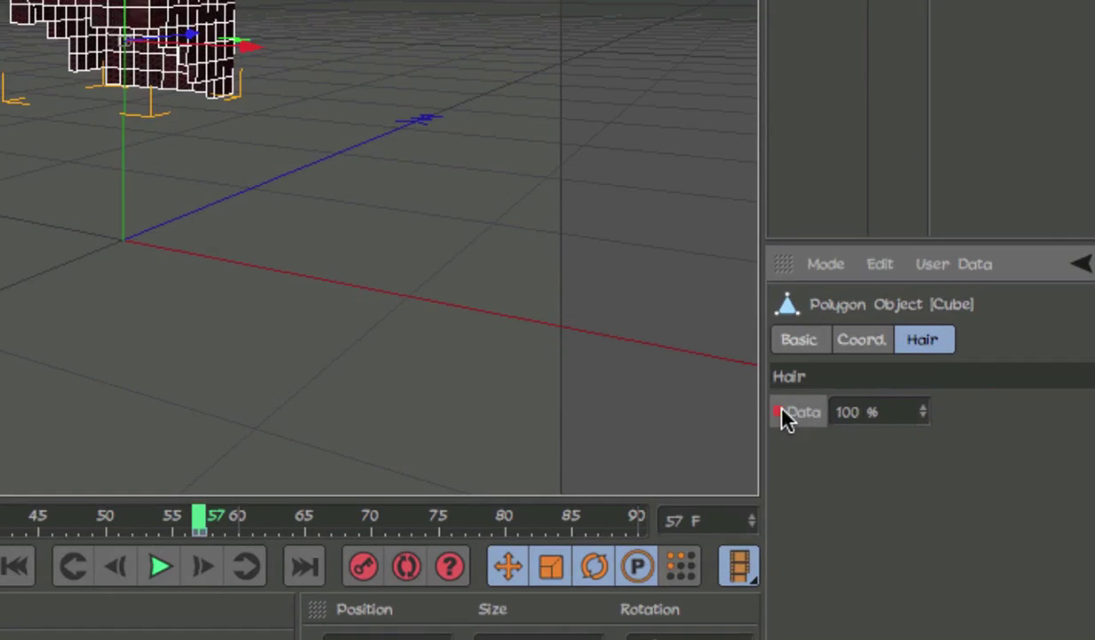
pyautogui.click(374, 516)
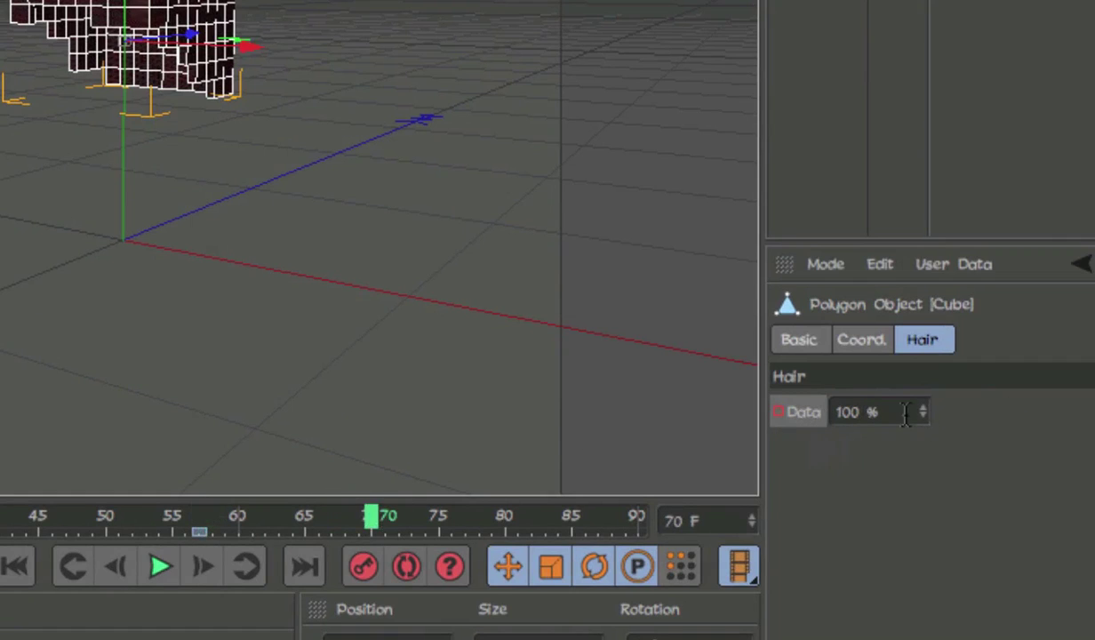
pyautogui.moveTo(923, 412); pyautogui.dragTo(923, 489)
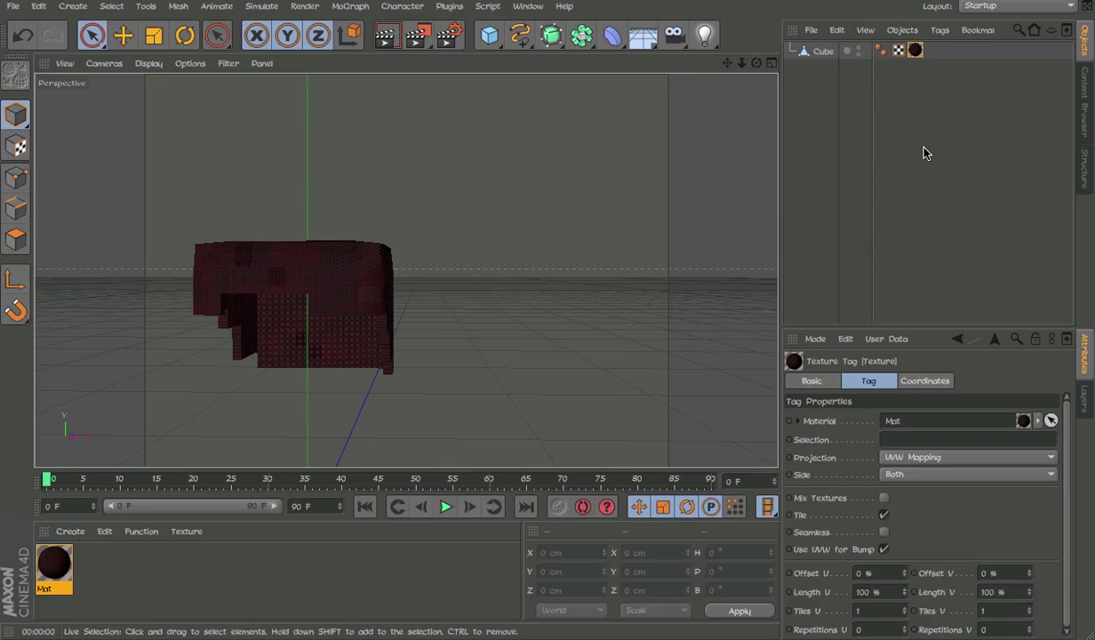
# Add a user data field named Data to the Cube, keeping its default float percent settings.
pyautogui.click(894, 142)
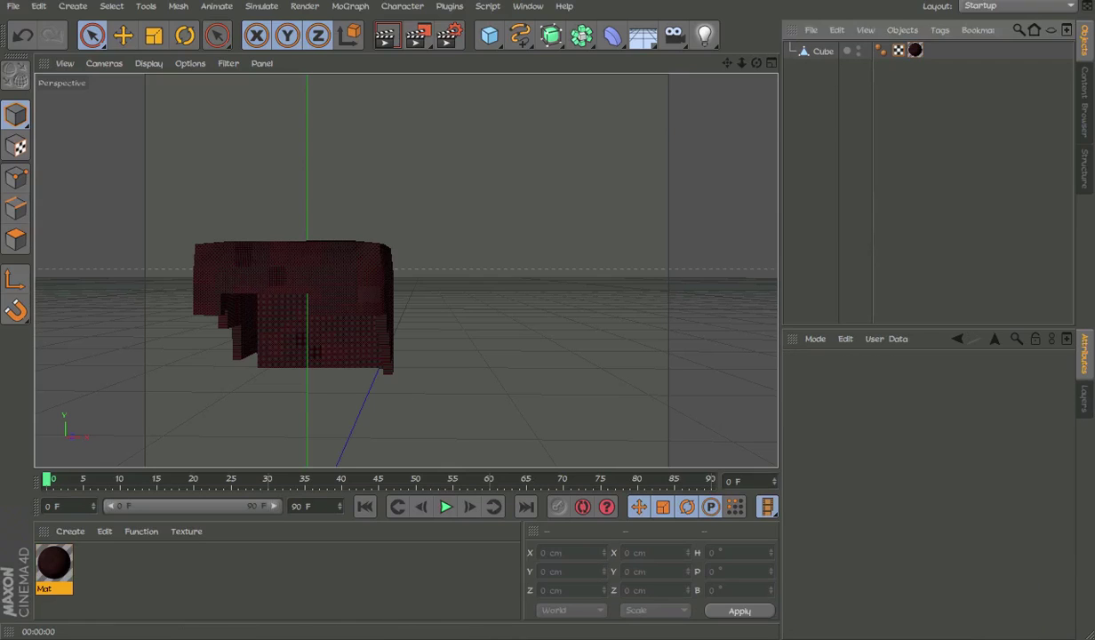
pyautogui.click(824, 51)
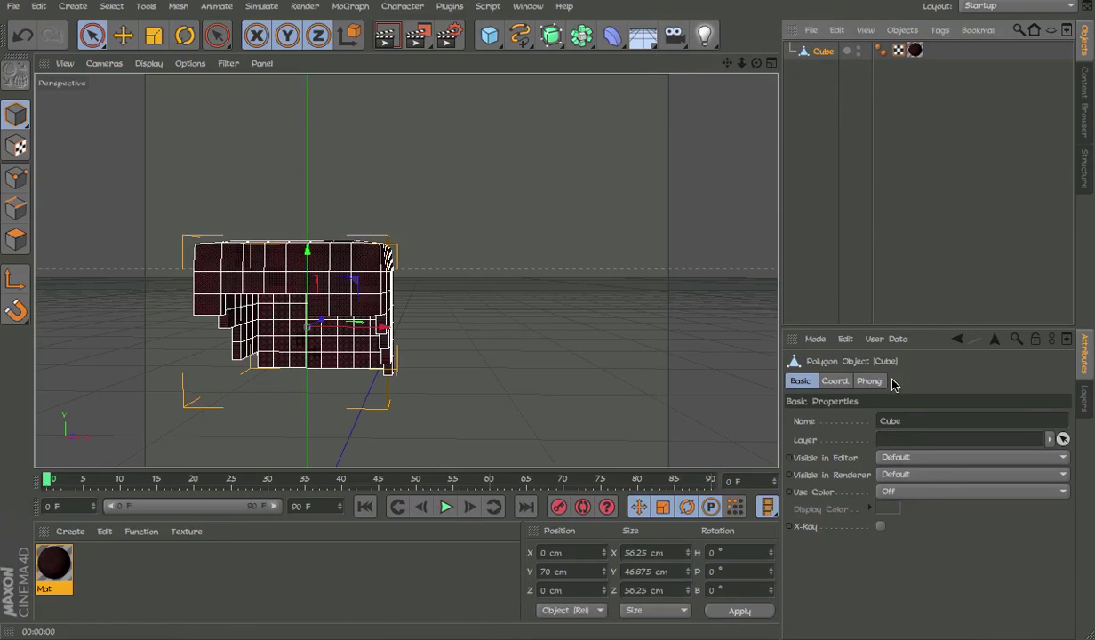
pyautogui.click(886, 338)
pyautogui.click(898, 379)
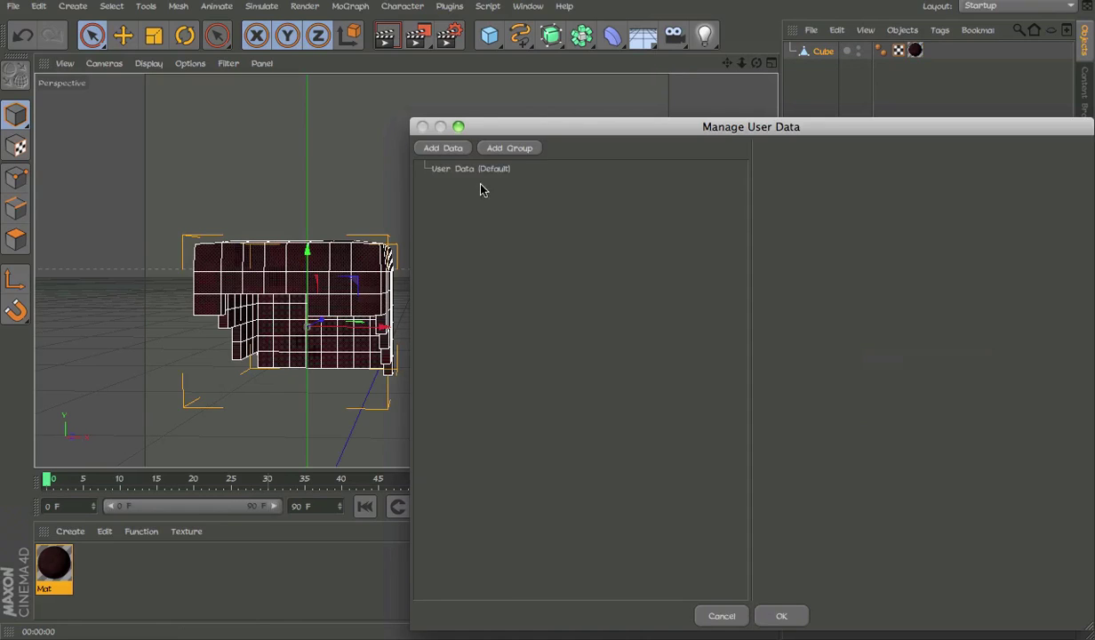
pyautogui.click(443, 148)
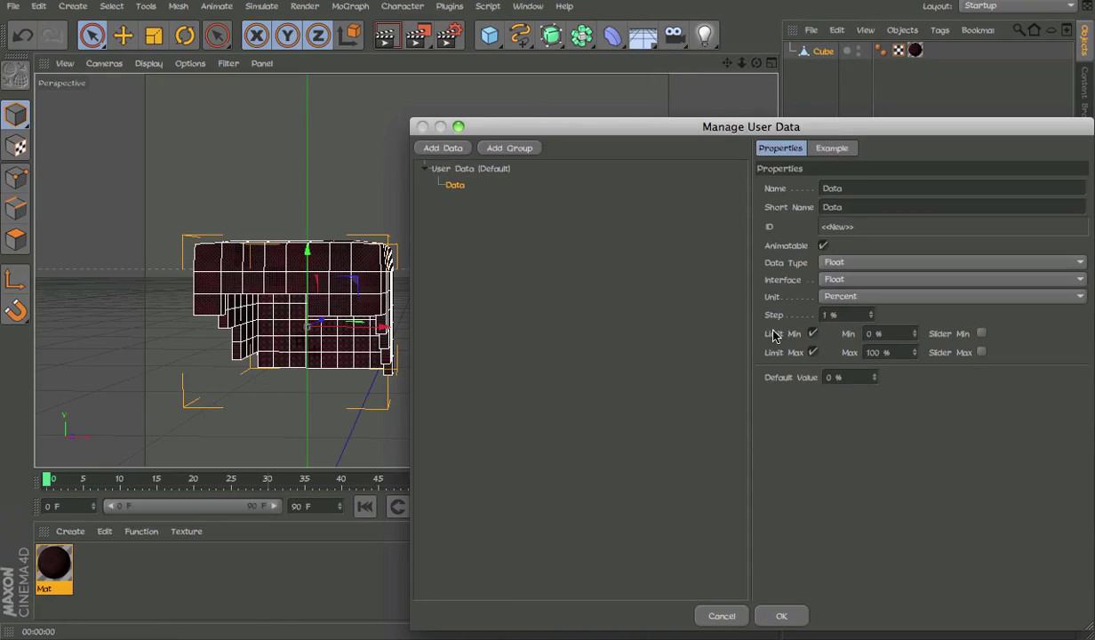
pyautogui.click(782, 615)
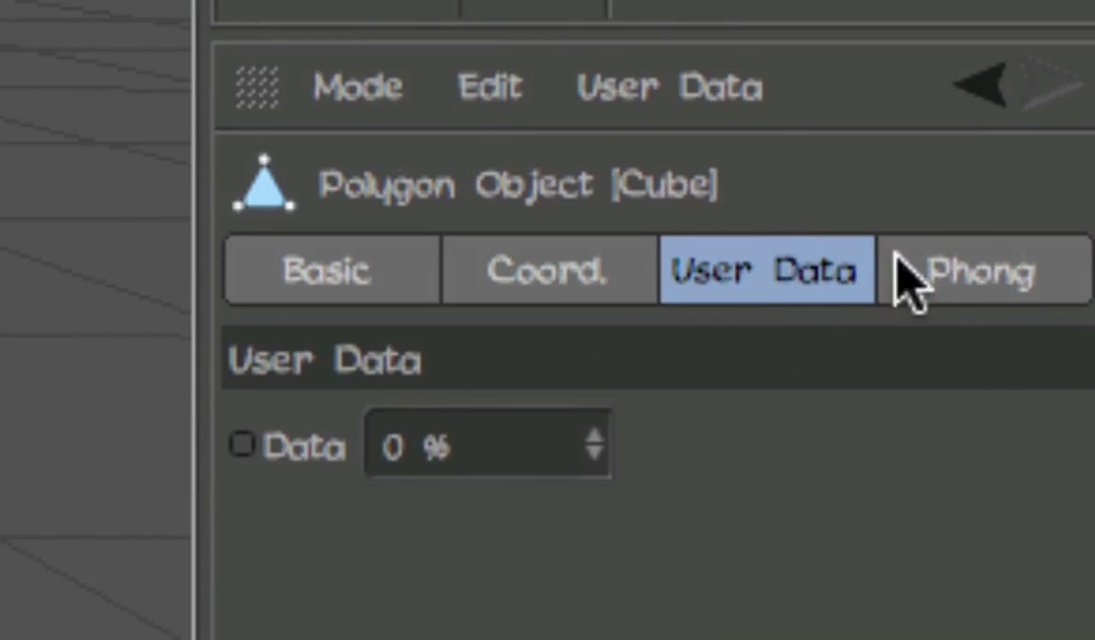
# Delete the Phong tag from the Cube and keep the Cube selected.
pyautogui.keyDown('shift'); pyautogui.click(939, 380); pyautogui.keyUp('shift')
pyautogui.click(711, 271)
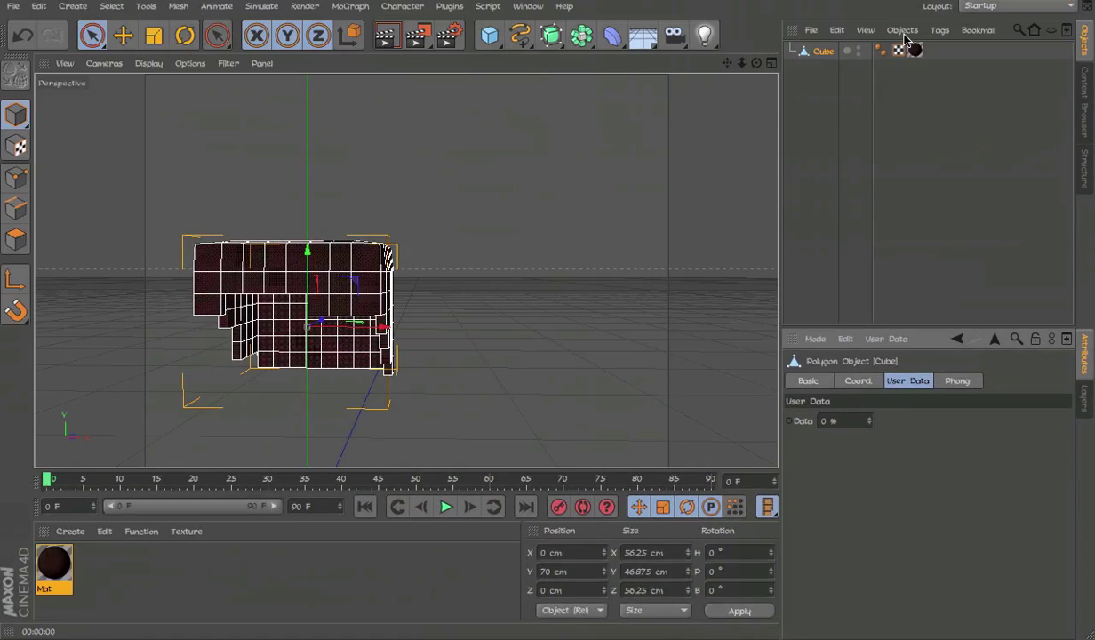
pyautogui.click(880, 49)
pyautogui.click(836, 197)
pyautogui.click(814, 53)
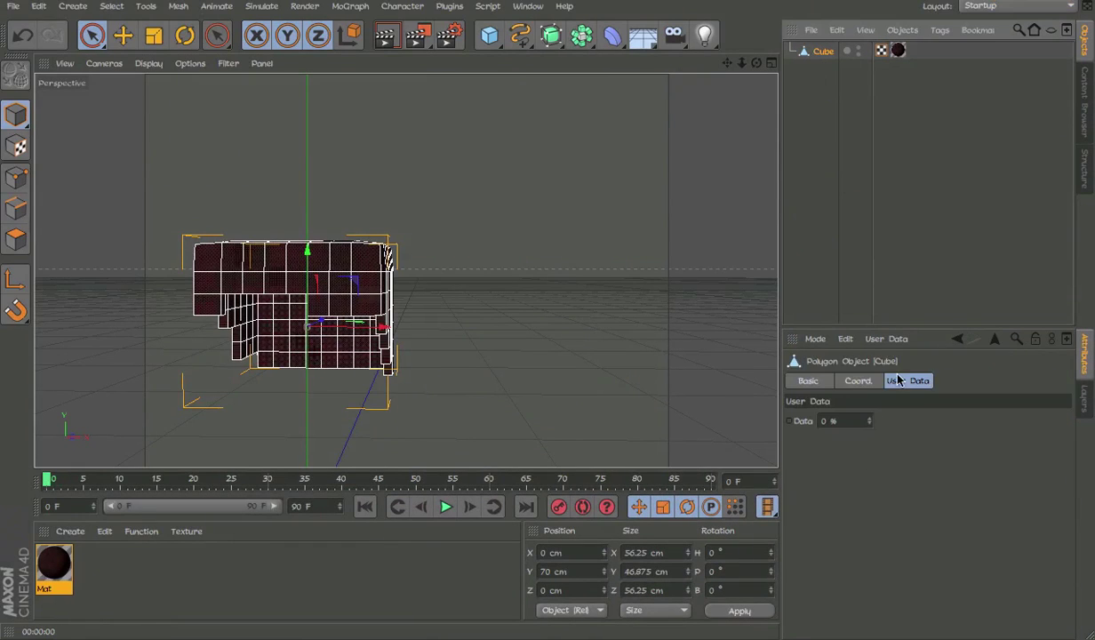
# Add a user data group named Hair to the Cube.
pyautogui.click(885, 339)
pyautogui.click(893, 378)
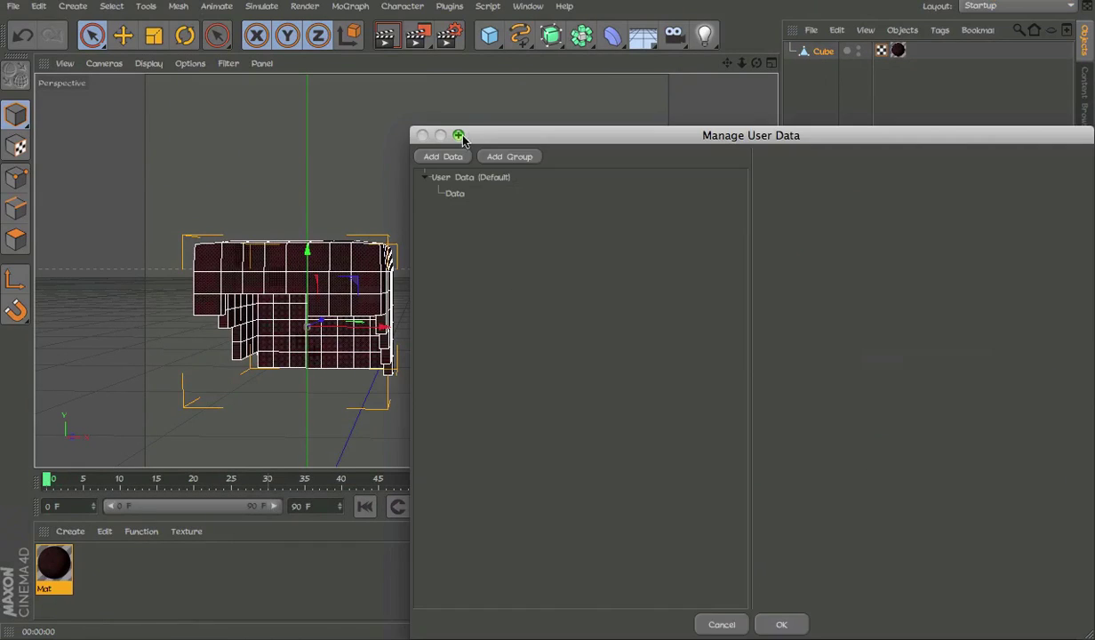
pyautogui.click(503, 159)
pyautogui.moveTo(459, 341); pyautogui.dragTo(457, 336)
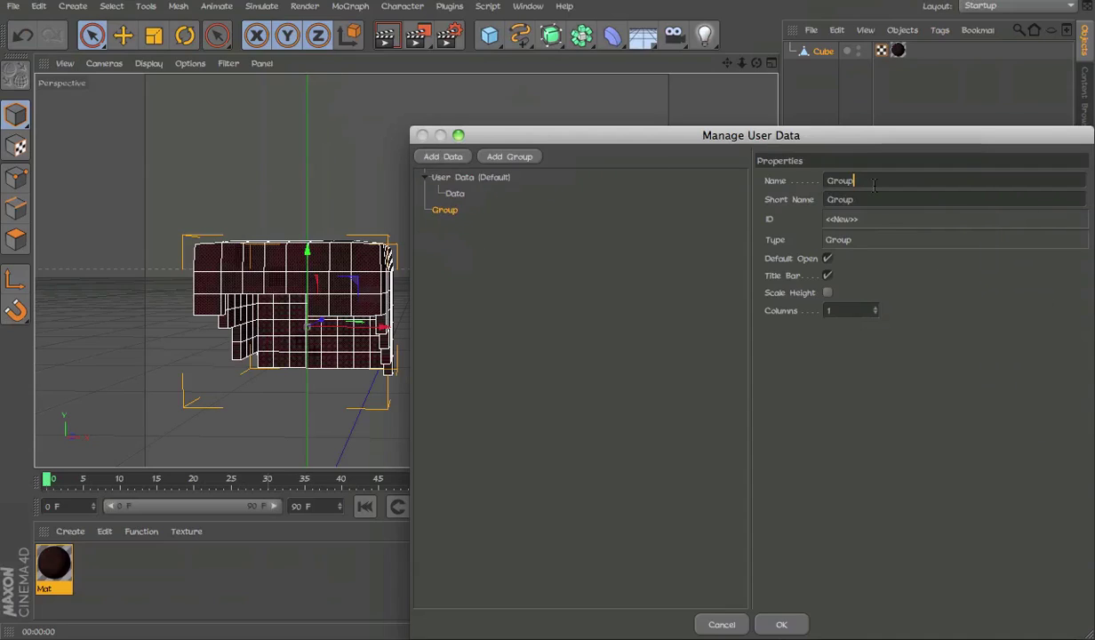
pyautogui.click(873, 186)
pyautogui.write('Hair')
pyautogui.press('Return')
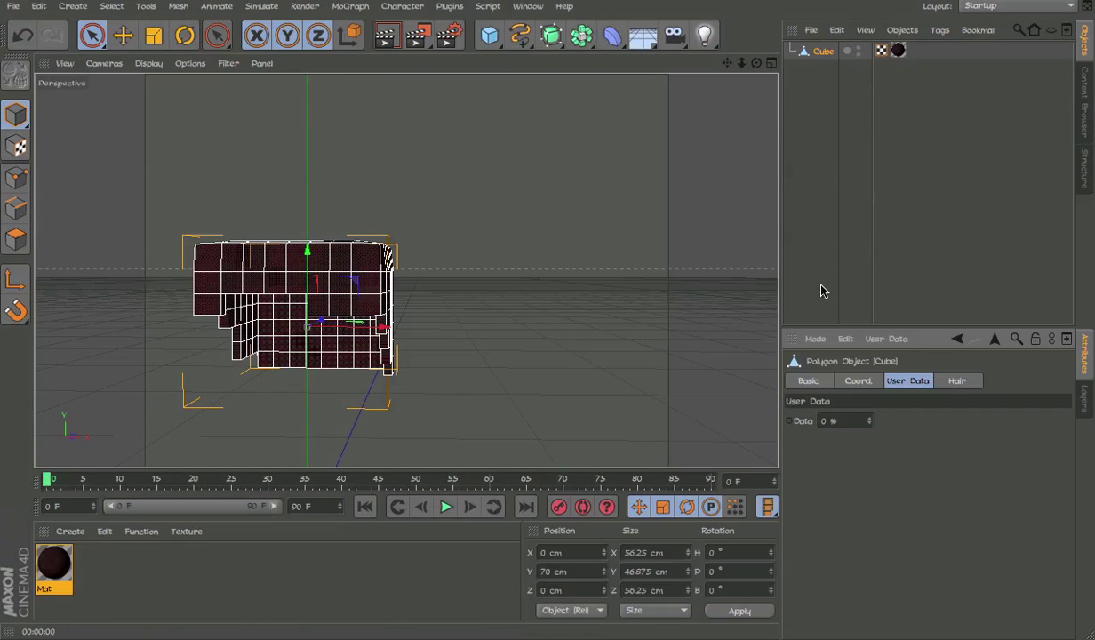
# Move the Cube's Data field out of the default user data group into the Hair group.
pyautogui.click(952, 381)
pyautogui.click(897, 339)
pyautogui.click(896, 375)
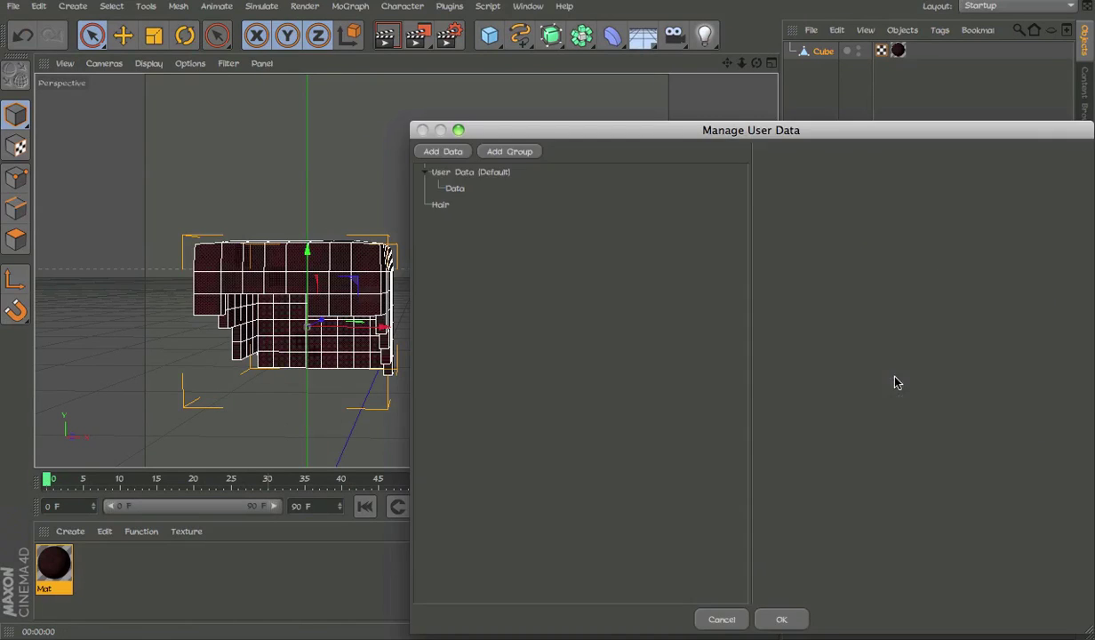
pyautogui.moveTo(453, 192); pyautogui.dragTo(441, 208)
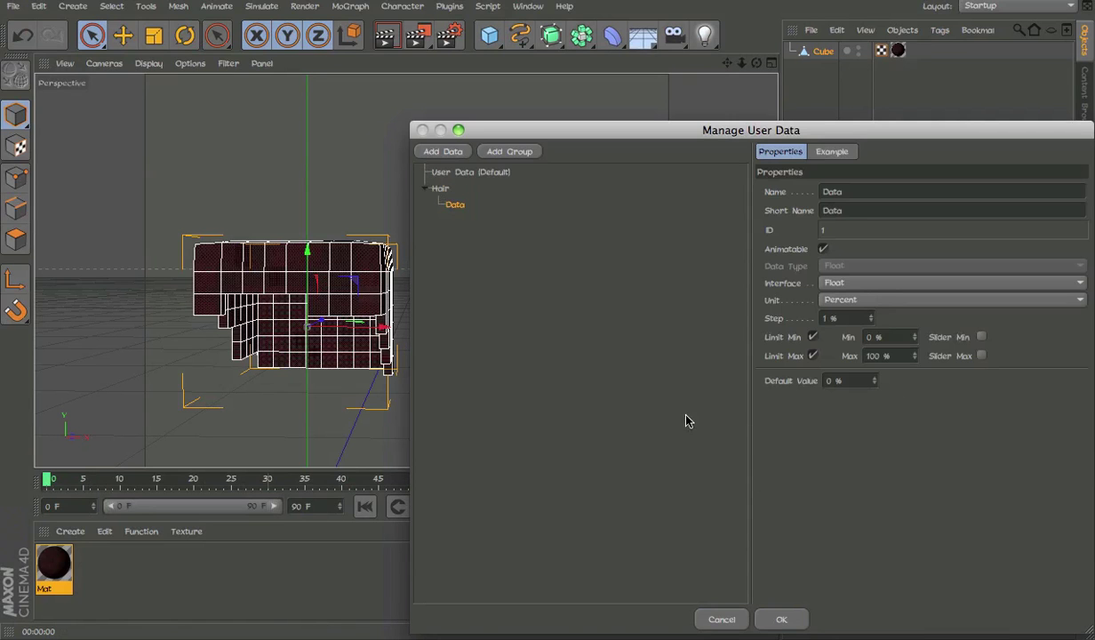
pyautogui.click(781, 619)
# Set the Data value in the Cube's Hair user data to 100 %.
pyautogui.click(834, 380)
pyautogui.click(867, 382)
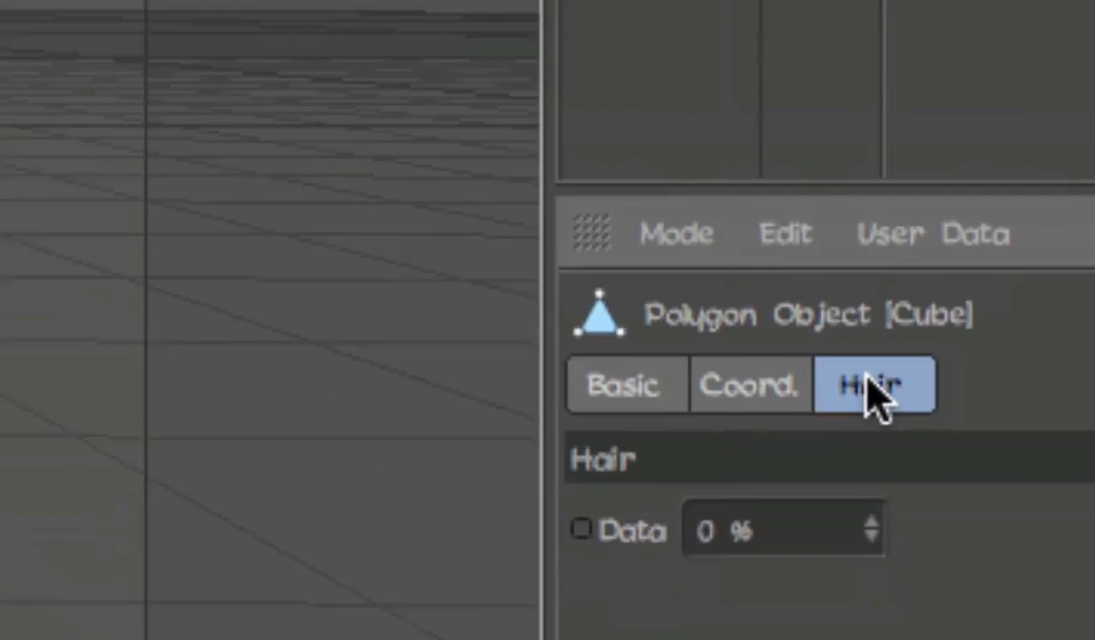
pyautogui.click(859, 533)
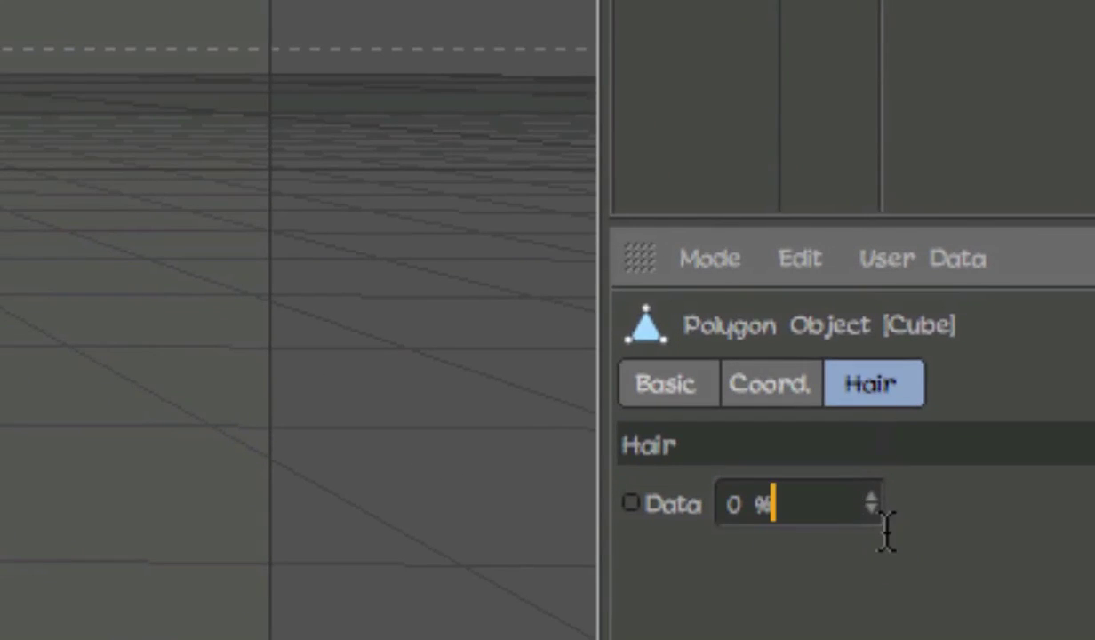
pyautogui.moveTo(873, 532); pyautogui.dragTo(874, 497)
pyautogui.moveTo(874, 304); pyautogui.dragTo(897, 313)
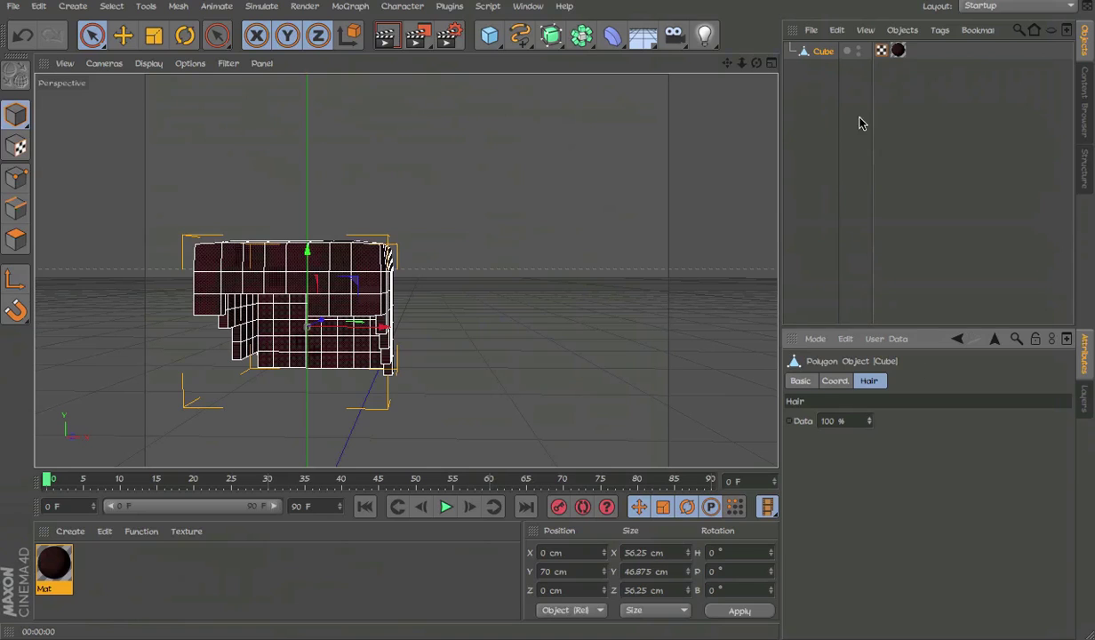
pyautogui.click(838, 101)
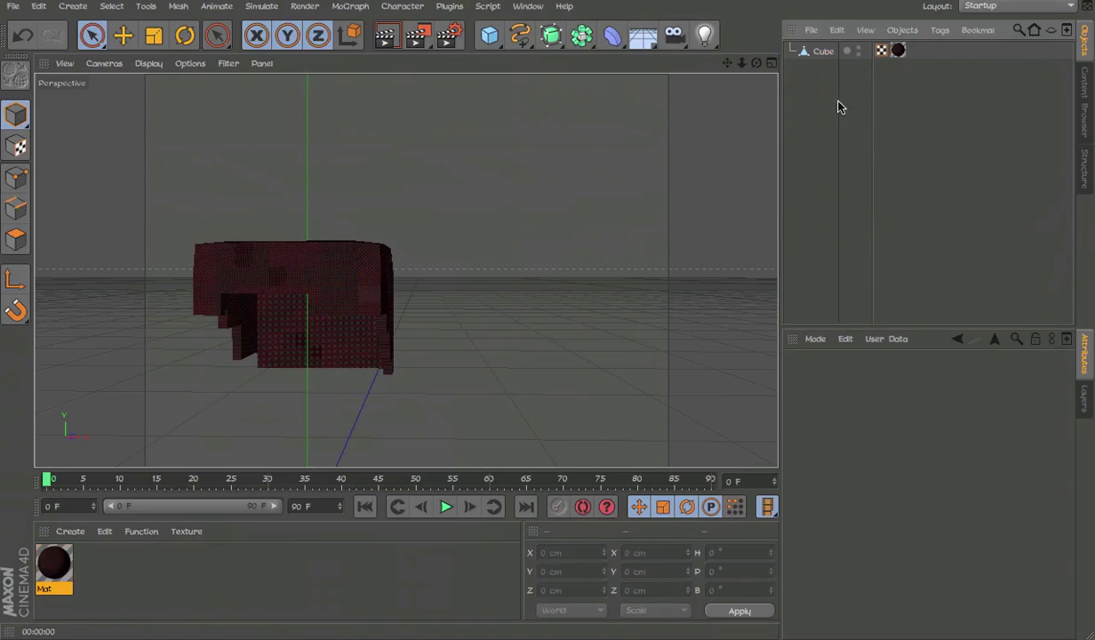
pyautogui.keyDown('alt'); pyautogui.moveTo(337, 260); pyautogui.dragTo(61, 325); pyautogui.keyUp('alt')
pyautogui.scroll(-6, 373, 272)
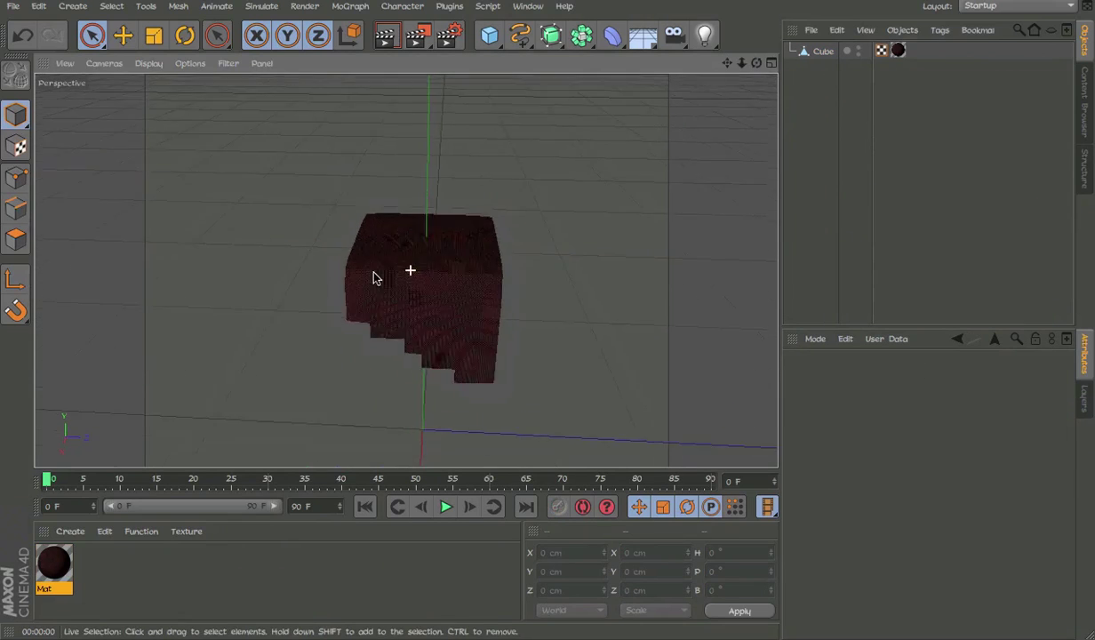
pyautogui.keyDown('alt'); pyautogui.moveTo(360, 265); pyautogui.dragTo(623, 342); pyautogui.keyUp('alt')
pyautogui.click(415, 214)
pyautogui.click(524, 188)
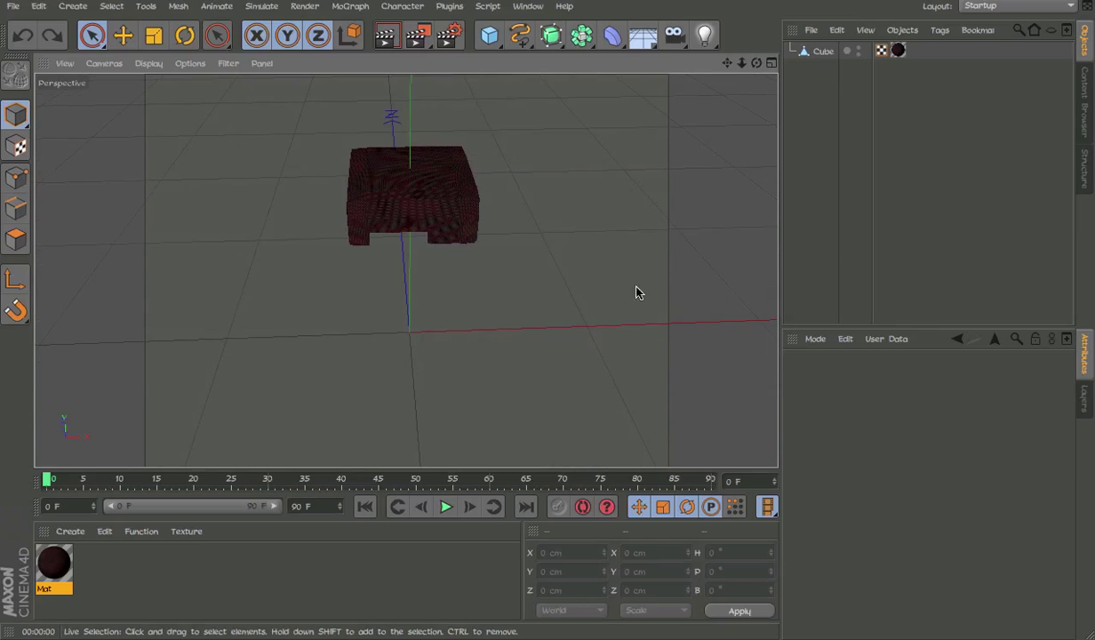
# Add a Physical Sky object to the scene and remove it again.
pyautogui.click(642, 35)
pyautogui.click(643, 36)
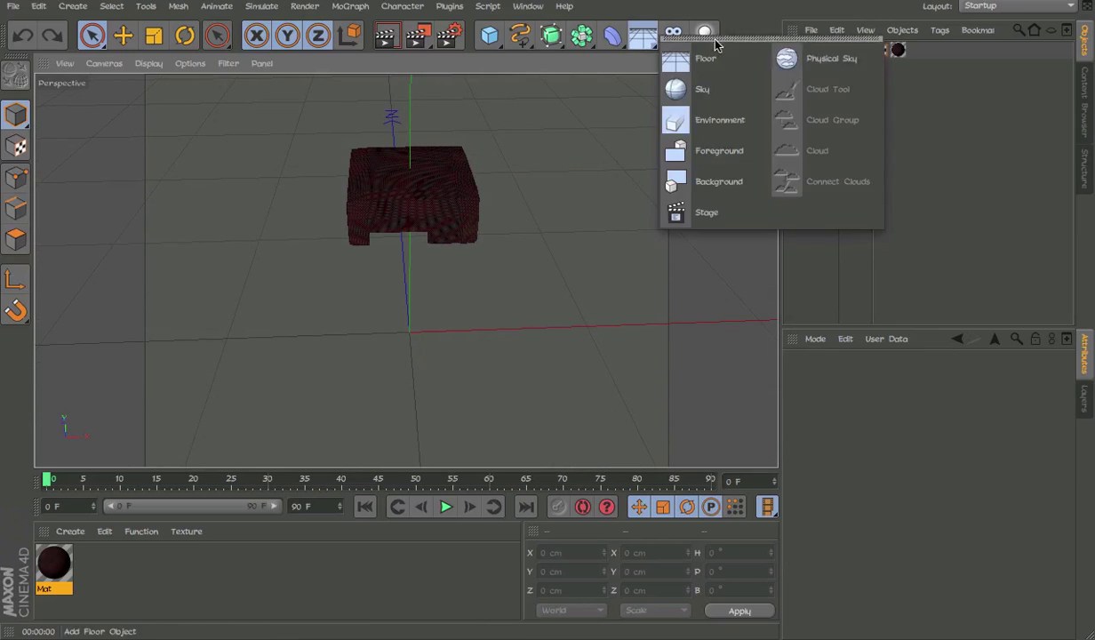
pyautogui.click(831, 58)
pyautogui.moveTo(524, 198)
pyautogui.keyDown('alt'); pyautogui.mouseDown()
pyautogui.moveTo(372, 152)
pyautogui.moveTo(493, 190)
pyautogui.moveTo(486, 157)
pyautogui.mouseUp(); pyautogui.keyUp('alt')
pyautogui.press('Delete')
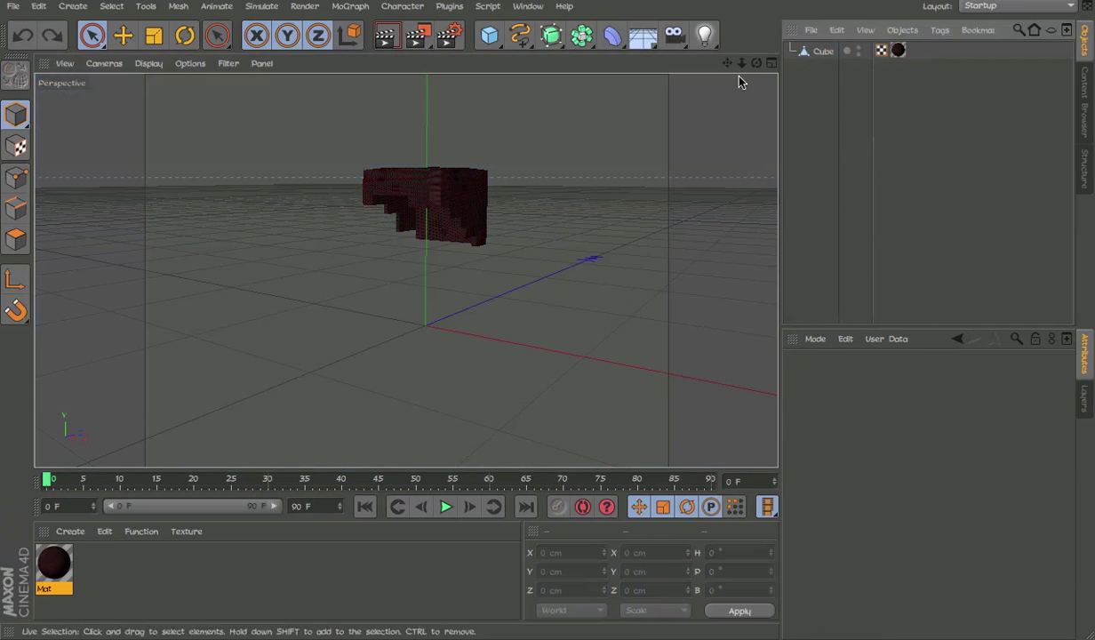
# Open the Customize Commands dialog with palette editing enabled and place it clear of the toolbar icons.
pyautogui.click(694, 1)
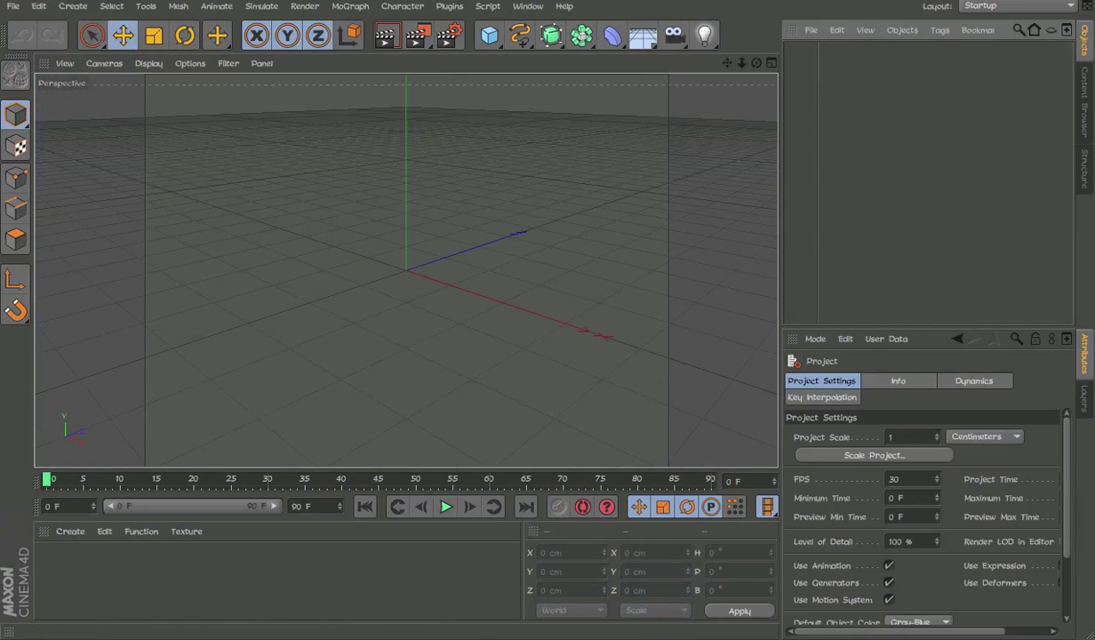
pyautogui.click(693, 1)
pyautogui.click(575, 34)
pyautogui.click(528, 7)
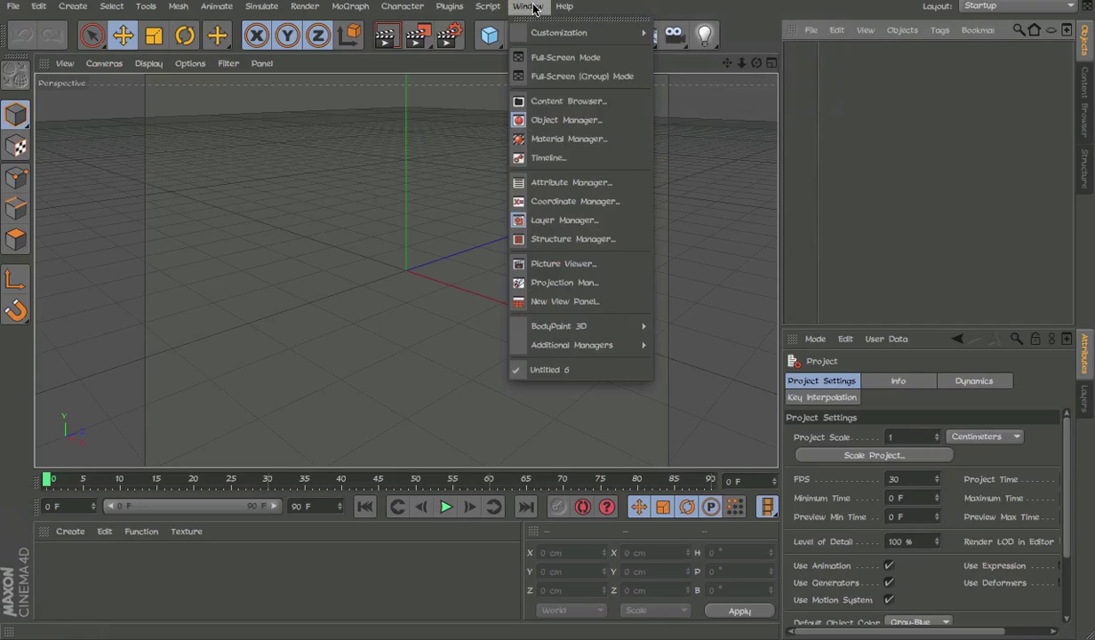
pyautogui.moveTo(559, 34)
pyautogui.click(722, 38)
pyautogui.moveTo(752, 21); pyautogui.dragTo(878, 0)
pyautogui.click(735, 42)
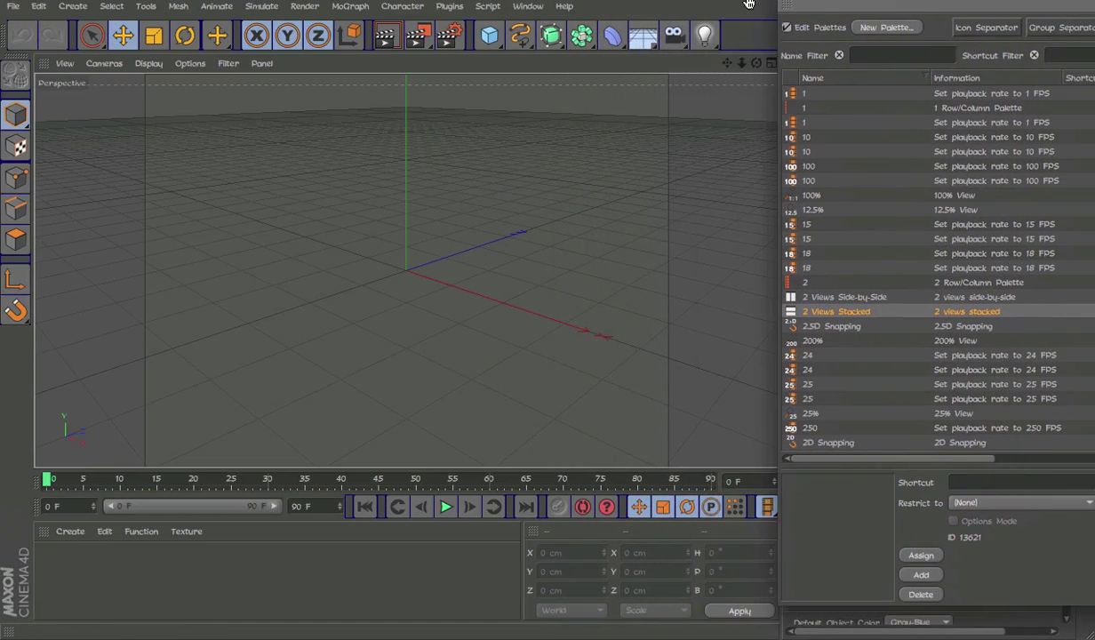
# Place the Light icon directly before the deformer icon and remove the Floor and Camera icons from the toolbar.
pyautogui.moveTo(660, 31); pyautogui.dragTo(598, 36)
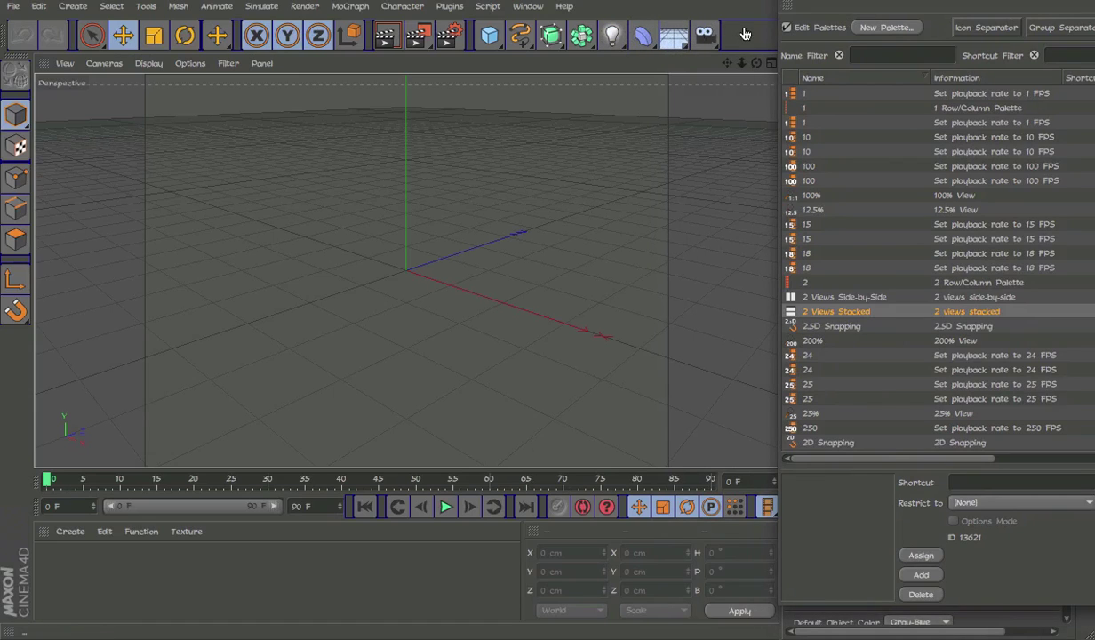
pyautogui.doubleClick(708, 38)
pyautogui.doubleClick(679, 38)
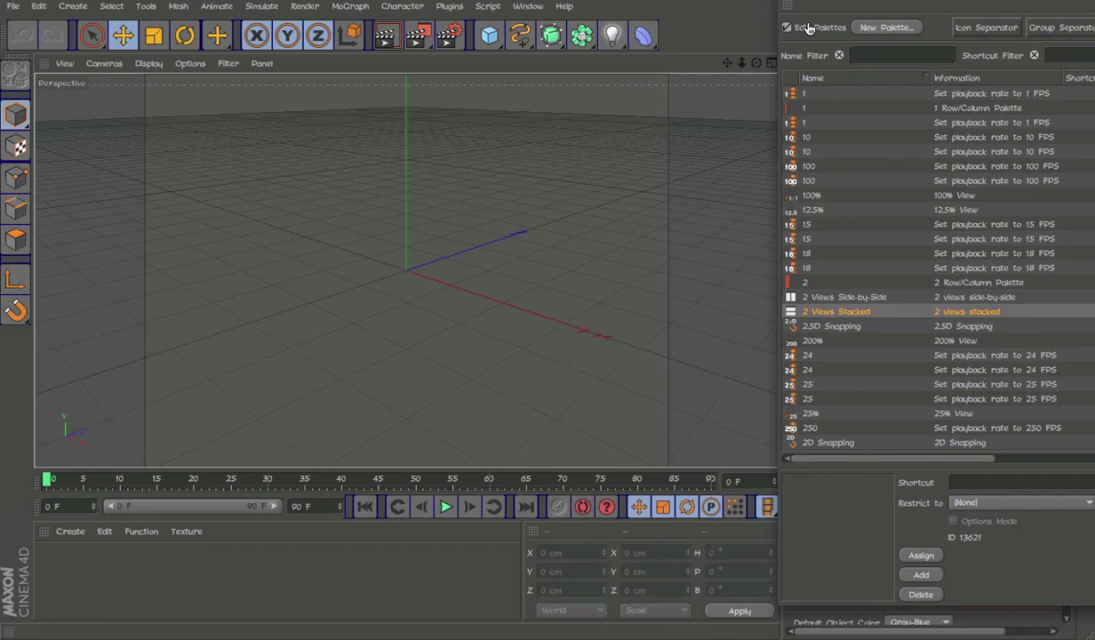
# Insert a group separator and an icon separator around the Light icon and a fill space after the spline icon.
pyautogui.moveTo(917, 1); pyautogui.dragTo(832, 1)
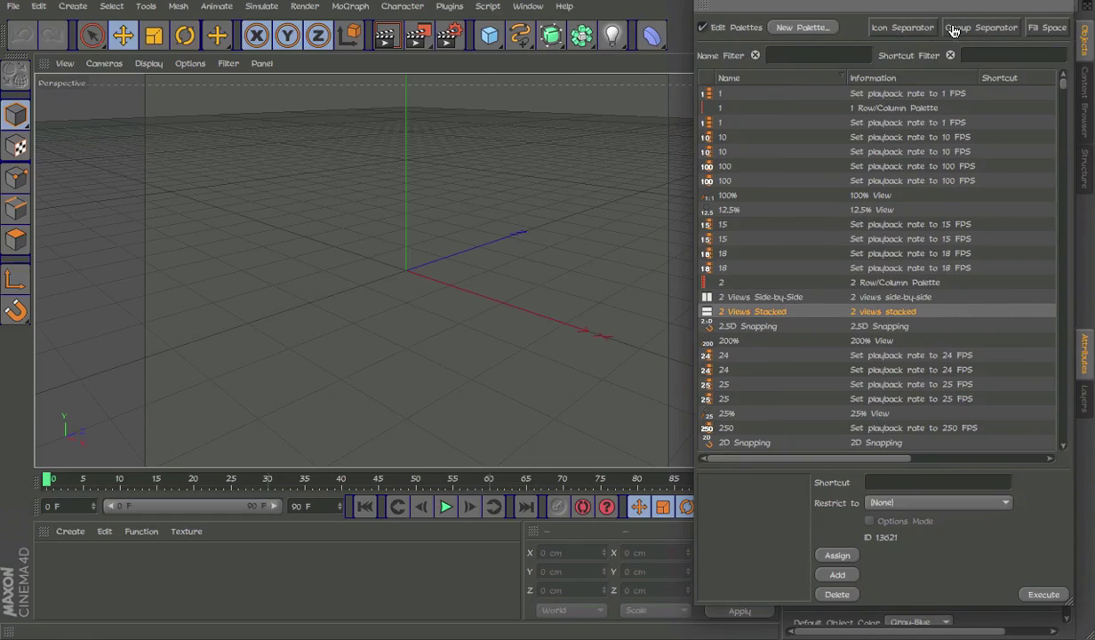
pyautogui.moveTo(954, 30); pyautogui.dragTo(633, 35)
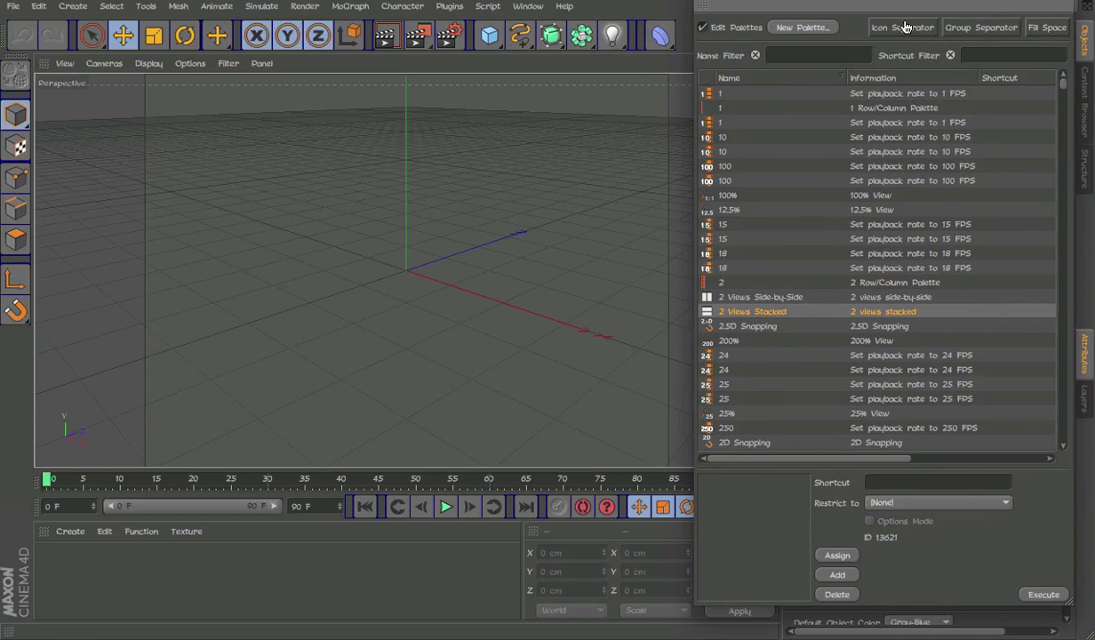
pyautogui.moveTo(905, 27); pyautogui.dragTo(606, 38)
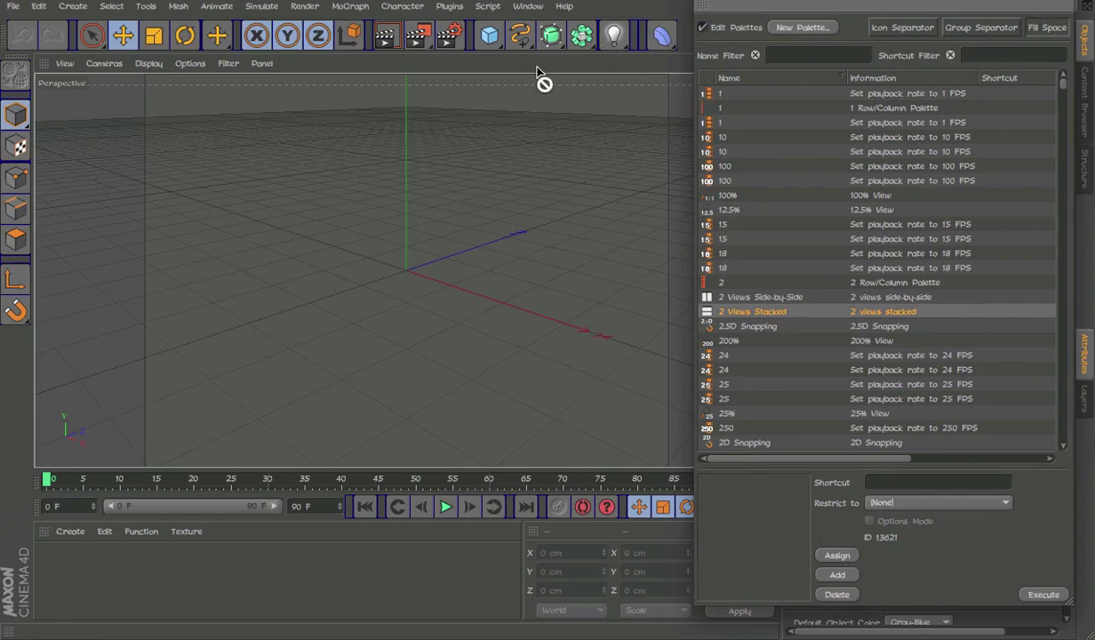
pyautogui.moveTo(537, 71); pyautogui.dragTo(534, 29)
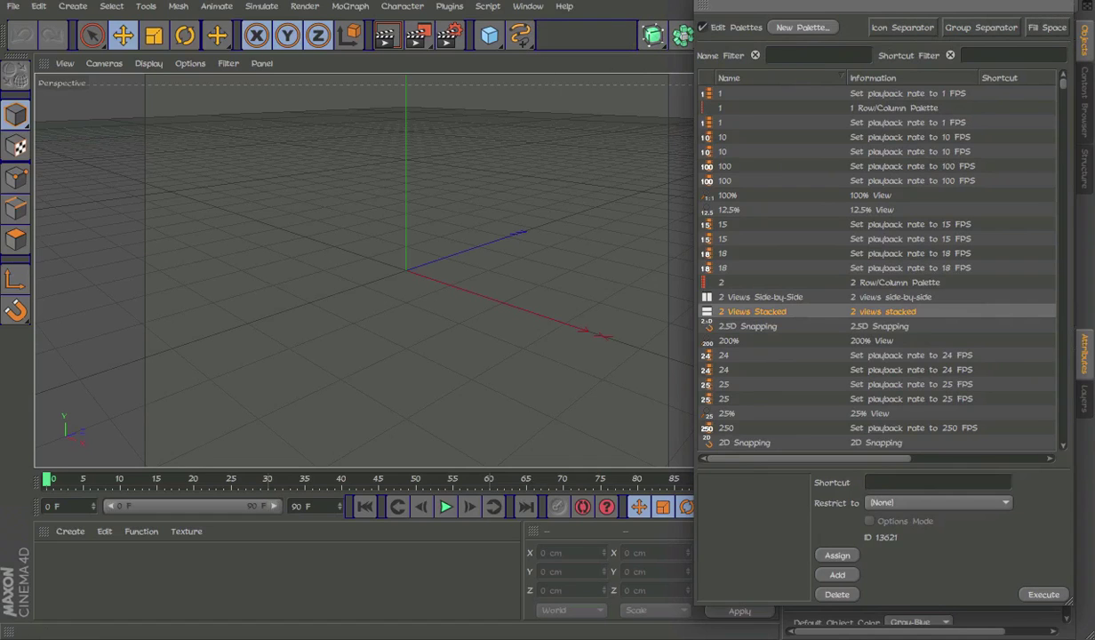
# Filter the commands by the name "extrude" and add the Extrude Selected command to the toolbar after the spline icon.
pyautogui.moveTo(830, 3); pyautogui.dragTo(584, 107)
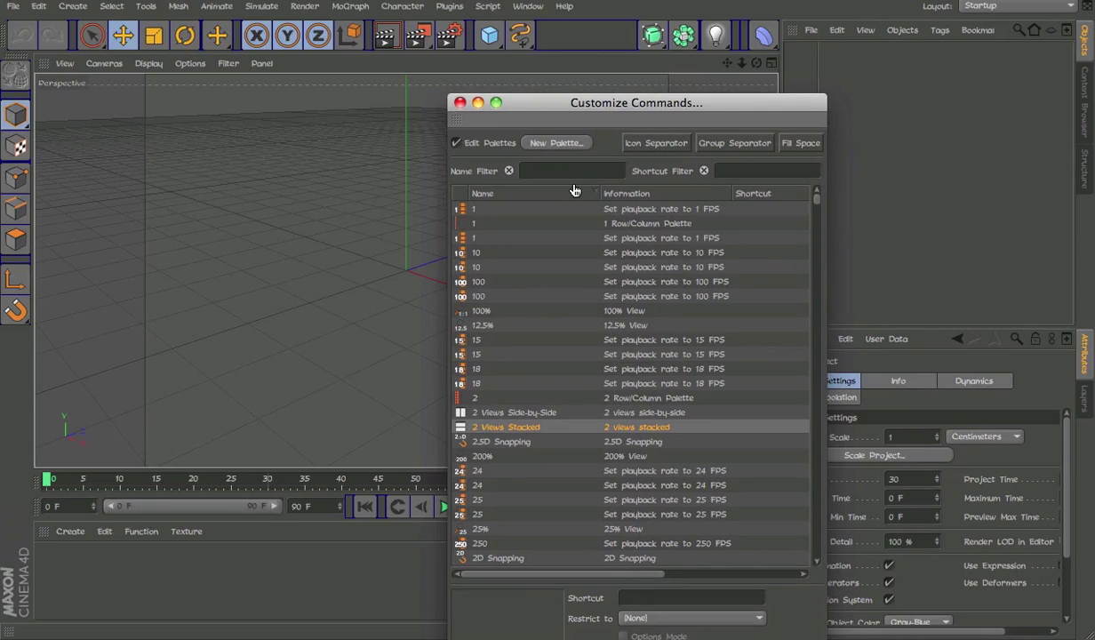
pyautogui.write('c;')
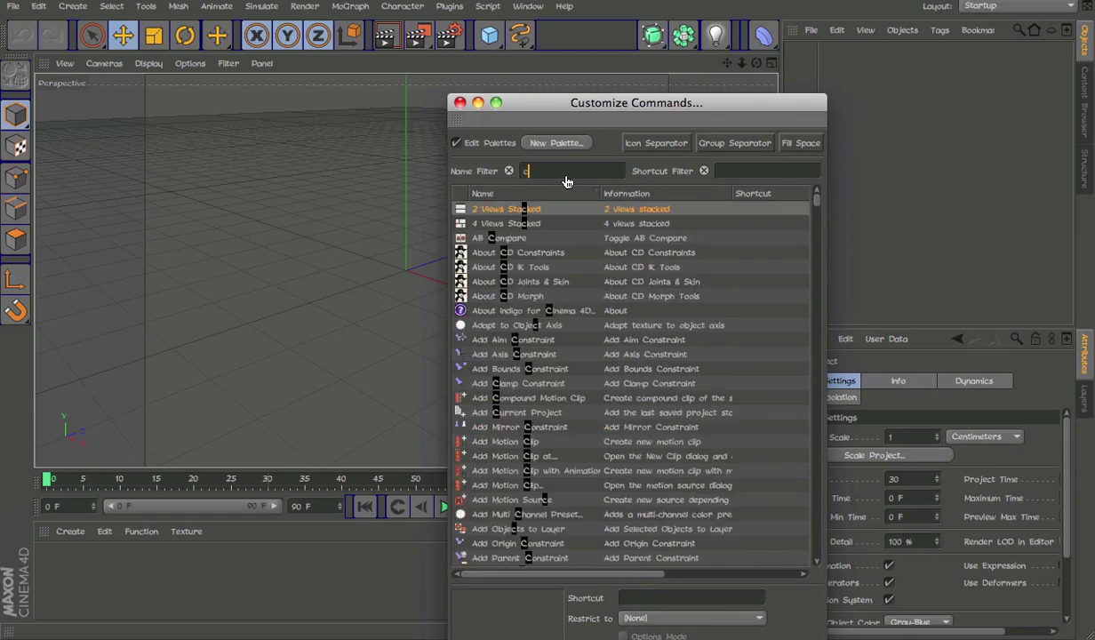
pyautogui.press('BackSpace')
pyautogui.press('BackSpace')
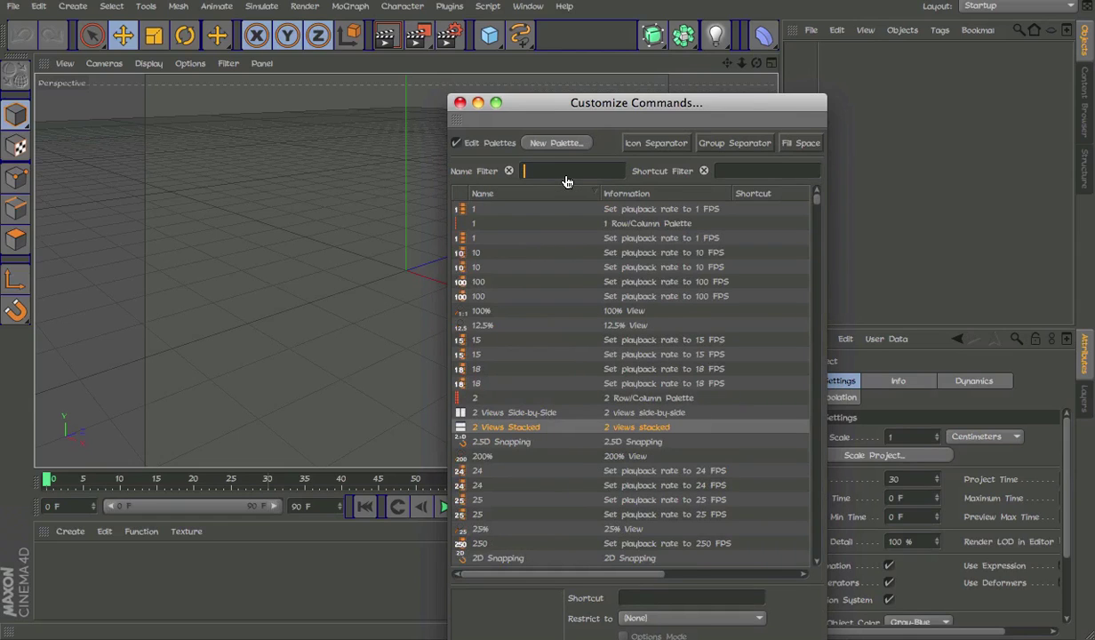
pyautogui.write('extrude')
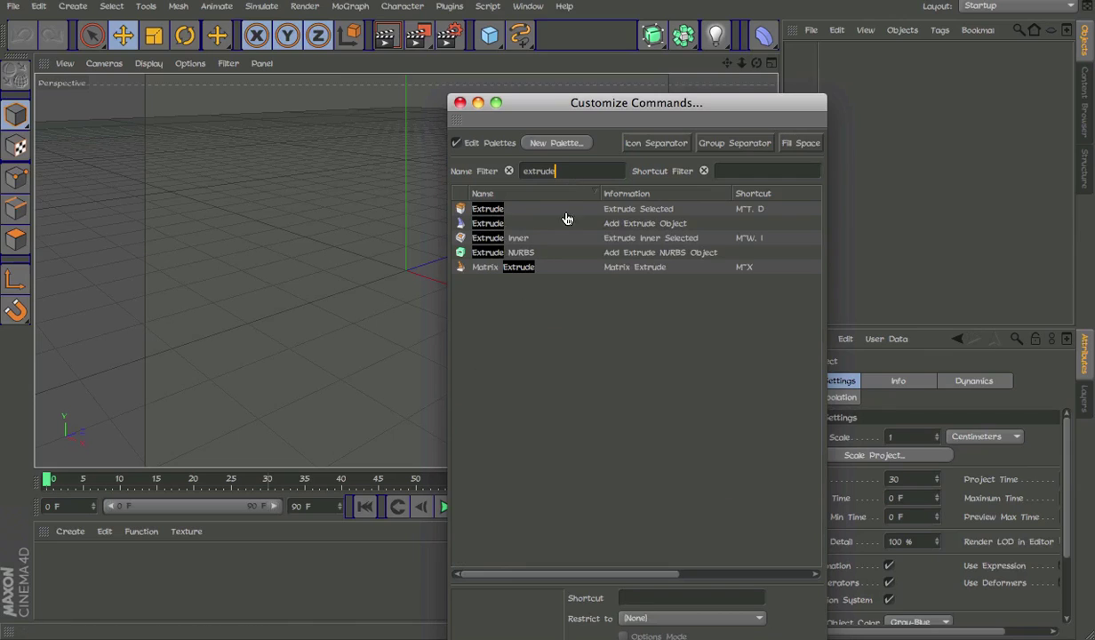
pyautogui.moveTo(486, 208); pyautogui.dragTo(547, 43)
# Create a new empty palette and sort the filtered extrude commands by name in descending order.
pyautogui.moveTo(534, 128); pyautogui.dragTo(611, 61)
pyautogui.click(631, 93)
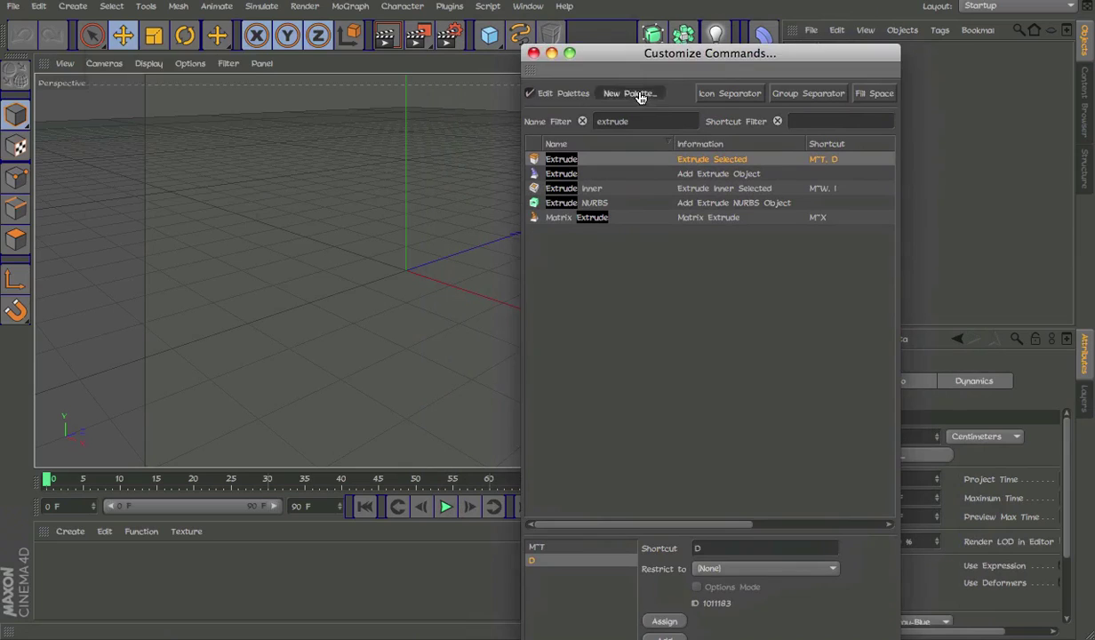
pyautogui.click(557, 144)
pyautogui.click(556, 144)
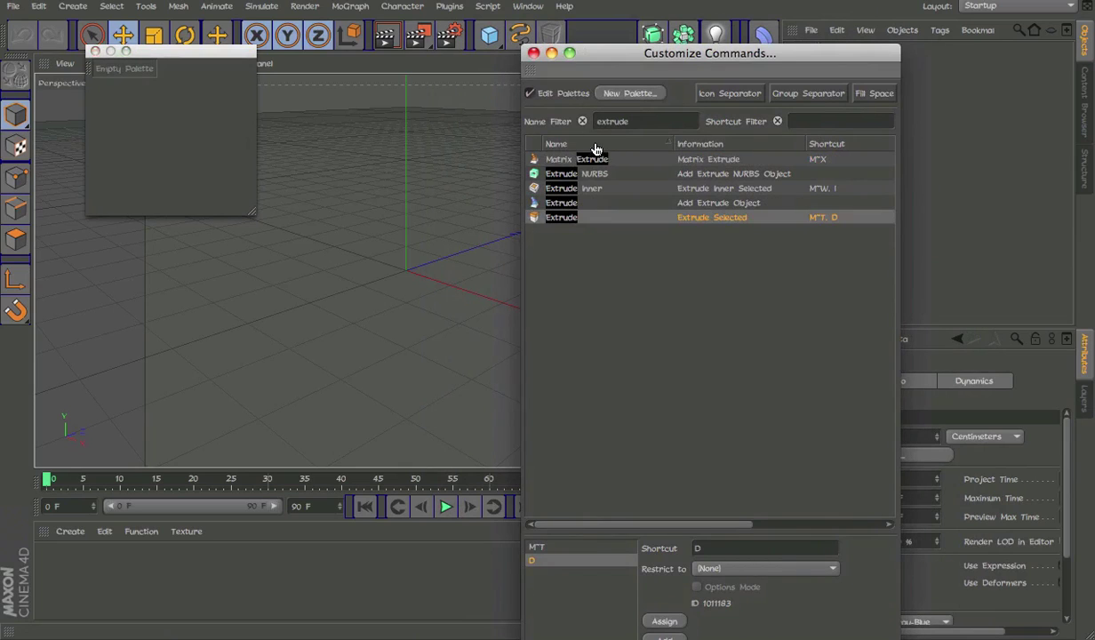
# Sort the filtered commands by ascending name and add Extrude Selected, Extrude Object, Extrude Inner and Extrude NURBS to the empty palette.
pyautogui.click(596, 147)
pyautogui.moveTo(591, 159); pyautogui.dragTo(125, 138)
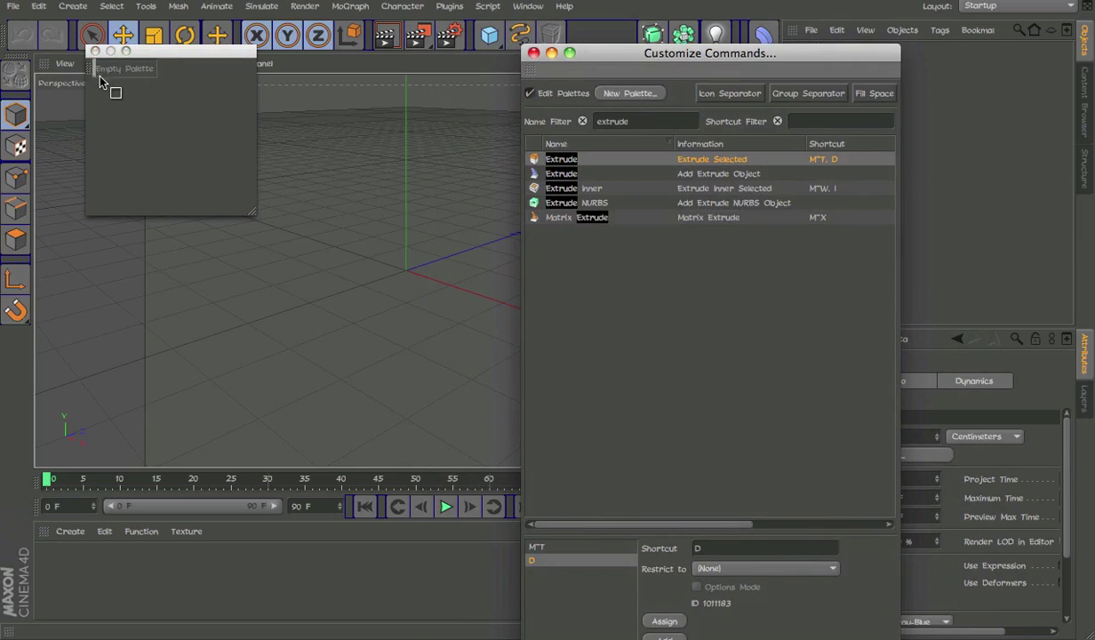
pyautogui.moveTo(99, 78); pyautogui.dragTo(102, 79)
pyautogui.moveTo(561, 173); pyautogui.dragTo(116, 77)
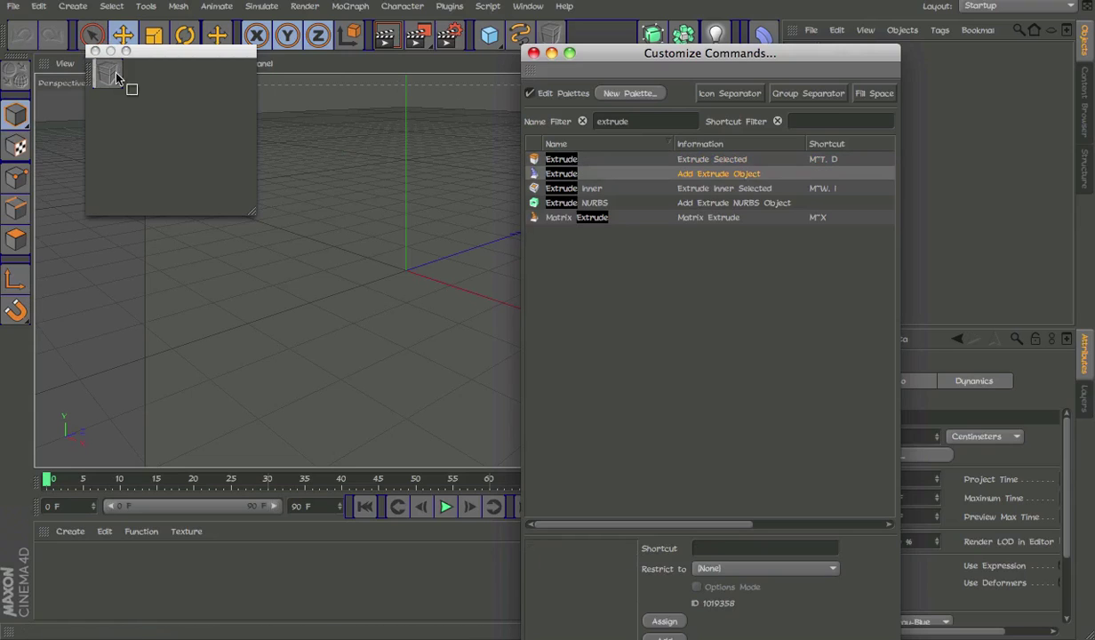
pyautogui.click(569, 187)
pyautogui.moveTo(569, 188); pyautogui.dragTo(153, 82)
pyautogui.click(578, 204)
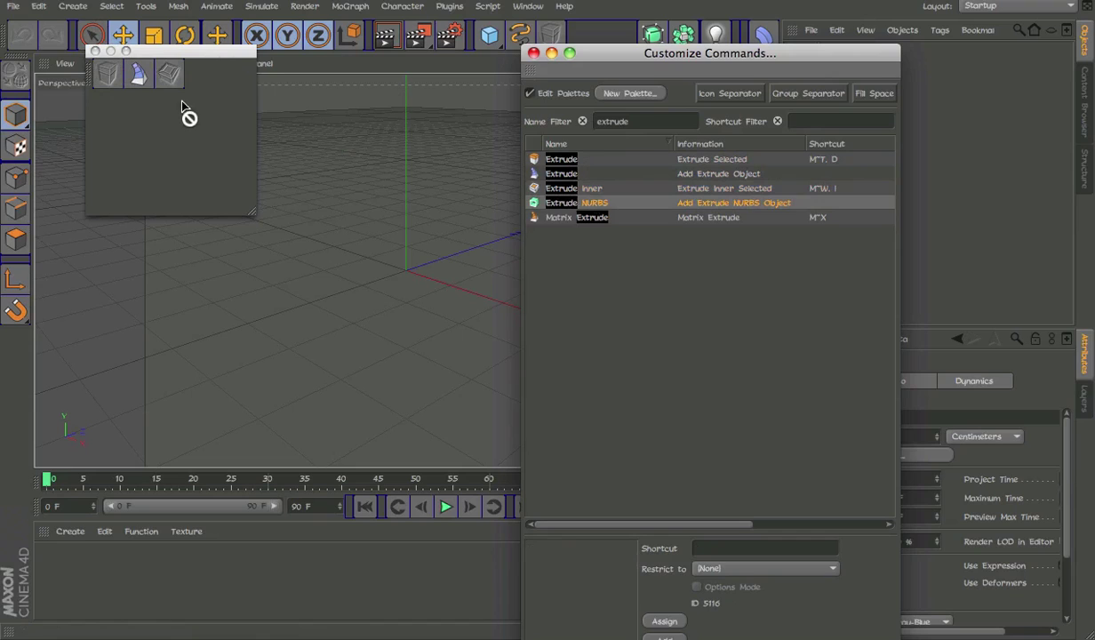
# Fold the extrude palette into a single icon, expand it to check its commands, and close the palette and command customization windows.
pyautogui.rightClick(108, 76)
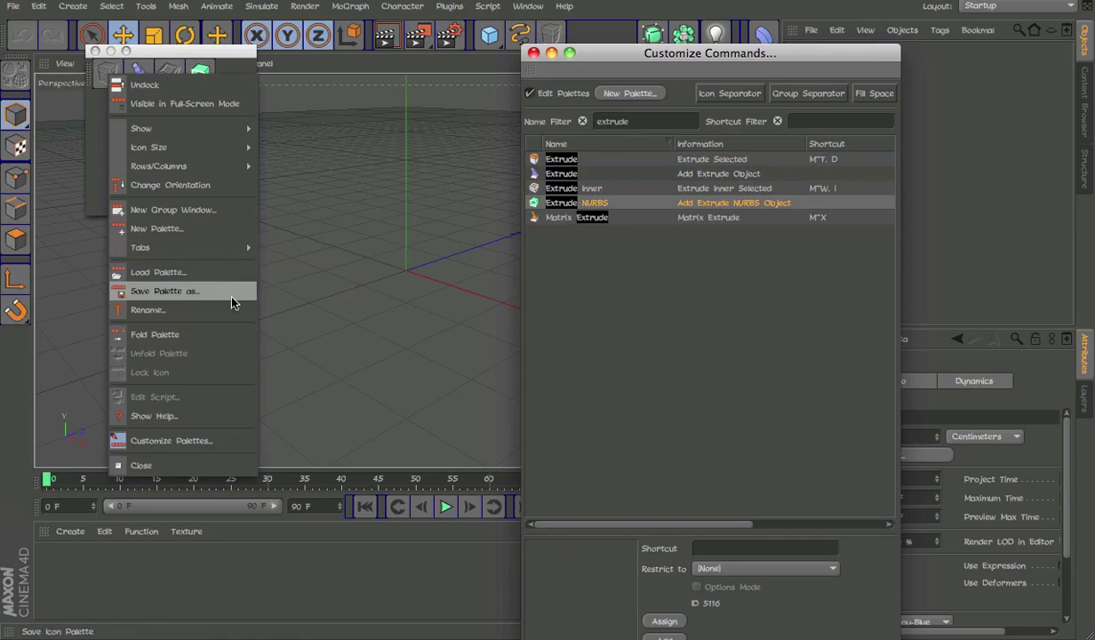
pyautogui.click(223, 333)
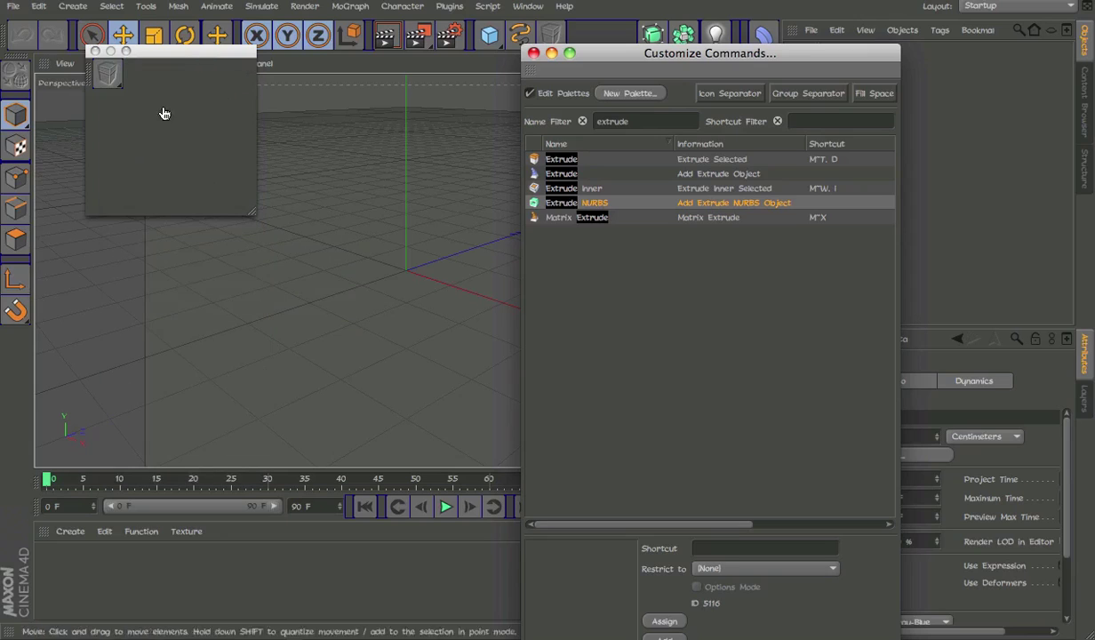
pyautogui.click(107, 75)
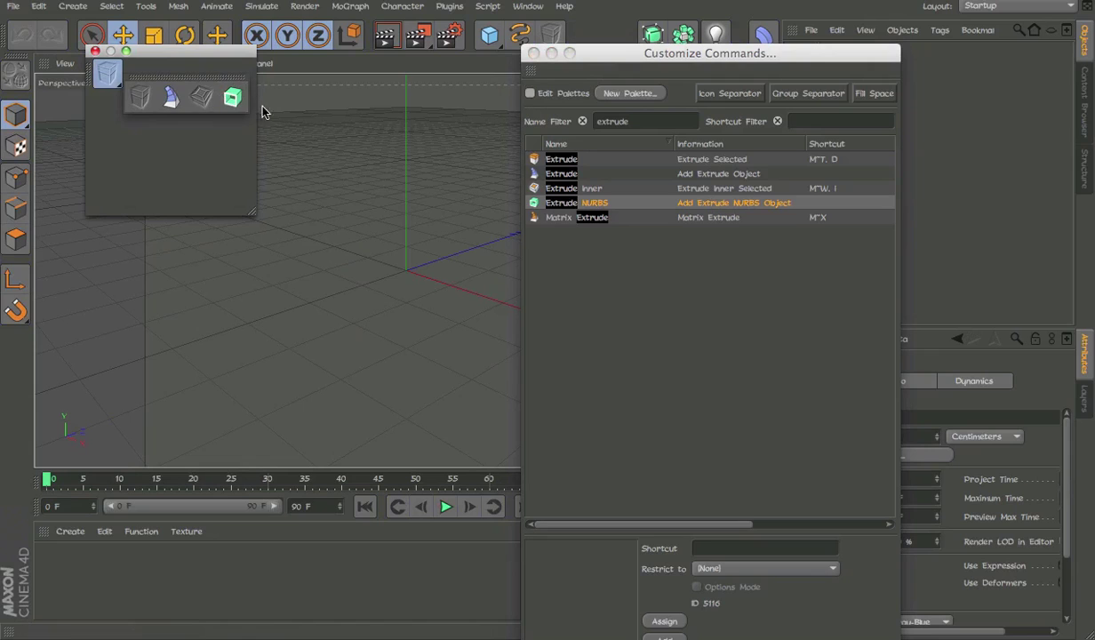
pyautogui.click(641, 148)
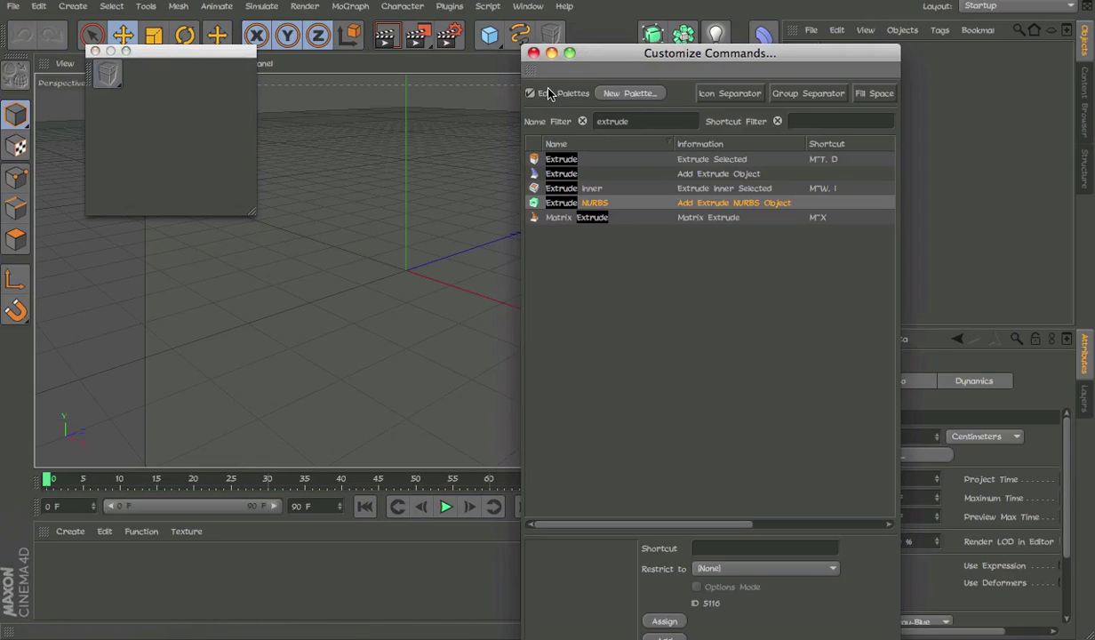
pyautogui.click(95, 50)
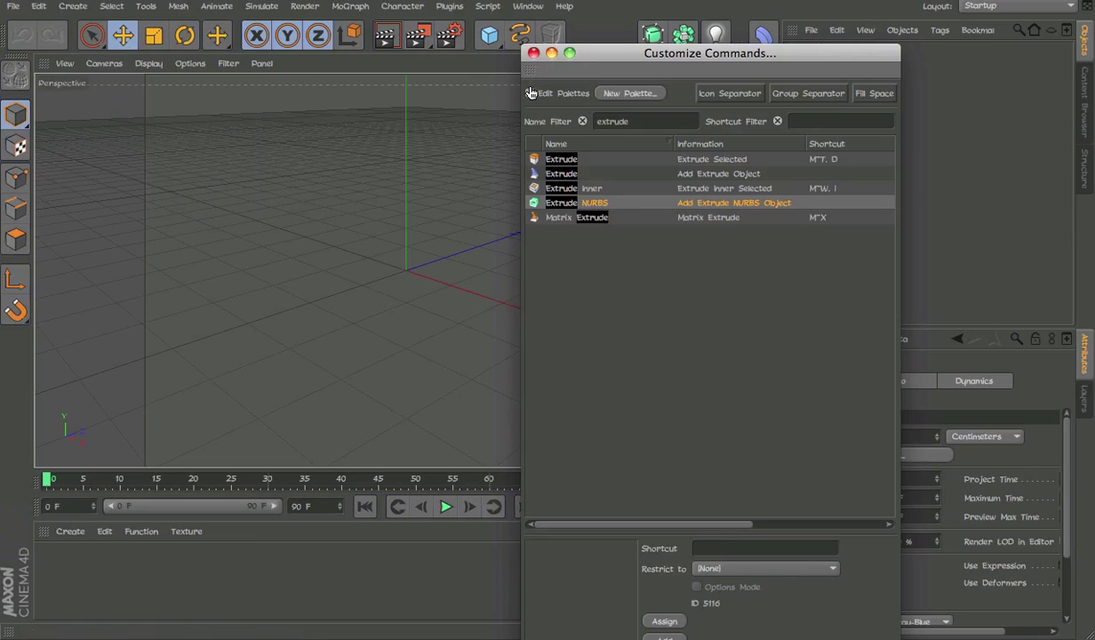
pyautogui.click(533, 52)
# Undock the Object Manager from the layout and close its floating window.
pyautogui.click(791, 30)
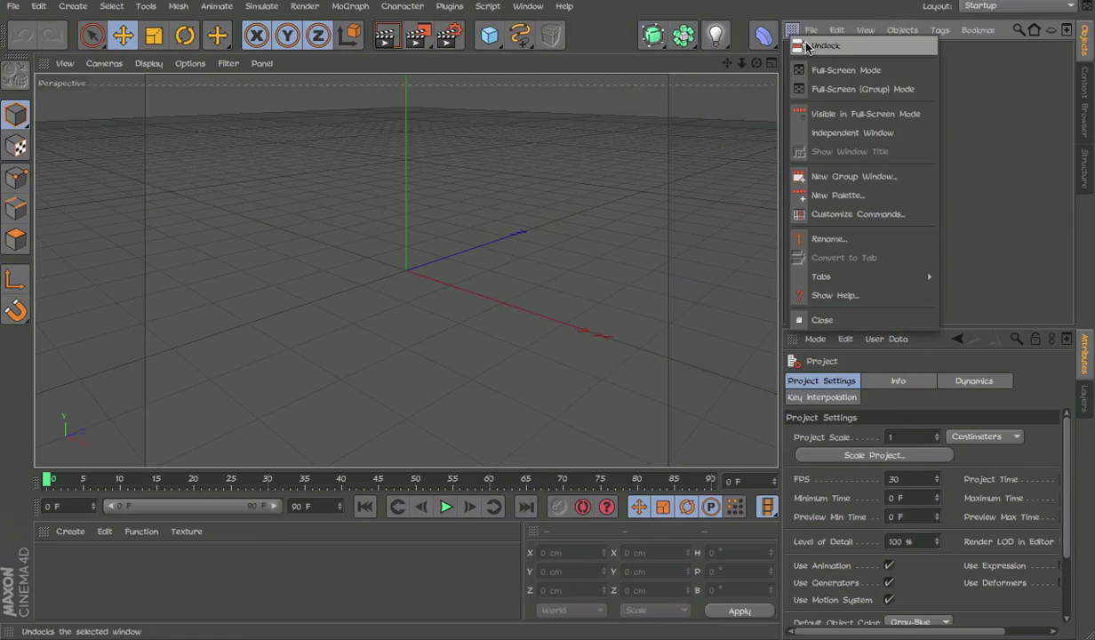
pyautogui.click(824, 42)
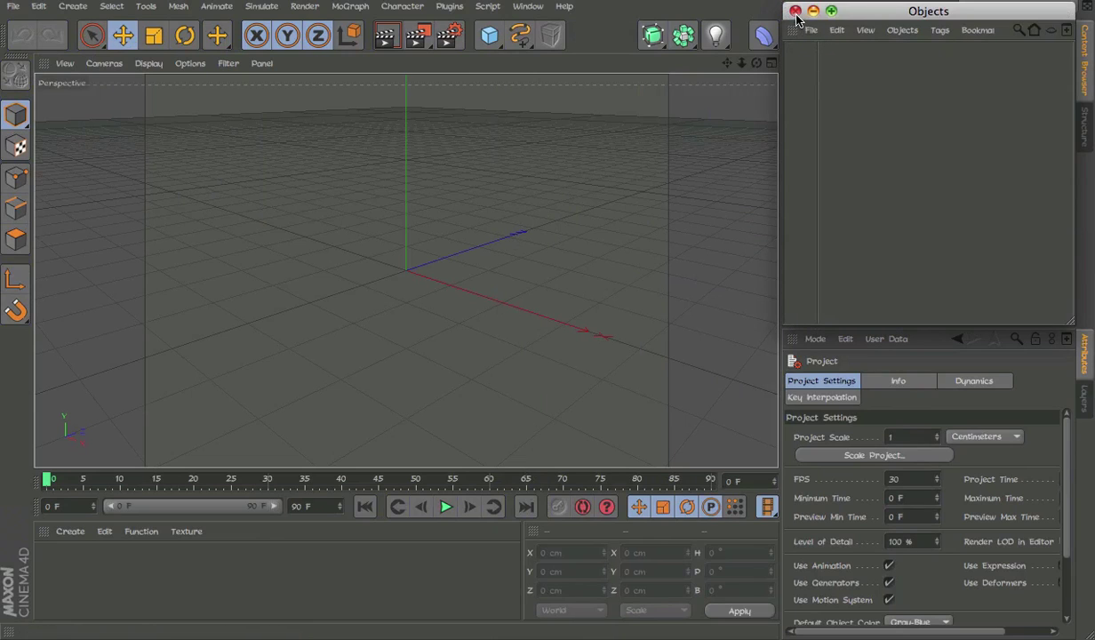
pyautogui.click(795, 11)
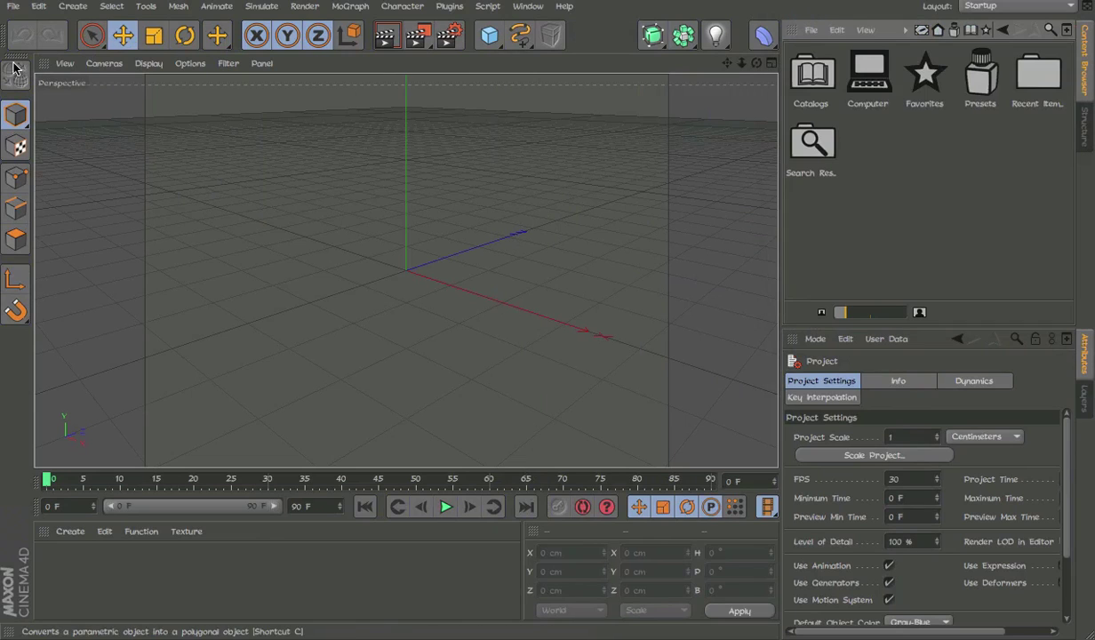
# Switch between the Layers and Attributes managers, ending on Attributes.
pyautogui.click(1087, 398)
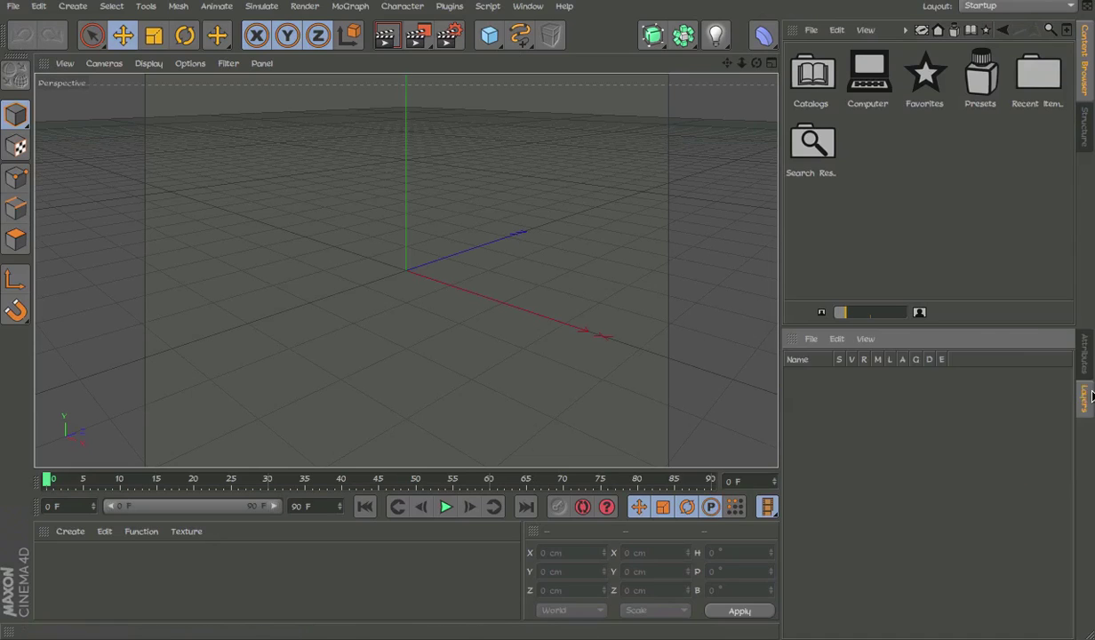
pyautogui.click(1085, 356)
pyautogui.click(1086, 399)
pyautogui.click(1085, 356)
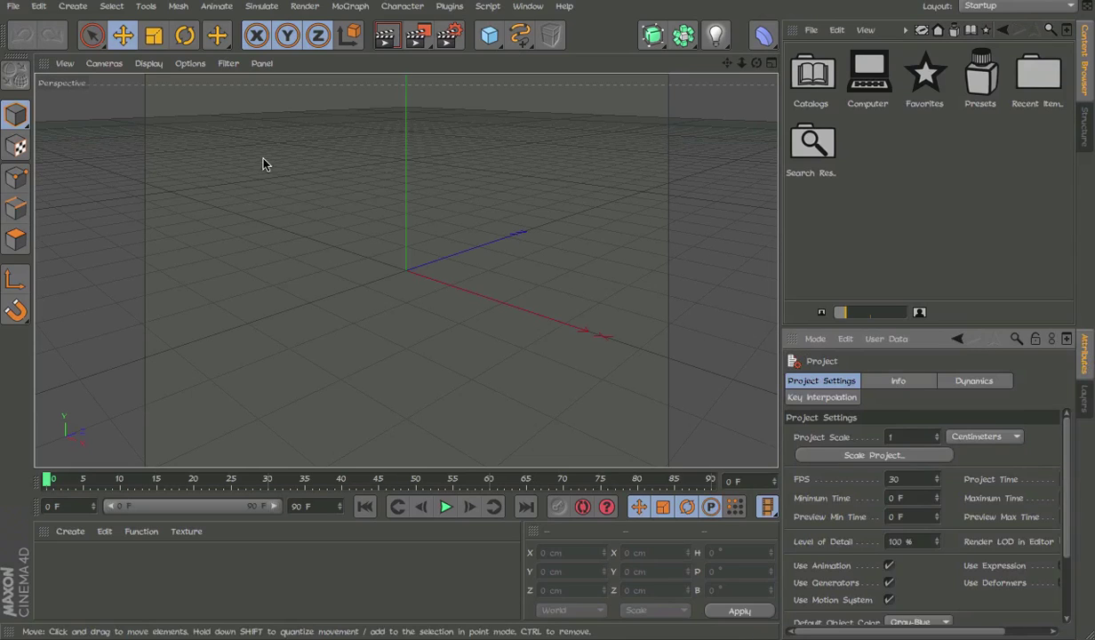
# Convert the main toolbar palette above the viewport to a tab.
pyautogui.click(4, 36)
pyautogui.moveTo(124, 209)
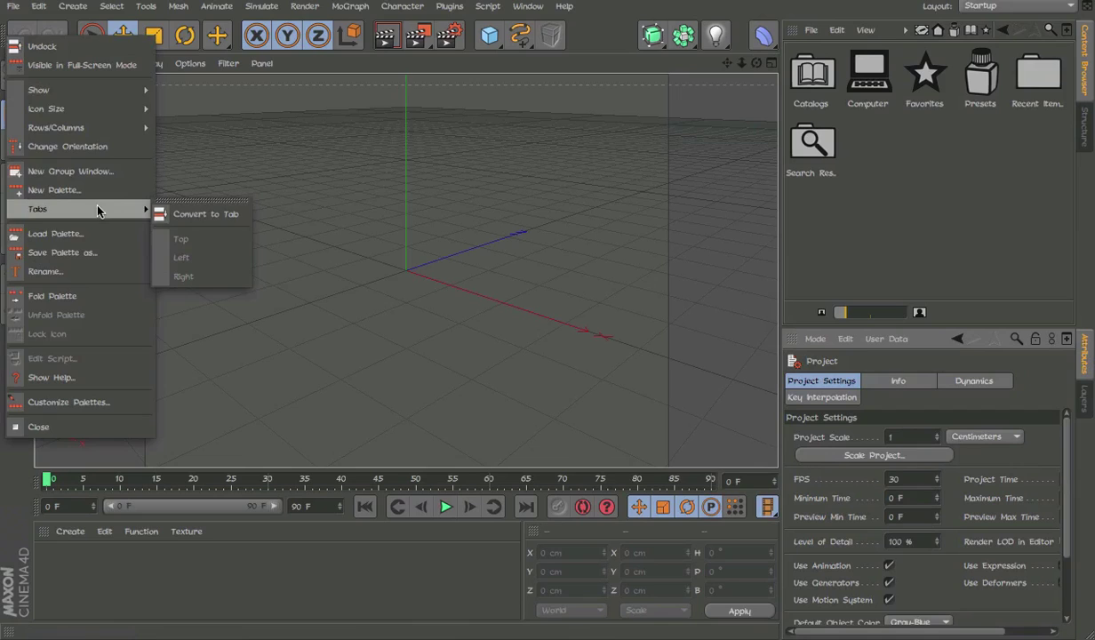
pyautogui.click(168, 207)
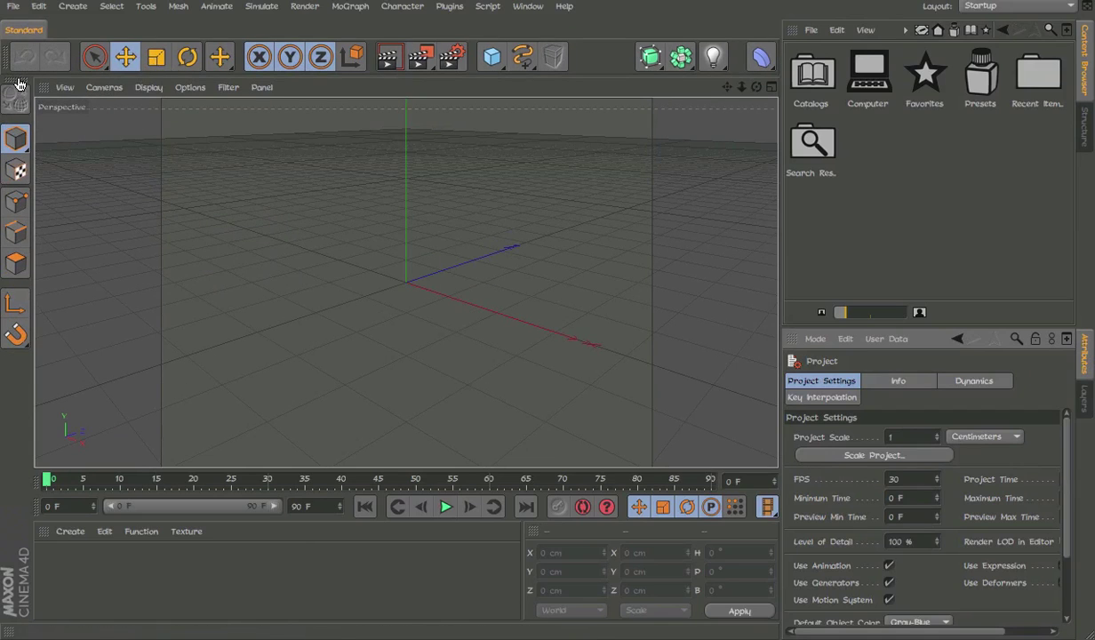
# Create a new palette through Customize Commands and add two 1 FPS playback rate commands and one 100 FPS playback rate command.
pyautogui.click(528, 6)
pyautogui.moveTo(562, 32)
pyautogui.click(687, 40)
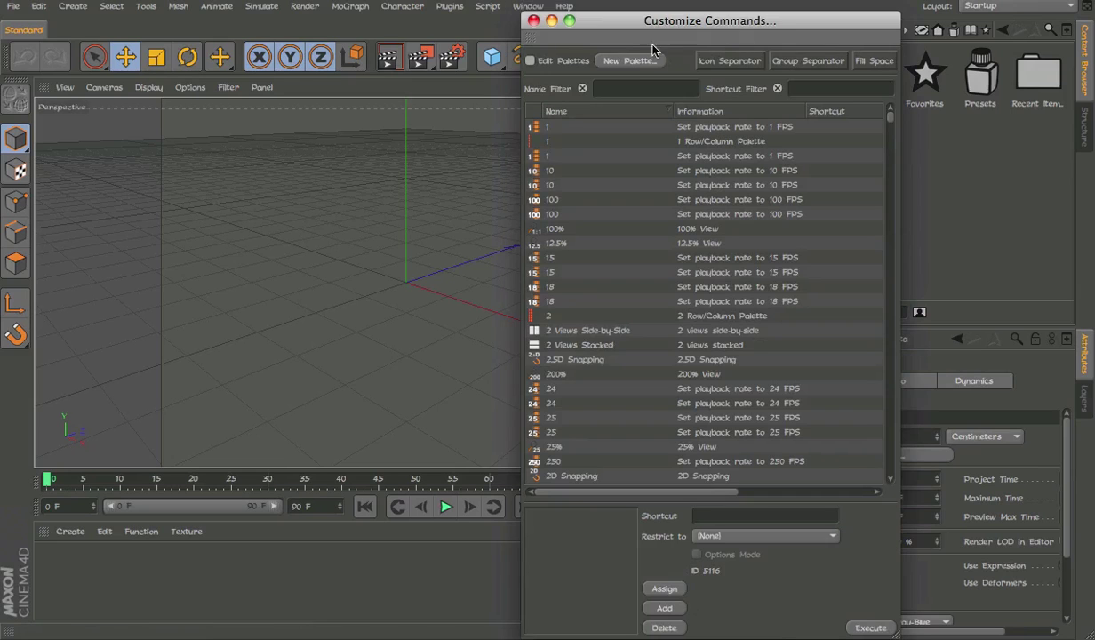
pyautogui.click(629, 60)
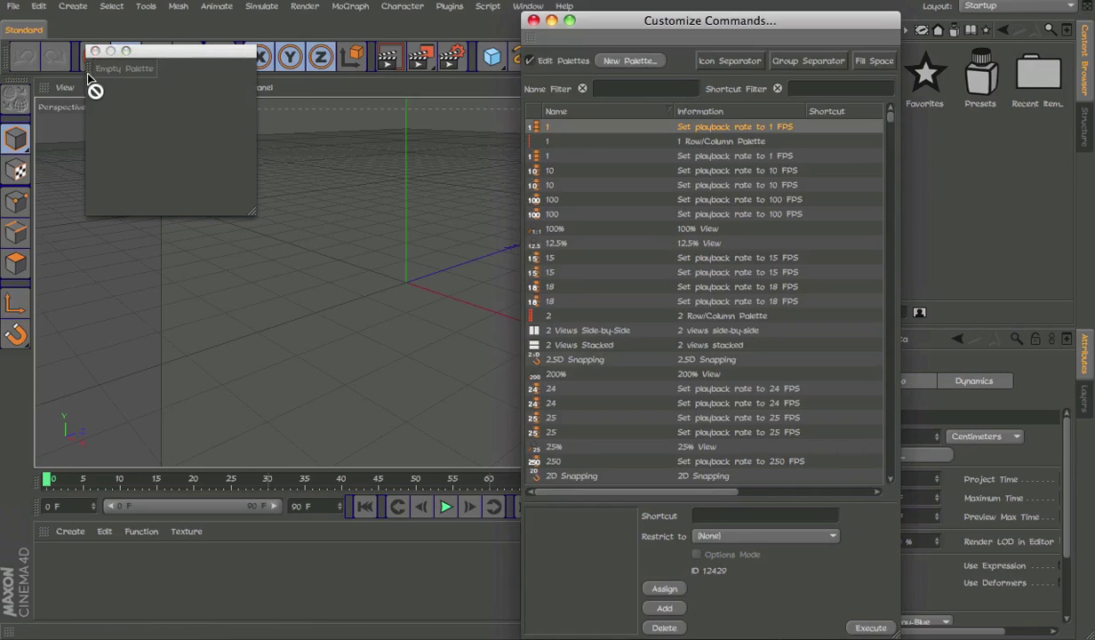
pyautogui.moveTo(553, 156); pyautogui.dragTo(125, 78)
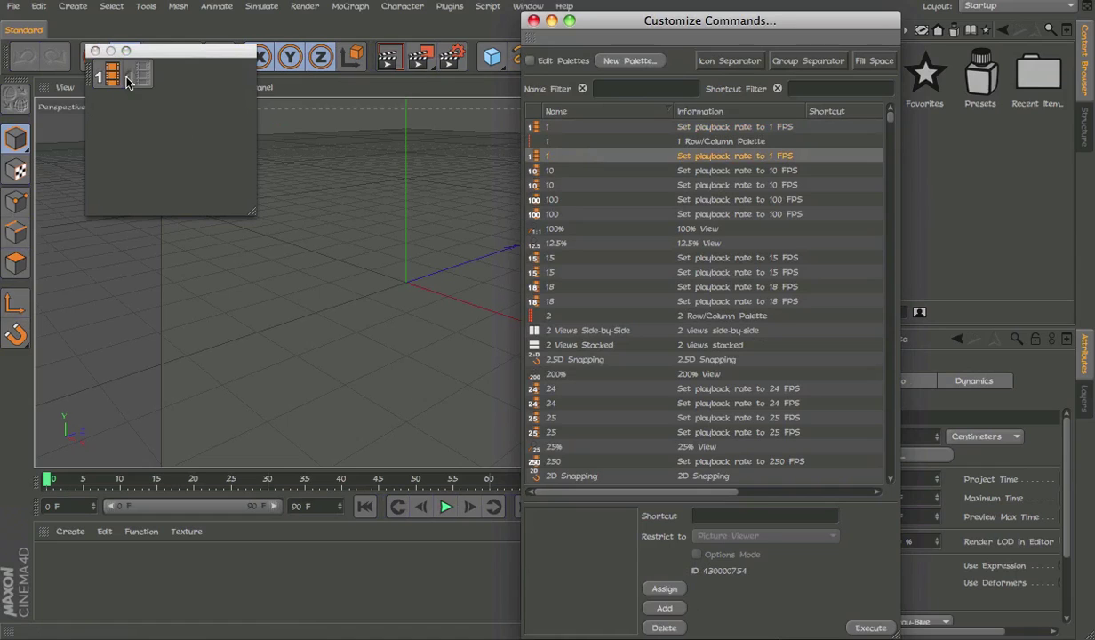
pyautogui.moveTo(622, 200); pyautogui.dragTo(228, 92)
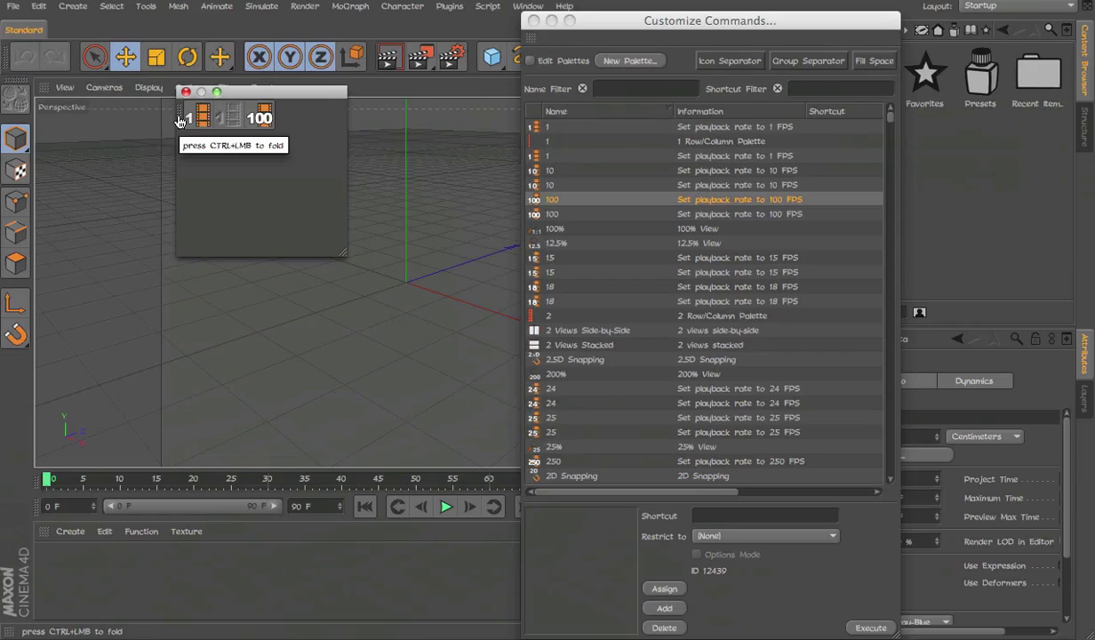
# Dock the playback rate palette as a tab beside the Standard tab and leave palette editing off.
pyautogui.moveTo(179, 120); pyautogui.dragTo(41, 33)
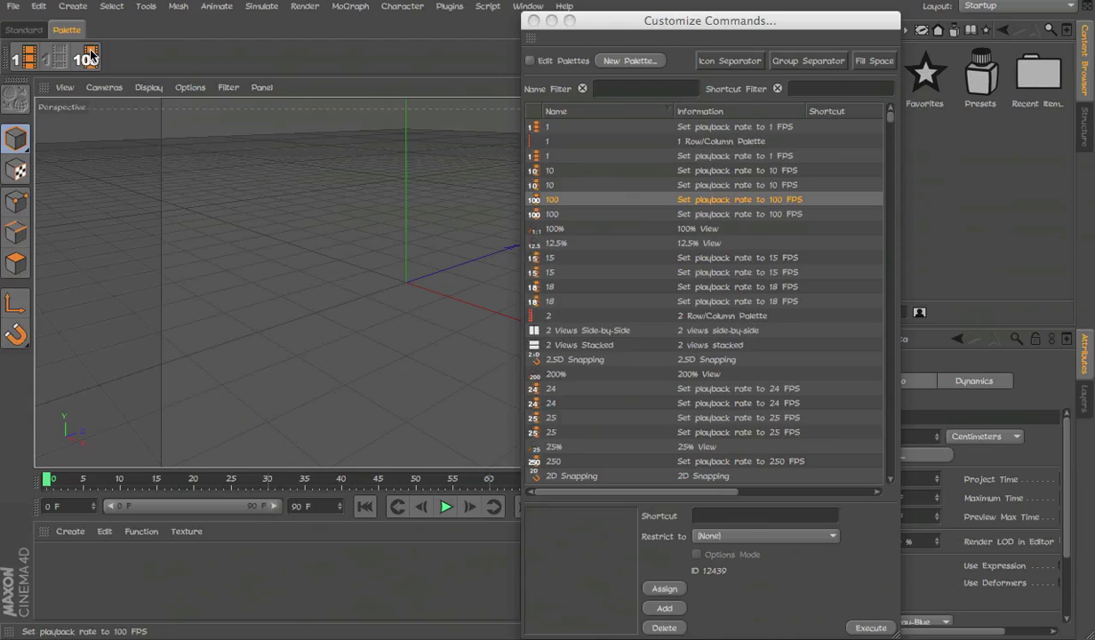
pyautogui.click(560, 62)
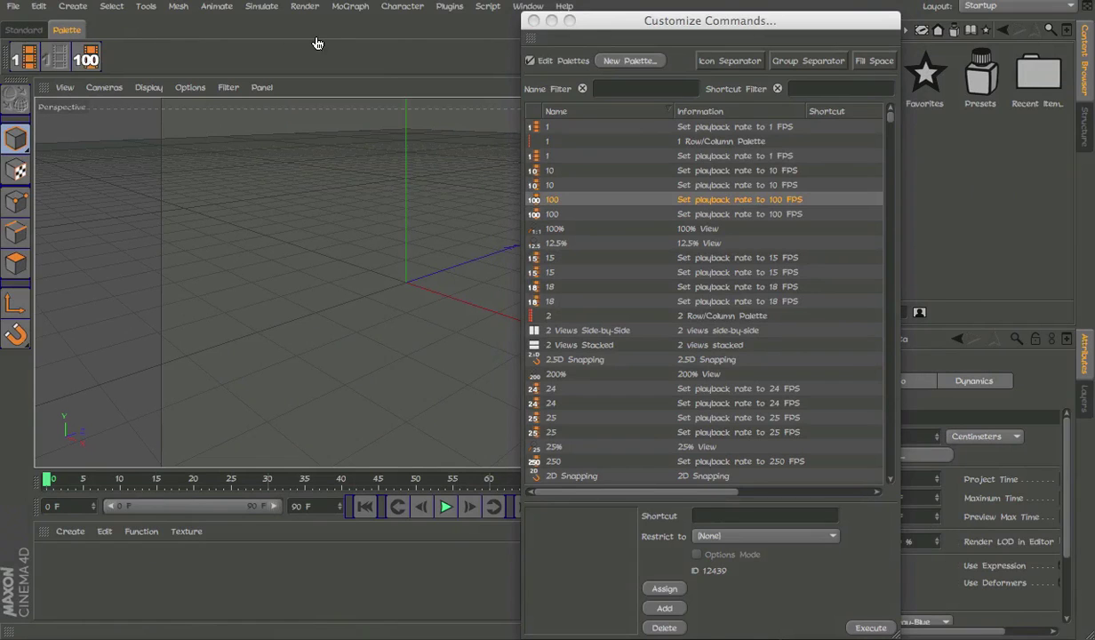
pyautogui.click(569, 62)
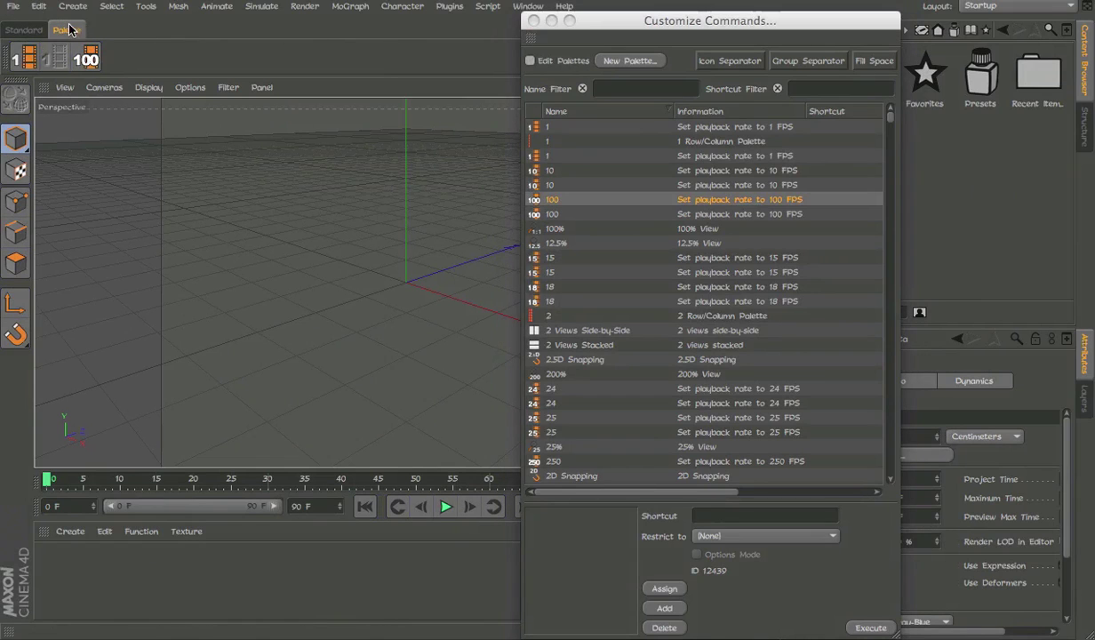
# Move the Palette tab before the Standard tab and close the Customize Commands window.
pyautogui.click(6, 31)
pyautogui.click(3, 7)
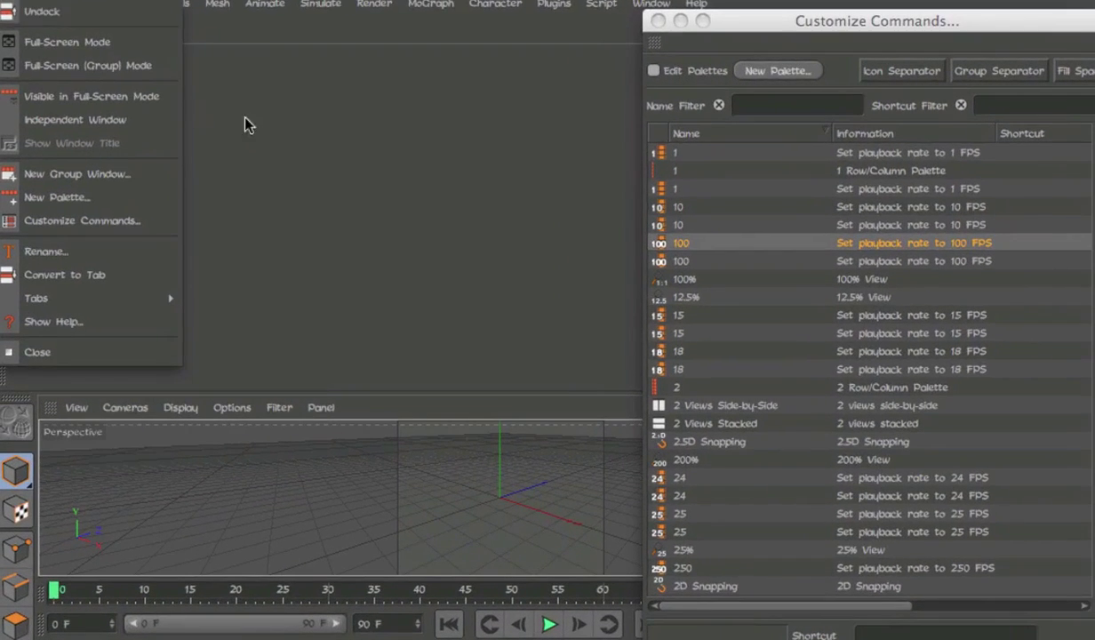
pyautogui.click(366, 169)
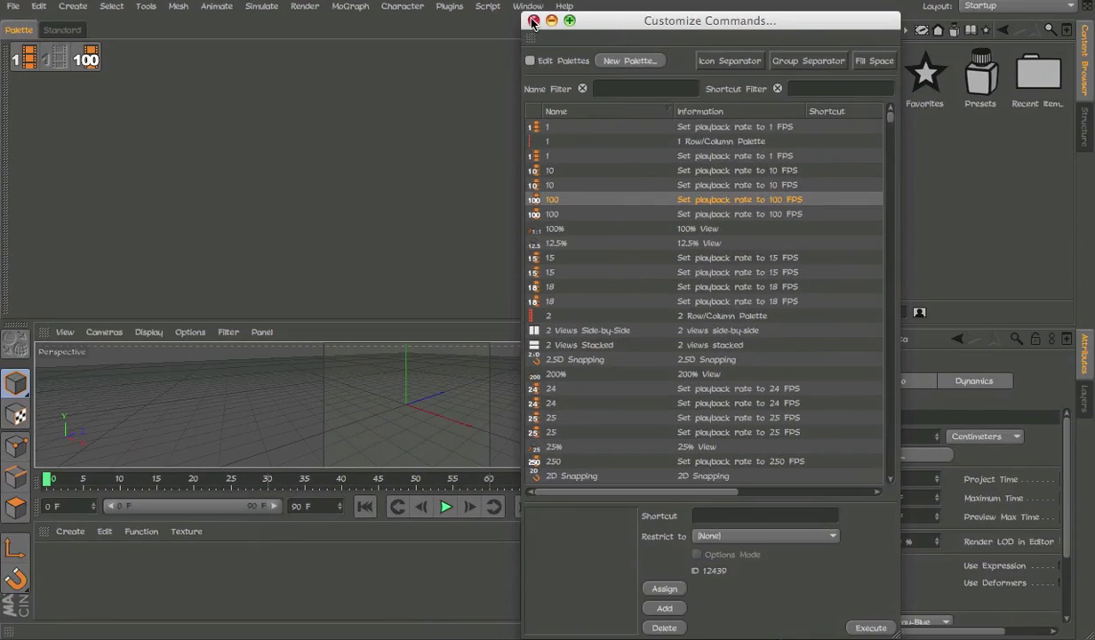
pyautogui.click(533, 20)
# Open the dialog for saving the current layout under a new name and dismiss it without saving.
pyautogui.click(528, 6)
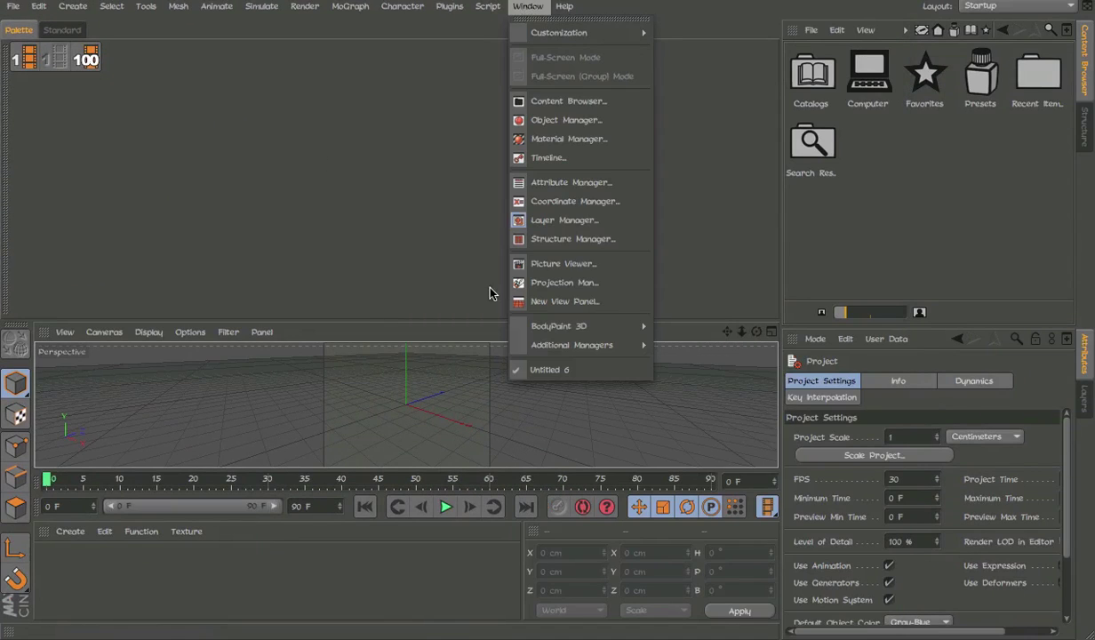
pyautogui.moveTo(594, 35)
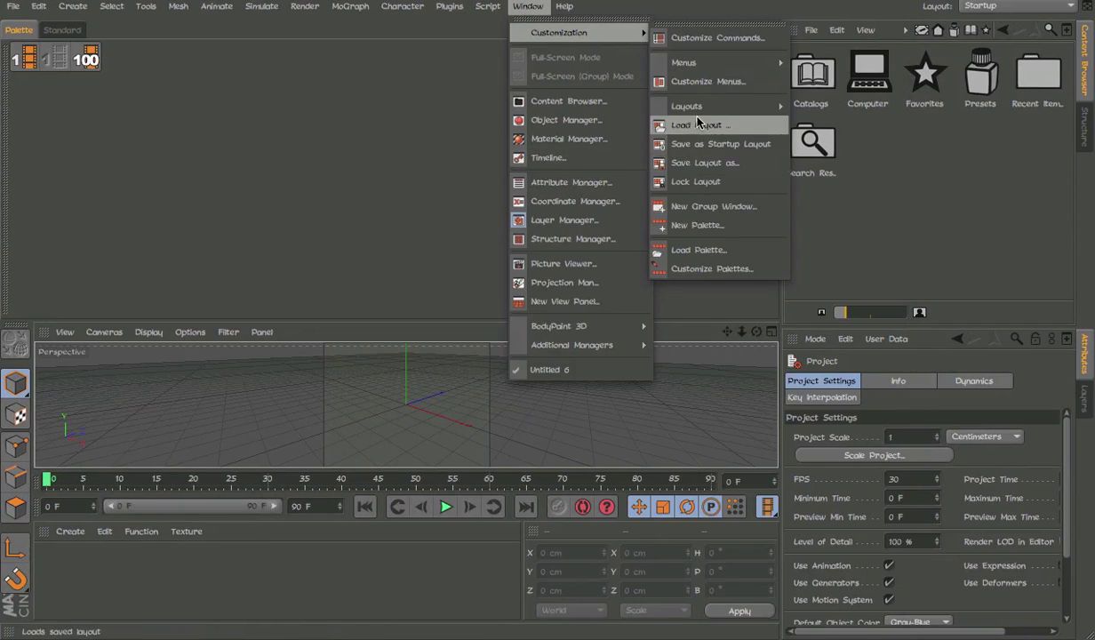
pyautogui.moveTo(701, 106)
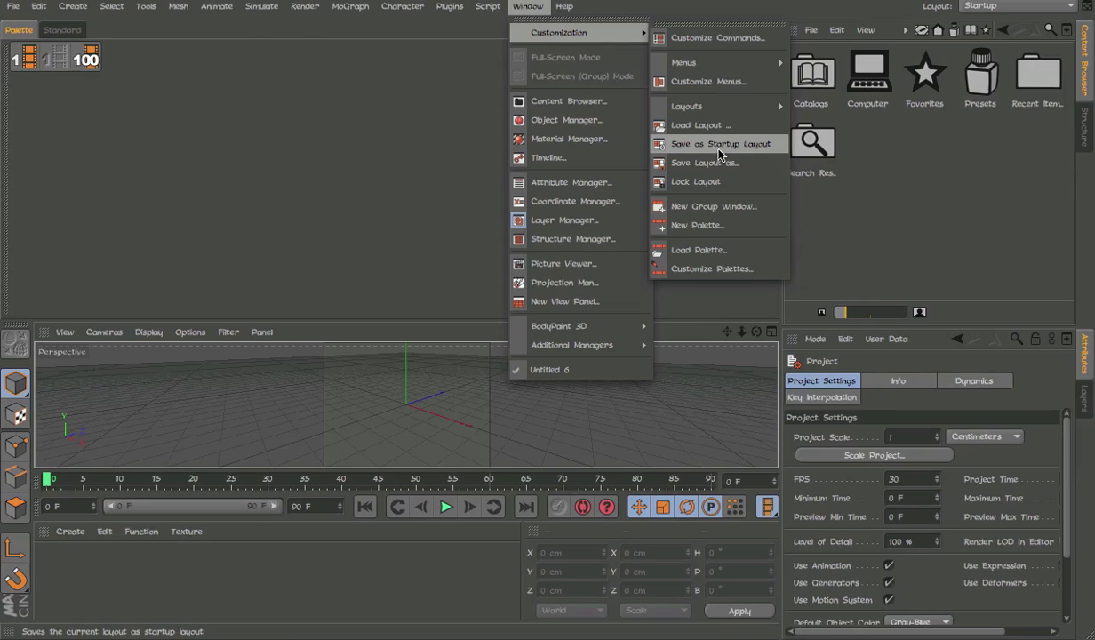
pyautogui.click(704, 163)
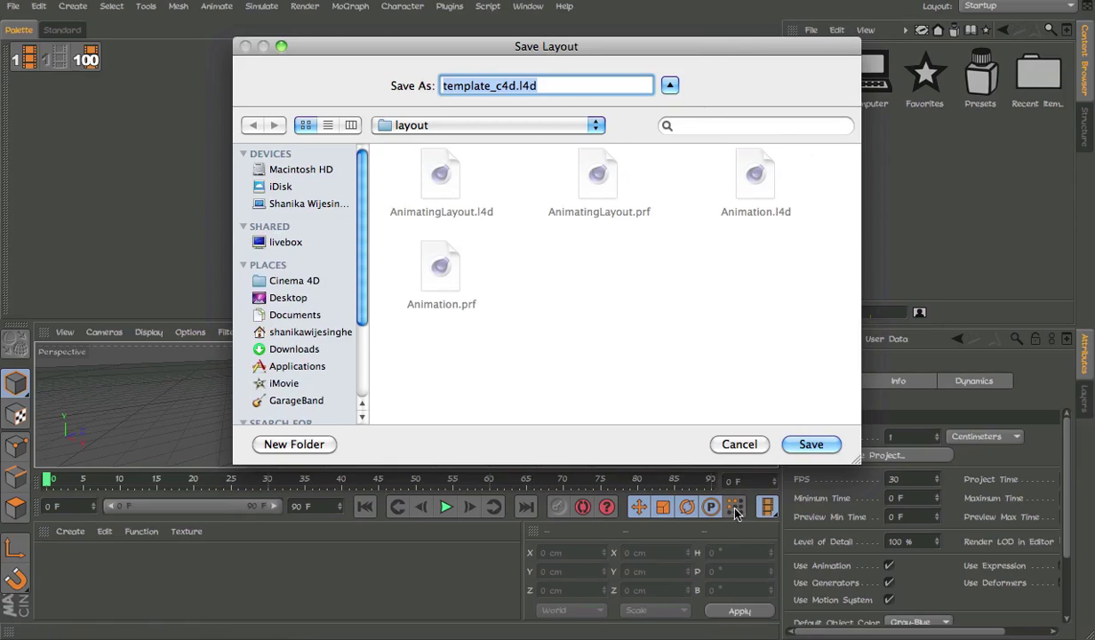
pyautogui.click(752, 445)
# Switch the interface to the Animation [User] layout.
pyautogui.click(994, 16)
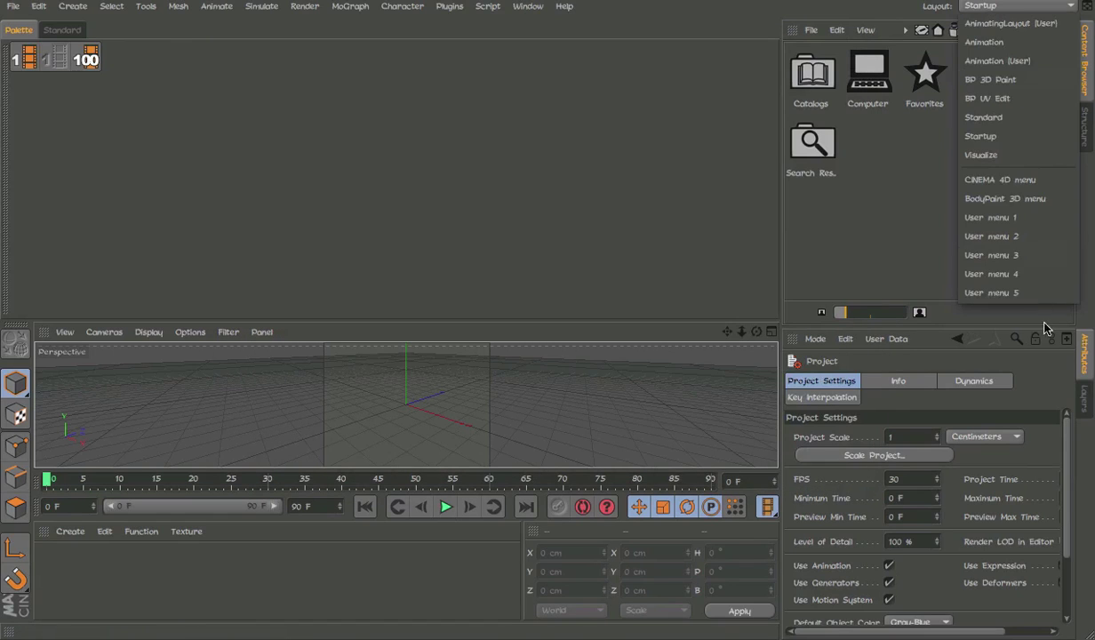
pyautogui.click(1000, 65)
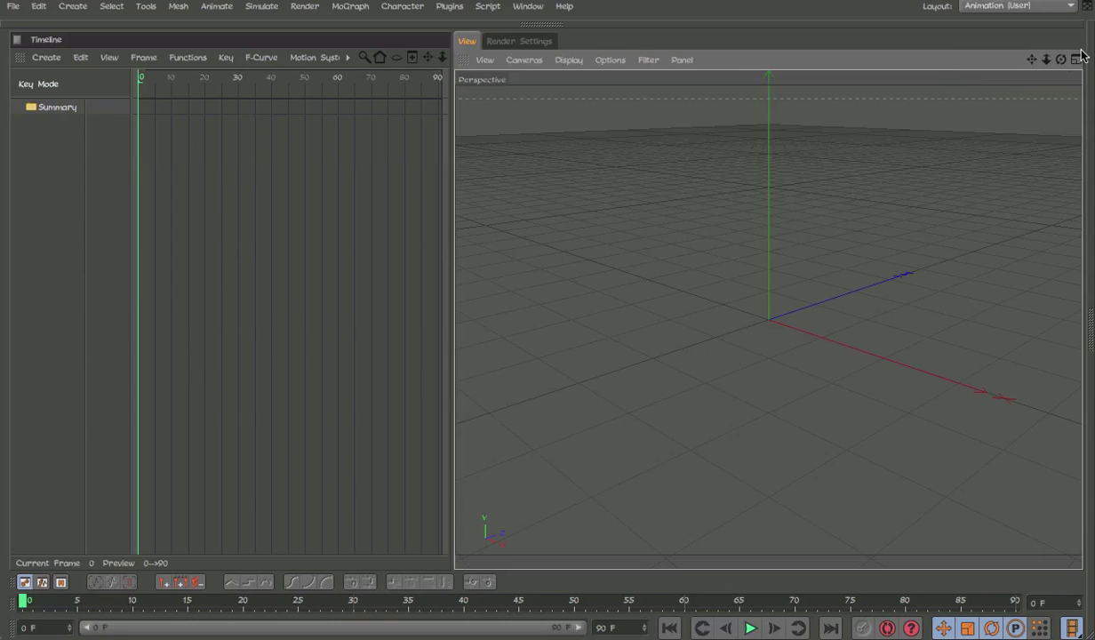
pyautogui.click(1037, 6)
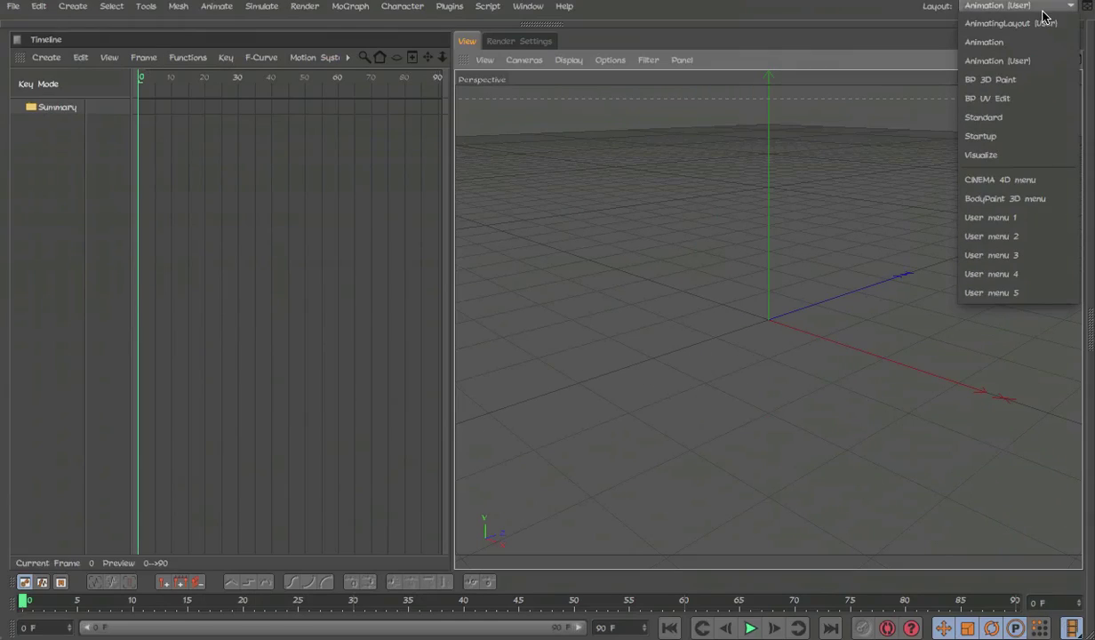
pyautogui.click(1043, 12)
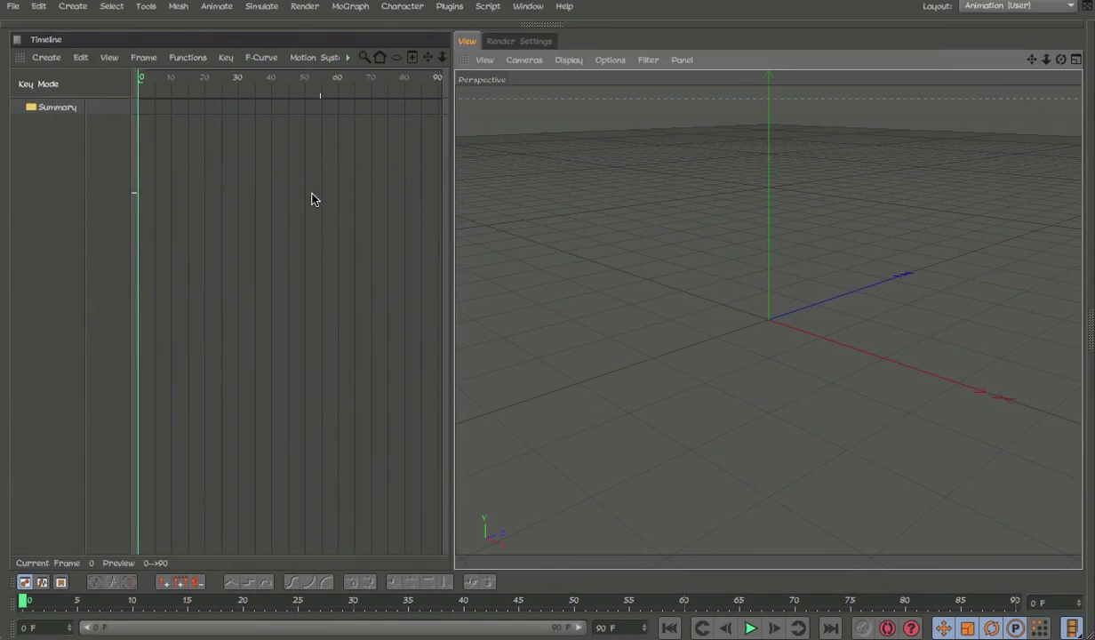
# Fold the Timeline manager so the perspective view fills its space.
pyautogui.click(284, 199)
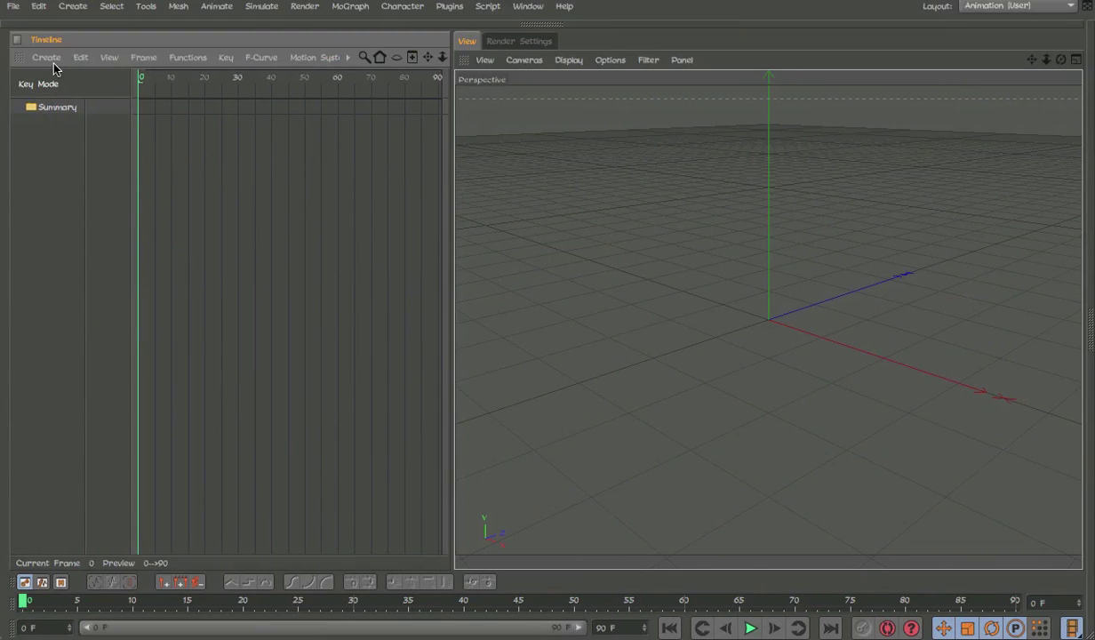
pyautogui.keyDown('ctrl'); pyautogui.click(19, 59); pyautogui.keyUp('ctrl')
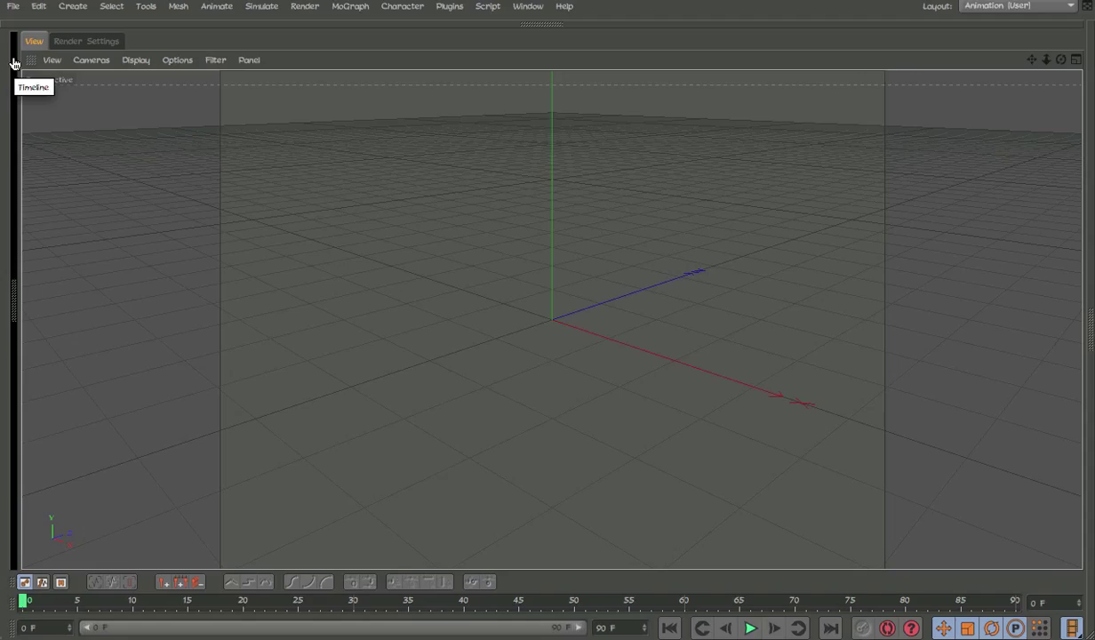
pyautogui.click(14, 63)
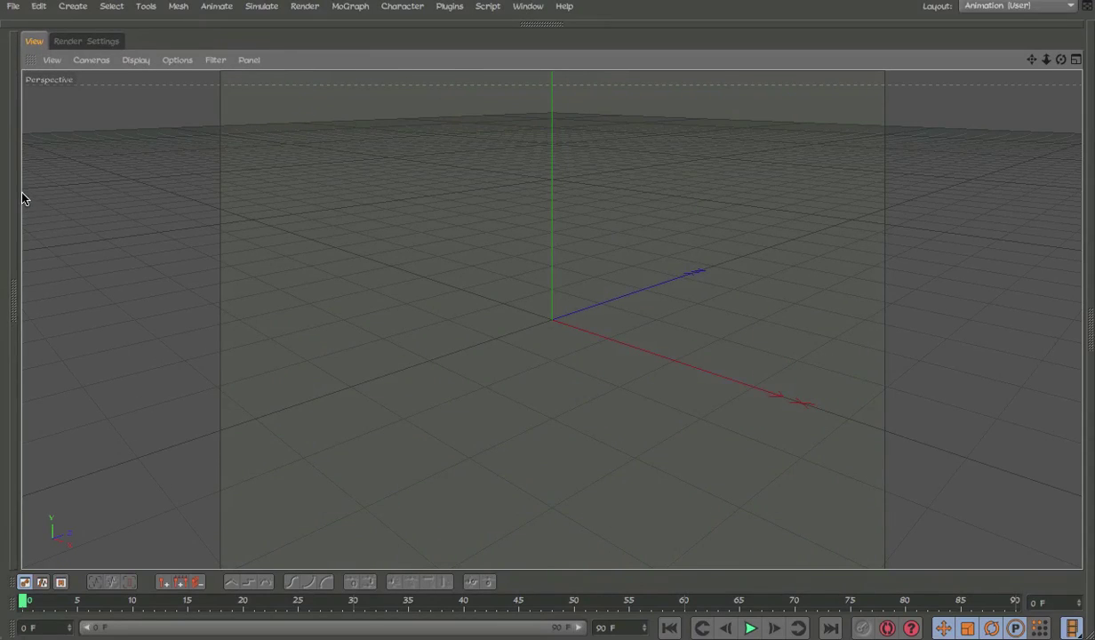
# Unfold the Timeline manager beside the perspective view and switch the interface back to the Startup layout.
pyautogui.click(13, 196)
pyautogui.keyDown('ctrl'); pyautogui.click(18, 57); pyautogui.keyUp('ctrl')
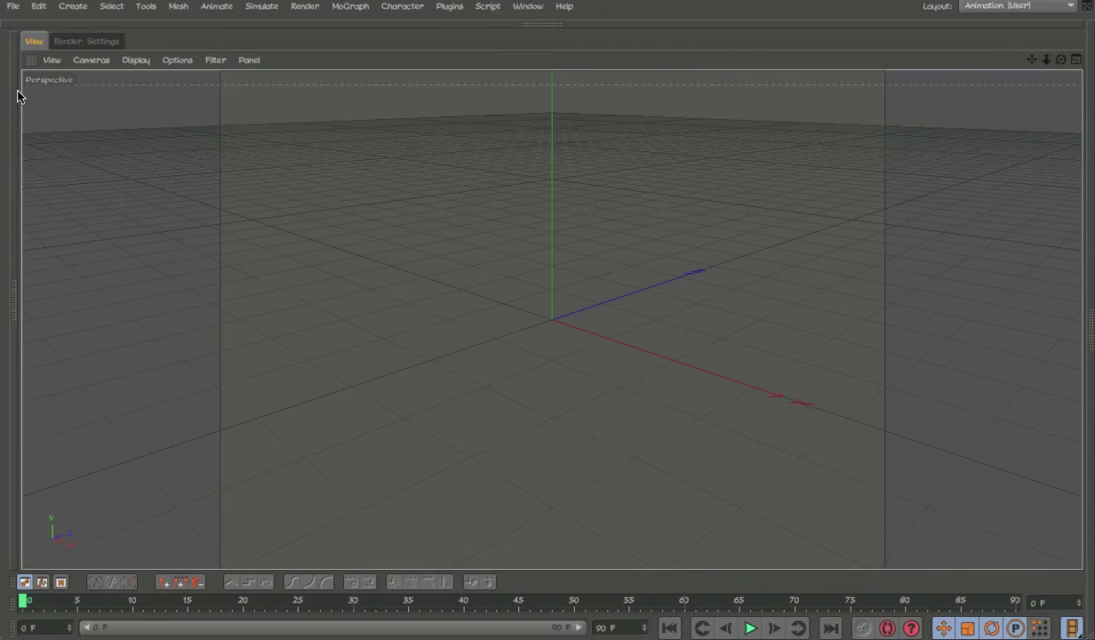
pyautogui.click(15, 96)
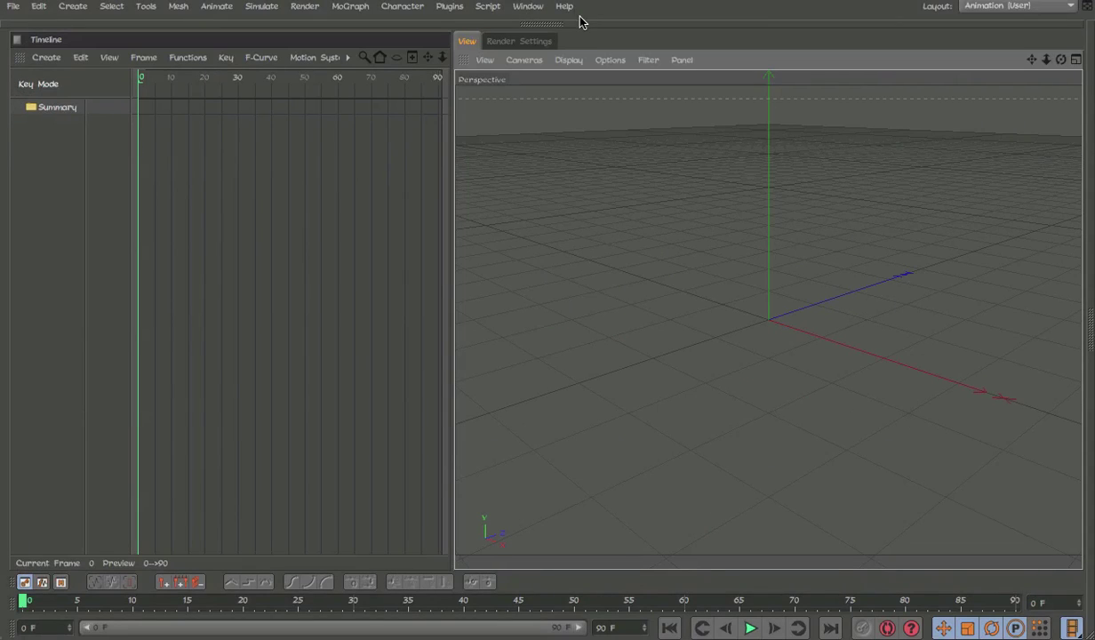
pyautogui.click(531, 41)
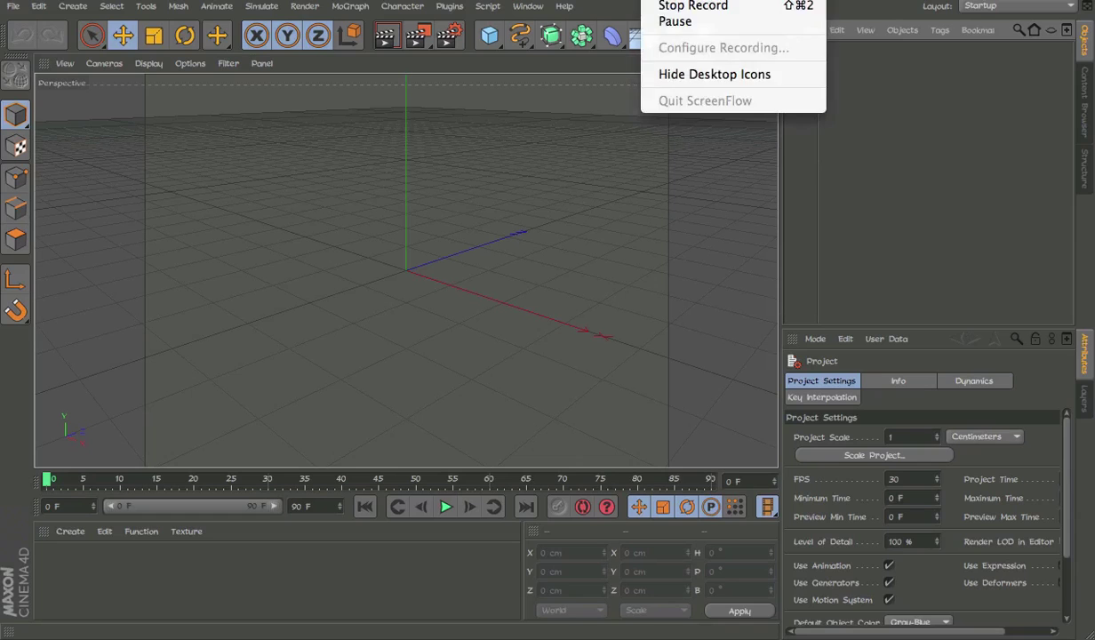
# Add a cube to the scene and open the configuration settings shared by all four viewports.
pyautogui.click(530, 6)
pyautogui.click(407, 7)
pyautogui.click(192, 65)
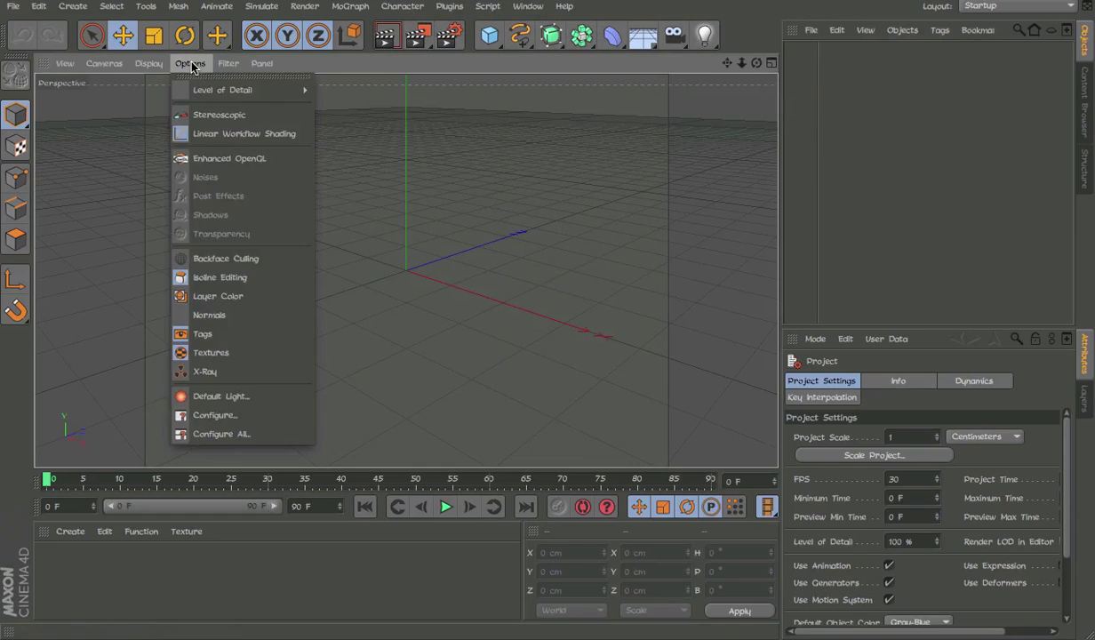
pyautogui.click(218, 434)
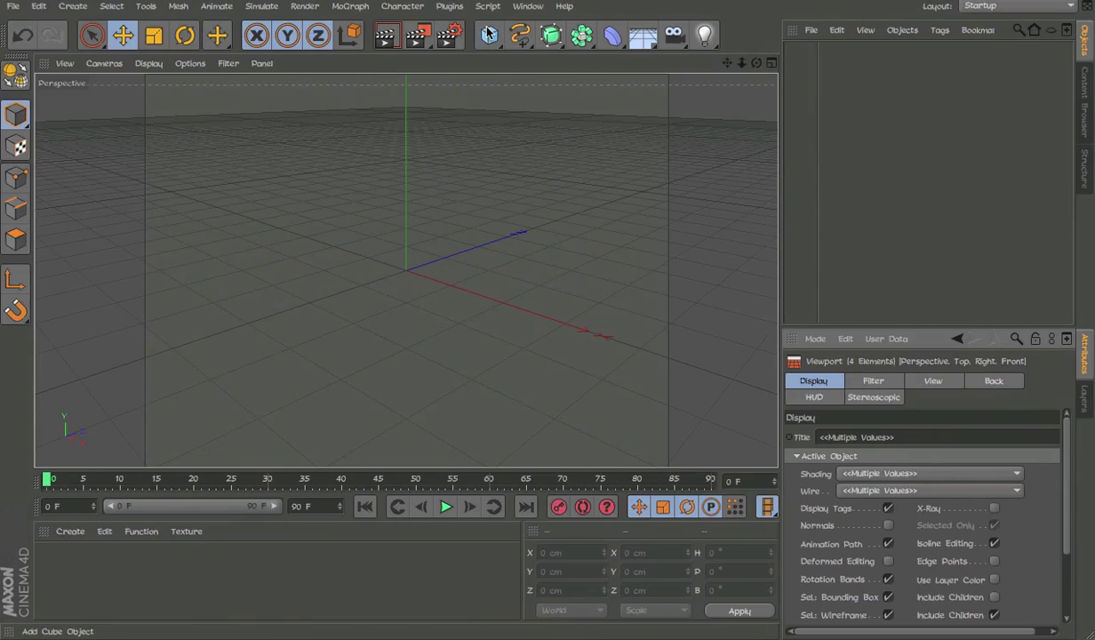
pyautogui.click(489, 35)
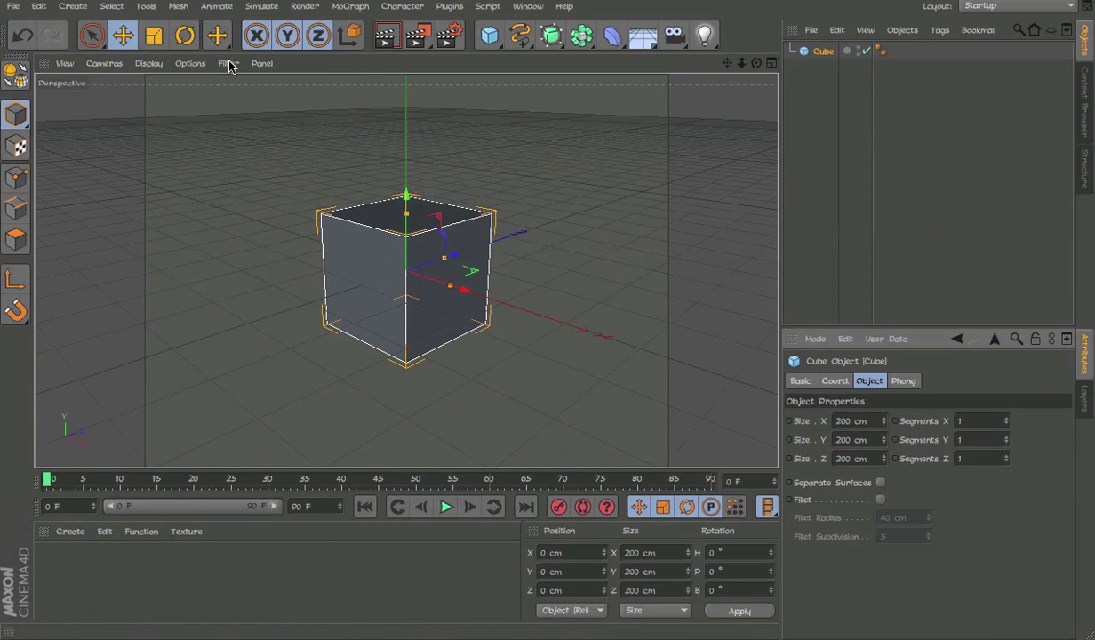
pyautogui.click(188, 64)
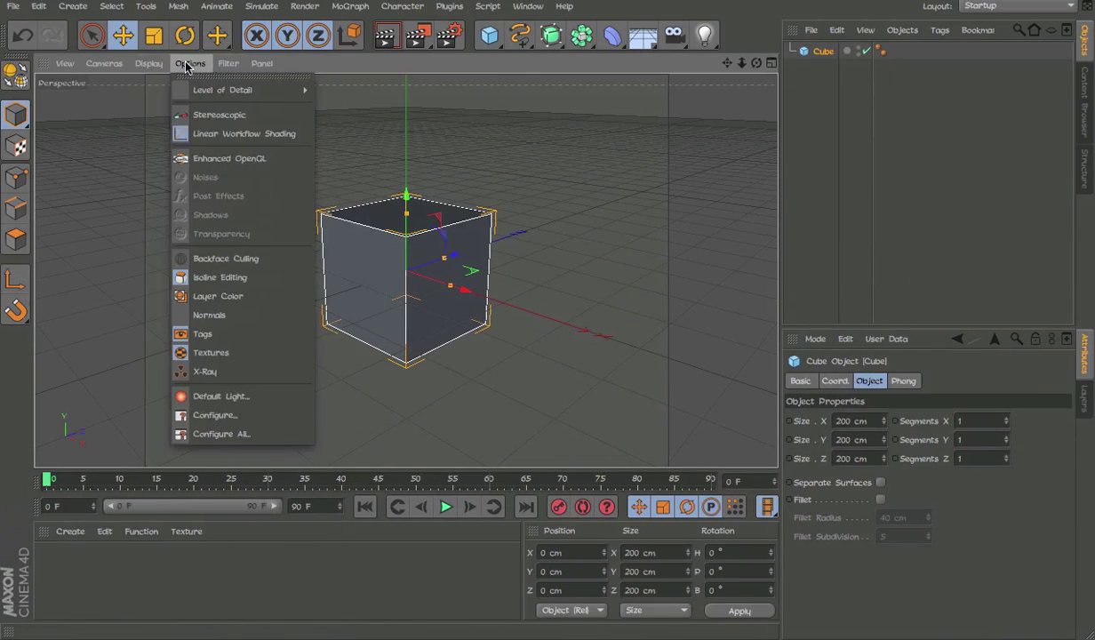
pyautogui.click(222, 434)
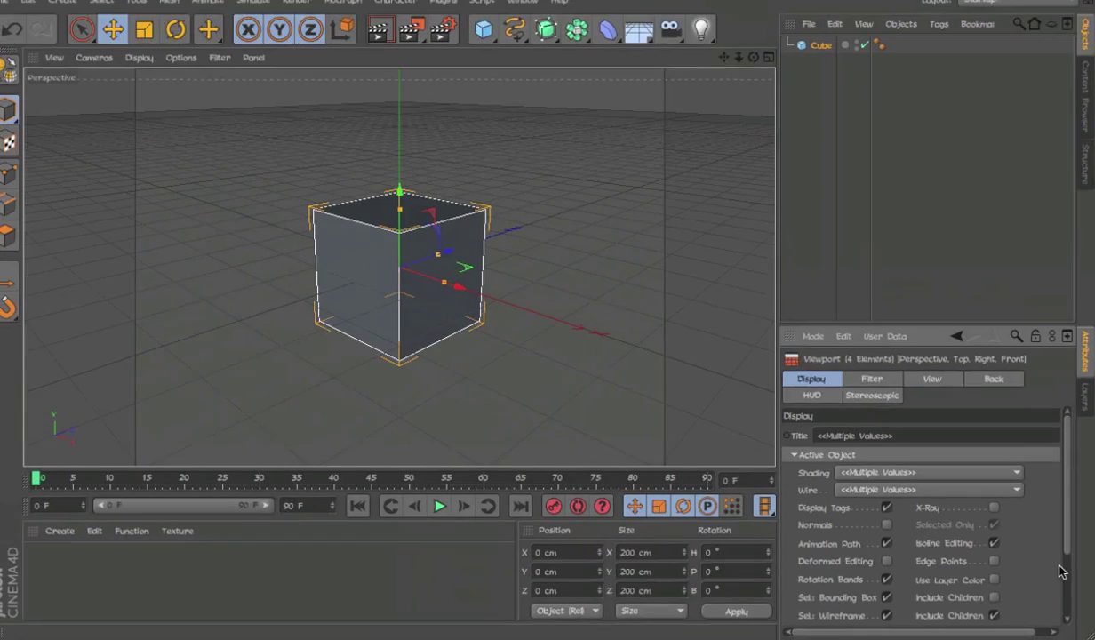
# Toggle the Grid display in the filter settings of all viewports.
pyautogui.click(771, 286)
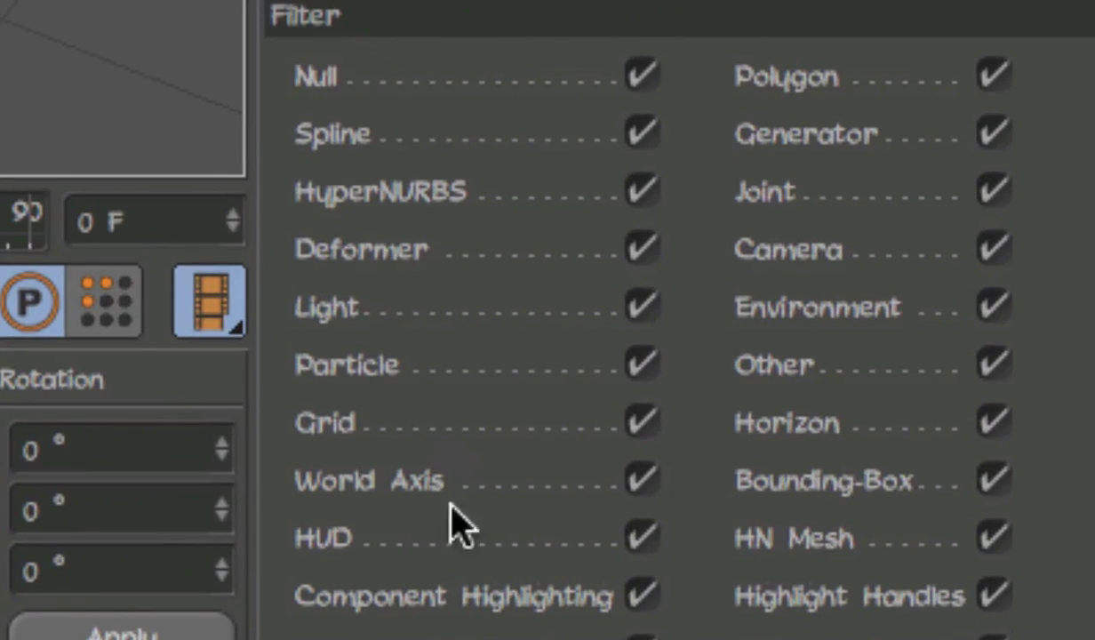
pyautogui.click(641, 421)
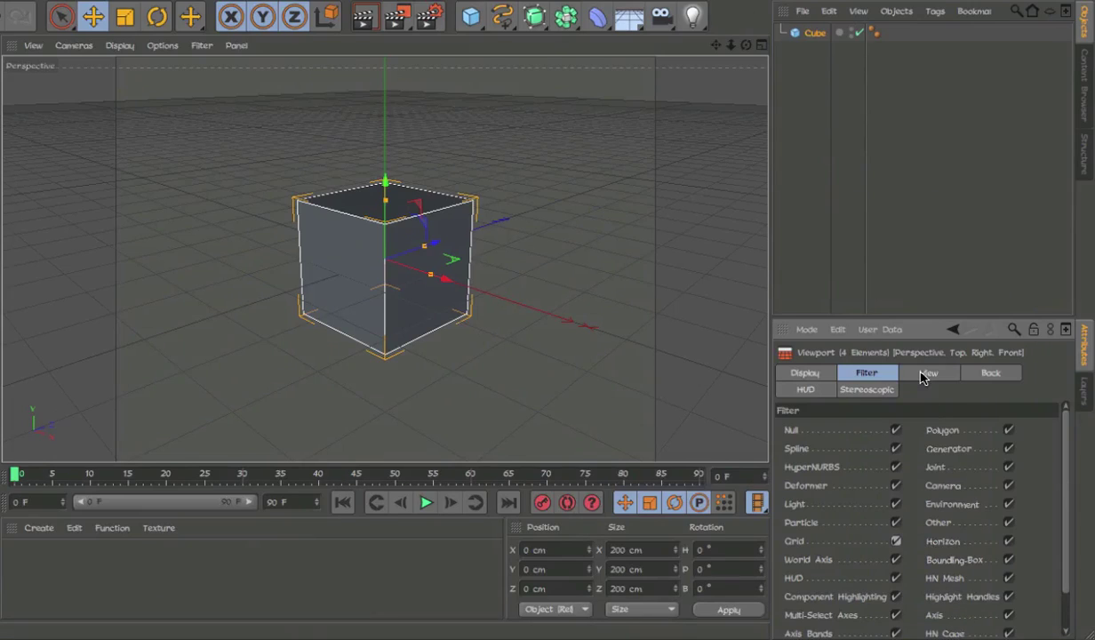
# Try a larger Axes Scale in the viewports' view settings, reset it to default and set it to 75 %.
pyautogui.click(924, 375)
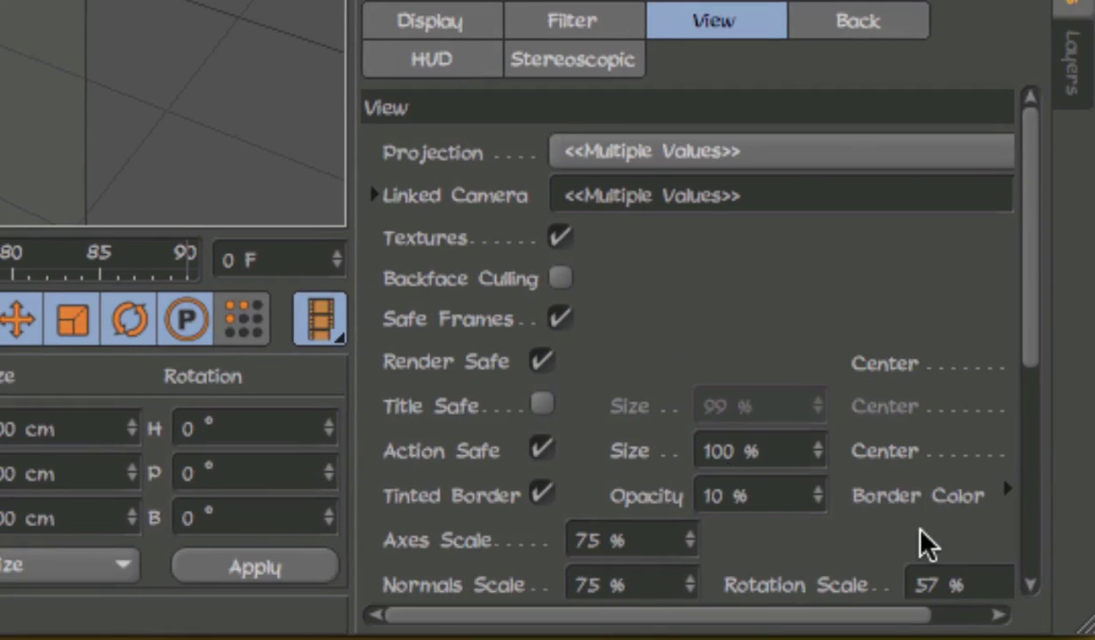
pyautogui.scroll(-5, 920, 529)
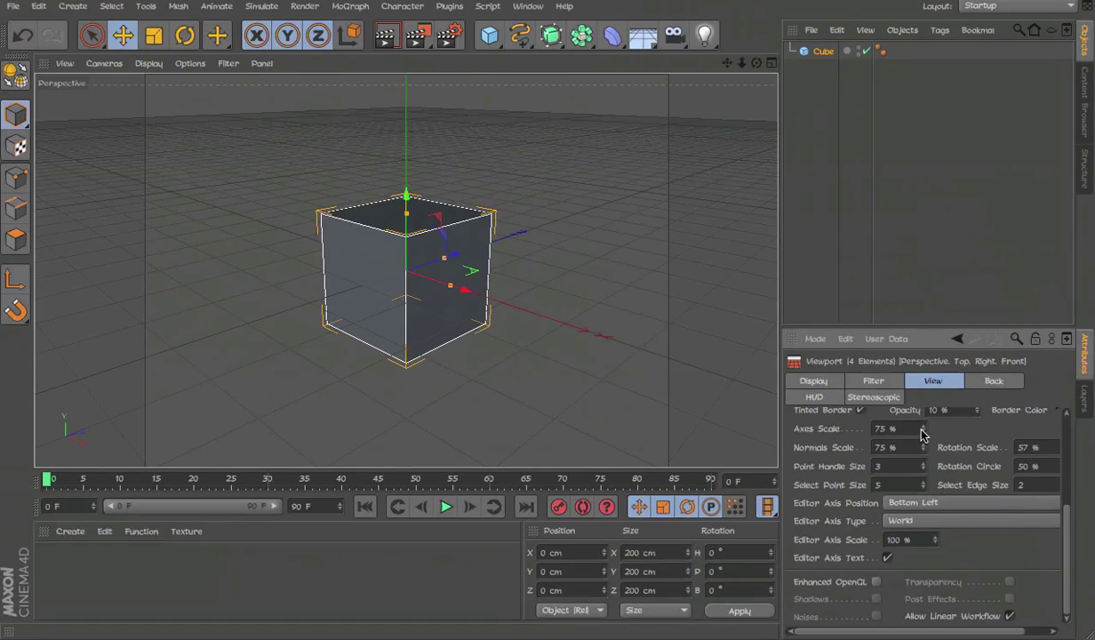
pyautogui.moveTo(923, 432)
pyautogui.mouseDown()
pyautogui.moveTo(899, 432)
pyautogui.moveTo(960, 429)
pyautogui.moveTo(920, 432)
pyautogui.mouseUp()
pyautogui.rightClick(836, 432)
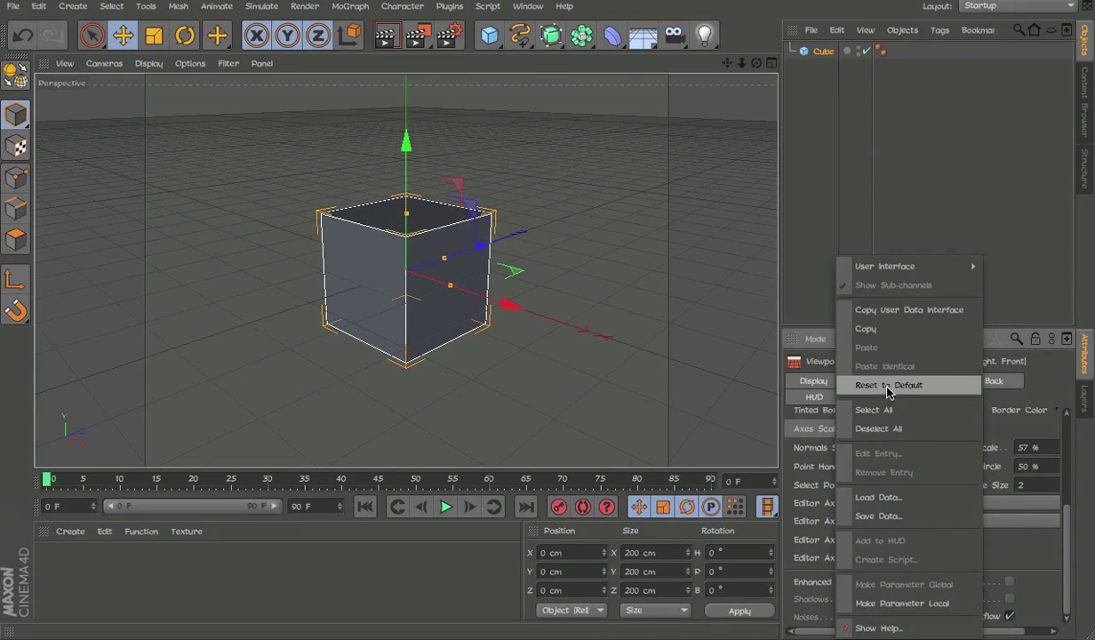
pyautogui.click(887, 385)
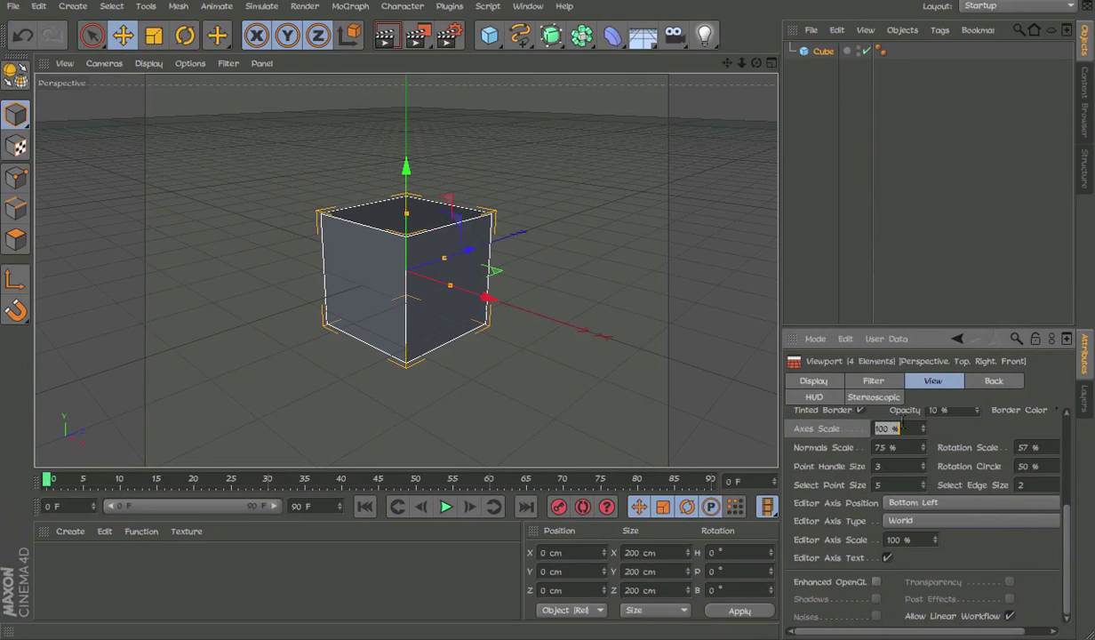
pyautogui.press('Return')
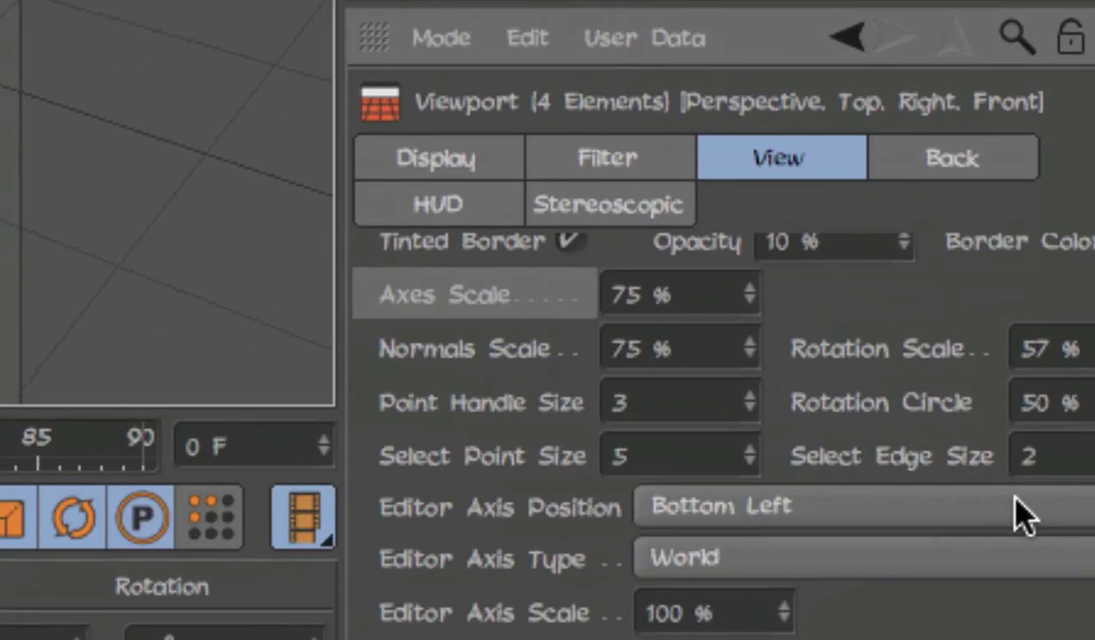
# Turn the Action Safe frame off and on again, and set its size to 82 %.
pyautogui.scroll(5, 822, 382)
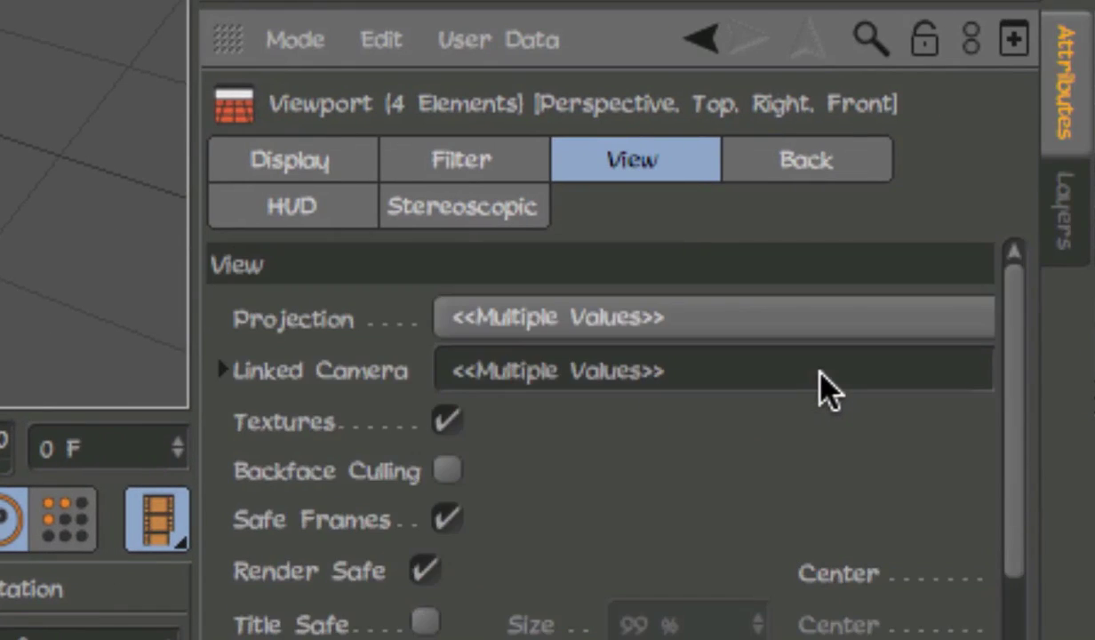
pyautogui.scroll(3, 822, 388)
pyautogui.scroll(-3, 338, 459)
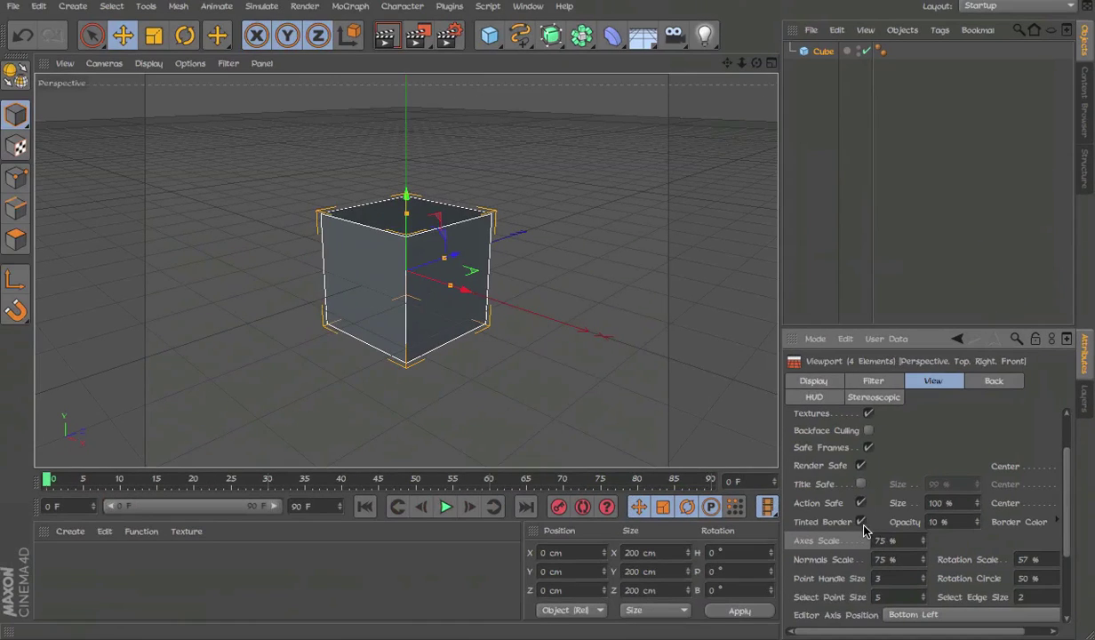
pyautogui.click(861, 503)
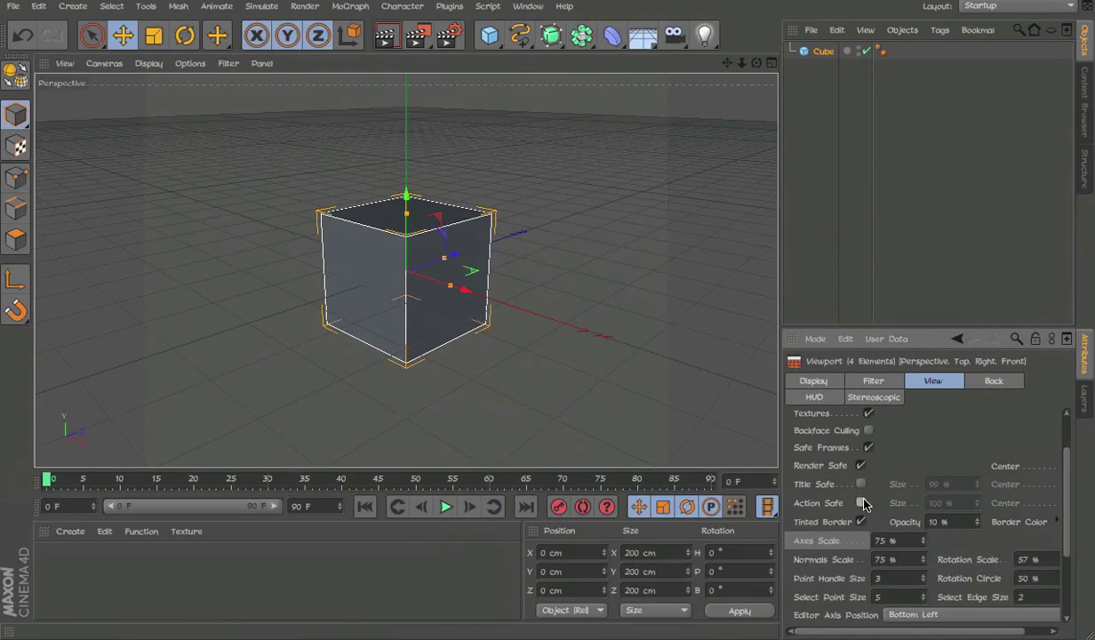
pyautogui.click(861, 503)
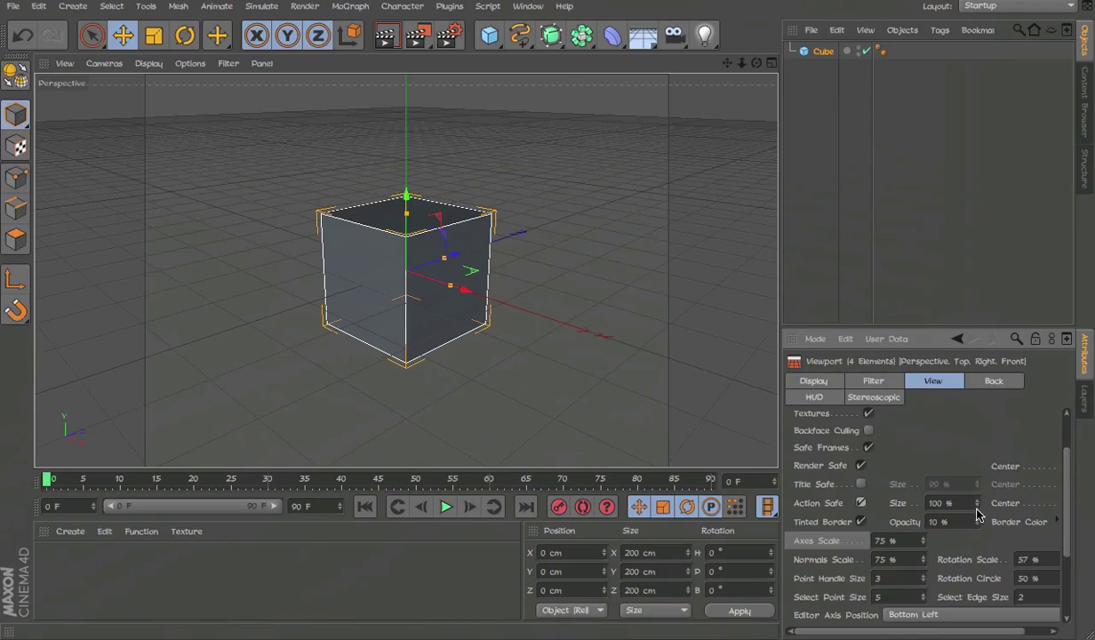
pyautogui.moveTo(977, 514)
pyautogui.mouseDown()
pyautogui.moveTo(940, 514)
pyautogui.moveTo(977, 520)
pyautogui.moveTo(977, 503)
pyautogui.moveTo(977, 512)
pyautogui.mouseUp()
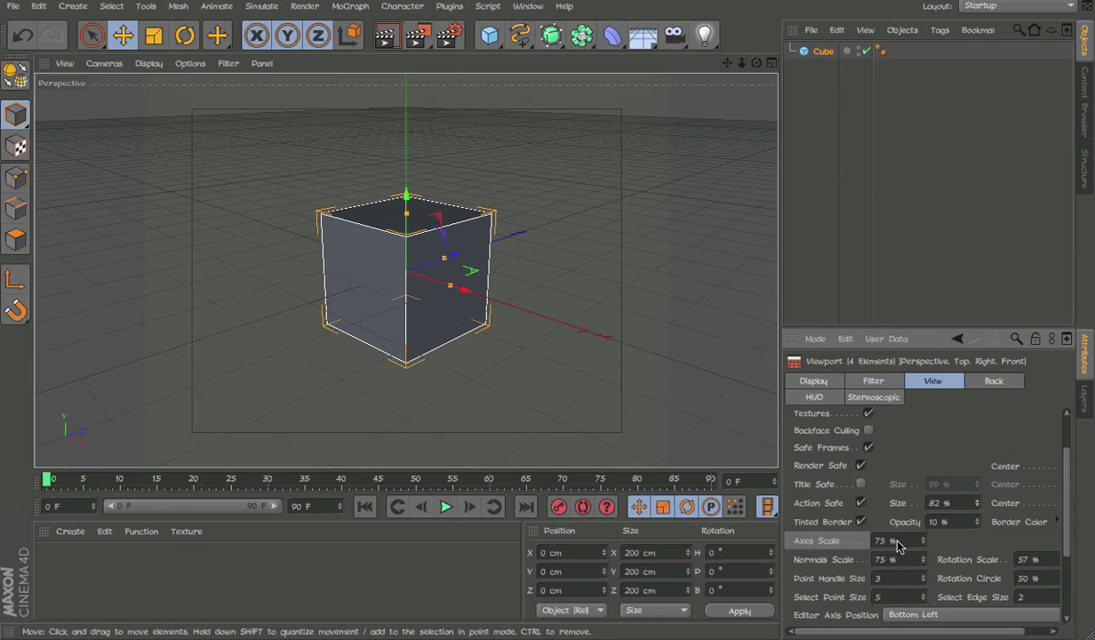
# Set the Title Safe size to 100 % with the frame temporarily enabled, and set the Action Safe size to 100 %.
pyautogui.click(861, 484)
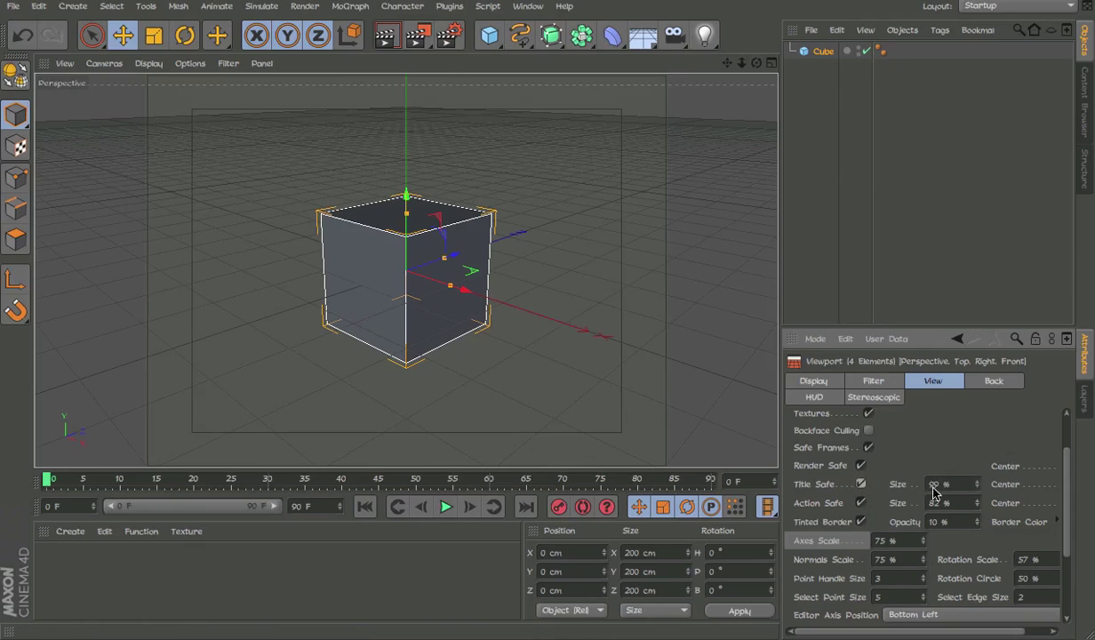
pyautogui.moveTo(976, 484)
pyautogui.mouseDown()
pyautogui.moveTo(976, 516)
pyautogui.moveTo(980, 480)
pyautogui.mouseUp()
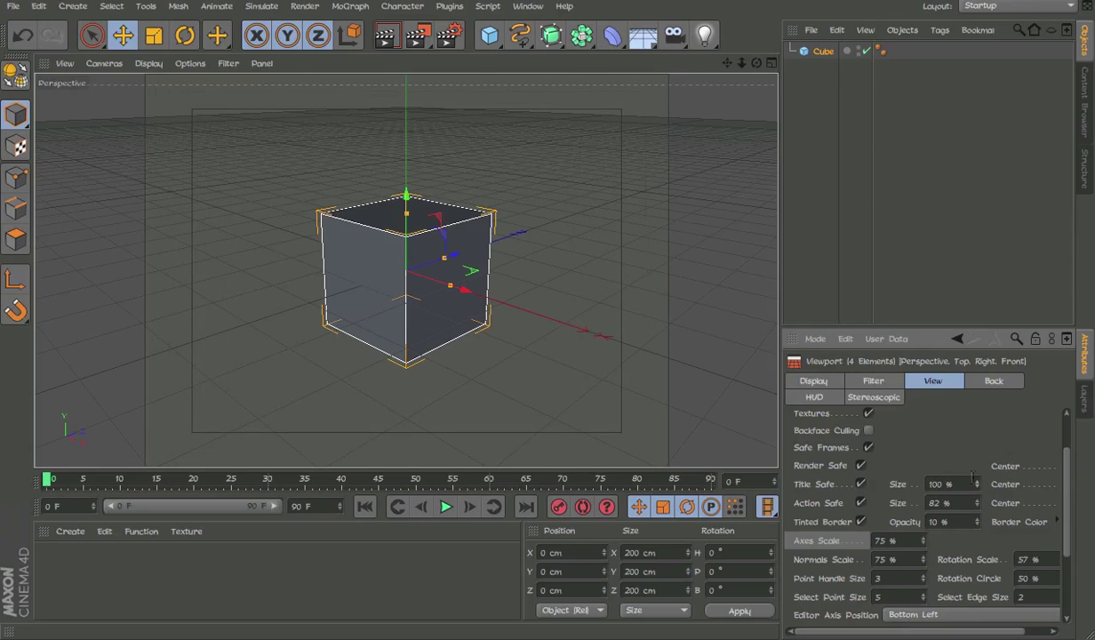
pyautogui.click(862, 485)
pyautogui.moveTo(975, 506); pyautogui.dragTo(975, 507)
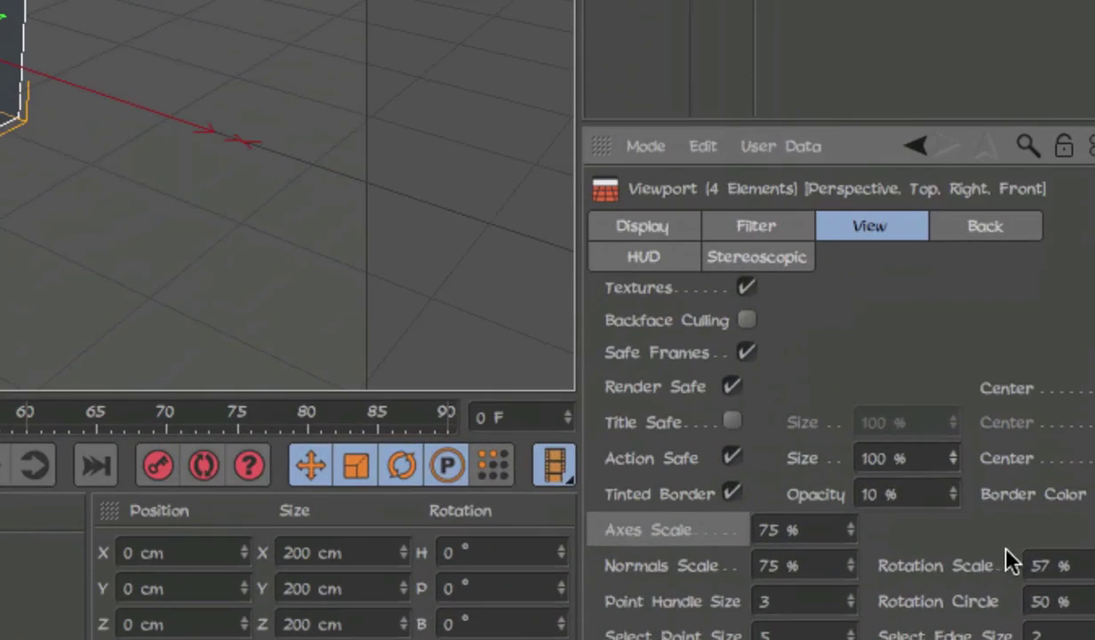
# Set the HUD background opacity to 61 % and reset it to its default value.
pyautogui.click(687, 253)
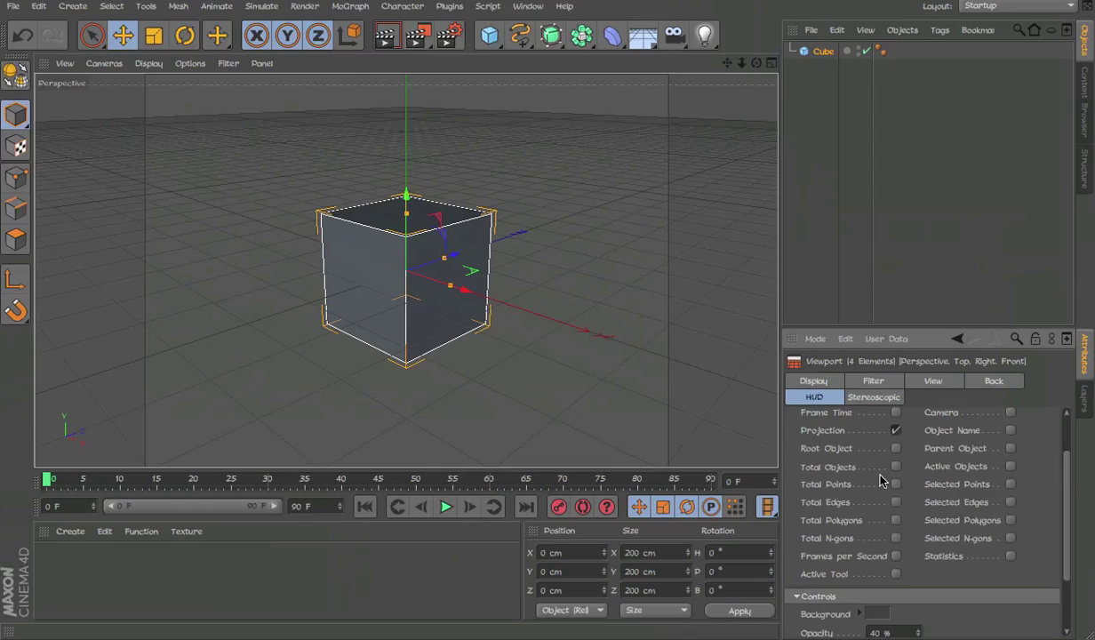
pyautogui.scroll(-2, 797, 429)
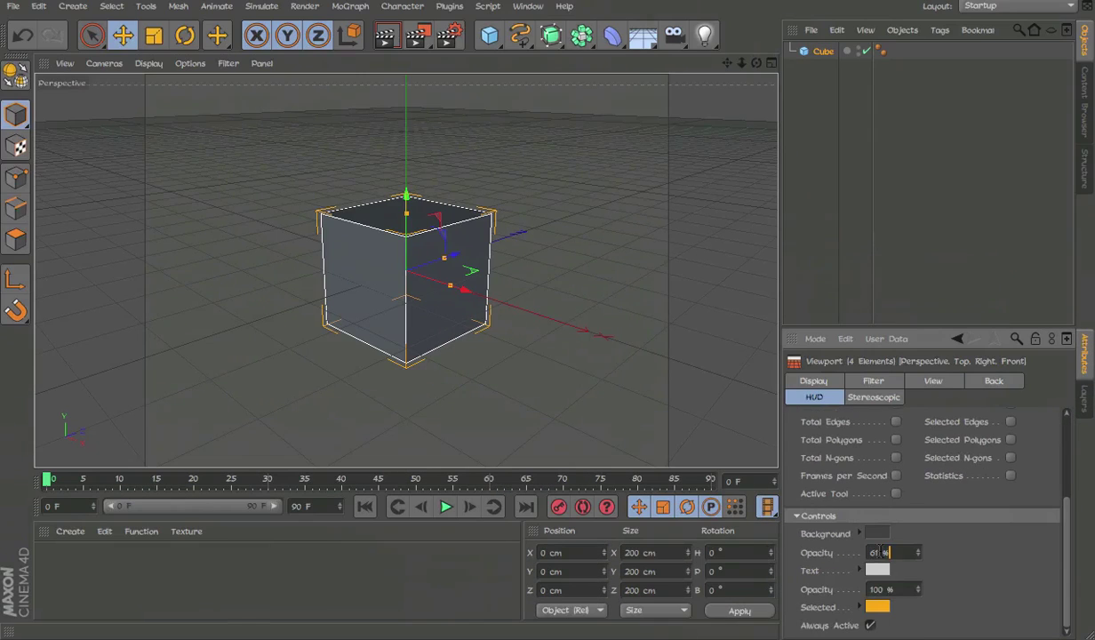
pyautogui.rightClick(827, 559)
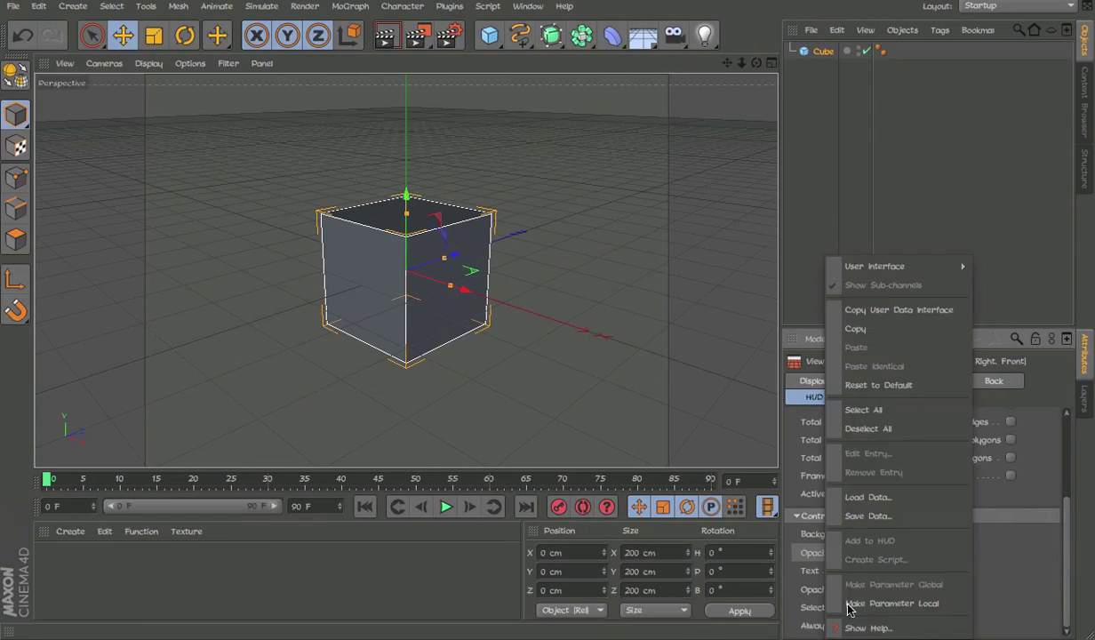
pyautogui.click(870, 384)
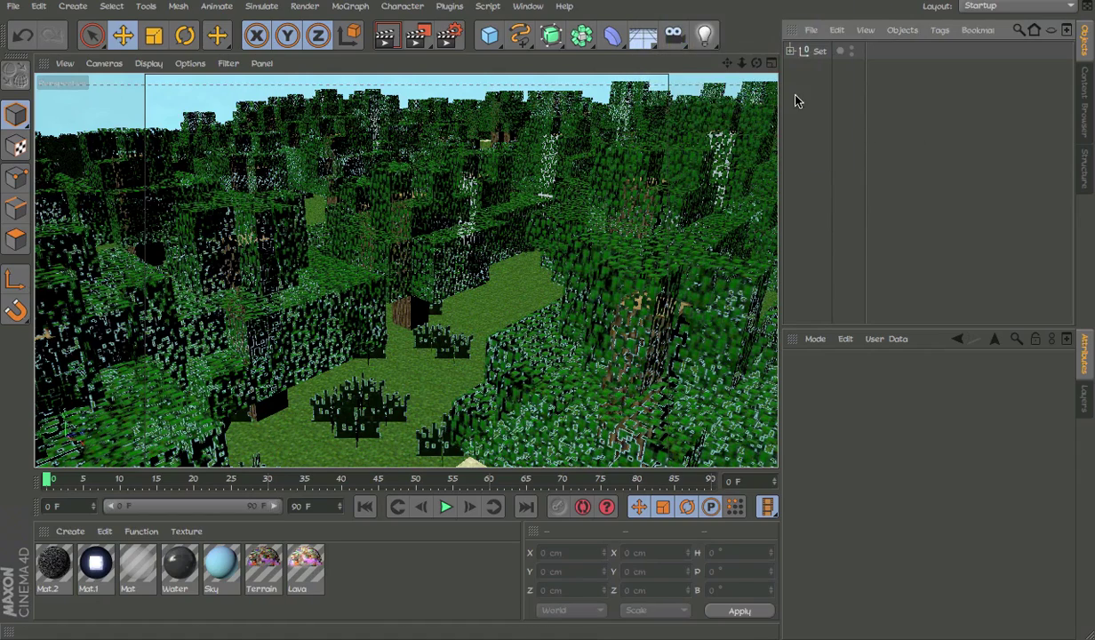
# Enable Enhanced OpenGL in the perspective view of the Minecraft forest scene.
pyautogui.moveTo(511, 244)
pyautogui.keyDown('alt'); pyautogui.mouseDown()
pyautogui.moveTo(532, 272)
pyautogui.moveTo(571, 259)
pyautogui.moveTo(541, 264)
pyautogui.mouseUp(); pyautogui.keyUp('alt')
pyautogui.moveTo(249, 390)
pyautogui.keyDown('alt'); pyautogui.mouseDown()
pyautogui.moveTo(362, 355)
pyautogui.moveTo(372, 363)
pyautogui.mouseUp(); pyautogui.keyUp('alt')
pyautogui.keyDown('alt'); pyautogui.moveTo(403, 235); pyautogui.dragTo(482, 196, button='right'); pyautogui.keyUp('alt')
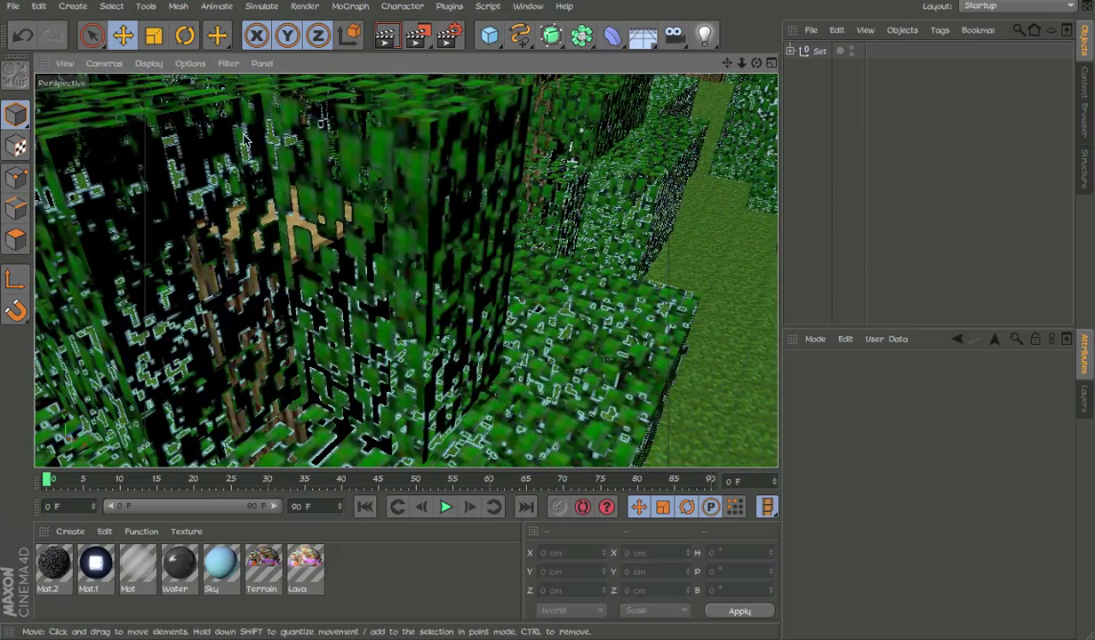
pyautogui.click(190, 63)
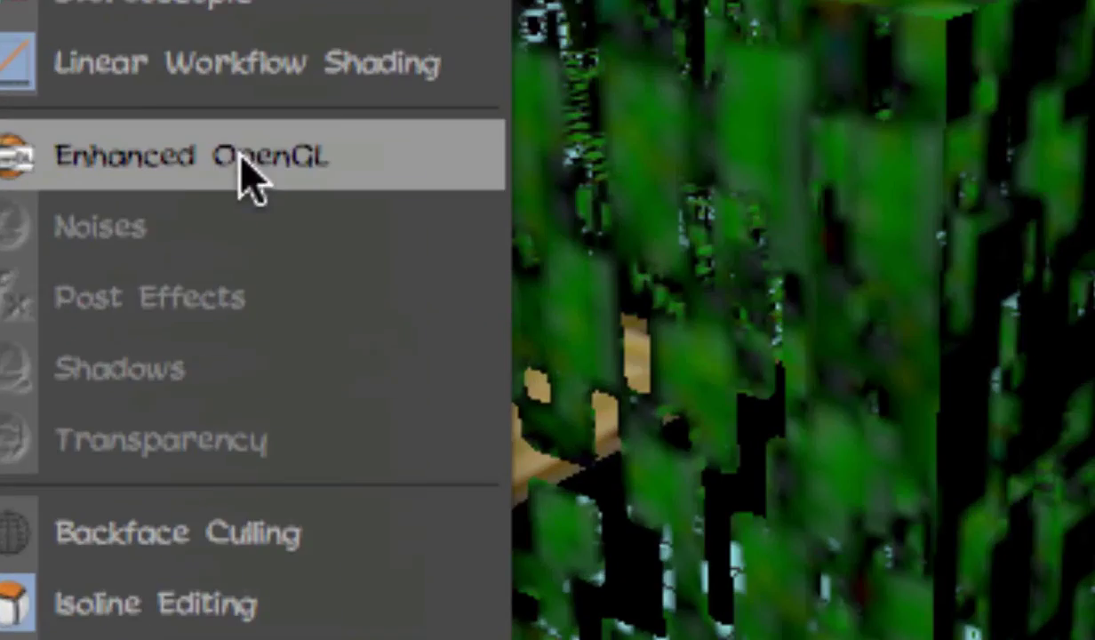
pyautogui.click(243, 160)
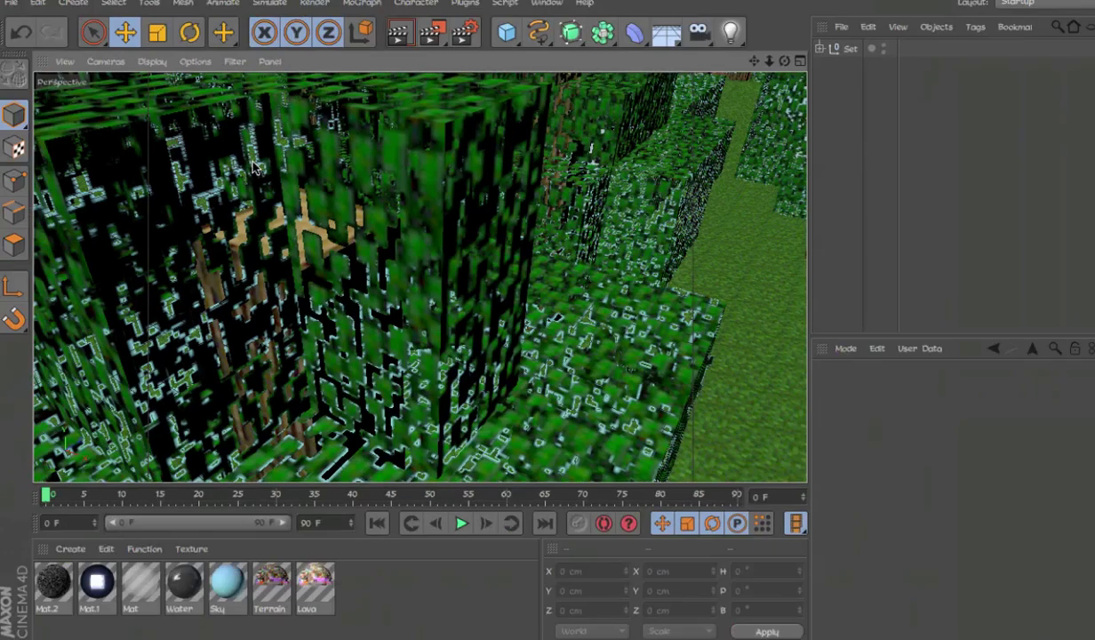
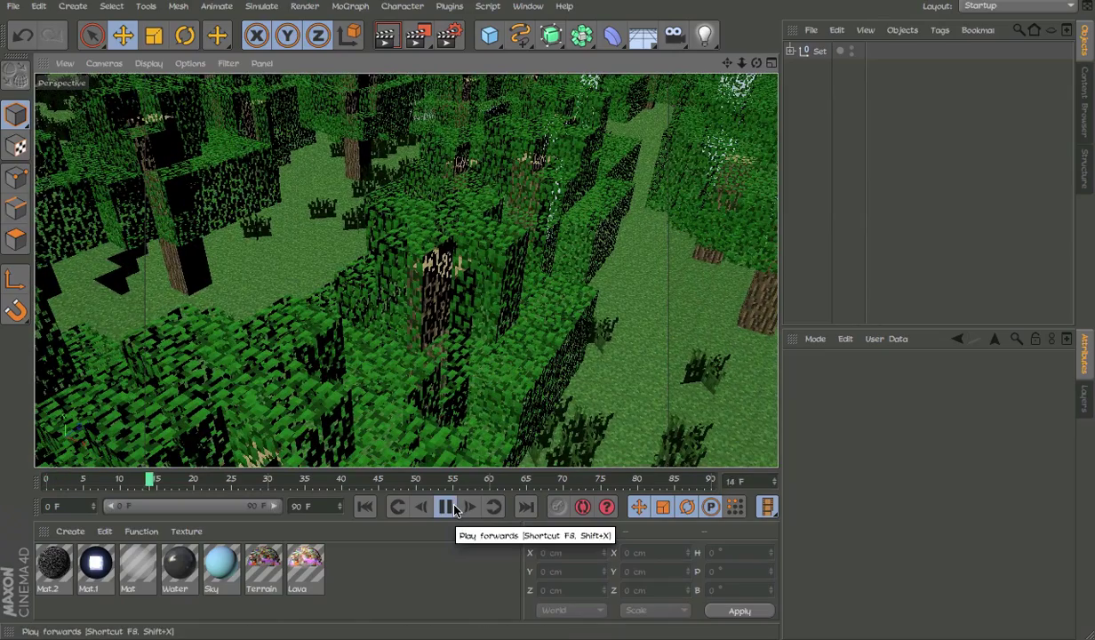
# Stop the animation playback and examine the forest's Enhanced OpenGL shading from other angles and distances.
pyautogui.click(454, 506)
pyautogui.keyDown('alt'); pyautogui.moveTo(489, 211); pyautogui.dragTo(405, 222, button='right'); pyautogui.keyUp('alt')
pyautogui.keyDown('alt'); pyautogui.moveTo(406, 344); pyautogui.dragTo(447, 316); pyautogui.keyUp('alt')
pyautogui.keyDown('alt'); pyautogui.moveTo(467, 330); pyautogui.dragTo(405, 377, button='right'); pyautogui.keyUp('alt')
pyautogui.keyDown('alt'); pyautogui.moveTo(418, 373); pyautogui.dragTo(549, 347); pyautogui.keyUp('alt')
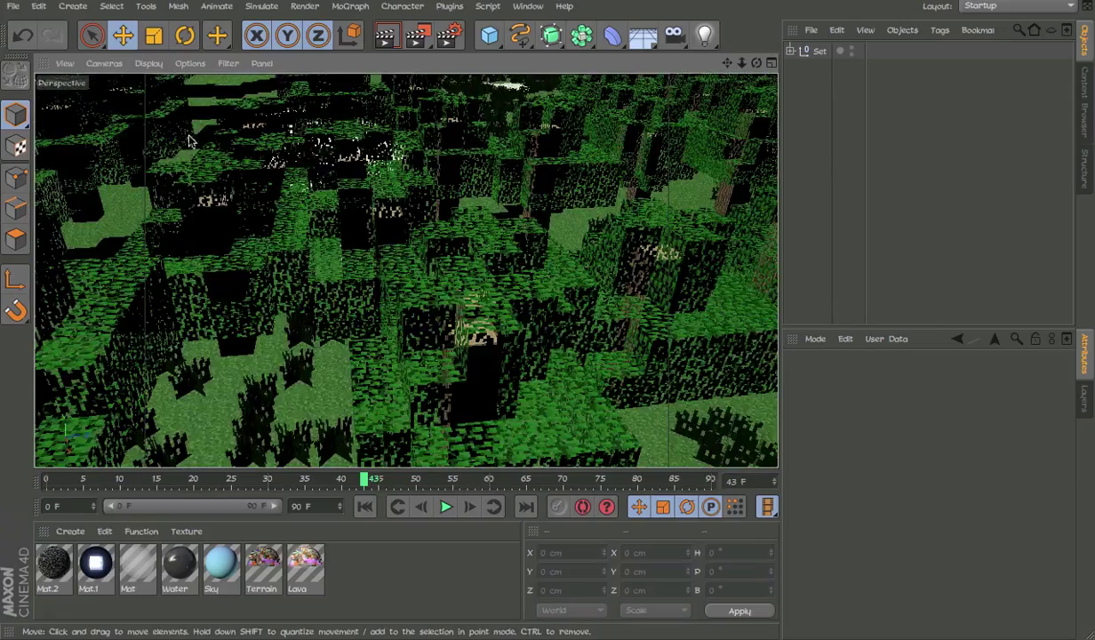
# Enable Shadows in the perspective view of the Minecraft forest and examine them from another angle and distance.
pyautogui.click(190, 63)
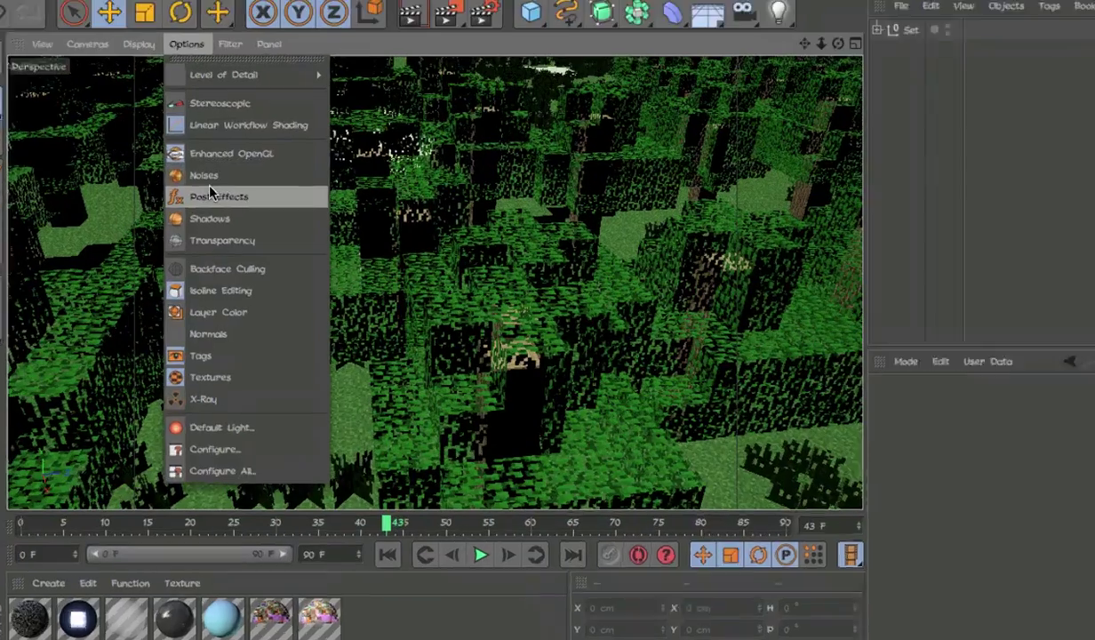
pyautogui.moveTo(228, 64)
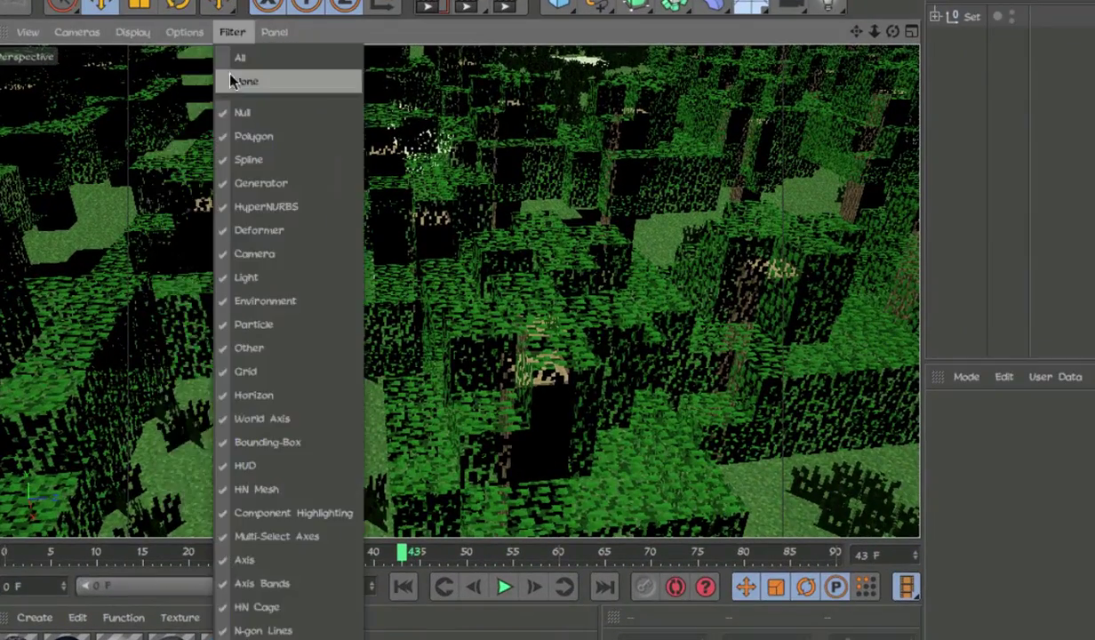
pyautogui.moveTo(184, 32)
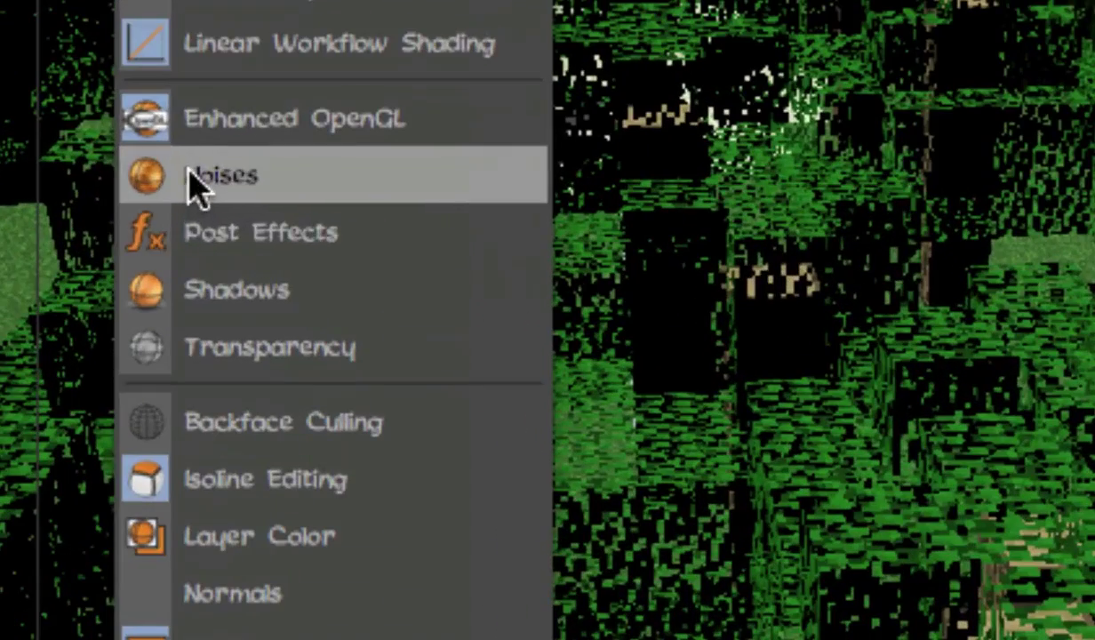
pyautogui.click(260, 280)
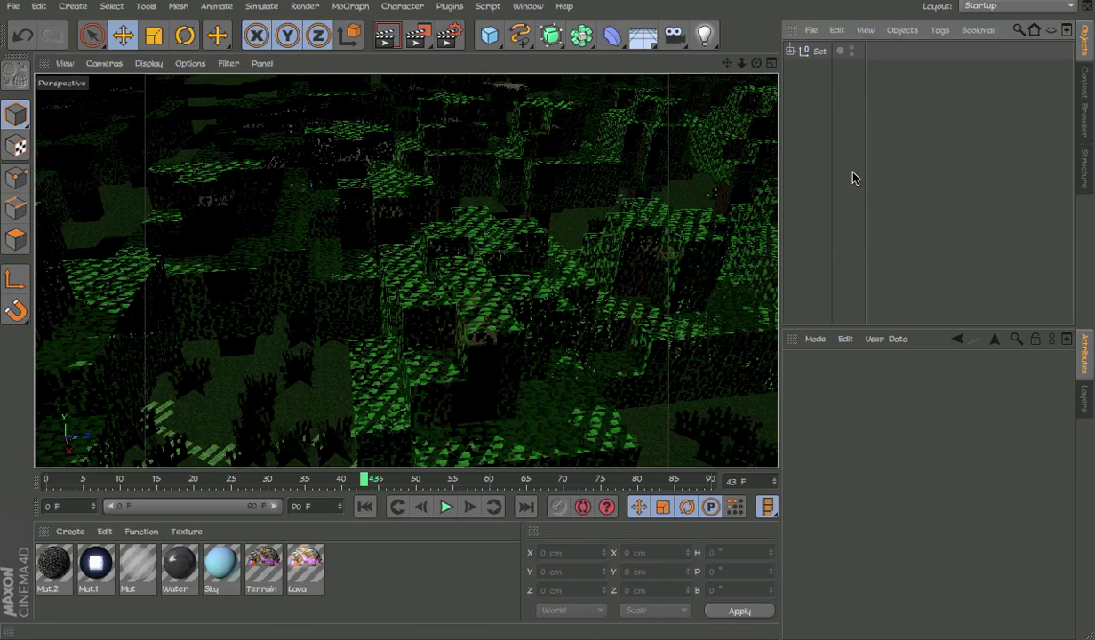
pyautogui.keyDown('alt'); pyautogui.moveTo(508, 299); pyautogui.dragTo(659, 356); pyautogui.keyUp('alt')
pyautogui.keyDown('alt'); pyautogui.moveTo(659, 343); pyautogui.dragTo(430, 326, button='right'); pyautogui.keyUp('alt')
pyautogui.keyDown('alt'); pyautogui.moveTo(457, 333); pyautogui.dragTo(469, 225); pyautogui.keyUp('alt')
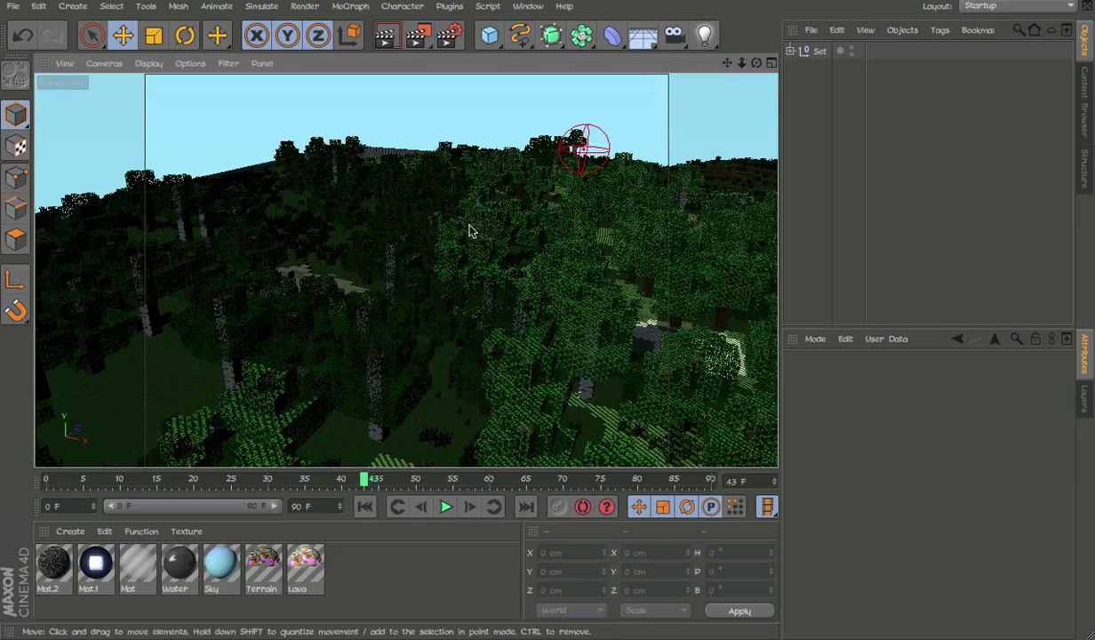
# Run the forest animation, stop playback, and inspect the shadows over the trees and clearing more closely.
pyautogui.moveTo(347, 479); pyautogui.dragTo(46, 481)
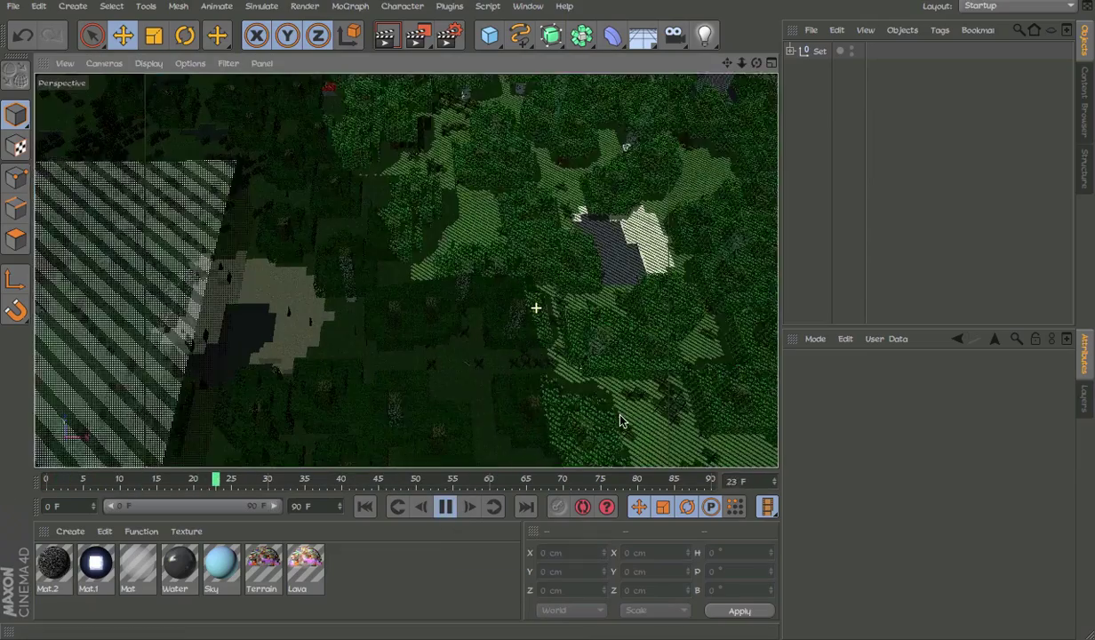
pyautogui.click(445, 505)
pyautogui.keyDown('alt'); pyautogui.moveTo(503, 311); pyautogui.dragTo(622, 267, button='right'); pyautogui.keyUp('alt')
pyautogui.keyDown('alt'); pyautogui.moveTo(622, 267); pyautogui.dragTo(586, 372, button='middle'); pyautogui.keyUp('alt')
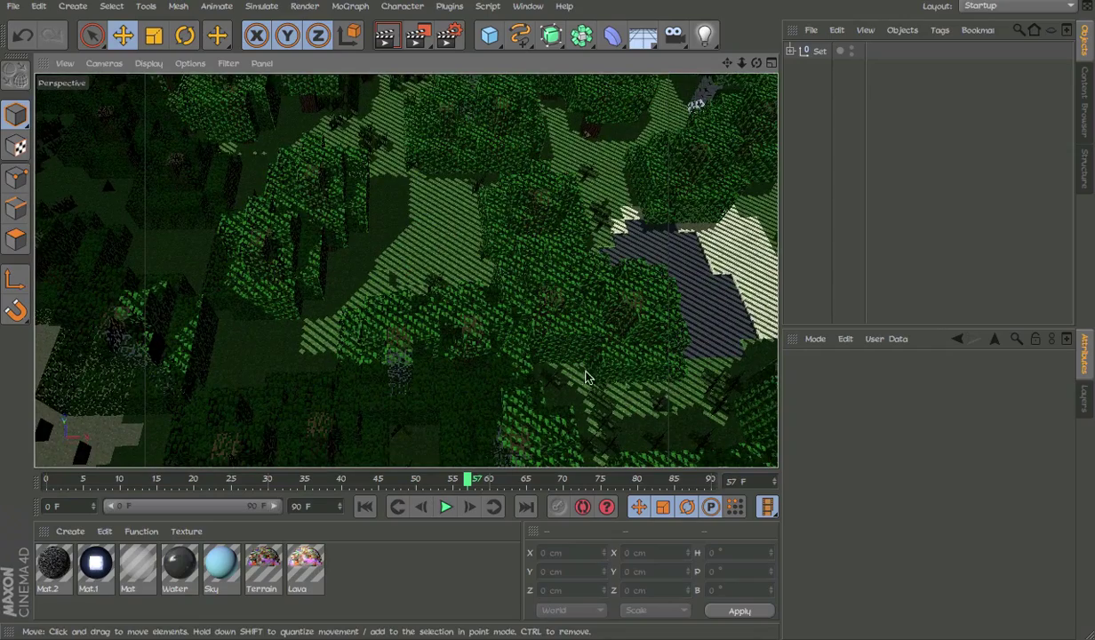
# Turn off Shadows and Enhanced OpenGL in the forest's perspective view.
pyautogui.click(184, 63)
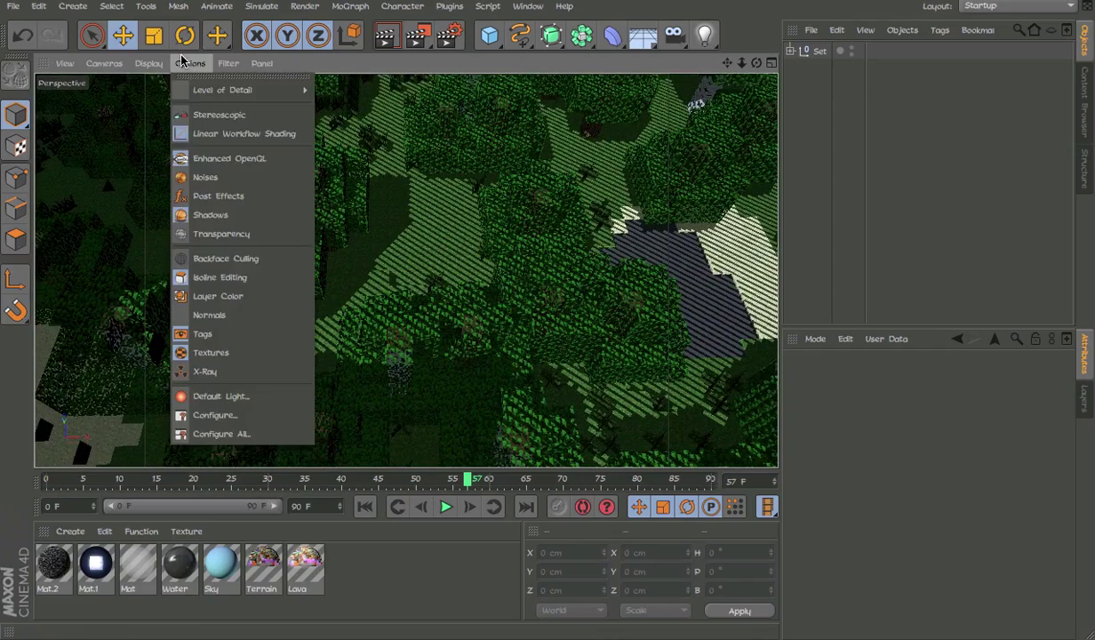
pyautogui.click(208, 214)
pyautogui.click(189, 62)
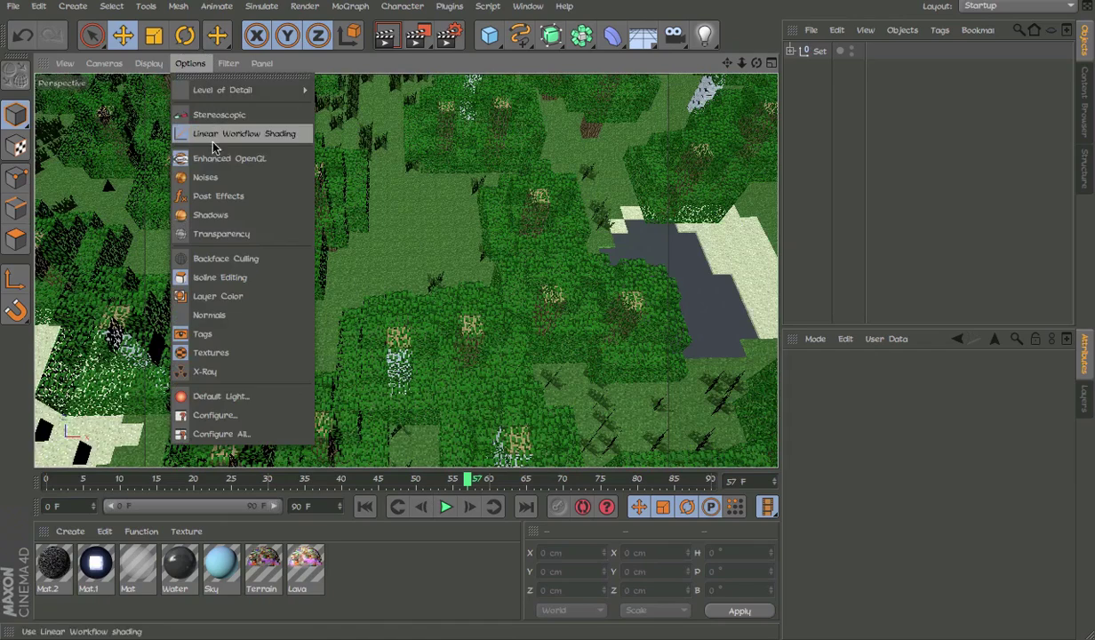
pyautogui.click(213, 138)
# Add a Display tag to the Set object and activate its Enhanced OpenGL override.
pyautogui.rightClick(810, 53)
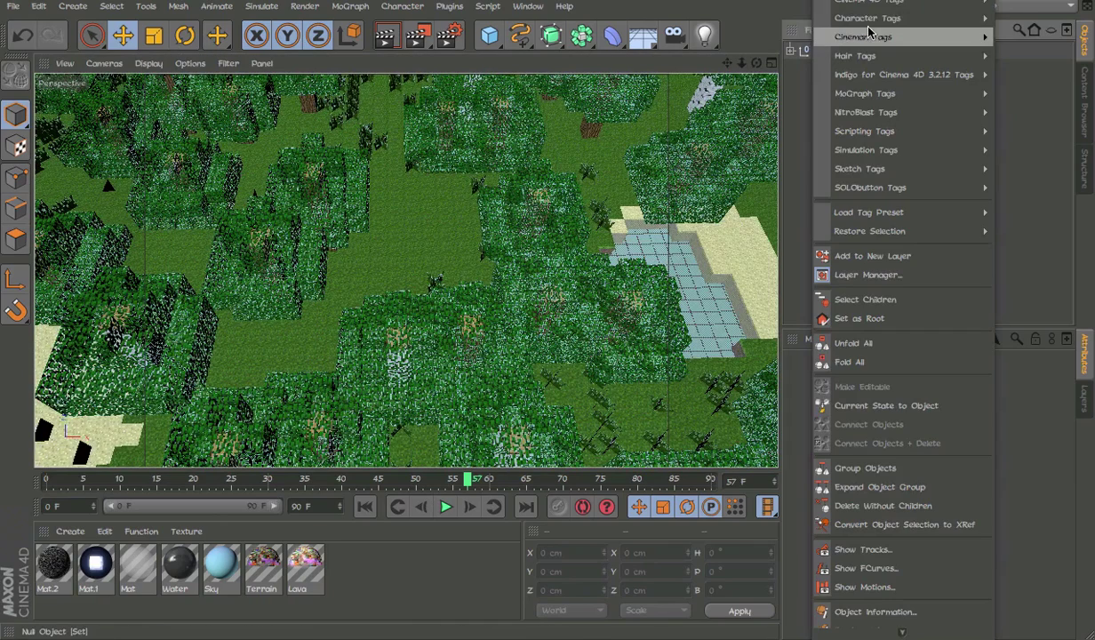
pyautogui.moveTo(872, 18)
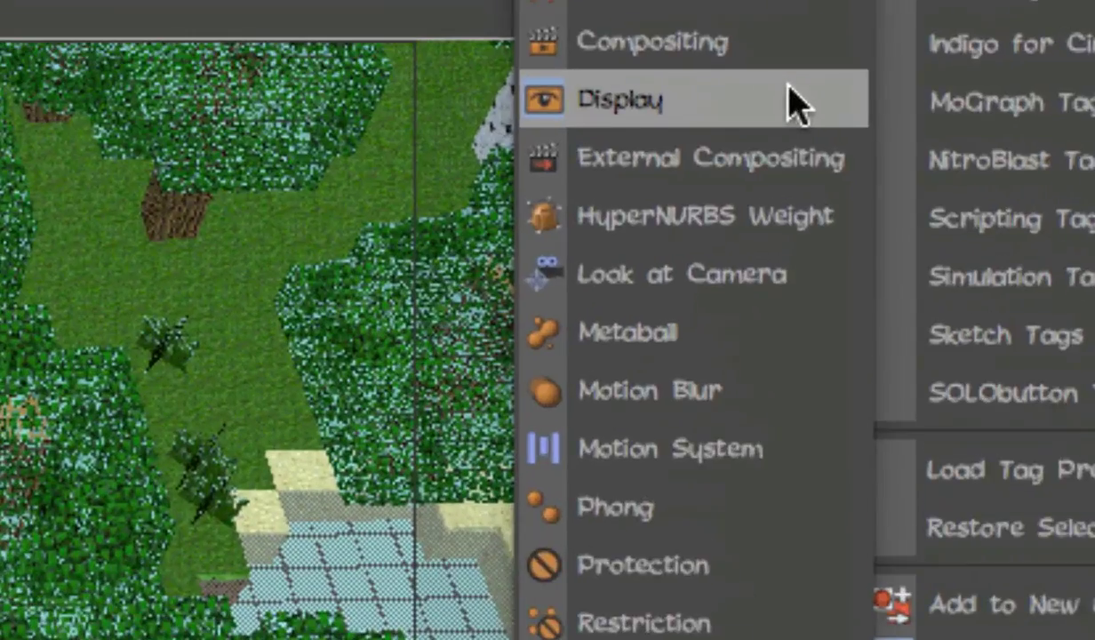
pyautogui.click(794, 103)
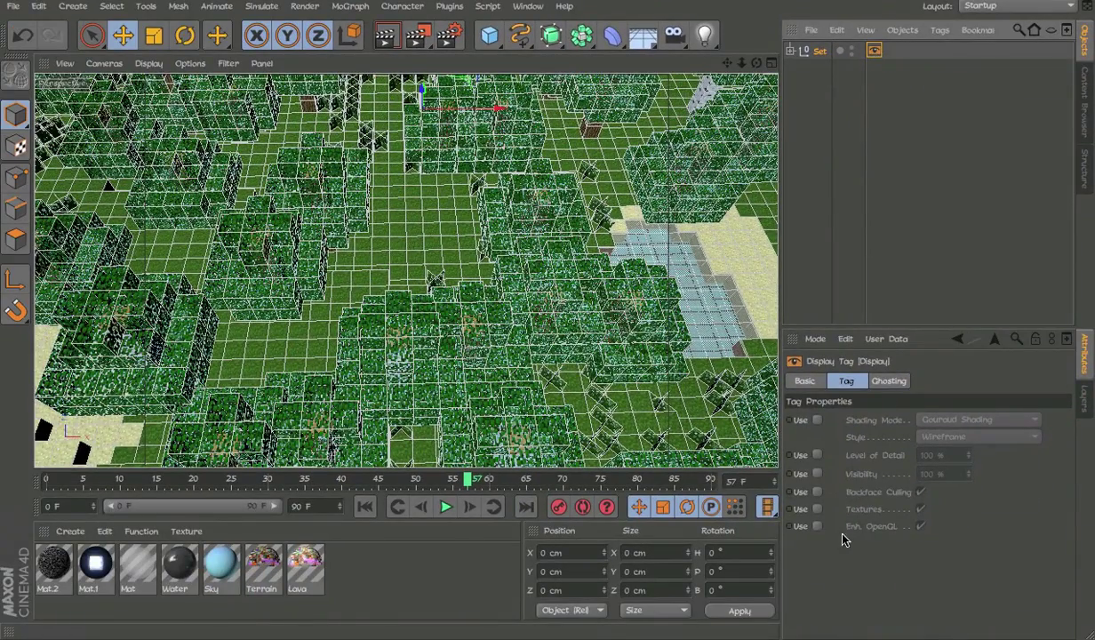
pyautogui.click(817, 526)
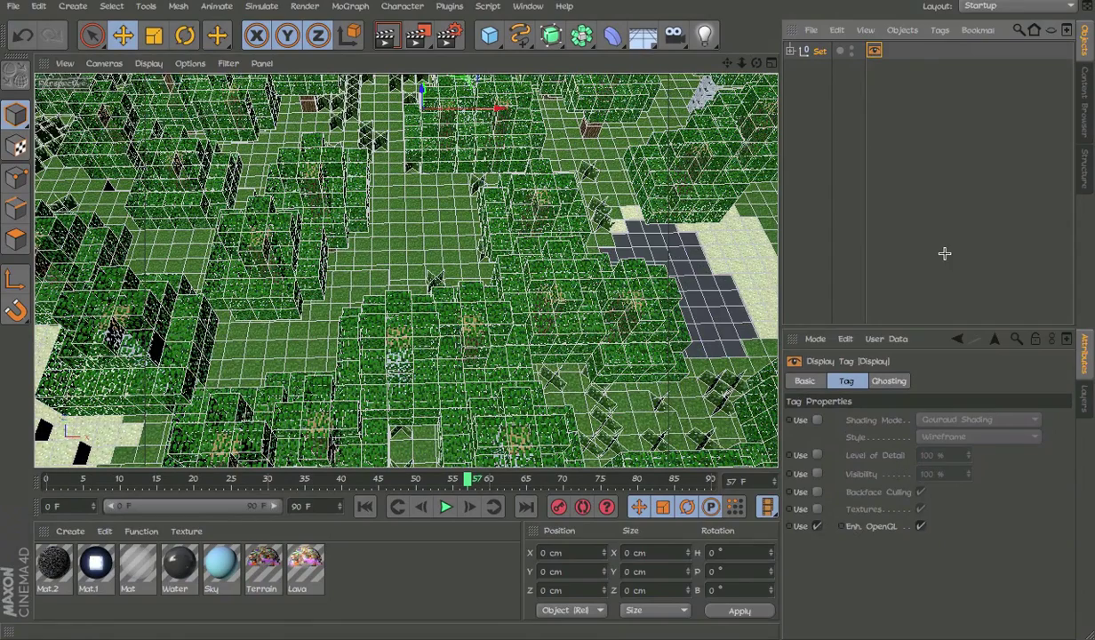
pyautogui.click(863, 124)
pyautogui.click(873, 52)
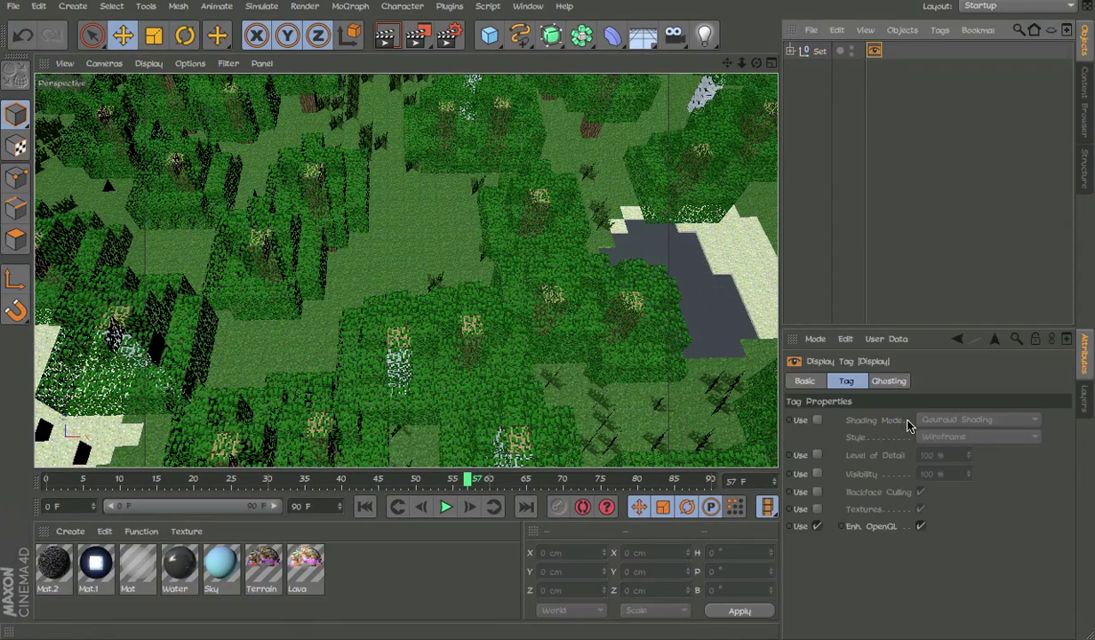
# Examine the forest with the tag's Enhanced OpenGL display up close, from a distance and toward the ponds.
pyautogui.keyDown('alt'); pyautogui.moveTo(636, 306); pyautogui.dragTo(585, 197); pyautogui.keyUp('alt')
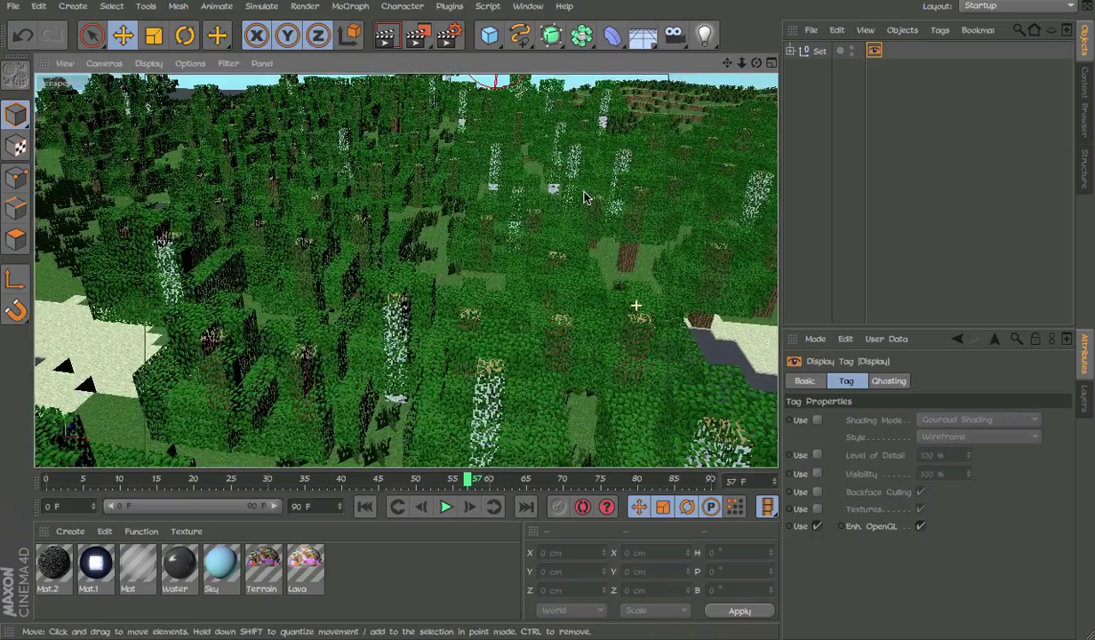
pyautogui.keyDown('alt'); pyautogui.moveTo(545, 429); pyautogui.dragTo(702, 384, button='right'); pyautogui.keyUp('alt')
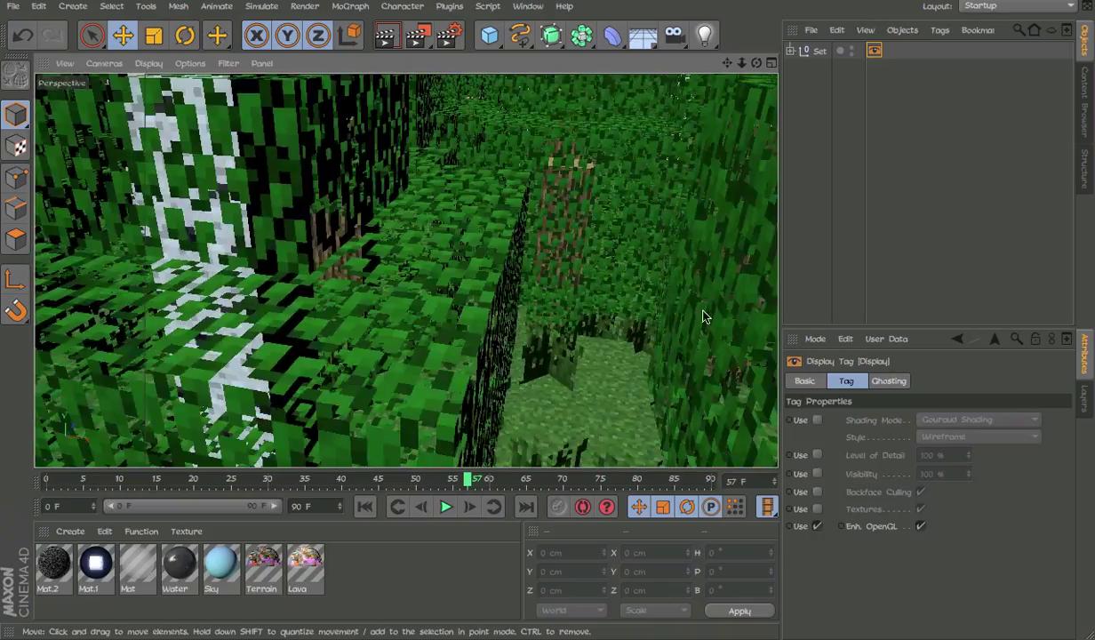
pyautogui.keyDown('alt'); pyautogui.moveTo(704, 314); pyautogui.dragTo(391, 338, button='right'); pyautogui.keyUp('alt')
pyautogui.keyDown('alt'); pyautogui.moveTo(724, 289); pyautogui.dragTo(481, 397, button='middle'); pyautogui.keyUp('alt')
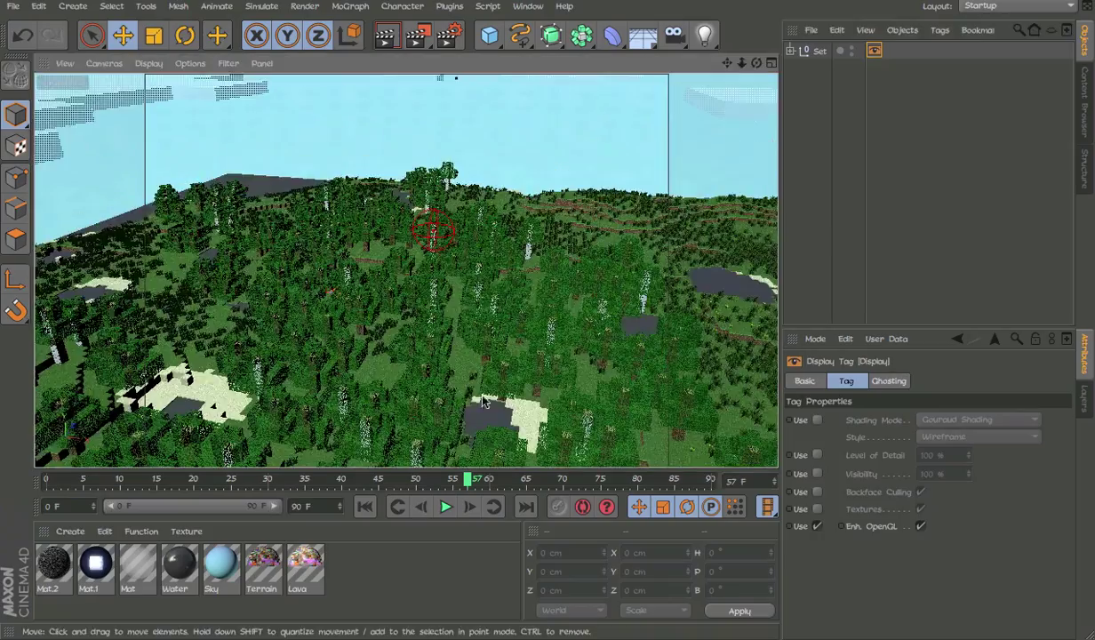
pyautogui.keyDown('alt'); pyautogui.moveTo(487, 287); pyautogui.dragTo(400, 306, button='right'); pyautogui.keyUp('alt')
pyautogui.keyDown('alt'); pyautogui.moveTo(635, 272); pyautogui.dragTo(467, 267, button='middle'); pyautogui.keyUp('alt')
pyautogui.keyDown('alt'); pyautogui.moveTo(466, 267); pyautogui.dragTo(644, 269, button='right'); pyautogui.keyUp('alt')
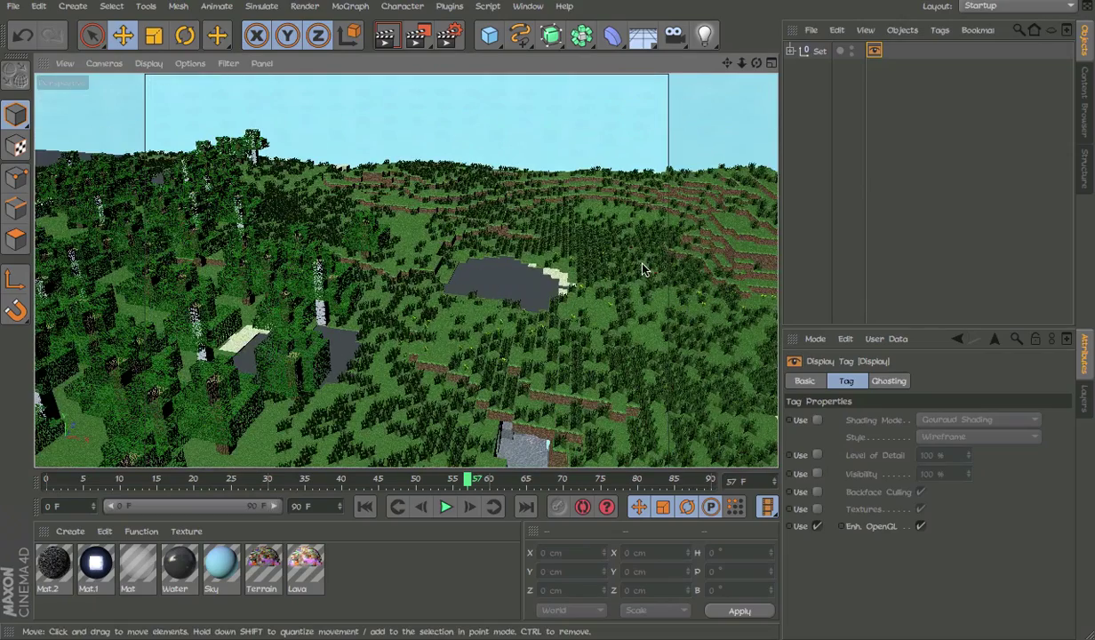
# Try another Shading Mode override in the Set's Display tag, undo it, and delete the tag.
pyautogui.click(817, 419)
pyautogui.click(942, 419)
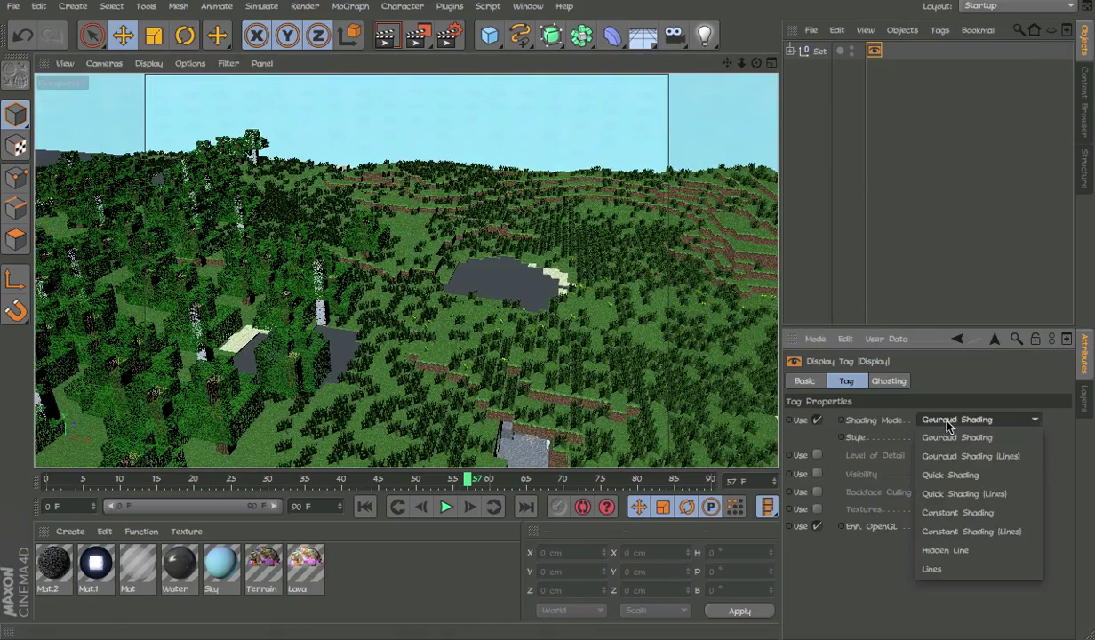
pyautogui.click(959, 559)
pyautogui.keyDown('alt'); pyautogui.moveTo(407, 269); pyautogui.dragTo(342, 307); pyautogui.keyUp('alt')
pyautogui.hotkey('ctrl', 'z')
pyautogui.hotkey('ctrl', 'z')
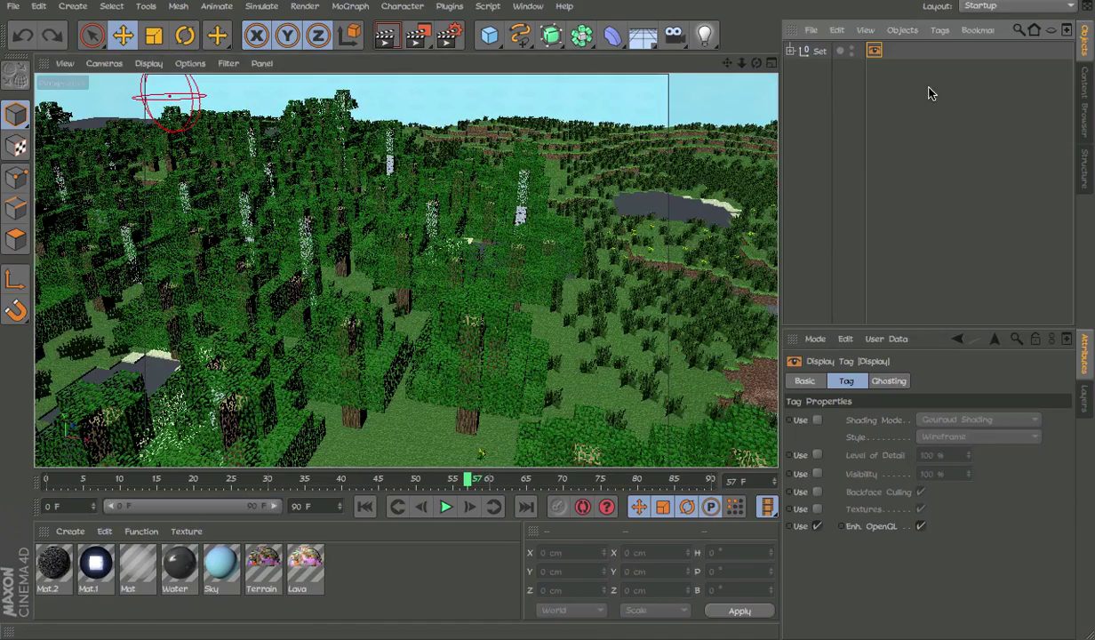
pyautogui.press('Delete')
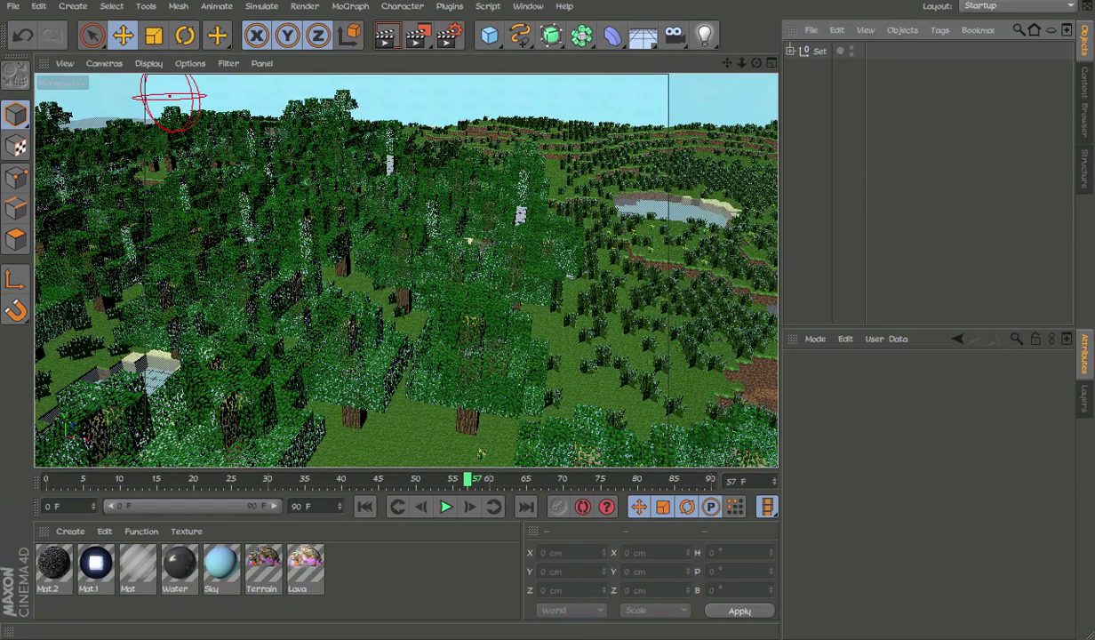
# Switch to the scene with the diamond pickaxe, frame it closer, and select the Tools object.
pyautogui.click(664, 3)
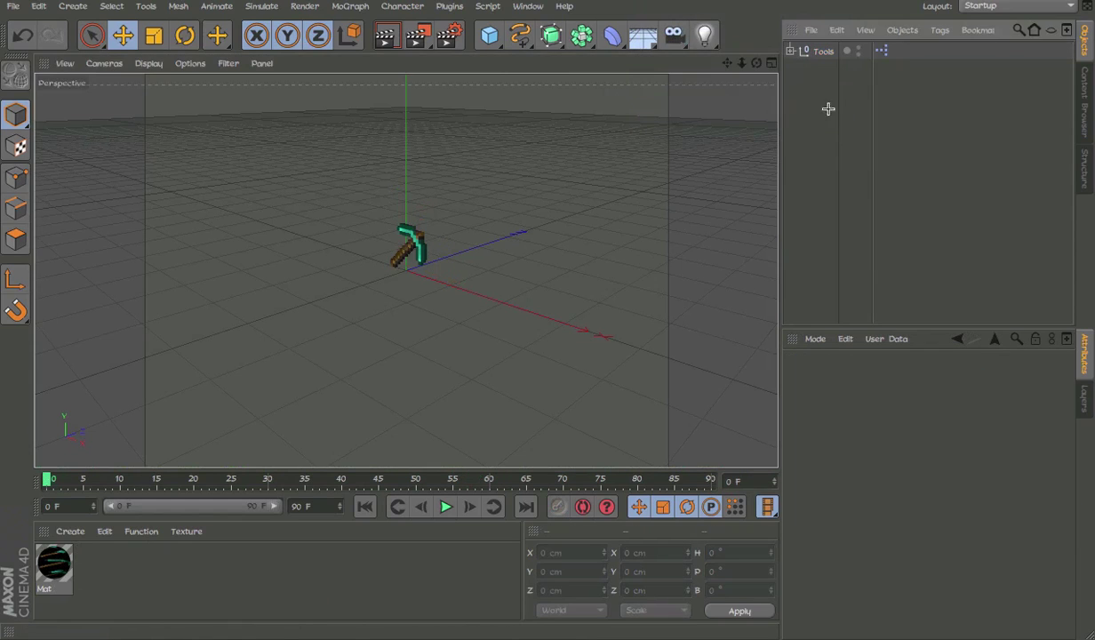
pyautogui.keyDown('alt'); pyautogui.moveTo(459, 182); pyautogui.dragTo(569, 162, button='right'); pyautogui.keyUp('alt')
pyautogui.keyDown('alt'); pyautogui.moveTo(283, 379); pyautogui.dragTo(454, 259, button='middle'); pyautogui.keyUp('alt')
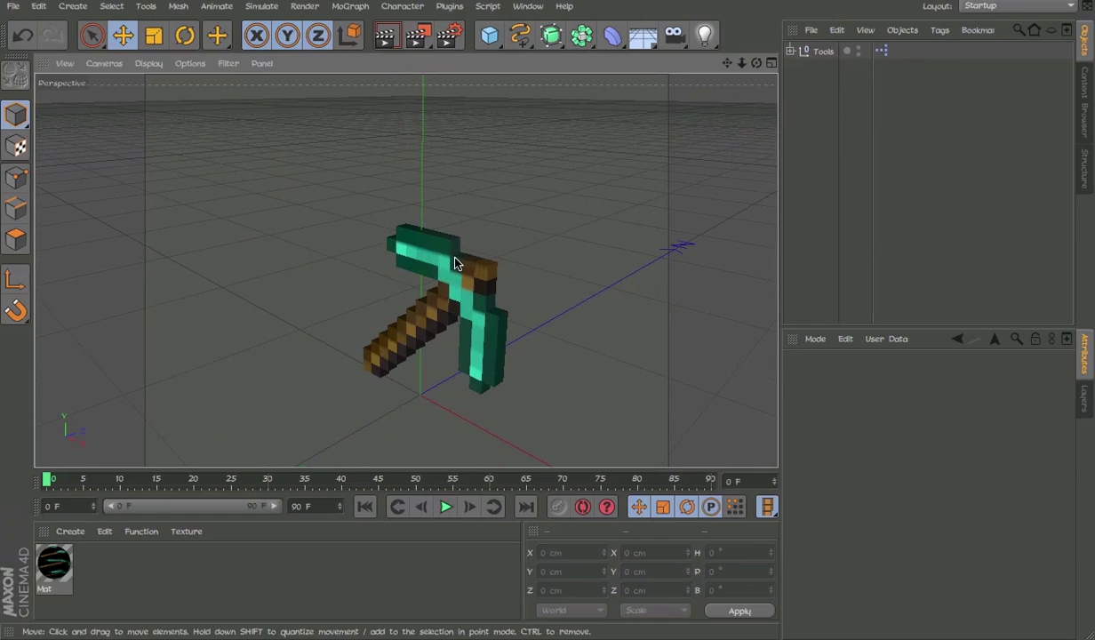
pyautogui.click(823, 51)
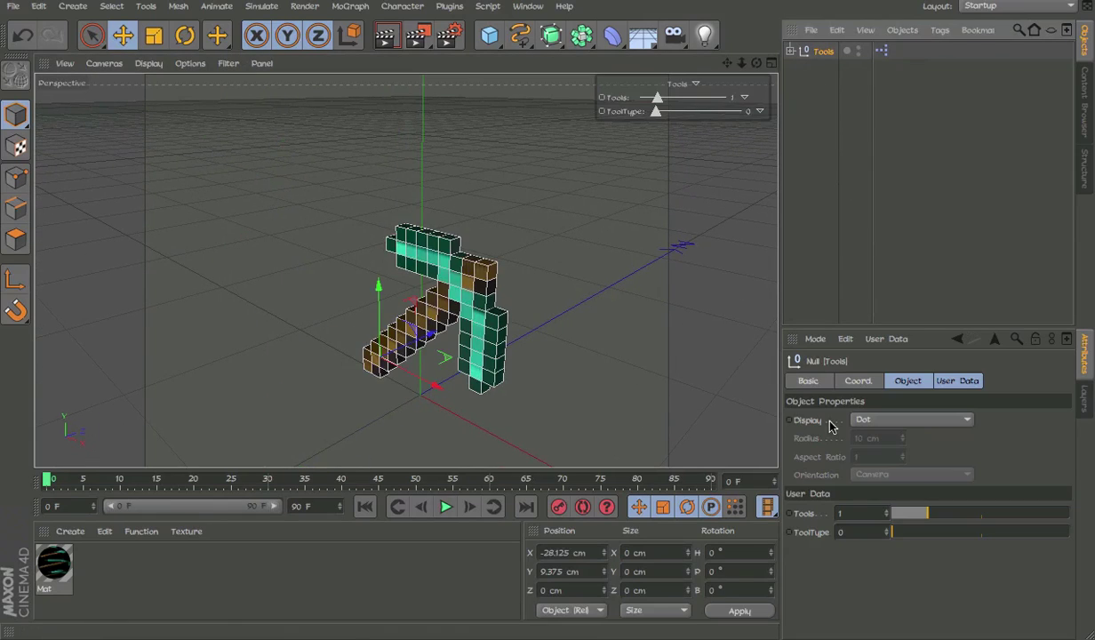
# Set the Tools object's ToolType user data to 3 with its viewport slider.
pyautogui.moveTo(657, 114)
pyautogui.mouseDown()
pyautogui.moveTo(747, 112)
pyautogui.moveTo(665, 113)
pyautogui.moveTo(675, 119)
pyautogui.mouseUp()
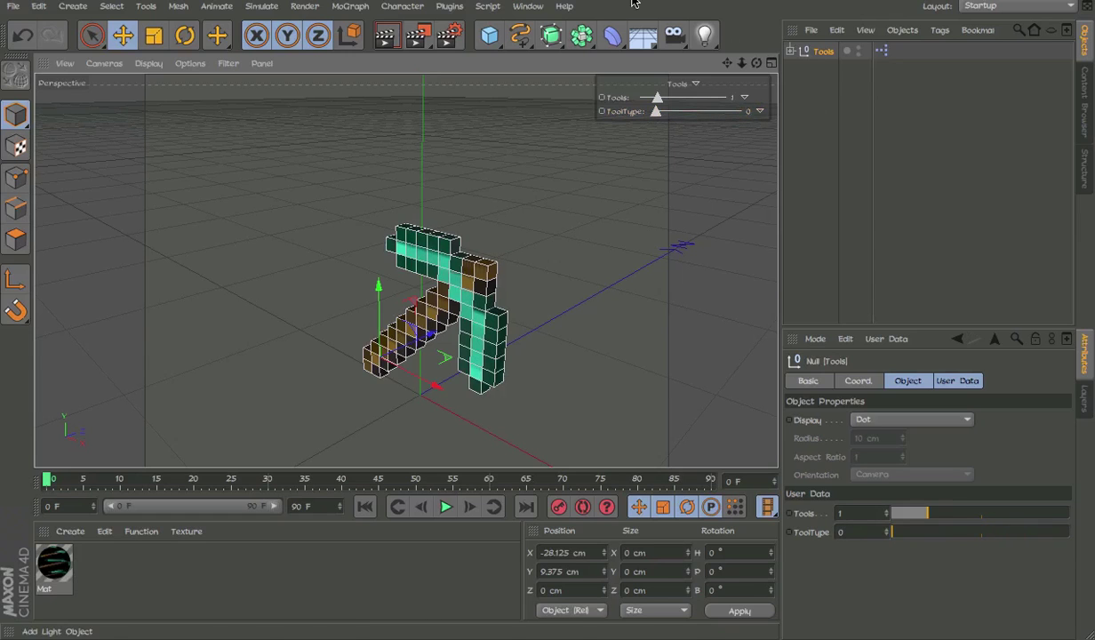
pyautogui.keyDown('alt'); pyautogui.moveTo(430, 307); pyautogui.dragTo(455, 291); pyautogui.keyUp('alt')
pyautogui.keyDown('alt'); pyautogui.moveTo(455, 291); pyautogui.dragTo(455, 244, button='middle'); pyautogui.keyUp('alt')
pyautogui.keyDown('alt'); pyautogui.moveTo(470, 251); pyautogui.dragTo(456, 250, button='right'); pyautogui.keyUp('alt')
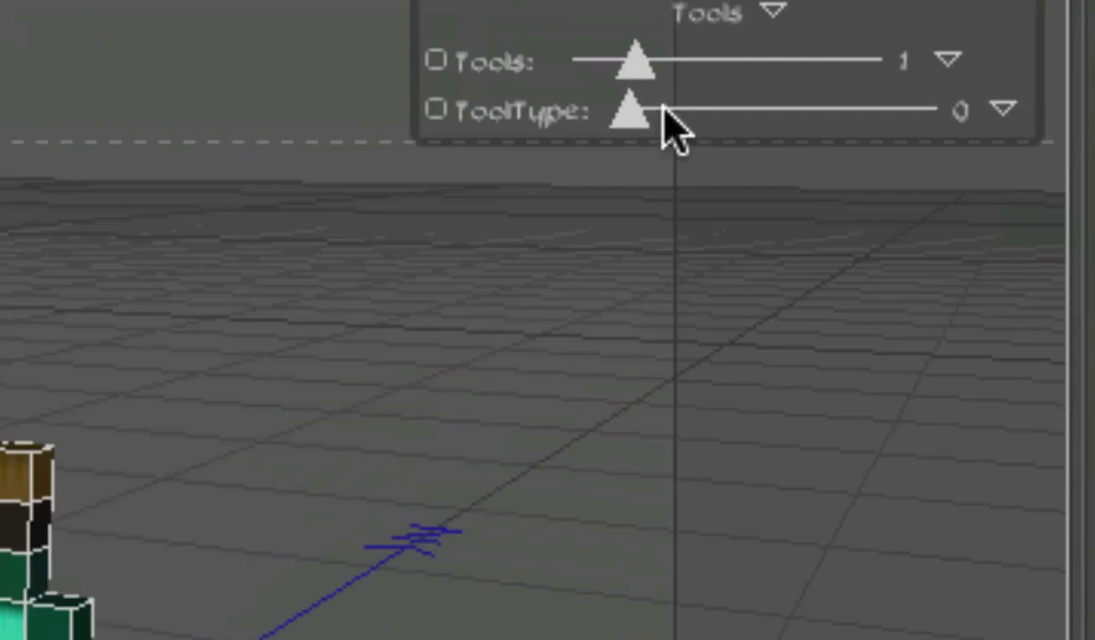
pyautogui.moveTo(666, 116); pyautogui.dragTo(724, 118)
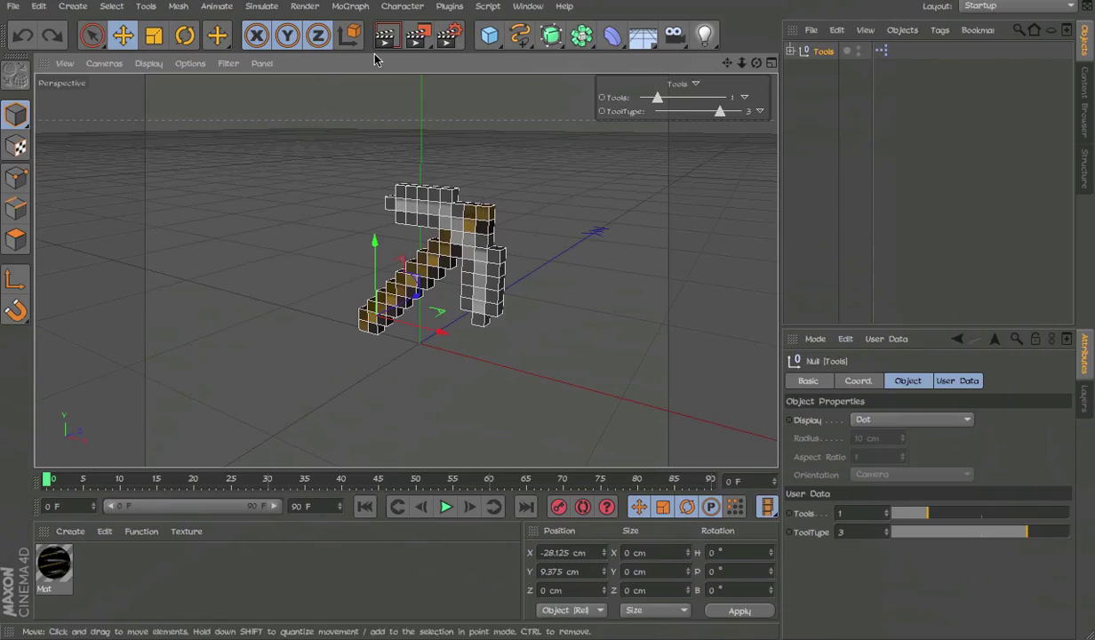
# Enable Enhanced OpenGL in the pickaxe scene's perspective view and try its ToolType slider again.
pyautogui.click(189, 63)
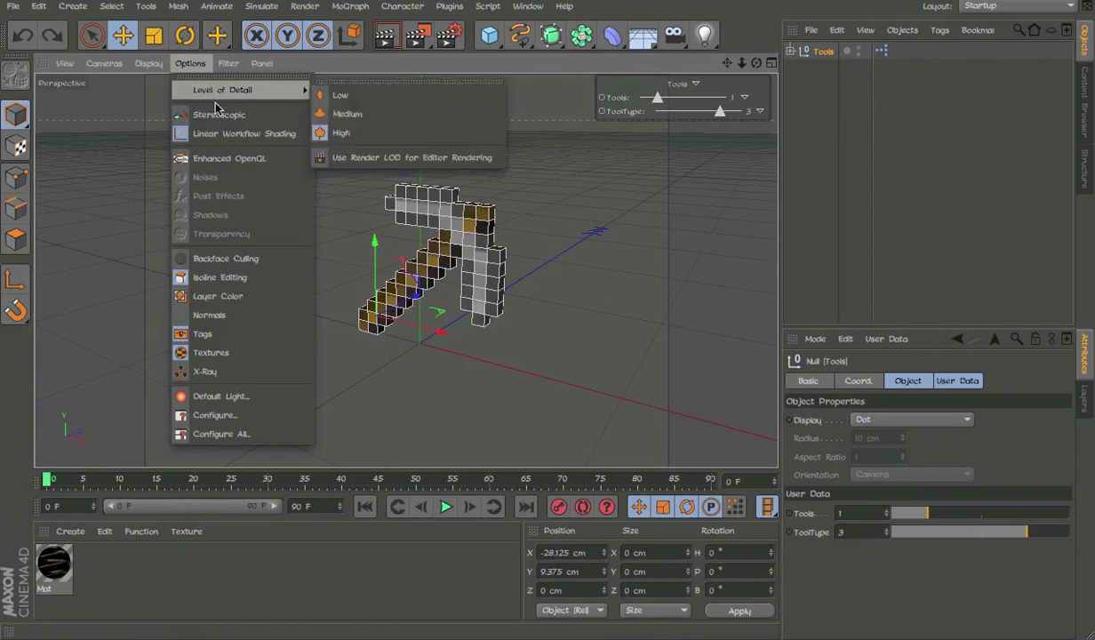
pyautogui.click(217, 161)
pyautogui.moveTo(672, 118); pyautogui.dragTo(588, 100)
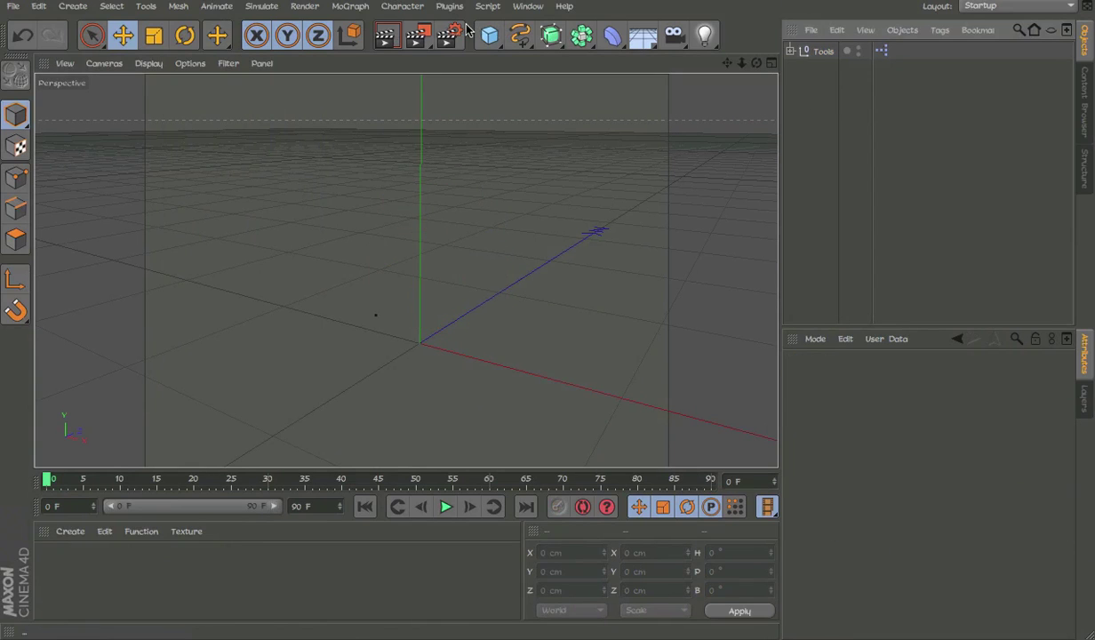
# Create a new material, open it in the Material Editor, and disable its Specular channel.
pyautogui.doubleClick(71, 576)
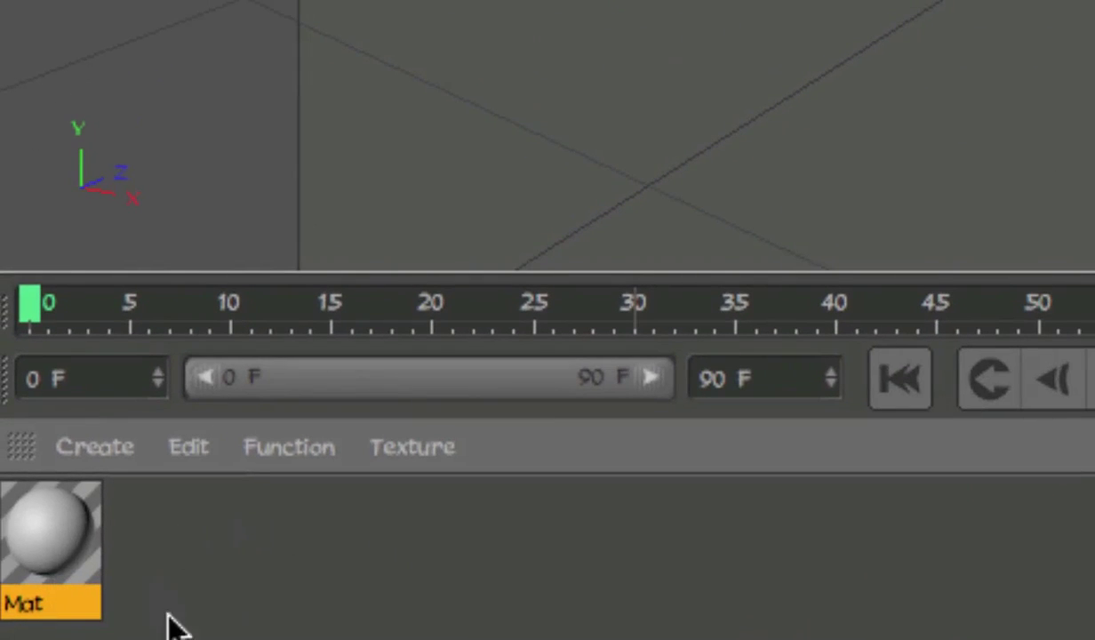
pyautogui.doubleClick(31, 560)
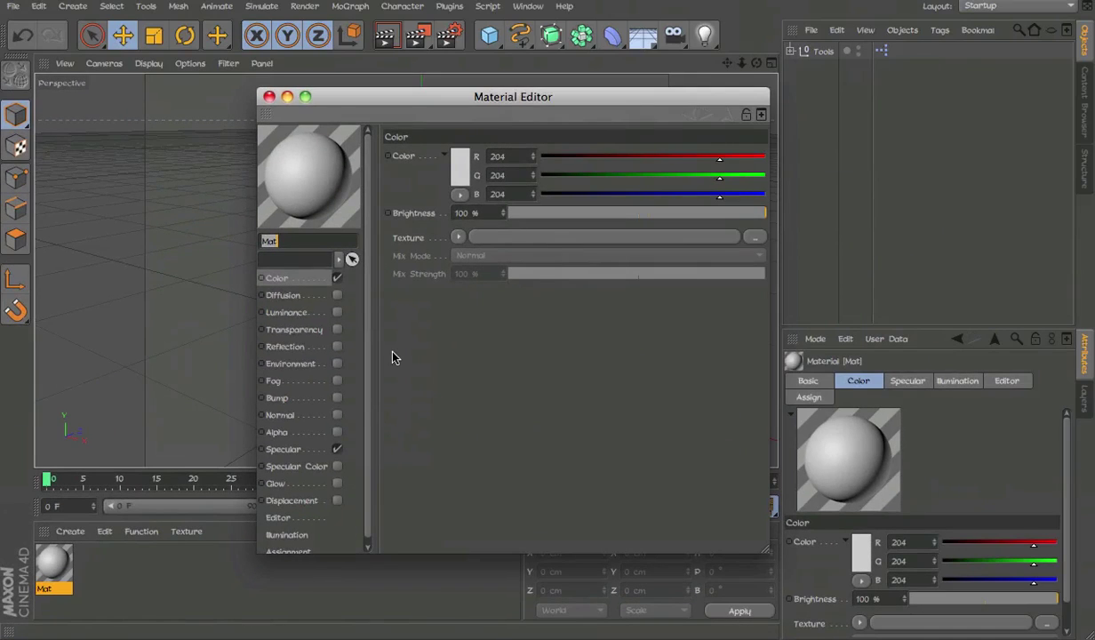
pyautogui.click(339, 448)
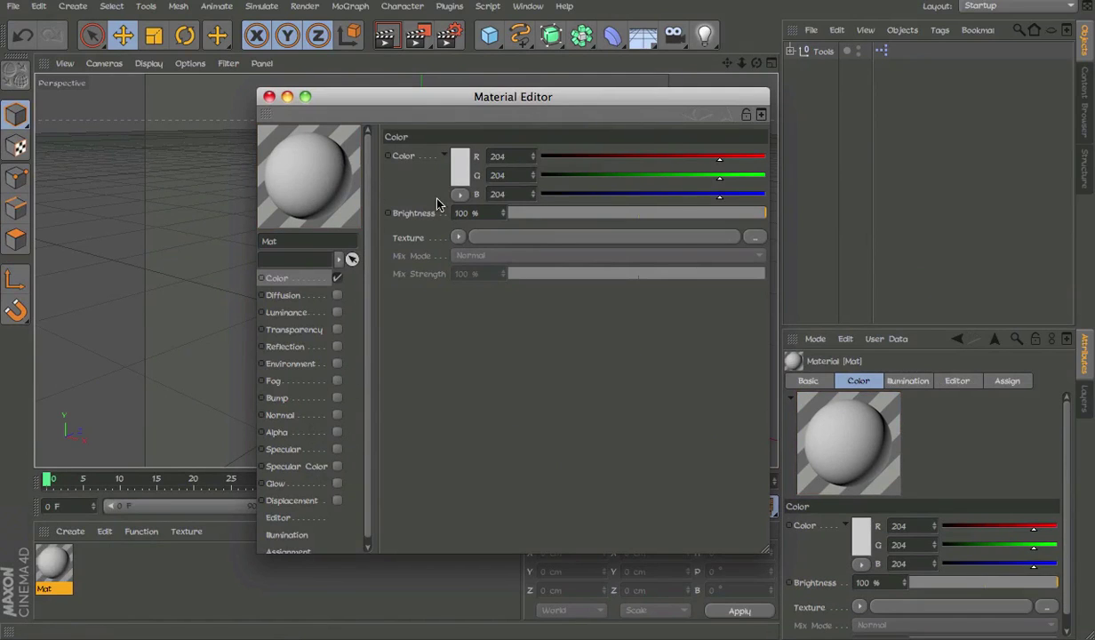
# Load the Fire surface shader as the texture of the new material's Color channel.
pyautogui.click(457, 239)
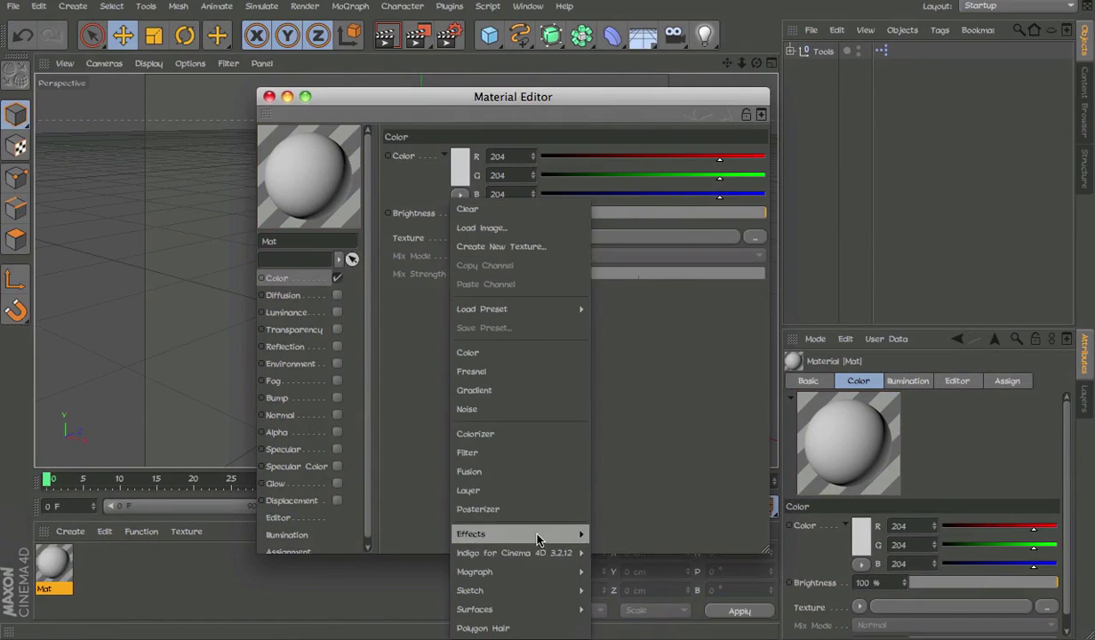
pyautogui.moveTo(537, 536)
pyautogui.moveTo(527, 608)
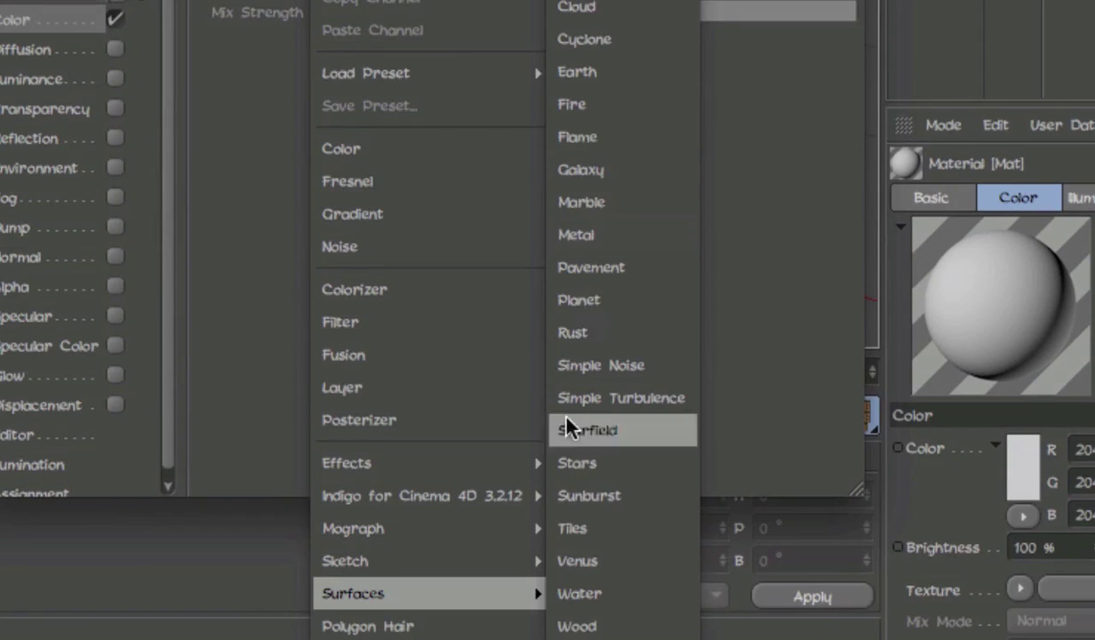
pyautogui.click(613, 95)
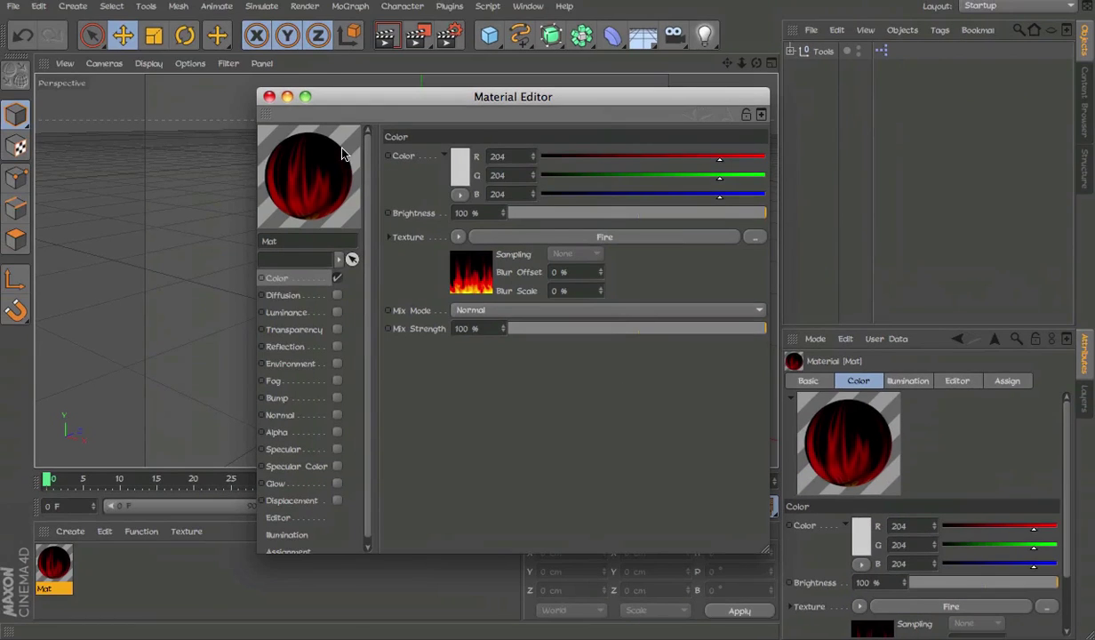
# Set the fire material's preview shape to Plane Backlight and turn on its animated preview.
pyautogui.rightClick(342, 155)
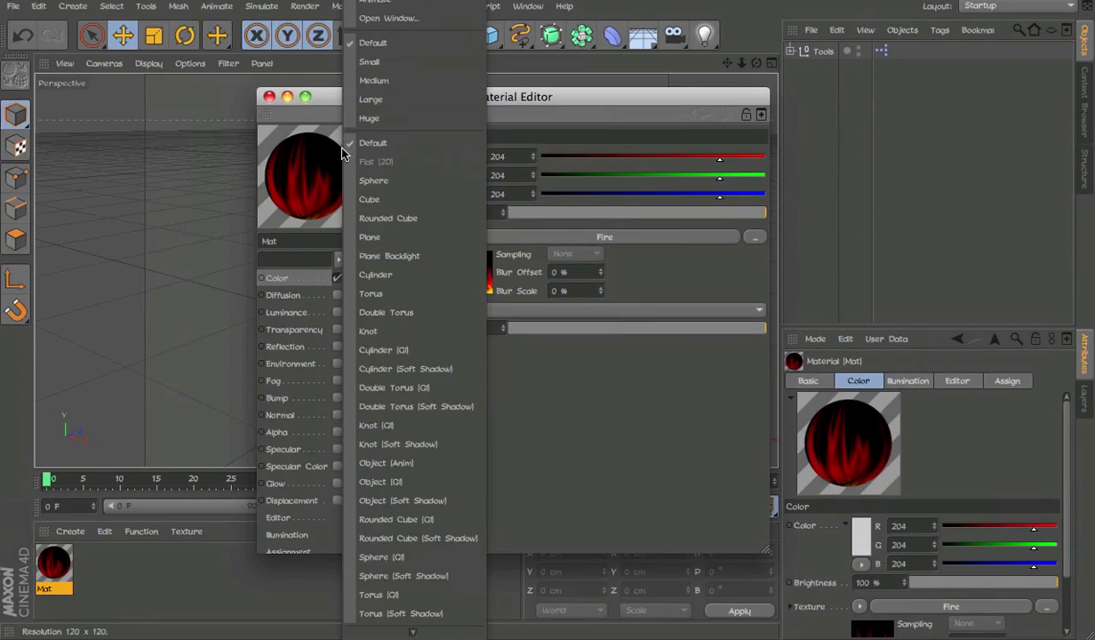
pyautogui.click(400, 256)
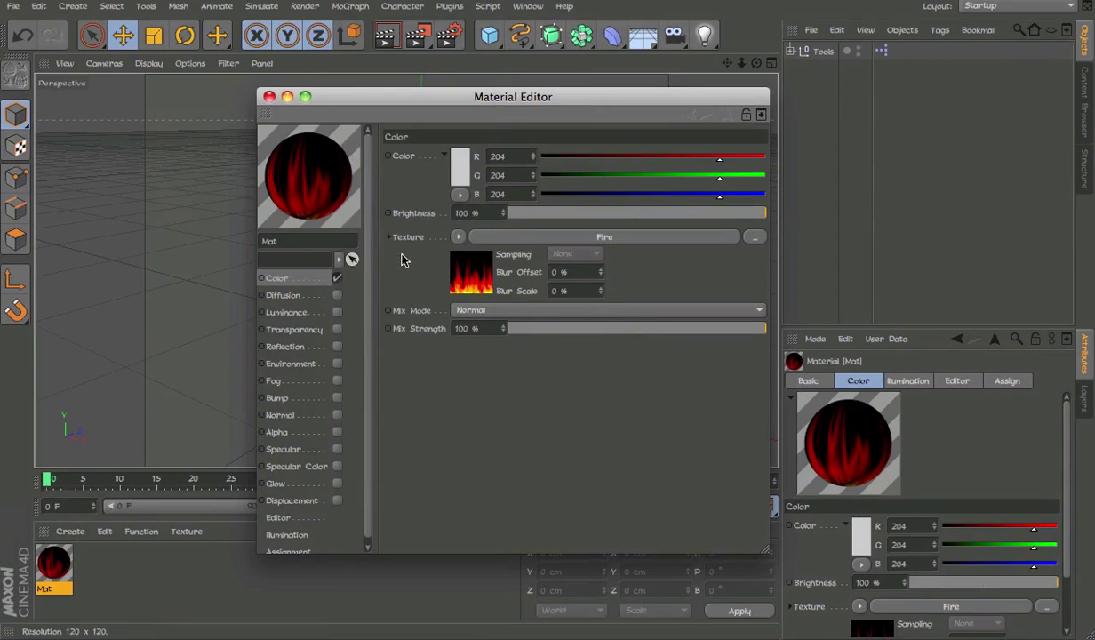
pyautogui.rightClick(322, 188)
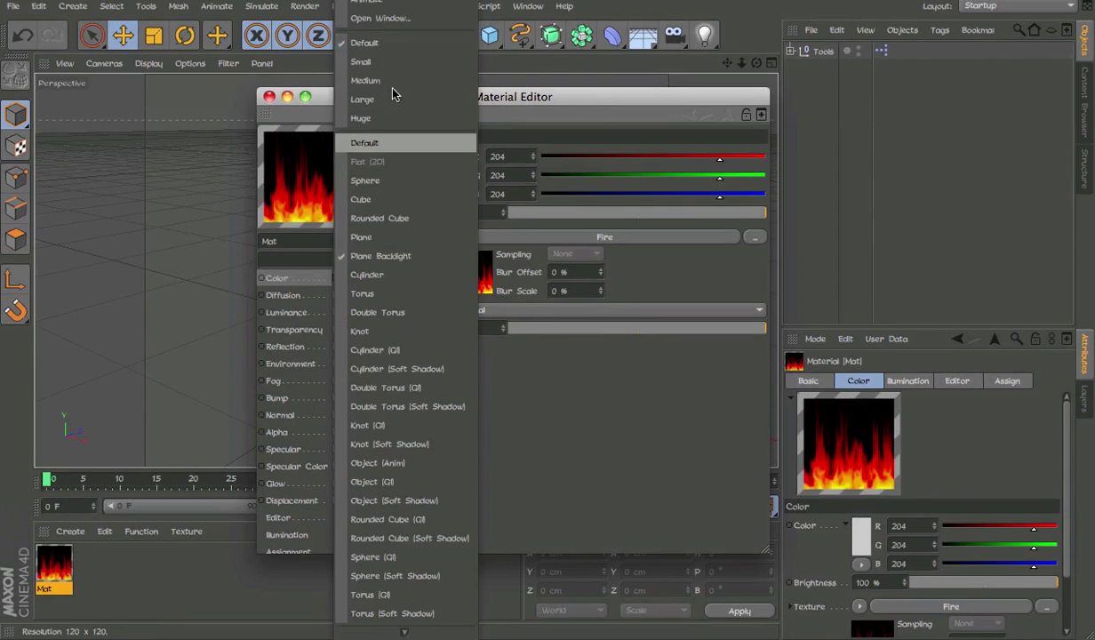
pyautogui.click(366, 3)
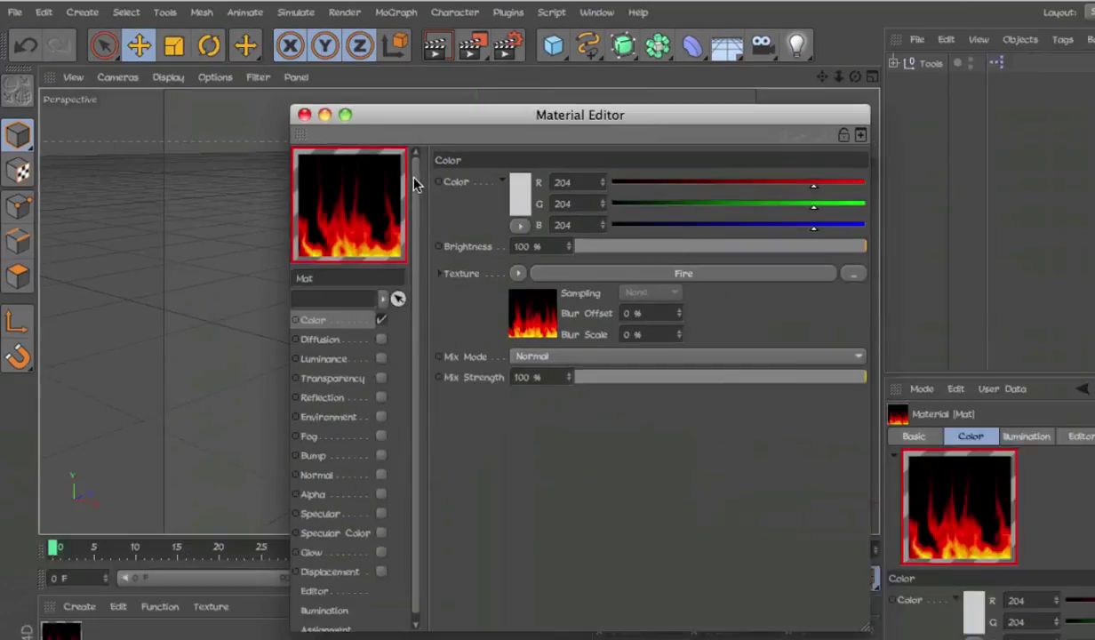
# Add a cube to the scene and apply the fire material to it, keeping the Material Editor clear of the cube.
pyautogui.moveTo(480, 115); pyautogui.dragTo(668, 86)
pyautogui.click(388, 238)
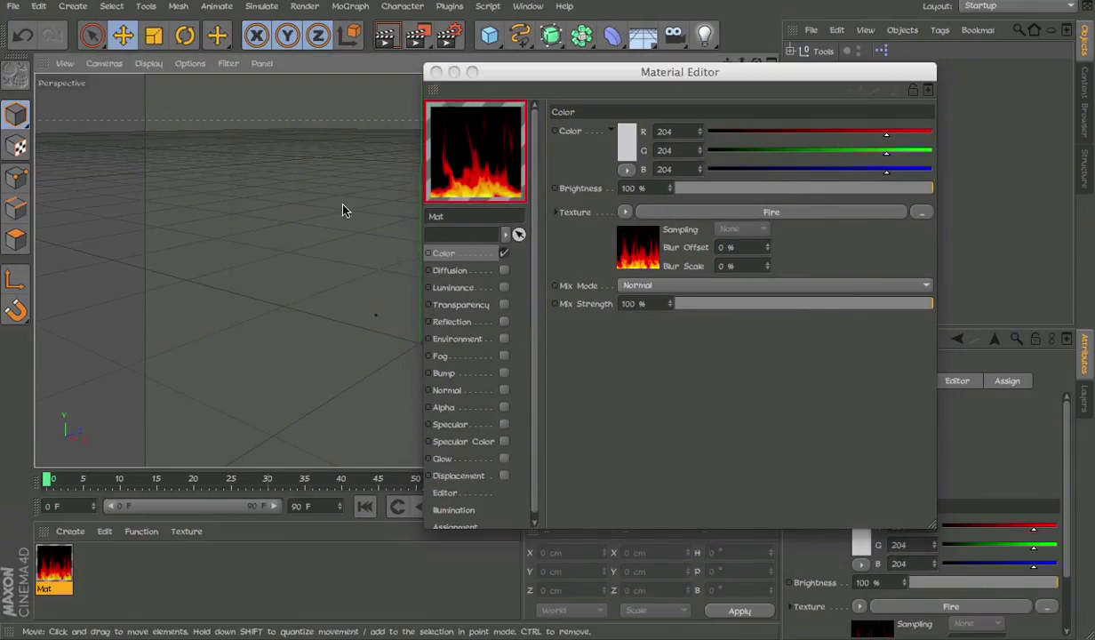
pyautogui.click(489, 36)
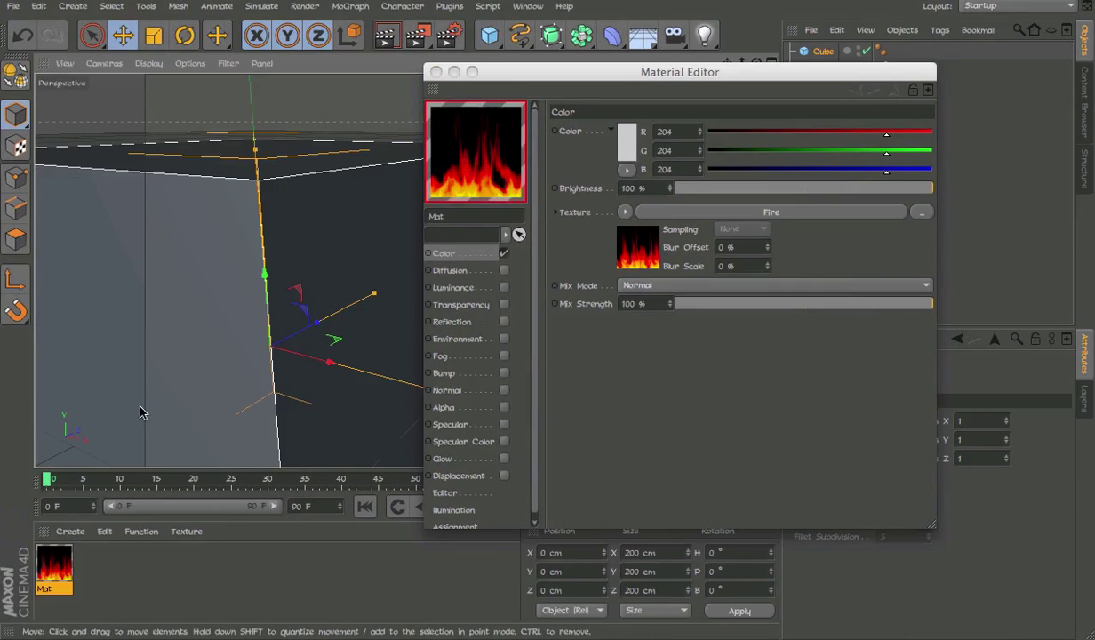
pyautogui.moveTo(65, 553); pyautogui.dragTo(364, 164)
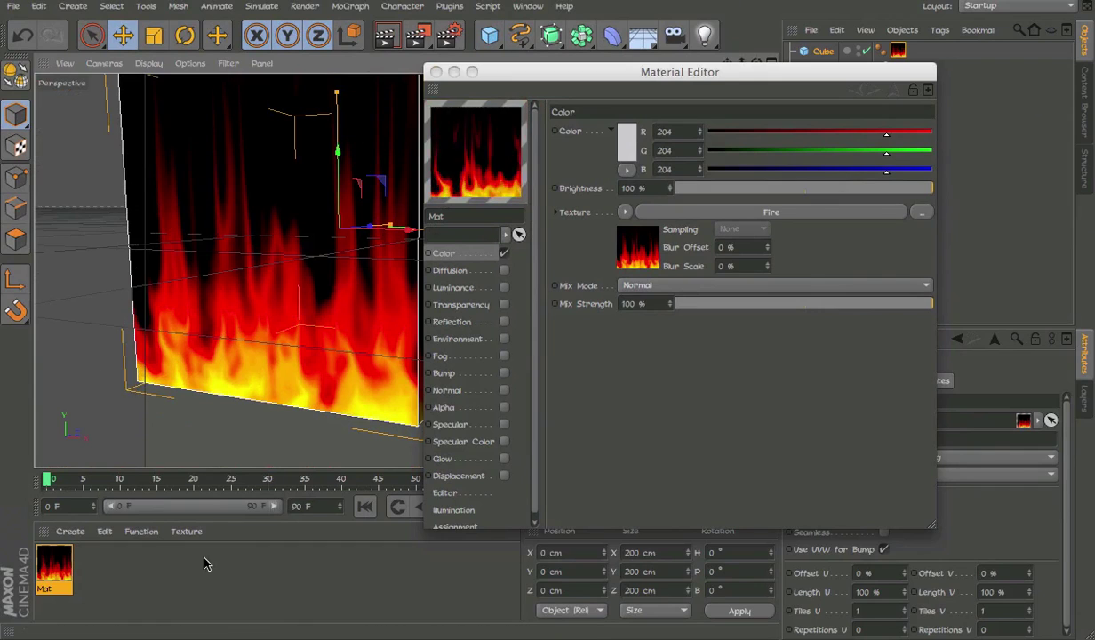
pyautogui.moveTo(578, 72); pyautogui.dragTo(675, 1)
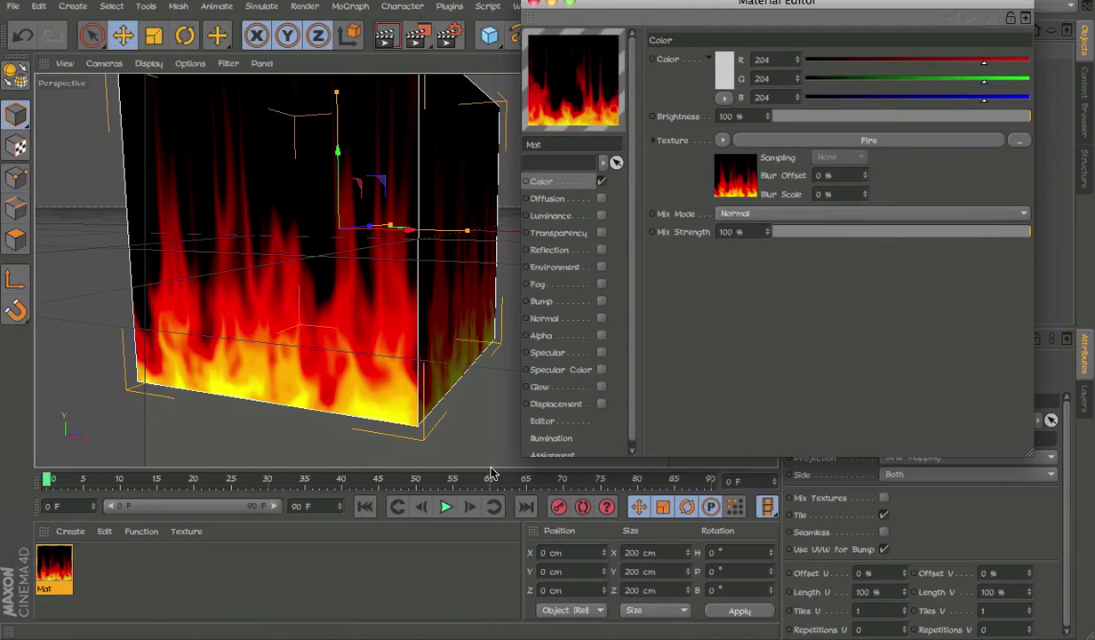
# Play the animation briefly, return to frame 0, and render the view at frames 0 and 1 to compare the flames.
pyautogui.click(445, 506)
pyautogui.click(445, 513)
pyautogui.moveTo(181, 480); pyautogui.dragTo(46, 453)
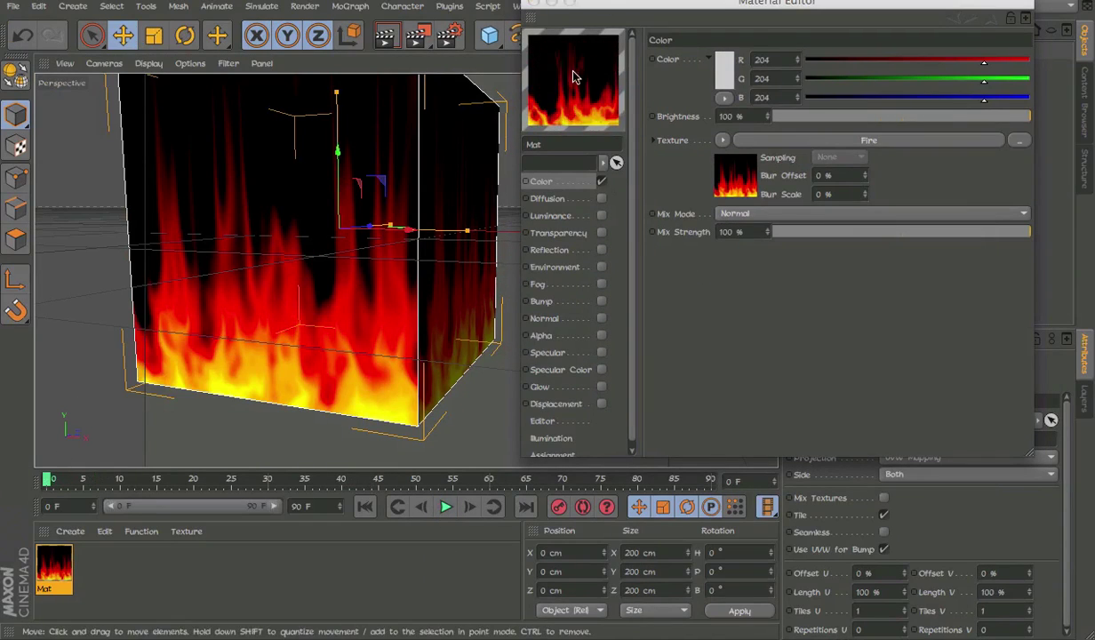
pyautogui.click(384, 36)
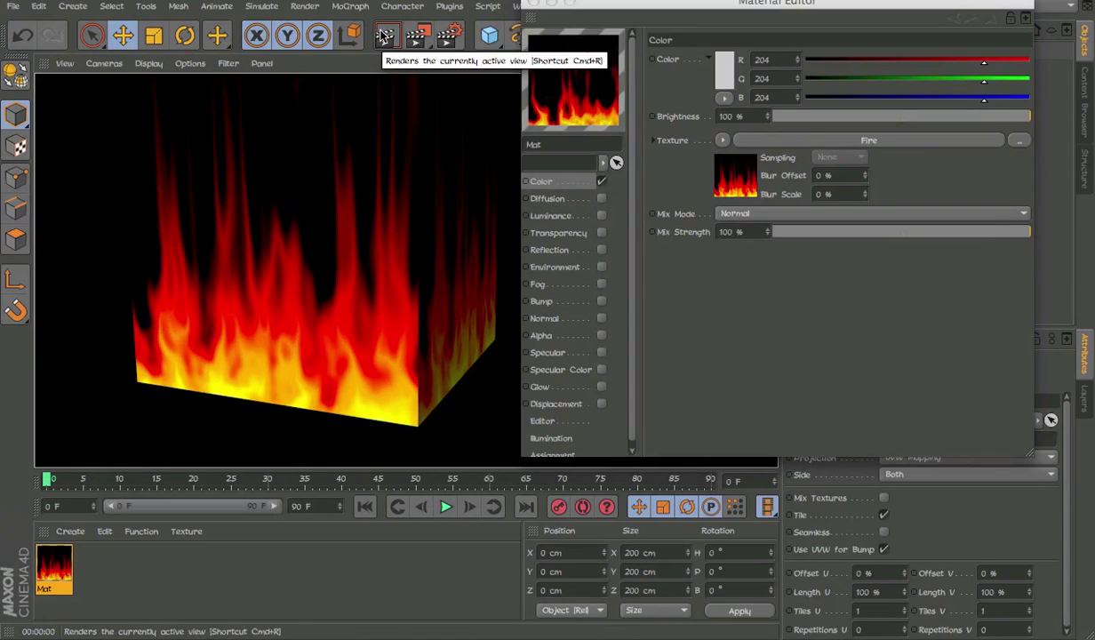
pyautogui.click(470, 507)
pyautogui.click(380, 46)
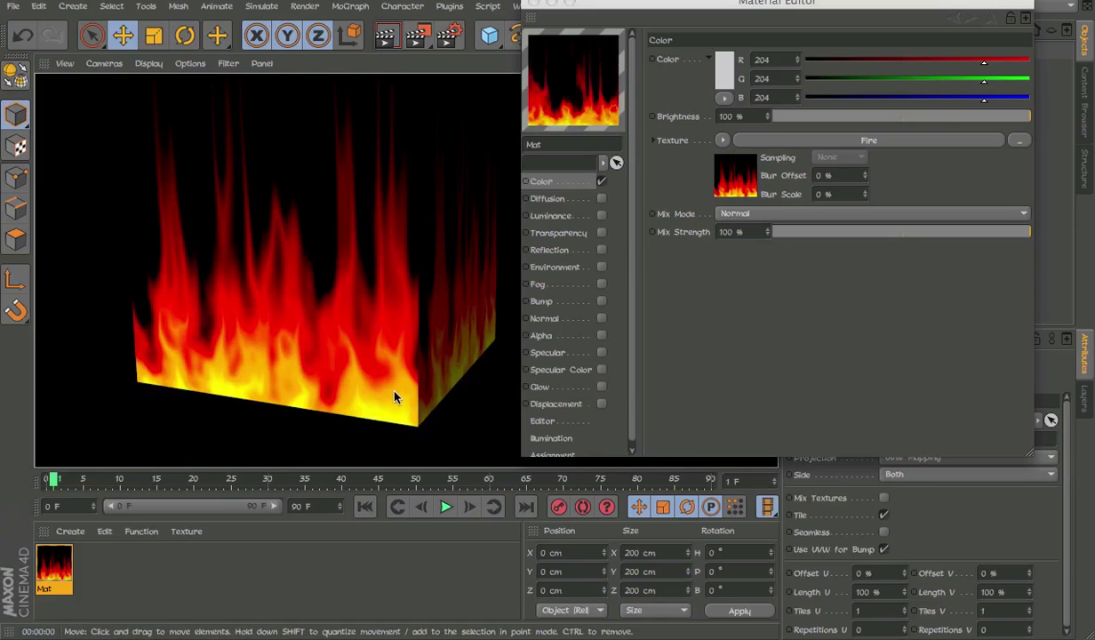
pyautogui.scroll(-3, 395, 393)
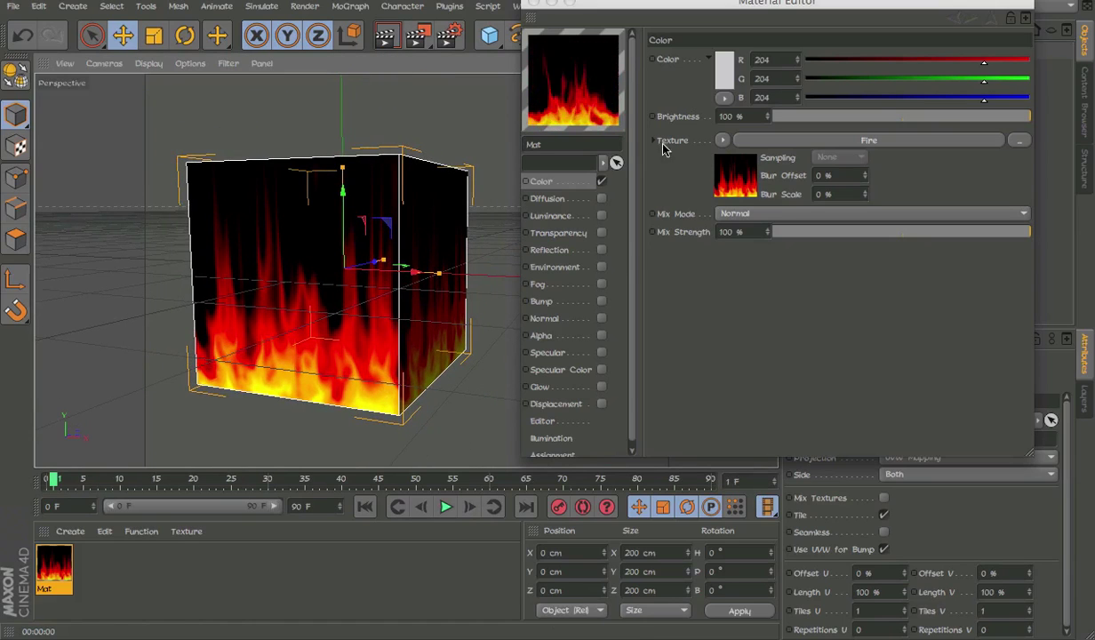
# Wrap the Color channel's Fire texture in the Pixel effect shader and render the view.
pyautogui.rightClick(567, 85)
pyautogui.click(770, 243)
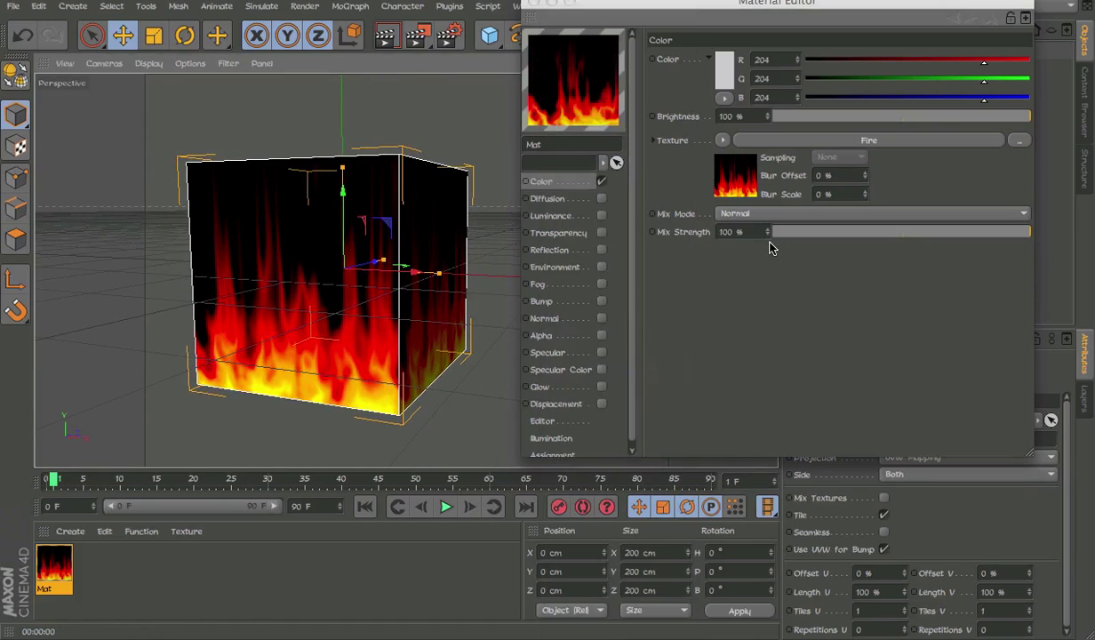
pyautogui.click(725, 143)
pyautogui.moveTo(755, 506)
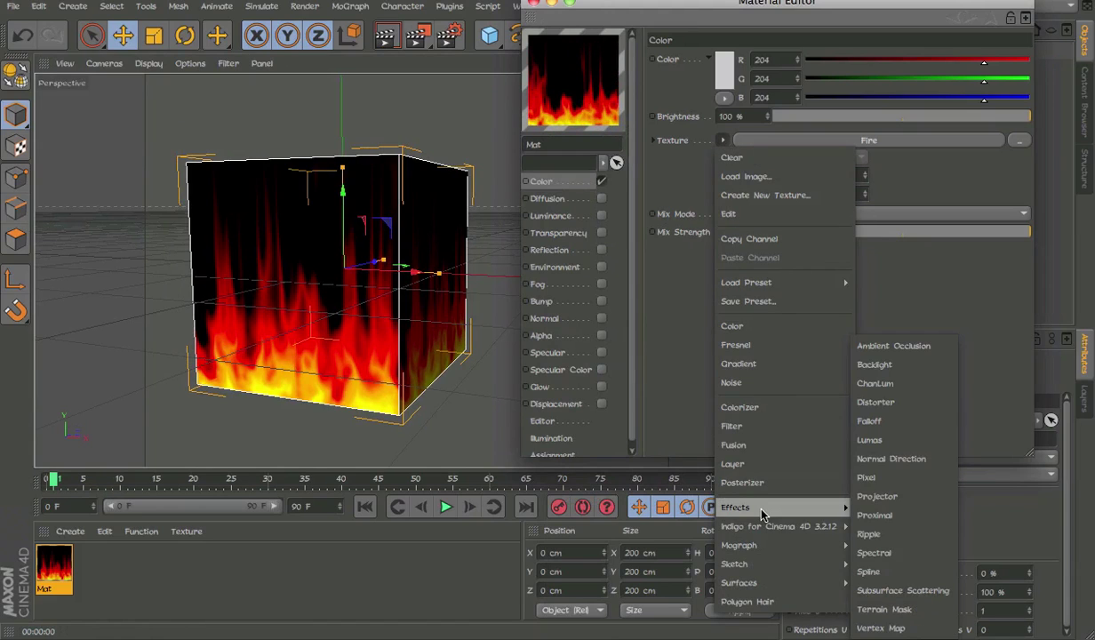
pyautogui.click(866, 477)
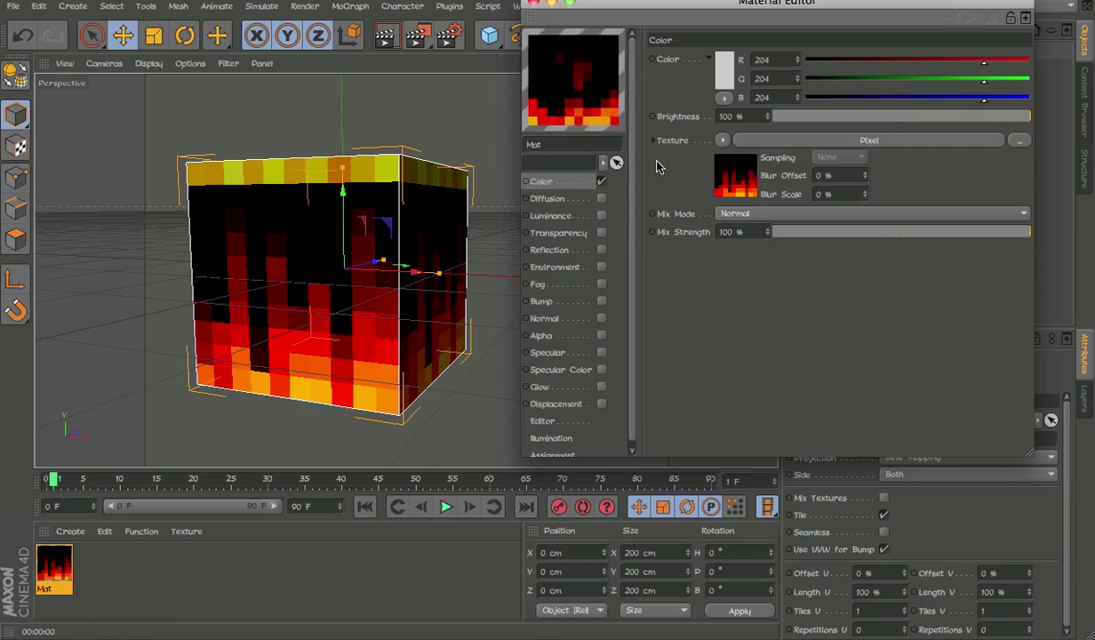
pyautogui.click(381, 41)
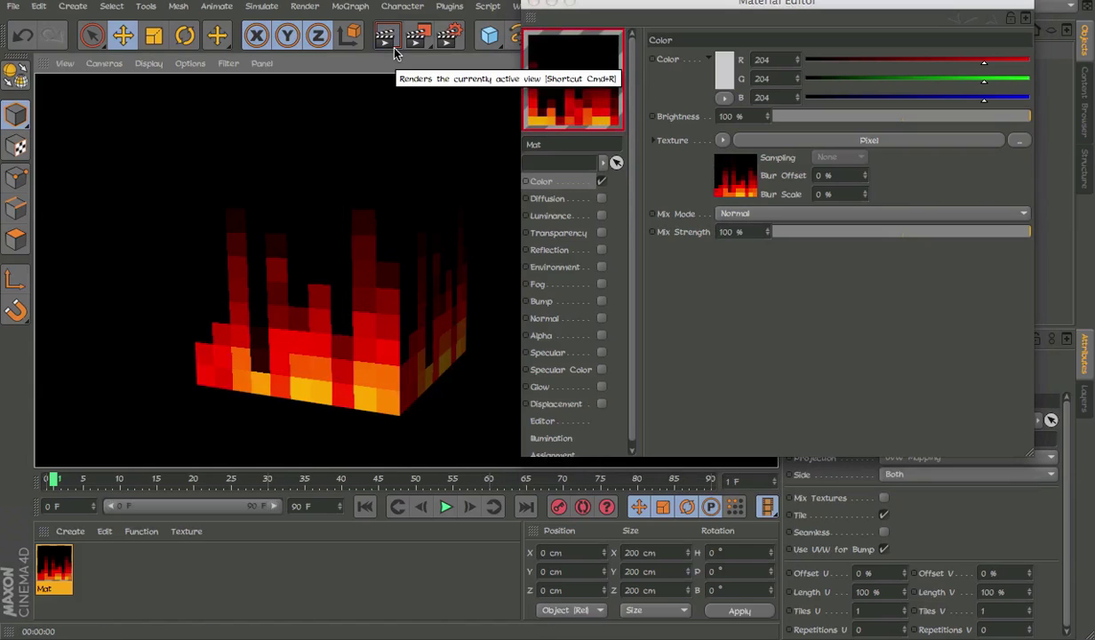
# Set the fire material's Pixel shader to 16 tiles in both U and V.
pyautogui.click(743, 191)
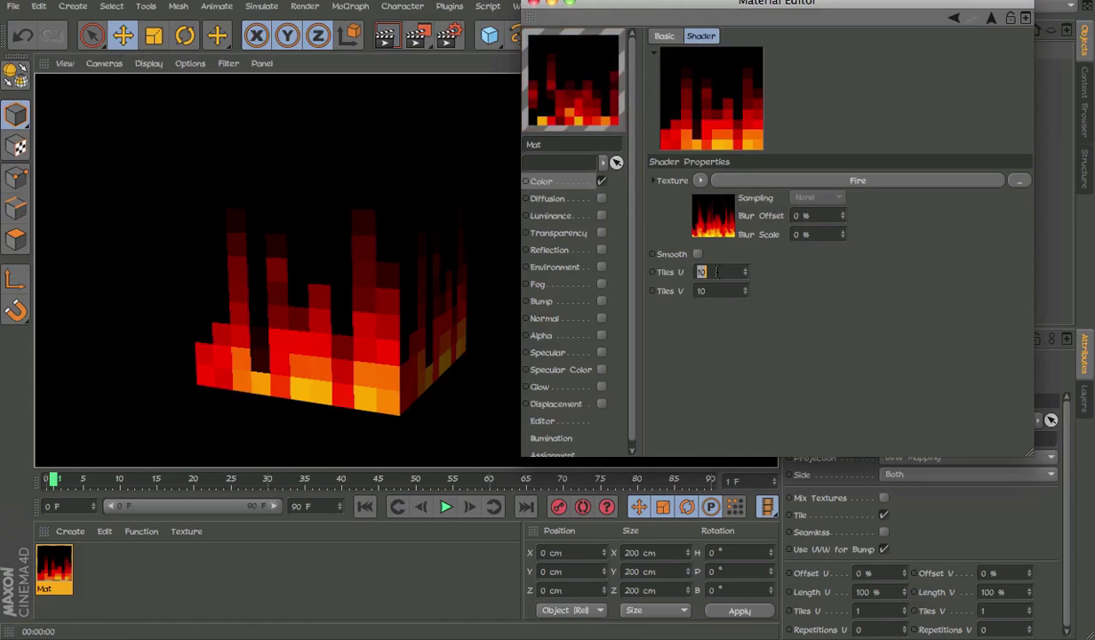
pyautogui.write('10')
pyautogui.press('Return')
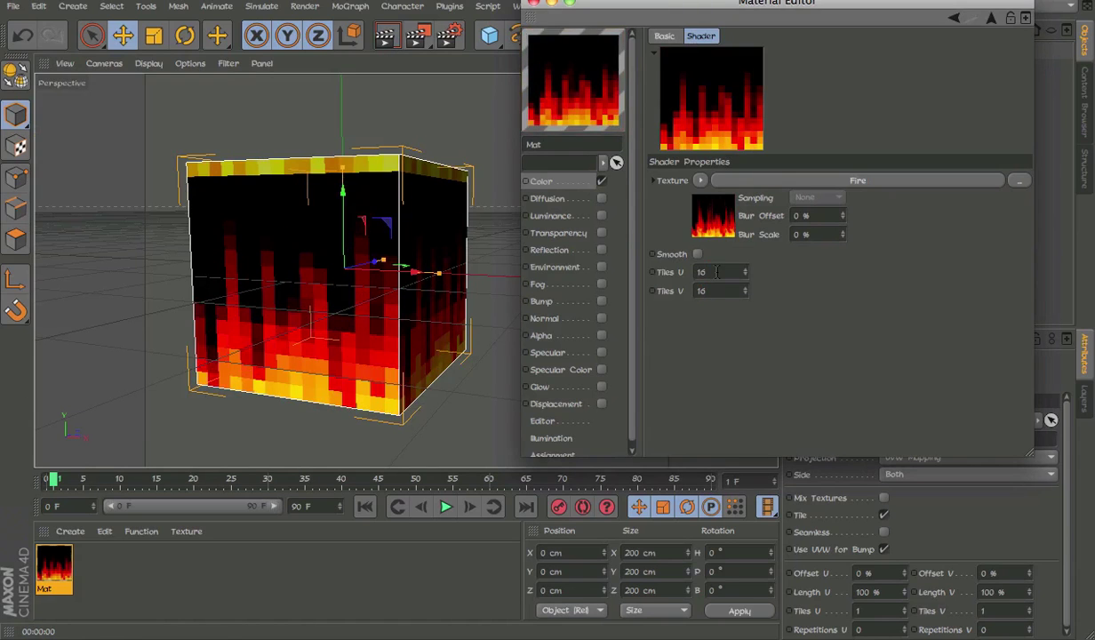
# Set the Fire shader's U Frequency to 1.78 and V Frequency to 0.78.
pyautogui.click(712, 204)
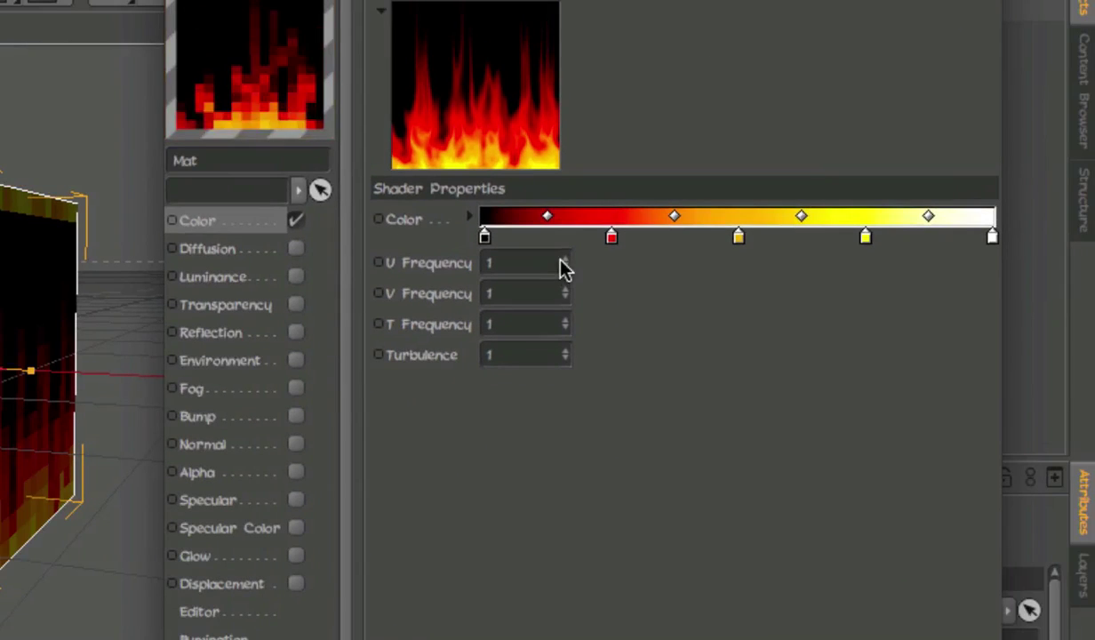
pyautogui.moveTo(563, 264); pyautogui.dragTo(565, 289)
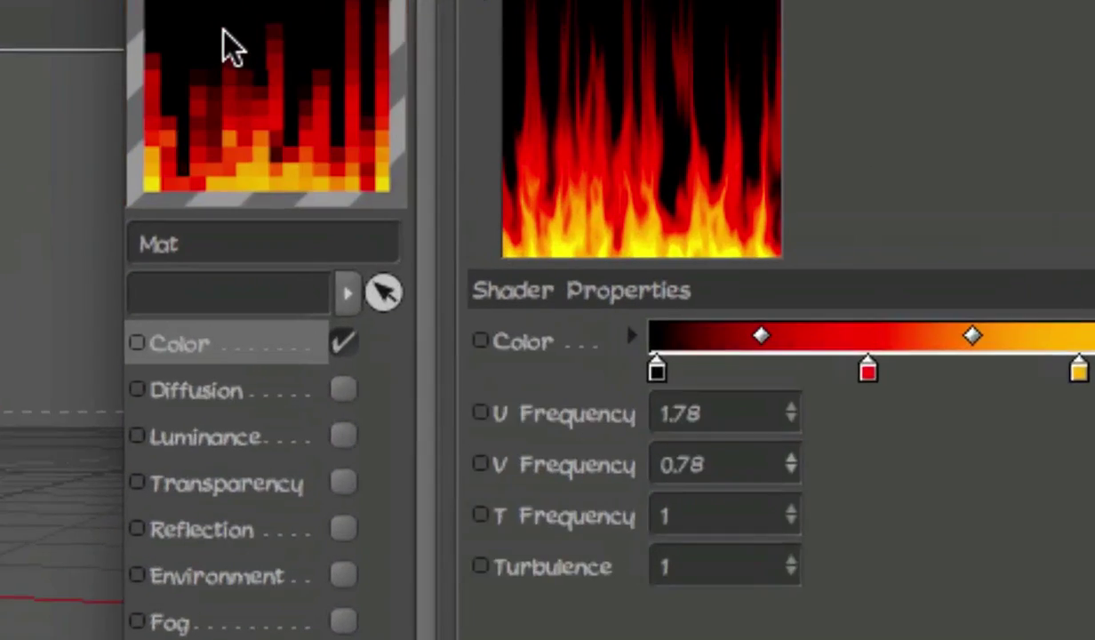
pyautogui.moveTo(223, 38)
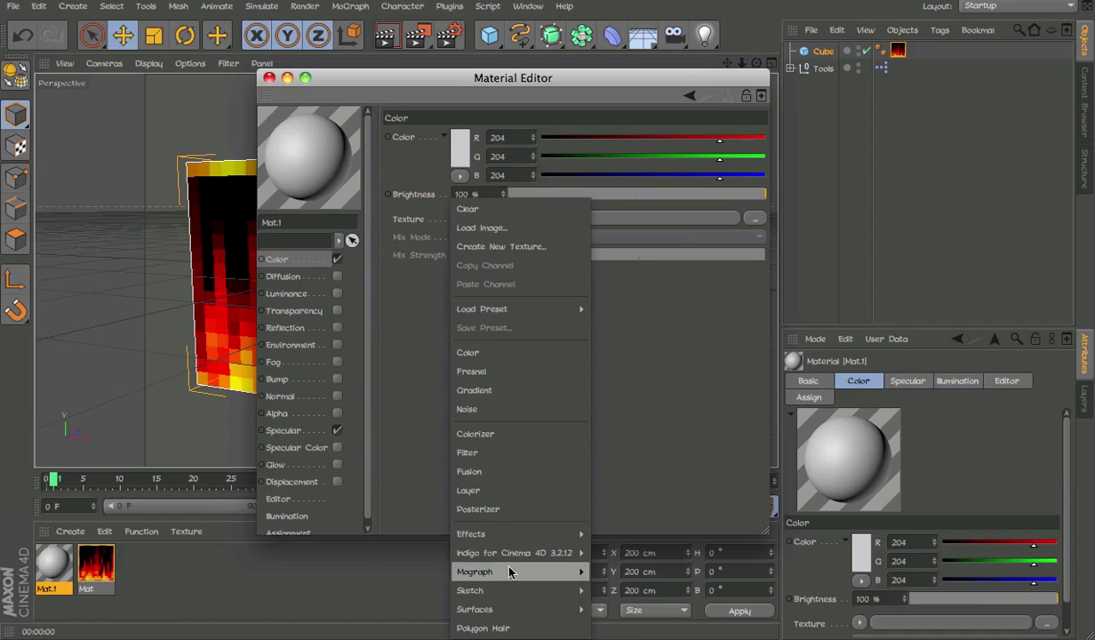
# Load the Water surface shader into the new material's Color channel and give it an animated Plane Backlight preview.
pyautogui.moveTo(521, 615)
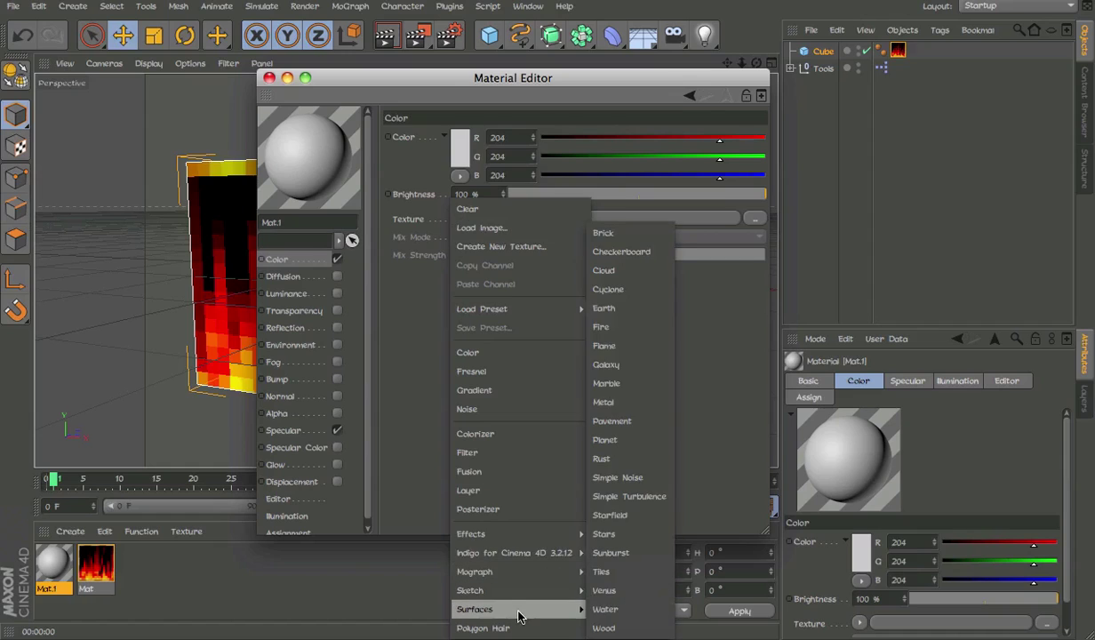
pyautogui.click(621, 609)
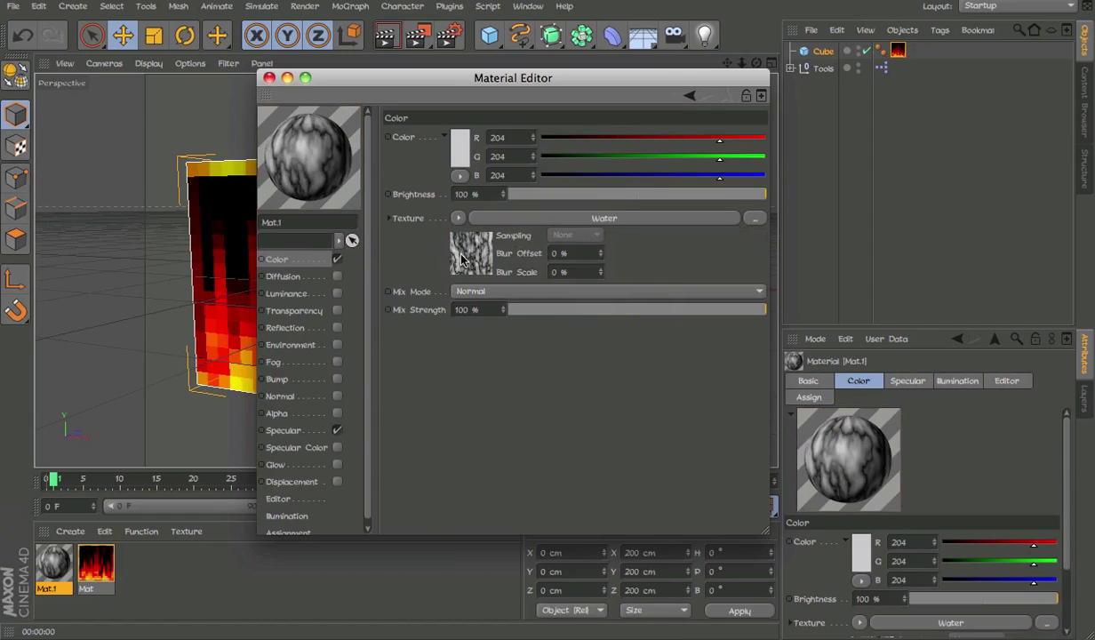
pyautogui.rightClick(278, 133)
pyautogui.click(355, 247)
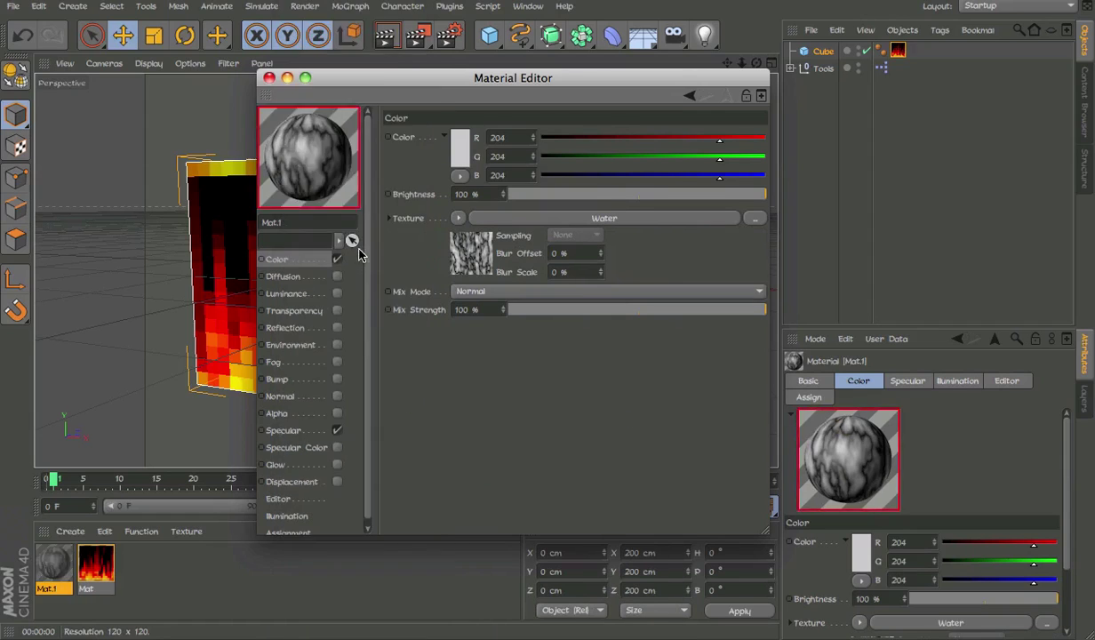
pyautogui.rightClick(347, 151)
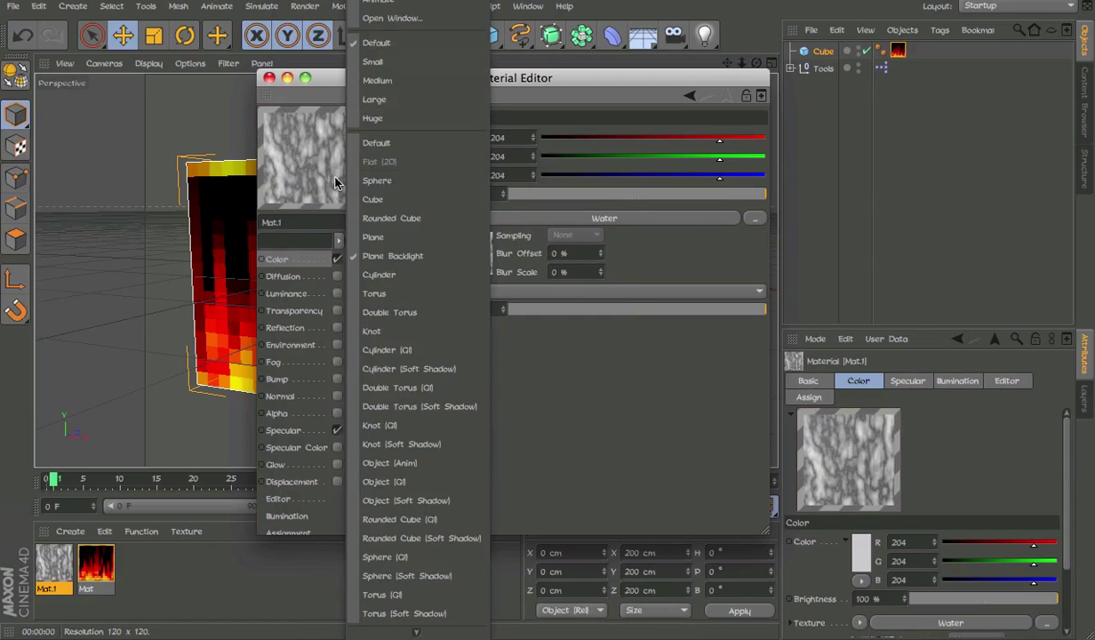
pyautogui.click(382, 5)
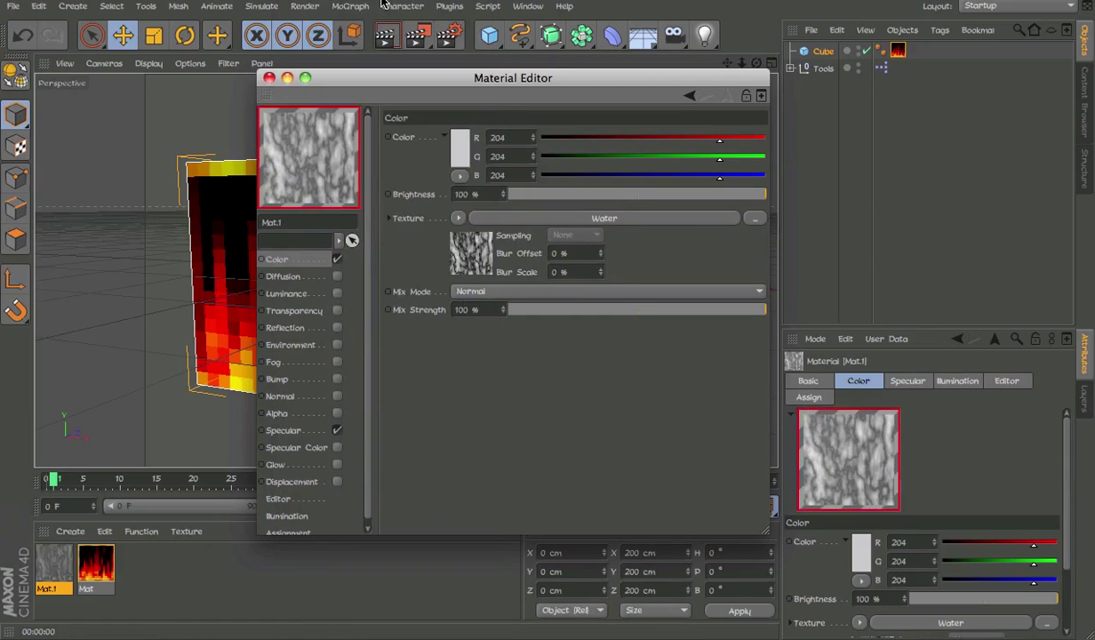
# Wrap the Water texture in the Pixel effect shader with 16 tiles in both U and V.
pyautogui.click(464, 218)
pyautogui.moveTo(516, 533)
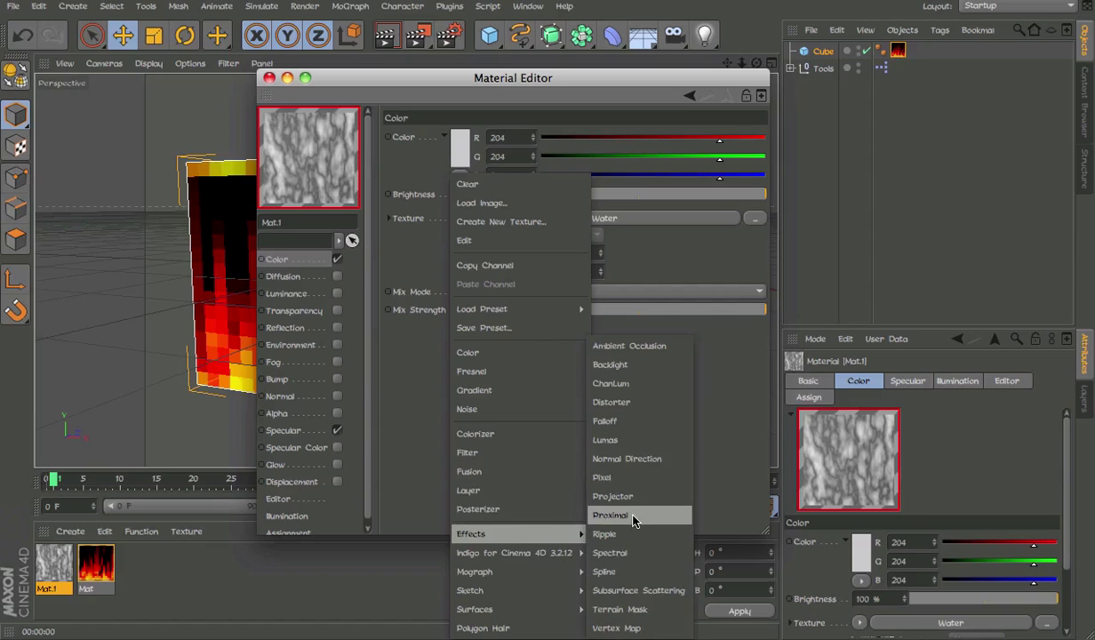
pyautogui.click(623, 475)
pyautogui.click(488, 275)
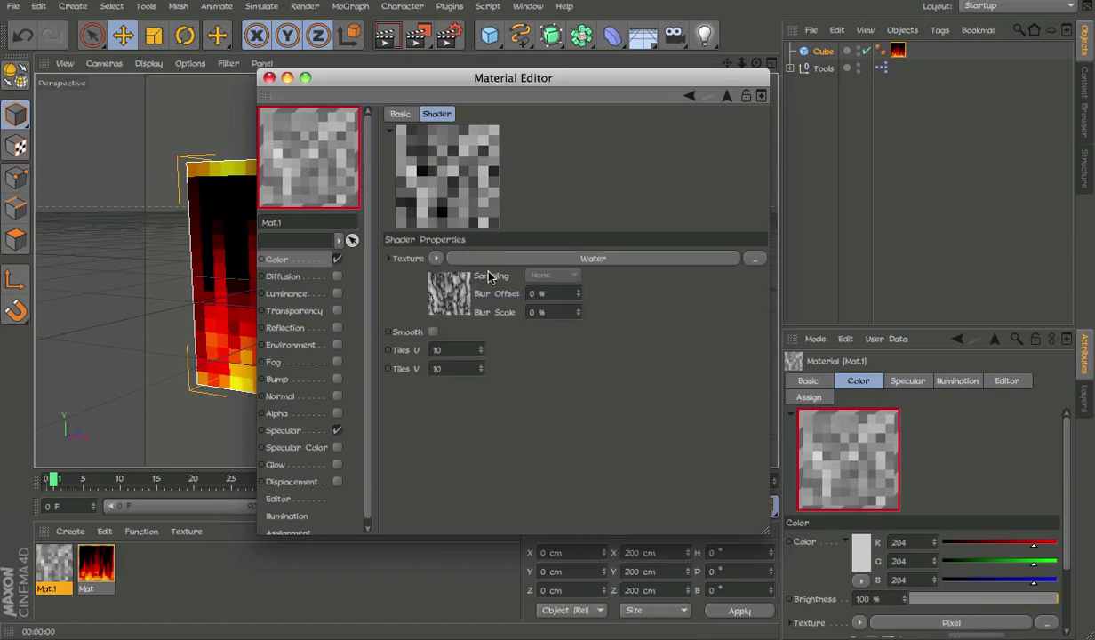
pyautogui.doubleClick(470, 348)
pyautogui.write('16')
pyautogui.press('Tab')
pyautogui.write('16')
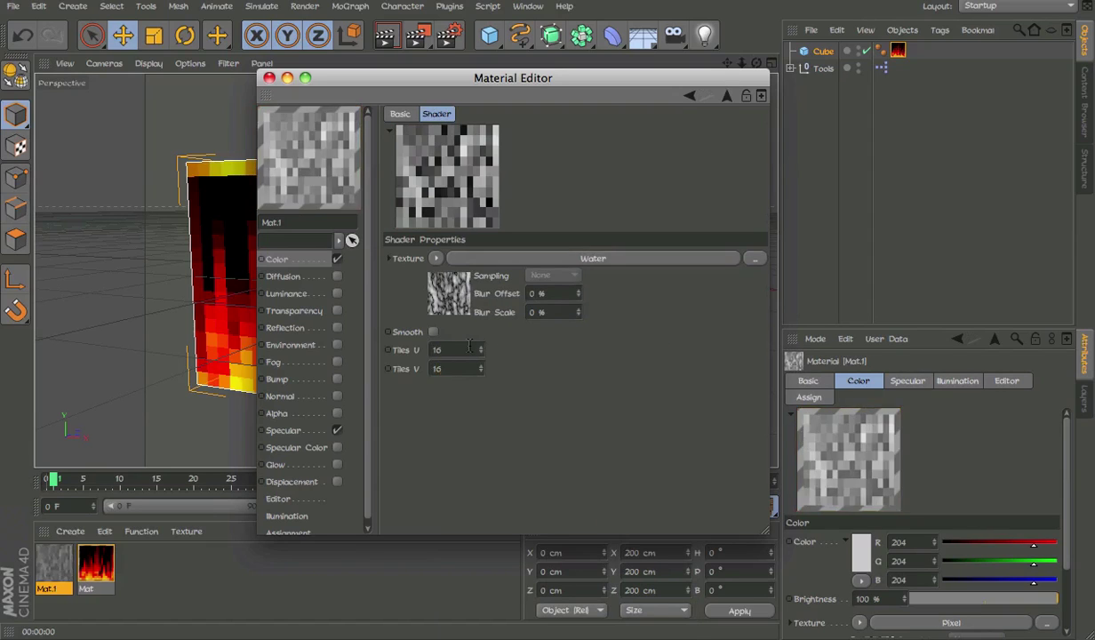
# Recolor the Water shader's gradient, changing the white end to light blue and the black end to blue (RGB 0, 119, 255).
pyautogui.click(449, 297)
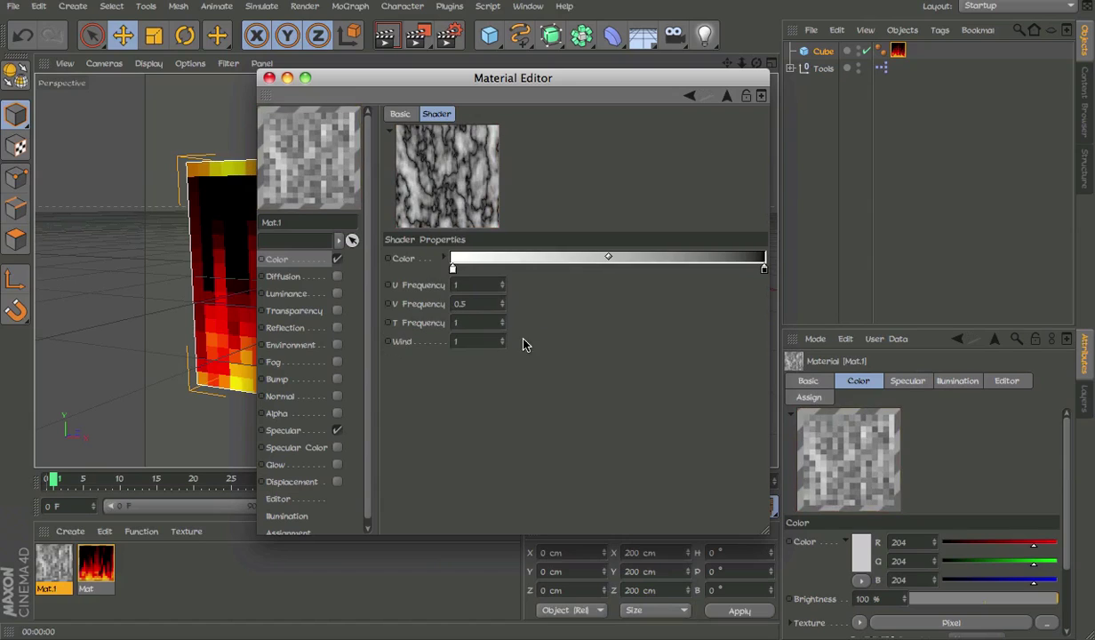
pyautogui.doubleClick(454, 269)
pyautogui.click(504, 215)
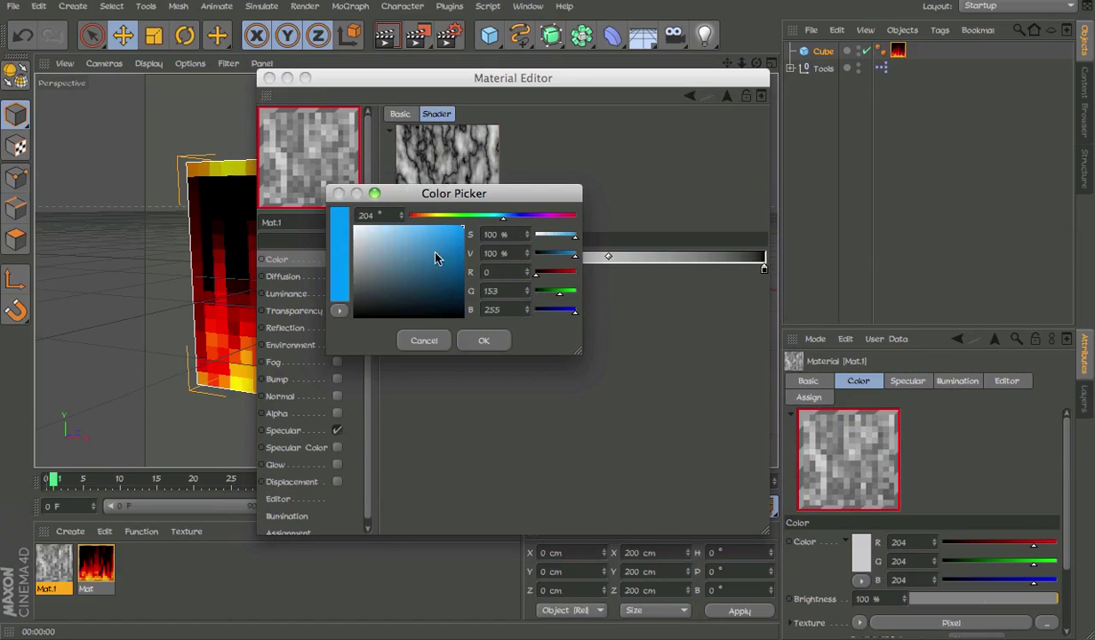
pyautogui.click(487, 341)
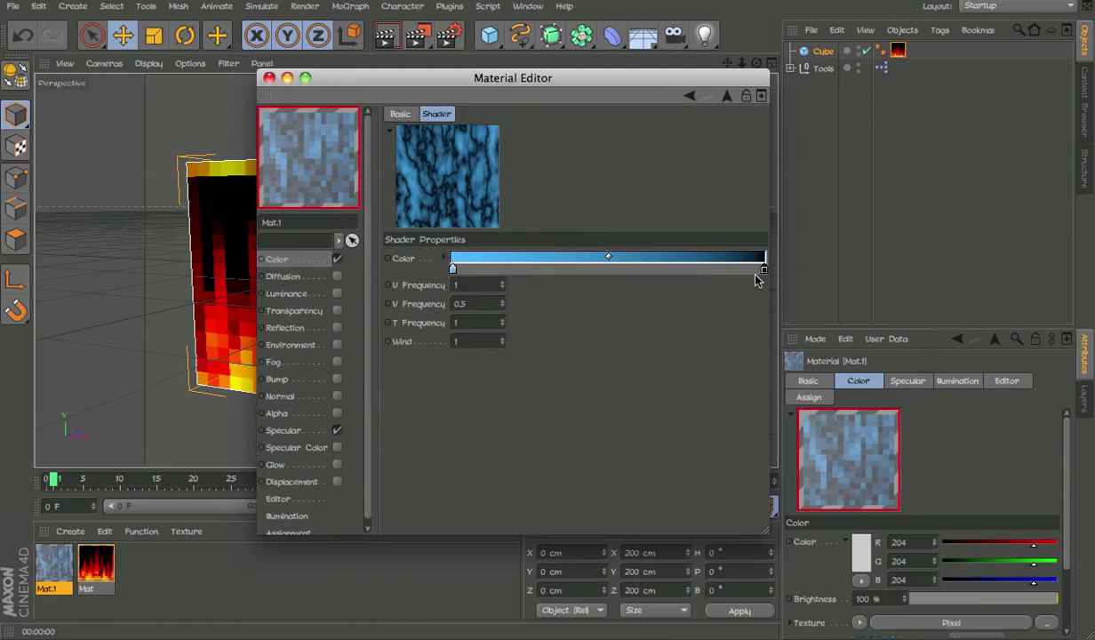
pyautogui.doubleClick(763, 270)
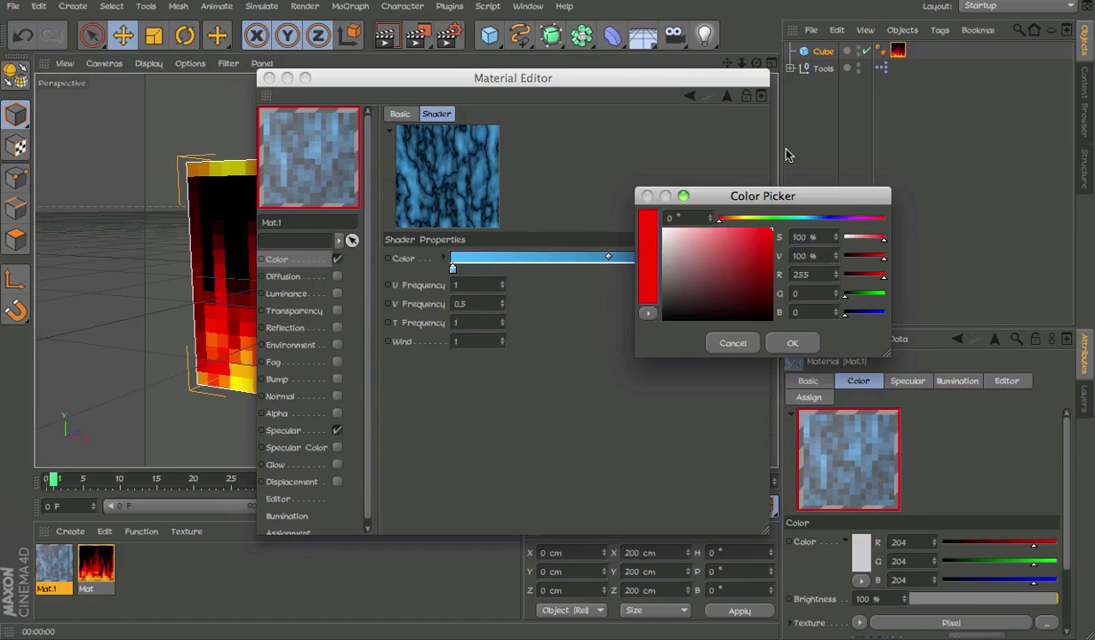
pyautogui.click(815, 219)
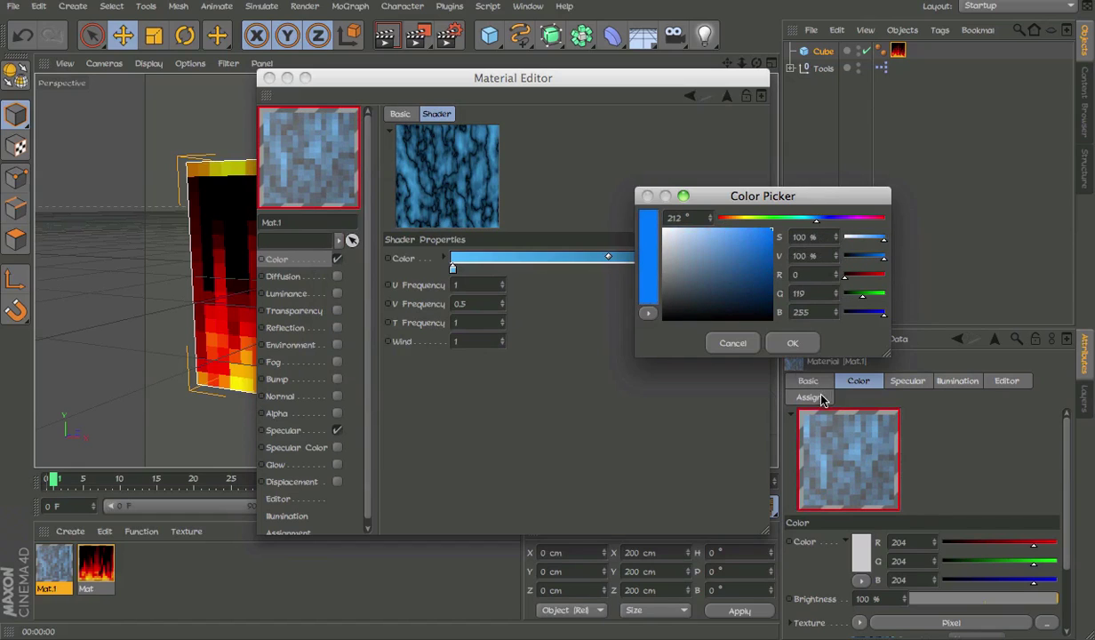
pyautogui.click(792, 343)
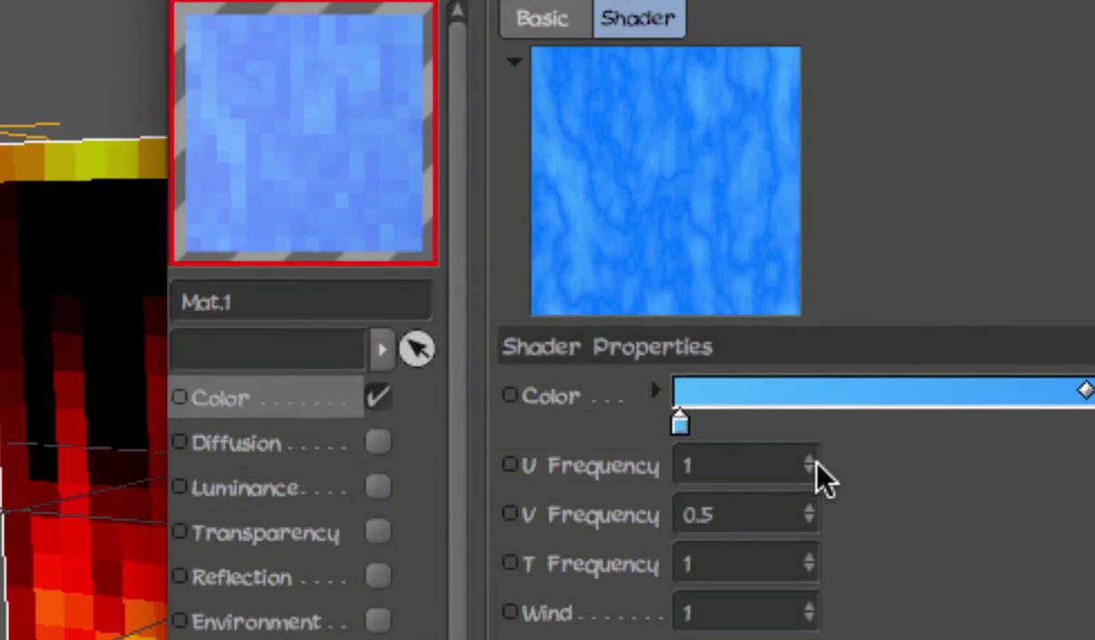
# Set the Water shader's U Frequency to 2.02 and V Frequency to 1.61, and adjust its T Frequency.
pyautogui.moveTo(815, 466); pyautogui.dragTo(813, 460)
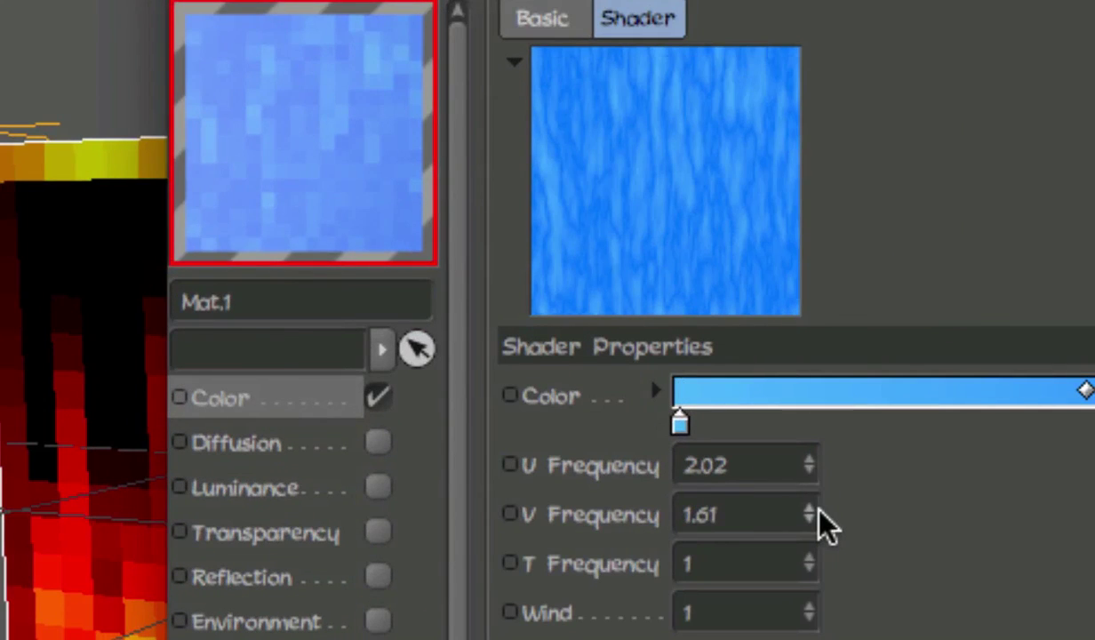
pyautogui.moveTo(819, 558); pyautogui.dragTo(815, 555)
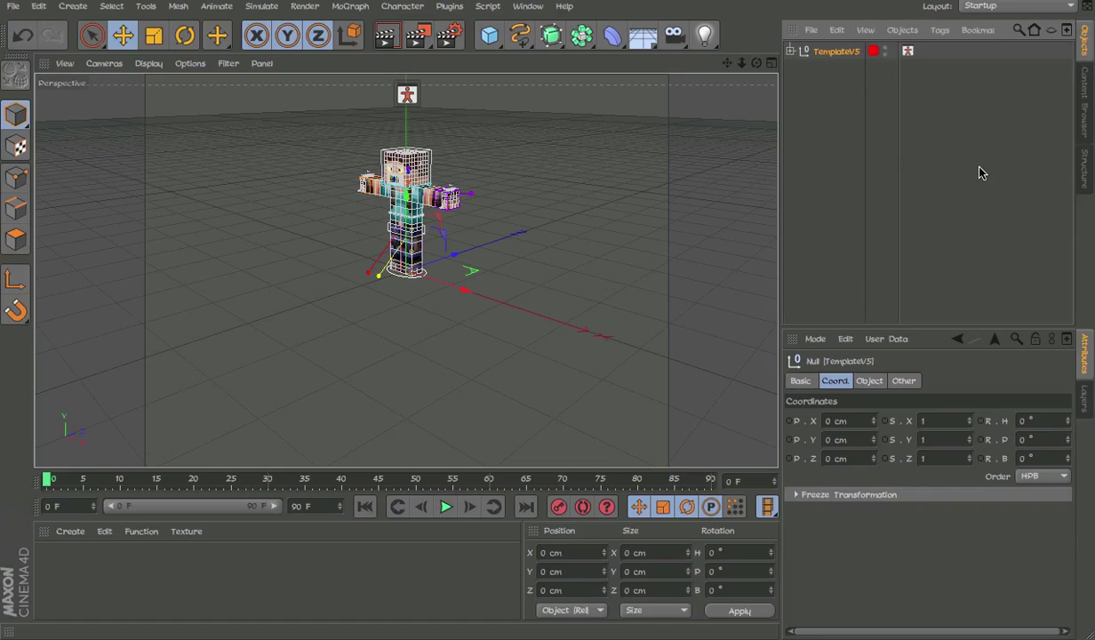
# Select the TemplateV5 character rig and show its coordinate settings.
pyautogui.click(981, 173)
pyautogui.scroll(5, 542, 194)
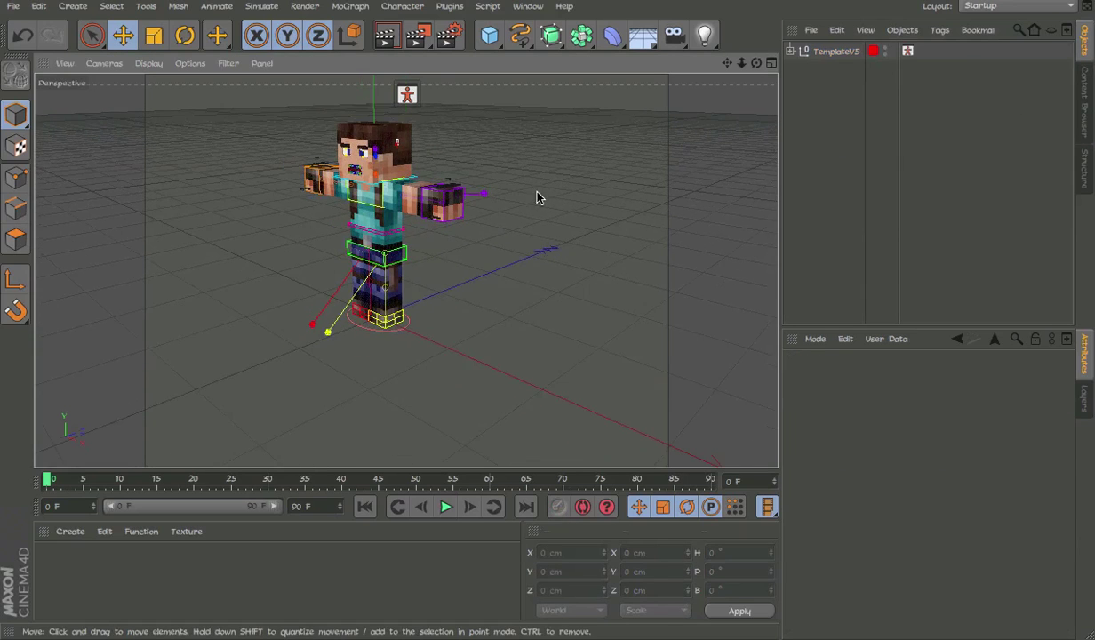
pyautogui.keyDown('alt'); pyautogui.moveTo(472, 205); pyautogui.dragTo(540, 239, button='middle'); pyautogui.keyUp('alt')
pyautogui.keyDown('alt'); pyautogui.moveTo(540, 238); pyautogui.dragTo(453, 209); pyautogui.keyUp('alt')
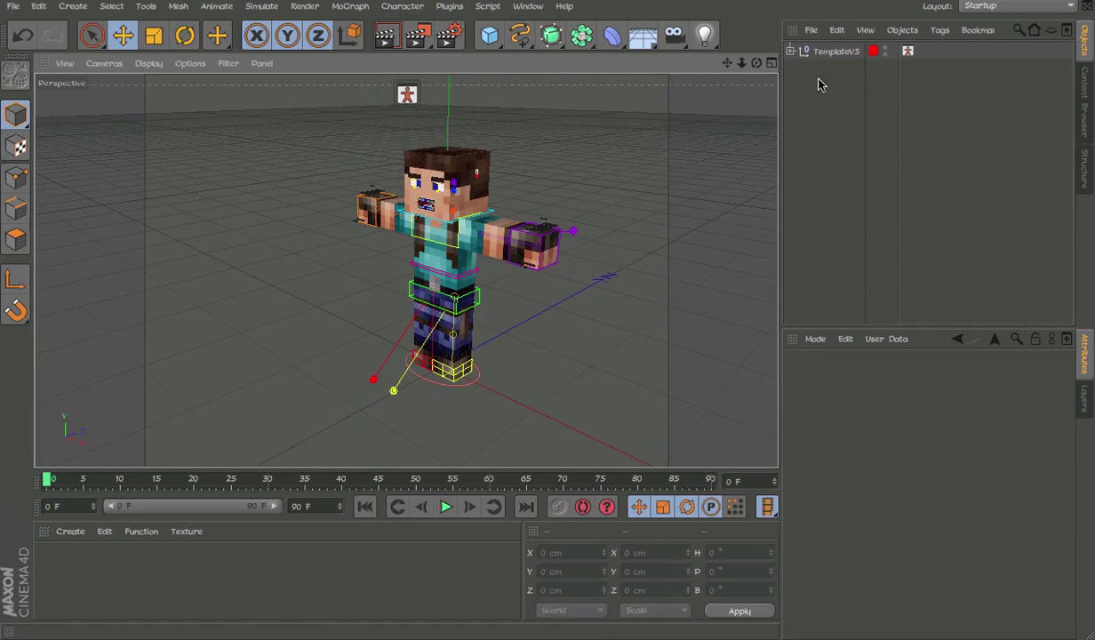
pyautogui.click(849, 53)
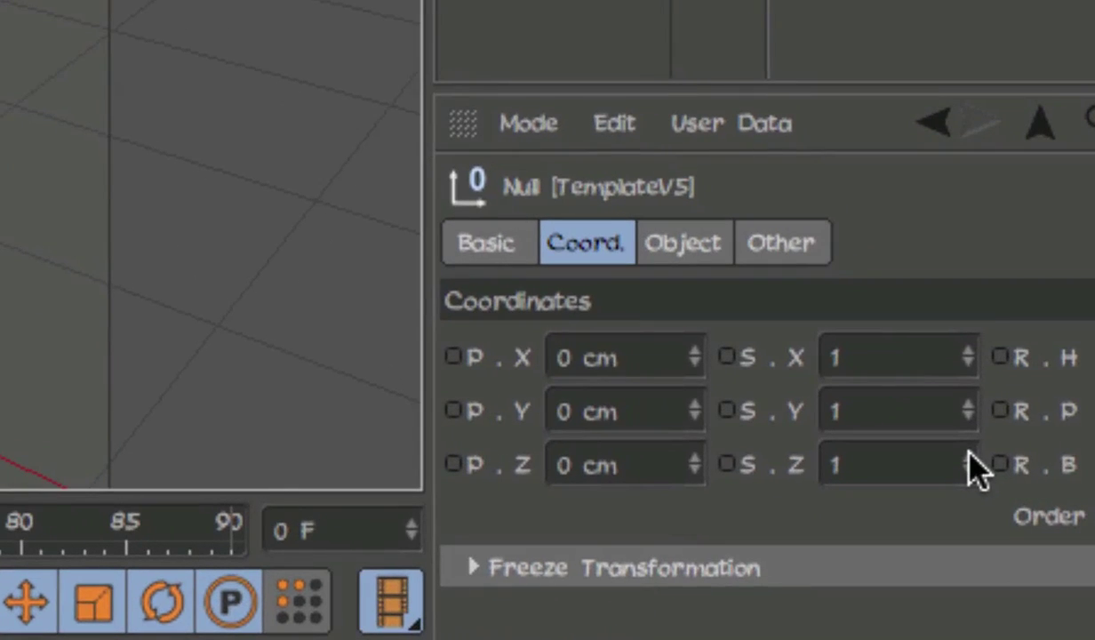
pyautogui.click(896, 355)
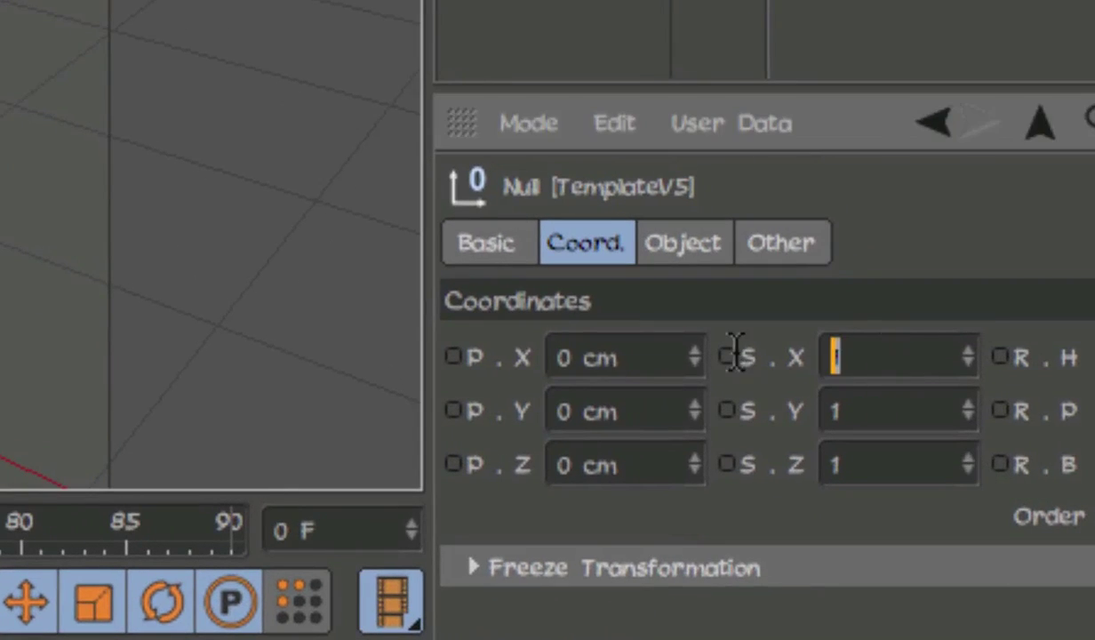
pyautogui.click(647, 260)
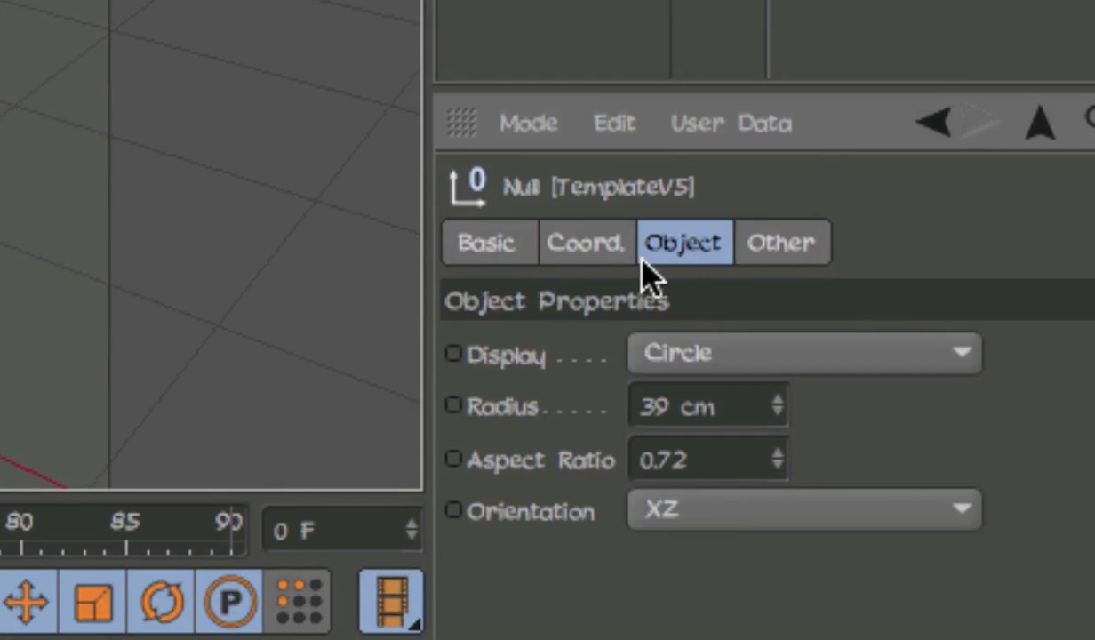
pyautogui.click(580, 248)
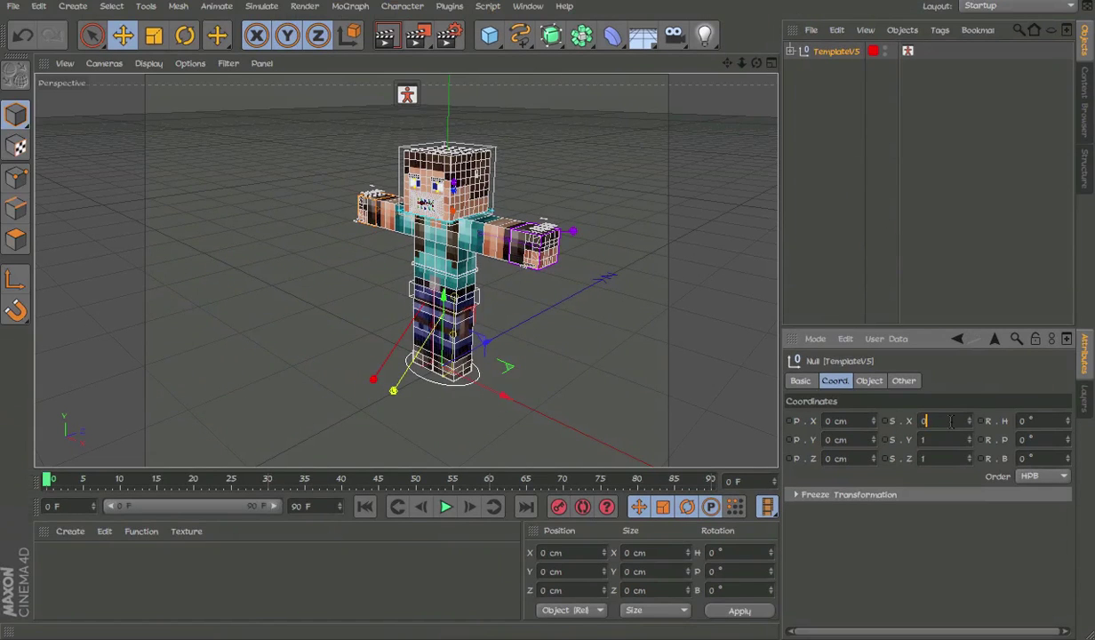
# Set the TemplateV5 rig's scale to 0.25 on the X, Y and Z axes.
pyautogui.click(950, 422)
pyautogui.write('0.25')
pyautogui.press('Tab')
pyautogui.write('0.25')
pyautogui.press('Tab')
pyautogui.write('0')
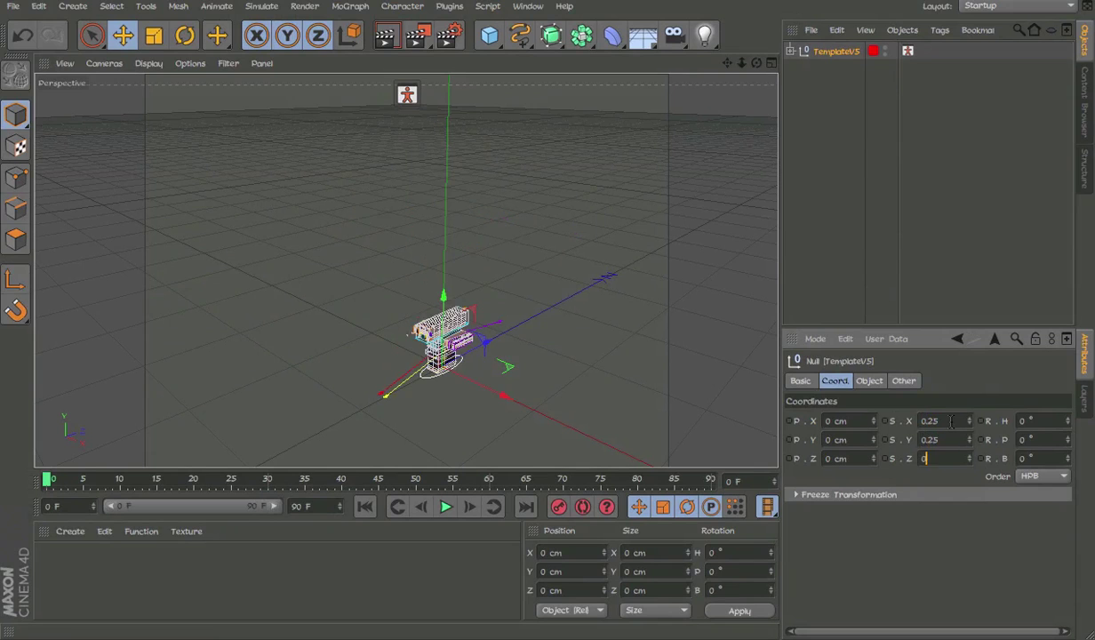
pyautogui.scroll(5, 466, 355)
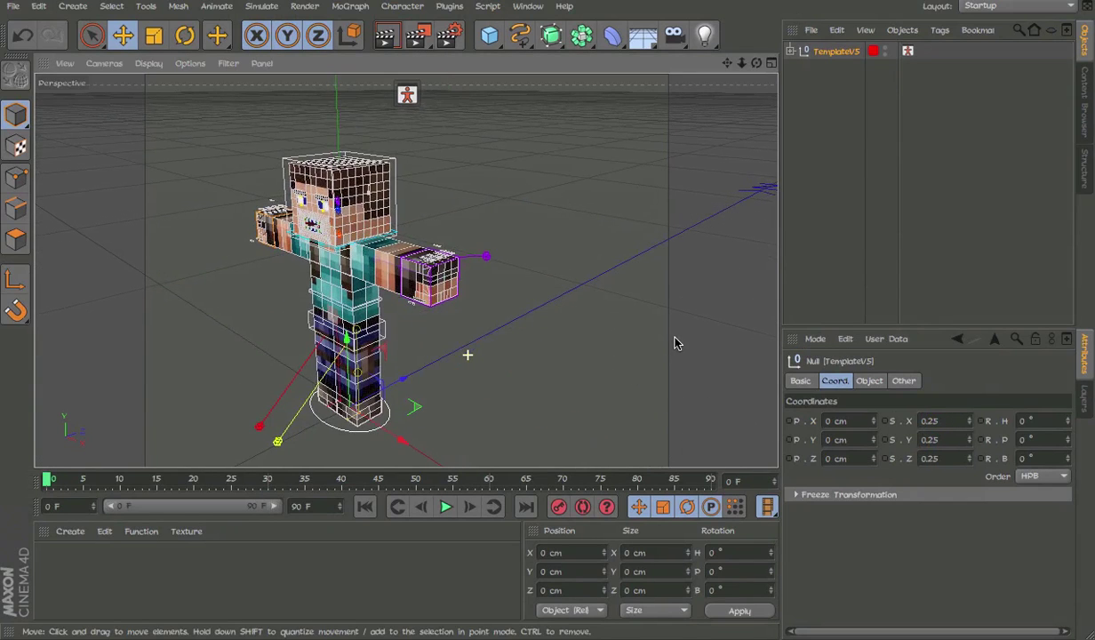
pyautogui.scroll(-5, 504, 330)
# Set the TemplateV5 rig's scale to 0.5 on the X, Y and Z axes.
pyautogui.doubleClick(949, 423)
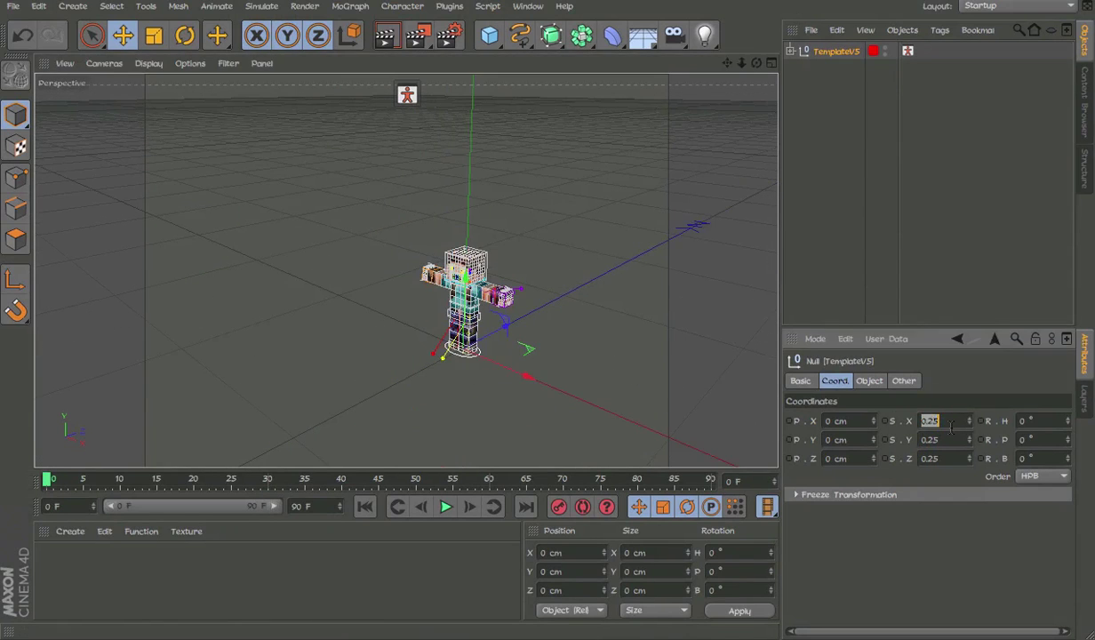
pyautogui.write('0.5')
pyautogui.press('Tab')
pyautogui.write('0.5')
pyautogui.press('Tab')
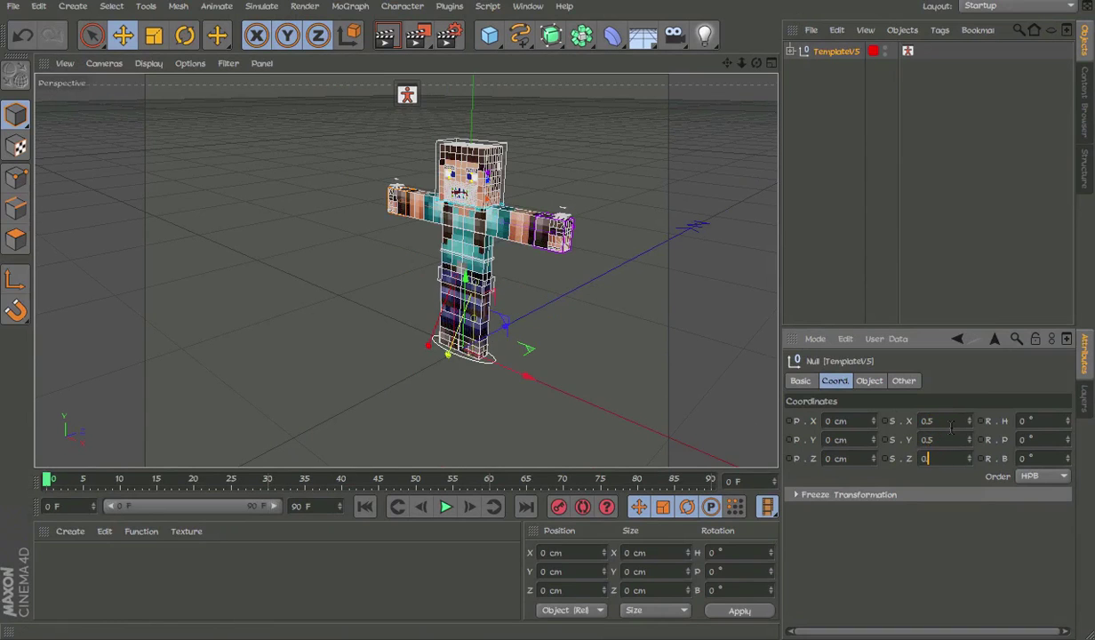
pyautogui.write('0.5')
pyautogui.press('Return')
pyautogui.scroll(3, 487, 232)
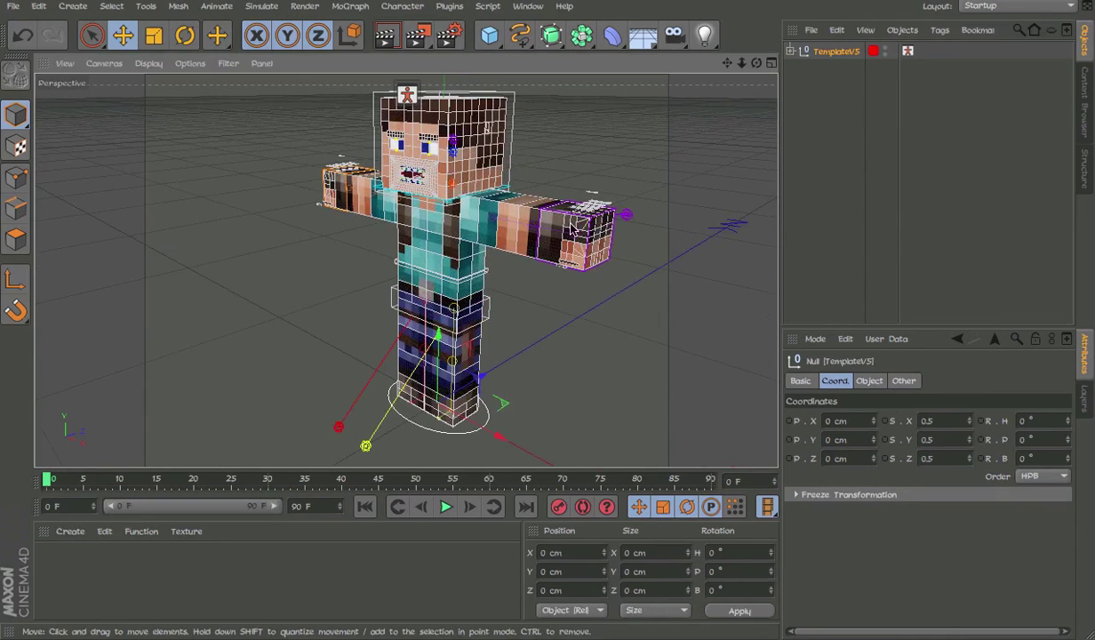
# Test the scaled rig's controls by moving a hand controller, undoing that move, and lowering the hip controller.
pyautogui.click(545, 209)
pyautogui.moveTo(625, 208); pyautogui.dragTo(565, 263)
pyautogui.hotkey('ctrl', 'z')
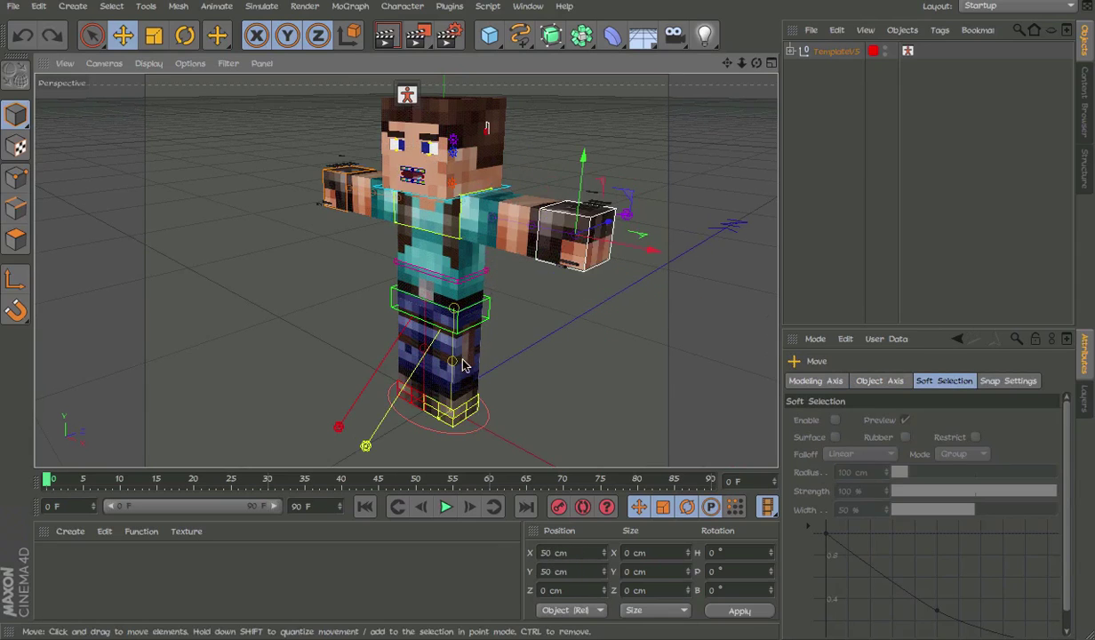
pyautogui.click(489, 300)
pyautogui.moveTo(434, 268); pyautogui.dragTo(433, 308)
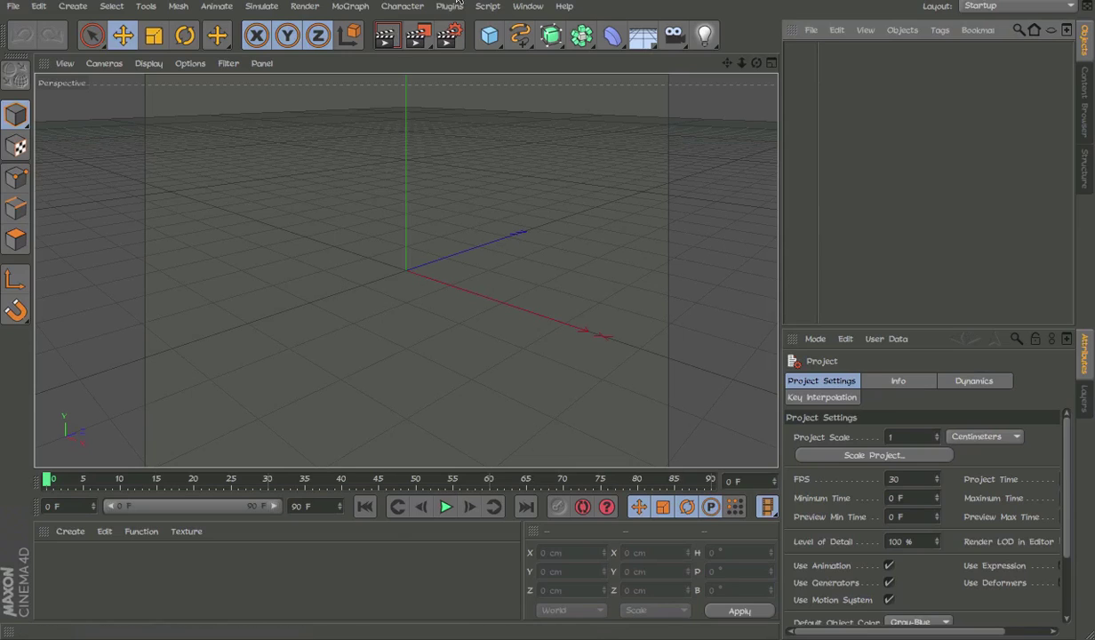
pyautogui.click(449, 36)
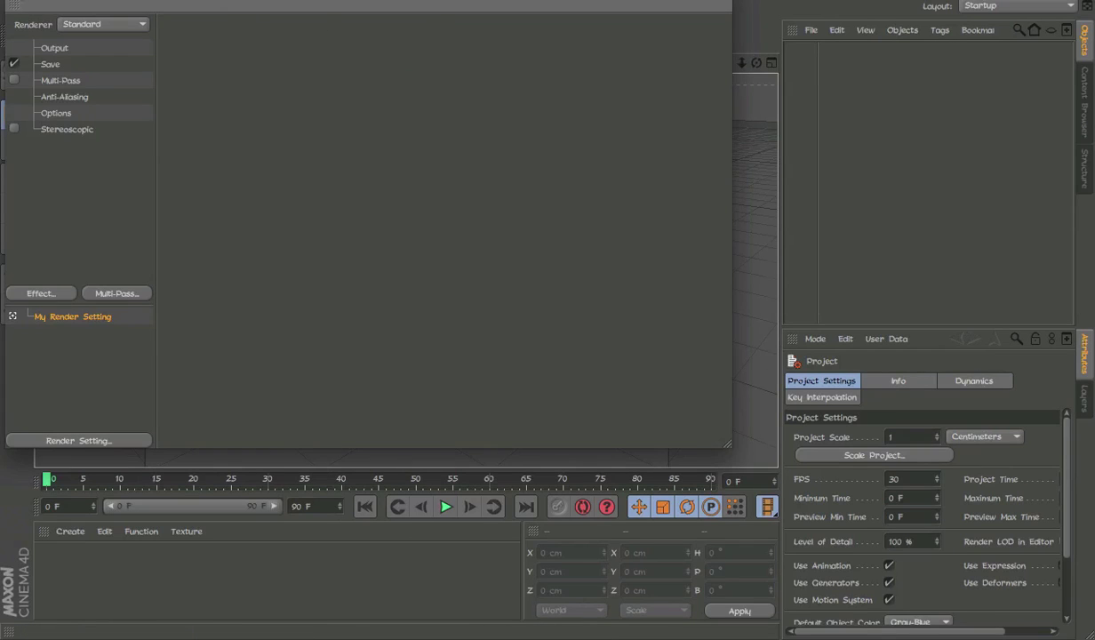
pyautogui.click(13, 1)
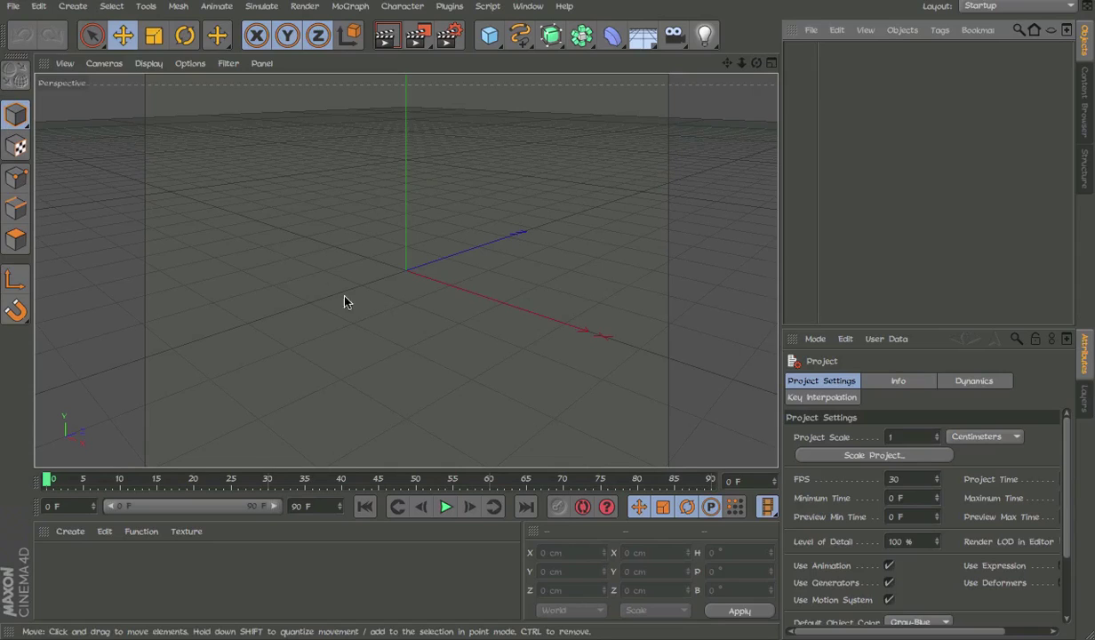
pyautogui.scroll(-3, 453, 361)
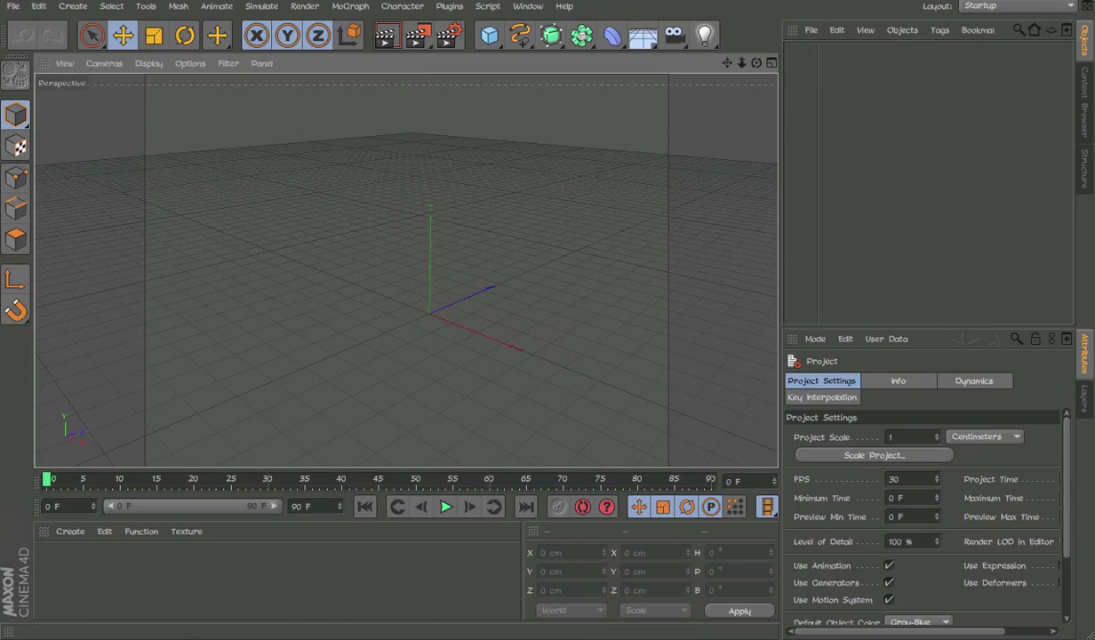